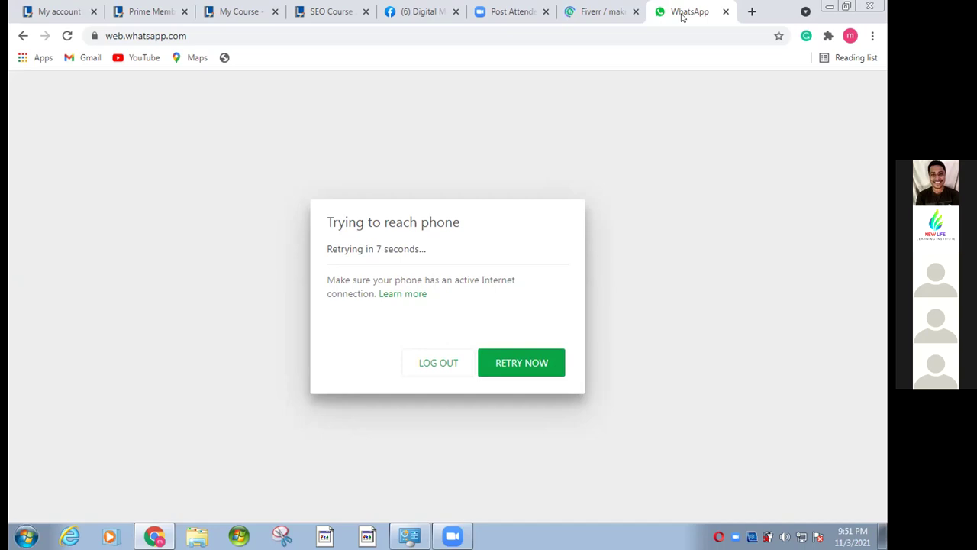
- Go back to WhatsApp Web and open the group chat with the marketing messages
{"action": "left_click", "coordinate": [418, 11]}
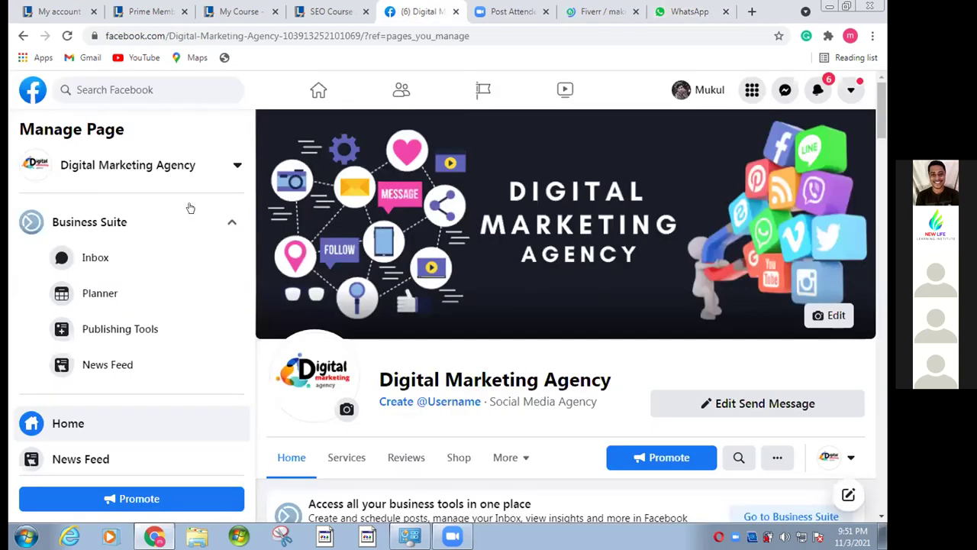
{"action": "key", "text": "ctrl+8"}
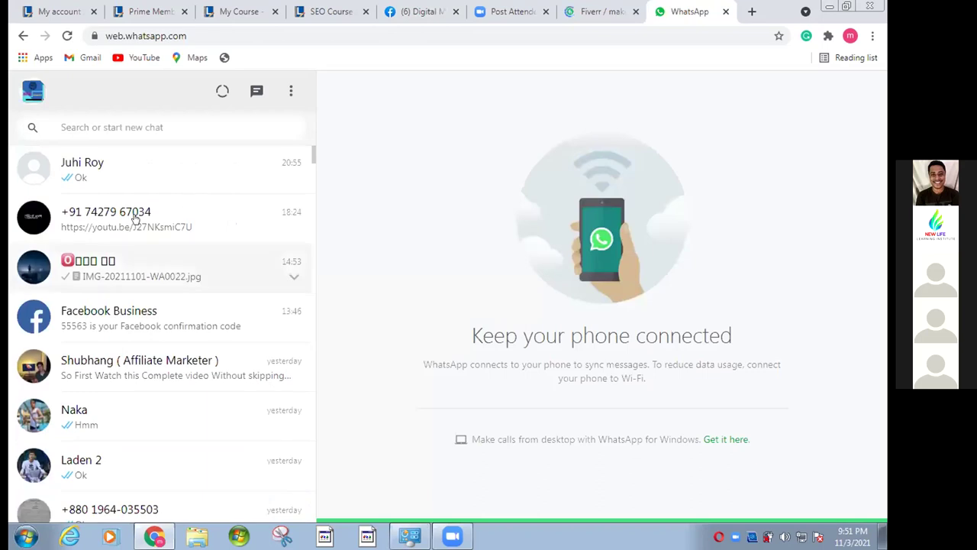
{"action": "scroll", "coordinate": [189, 215], "scroll_direction": "down", "scroll_amount": 1}
{"action": "left_click", "coordinate": [189, 215]}
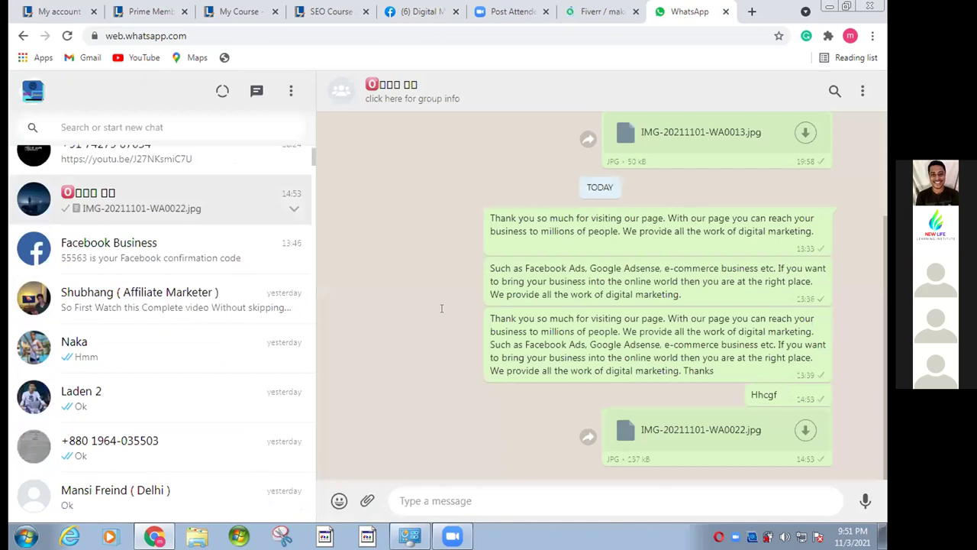
- Copy the long digital-marketing message and open the Facebook page's description editor
{"action": "left_click_drag", "start_coordinate": [441, 309], "coordinate": [679, 370]}
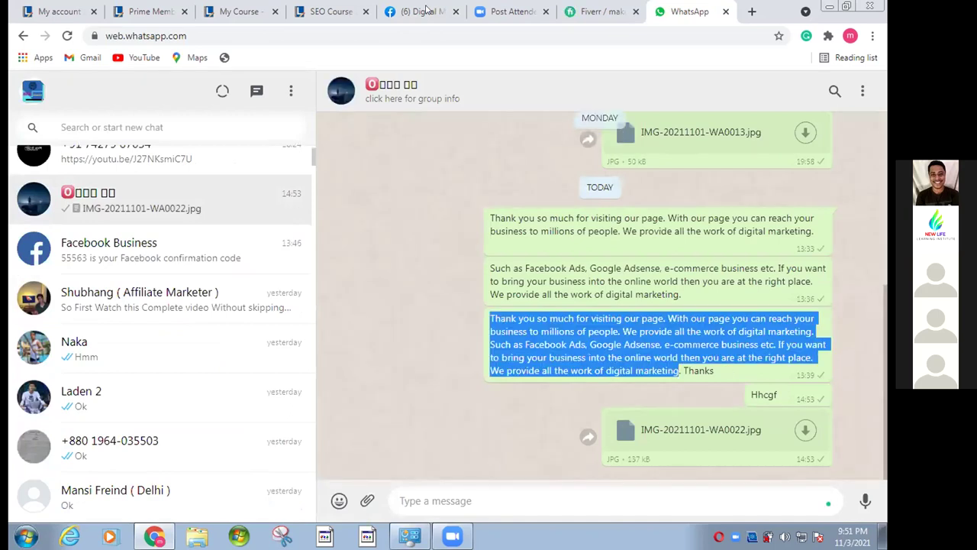
{"action": "right_click", "coordinate": [558, 372]}
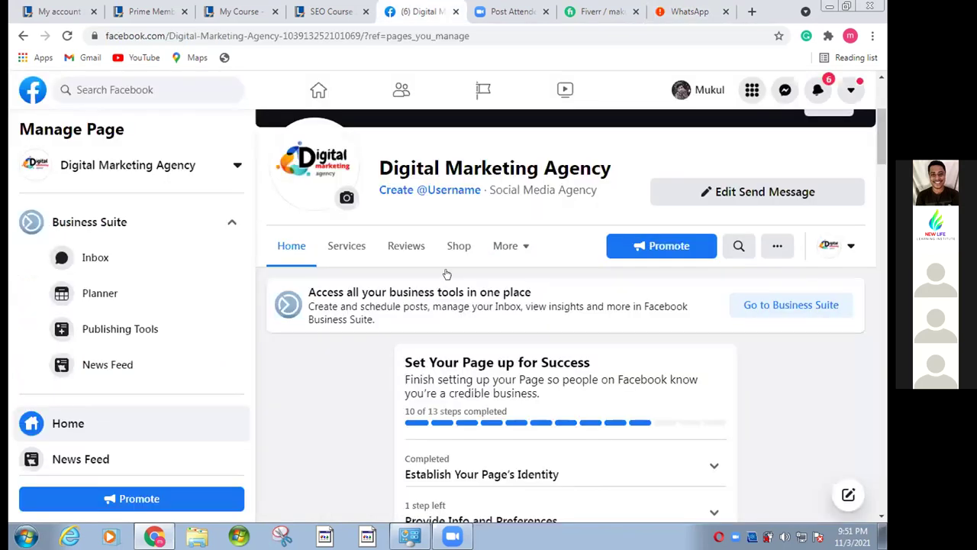
{"action": "scroll", "coordinate": [447, 273], "scroll_direction": "down", "scroll_amount": 10}
{"action": "left_click", "coordinate": [461, 296]}
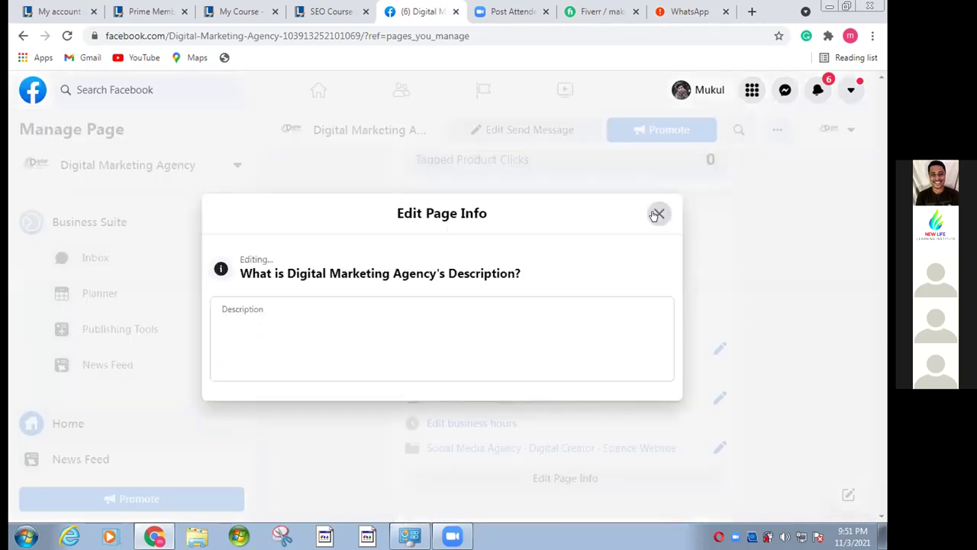
- Paste the long message into Description, hit the 255-character limit, and close the editor unsaved
{"action": "left_click", "coordinate": [280, 329]}
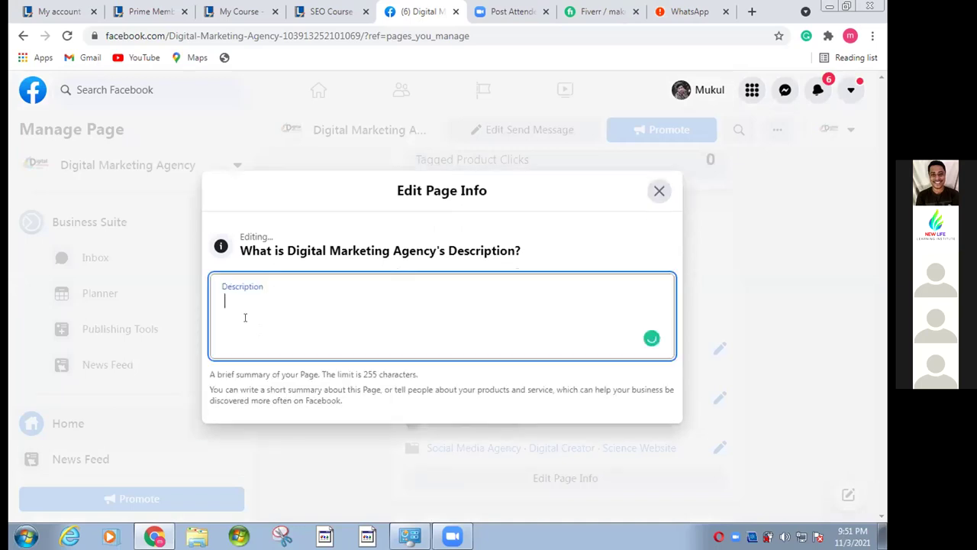
{"action": "key", "text": "shift+F10"}
{"action": "left_click", "coordinate": [258, 391]}
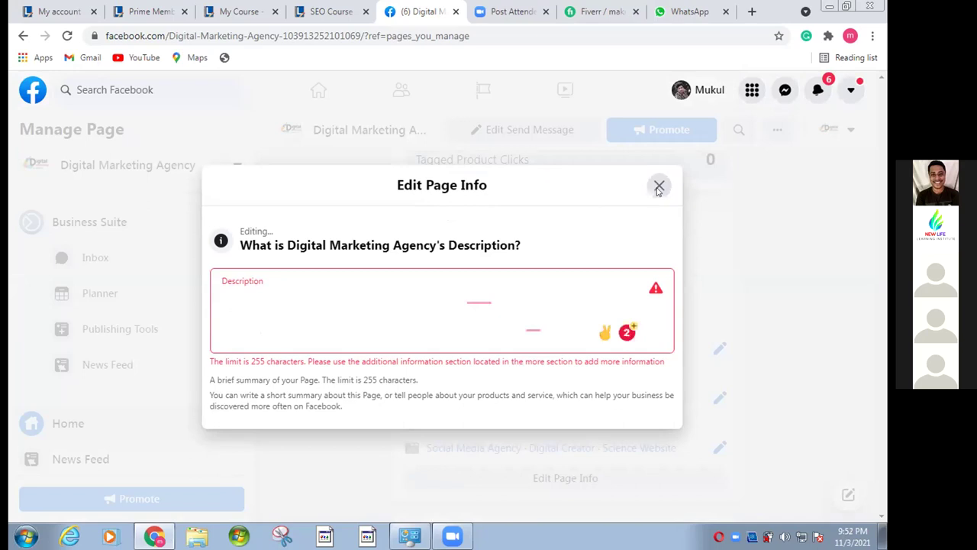
{"action": "left_click", "coordinate": [658, 189]}
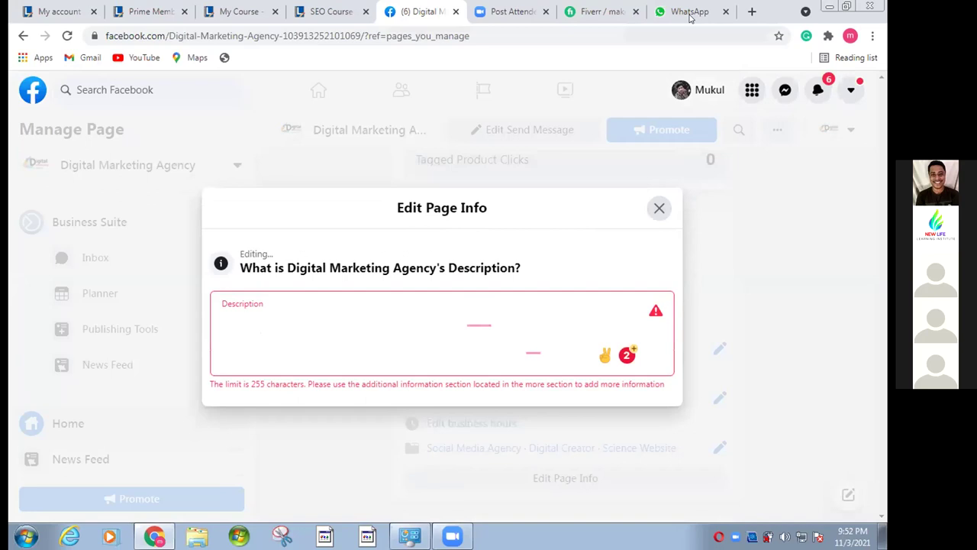
{"action": "left_click", "coordinate": [690, 12]}
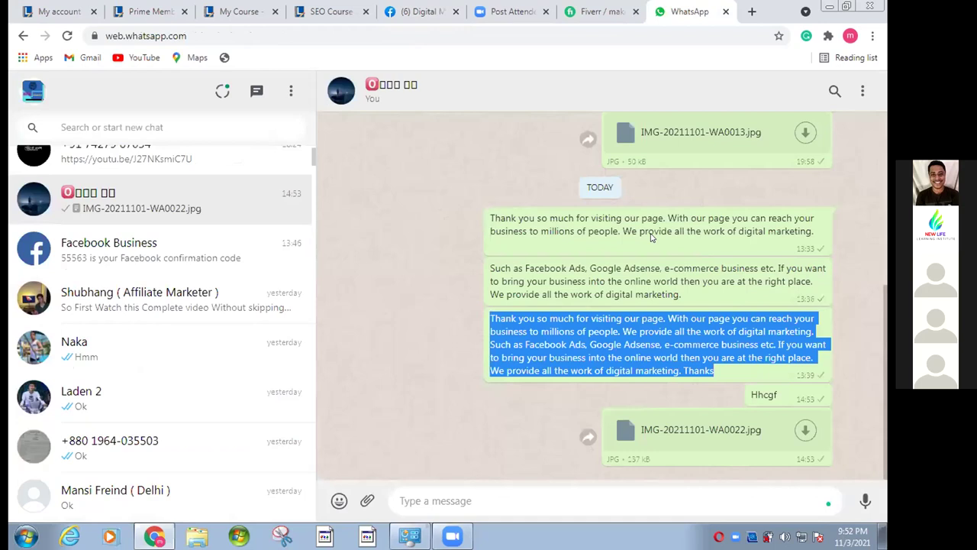
- Copy the shorter first welcome message from the WhatsApp chat
{"action": "left_click_drag", "start_coordinate": [490, 218], "coordinate": [814, 233]}
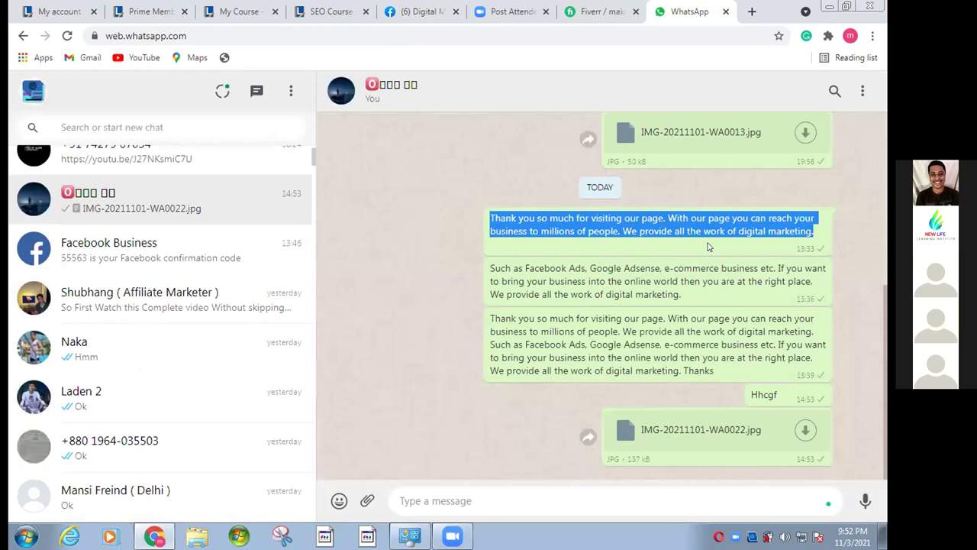
{"action": "right_click", "coordinate": [706, 233]}
{"action": "left_click", "coordinate": [583, 248]}
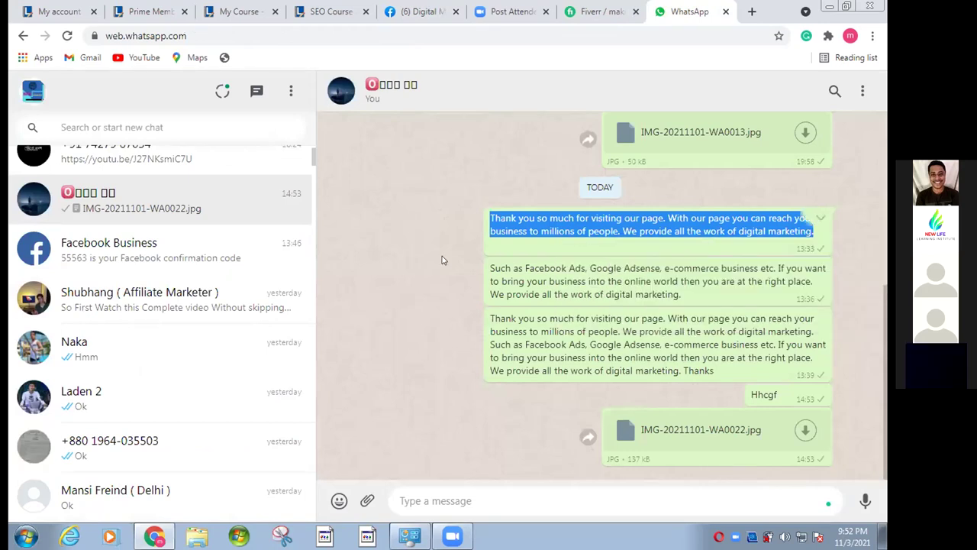
- Paste the welcome message into Description, remove its leading space, then close the editor
{"action": "key", "text": "ctrl+5"}
{"action": "right_click", "coordinate": [207, 339]}
{"action": "left_click", "coordinate": [206, 339]}
{"action": "right_click", "coordinate": [226, 324]}
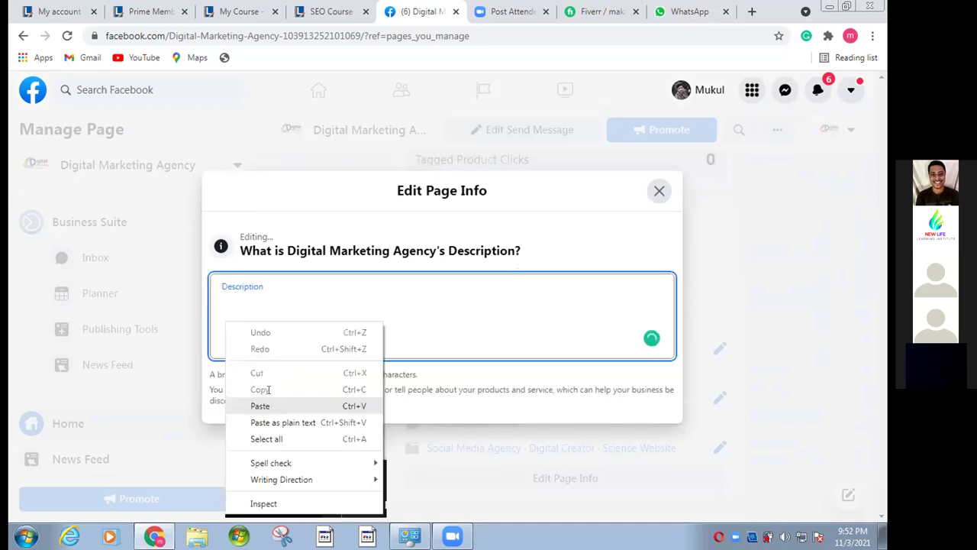
{"action": "left_click", "coordinate": [260, 406]}
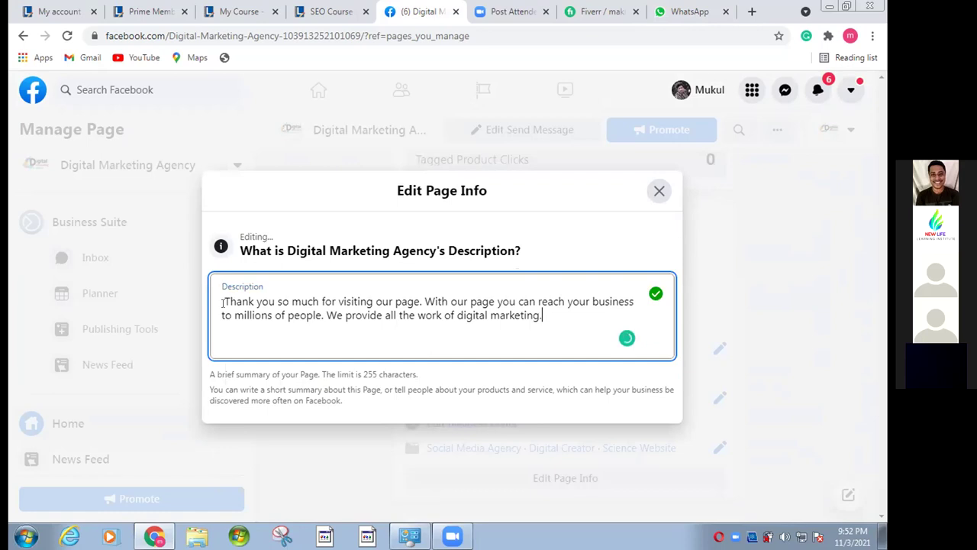
{"action": "left_click", "coordinate": [221, 302]}
{"action": "key", "text": "Delete"}
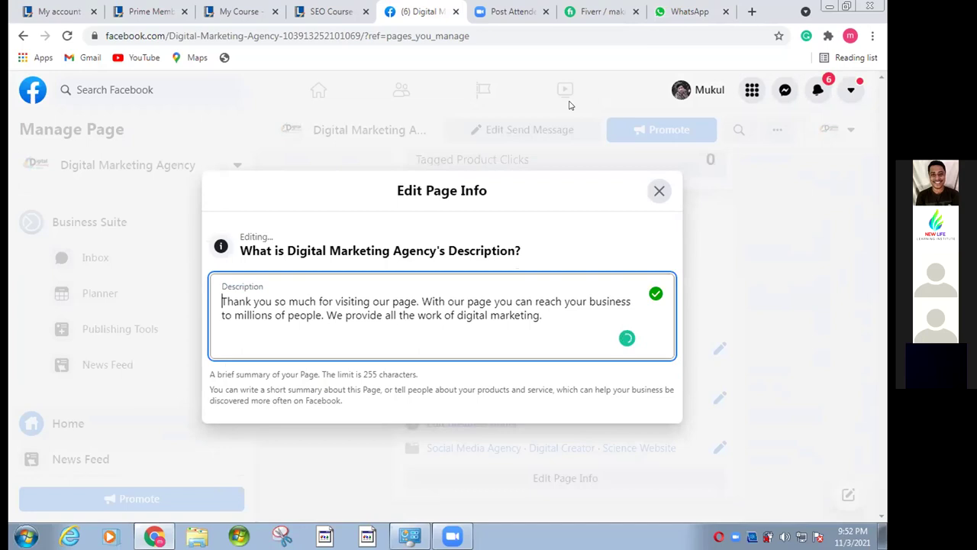
{"action": "left_click", "coordinate": [569, 105]}
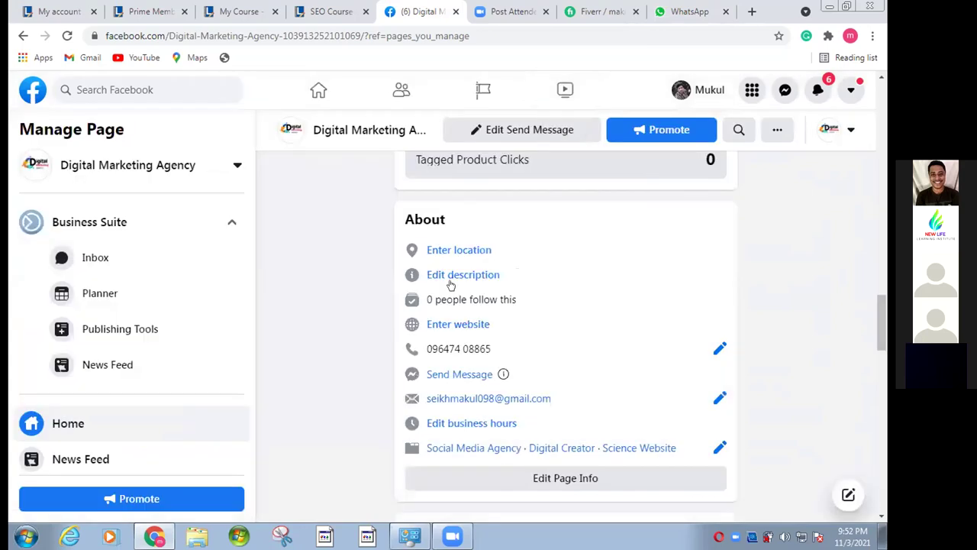
- Paste 'Thank you so much for visiting our page…' into Description and save it
{"action": "left_click", "coordinate": [451, 276]}
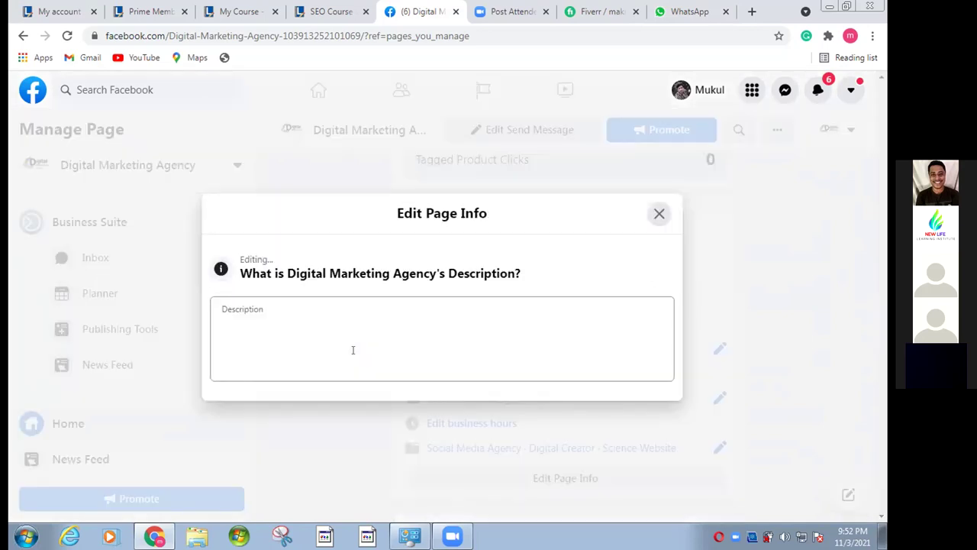
{"action": "left_click", "coordinate": [352, 350]}
{"action": "key", "text": "ctrl+v"}
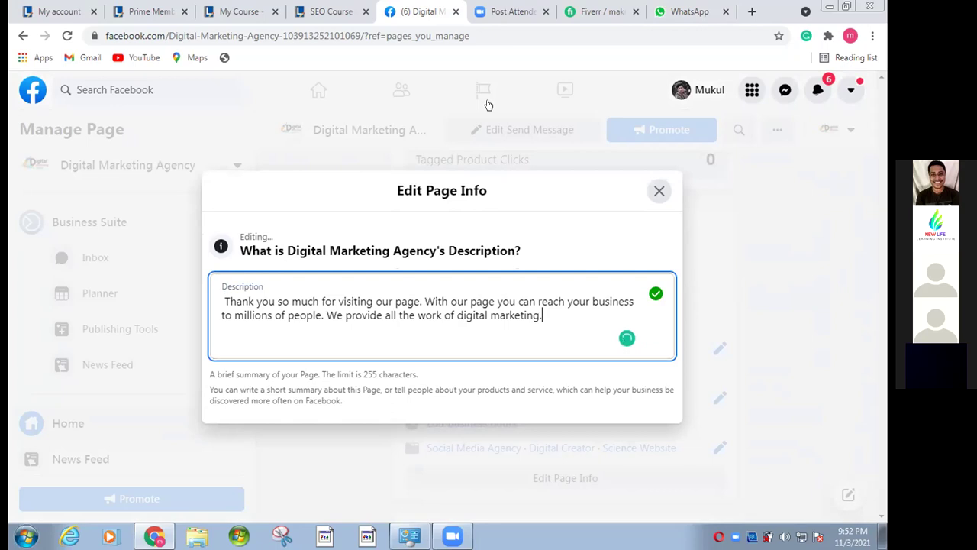
{"action": "left_click", "coordinate": [488, 104]}
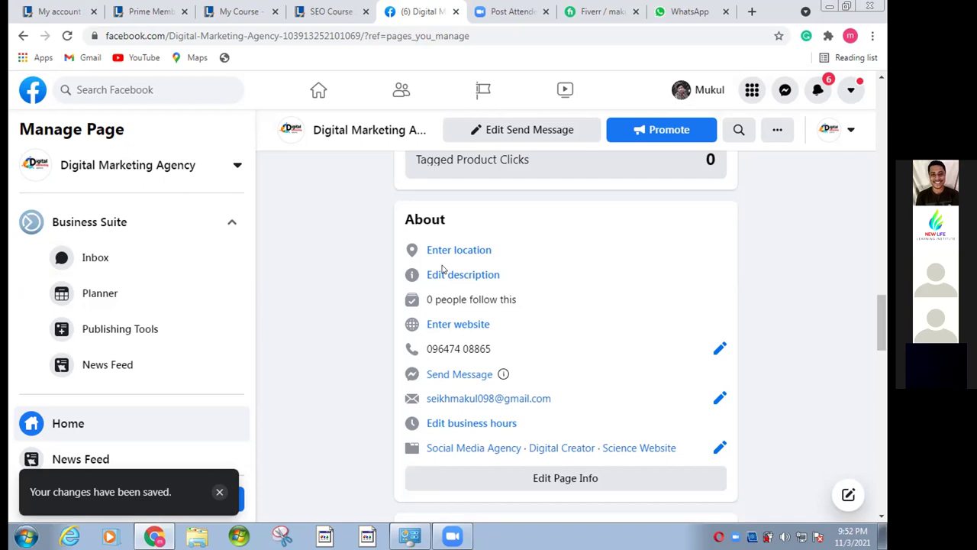
{"action": "scroll", "coordinate": [432, 260], "scroll_direction": "down", "scroll_amount": 1}
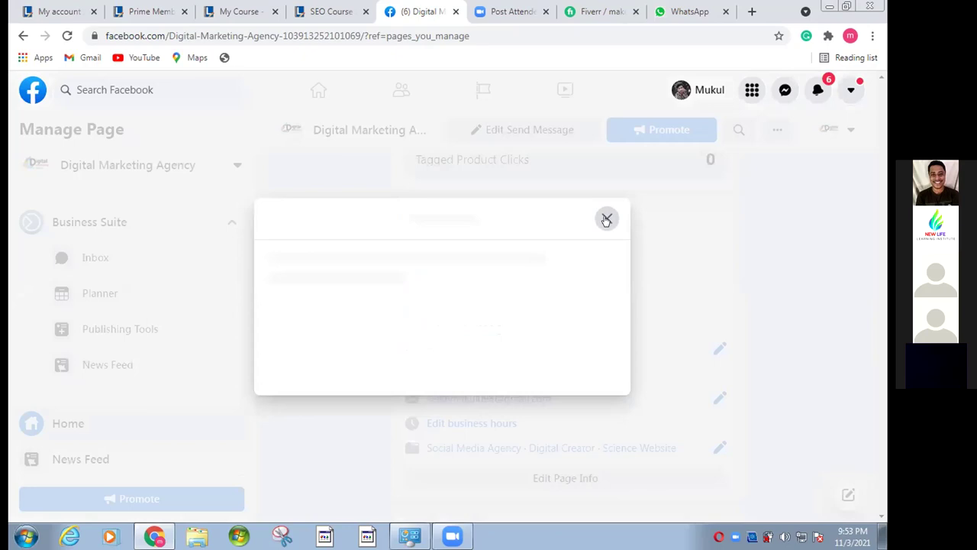
{"action": "left_click", "coordinate": [607, 219]}
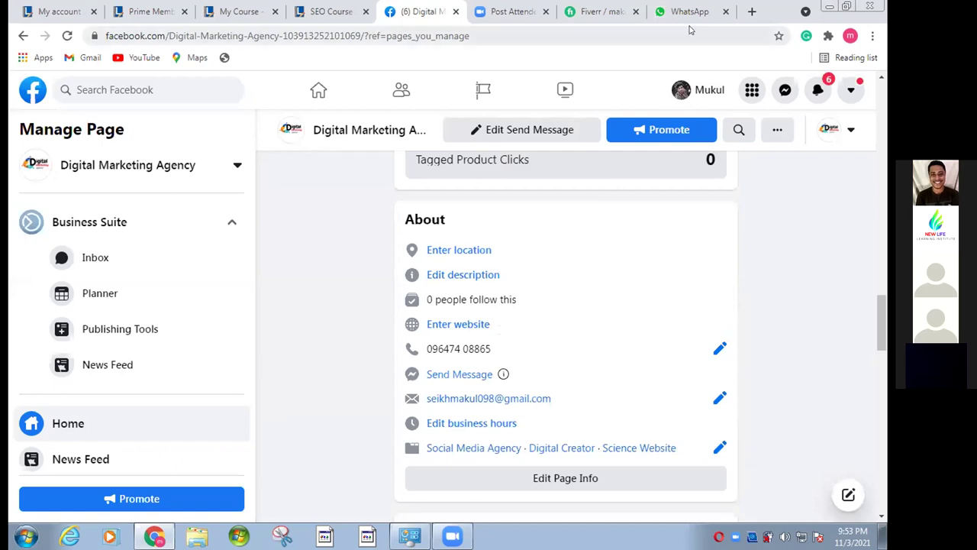
- Visit business.facebook.com from history in a new tab, then close it and open a blank tab
{"action": "key", "text": "ctrl+t"}
{"action": "left_click", "coordinate": [247, 242]}
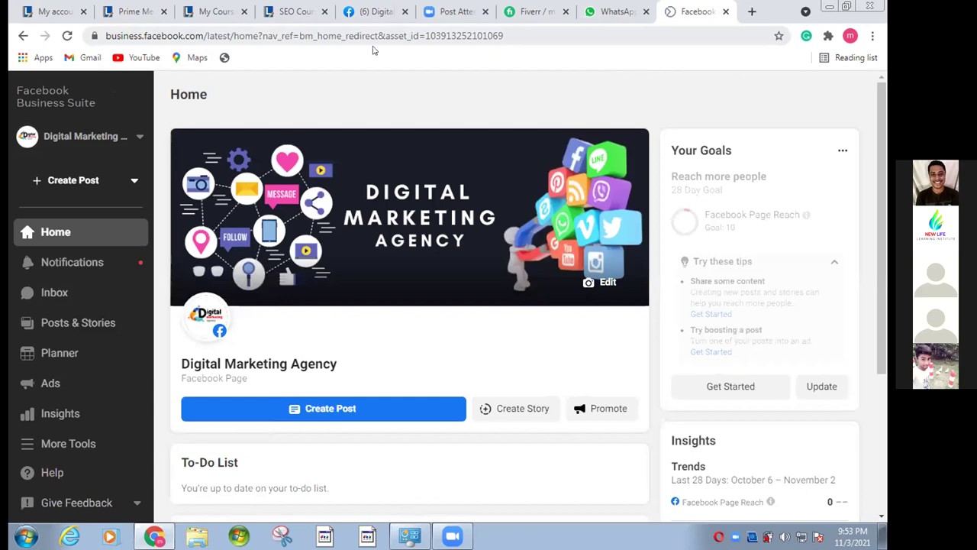
{"action": "key", "text": "ctrl+w"}
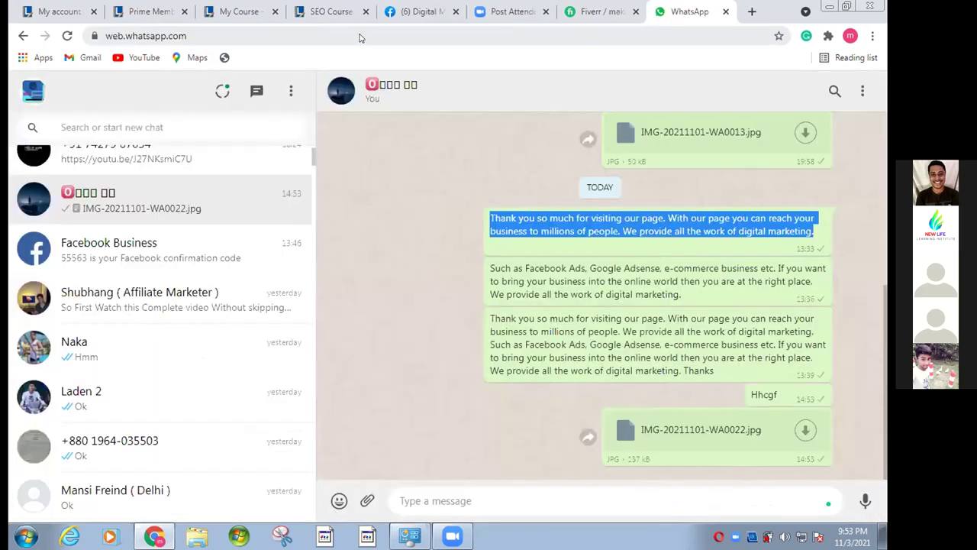
{"action": "key", "text": "ctrl+t"}
{"action": "left_click", "coordinate": [249, 32]}
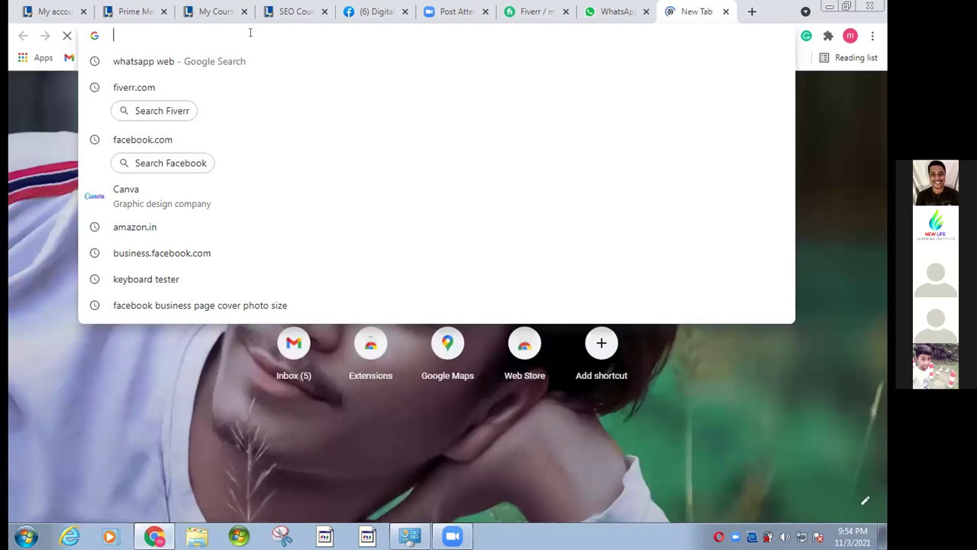
- Search from the address bar for business.facebook./overview
{"action": "type", "text": "business"}
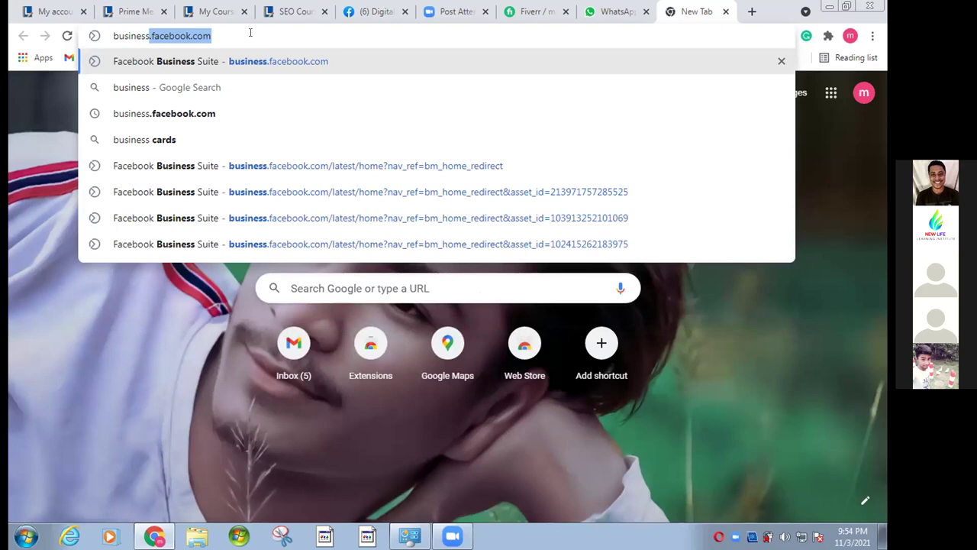
{"action": "type", "text": ".fa"}
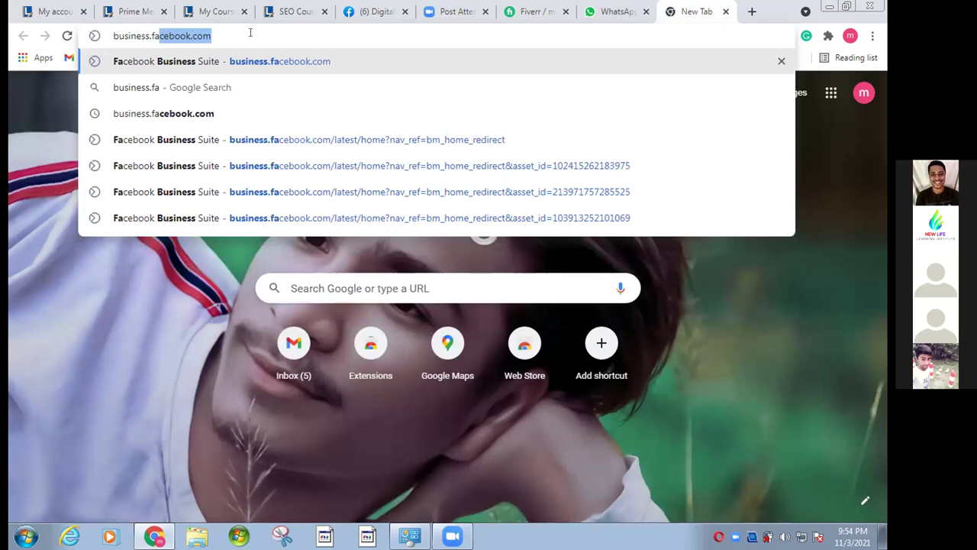
{"action": "type", "text": "cebook."}
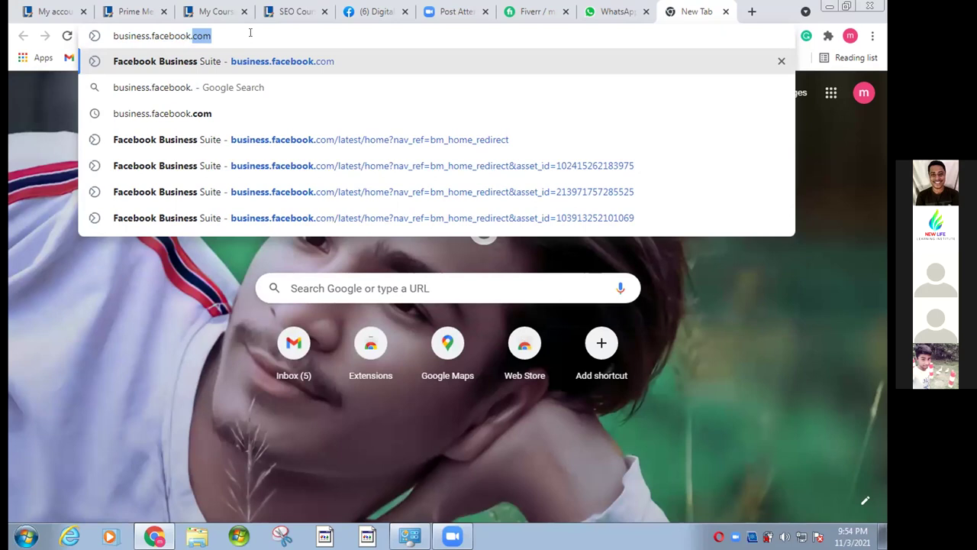
{"action": "type", "text": "\\"}
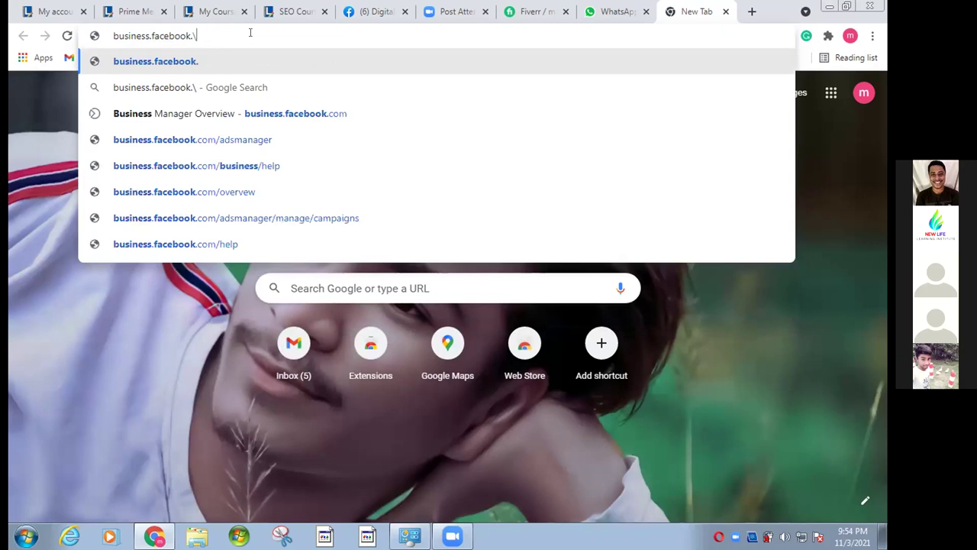
{"action": "type", "text": "/"}
{"action": "key", "text": "BackSpace"}
{"action": "key", "text": "BackSpace"}
{"action": "key", "text": "BackSpace"}
{"action": "type", "text": "./ov"}
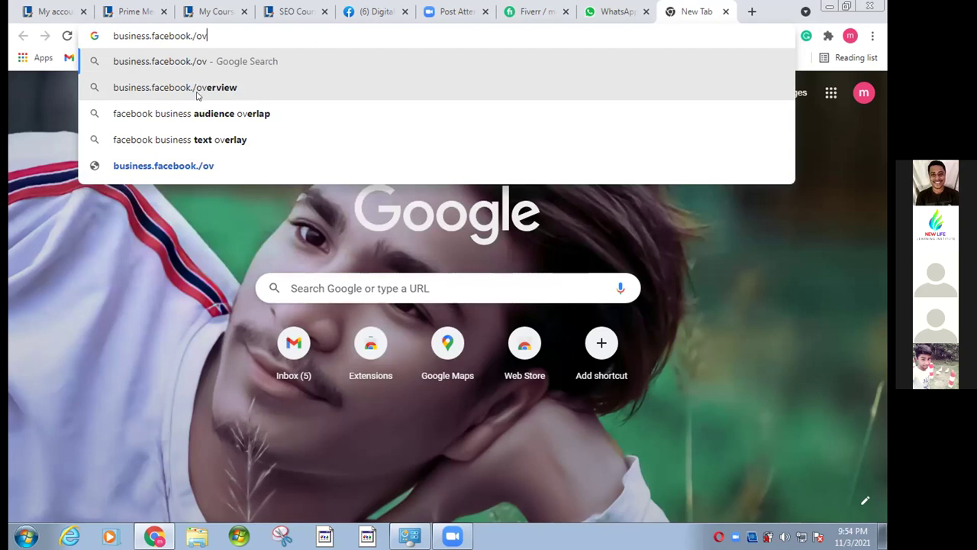
{"action": "key", "text": "Down"}
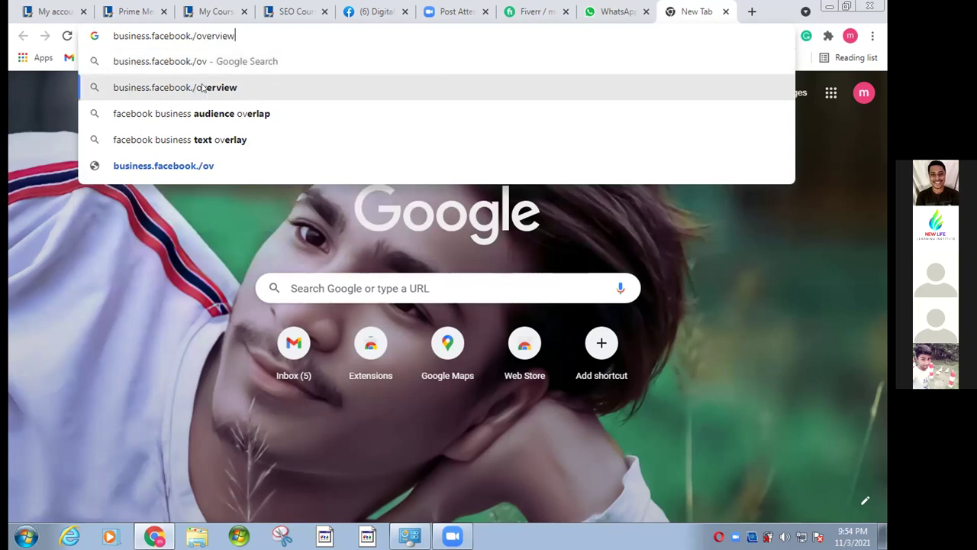
{"action": "key", "text": "Return"}
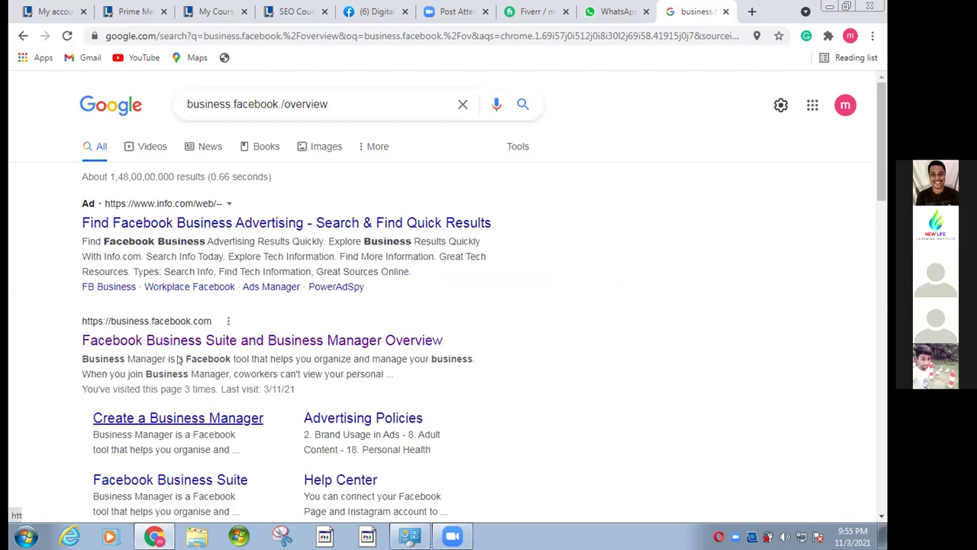
- Scroll the results, then show and hide the Reading list
{"action": "scroll", "coordinate": [178, 356], "scroll_direction": "down", "scroll_amount": 1}
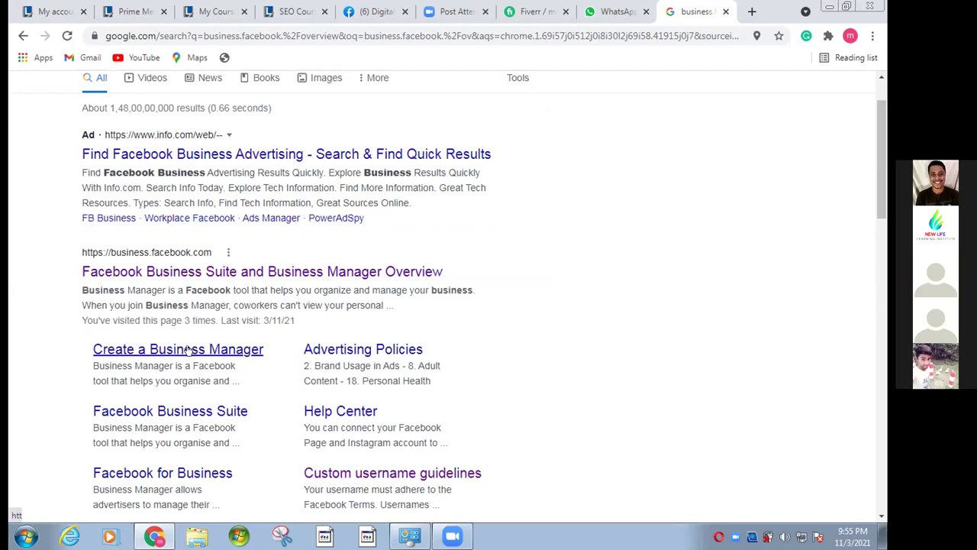
{"action": "scroll", "coordinate": [188, 348], "scroll_direction": "up", "scroll_amount": 1}
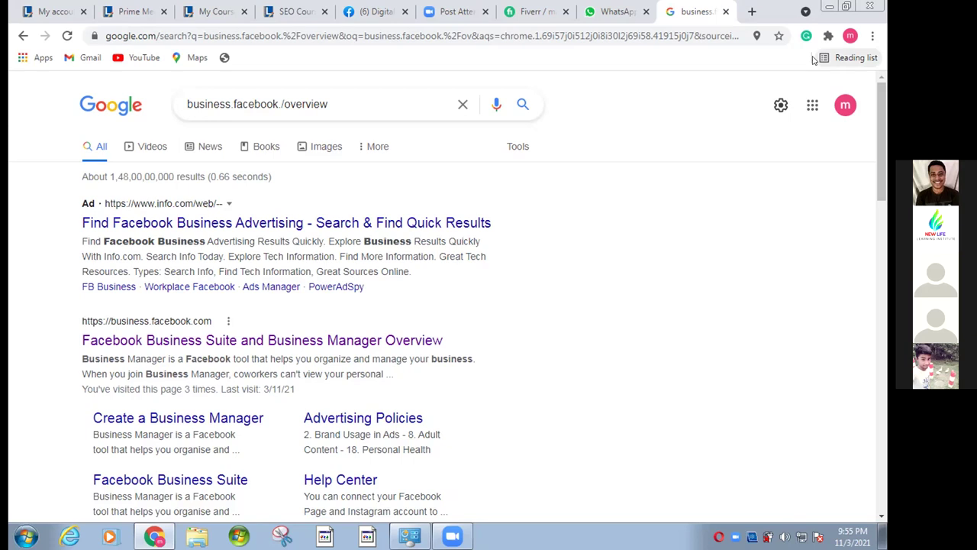
{"action": "left_click", "coordinate": [824, 58]}
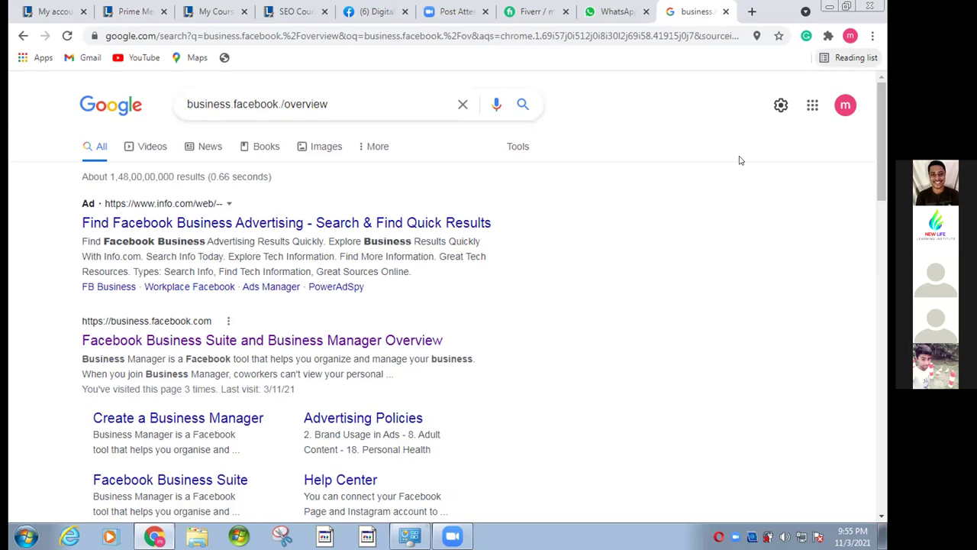
{"action": "left_click", "coordinate": [310, 104]}
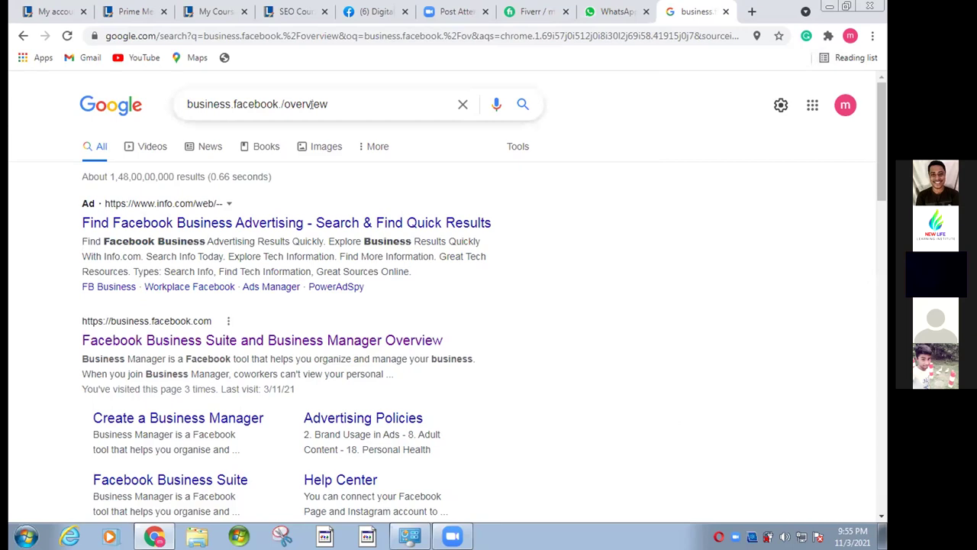
- Replace the search query with business.facebook.com/overview
{"action": "type", "text": "com"}
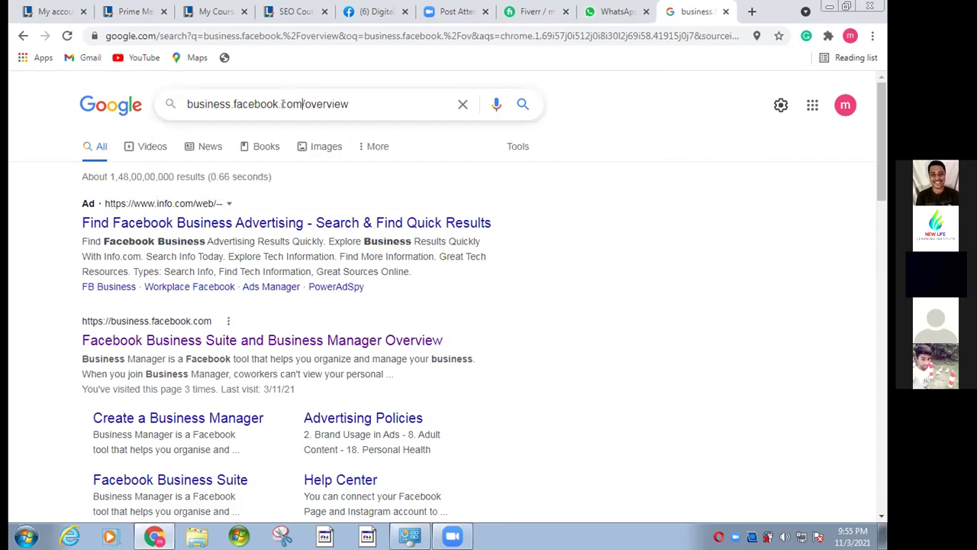
{"action": "key", "text": "ctrl+a"}
{"action": "key", "text": "BackSpace"}
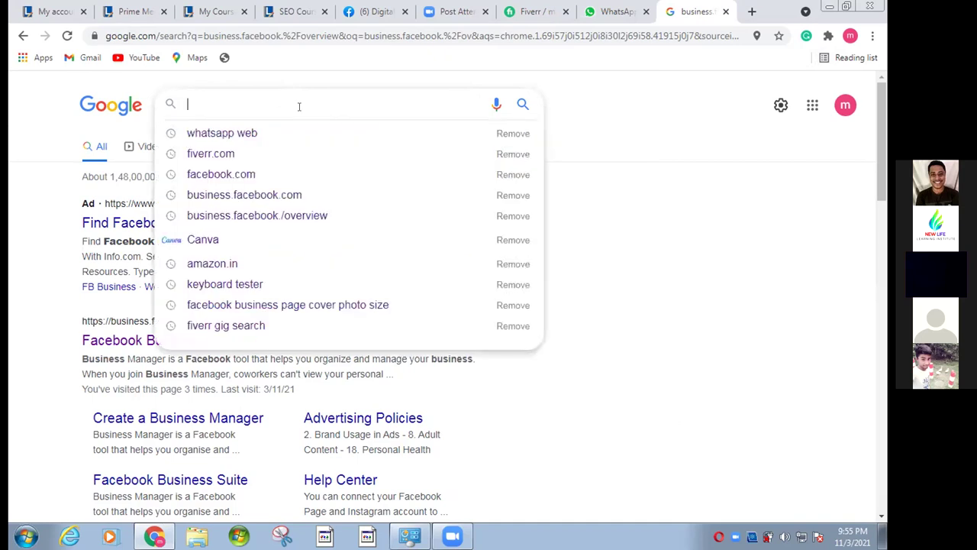
{"action": "type", "text": "business.facebok"}
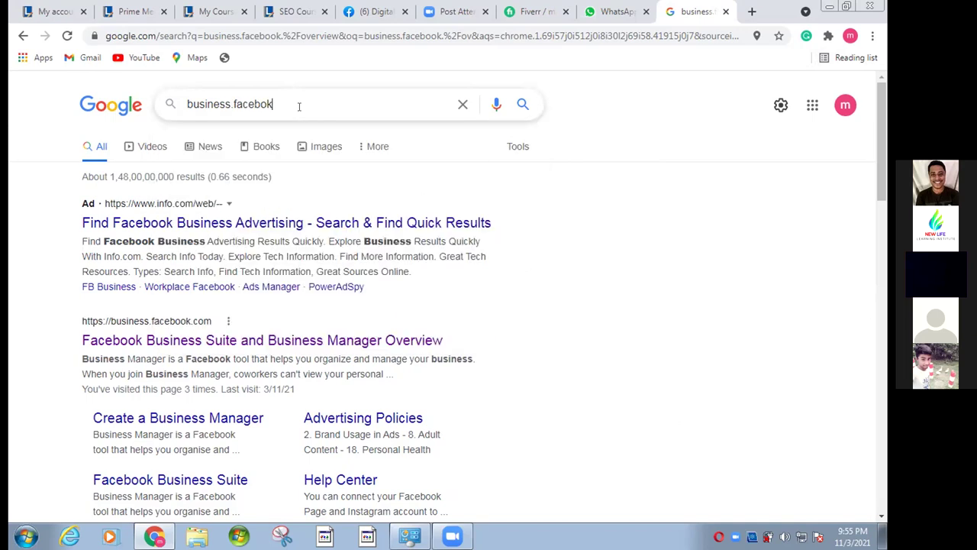
{"action": "key", "text": "BackSpace"}
{"action": "type", "text": "ok"}
{"action": "key", "text": "BackSpace"}
{"action": "type", "text": ".com/overview"}
- Run the business.facebook.com/overview search, then erase the query text
{"action": "left_click", "coordinate": [522, 105]}
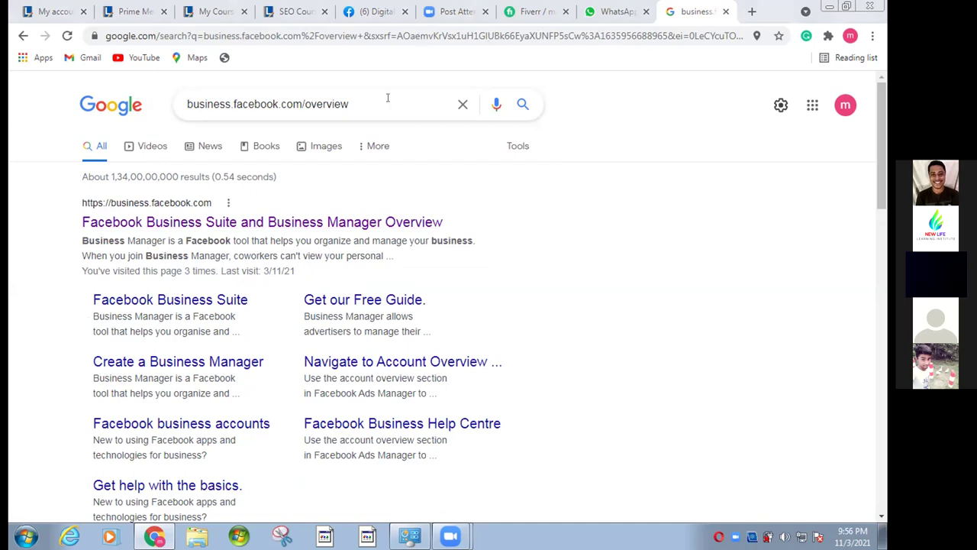
{"action": "left_click", "coordinate": [352, 96]}
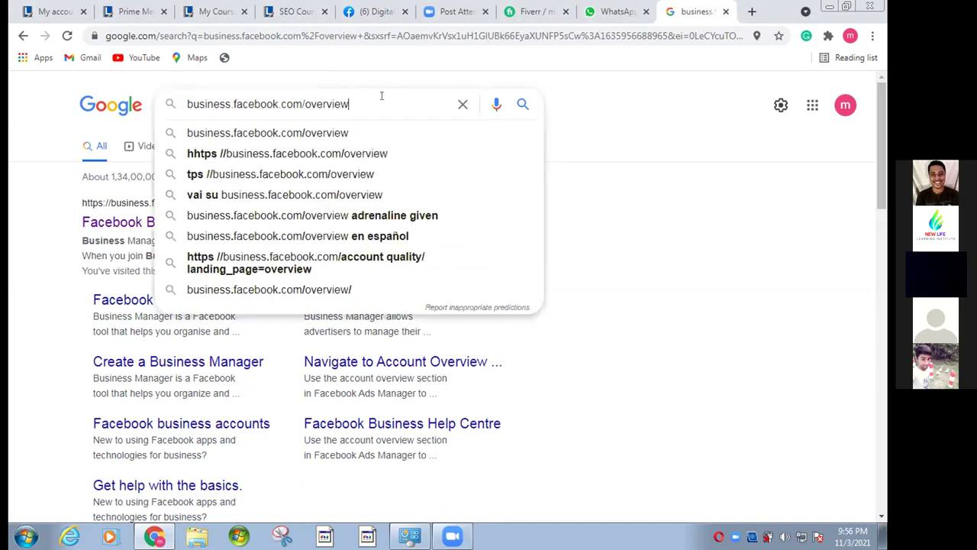
{"action": "key", "text": "BackSpace"}
{"action": "key", "text": "BackSpace"}
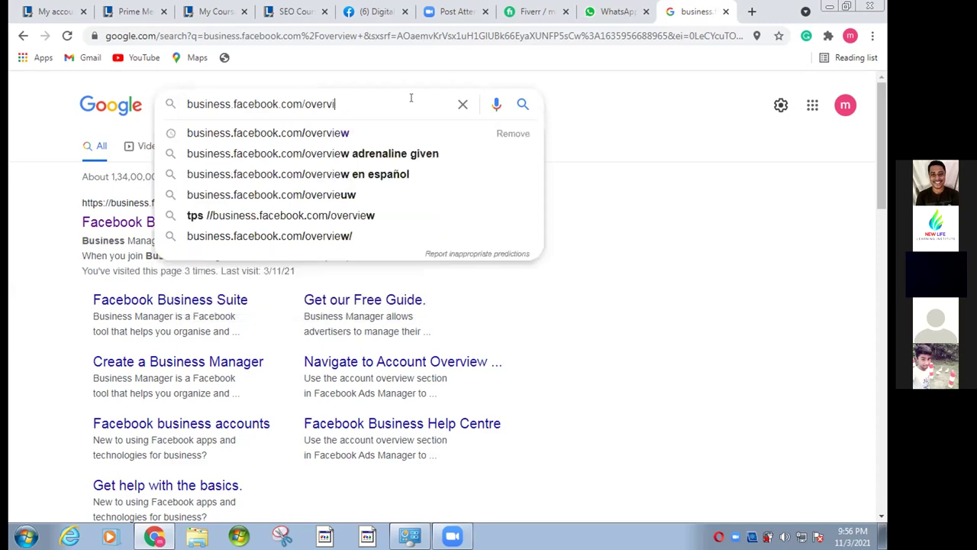
{"action": "key", "text": "BackSpace"}
{"action": "key", "text": "BackSpace"}
{"action": "key", "text": "BackSpace"}
{"action": "key", "text": "BackSpace"}
{"action": "key", "text": "BackSpace"}
{"action": "key", "text": "BackSpace"}
{"action": "key", "text": "BackSpace"}
{"action": "key", "text": "BackSpace"}
{"action": "key", "text": "BackSpace"}
{"action": "key", "text": "BackSpace"}
{"action": "key", "text": "BackSpace"}
{"action": "key", "text": "BackSpace"}
{"action": "key", "text": "BackSpace"}
{"action": "key", "text": "BackSpace"}
{"action": "key", "text": "BackSpace"}
{"action": "key", "text": "BackSpace"}
{"action": "key", "text": "BackSpace"}
{"action": "key", "text": "BackSpace"}
{"action": "key", "text": "BackSpace"}
{"action": "key", "text": "BackSpace"}
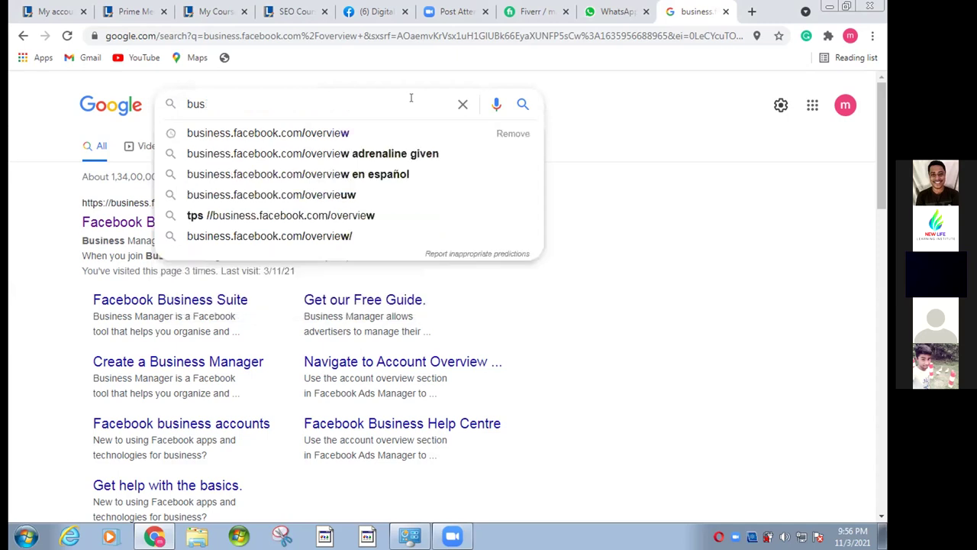
{"action": "key", "text": "BackSpace"}
{"action": "key", "text": "BackSpace"}
{"action": "key", "text": "BackSpace"}
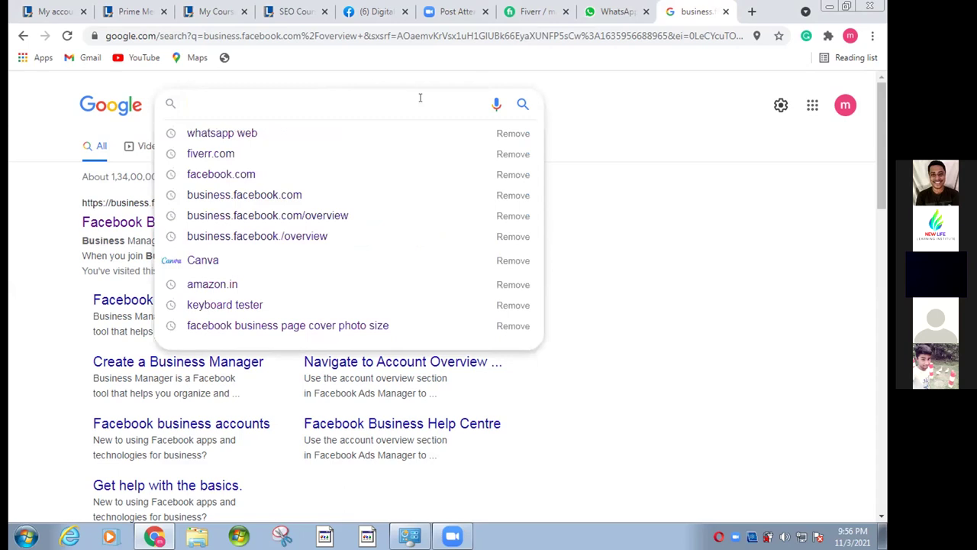
- Search again for Business.facebook.com/overview
{"action": "type", "text": "t"}
{"action": "key", "text": "BackSpace"}
{"action": "type", "text": "Business"}
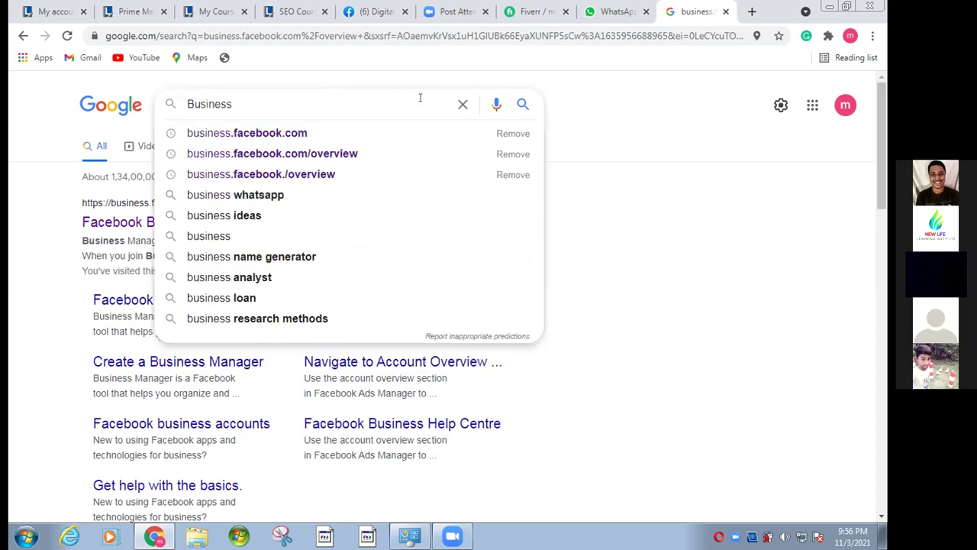
{"action": "type", "text": "."}
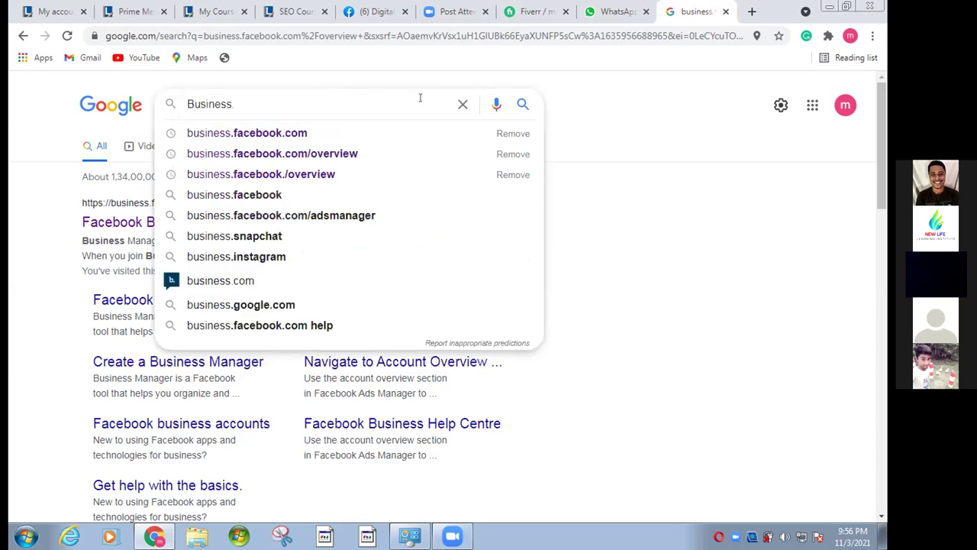
{"action": "type", "text": "facebook"}
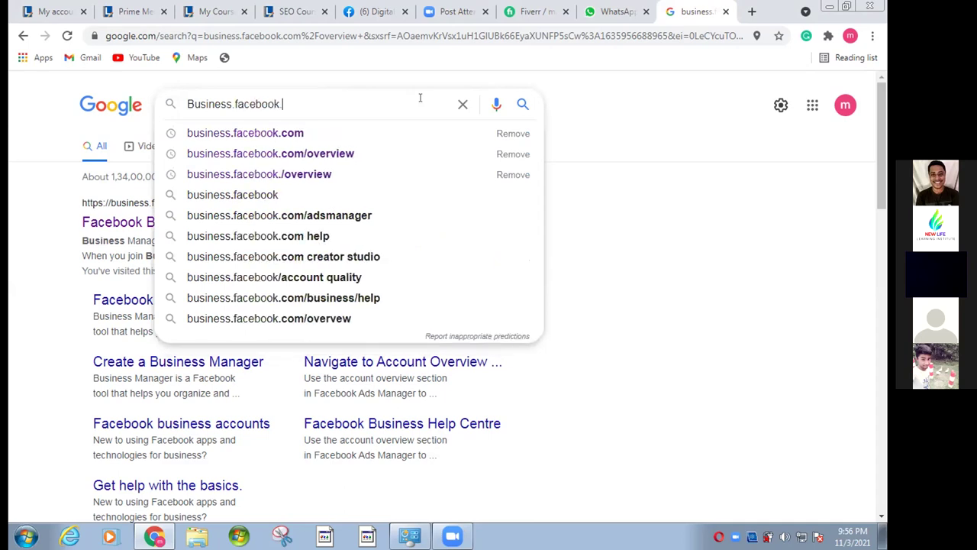
{"action": "key", "text": "BackSpace"}
{"action": "type", "text": ".com"}
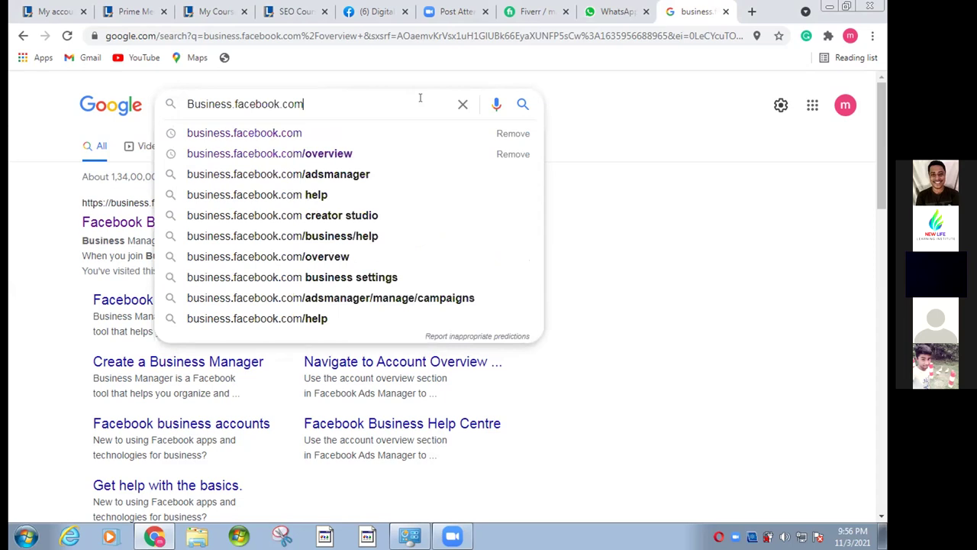
{"action": "type", "text": "/"}
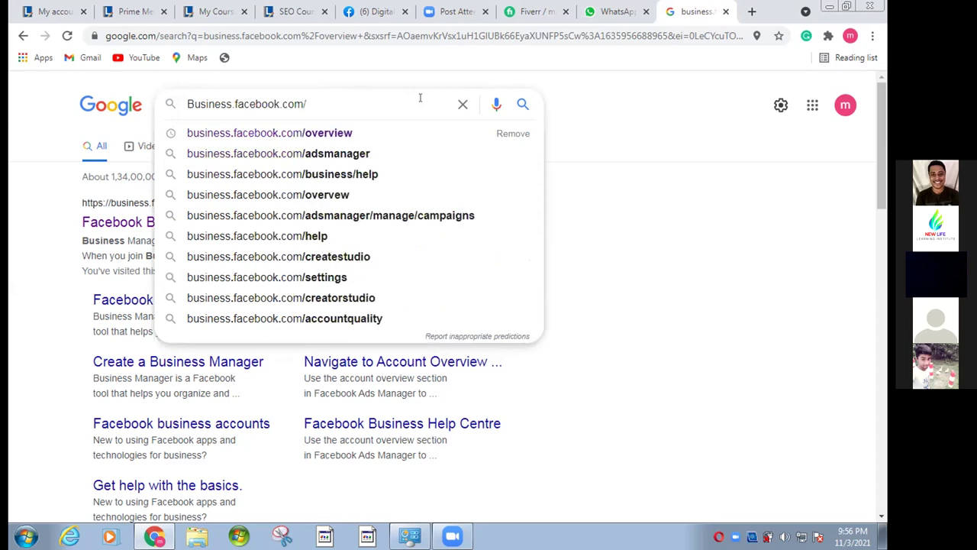
{"action": "type", "text": "overview"}
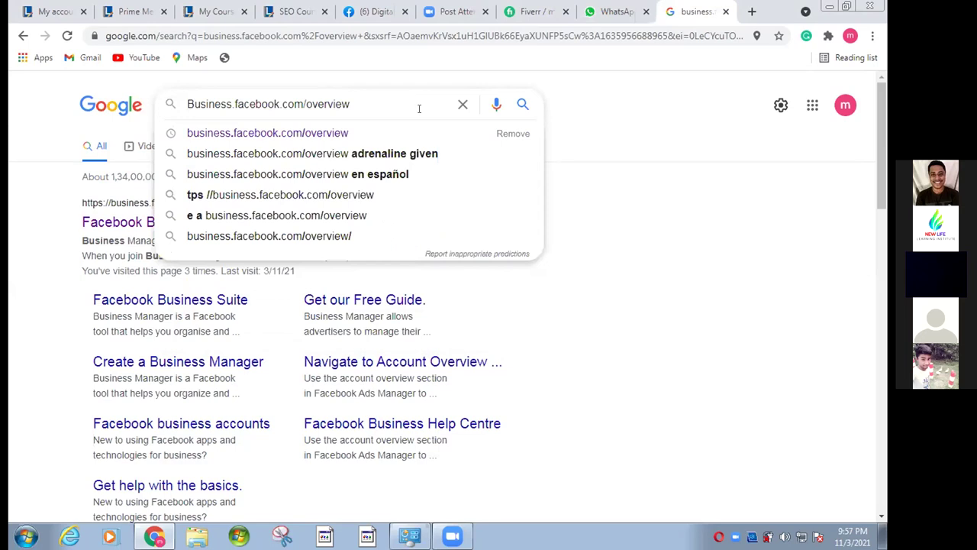
{"action": "key", "text": "Return"}
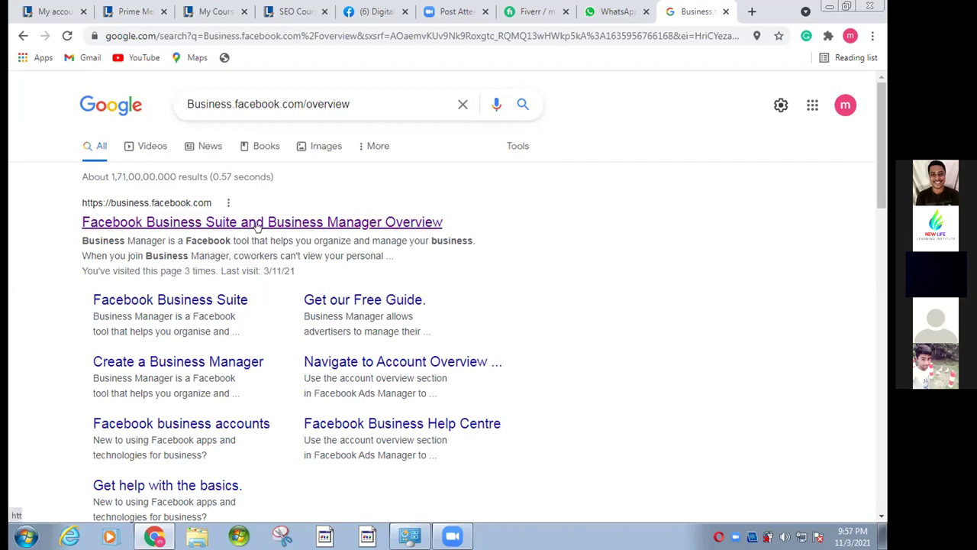
- Close the Google results, WhatsApp Web and Zoom attendee tabs, then open a new tab
{"action": "left_click", "coordinate": [725, 10]}
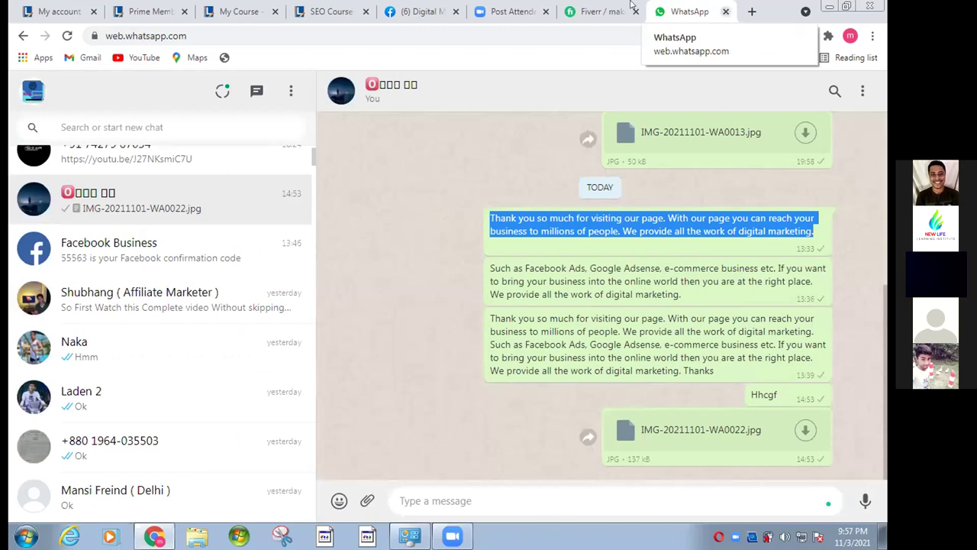
{"action": "key", "text": "ctrl+w"}
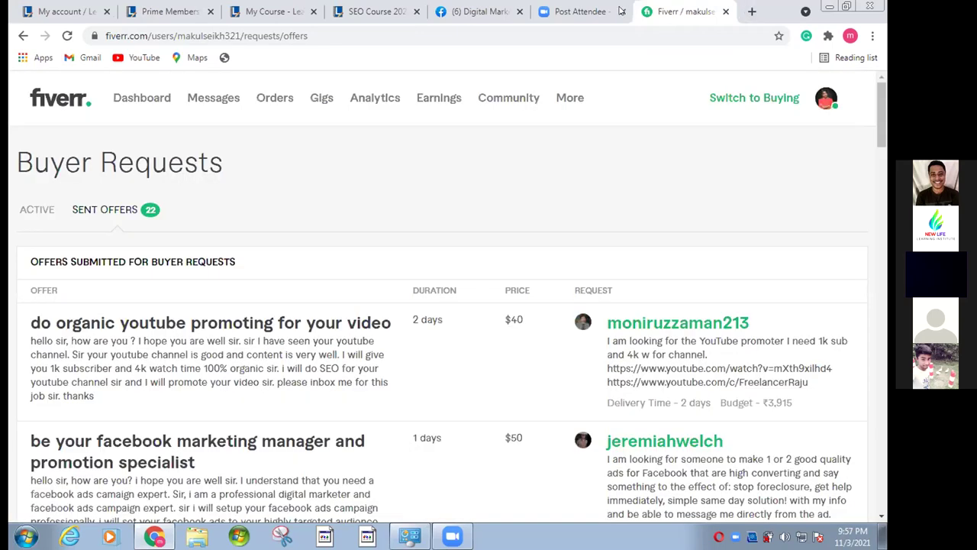
{"action": "middle_click", "coordinate": [549, 11]}
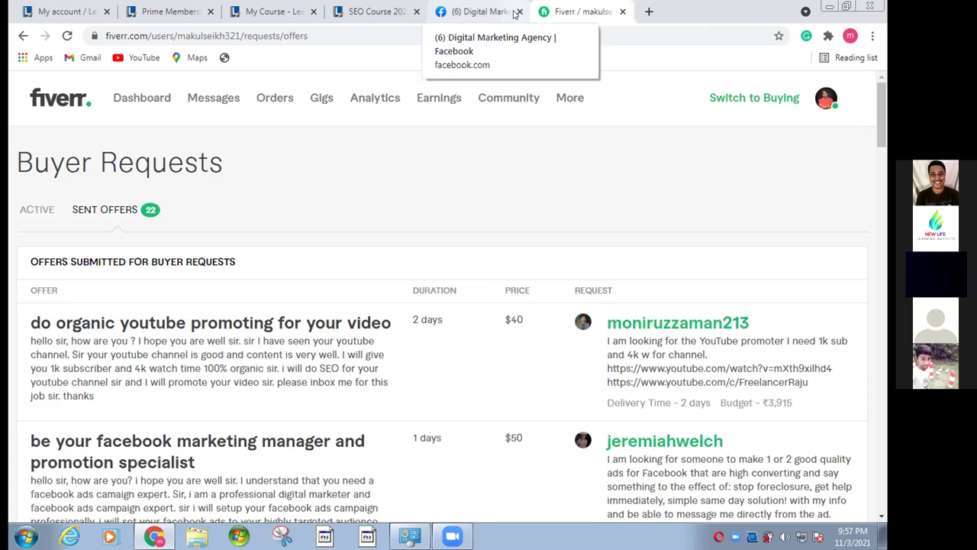
{"action": "left_click", "coordinate": [645, 9]}
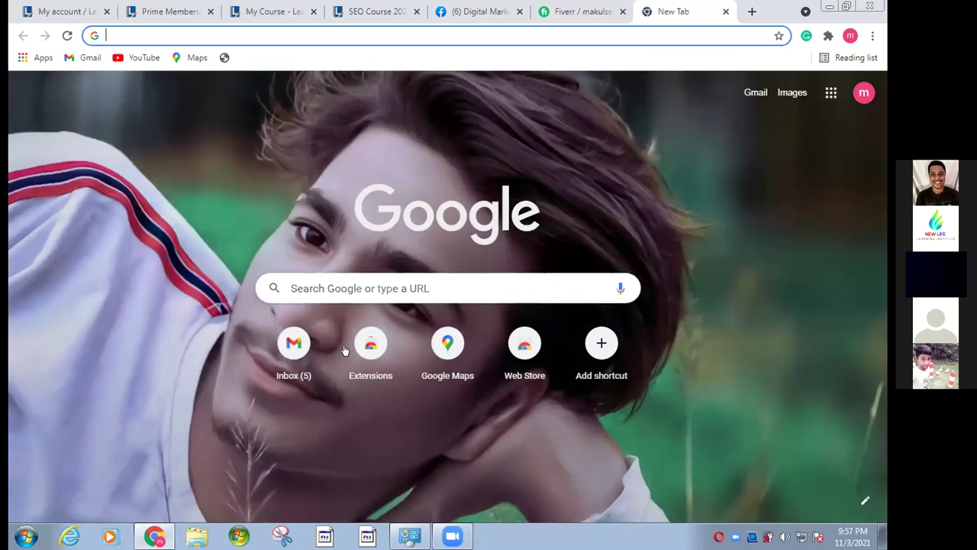
- Type Bu in the new tab's search box and choose the business.facebook.com/overview suggestion
{"action": "left_click", "coordinate": [347, 287]}
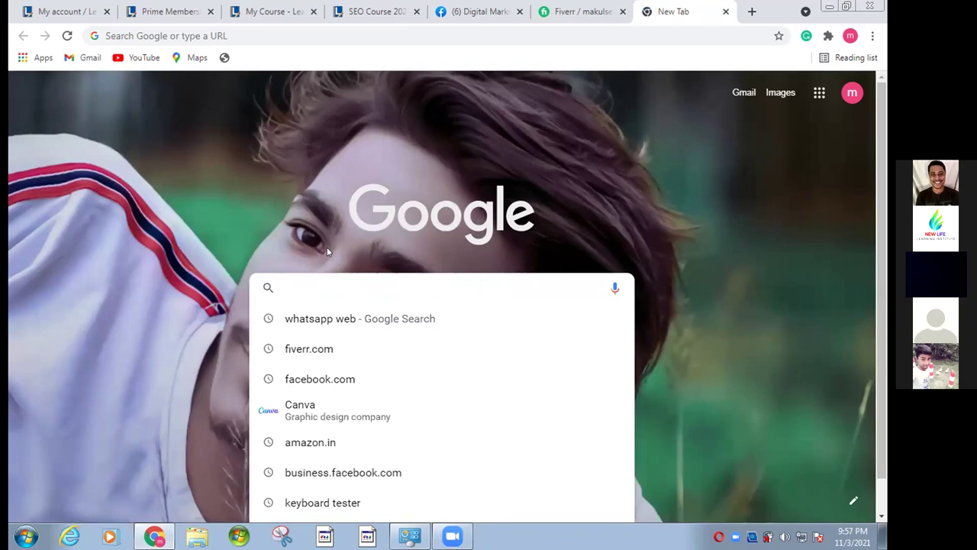
{"action": "type", "text": "Fa"}
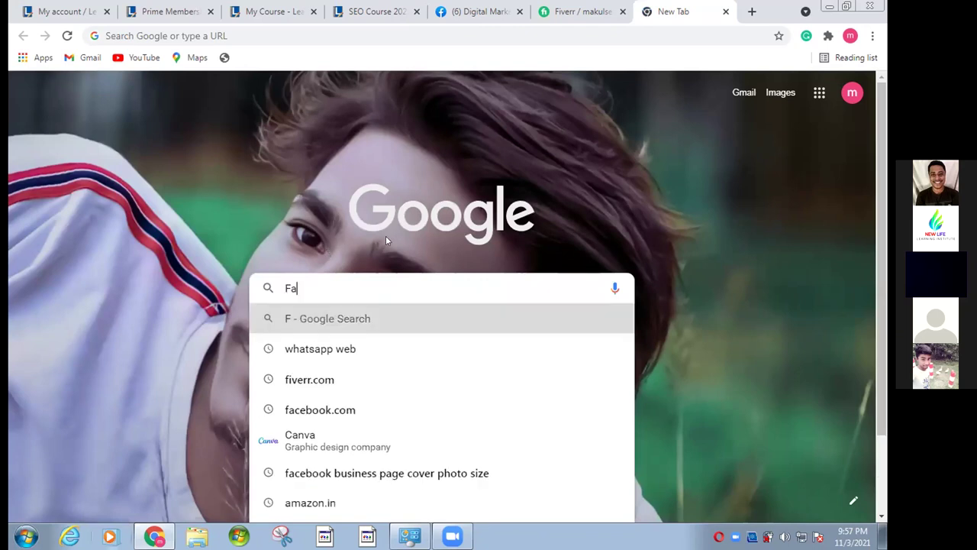
{"action": "left_click", "coordinate": [463, 242]}
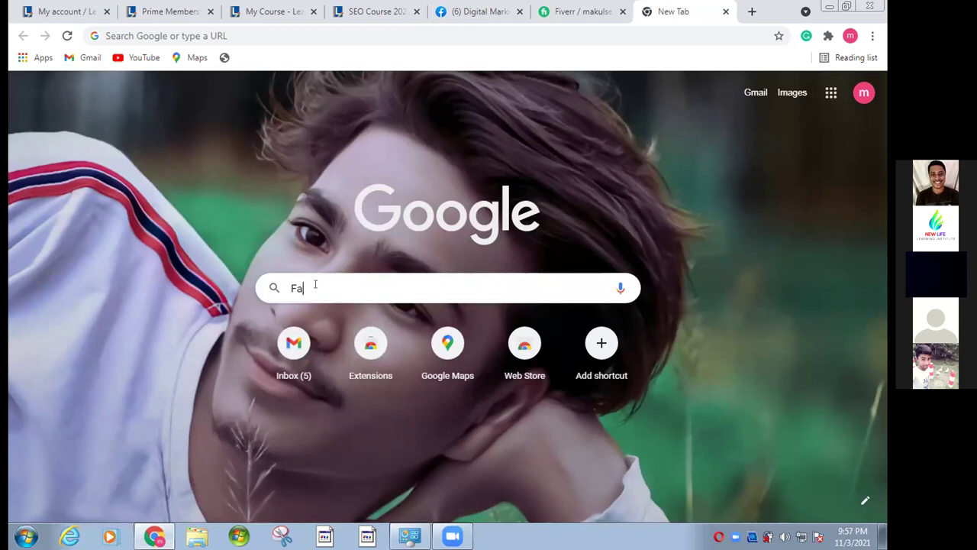
{"action": "key", "text": "BackSpace"}
{"action": "key", "text": "BackSpace"}
{"action": "type", "text": "B"}
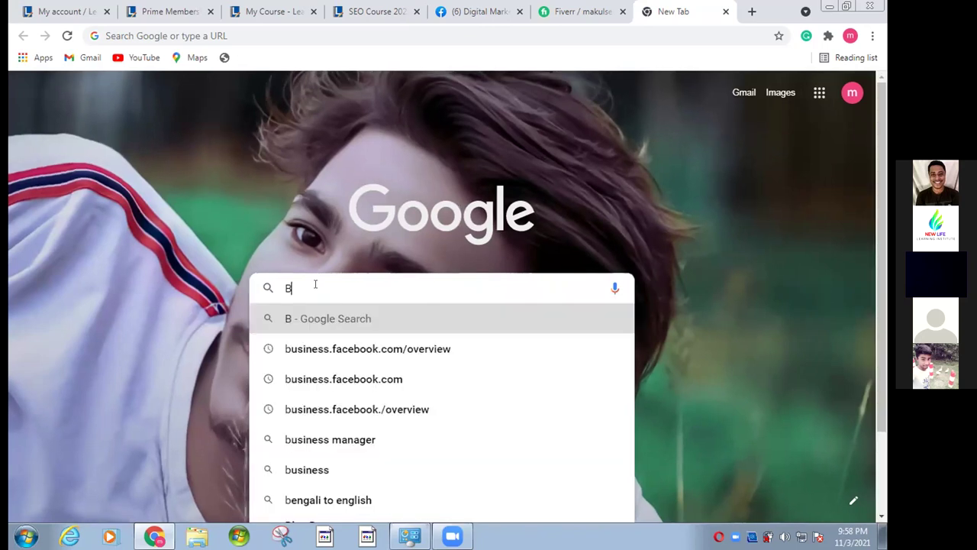
{"action": "type", "text": "u"}
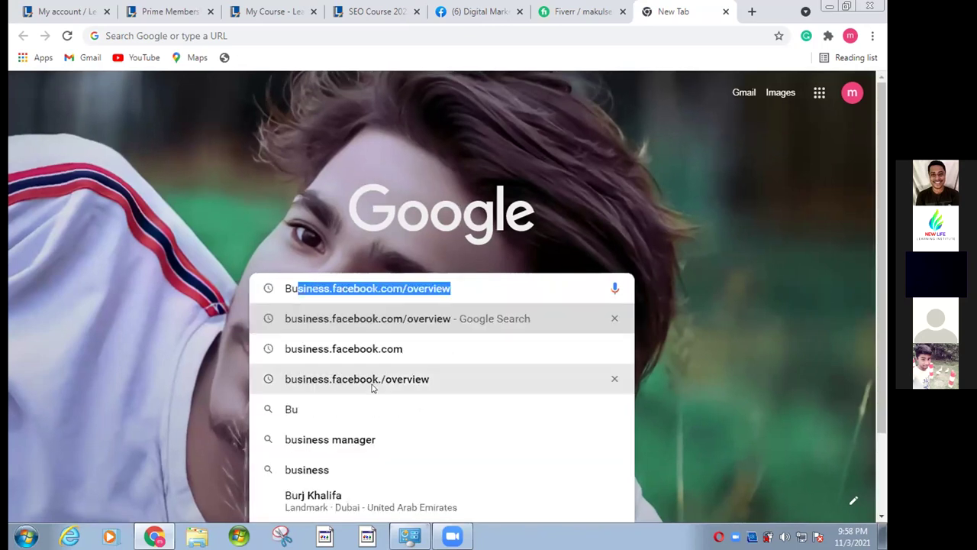
{"action": "left_click", "coordinate": [378, 313]}
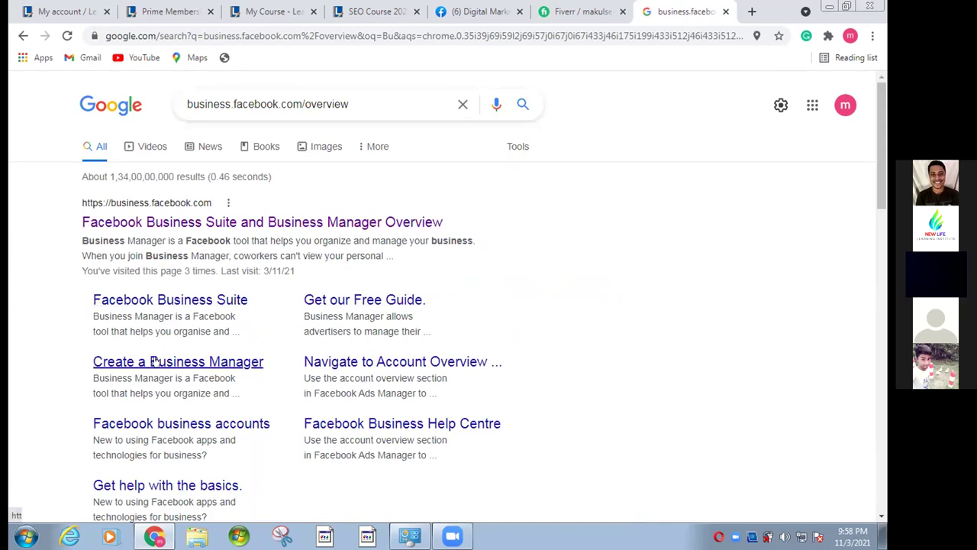
- Open the Create a Business Manager help article and scroll through its setup steps
{"action": "left_click", "coordinate": [237, 362]}
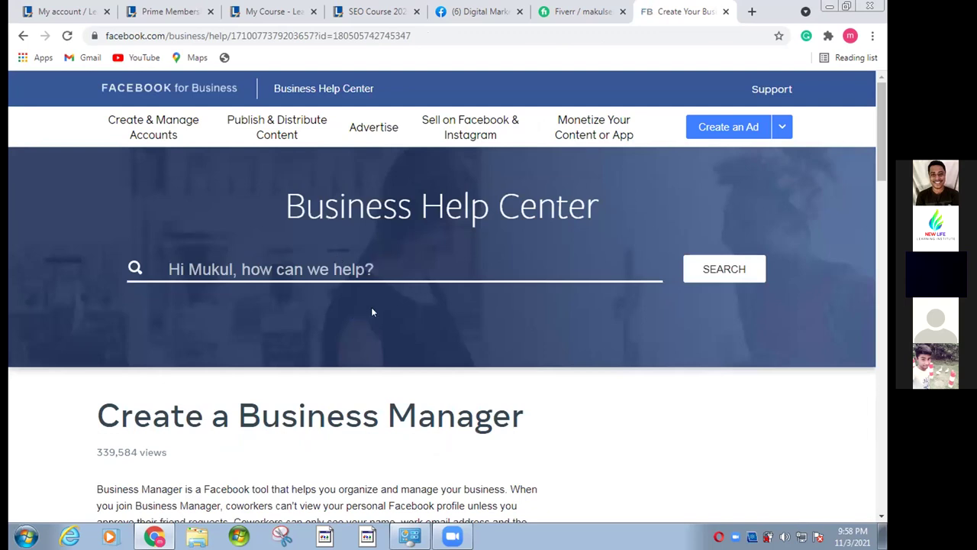
{"action": "scroll", "coordinate": [372, 312], "scroll_direction": "down", "scroll_amount": 5}
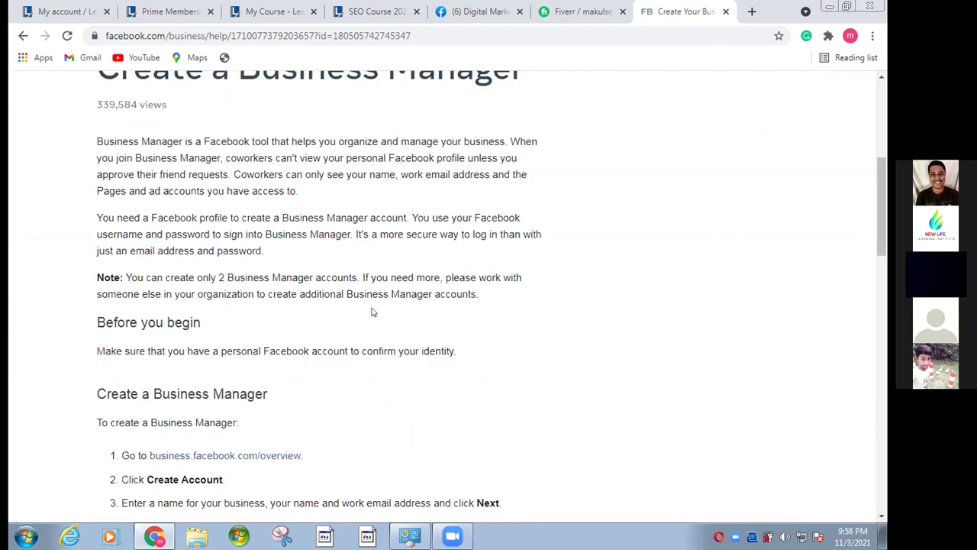
{"action": "scroll", "coordinate": [373, 311], "scroll_direction": "down", "scroll_amount": 15}
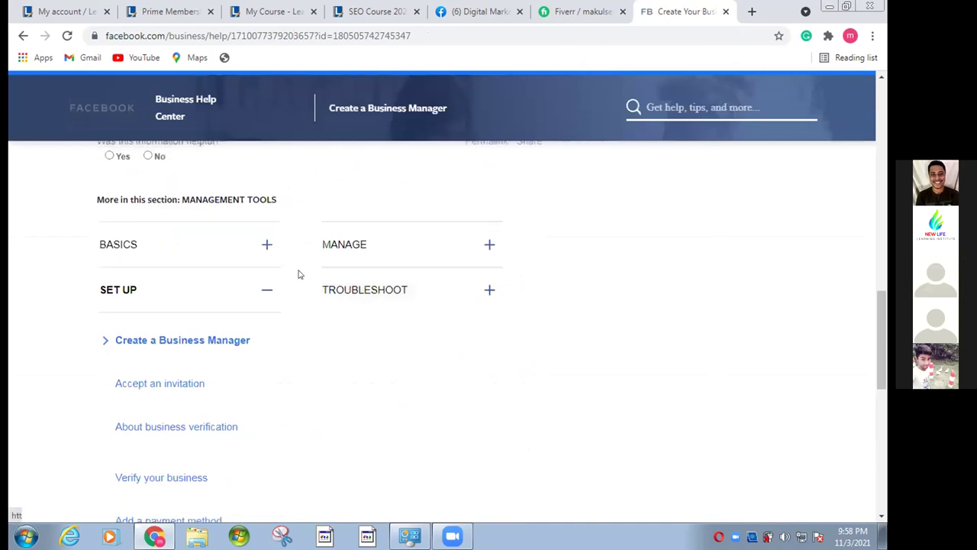
{"action": "scroll", "coordinate": [300, 275], "scroll_direction": "up", "scroll_amount": 6}
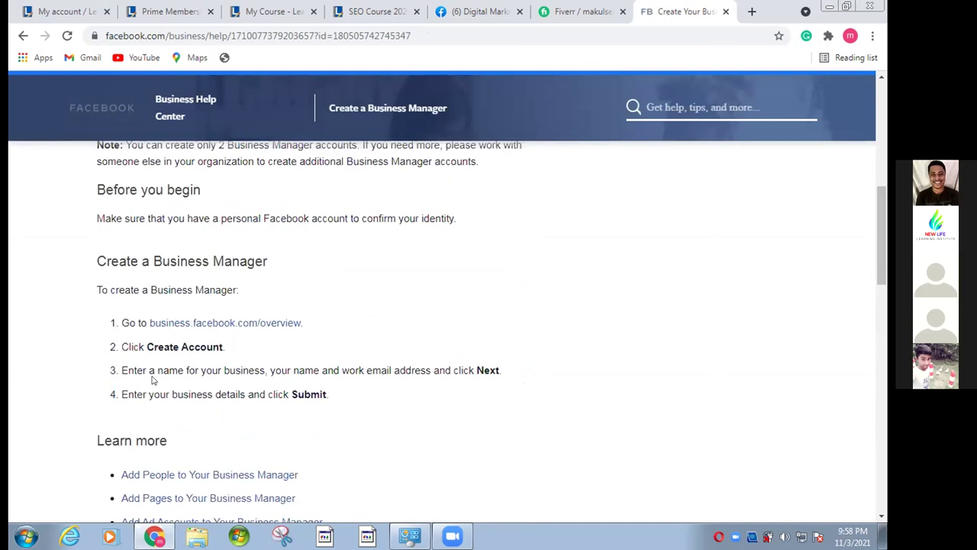
{"action": "scroll", "coordinate": [104, 324], "scroll_direction": "up", "scroll_amount": 3}
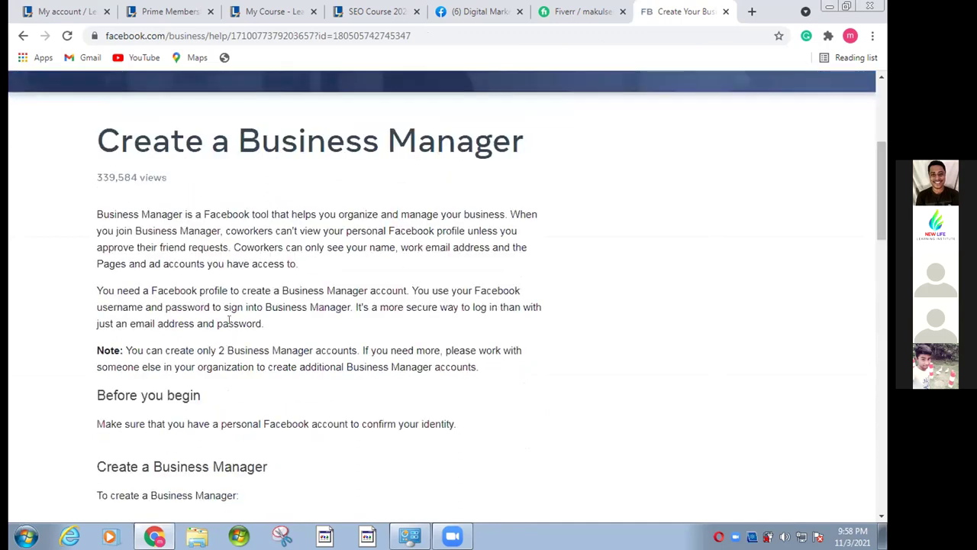
{"action": "scroll", "coordinate": [278, 284], "scroll_direction": "down", "scroll_amount": 3}
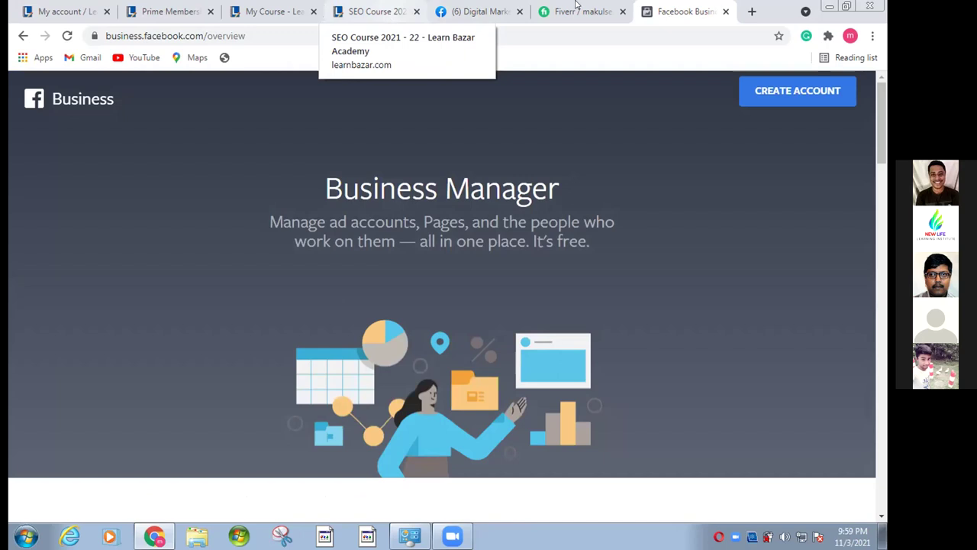
- Add the Facebook Business overview tab to the browser's reading list
{"action": "right_click", "coordinate": [680, 12]}
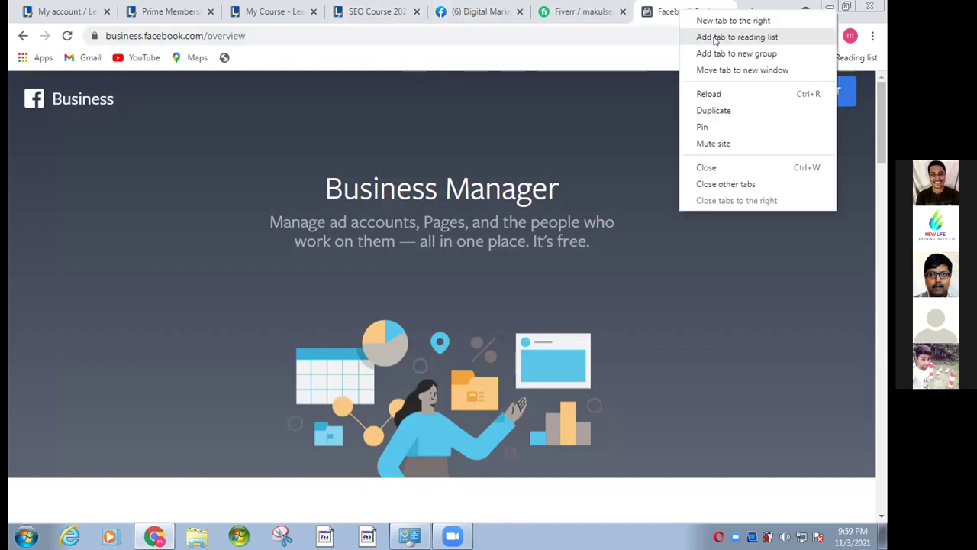
{"action": "left_click", "coordinate": [714, 40]}
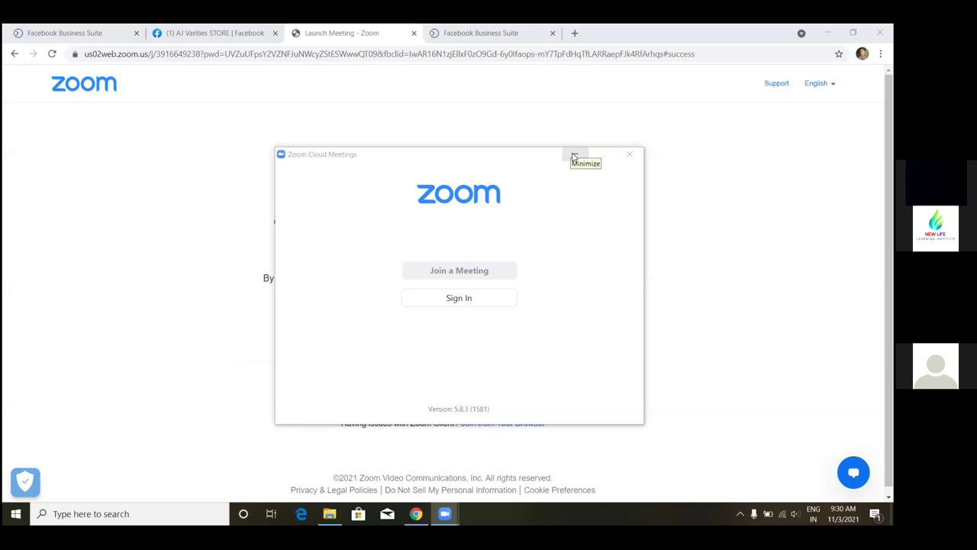
- Minimize the Zoom launcher and Chrome, then return to the AJ Varities STORE Facebook tab
{"action": "left_click", "coordinate": [572, 153]}
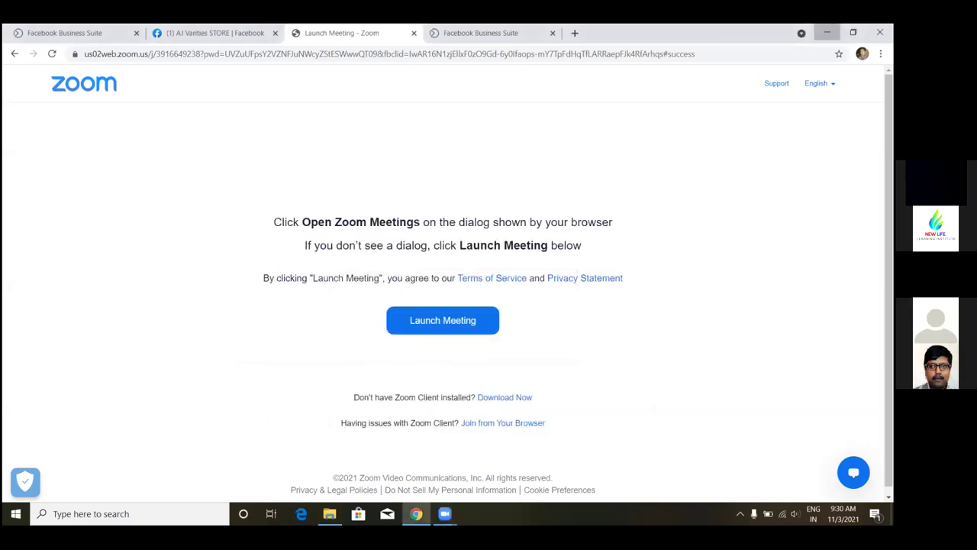
{"action": "left_click", "coordinate": [827, 32]}
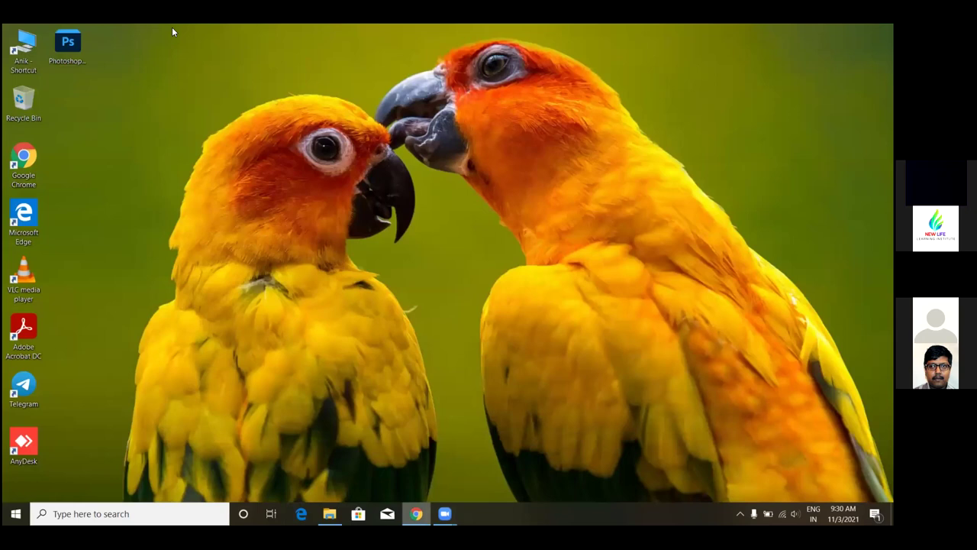
{"action": "key", "text": "alt+Tab"}
{"action": "key", "text": "ctrl+shift+Tab"}
- Scroll up and down the AJ Varities STORE page to review its contents
{"action": "scroll", "coordinate": [536, 291], "scroll_direction": "down", "scroll_amount": 1}
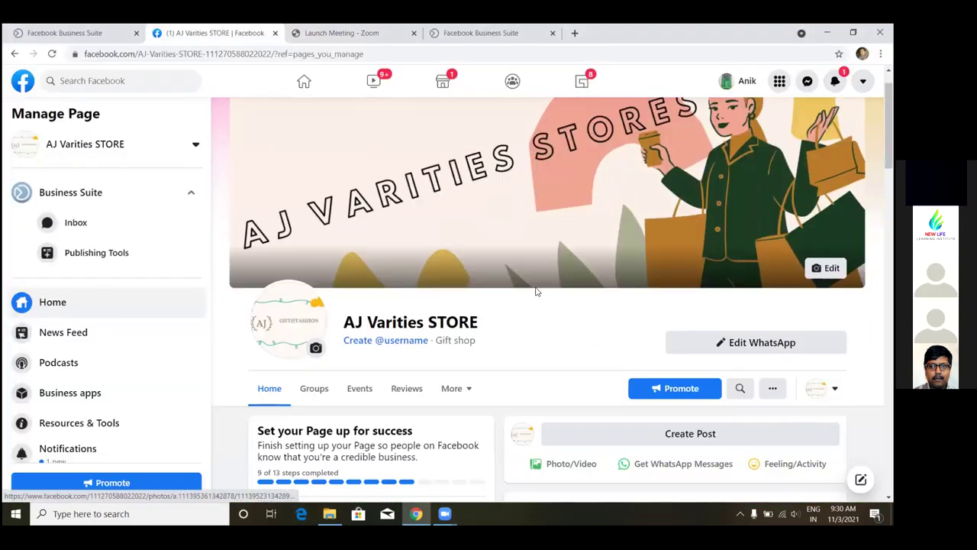
{"action": "scroll", "coordinate": [536, 291], "scroll_direction": "down", "scroll_amount": 1}
{"action": "scroll", "coordinate": [535, 292], "scroll_direction": "up", "scroll_amount": 2}
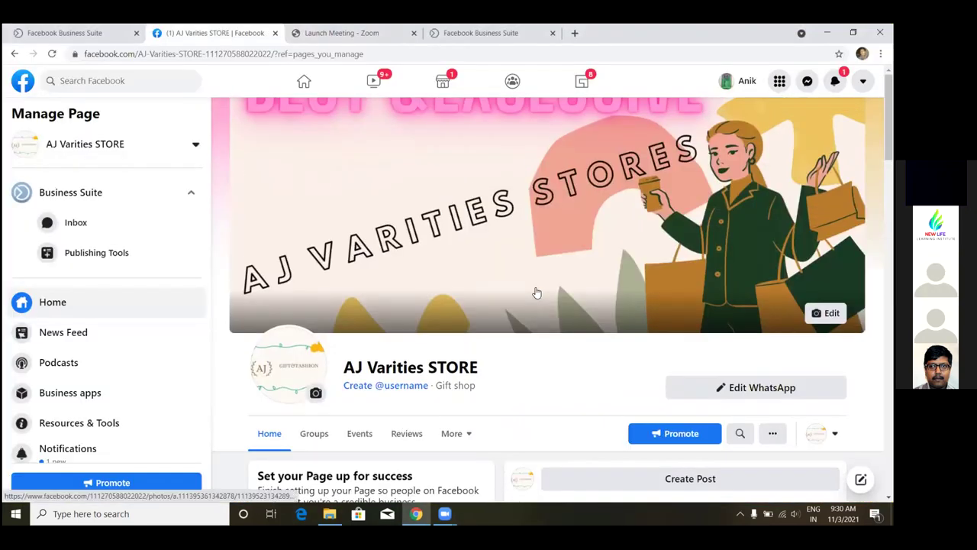
{"action": "scroll", "coordinate": [536, 292], "scroll_direction": "down", "scroll_amount": 3}
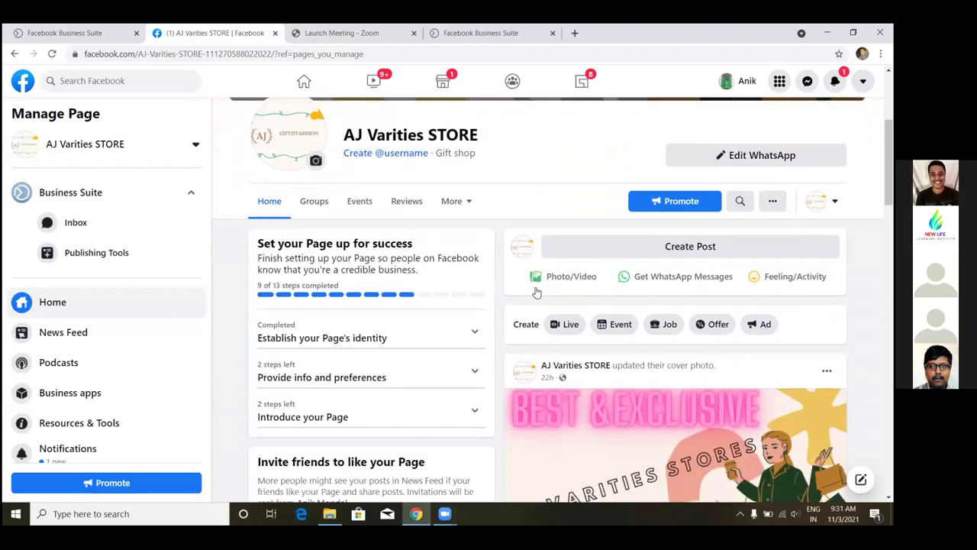
{"action": "scroll", "coordinate": [536, 292], "scroll_direction": "up", "scroll_amount": 3}
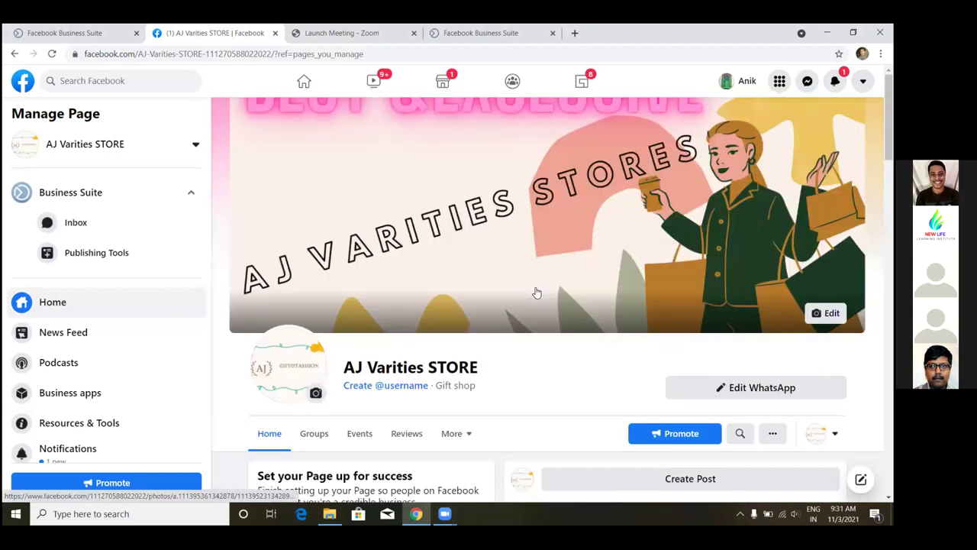
{"action": "scroll", "coordinate": [536, 293], "scroll_direction": "down", "scroll_amount": 5}
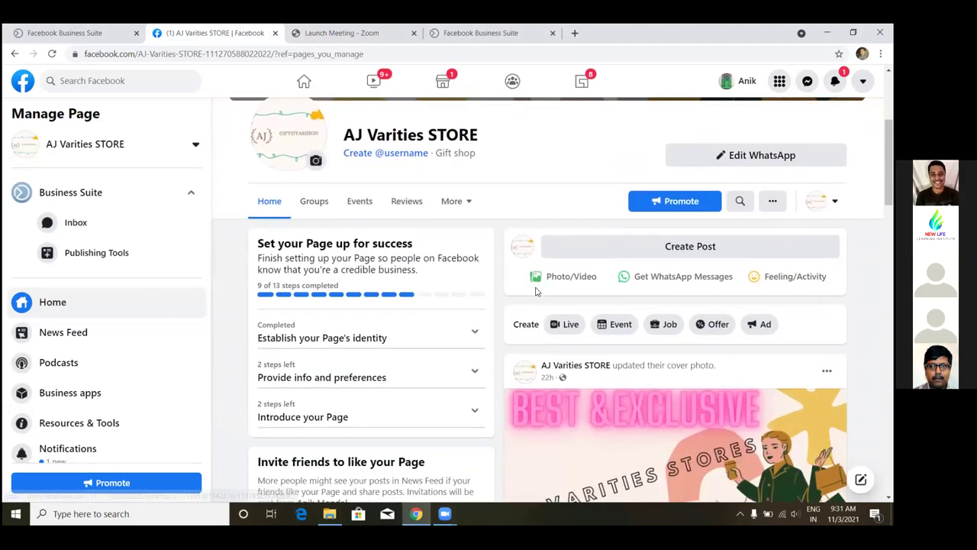
{"action": "scroll", "coordinate": [536, 292], "scroll_direction": "down", "scroll_amount": 3}
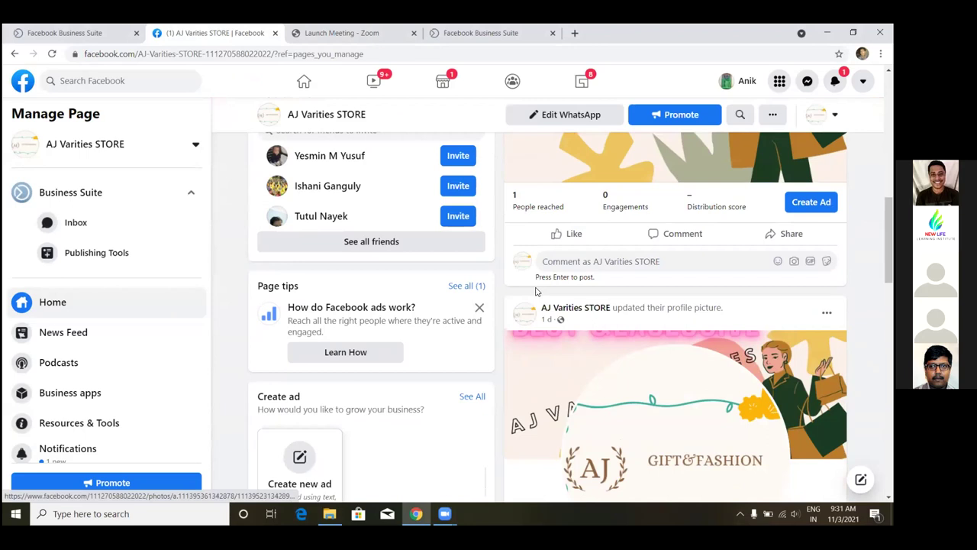
{"action": "scroll", "coordinate": [536, 292], "scroll_direction": "up", "scroll_amount": 8}
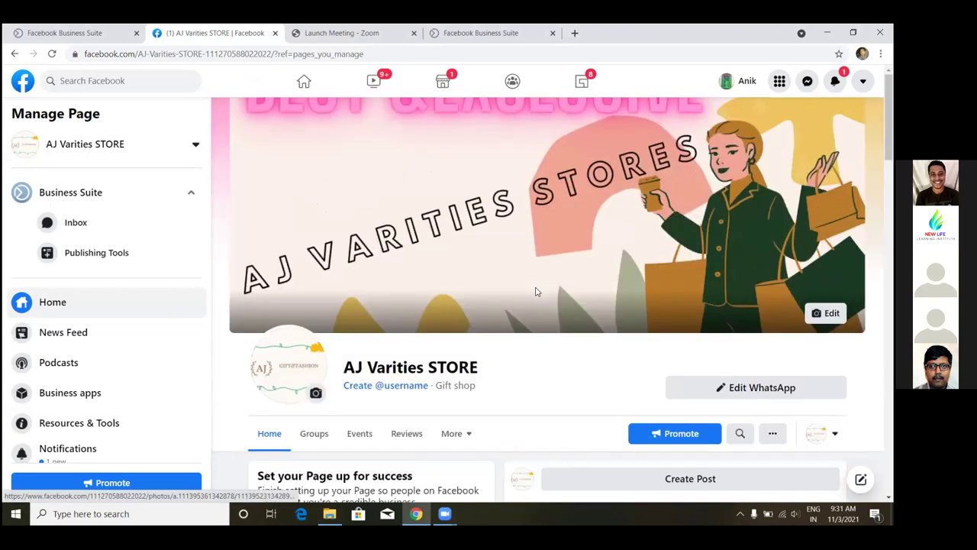
{"action": "scroll", "coordinate": [536, 292], "scroll_direction": "down", "scroll_amount": 10}
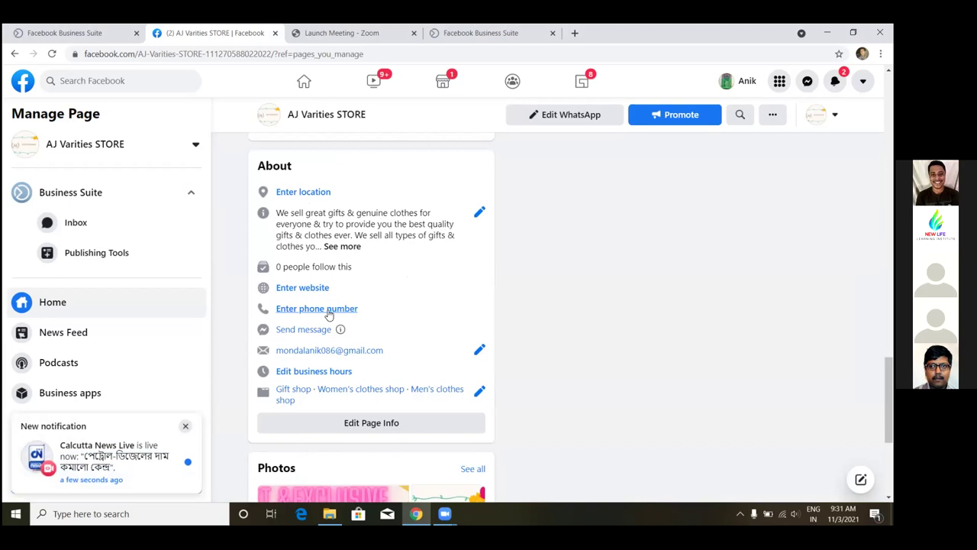
- Reload the store page and scroll down to its About section near Edit business hours
{"action": "left_click", "coordinate": [51, 55]}
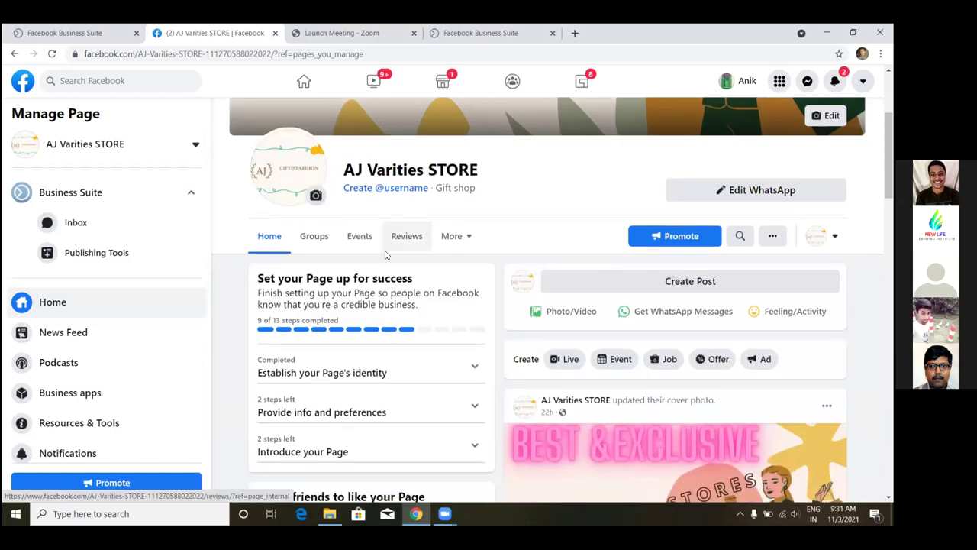
{"action": "scroll", "coordinate": [385, 256], "scroll_direction": "down", "scroll_amount": 10}
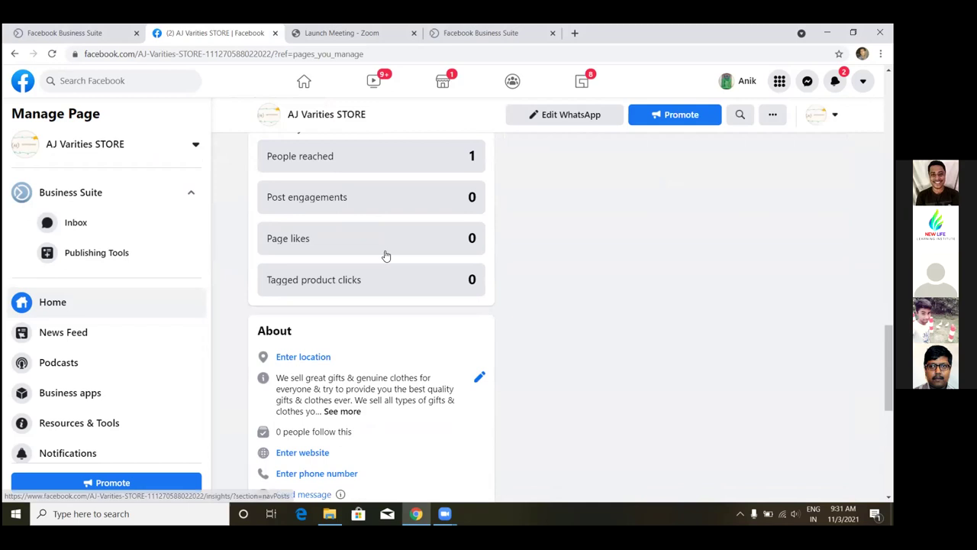
{"action": "scroll", "coordinate": [386, 256], "scroll_direction": "down", "scroll_amount": 3}
{"action": "scroll", "coordinate": [386, 256], "scroll_direction": "down", "scroll_amount": 1}
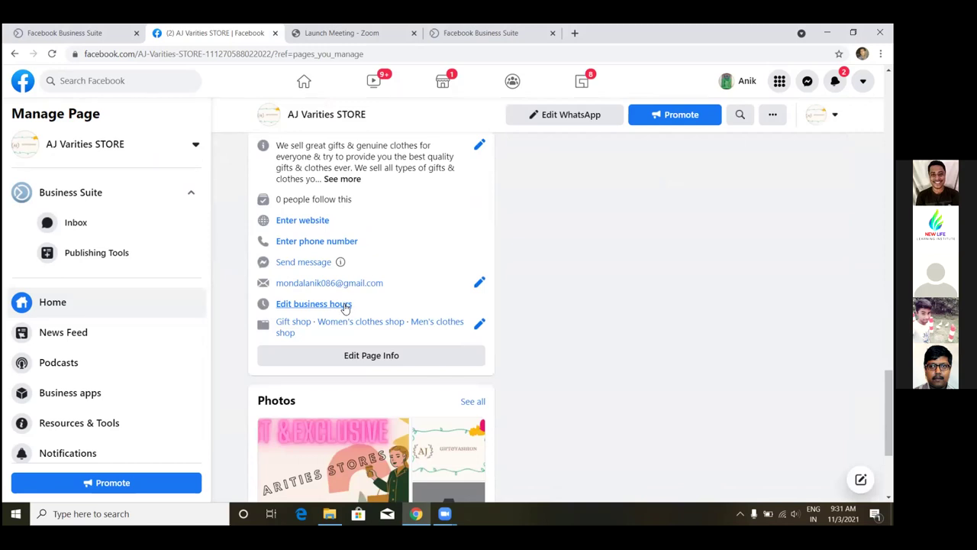
{"action": "left_click", "coordinate": [345, 305]}
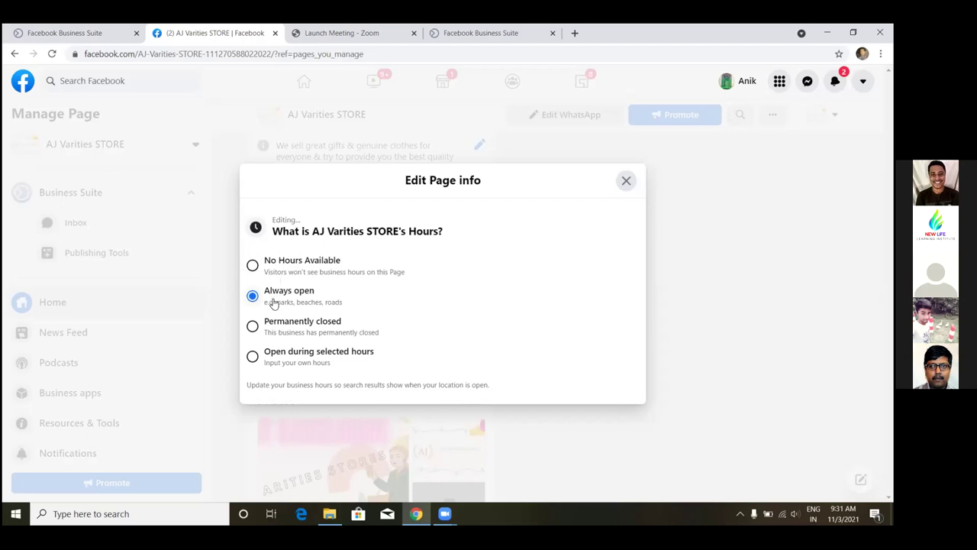
{"action": "left_click", "coordinate": [252, 357]}
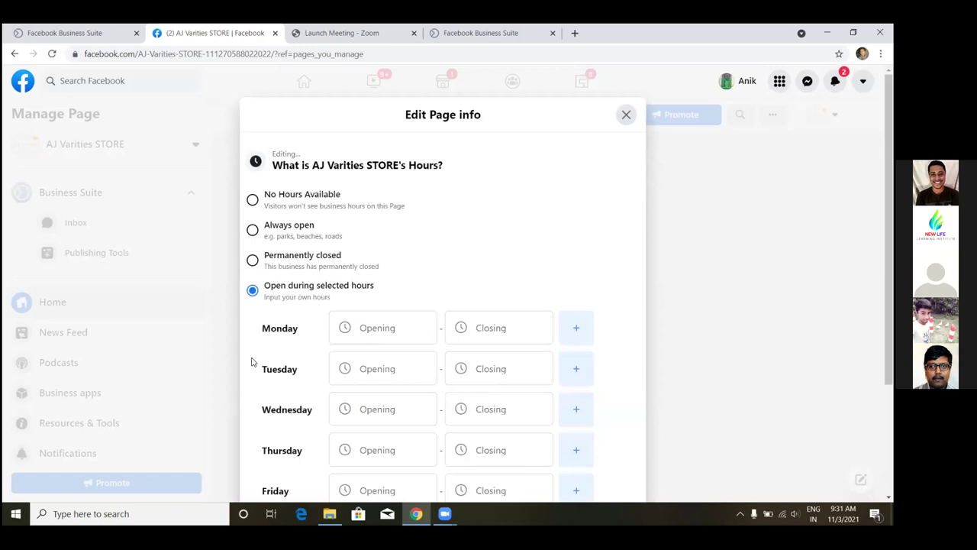
{"action": "left_click", "coordinate": [400, 331]}
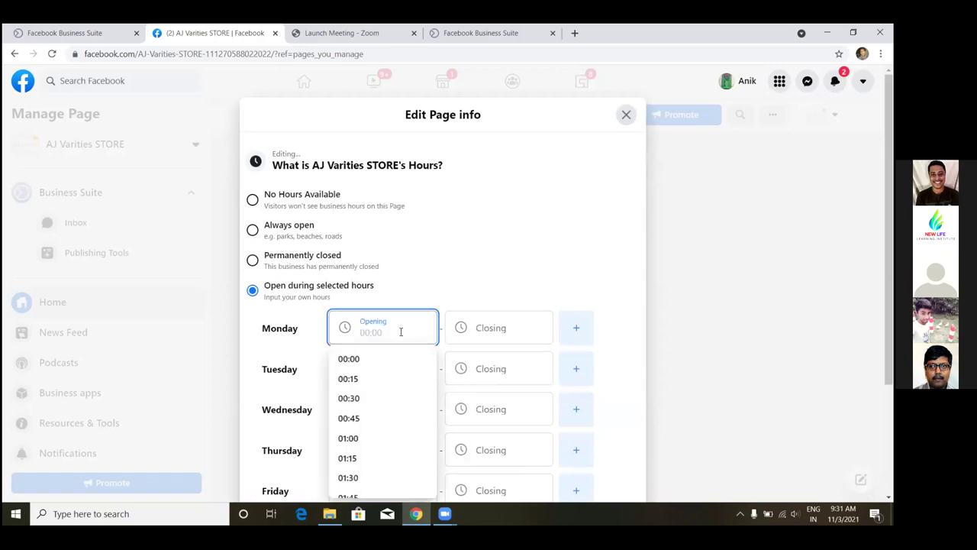
{"action": "scroll", "coordinate": [383, 399], "scroll_direction": "down", "scroll_amount": 1}
{"action": "scroll", "coordinate": [384, 400], "scroll_direction": "down", "scroll_amount": 6}
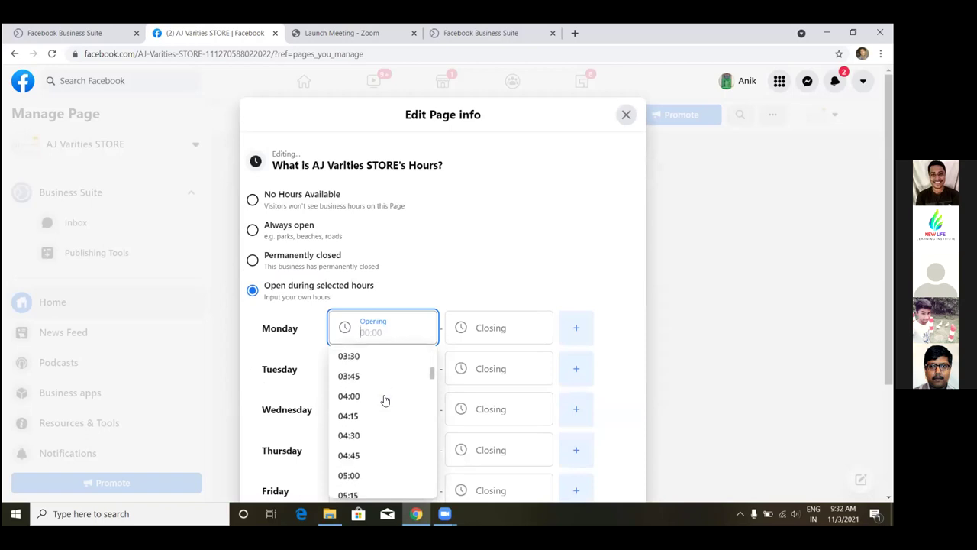
{"action": "scroll", "coordinate": [384, 400], "scroll_direction": "down", "scroll_amount": 3}
{"action": "scroll", "coordinate": [385, 400], "scroll_direction": "down", "scroll_amount": 3}
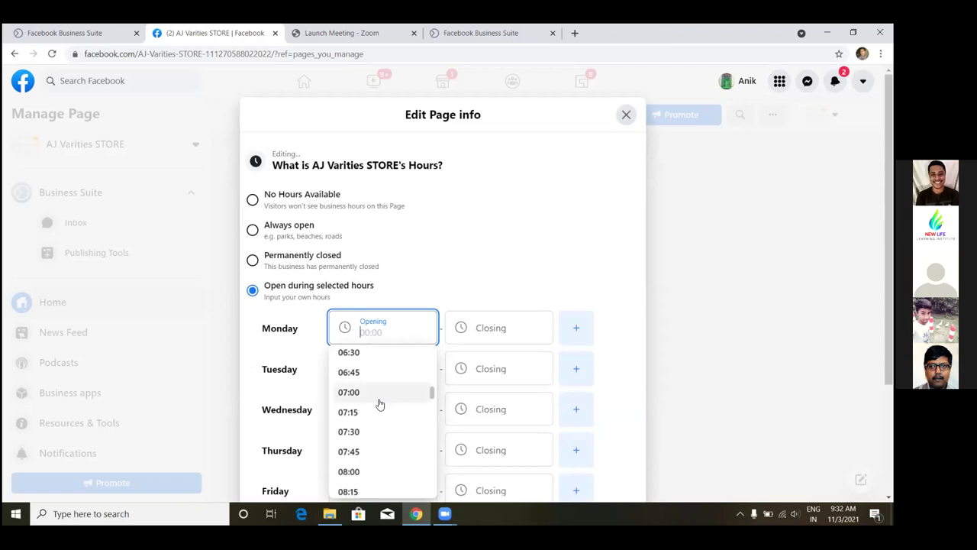
{"action": "left_click", "coordinate": [627, 115]}
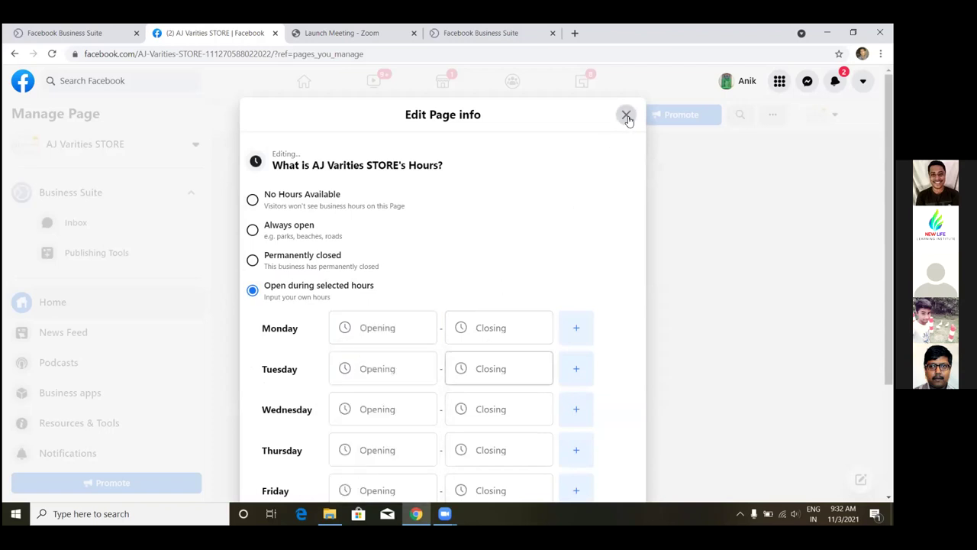
{"action": "left_click", "coordinate": [627, 117]}
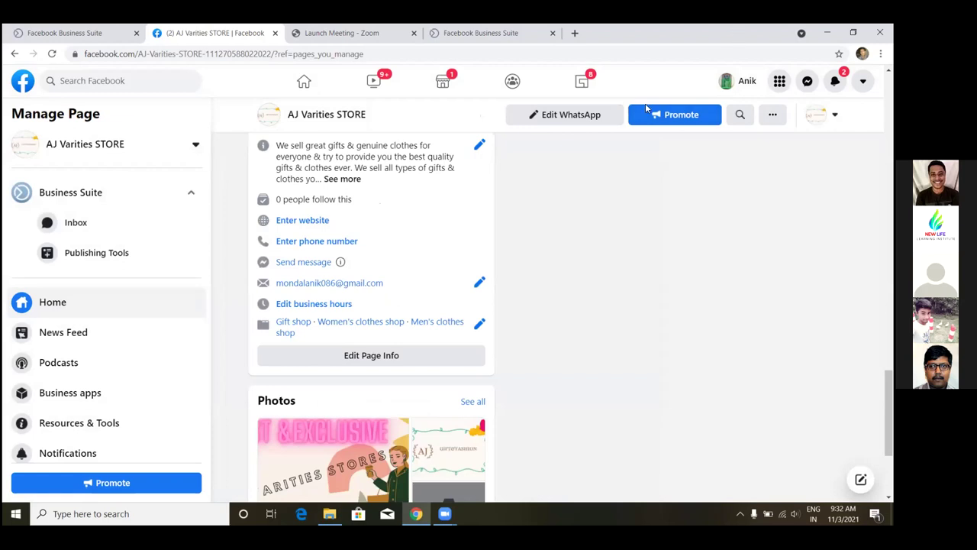
{"action": "key", "text": "super+Down"}
- Maximize the Business Suite home window, then minimize it and stop Zoom screen sharing with Alt+S
{"action": "left_click", "coordinate": [600, 110]}
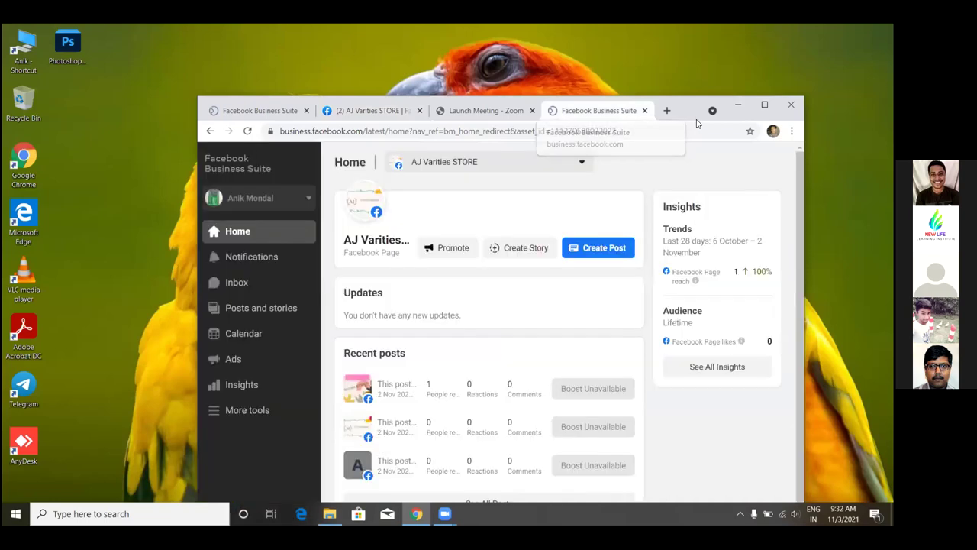
{"action": "left_click_drag", "start_coordinate": [706, 115], "coordinate": [697, 136]}
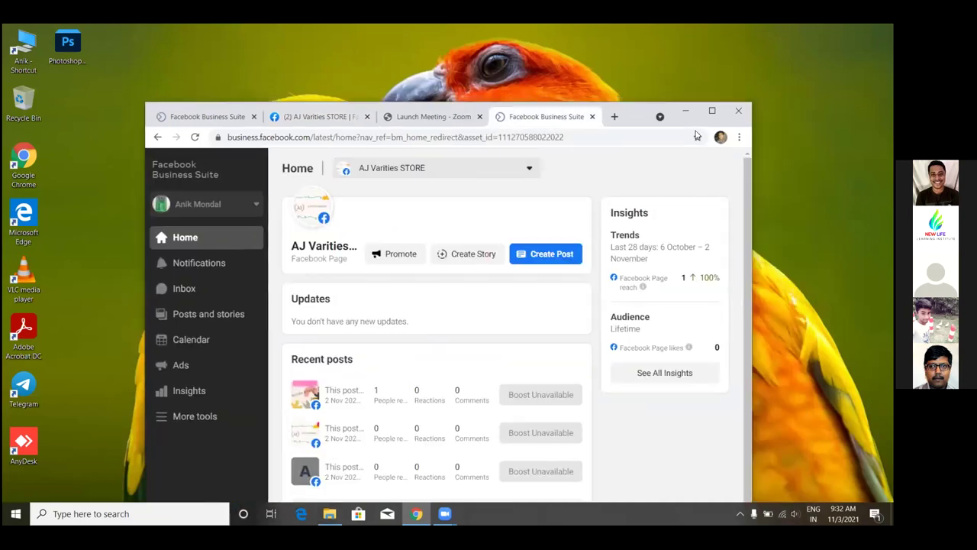
{"action": "key", "text": "super+Up"}
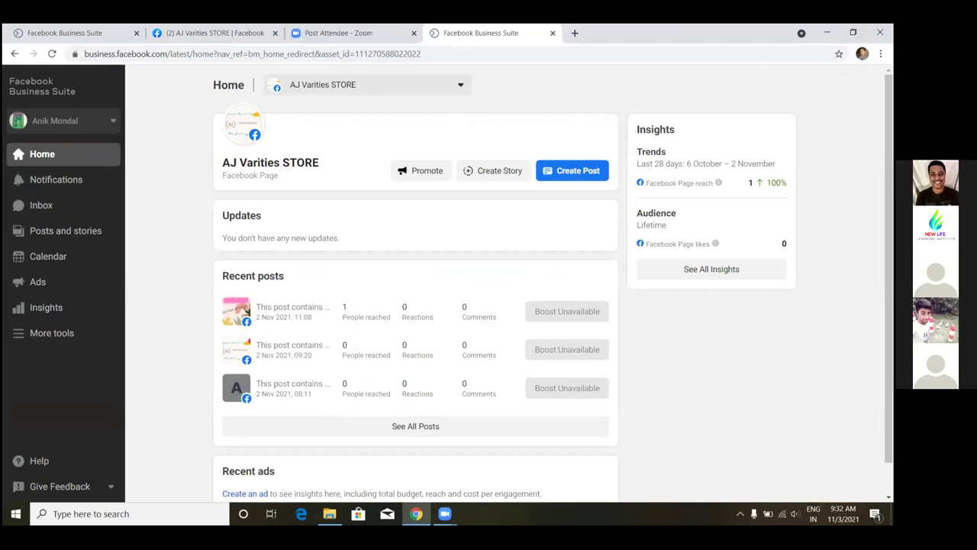
{"action": "left_click", "coordinate": [827, 32]}
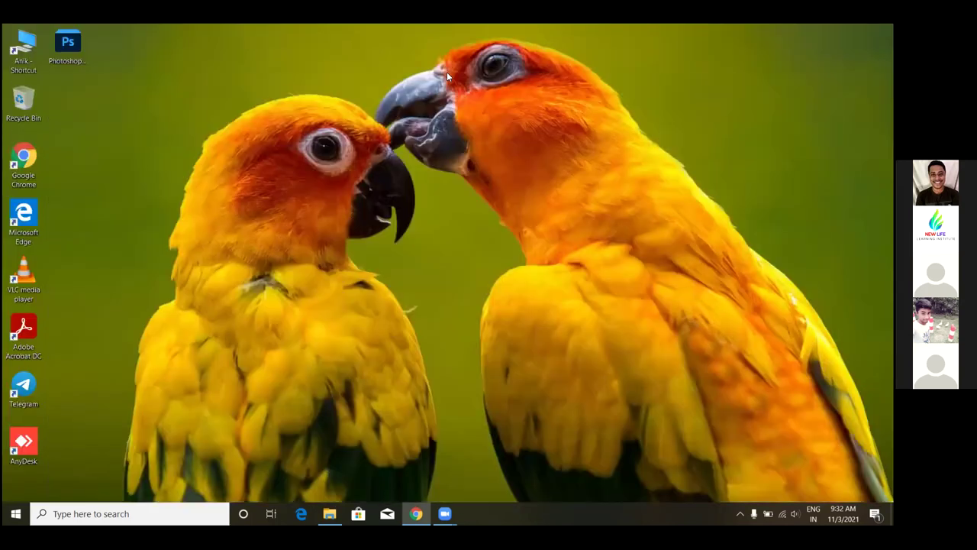
{"action": "key", "text": "alt+s"}
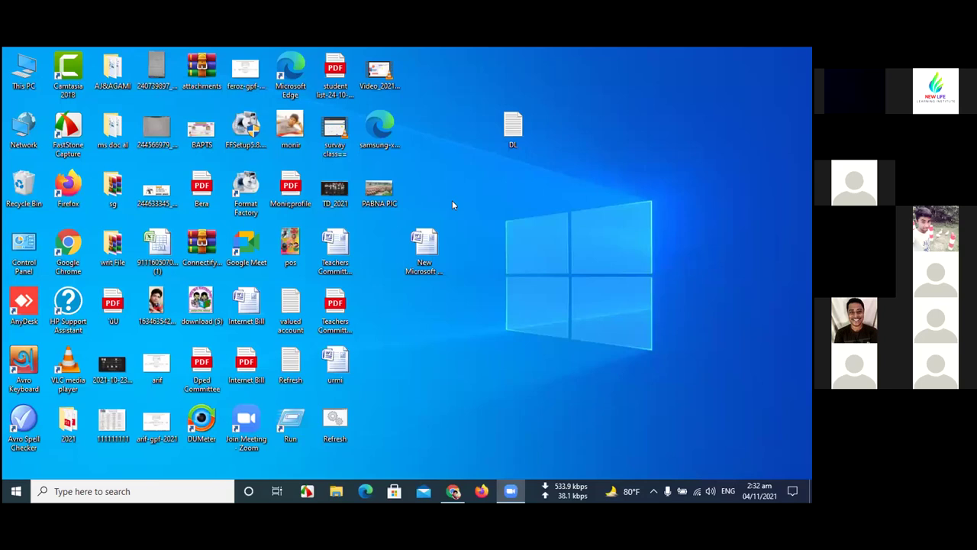
- Restore the Facebook window, close both Messenger chat windows, and show the Pages list
{"action": "left_click", "coordinate": [454, 493]}
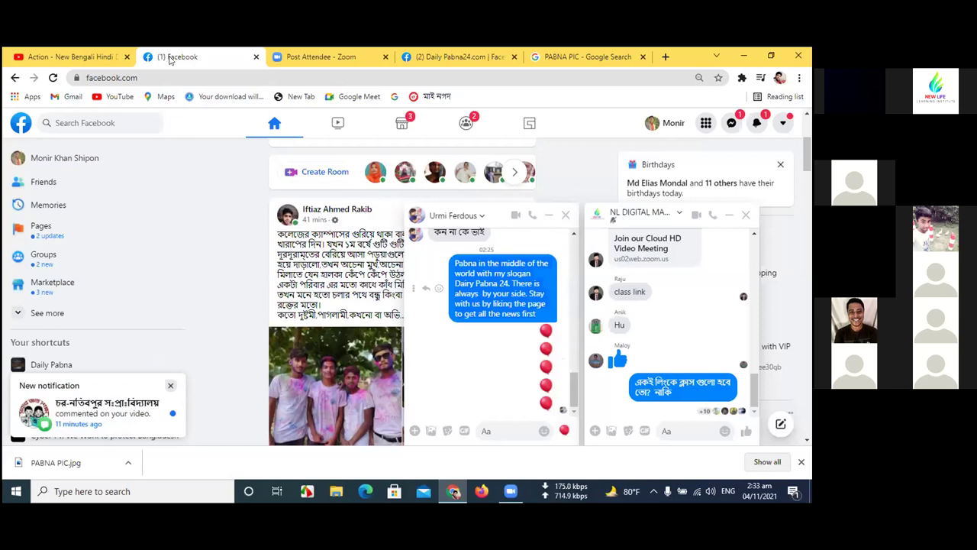
{"action": "triple_click", "coordinate": [568, 216]}
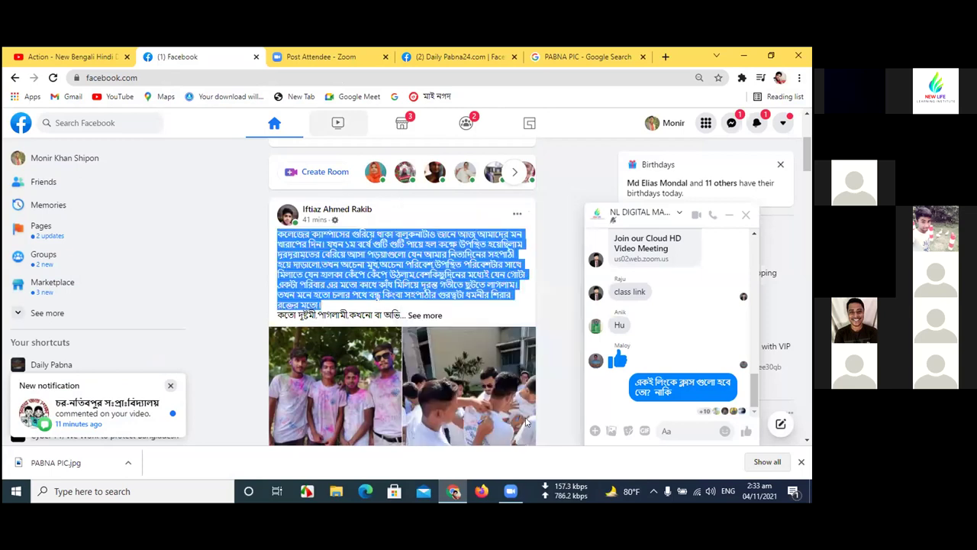
{"action": "left_click", "coordinate": [744, 217]}
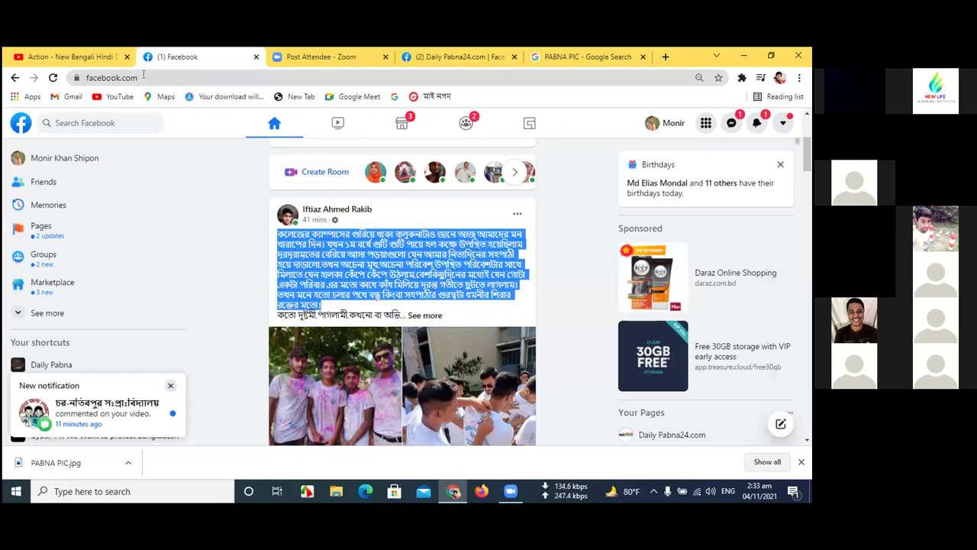
{"action": "left_click", "coordinate": [42, 226]}
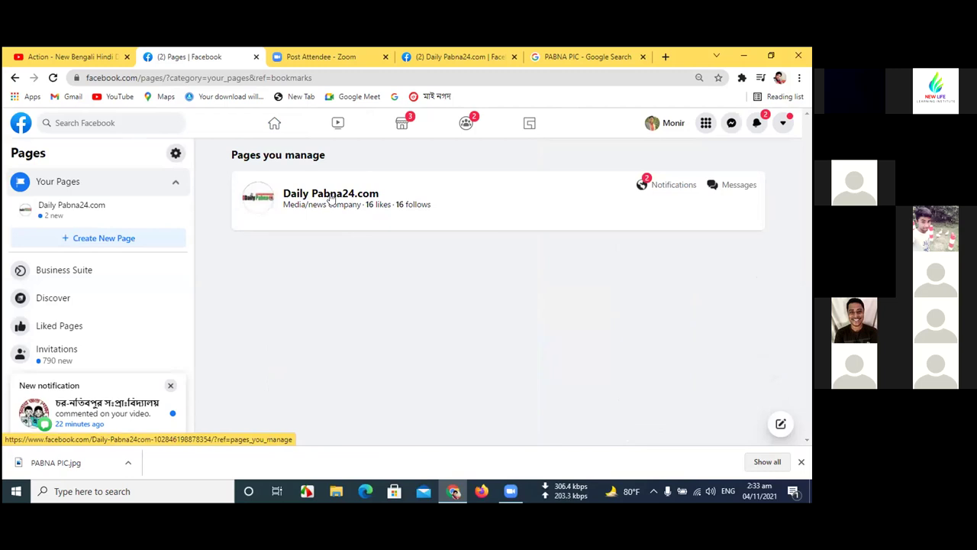
- Open Daily Pabna24.com from Pages you manage and dismiss the new-notification popup
{"action": "left_click", "coordinate": [331, 194]}
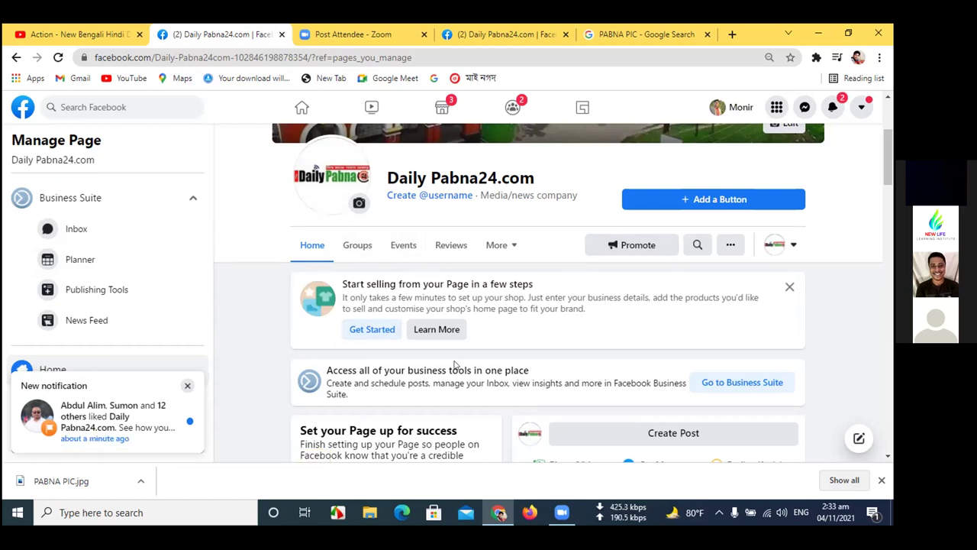
{"action": "scroll", "coordinate": [479, 368], "scroll_direction": "down", "scroll_amount": 1}
{"action": "scroll", "coordinate": [480, 367], "scroll_direction": "down", "scroll_amount": 2}
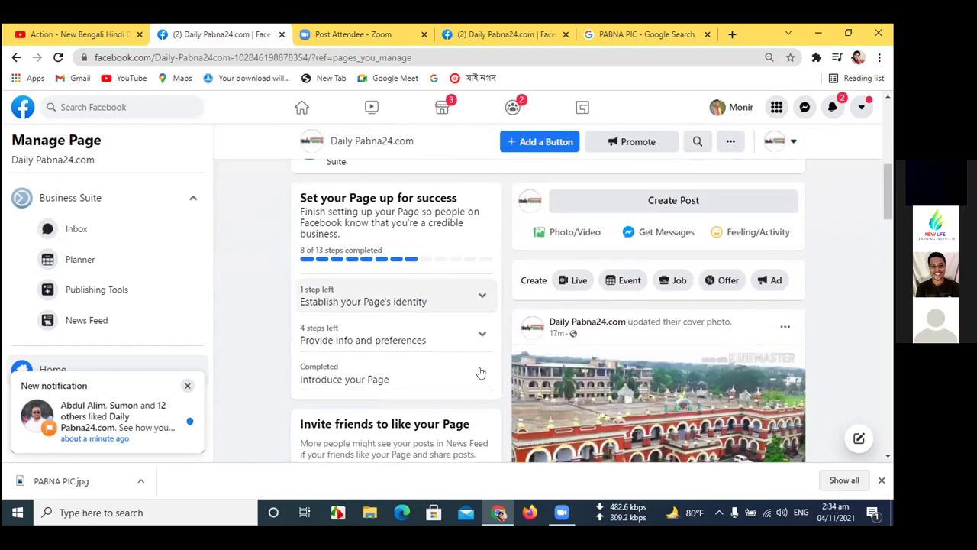
{"action": "scroll", "coordinate": [436, 305], "scroll_direction": "up", "scroll_amount": 3}
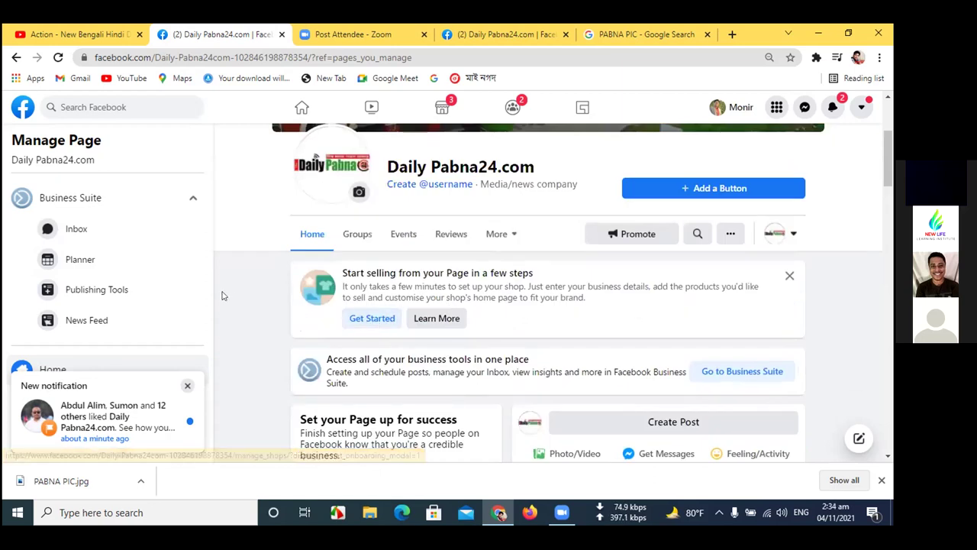
{"action": "left_click", "coordinate": [187, 386]}
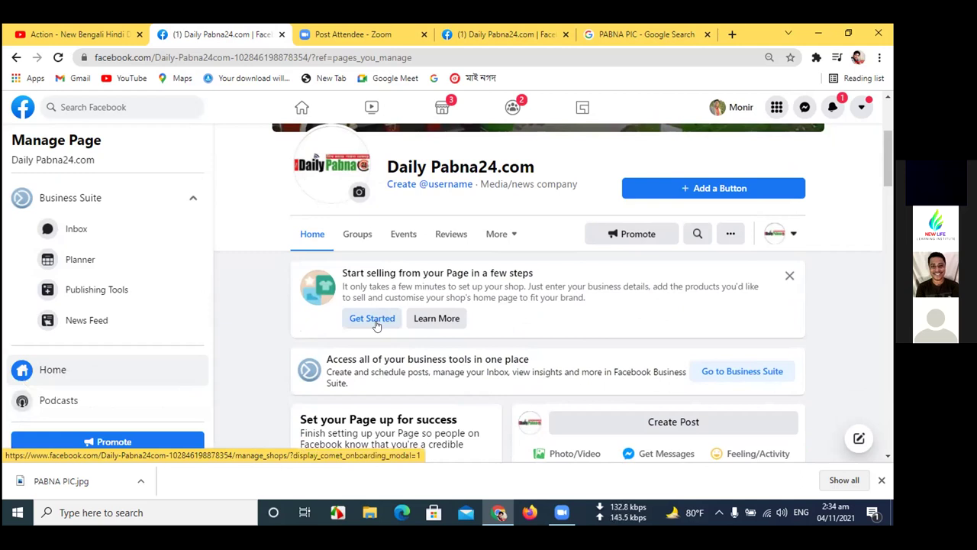
{"action": "scroll", "coordinate": [510, 226], "scroll_direction": "up", "scroll_amount": 1}
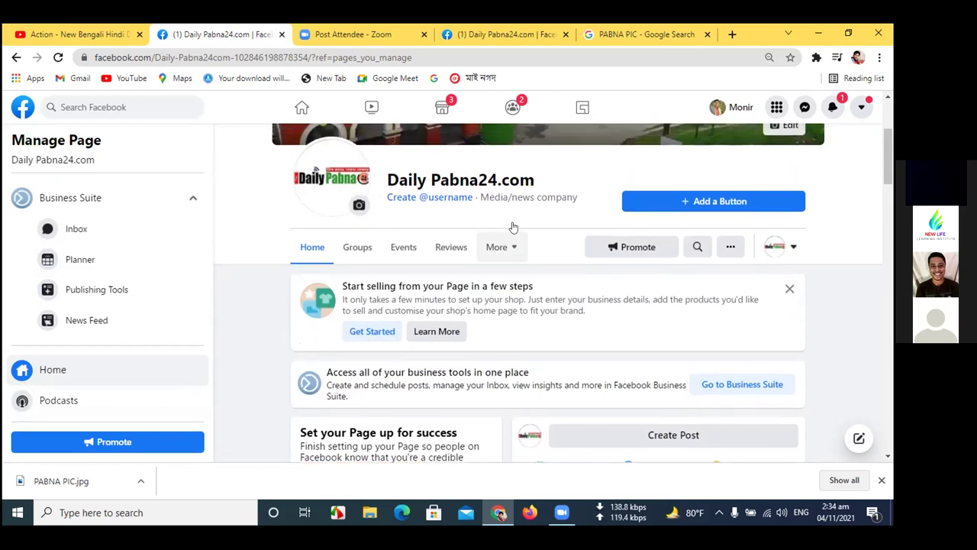
{"action": "scroll", "coordinate": [514, 227], "scroll_direction": "up", "scroll_amount": 1}
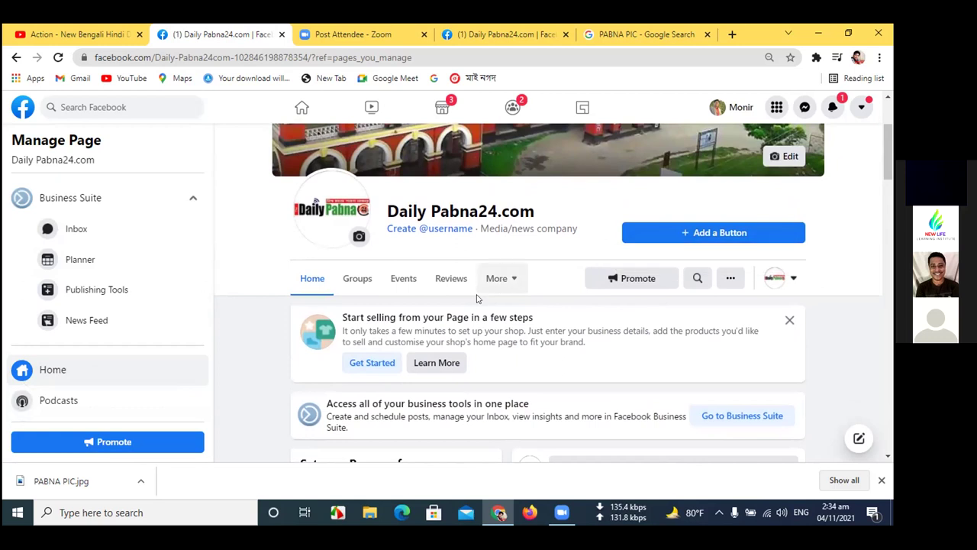
- Close the 'Start selling from your Page' banner and scroll down the Daily Pabna24.com home
{"action": "left_click", "coordinate": [791, 318]}
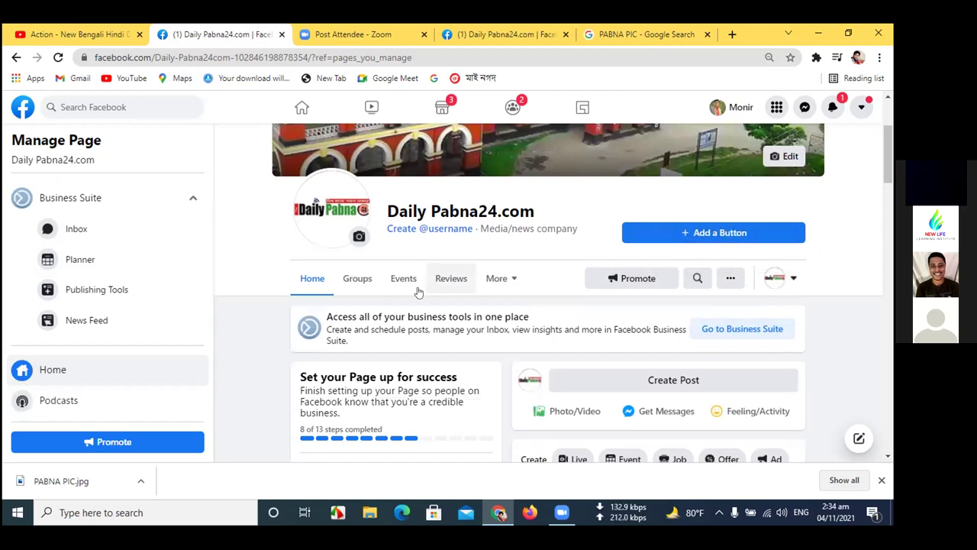
{"action": "scroll", "coordinate": [409, 327], "scroll_direction": "down", "scroll_amount": 1}
{"action": "scroll", "coordinate": [409, 326], "scroll_direction": "down", "scroll_amount": 4}
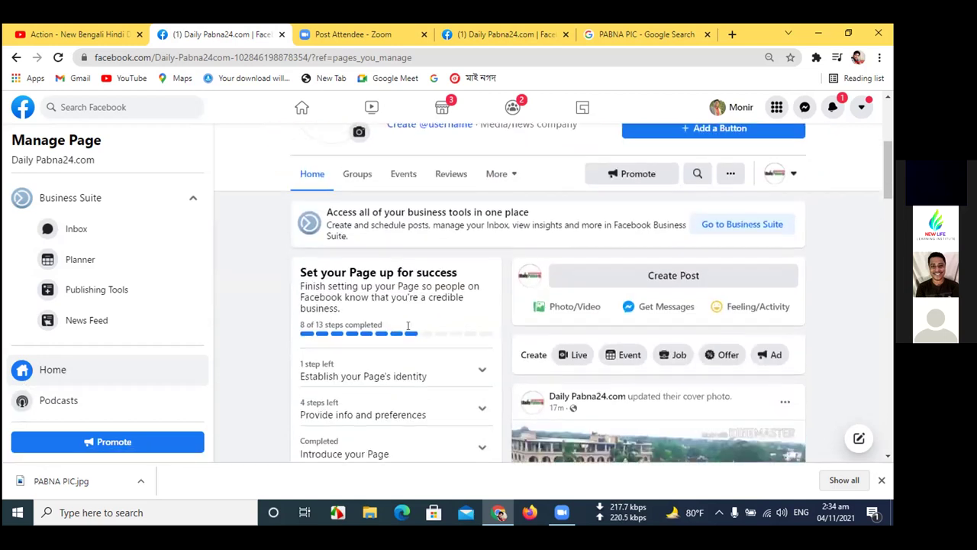
{"action": "scroll", "coordinate": [411, 329], "scroll_direction": "down", "scroll_amount": 2}
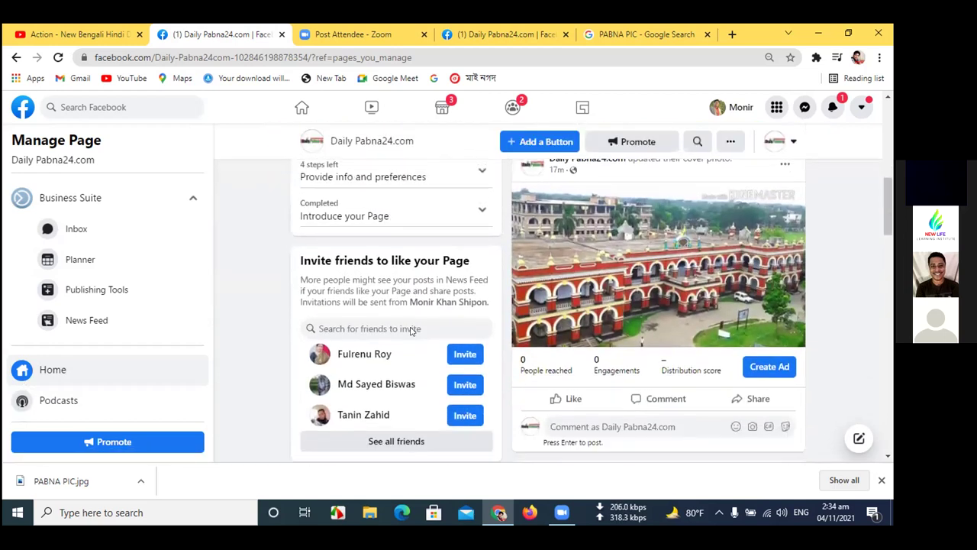
{"action": "scroll", "coordinate": [408, 334], "scroll_direction": "down", "scroll_amount": 2}
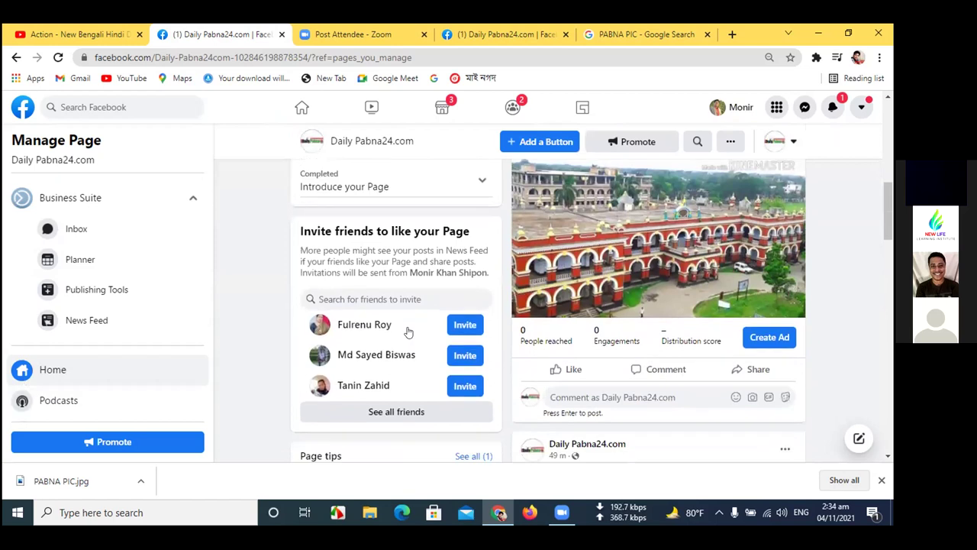
{"action": "scroll", "coordinate": [409, 332], "scroll_direction": "down", "scroll_amount": 3}
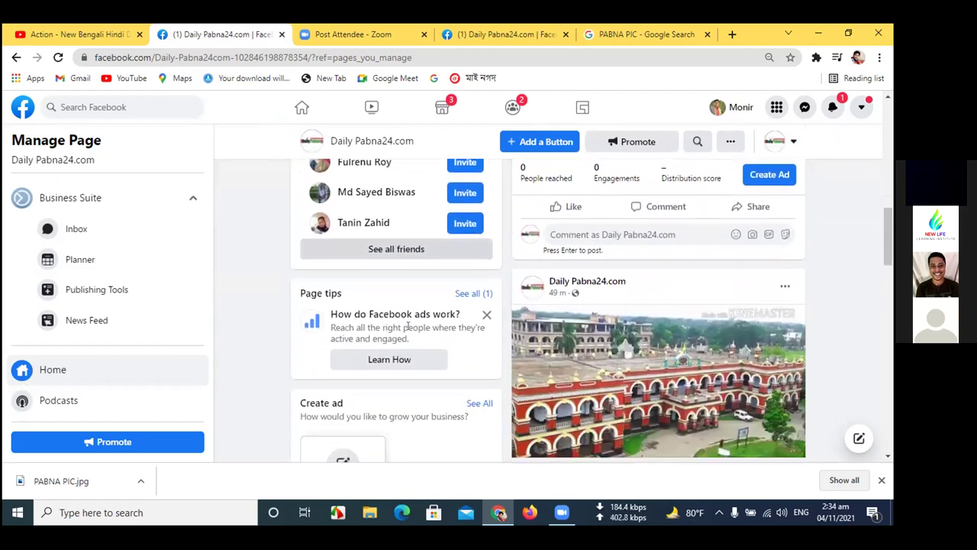
{"action": "scroll", "coordinate": [410, 331], "scroll_direction": "down", "scroll_amount": 2}
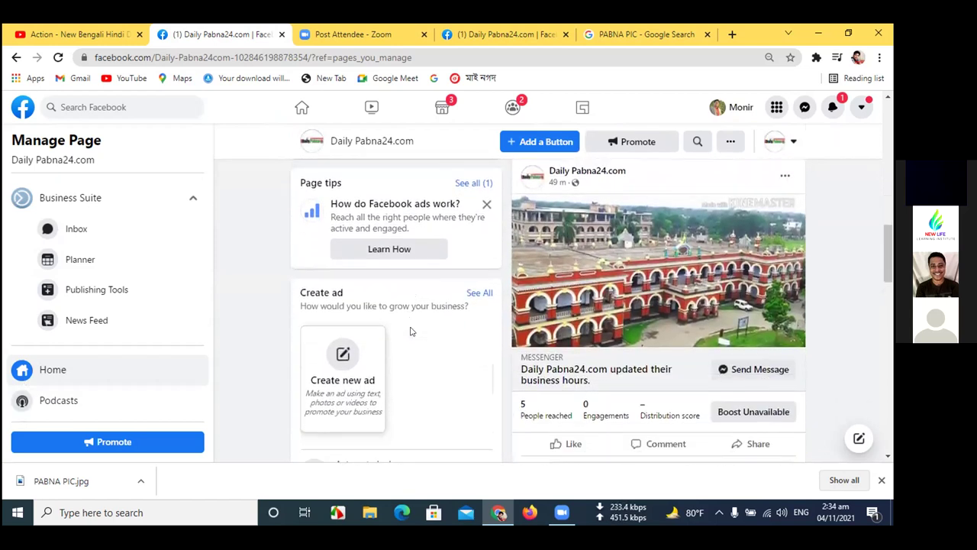
{"action": "scroll", "coordinate": [410, 331], "scroll_direction": "down", "scroll_amount": 2}
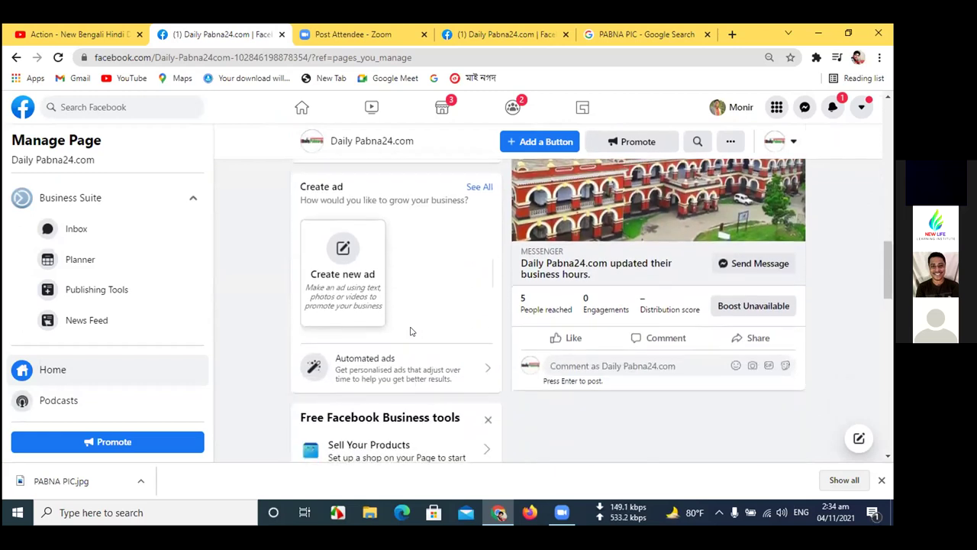
{"action": "scroll", "coordinate": [409, 332], "scroll_direction": "up", "scroll_amount": 4}
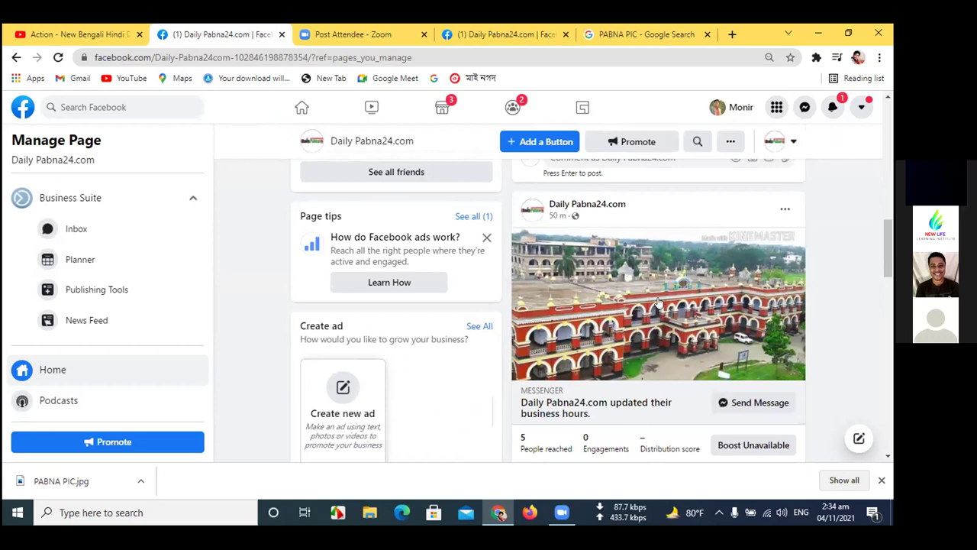
{"action": "scroll", "coordinate": [658, 304], "scroll_direction": "down", "scroll_amount": 1}
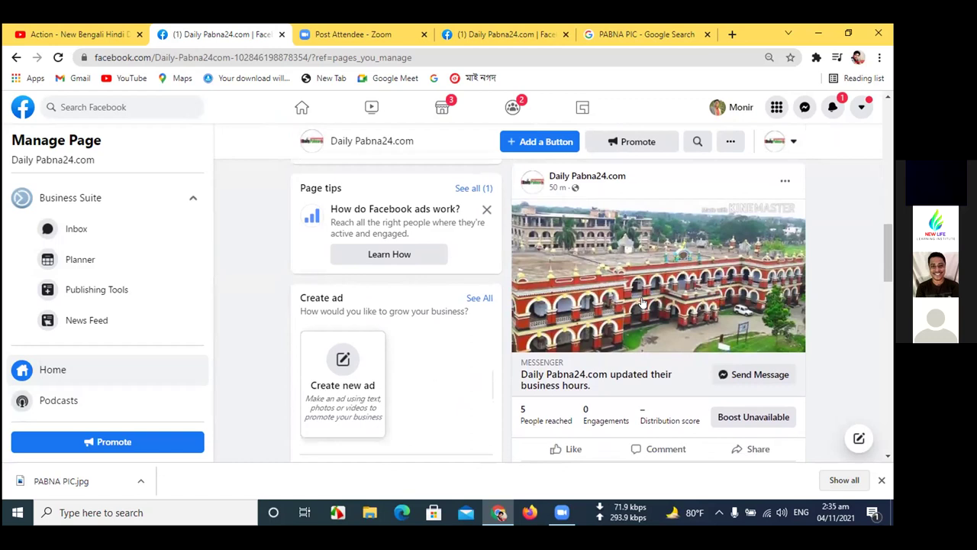
{"action": "scroll", "coordinate": [642, 303], "scroll_direction": "down", "scroll_amount": 2}
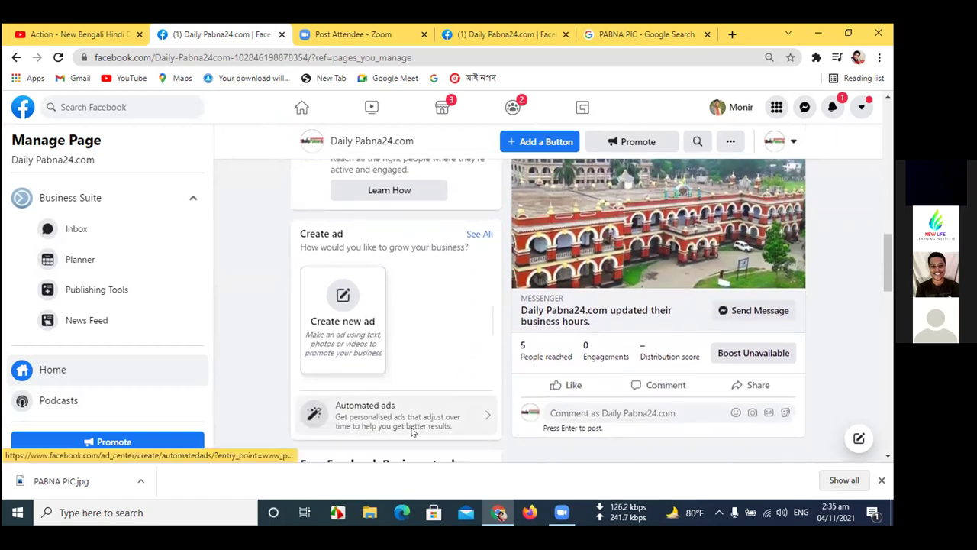
{"action": "scroll", "coordinate": [372, 435], "scroll_direction": "down", "scroll_amount": 1}
{"action": "scroll", "coordinate": [372, 441], "scroll_direction": "down", "scroll_amount": 2}
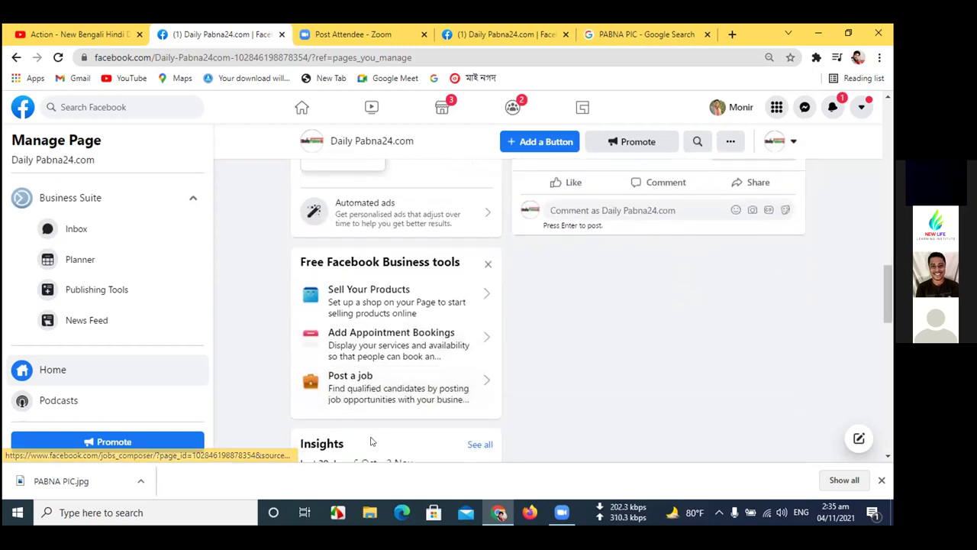
{"action": "scroll", "coordinate": [372, 442], "scroll_direction": "down", "scroll_amount": 2}
{"action": "scroll", "coordinate": [372, 442], "scroll_direction": "down", "scroll_amount": 3}
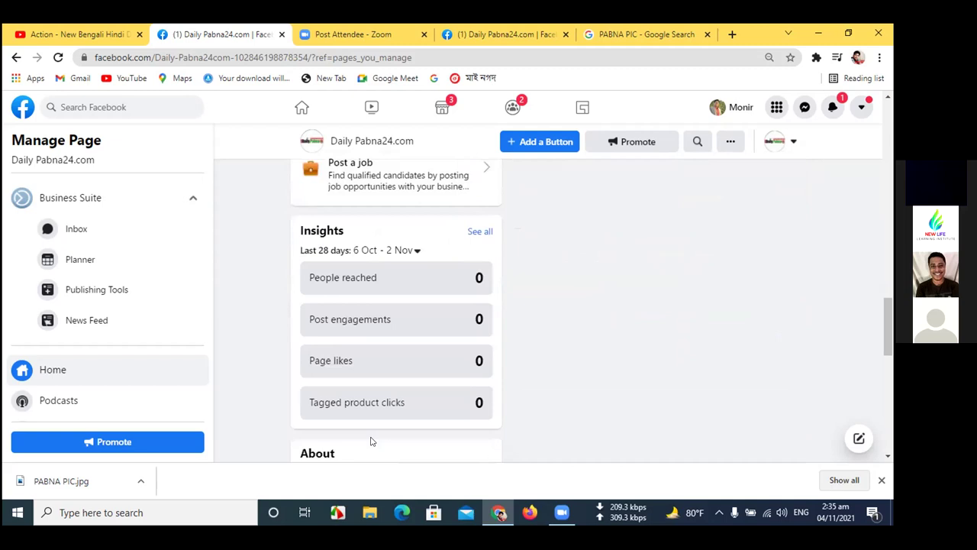
{"action": "scroll", "coordinate": [372, 441], "scroll_direction": "down", "scroll_amount": 1}
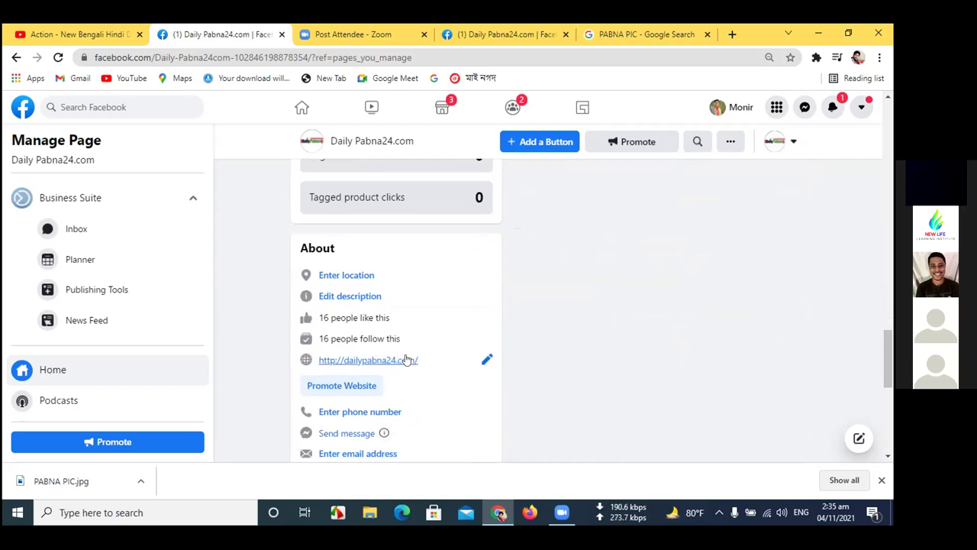
{"action": "scroll", "coordinate": [414, 384], "scroll_direction": "down", "scroll_amount": 1}
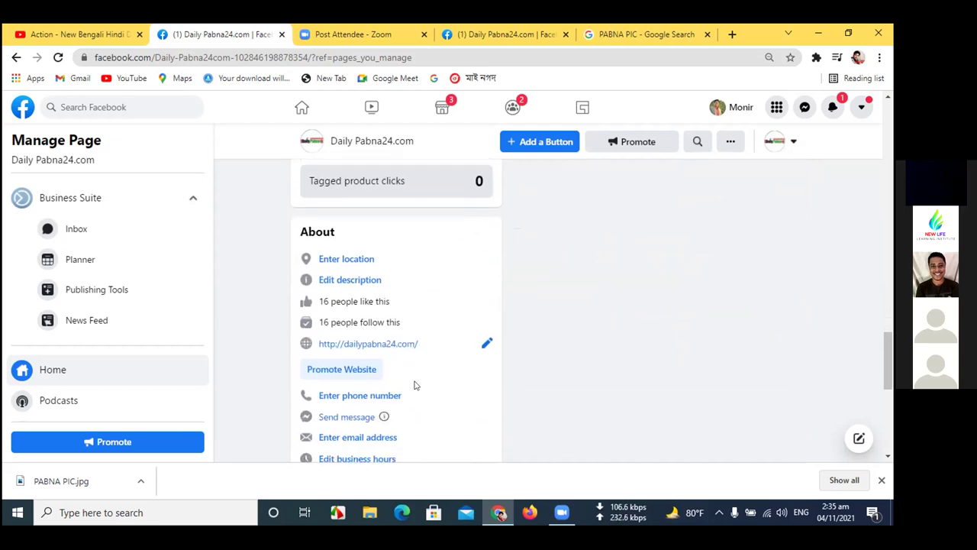
{"action": "scroll", "coordinate": [414, 385], "scroll_direction": "down", "scroll_amount": 1}
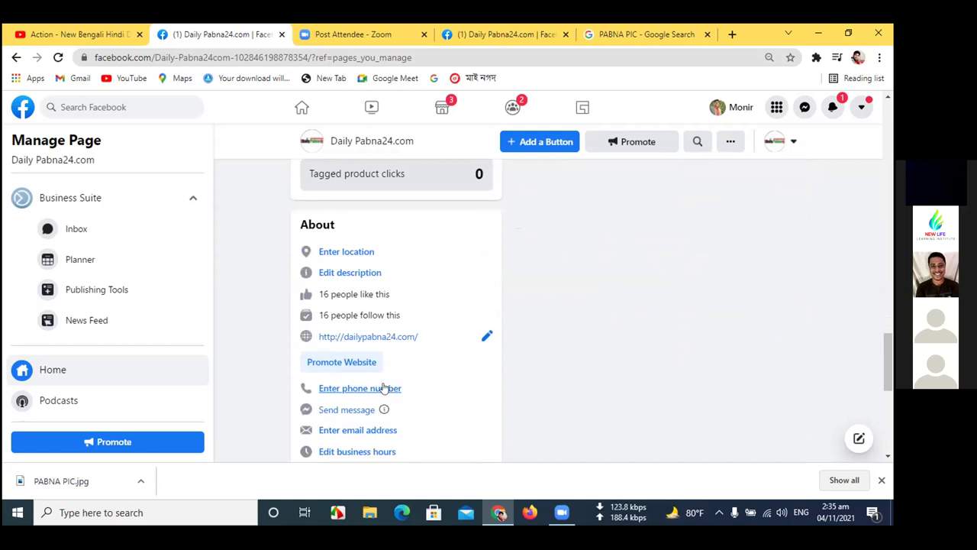
- In Edit Page info, enter the page's contact email address in the email field
{"action": "left_click", "coordinate": [361, 432]}
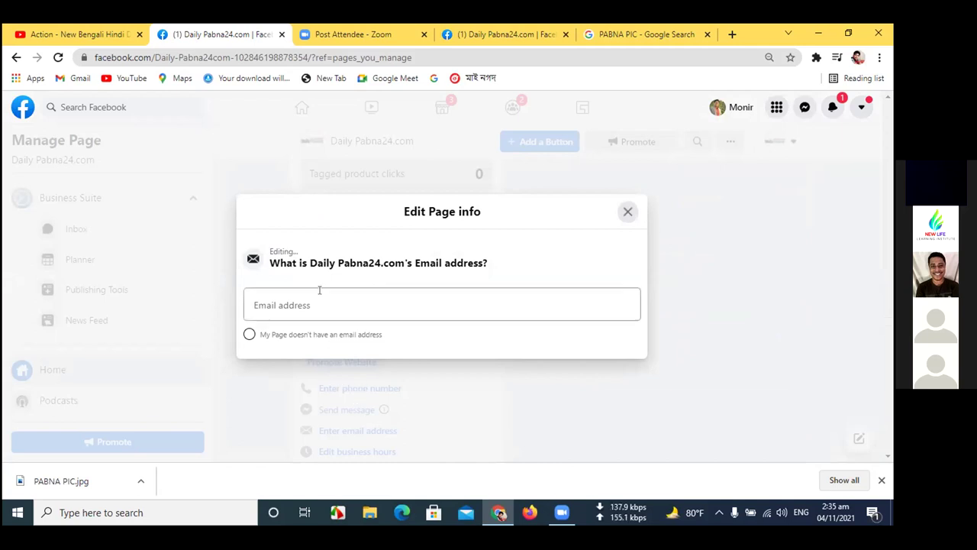
{"action": "double_click", "coordinate": [301, 325]}
{"action": "left_click", "coordinate": [300, 313]}
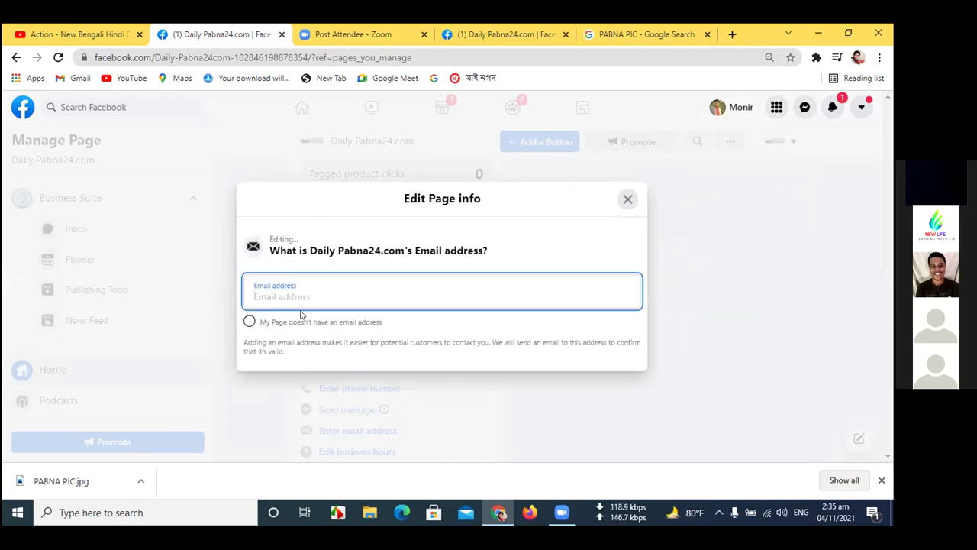
{"action": "type", "text": "DAILY"}
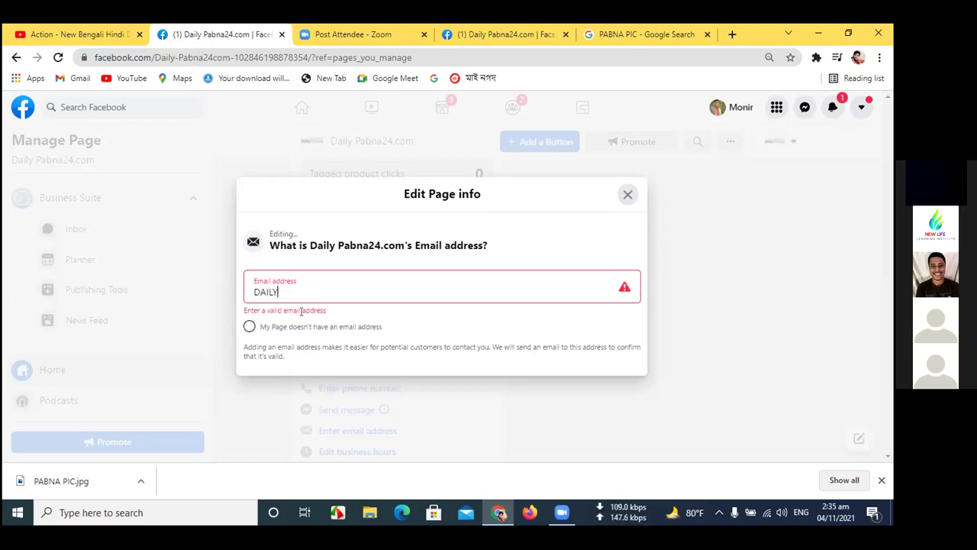
{"action": "key", "text": "BackSpace"}
{"action": "key", "text": "BackSpace"}
{"action": "key", "text": "BackSpace"}
{"action": "key", "text": "BackSpace"}
{"action": "key", "text": "BackSpace"}
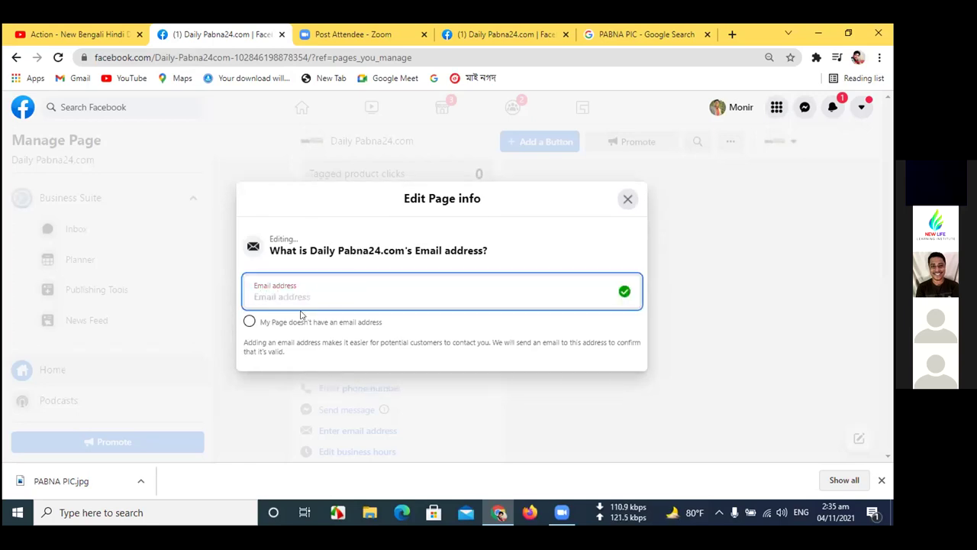
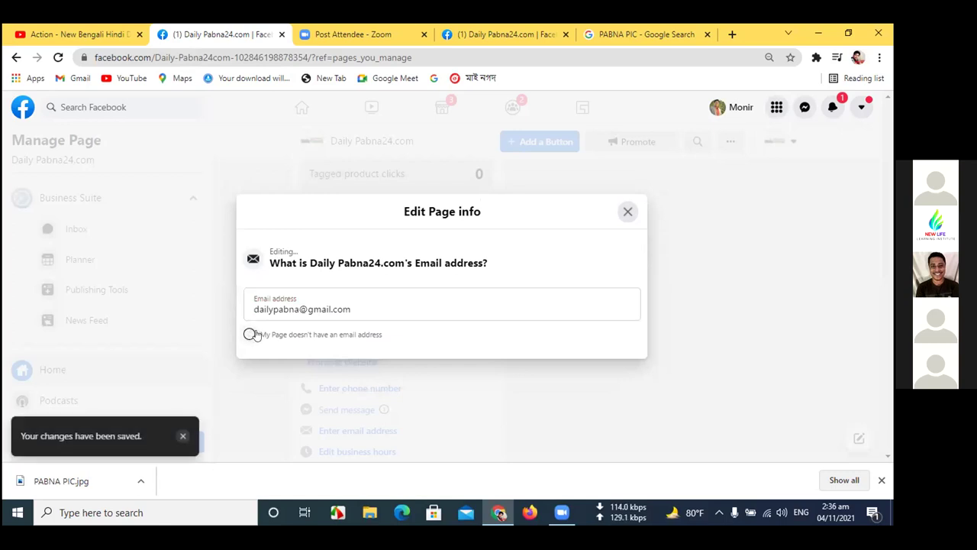
- Correct the email address ending until it validates, then close the page info editor
{"action": "left_click", "coordinate": [364, 312]}
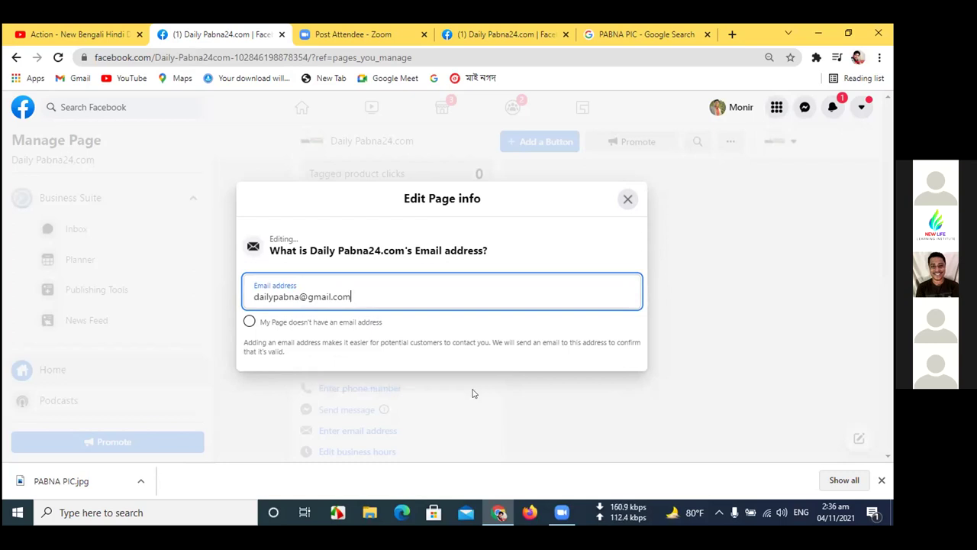
{"action": "left_click", "coordinate": [627, 200]}
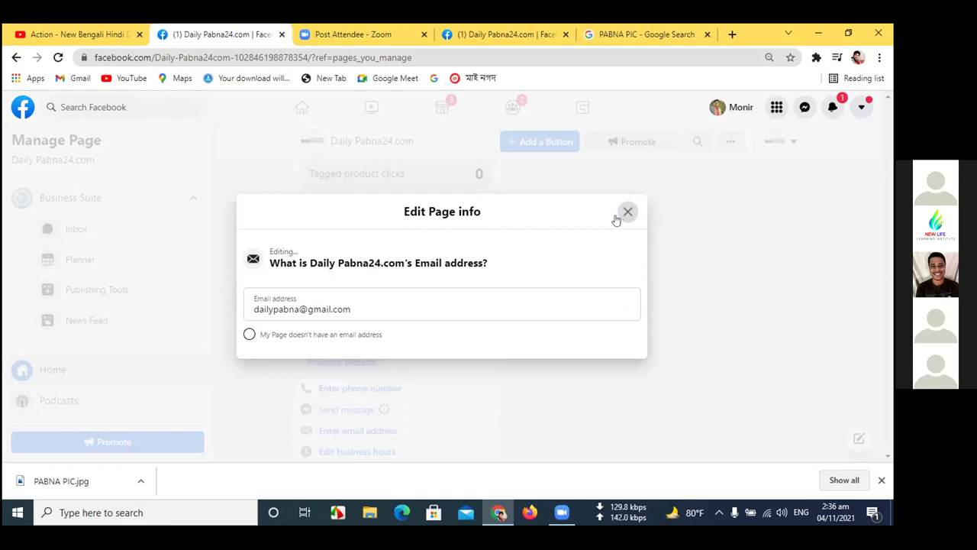
{"action": "left_click", "coordinate": [357, 305]}
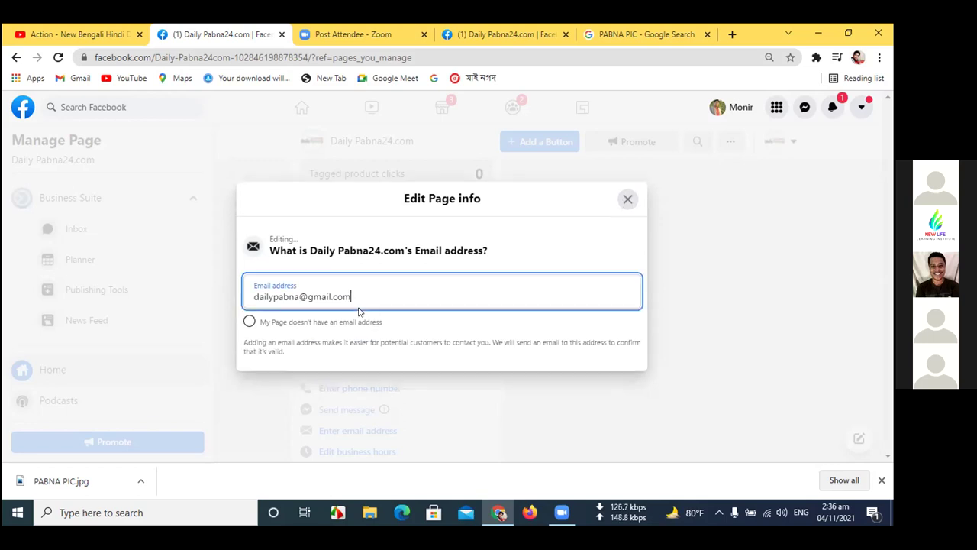
{"action": "key", "text": "BackSpace"}
{"action": "key", "text": "BackSpace"}
{"action": "key", "text": "BackSpace"}
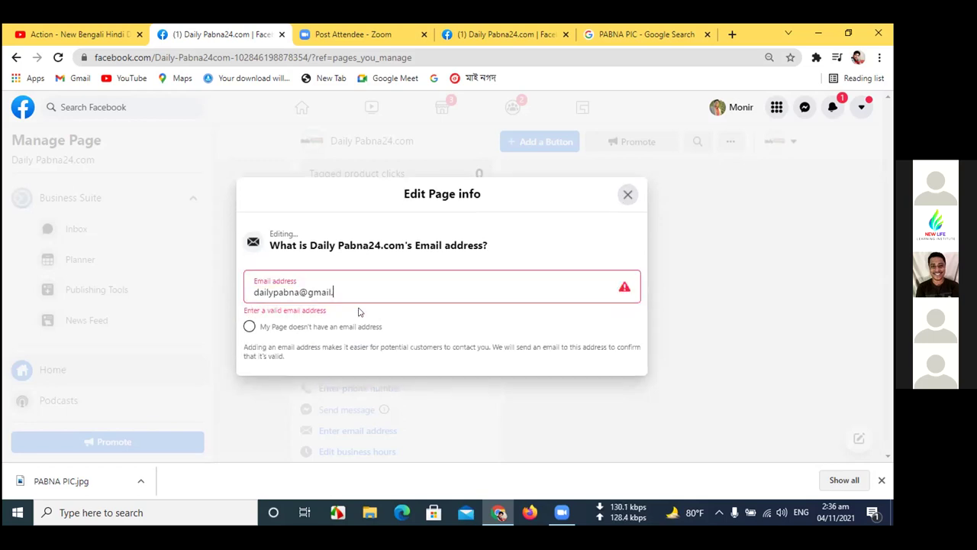
{"action": "type", "text": "com"}
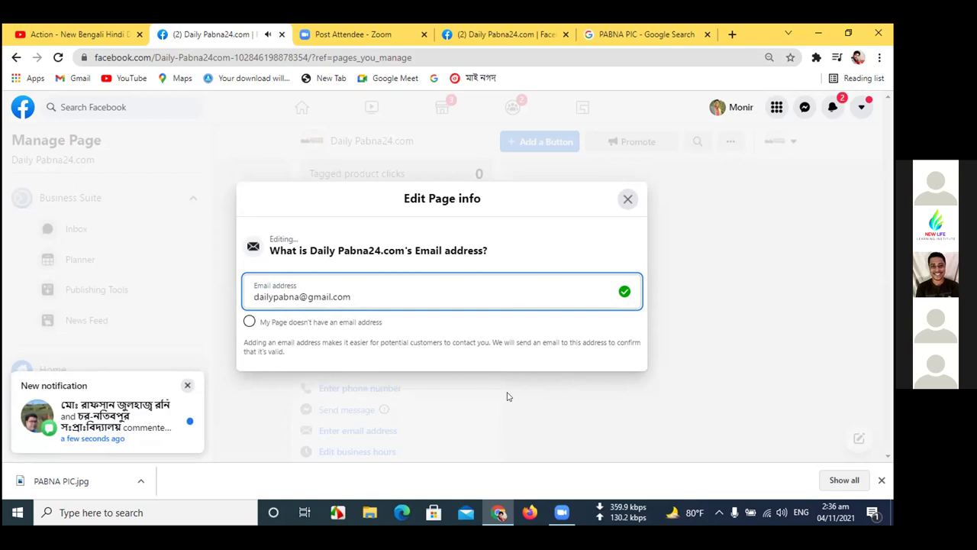
{"action": "left_click", "coordinate": [627, 200]}
- Reload the Daily Pabna24.com page from the address bar
{"action": "scroll", "coordinate": [488, 305], "scroll_direction": "down", "scroll_amount": 1}
{"action": "scroll", "coordinate": [487, 310], "scroll_direction": "down", "scroll_amount": 1}
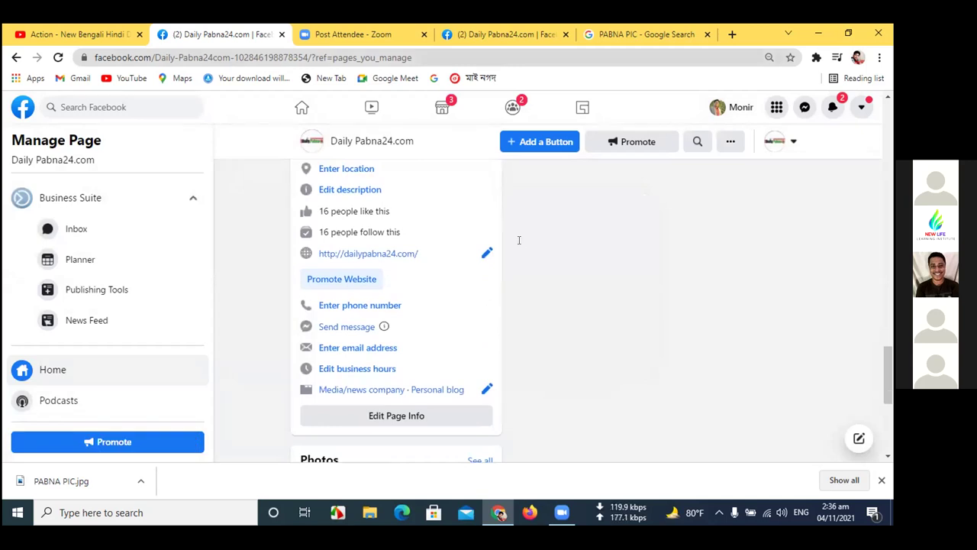
{"action": "left_click", "coordinate": [650, 54]}
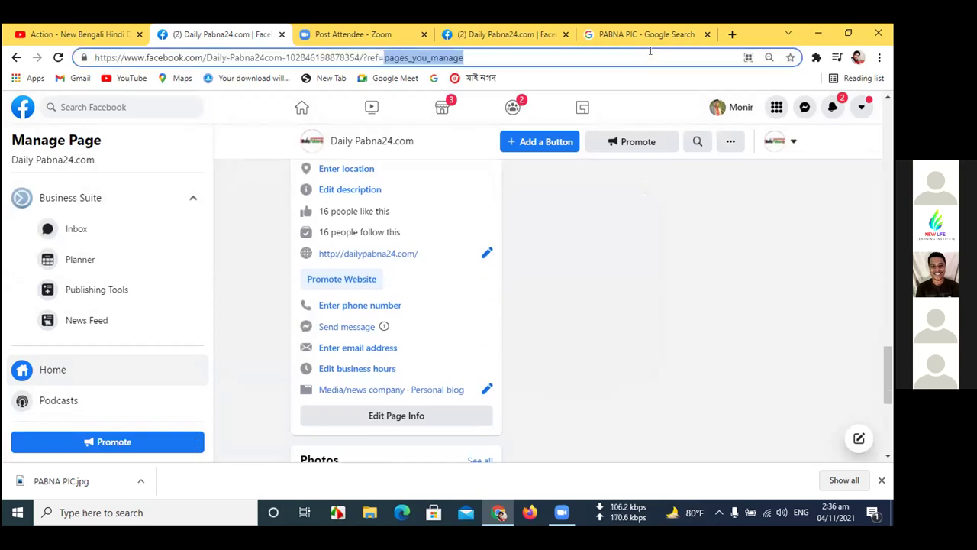
{"action": "key", "text": "Return"}
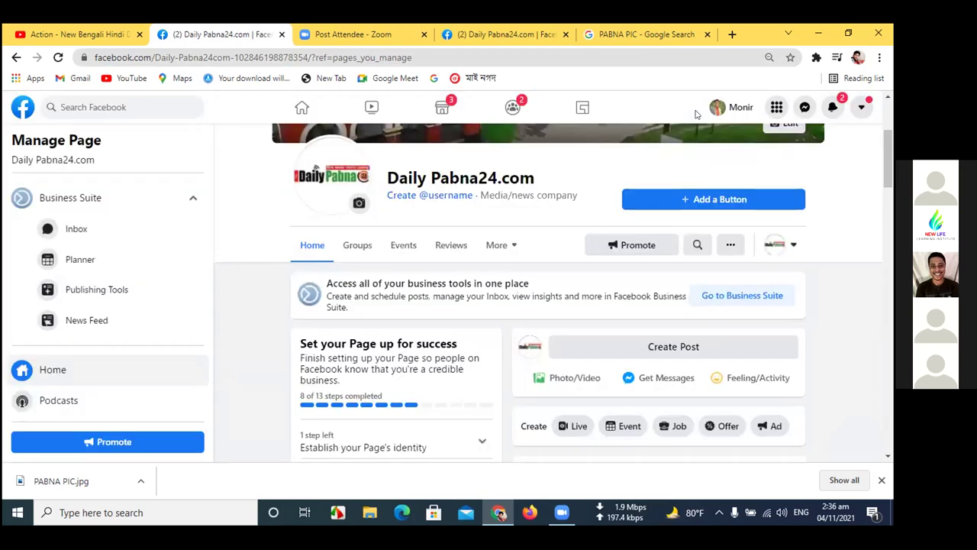
{"action": "scroll", "coordinate": [695, 113], "scroll_direction": "up", "scroll_amount": 1}
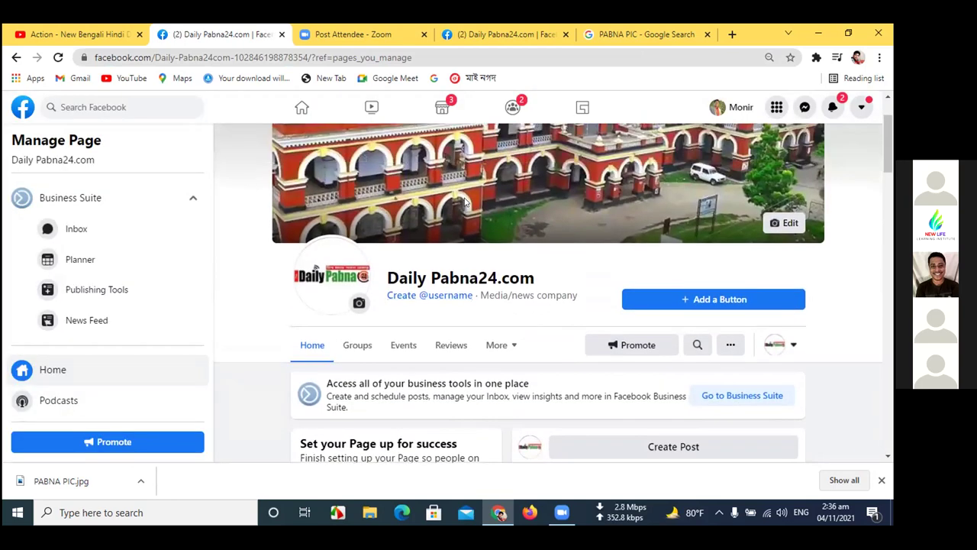
{"action": "scroll", "coordinate": [465, 202], "scroll_direction": "down", "scroll_amount": 3}
{"action": "scroll", "coordinate": [464, 202], "scroll_direction": "up", "scroll_amount": 2}
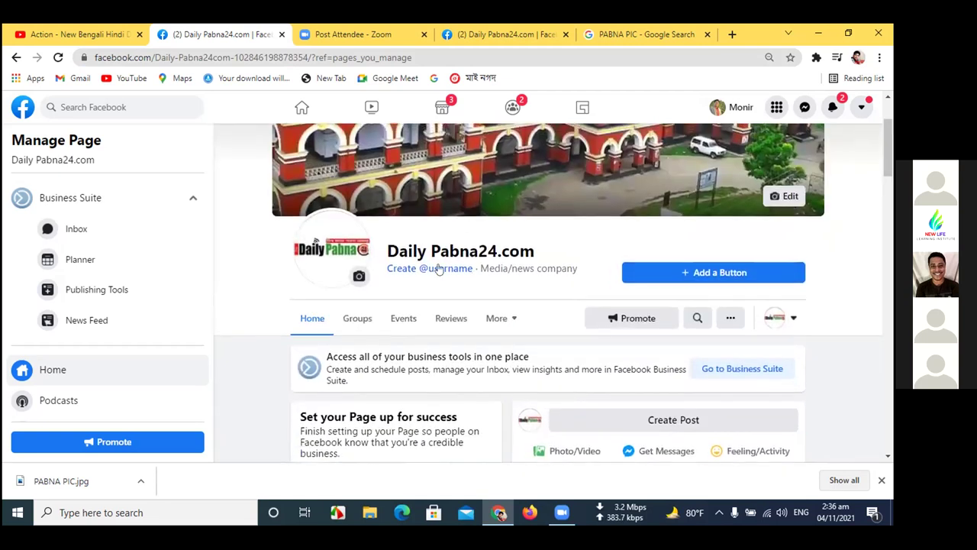
{"action": "left_click", "coordinate": [440, 270]}
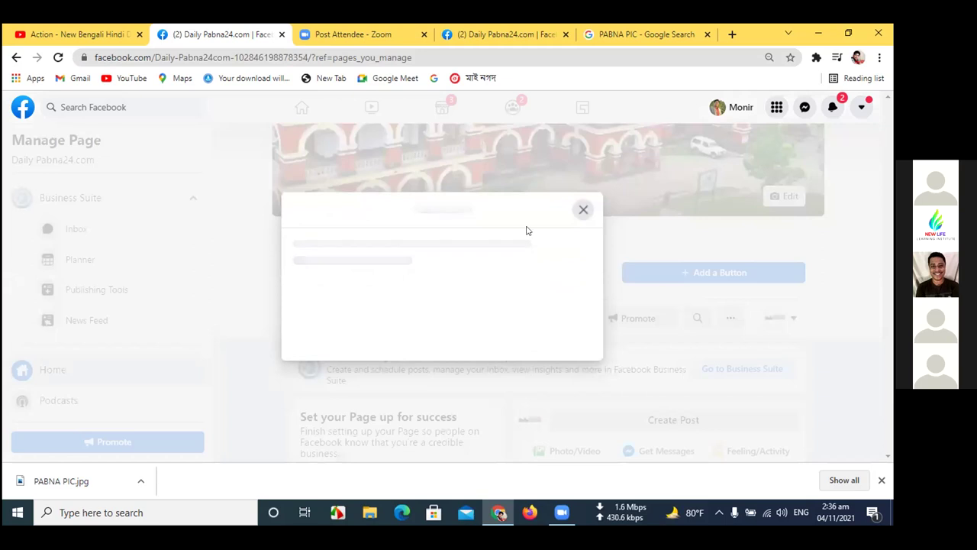
{"action": "left_click", "coordinate": [292, 313]}
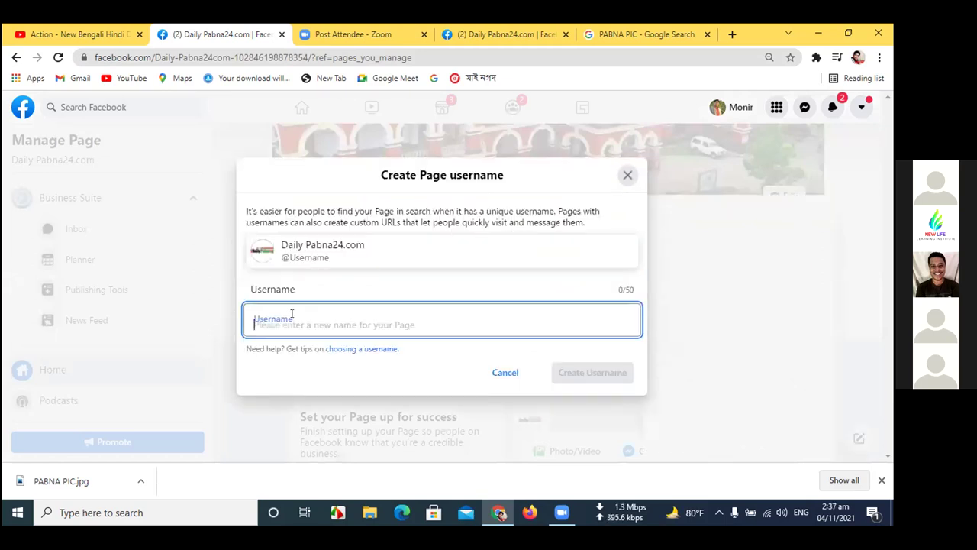
{"action": "type", "text": "ddail"}
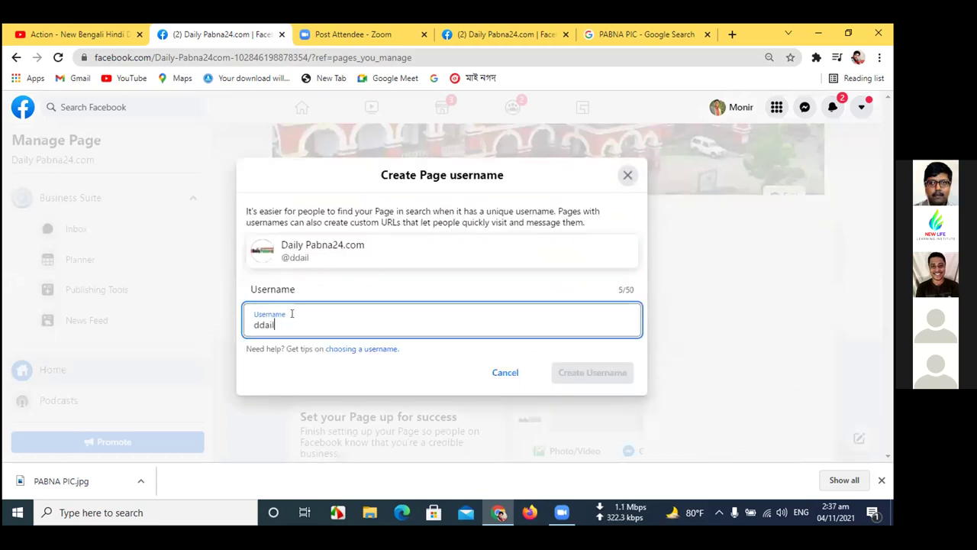
{"action": "key", "text": "BackSpace"}
{"action": "key", "text": "BackSpace"}
{"action": "key", "text": "BackSpace"}
{"action": "key", "text": "BackSpace"}
{"action": "type", "text": "ailypabna"}
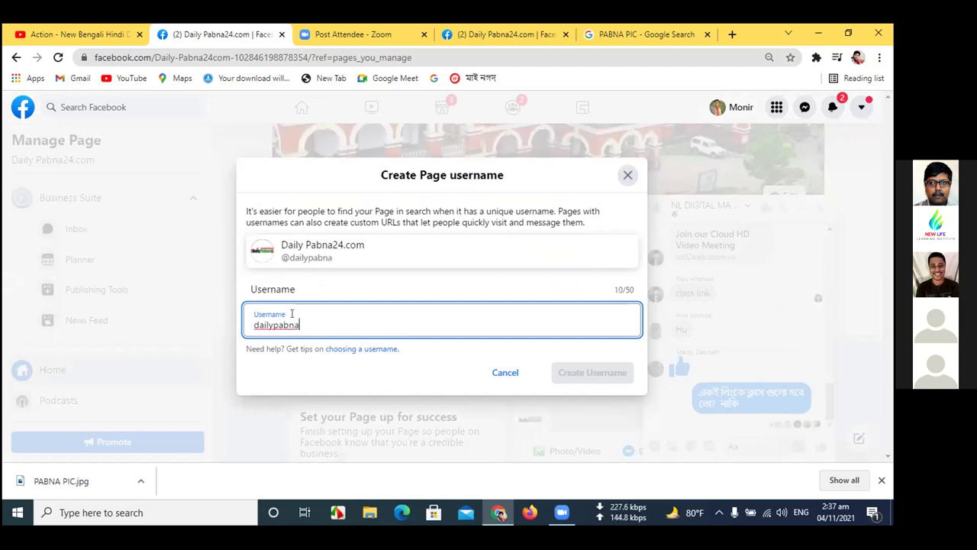
{"action": "type", "text": "24"}
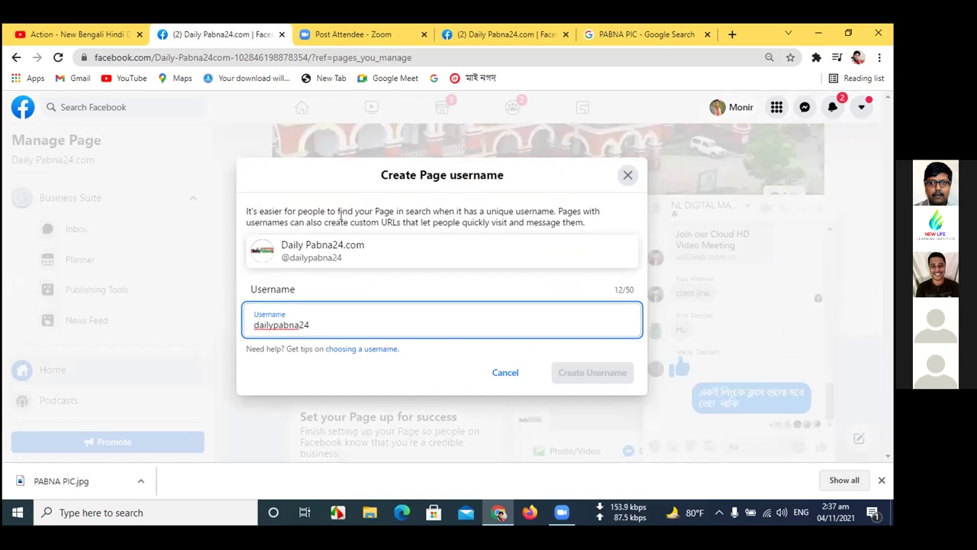
{"action": "key", "text": "BackSpace"}
{"action": "key", "text": "BackSpace"}
{"action": "key", "text": "BackSpace"}
{"action": "key", "text": "BackSpace"}
{"action": "key", "text": "BackSpace"}
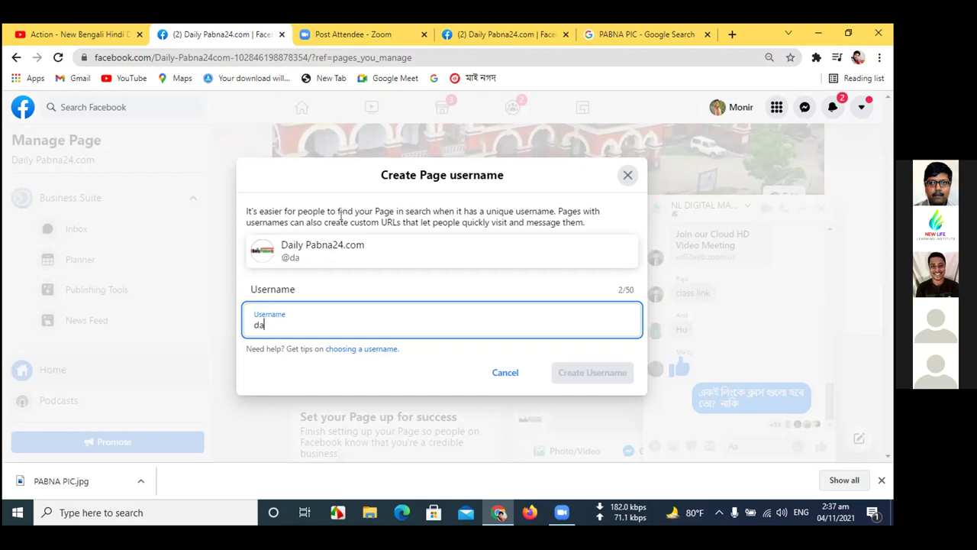
{"action": "key", "text": "BackSpace"}
{"action": "type", "text": "dai"}
{"action": "key", "text": "BackSpace"}
{"action": "key", "text": "BackSpace"}
{"action": "key", "text": "BackSpace"}
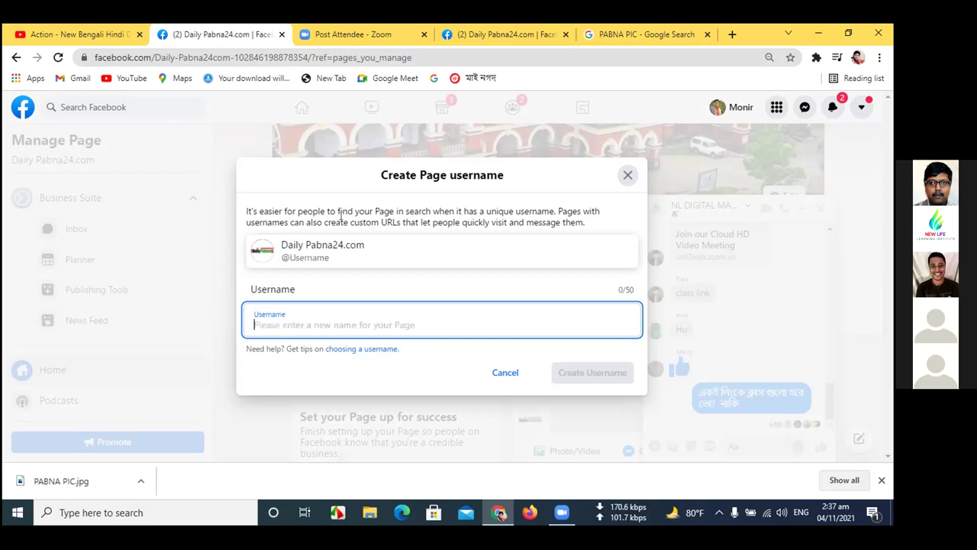
{"action": "left_click", "coordinate": [506, 372]}
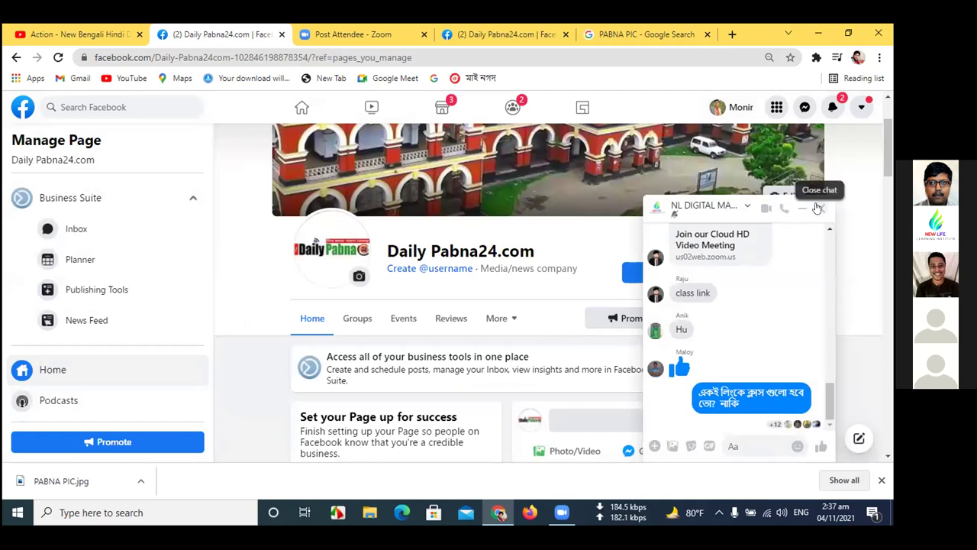
- Close the Messenger chat window covering the Daily Pabna24.com page
{"action": "left_click", "coordinate": [818, 209]}
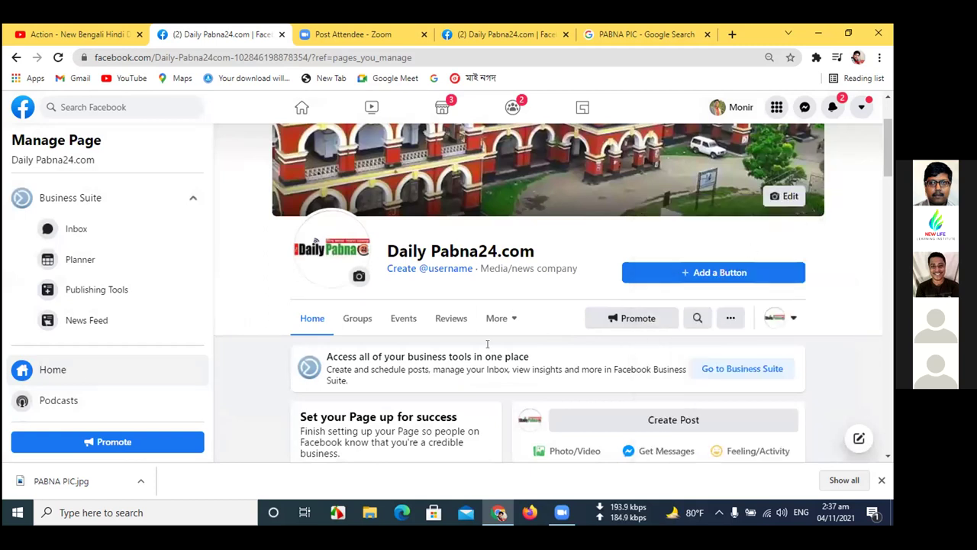
{"action": "scroll", "coordinate": [487, 343], "scroll_direction": "down", "scroll_amount": 1}
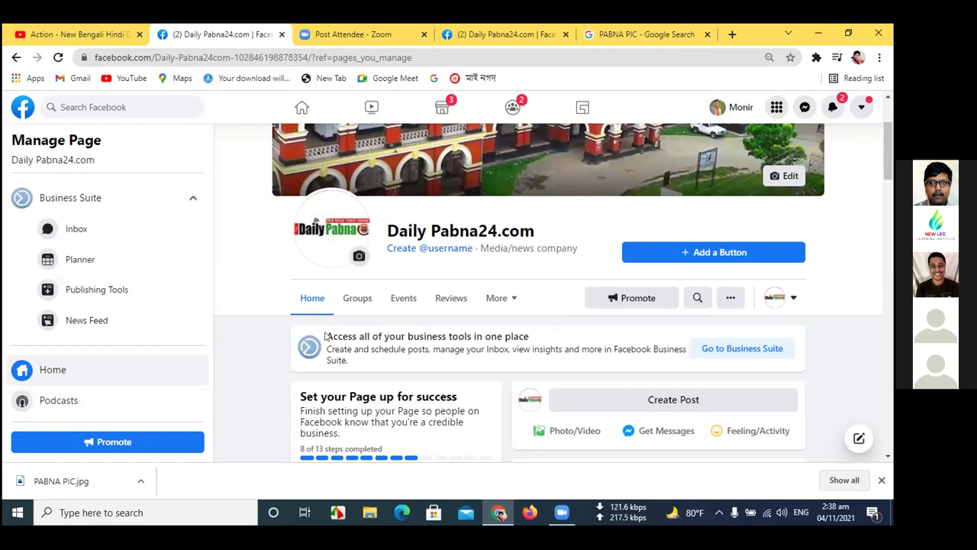
{"action": "scroll", "coordinate": [245, 378], "scroll_direction": "down", "scroll_amount": 1}
{"action": "scroll", "coordinate": [244, 377], "scroll_direction": "down", "scroll_amount": 3}
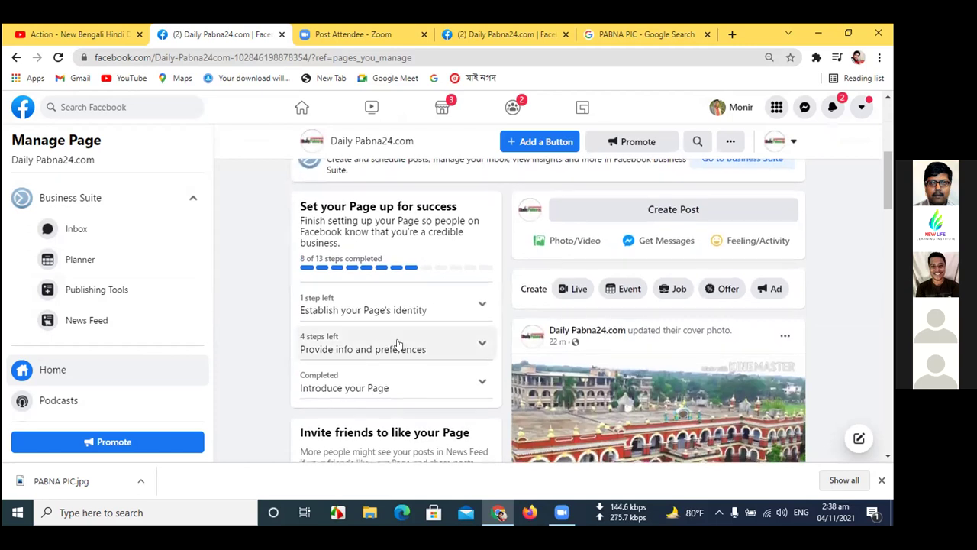
{"action": "scroll", "coordinate": [397, 342], "scroll_direction": "down", "scroll_amount": 1}
- Start creating an ad for Daily Pabna24.com from the Create row
{"action": "scroll", "coordinate": [399, 343], "scroll_direction": "up", "scroll_amount": 3}
{"action": "scroll", "coordinate": [399, 344], "scroll_direction": "up", "scroll_amount": 3}
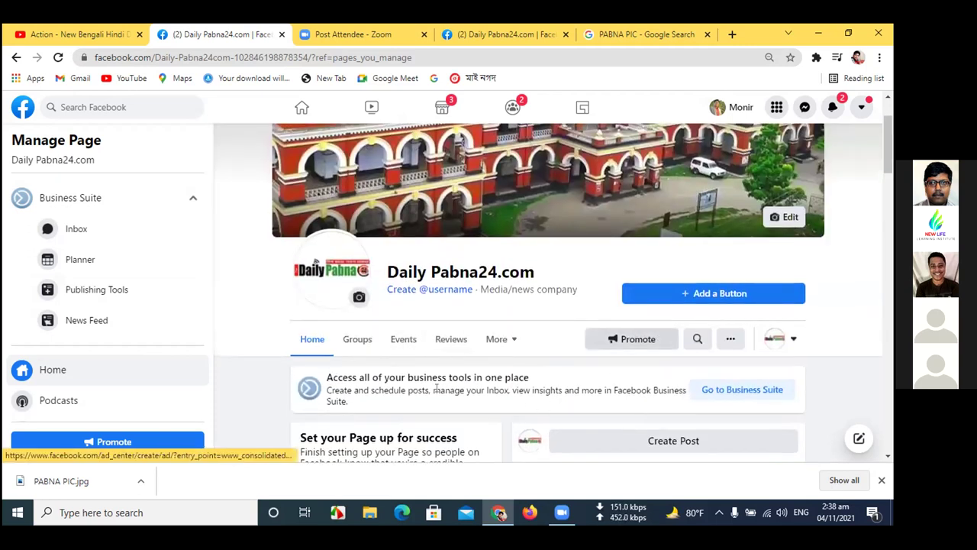
{"action": "scroll", "coordinate": [404, 397], "scroll_direction": "down", "scroll_amount": 2}
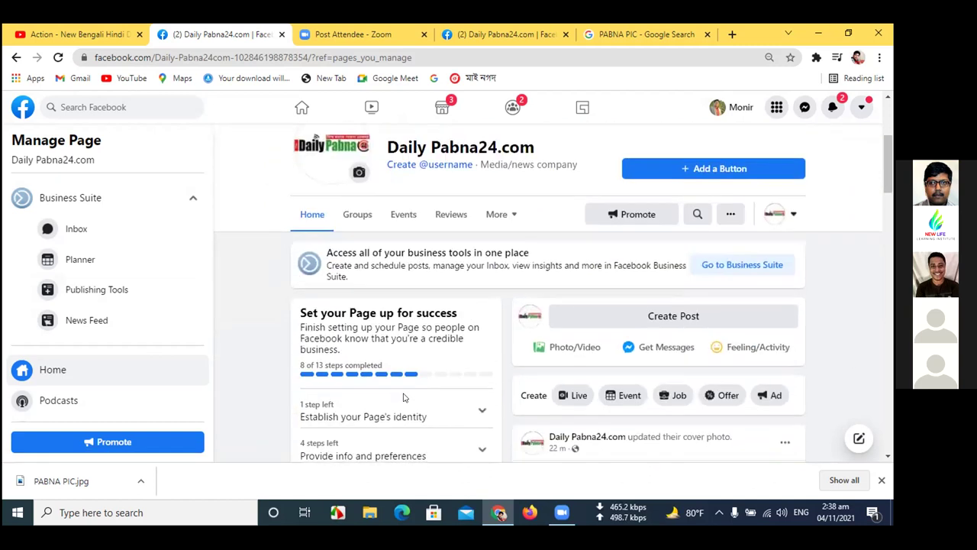
{"action": "scroll", "coordinate": [404, 397], "scroll_direction": "down", "scroll_amount": 3}
{"action": "scroll", "coordinate": [404, 399], "scroll_direction": "up", "scroll_amount": 3}
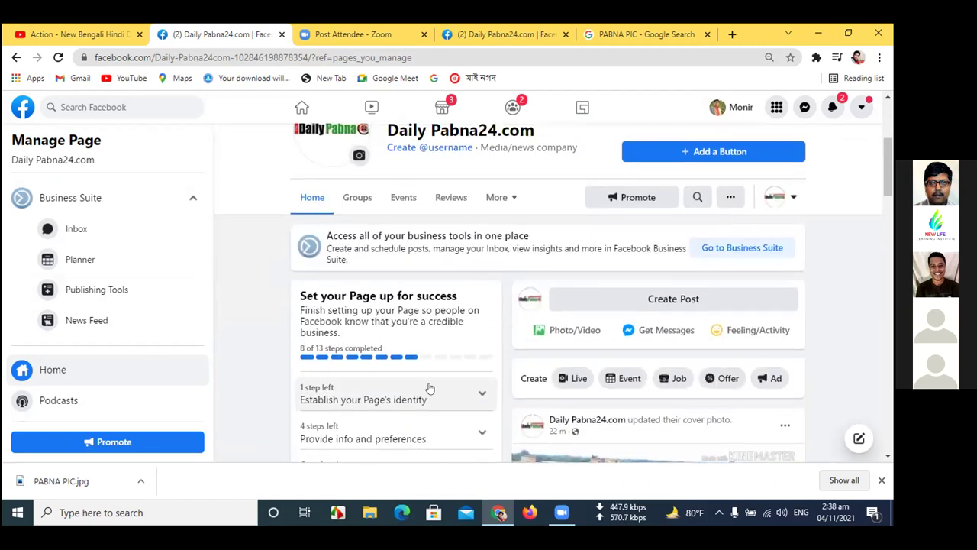
{"action": "left_click", "coordinate": [772, 381]}
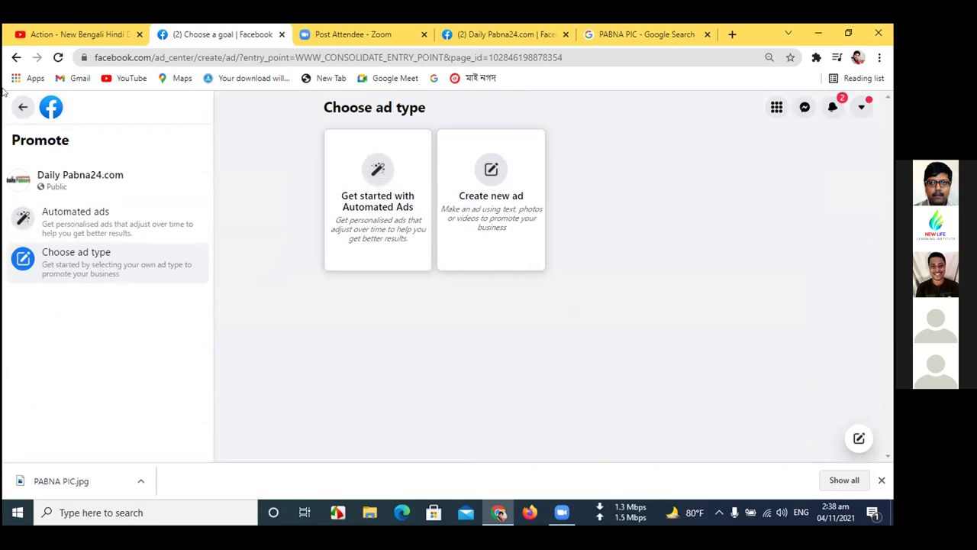
- Leave Choose ad type and return to the Daily Pabna24.com Manage Page home
{"action": "left_click", "coordinate": [23, 107]}
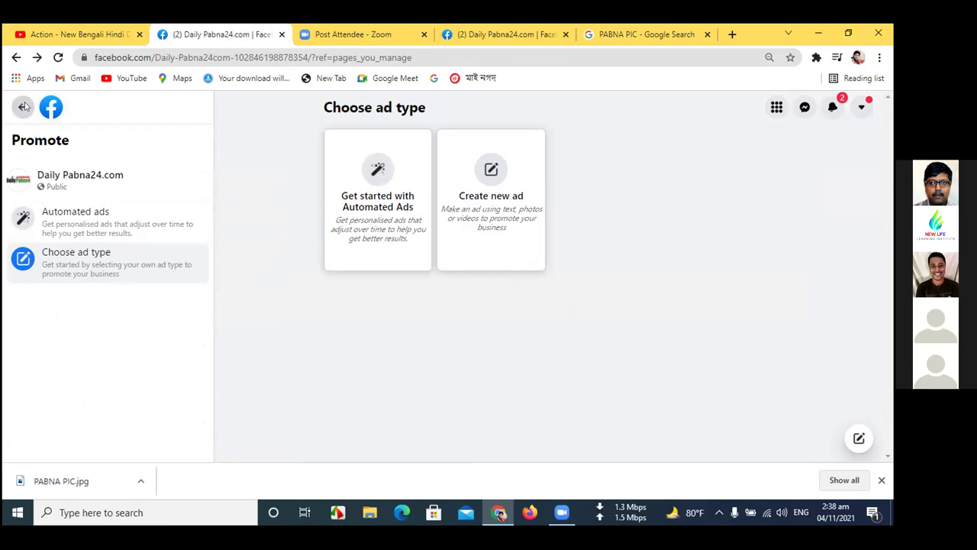
{"action": "scroll", "coordinate": [345, 208], "scroll_direction": "up", "scroll_amount": 2}
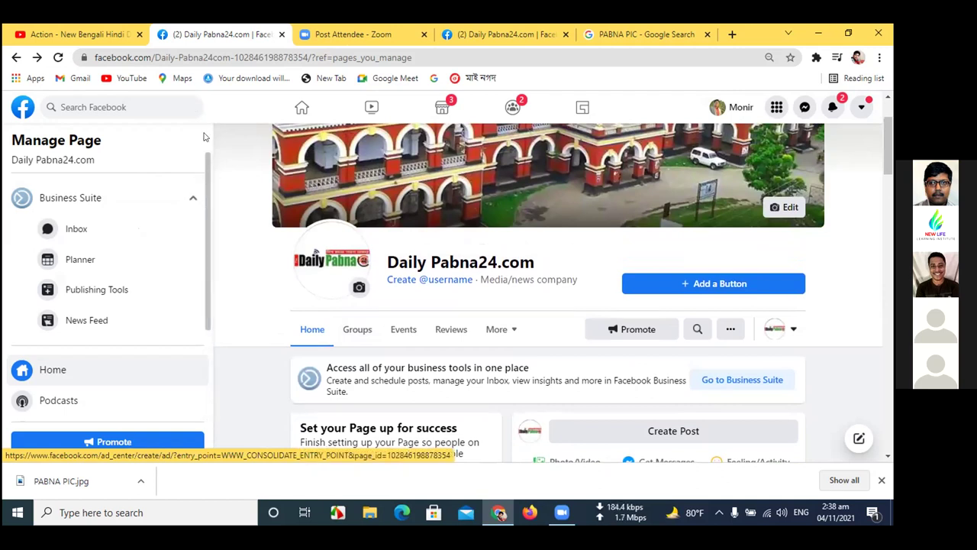
- Open the More menu of extra page sections on the page home
{"action": "scroll", "coordinate": [170, 340], "scroll_direction": "down", "scroll_amount": 2}
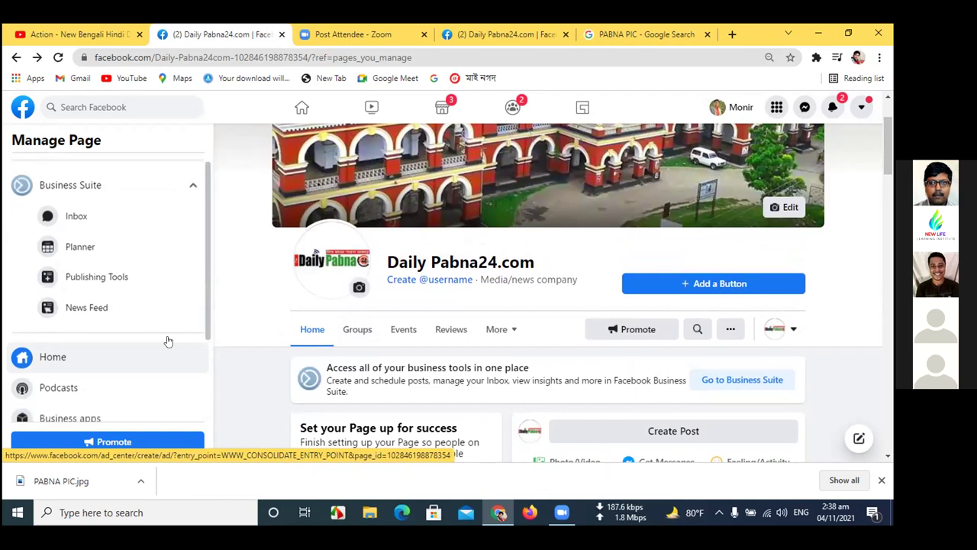
{"action": "scroll", "coordinate": [171, 338], "scroll_direction": "up", "scroll_amount": 2}
{"action": "scroll", "coordinate": [403, 344], "scroll_direction": "down", "scroll_amount": 3}
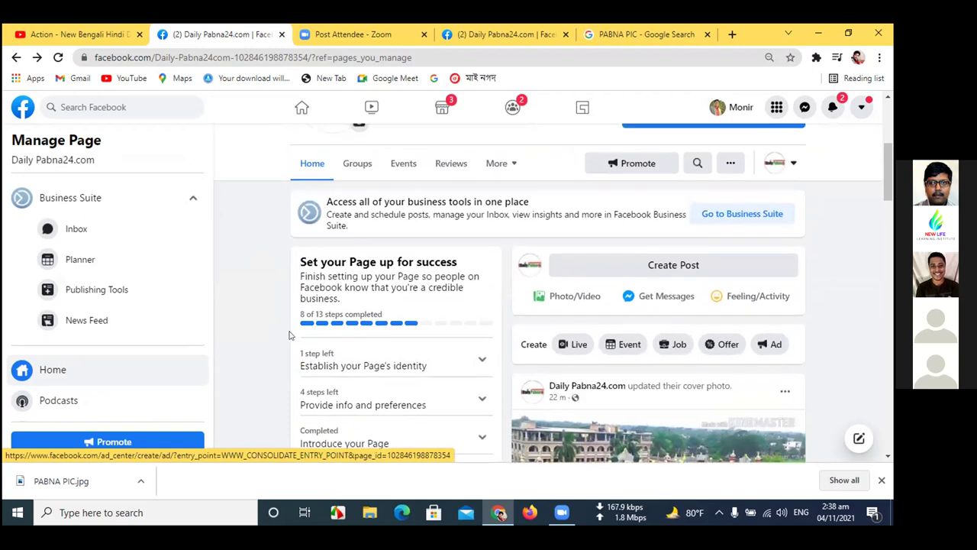
{"action": "scroll", "coordinate": [474, 300], "scroll_direction": "up", "scroll_amount": 4}
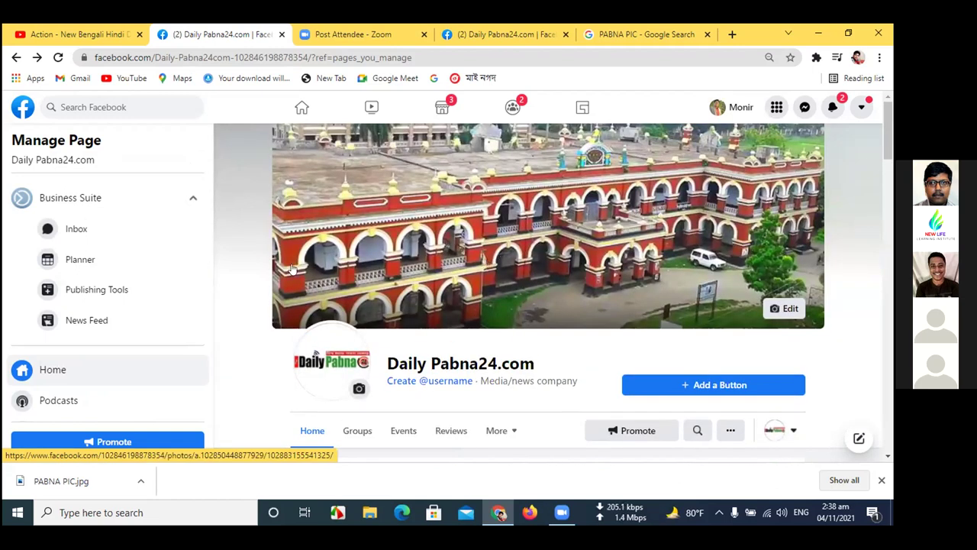
{"action": "scroll", "coordinate": [391, 287], "scroll_direction": "down", "scroll_amount": 2}
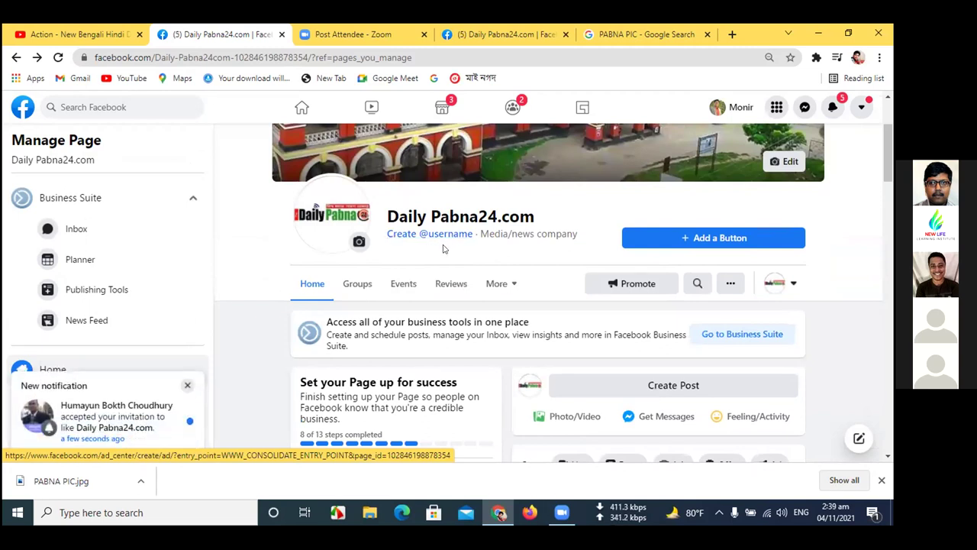
{"action": "left_click", "coordinate": [512, 283]}
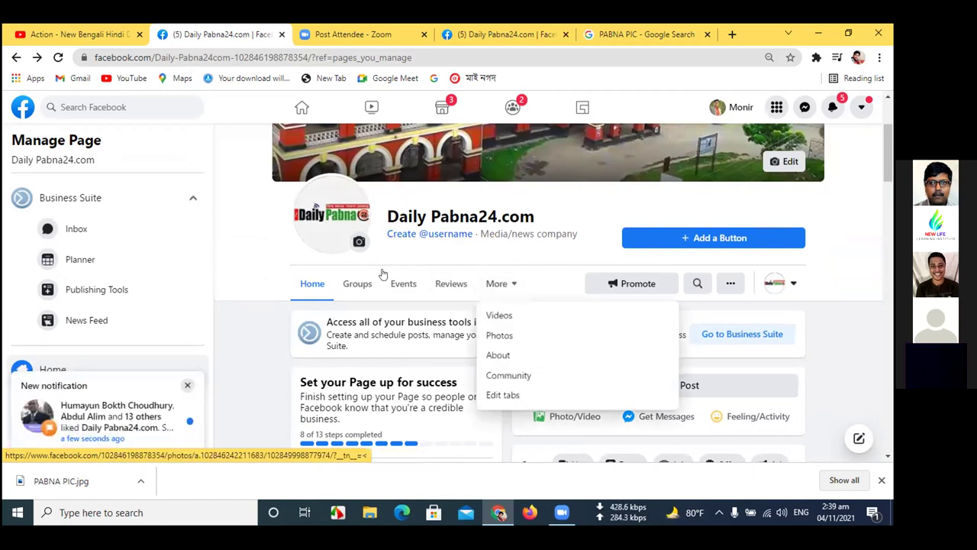
- Close the More menu and scroll down past Insights to the About section's contact details
{"action": "scroll", "coordinate": [383, 283], "scroll_direction": "down", "scroll_amount": 3}
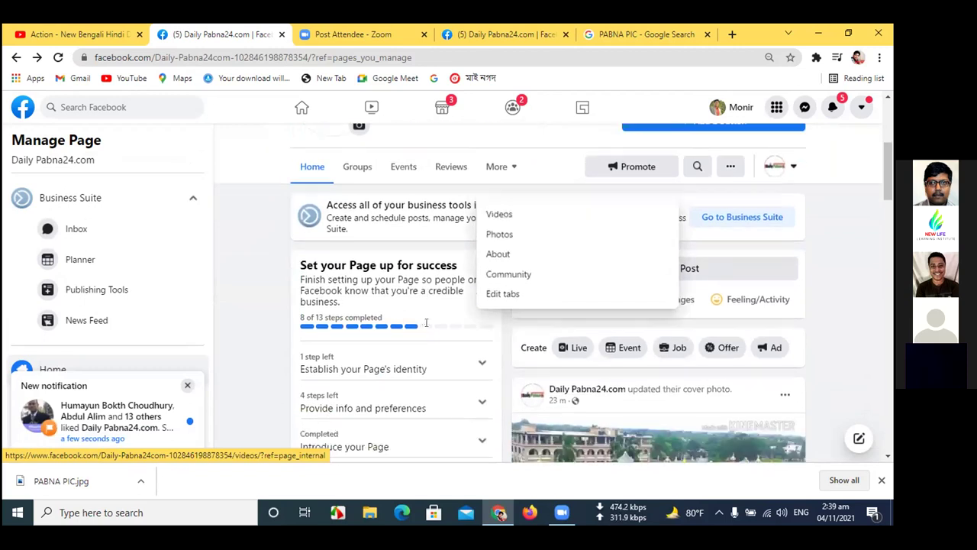
{"action": "scroll", "coordinate": [420, 343], "scroll_direction": "down", "scroll_amount": 3}
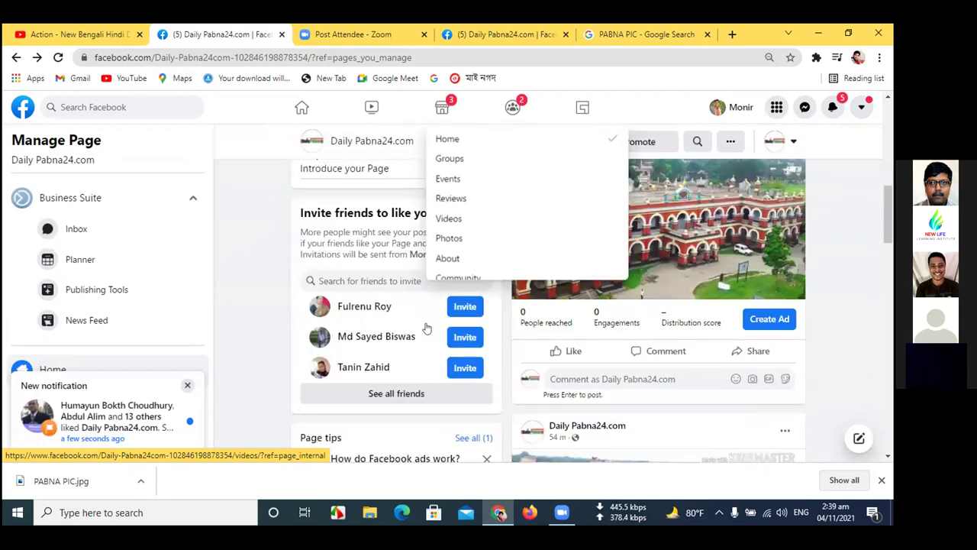
{"action": "scroll", "coordinate": [409, 368], "scroll_direction": "down", "scroll_amount": 8}
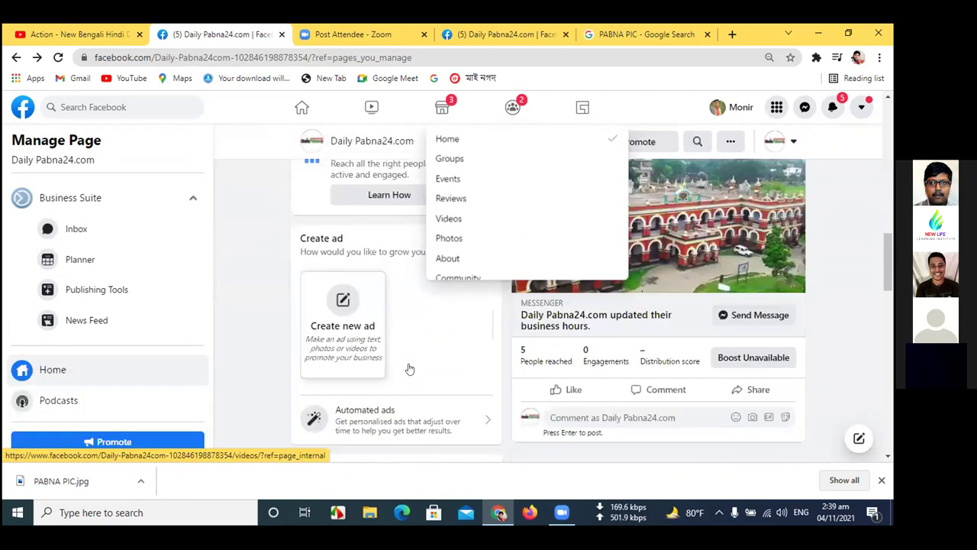
{"action": "scroll", "coordinate": [409, 368], "scroll_direction": "down", "scroll_amount": 1}
{"action": "scroll", "coordinate": [358, 385], "scroll_direction": "up", "scroll_amount": 4}
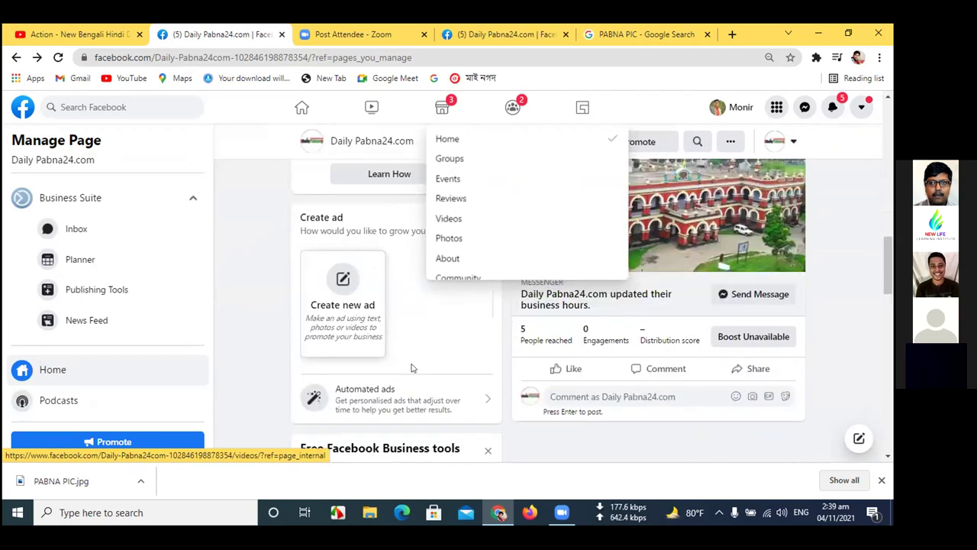
{"action": "scroll", "coordinate": [311, 404], "scroll_direction": "up", "scroll_amount": 2}
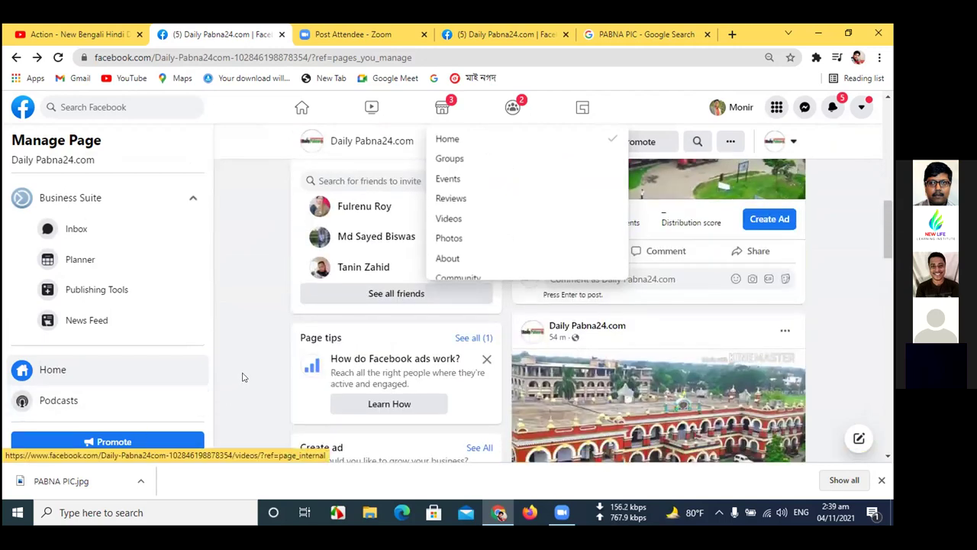
{"action": "scroll", "coordinate": [252, 374], "scroll_direction": "down", "scroll_amount": 2}
{"action": "scroll", "coordinate": [362, 343], "scroll_direction": "down", "scroll_amount": 2}
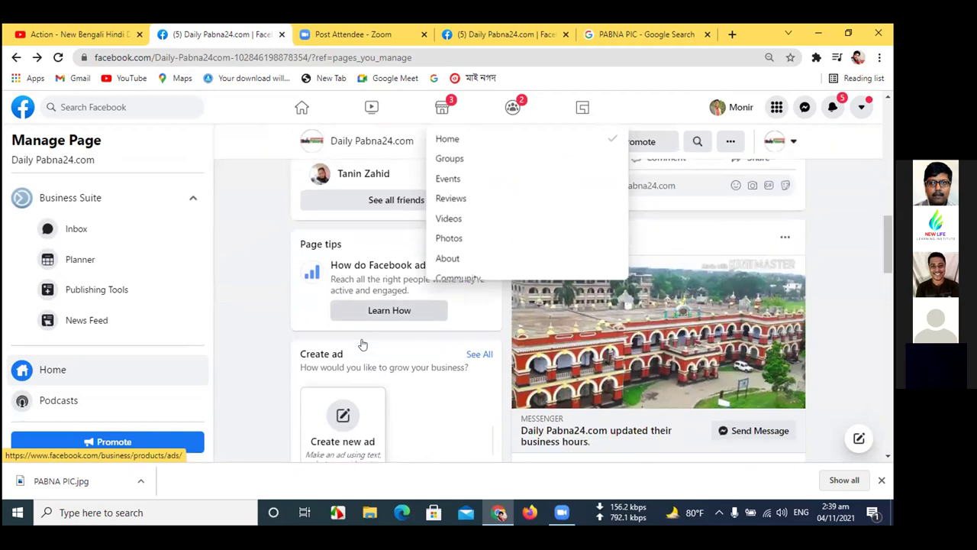
{"action": "scroll", "coordinate": [363, 345], "scroll_direction": "down", "scroll_amount": 7}
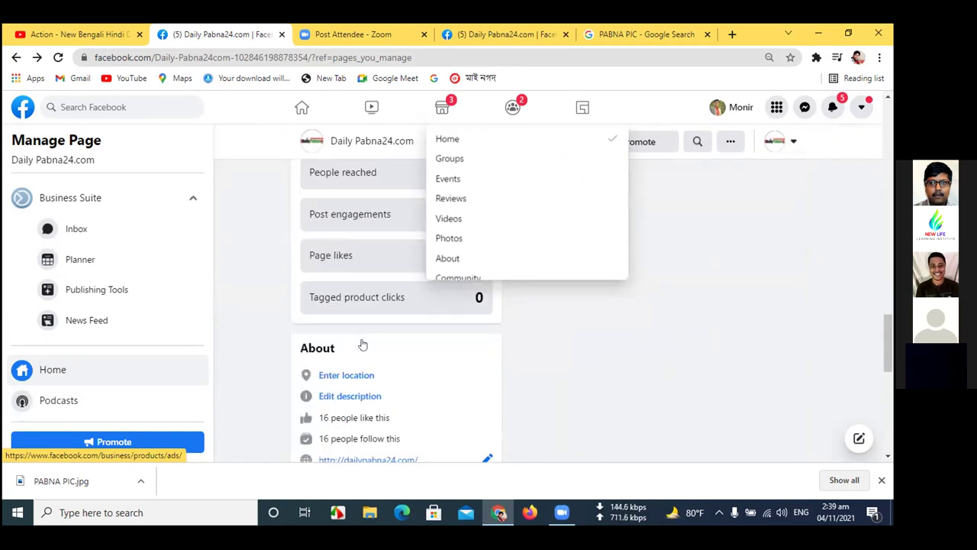
{"action": "scroll", "coordinate": [362, 344], "scroll_direction": "down", "scroll_amount": 1}
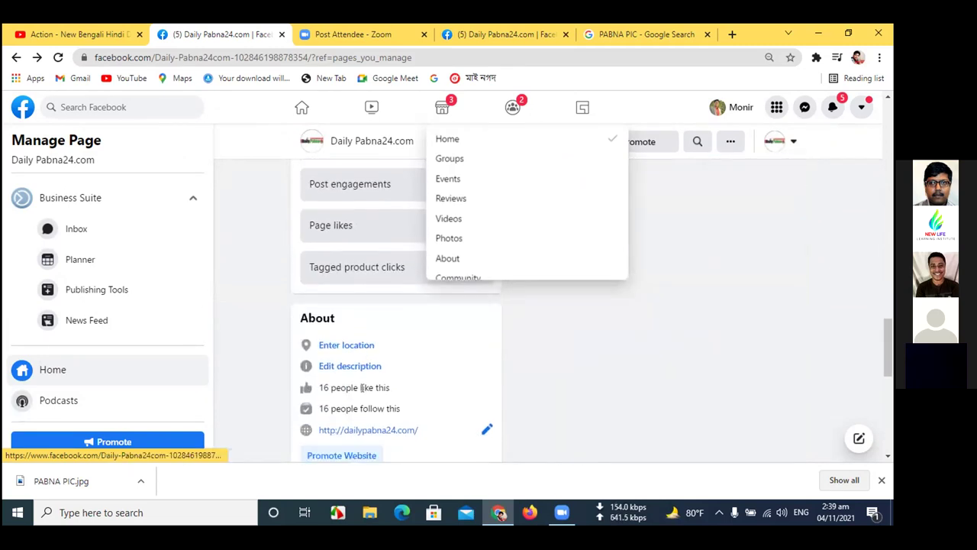
{"action": "scroll", "coordinate": [362, 387], "scroll_direction": "down", "scroll_amount": 2}
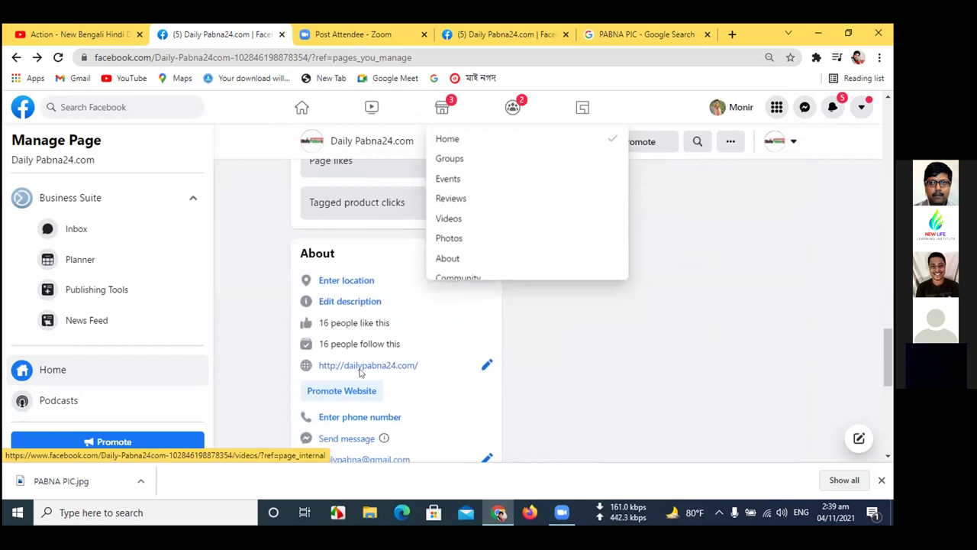
{"action": "scroll", "coordinate": [360, 374], "scroll_direction": "down", "scroll_amount": 1}
{"action": "scroll", "coordinate": [359, 372], "scroll_direction": "down", "scroll_amount": 1}
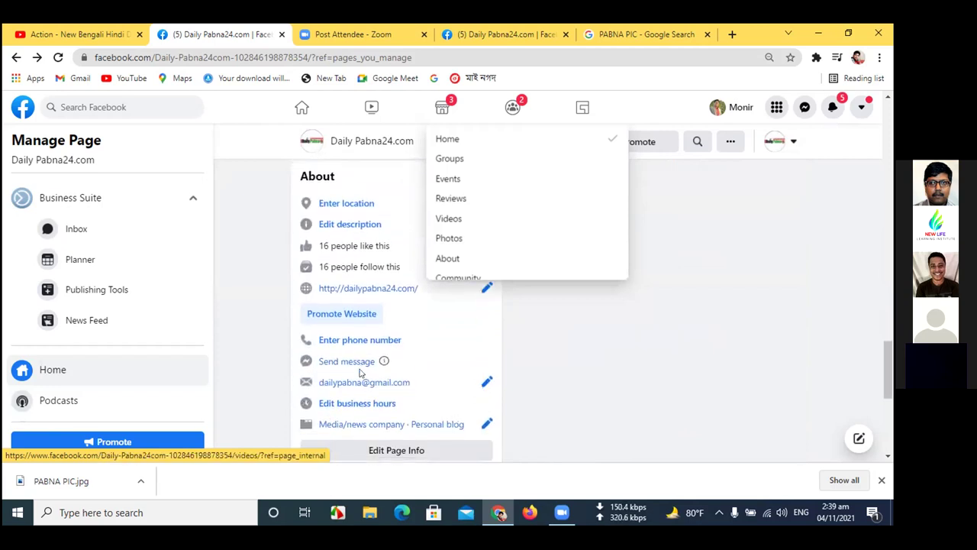
{"action": "scroll", "coordinate": [359, 372], "scroll_direction": "down", "scroll_amount": 1}
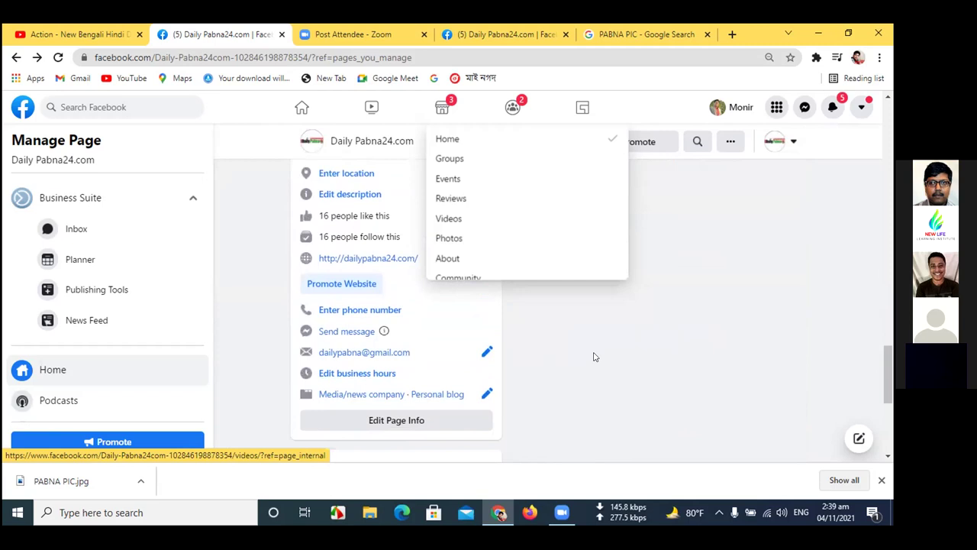
{"action": "scroll", "coordinate": [430, 341], "scroll_direction": "down", "scroll_amount": 1}
{"action": "scroll", "coordinate": [431, 340], "scroll_direction": "down", "scroll_amount": 1}
{"action": "left_click", "coordinate": [581, 310]}
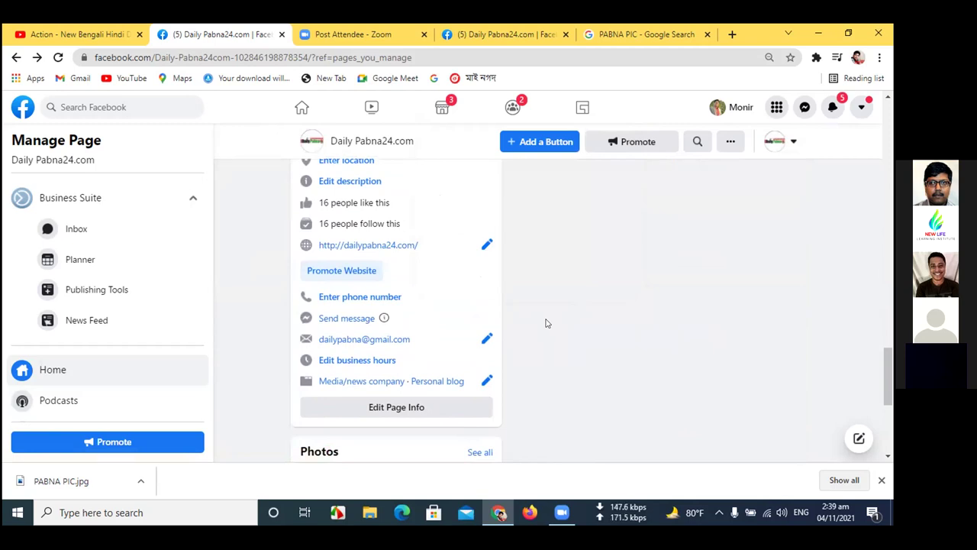
{"action": "scroll", "coordinate": [546, 323], "scroll_direction": "down", "scroll_amount": 1}
{"action": "scroll", "coordinate": [546, 323], "scroll_direction": "up", "scroll_amount": 1}
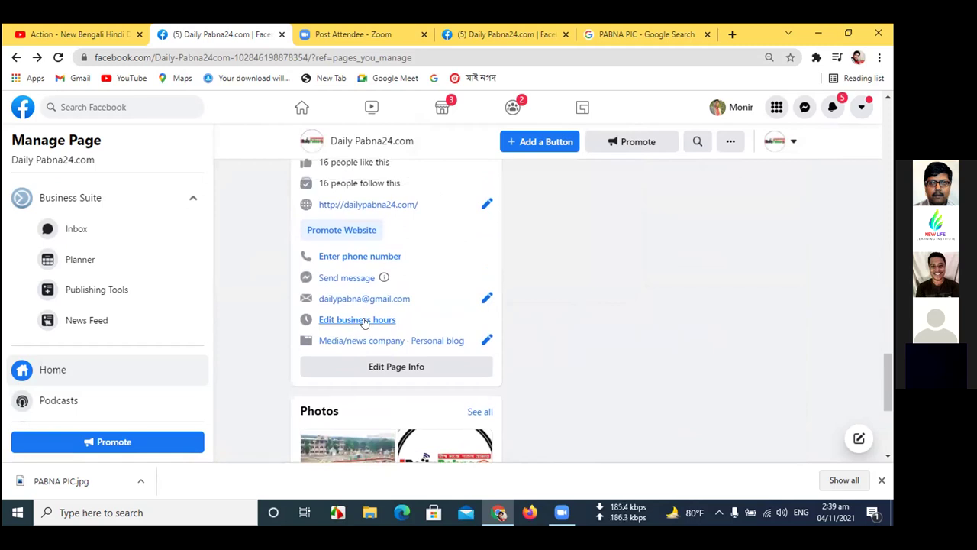
- Set Daily Pabna24.com's business hours to Always open and close the editor
{"action": "left_click", "coordinate": [365, 321]}
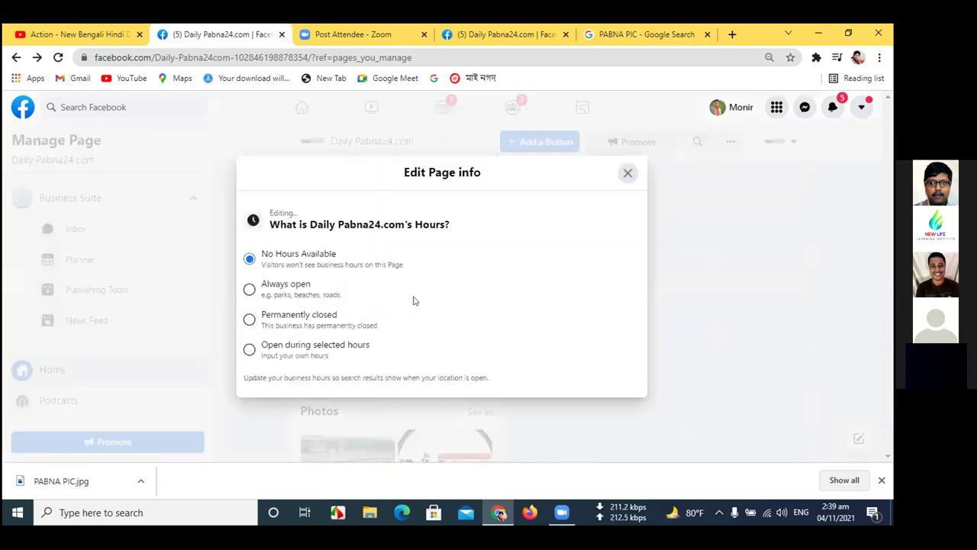
{"action": "left_click", "coordinate": [290, 283]}
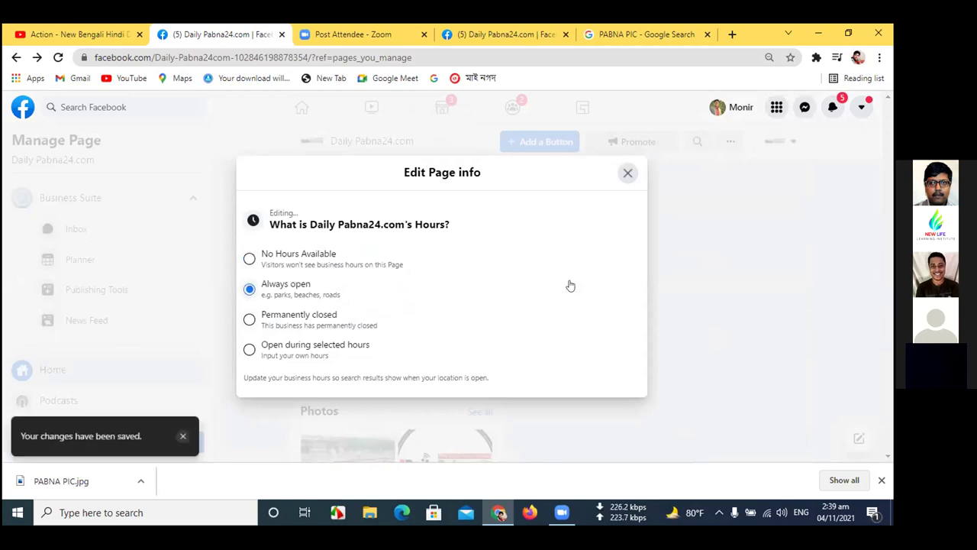
{"action": "left_click", "coordinate": [625, 172]}
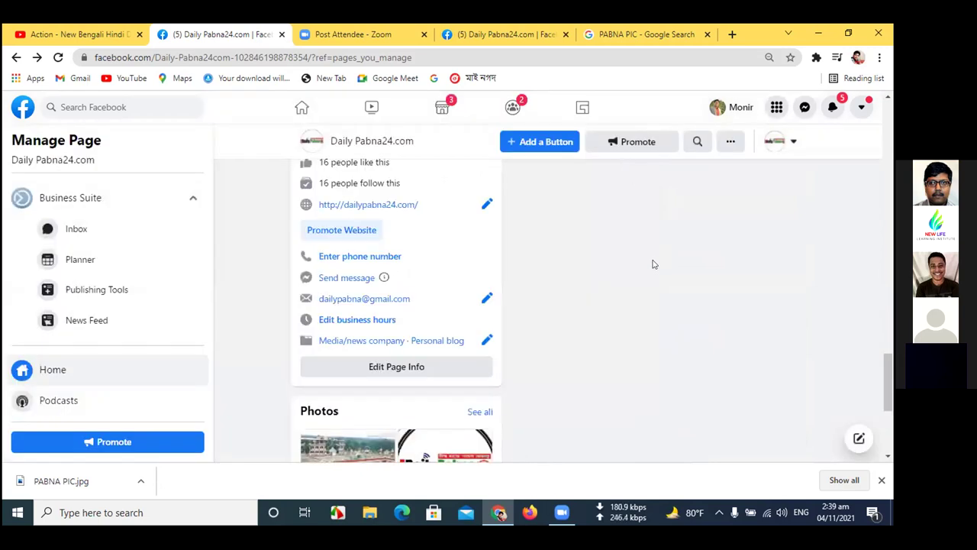
- Return to the About section and open the page's Edit description editor
{"action": "scroll", "coordinate": [609, 294], "scroll_direction": "up", "scroll_amount": 2}
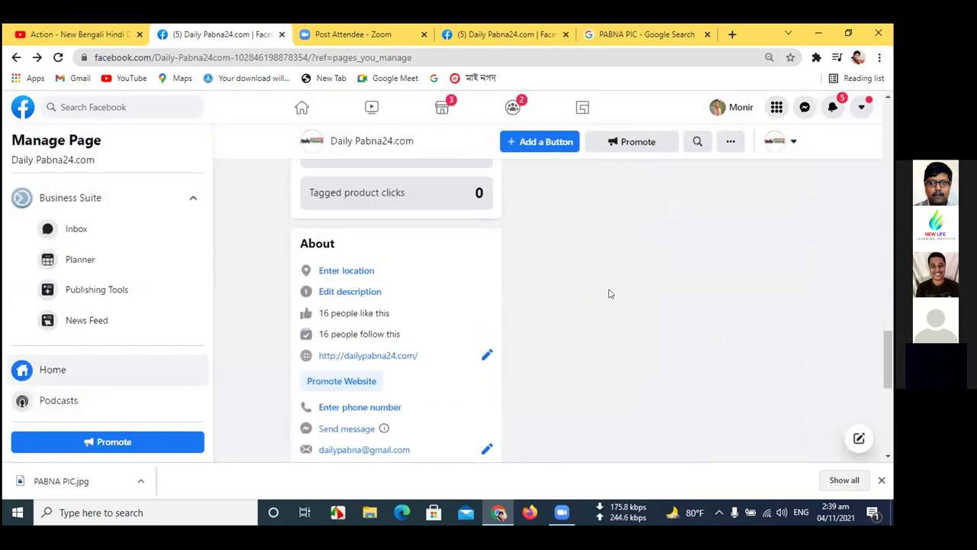
{"action": "scroll", "coordinate": [610, 293], "scroll_direction": "up", "scroll_amount": 6}
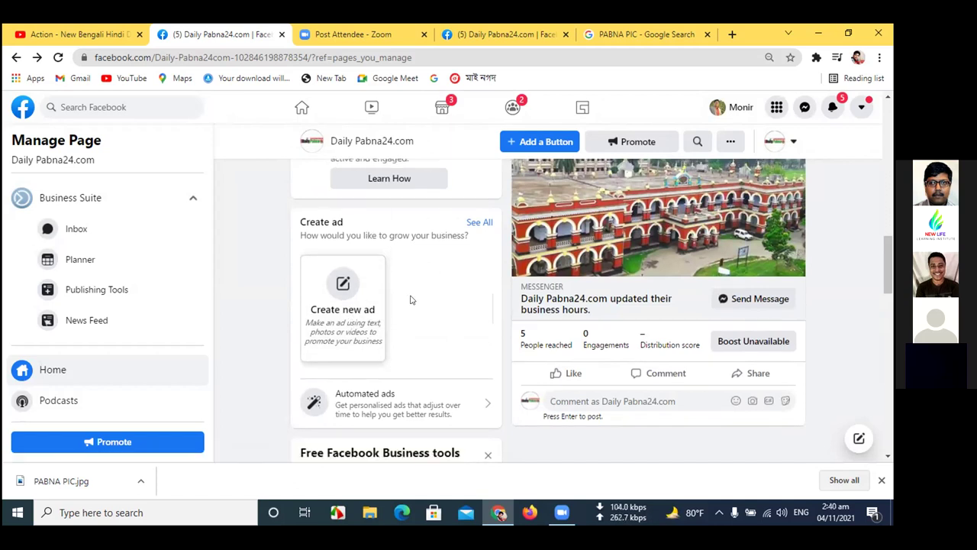
{"action": "scroll", "coordinate": [405, 305], "scroll_direction": "up", "scroll_amount": 2}
{"action": "scroll", "coordinate": [408, 300], "scroll_direction": "down", "scroll_amount": 3}
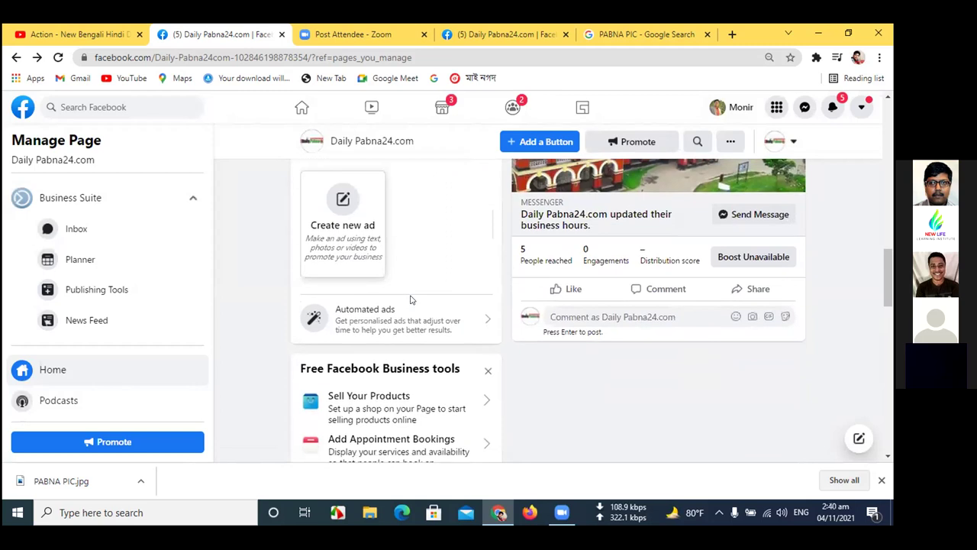
{"action": "scroll", "coordinate": [410, 299], "scroll_direction": "down", "scroll_amount": 3}
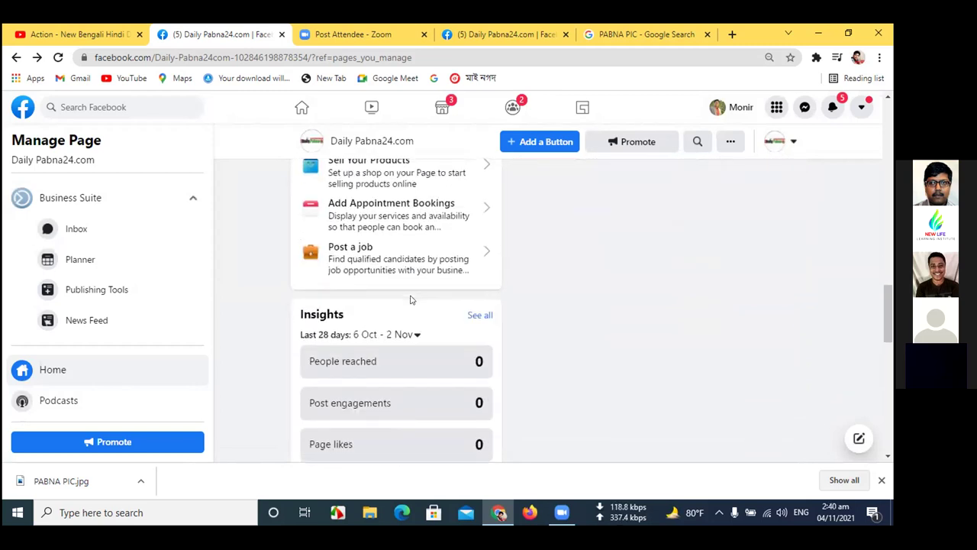
{"action": "scroll", "coordinate": [410, 299], "scroll_direction": "down", "scroll_amount": 2}
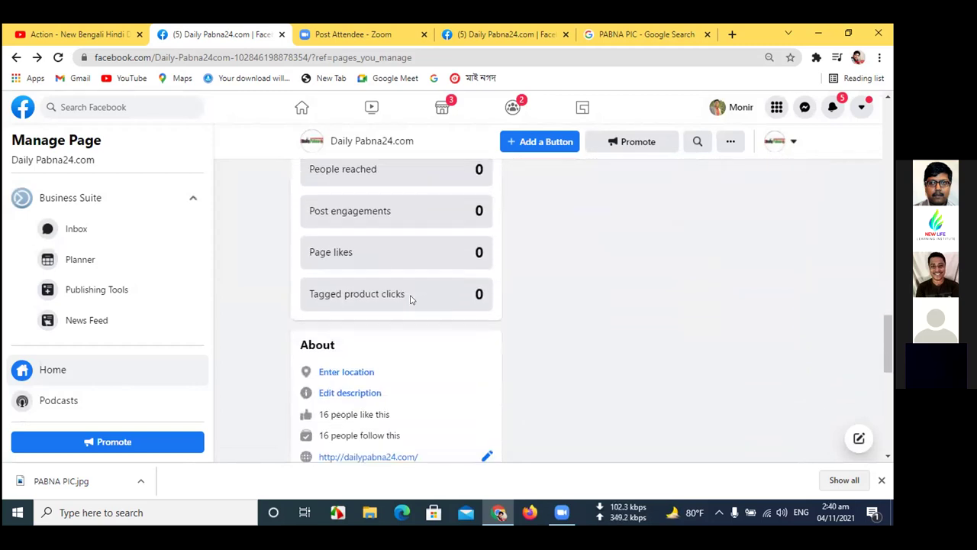
{"action": "scroll", "coordinate": [410, 299], "scroll_direction": "down", "scroll_amount": 1}
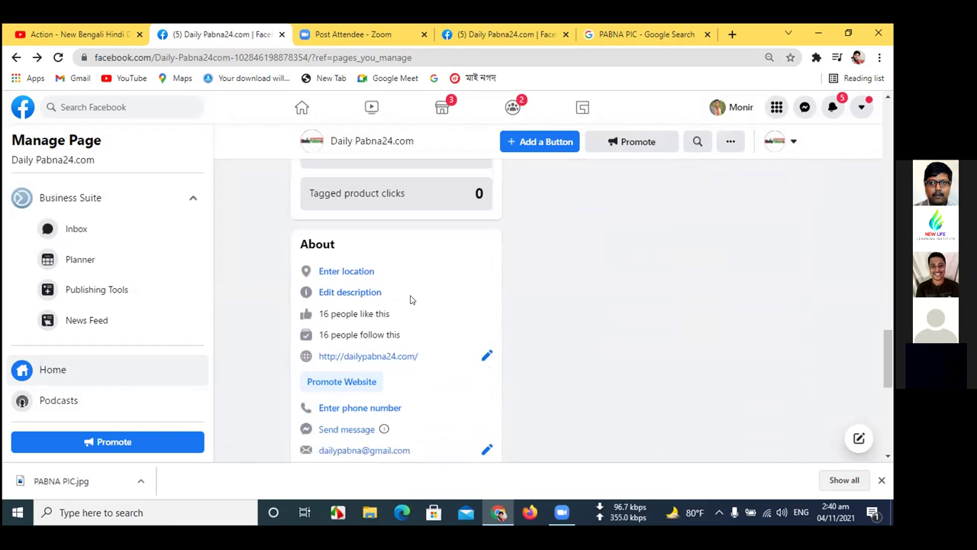
{"action": "left_click", "coordinate": [373, 291]}
- Focus the empty Description box and minimise Chrome to show the desktop
{"action": "left_click", "coordinate": [383, 294]}
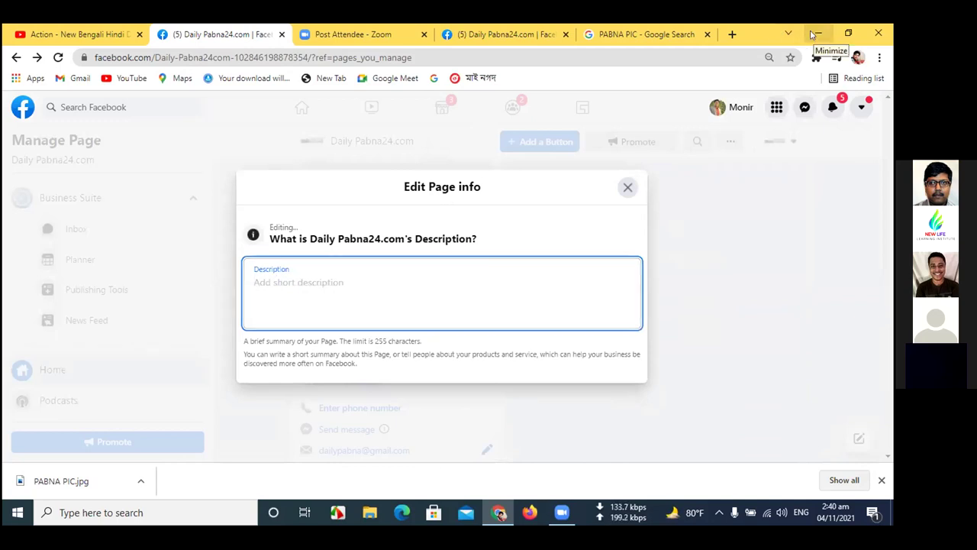
{"action": "left_click", "coordinate": [816, 34]}
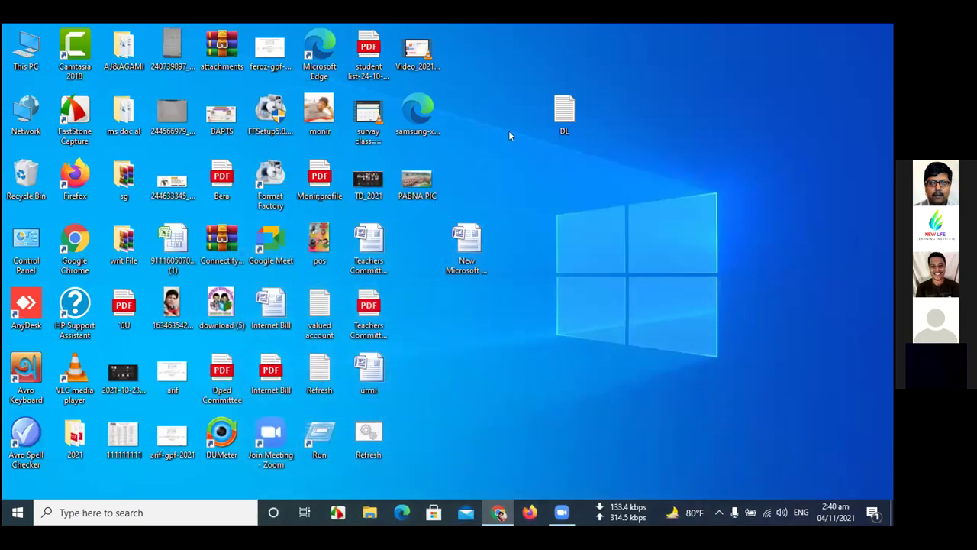
- Open the DL note in Notepad, copy all its text, and return to Chrome
{"action": "double_click", "coordinate": [580, 134]}
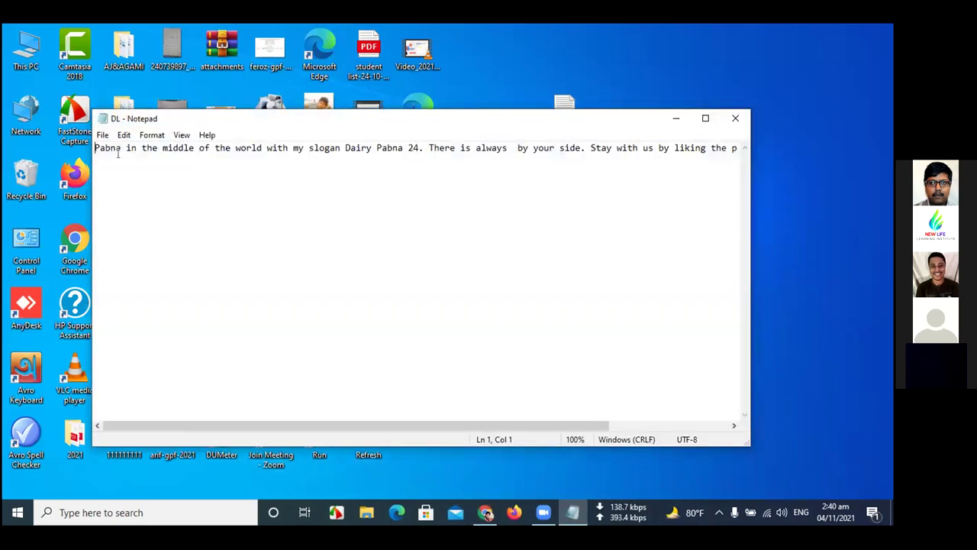
{"action": "key", "text": "ctrl+a"}
{"action": "key", "text": "ctrl+c"}
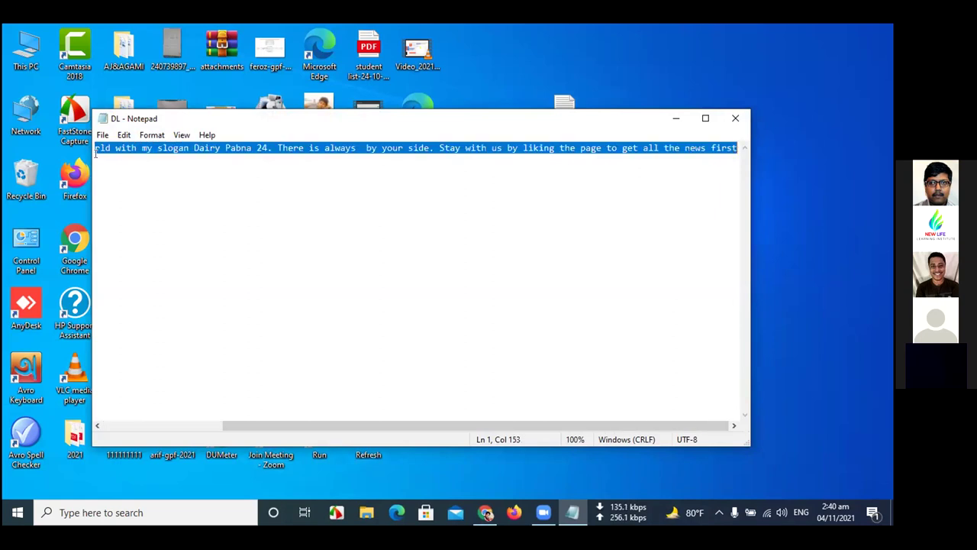
{"action": "left_click", "coordinate": [486, 513]}
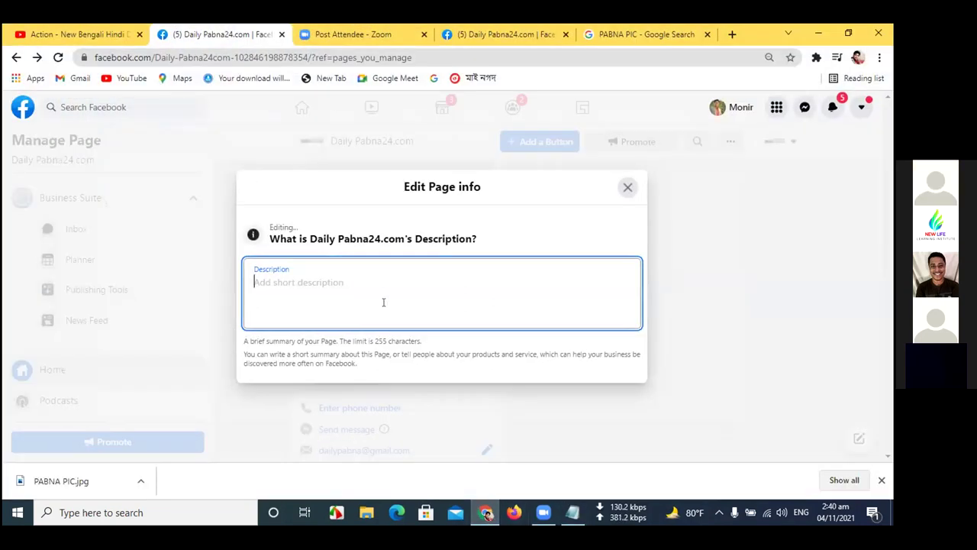
- Paste the DL text as the description, change 'Dairy' to 'Daily', and save
{"action": "key", "text": "ctrl+v"}
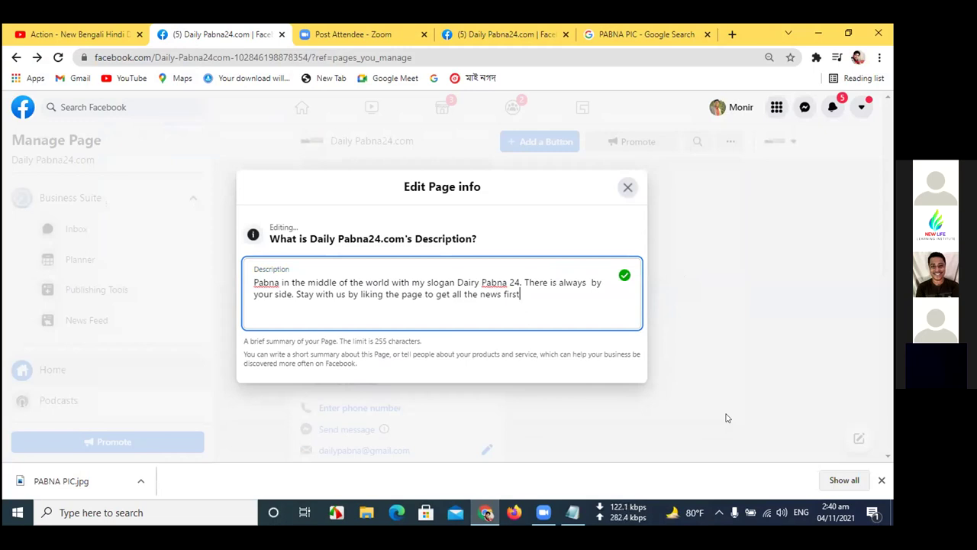
{"action": "left_click", "coordinate": [479, 282]}
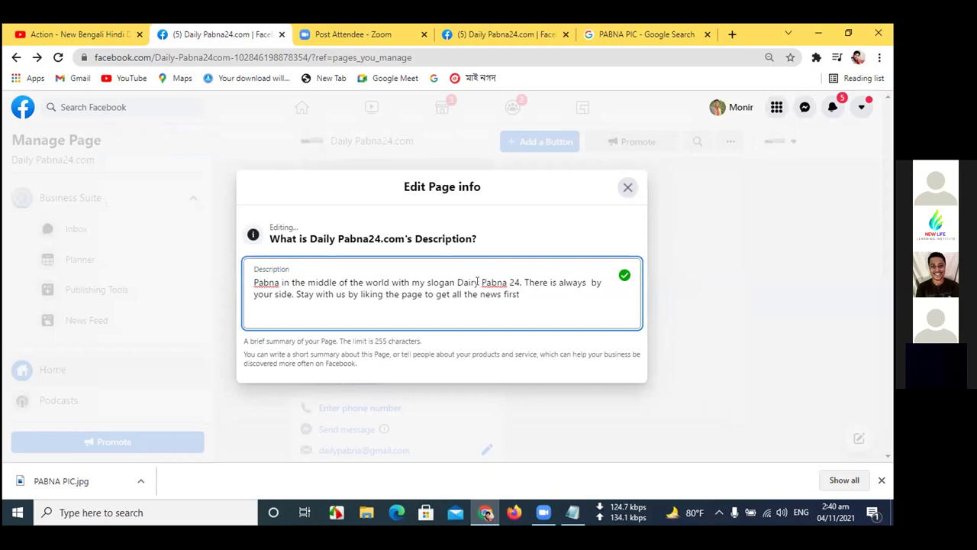
{"action": "key", "text": "BackSpace"}
{"action": "type", "text": "l"}
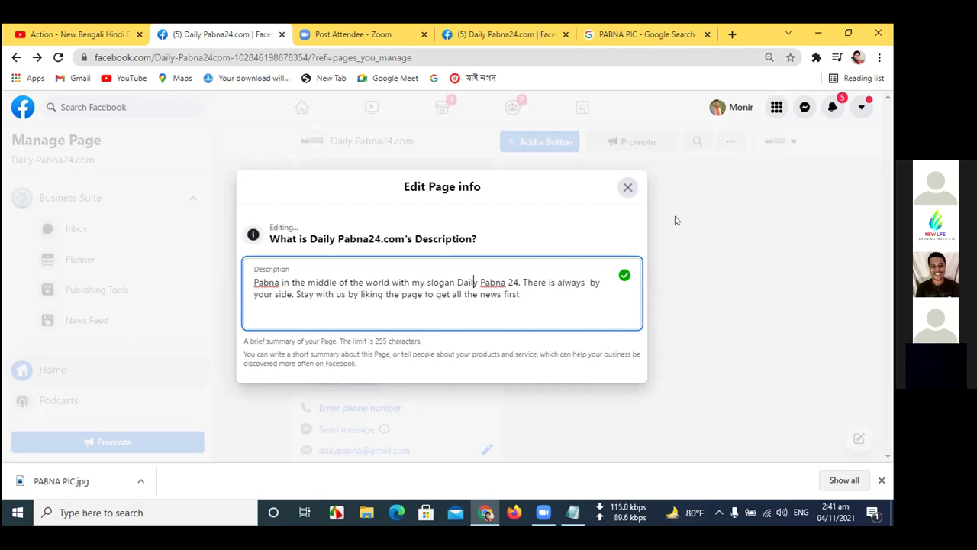
{"action": "left_click", "coordinate": [384, 293]}
{"action": "left_click", "coordinate": [628, 187]}
{"action": "left_click", "coordinate": [467, 55]}
- Reload the page and scroll down to the About card's corrected description
{"action": "key", "text": "Return"}
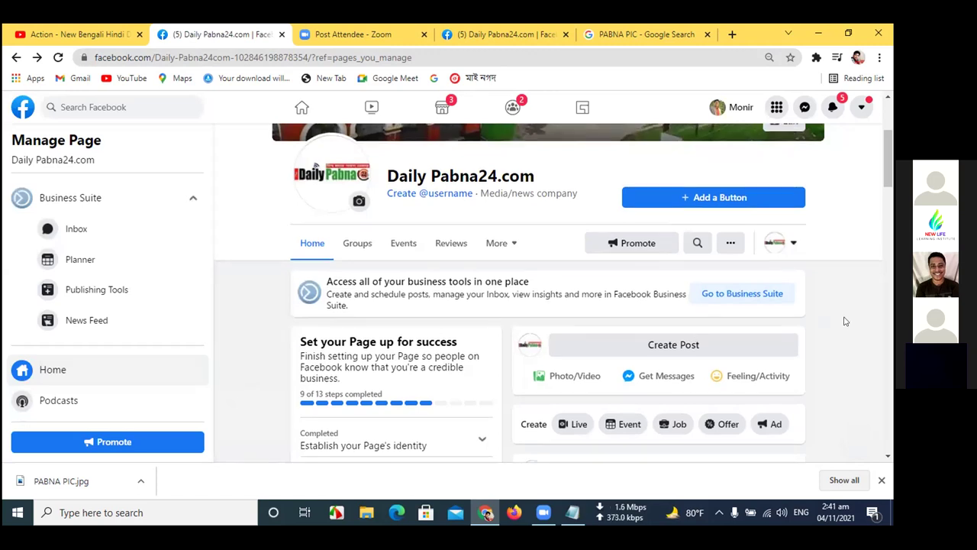
{"action": "scroll", "coordinate": [845, 321], "scroll_direction": "down", "scroll_amount": 2}
{"action": "scroll", "coordinate": [844, 320], "scroll_direction": "down", "scroll_amount": 3}
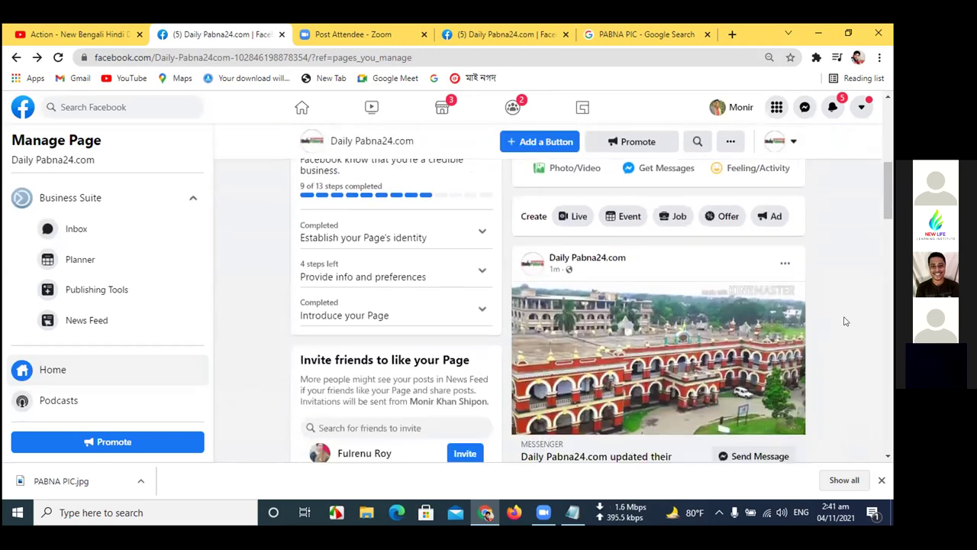
{"action": "scroll", "coordinate": [844, 321], "scroll_direction": "down", "scroll_amount": 5}
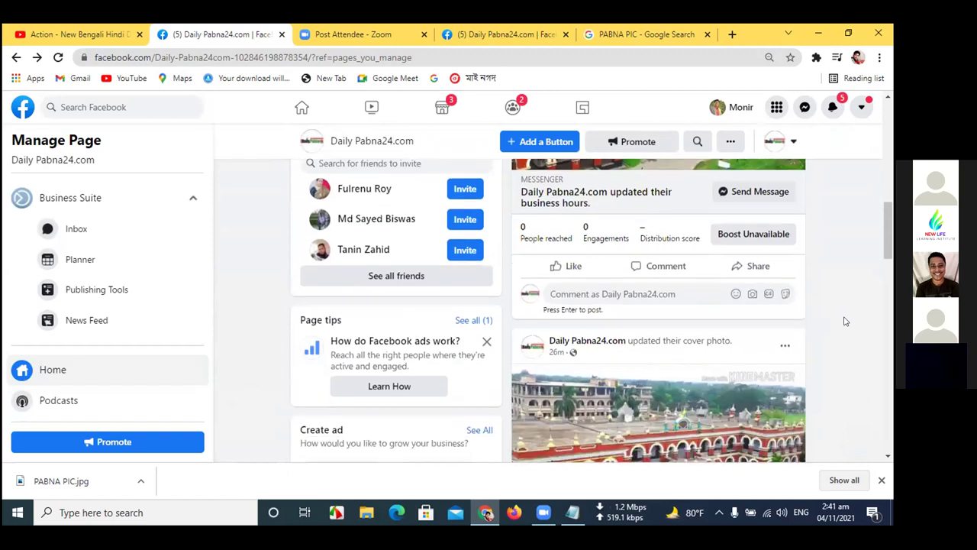
{"action": "scroll", "coordinate": [845, 321], "scroll_direction": "down", "scroll_amount": 2}
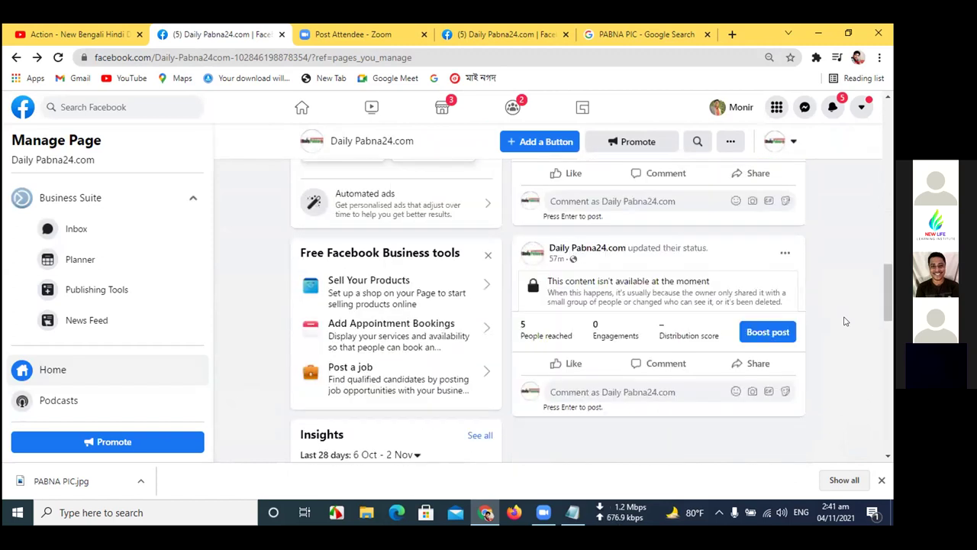
{"action": "scroll", "coordinate": [845, 321], "scroll_direction": "down", "scroll_amount": 4}
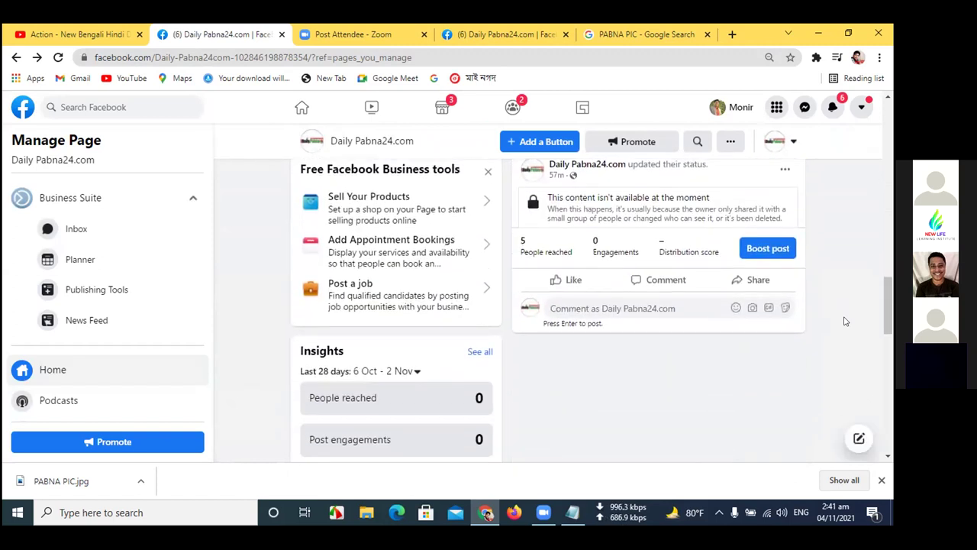
{"action": "scroll", "coordinate": [844, 321], "scroll_direction": "down", "scroll_amount": 2}
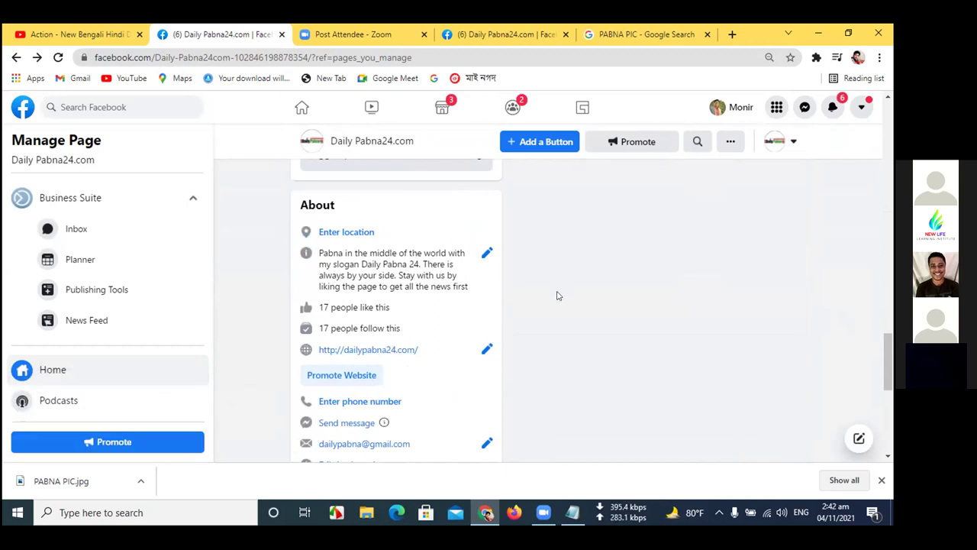
{"action": "scroll", "coordinate": [556, 299], "scroll_direction": "down", "scroll_amount": 1}
- Scroll through the Photos and Page transparency cards, then back to the top
{"action": "scroll", "coordinate": [557, 298], "scroll_direction": "up", "scroll_amount": 1}
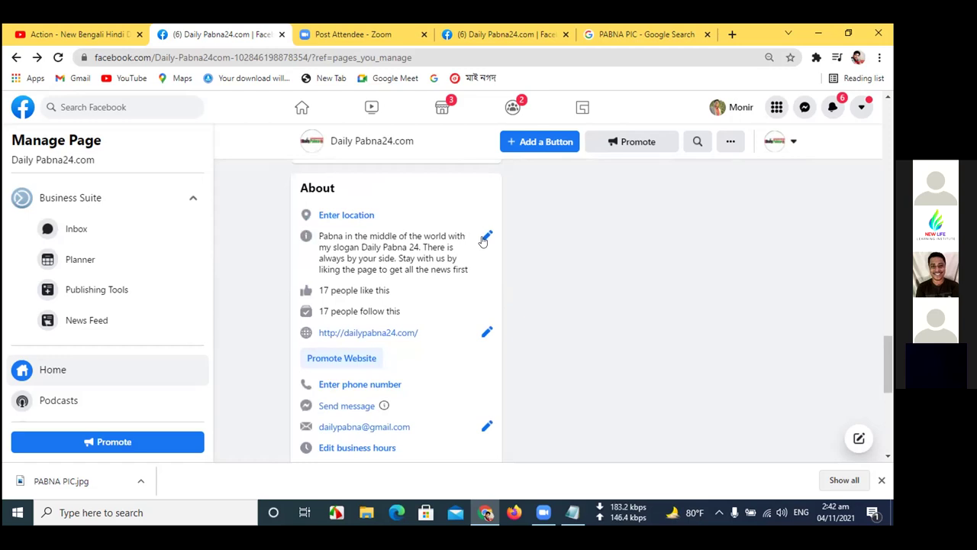
{"action": "scroll", "coordinate": [532, 314], "scroll_direction": "down", "scroll_amount": 1}
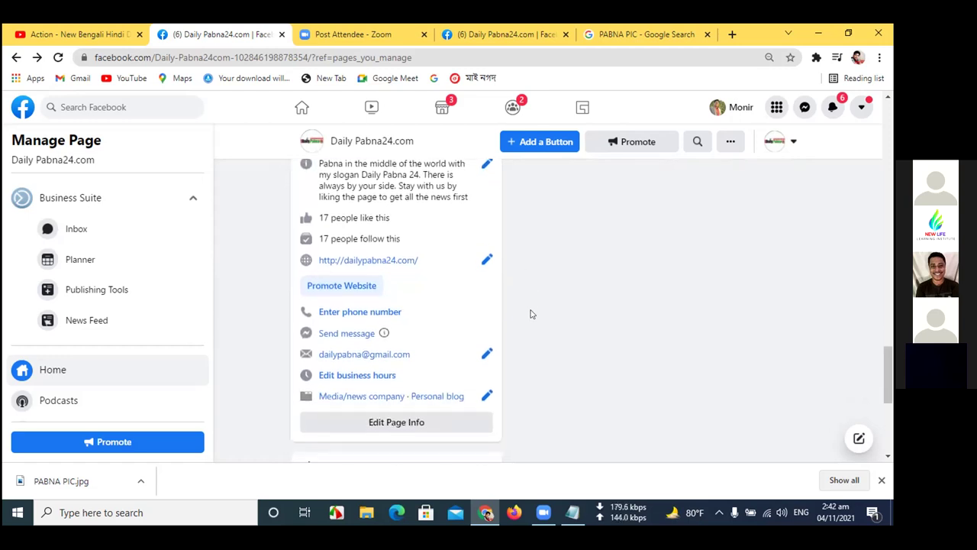
{"action": "scroll", "coordinate": [530, 313], "scroll_direction": "down", "scroll_amount": 1}
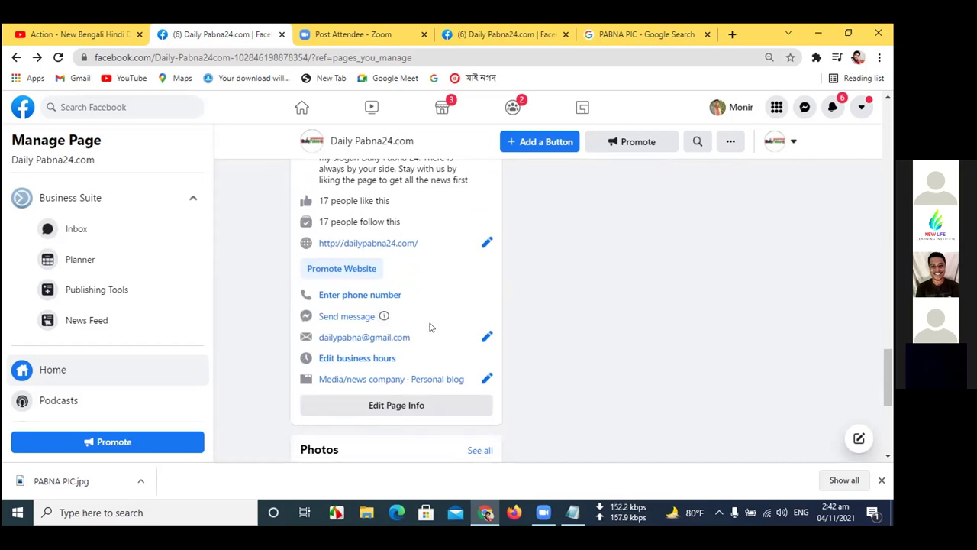
{"action": "scroll", "coordinate": [450, 396], "scroll_direction": "down", "scroll_amount": 3}
{"action": "scroll", "coordinate": [453, 395], "scroll_direction": "down", "scroll_amount": 1}
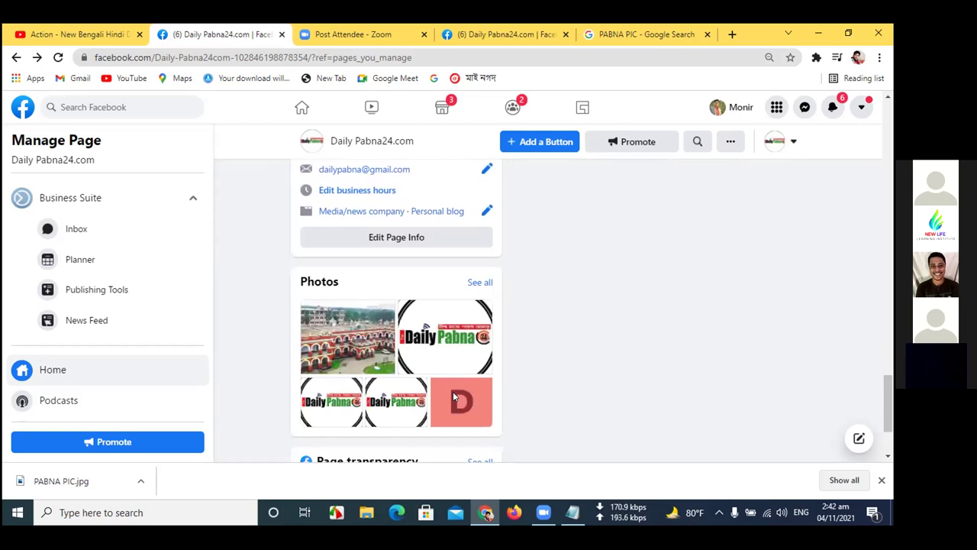
{"action": "scroll", "coordinate": [451, 397], "scroll_direction": "down", "scroll_amount": 1}
{"action": "scroll", "coordinate": [451, 397], "scroll_direction": "down", "scroll_amount": 1}
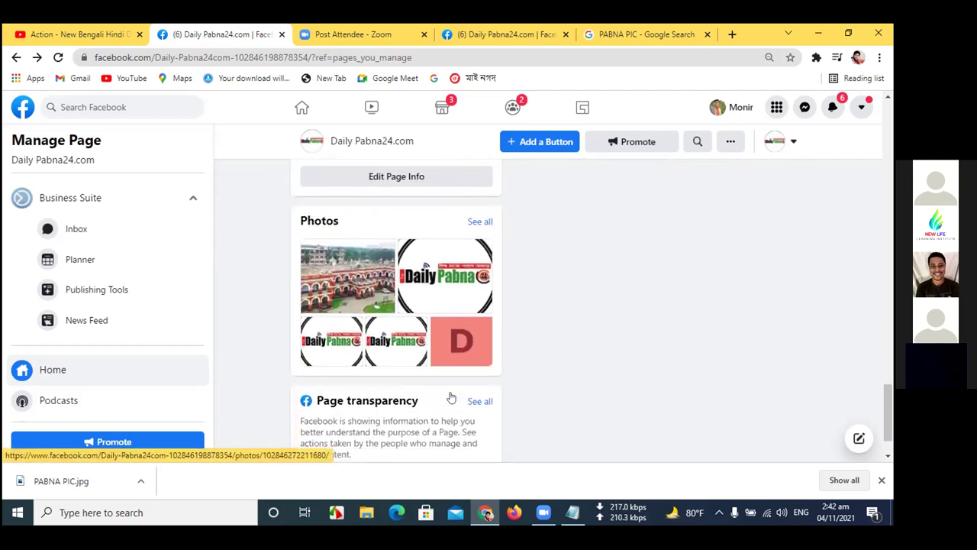
{"action": "scroll", "coordinate": [453, 396], "scroll_direction": "up", "scroll_amount": 1}
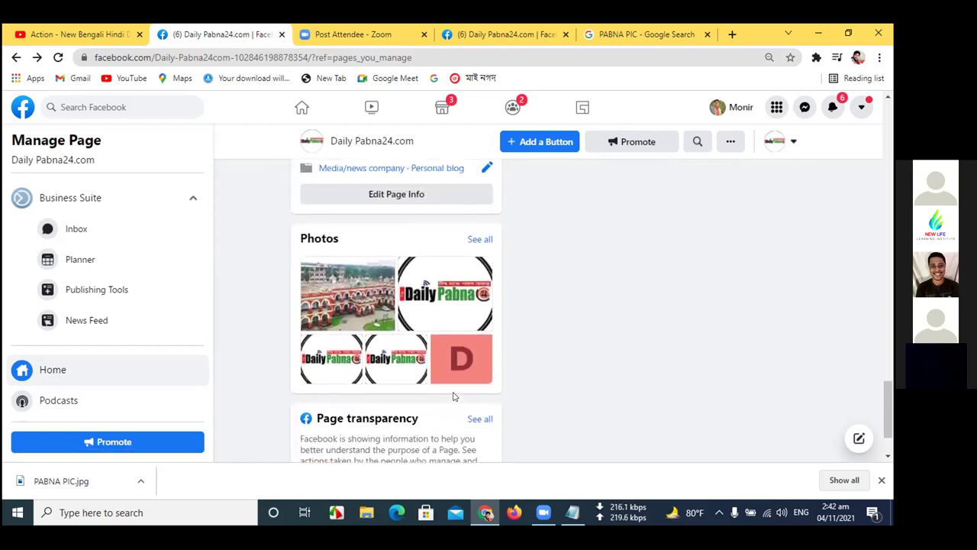
{"action": "scroll", "coordinate": [453, 395], "scroll_direction": "down", "scroll_amount": 2}
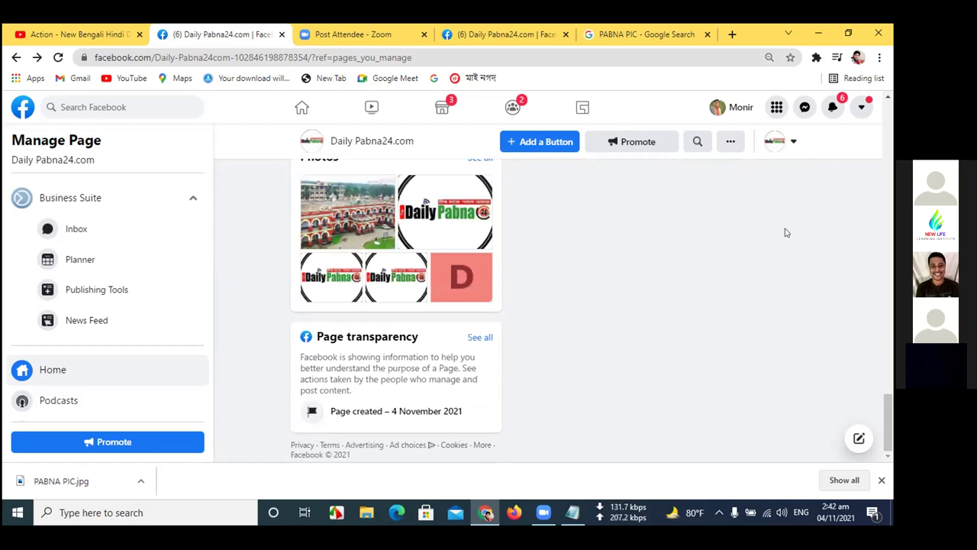
{"action": "scroll", "coordinate": [754, 228], "scroll_direction": "up", "scroll_amount": 1}
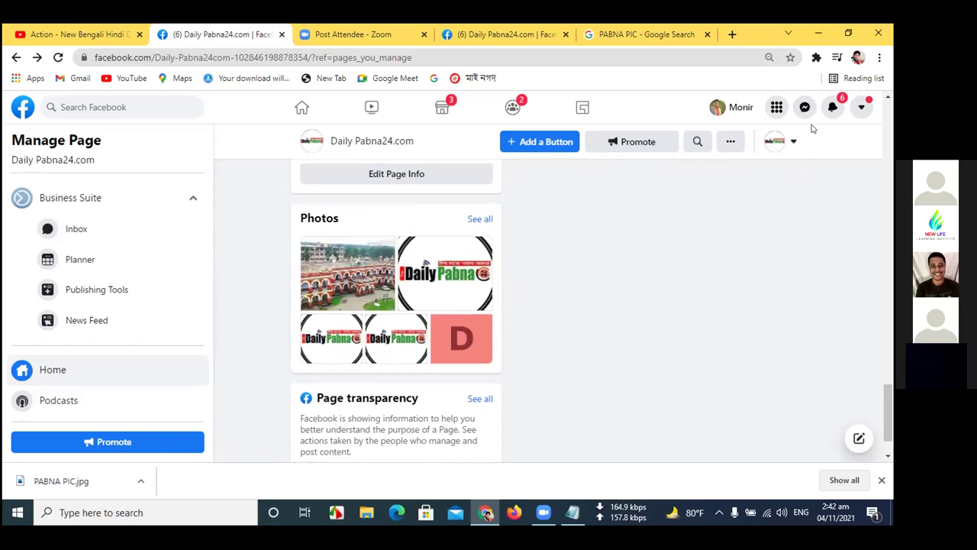
{"action": "scroll", "coordinate": [641, 212], "scroll_direction": "up", "scroll_amount": 2}
{"action": "scroll", "coordinate": [641, 212], "scroll_direction": "up", "scroll_amount": 15}
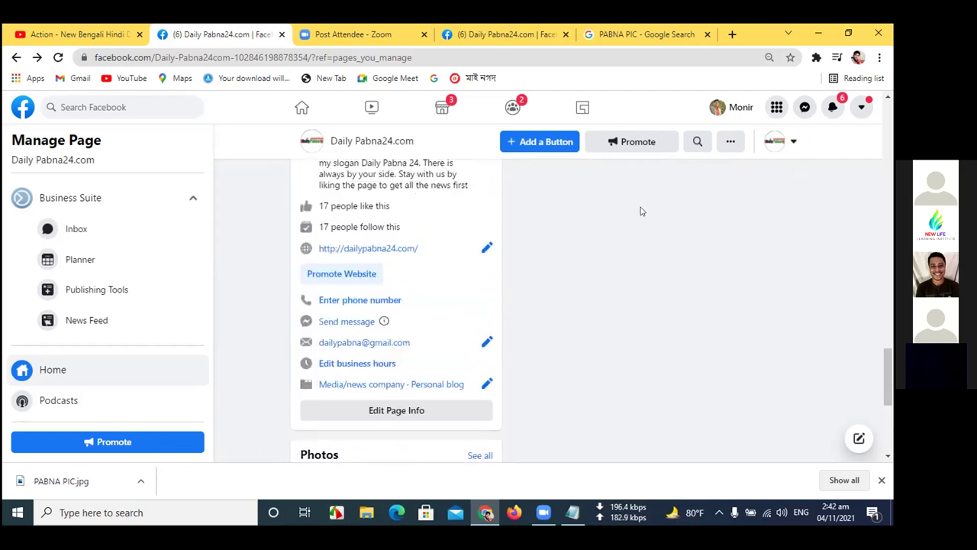
{"action": "scroll", "coordinate": [640, 212], "scroll_direction": "up", "scroll_amount": 10}
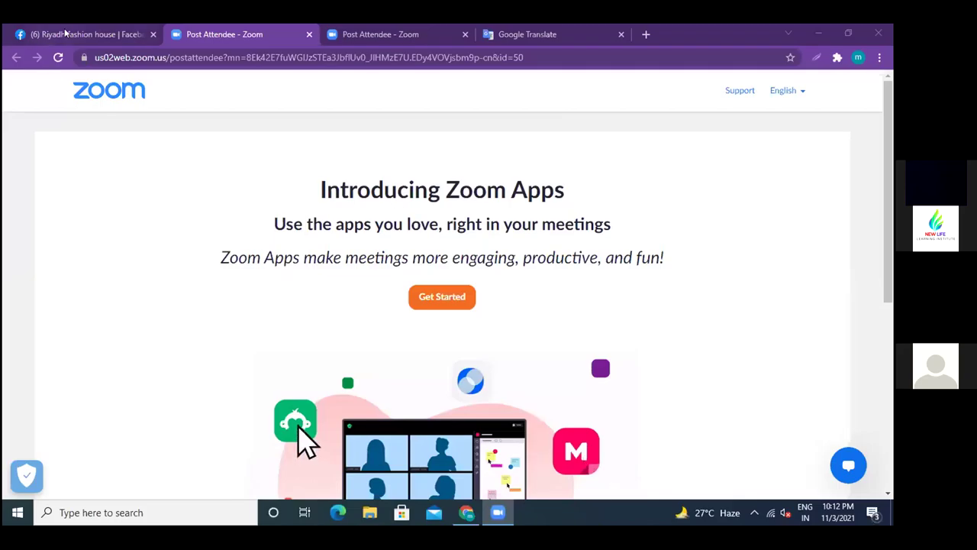
- Switch to the Riyadh fashion house tab, close its Messenger chat, and scroll the page
{"action": "left_click", "coordinate": [65, 34]}
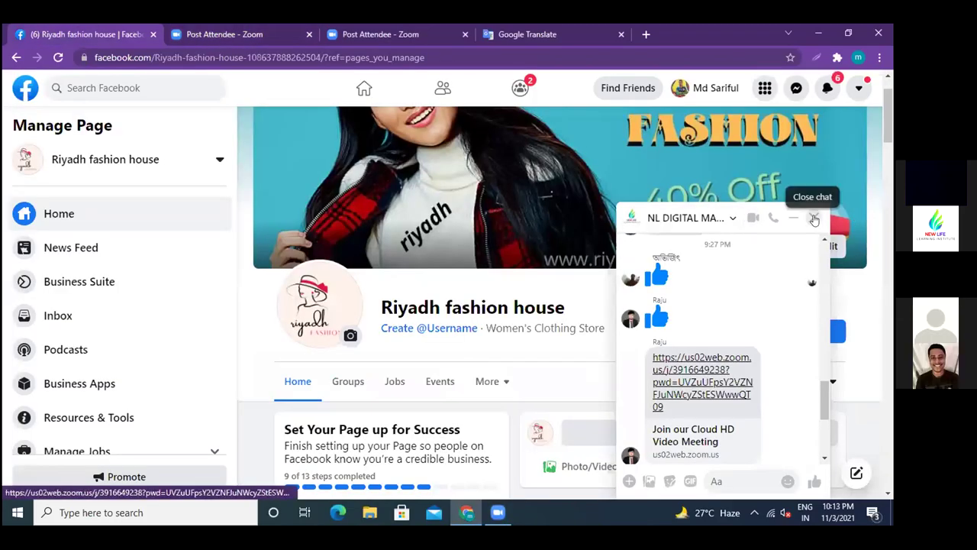
{"action": "left_click", "coordinate": [814, 219]}
{"action": "scroll", "coordinate": [576, 208], "scroll_direction": "up", "scroll_amount": 1}
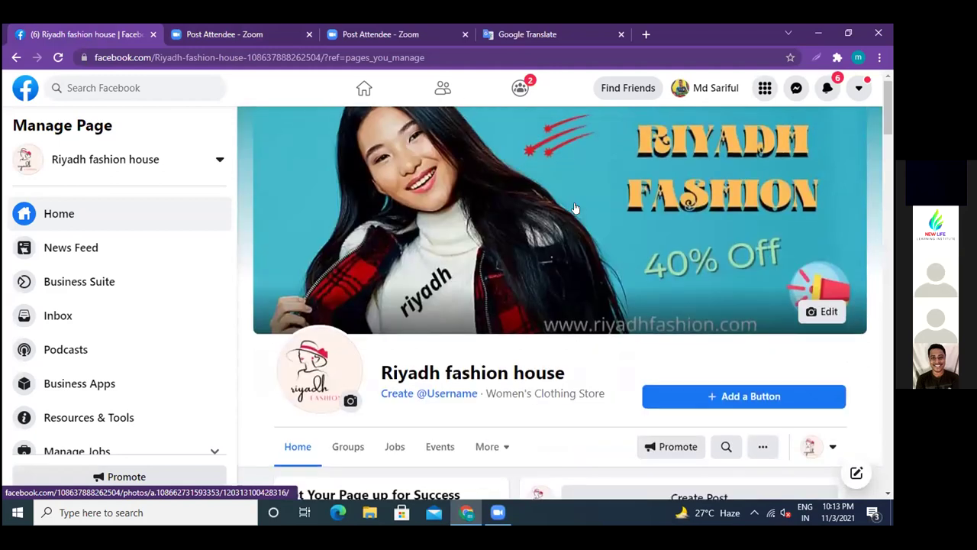
{"action": "scroll", "coordinate": [575, 209], "scroll_direction": "down", "scroll_amount": 2}
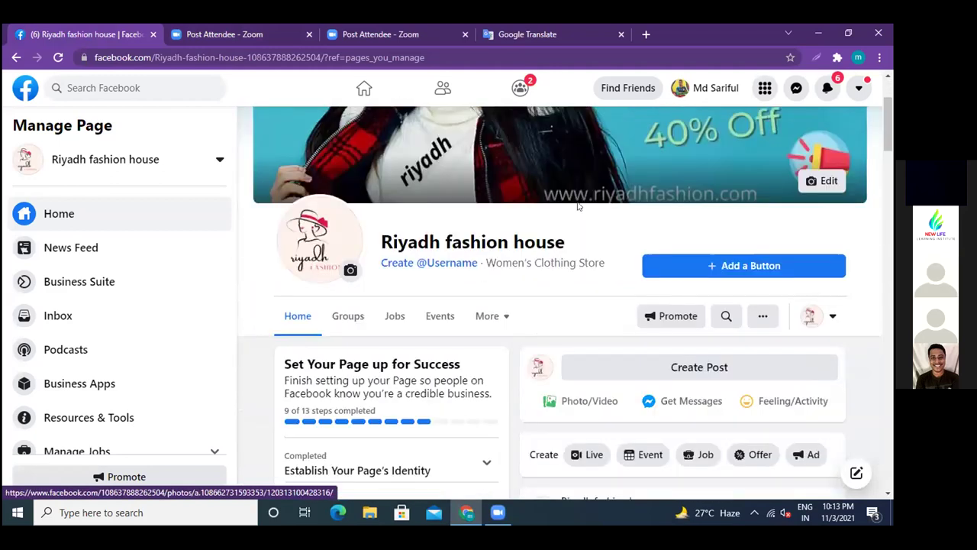
{"action": "scroll", "coordinate": [576, 209], "scroll_direction": "up", "scroll_amount": 2}
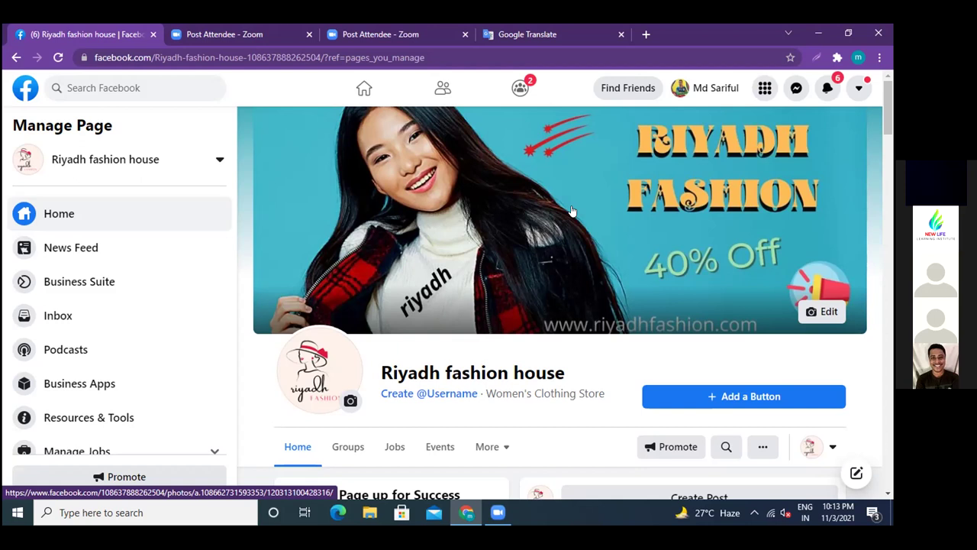
{"action": "scroll", "coordinate": [572, 210], "scroll_direction": "down", "scroll_amount": 3}
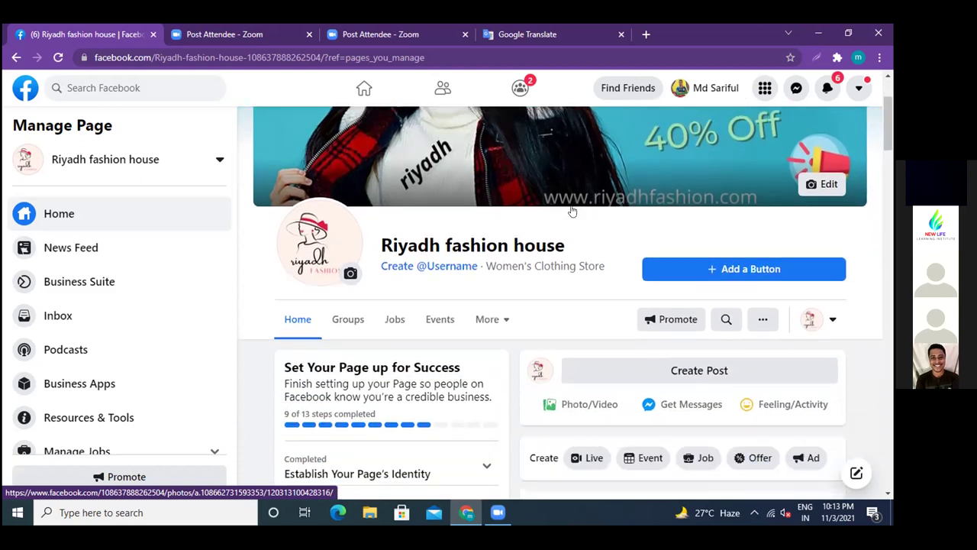
{"action": "scroll", "coordinate": [572, 210], "scroll_direction": "down", "scroll_amount": 2}
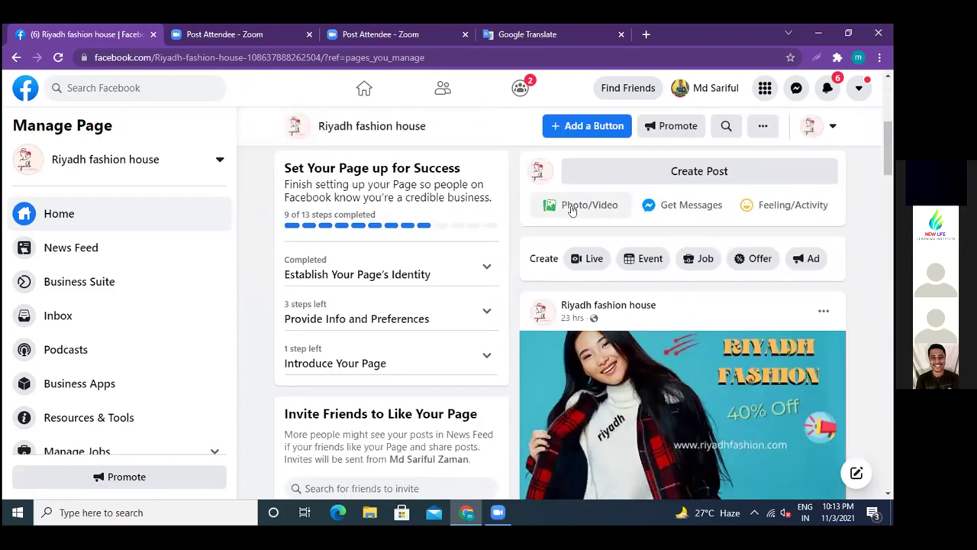
{"action": "left_click", "coordinate": [486, 268]}
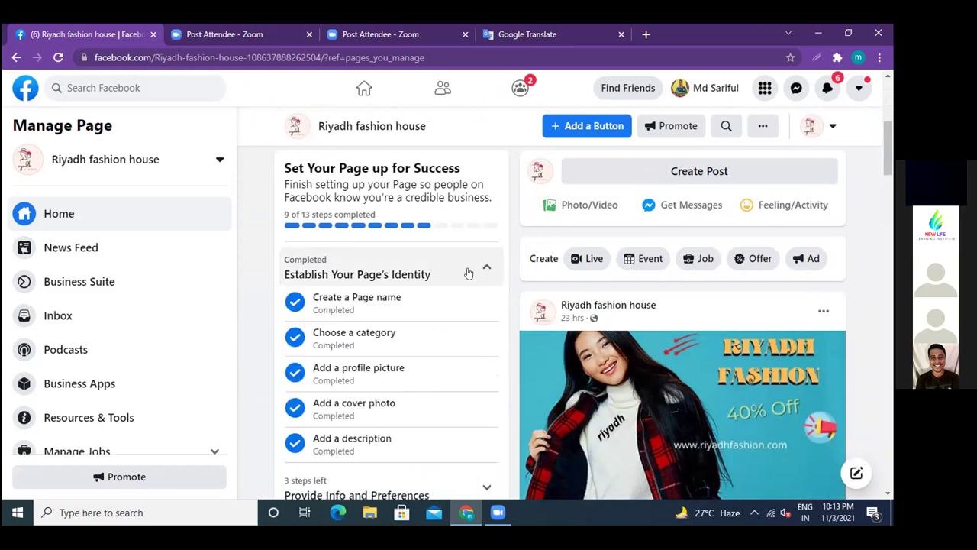
{"action": "scroll", "coordinate": [471, 290], "scroll_direction": "down", "scroll_amount": 1}
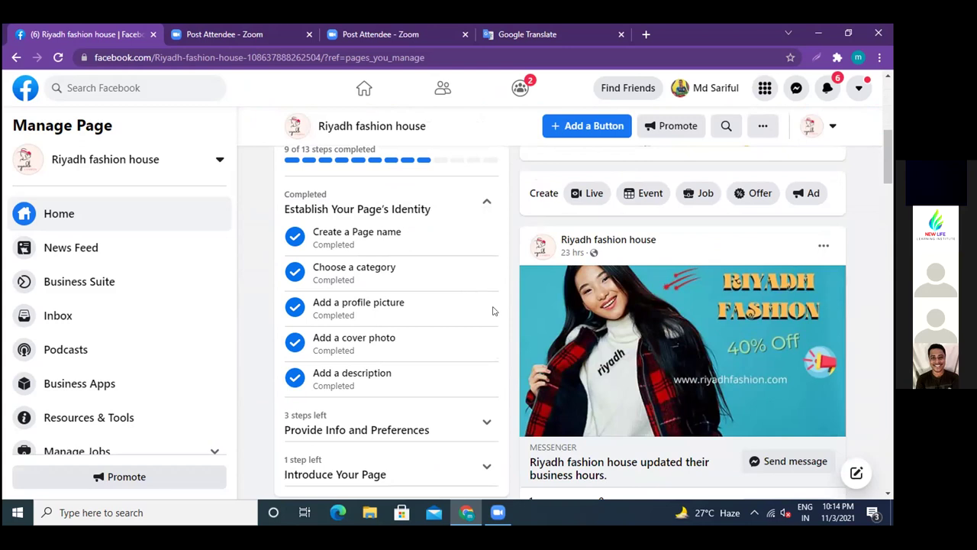
{"action": "scroll", "coordinate": [617, 338], "scroll_direction": "down", "scroll_amount": 3}
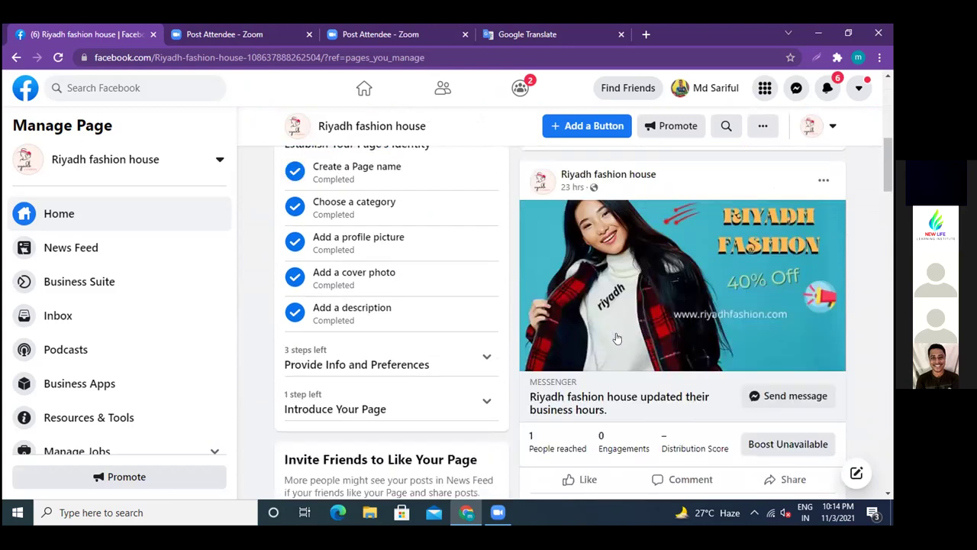
{"action": "scroll", "coordinate": [617, 338], "scroll_direction": "down", "scroll_amount": 10}
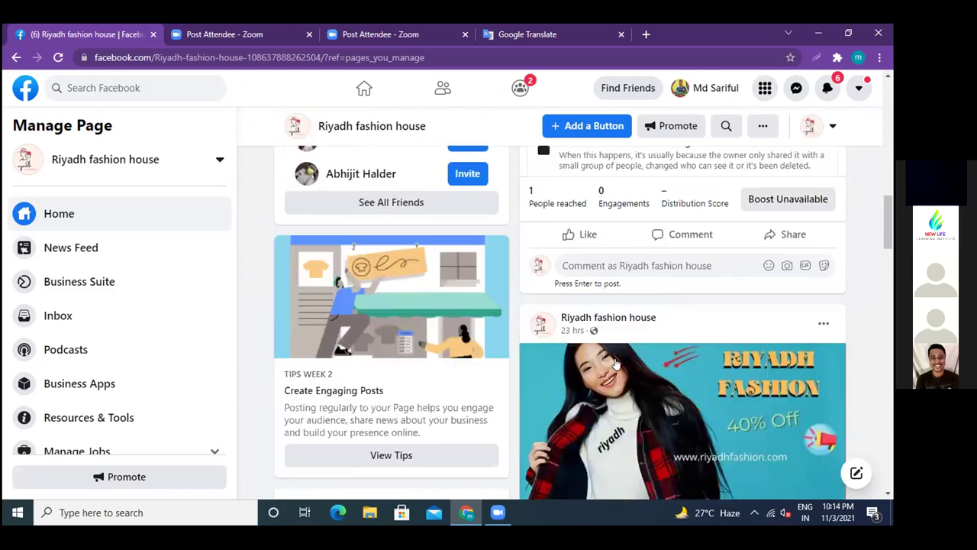
{"action": "scroll", "coordinate": [617, 364], "scroll_direction": "down", "scroll_amount": 5}
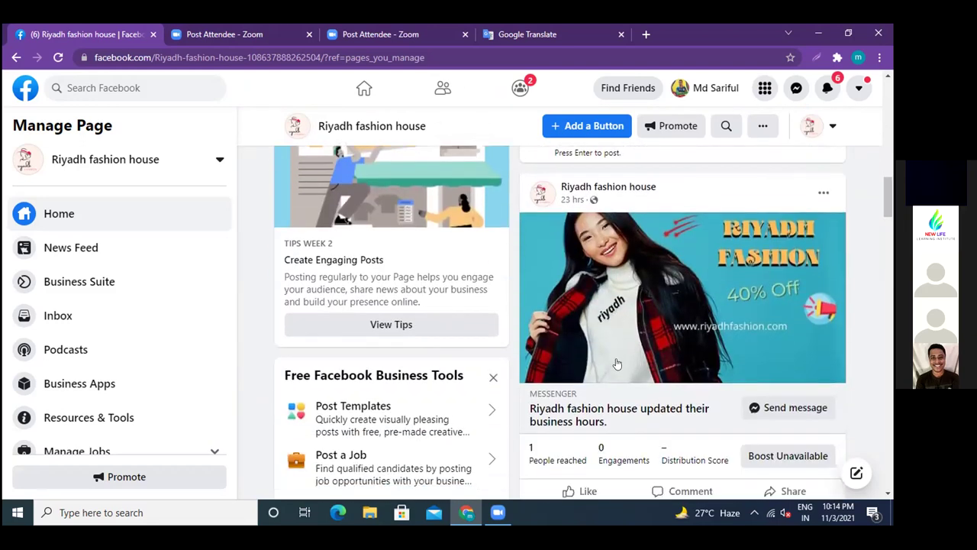
{"action": "scroll", "coordinate": [617, 363], "scroll_direction": "up", "scroll_amount": 5}
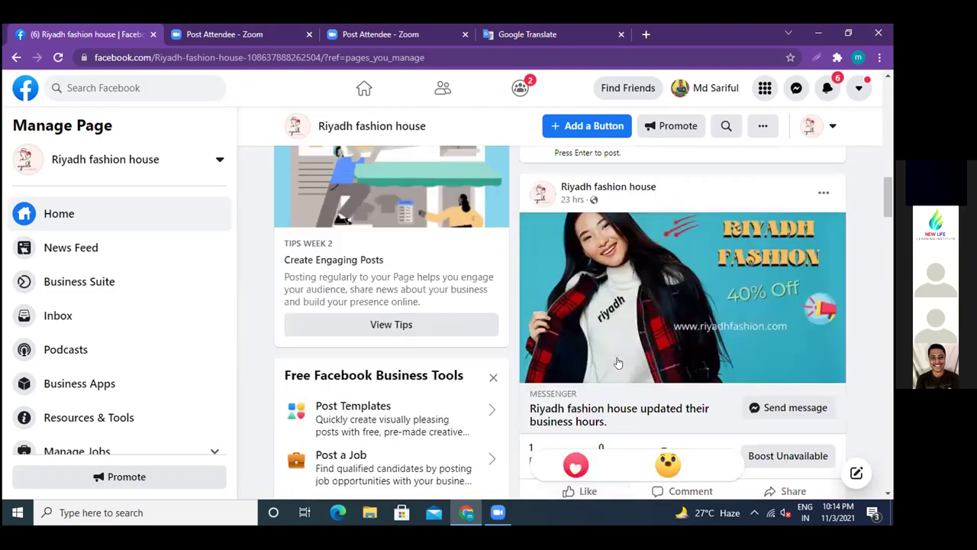
{"action": "scroll", "coordinate": [789, 244], "scroll_direction": "up", "scroll_amount": 5}
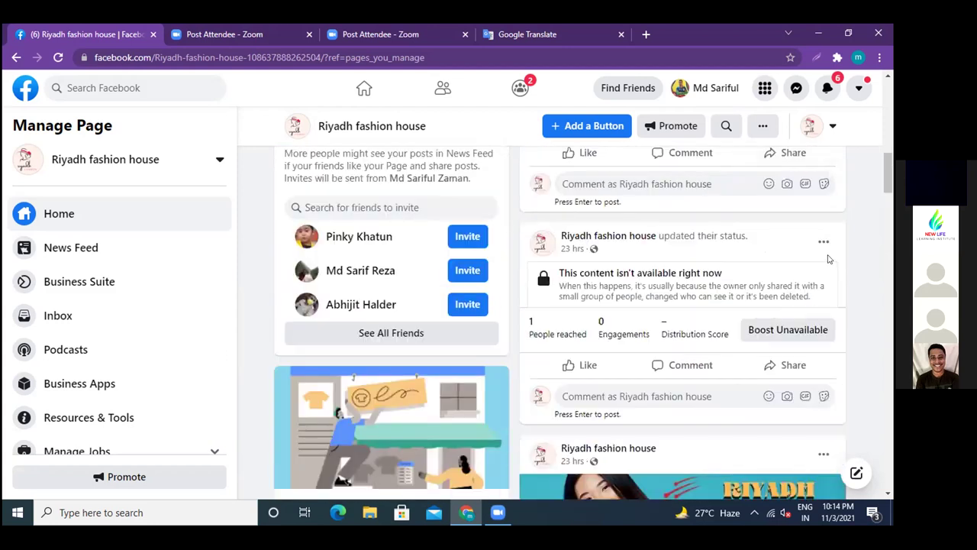
{"action": "scroll", "coordinate": [820, 273], "scroll_direction": "down", "scroll_amount": 2}
{"action": "scroll", "coordinate": [823, 200], "scroll_direction": "up", "scroll_amount": 2}
{"action": "scroll", "coordinate": [823, 306], "scroll_direction": "down", "scroll_amount": 3}
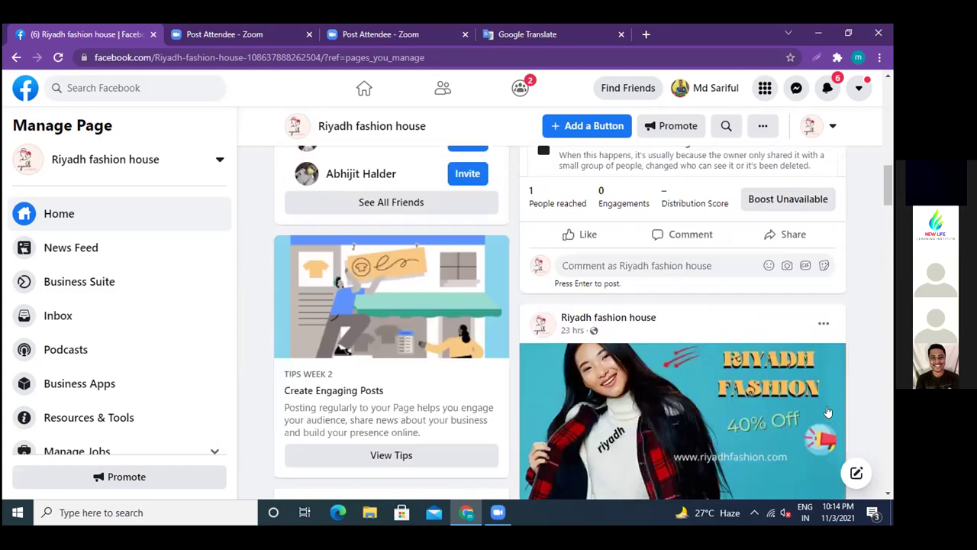
- Delete the unavailable status update from the Riyadh fashion house feed and dismiss the resulting error
{"action": "left_click", "coordinate": [823, 324]}
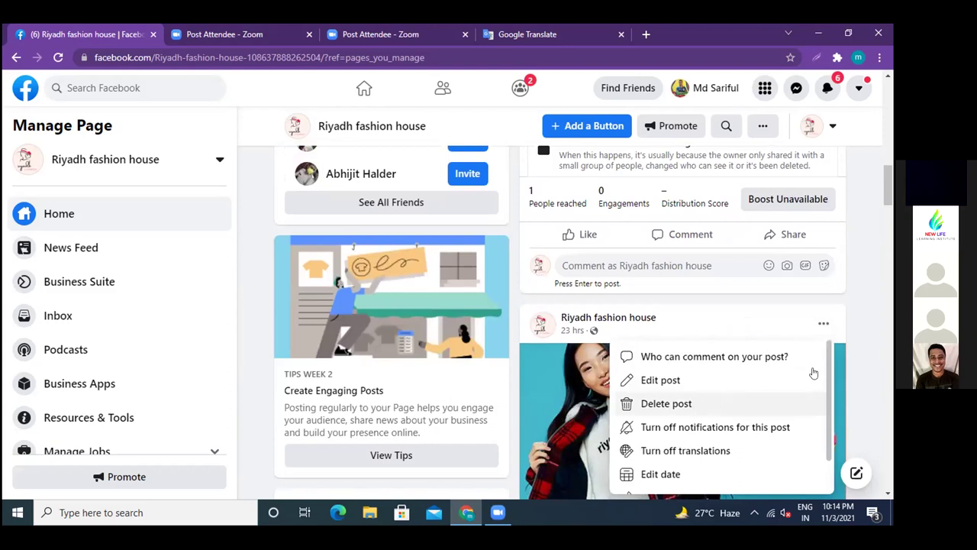
{"action": "left_click", "coordinate": [876, 310]}
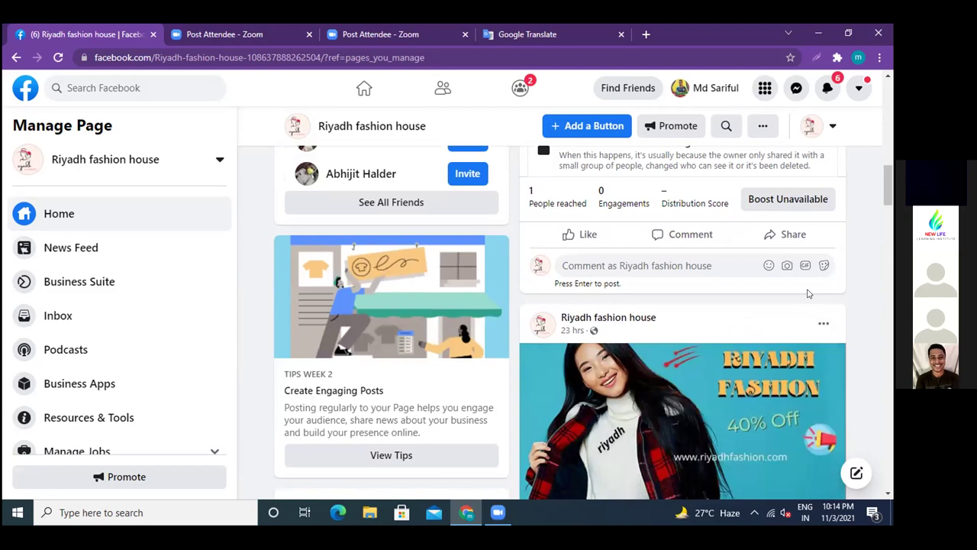
{"action": "scroll", "coordinate": [810, 294], "scroll_direction": "up", "scroll_amount": 1}
{"action": "scroll", "coordinate": [812, 207], "scroll_direction": "up", "scroll_amount": 1}
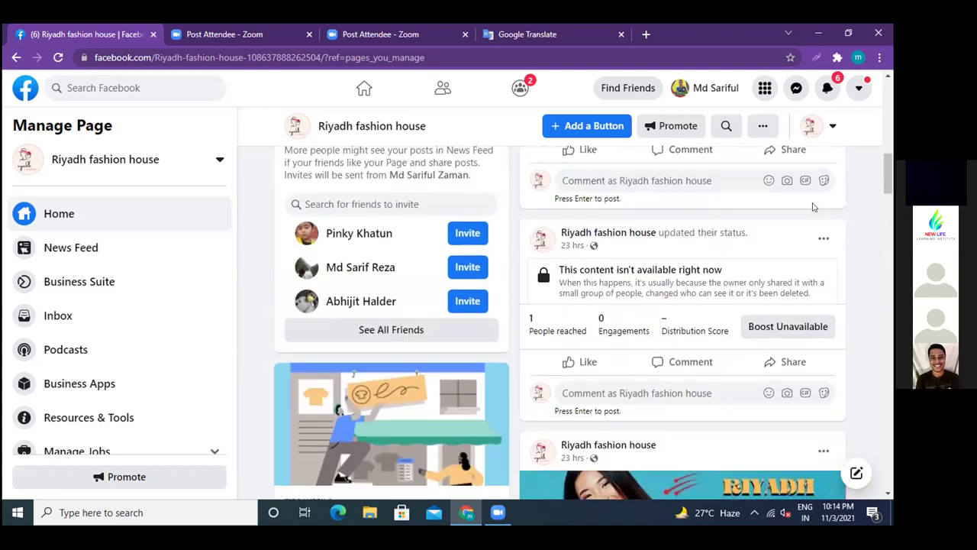
{"action": "left_click", "coordinate": [817, 242]}
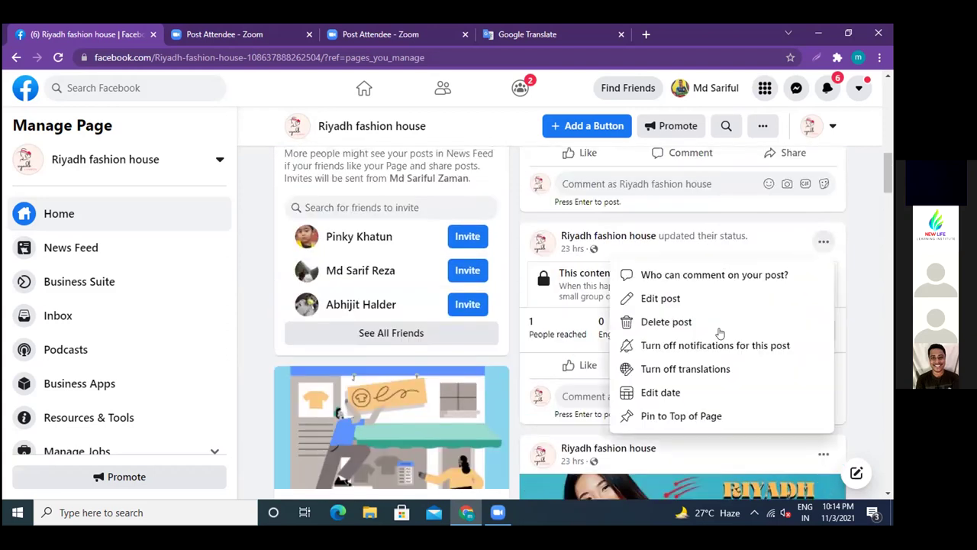
{"action": "left_click", "coordinate": [658, 322]}
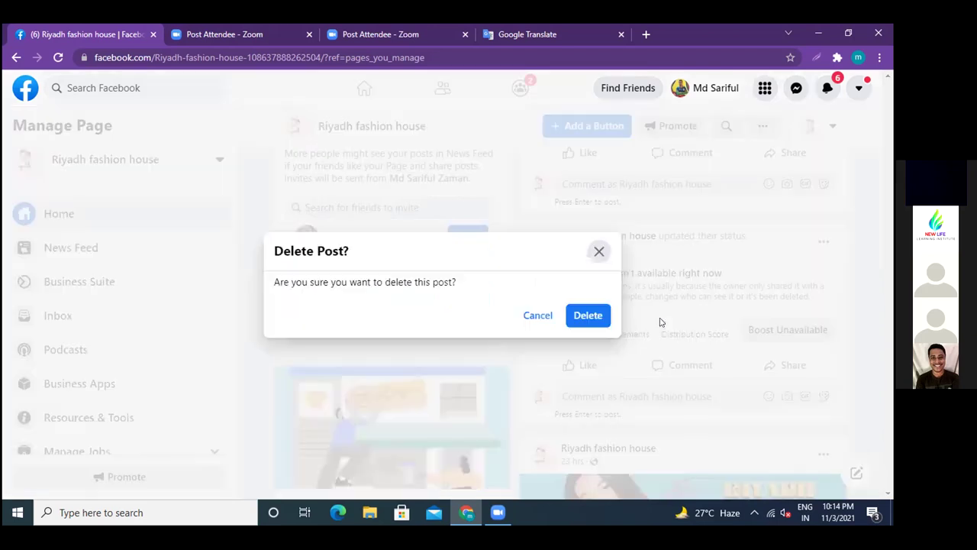
{"action": "left_click", "coordinate": [586, 315]}
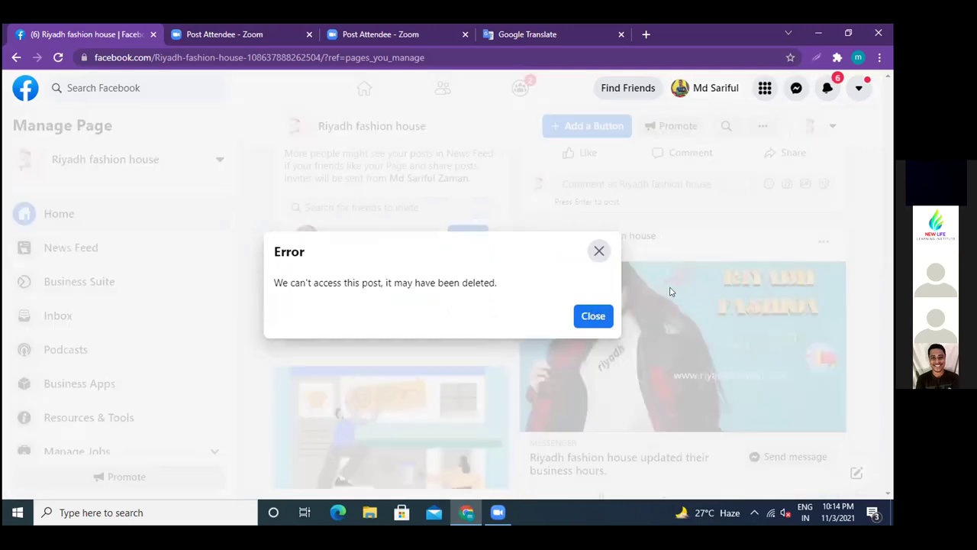
{"action": "left_click", "coordinate": [593, 316]}
{"action": "scroll", "coordinate": [640, 304], "scroll_direction": "down", "scroll_amount": 1}
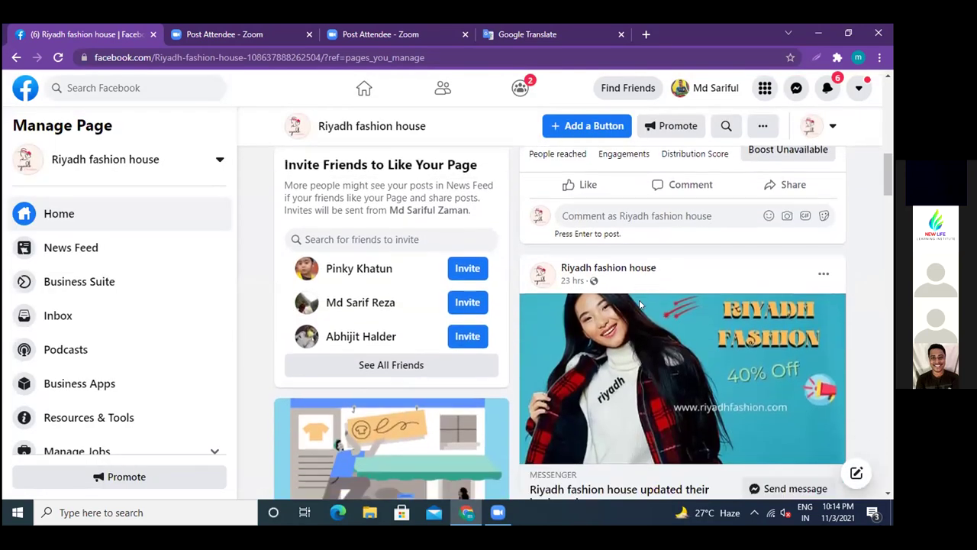
{"action": "scroll", "coordinate": [640, 304], "scroll_direction": "down", "scroll_amount": 8}
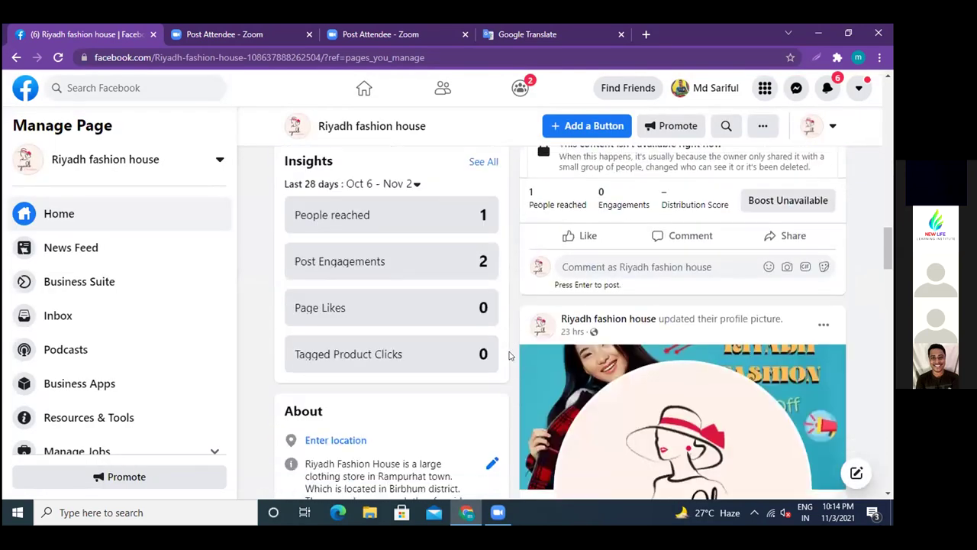
{"action": "scroll", "coordinate": [509, 356], "scroll_direction": "down", "scroll_amount": 3}
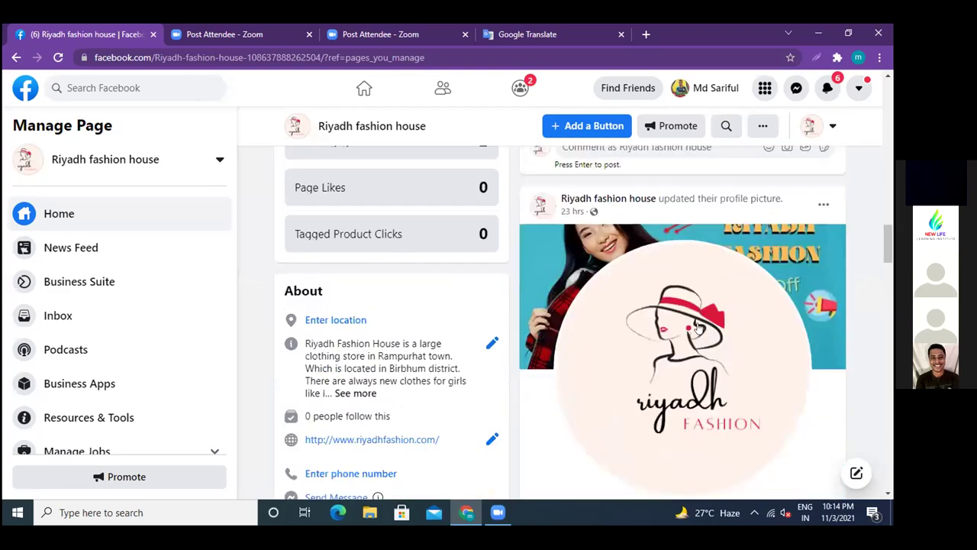
{"action": "scroll", "coordinate": [696, 327], "scroll_direction": "up", "scroll_amount": 1}
{"action": "left_click", "coordinate": [820, 270]}
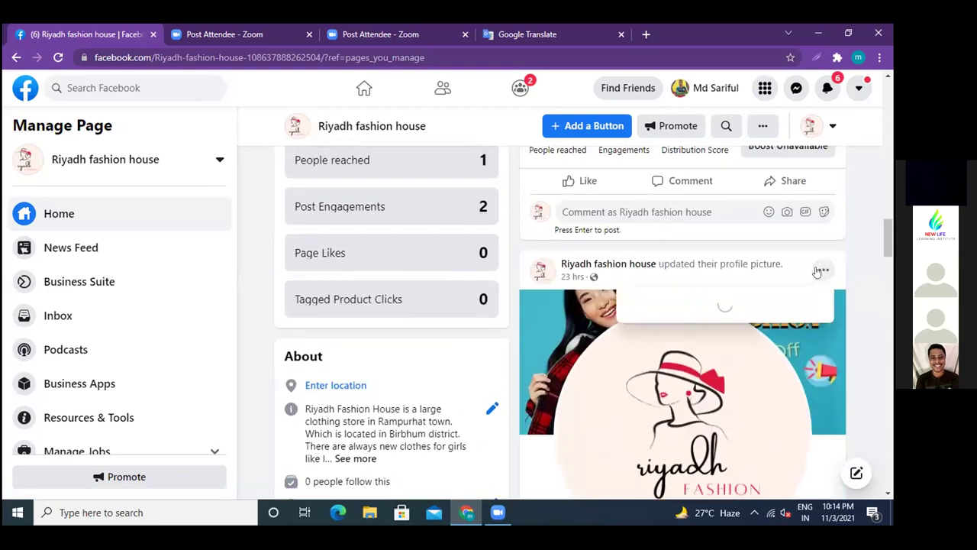
{"action": "scroll", "coordinate": [684, 351], "scroll_direction": "down", "scroll_amount": 1}
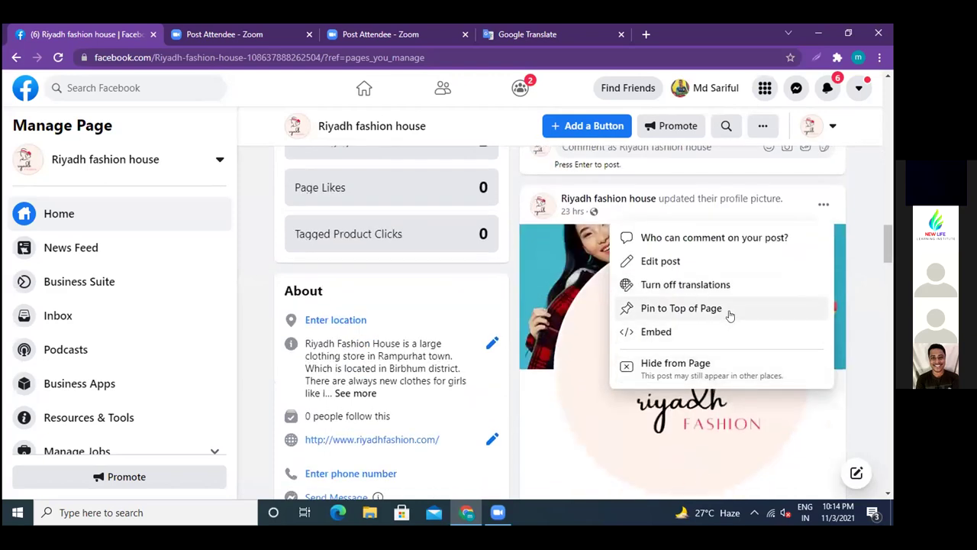
{"action": "left_click", "coordinate": [855, 285]}
{"action": "scroll", "coordinate": [634, 328], "scroll_direction": "up", "scroll_amount": 3}
{"action": "scroll", "coordinate": [527, 343], "scroll_direction": "down", "scroll_amount": 3}
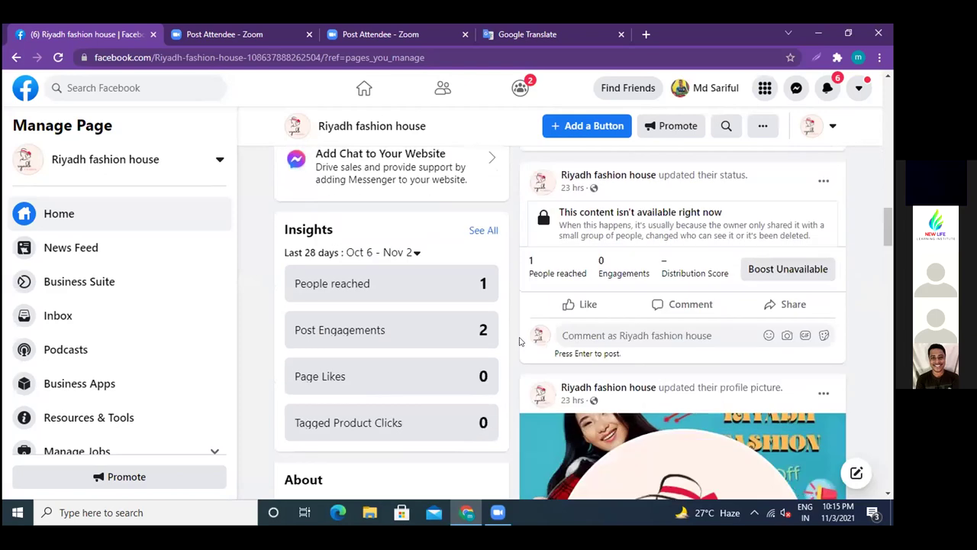
{"action": "scroll", "coordinate": [497, 321], "scroll_direction": "down", "scroll_amount": 2}
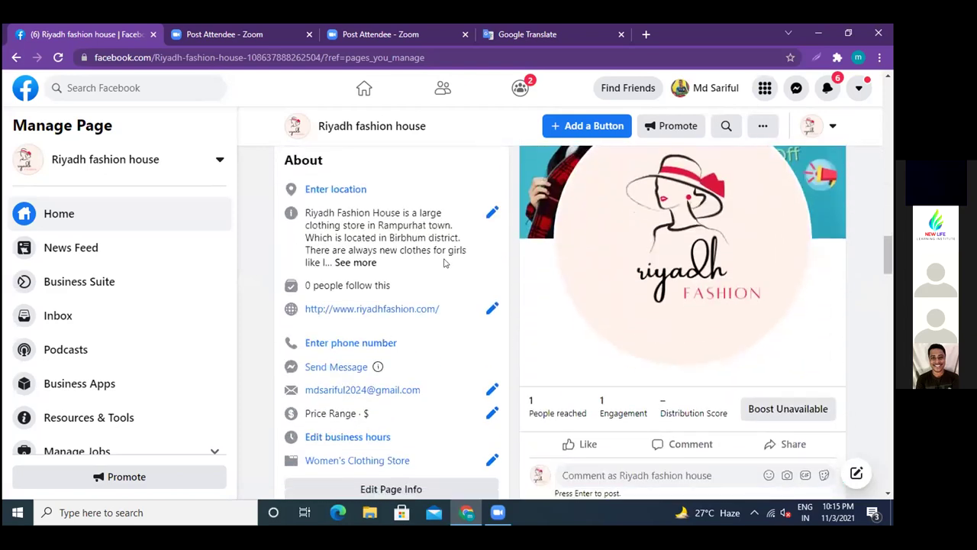
- Open the page description editor, then close it without making changes
{"action": "left_click", "coordinate": [489, 211]}
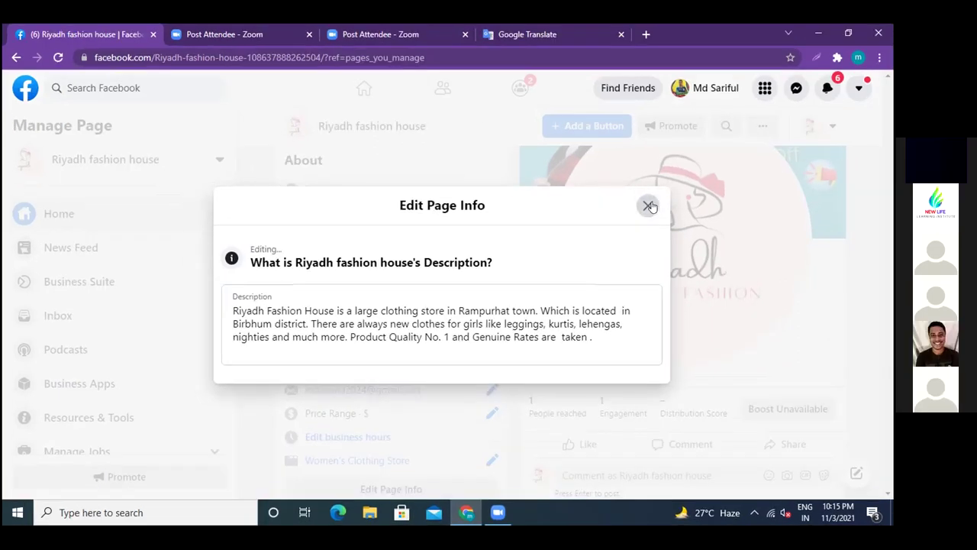
{"action": "left_click", "coordinate": [648, 206]}
{"action": "scroll", "coordinate": [412, 269], "scroll_direction": "down", "scroll_amount": 2}
{"action": "scroll", "coordinate": [412, 268], "scroll_direction": "up", "scroll_amount": 10}
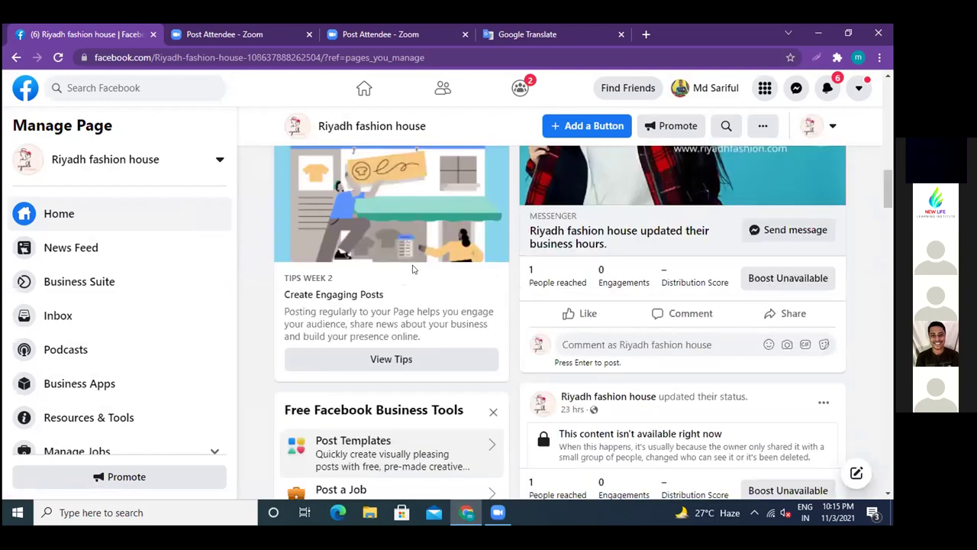
{"action": "scroll", "coordinate": [412, 269], "scroll_direction": "down", "scroll_amount": 1}
{"action": "scroll", "coordinate": [412, 268], "scroll_direction": "up", "scroll_amount": 3}
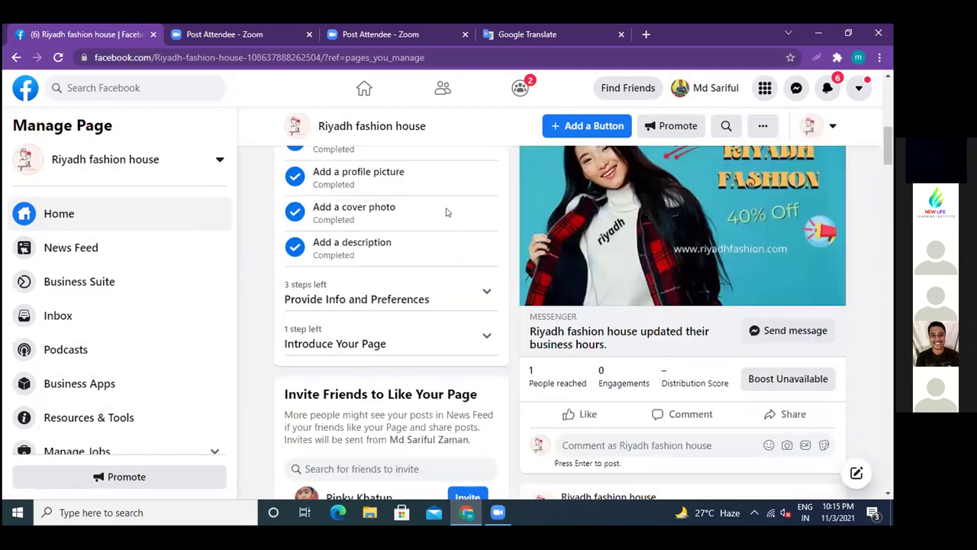
- Look over the setup checklist and the About section's website, e-mail, $ price range and category
{"action": "scroll", "coordinate": [447, 212], "scroll_direction": "up", "scroll_amount": 1}
{"action": "scroll", "coordinate": [349, 190], "scroll_direction": "up", "scroll_amount": 2}
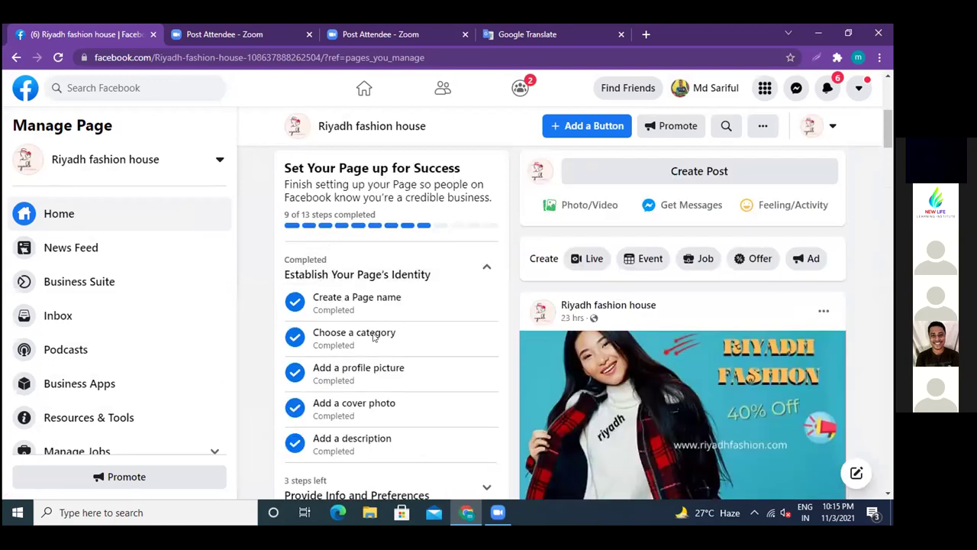
{"action": "scroll", "coordinate": [374, 337], "scroll_direction": "down", "scroll_amount": 1}
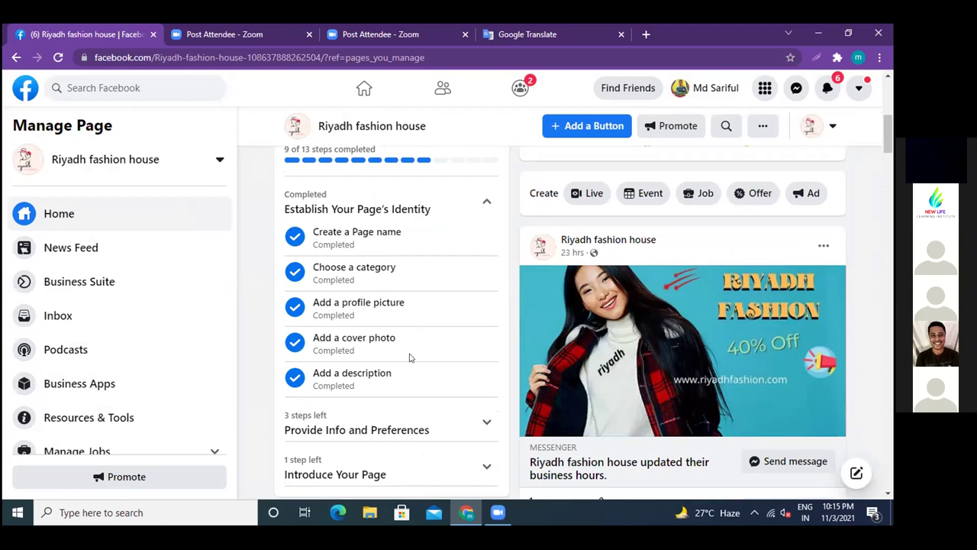
{"action": "scroll", "coordinate": [410, 358], "scroll_direction": "down", "scroll_amount": 5}
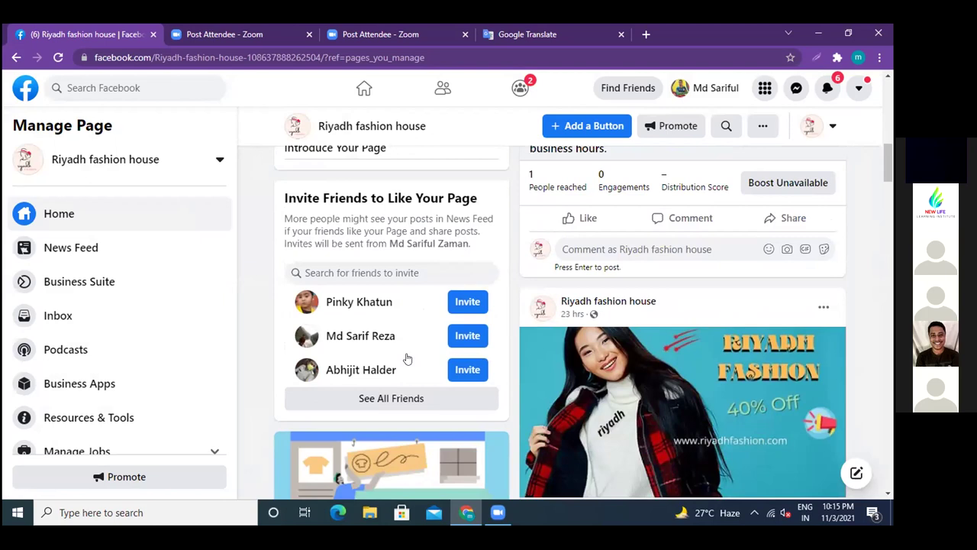
{"action": "scroll", "coordinate": [407, 357], "scroll_direction": "up", "scroll_amount": 2}
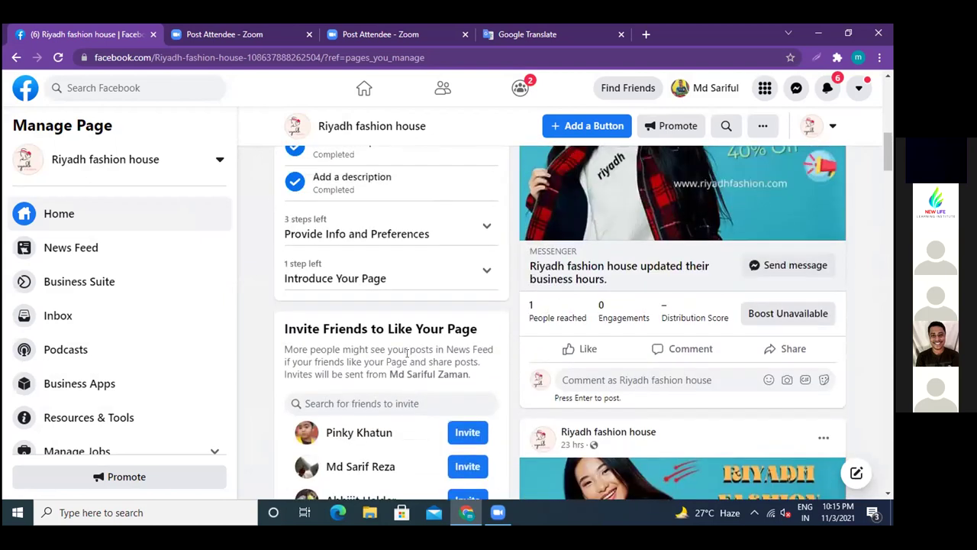
{"action": "scroll", "coordinate": [407, 353], "scroll_direction": "up", "scroll_amount": 2}
{"action": "scroll", "coordinate": [408, 356], "scroll_direction": "down", "scroll_amount": 5}
{"action": "scroll", "coordinate": [410, 357], "scroll_direction": "down", "scroll_amount": 10}
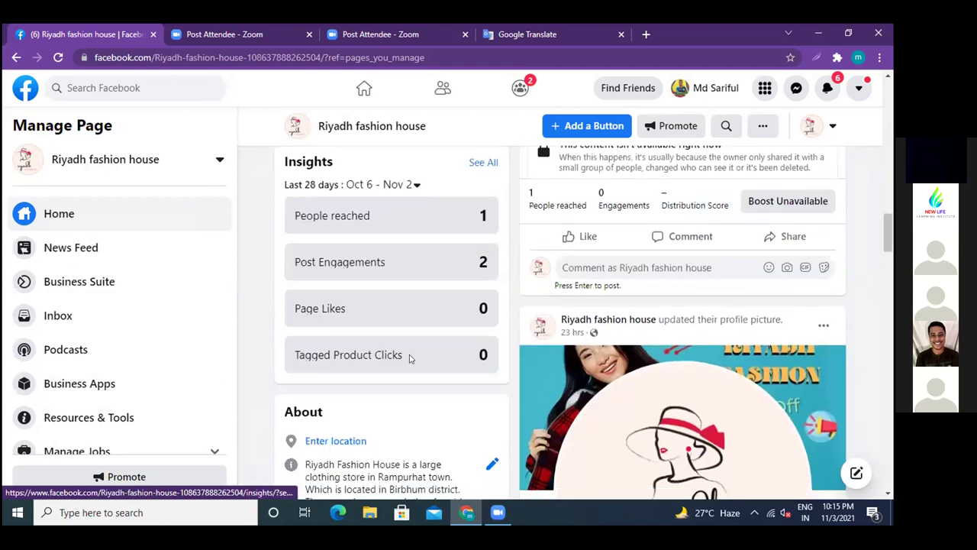
{"action": "scroll", "coordinate": [409, 357], "scroll_direction": "down", "scroll_amount": 3}
{"action": "scroll", "coordinate": [383, 313], "scroll_direction": "down", "scroll_amount": 4}
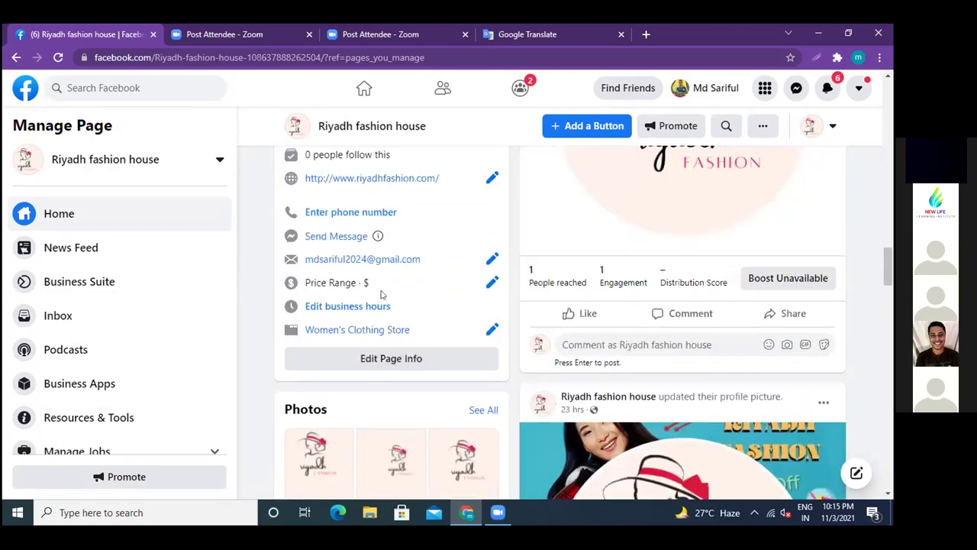
- Set Monday's business hours from 9:00 AM to 8:00 PM
{"action": "left_click", "coordinate": [347, 308]}
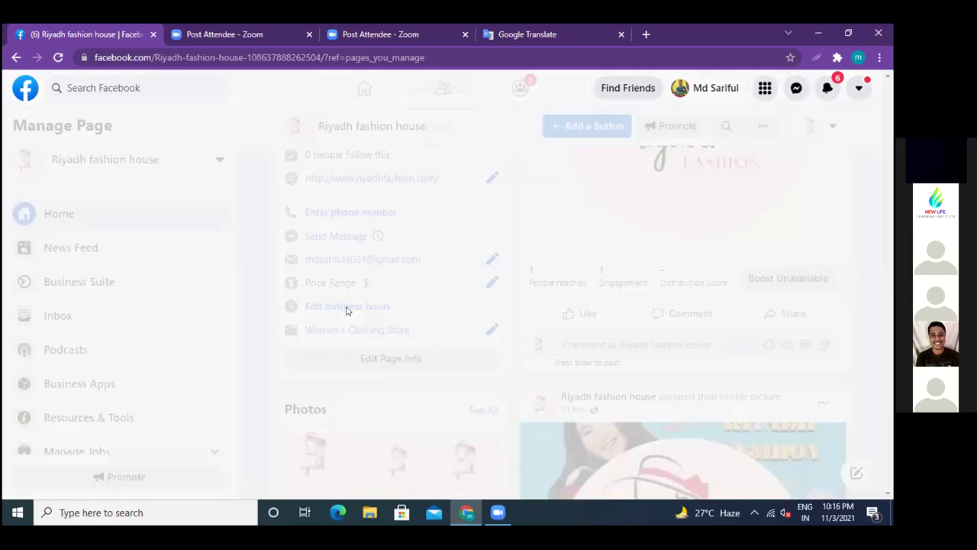
{"action": "left_click", "coordinate": [405, 356]}
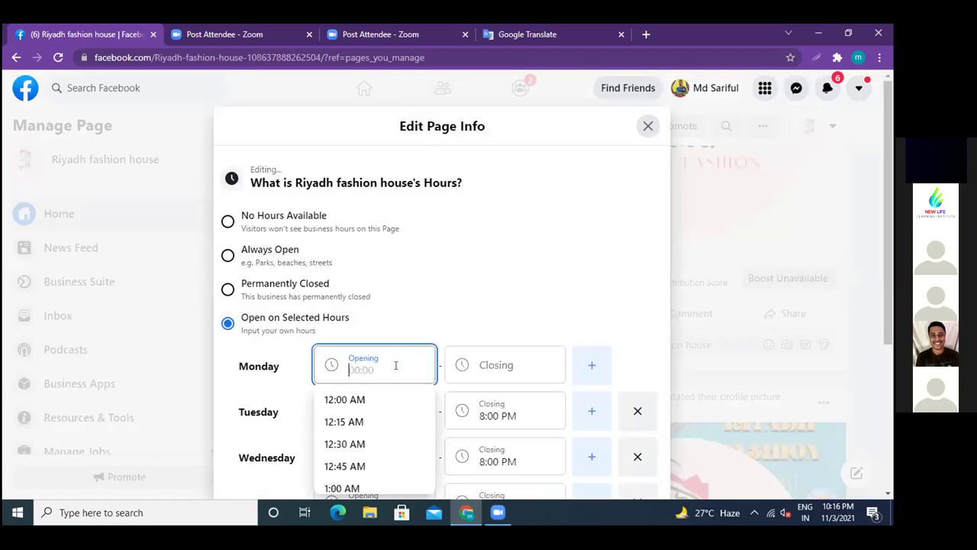
{"action": "scroll", "coordinate": [395, 365], "scroll_direction": "down", "scroll_amount": 1}
{"action": "type", "text": "9"}
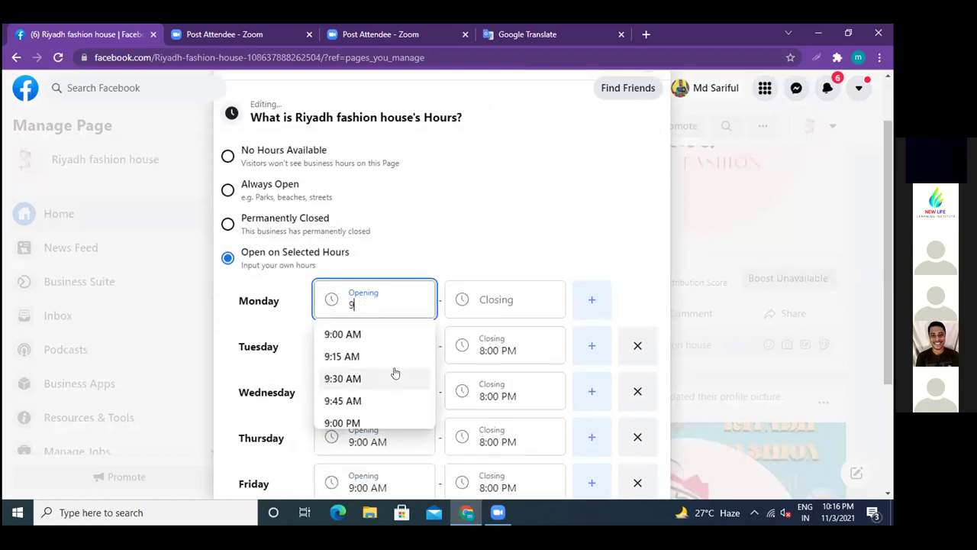
{"action": "left_click", "coordinate": [349, 334]}
{"action": "left_click", "coordinate": [504, 297]}
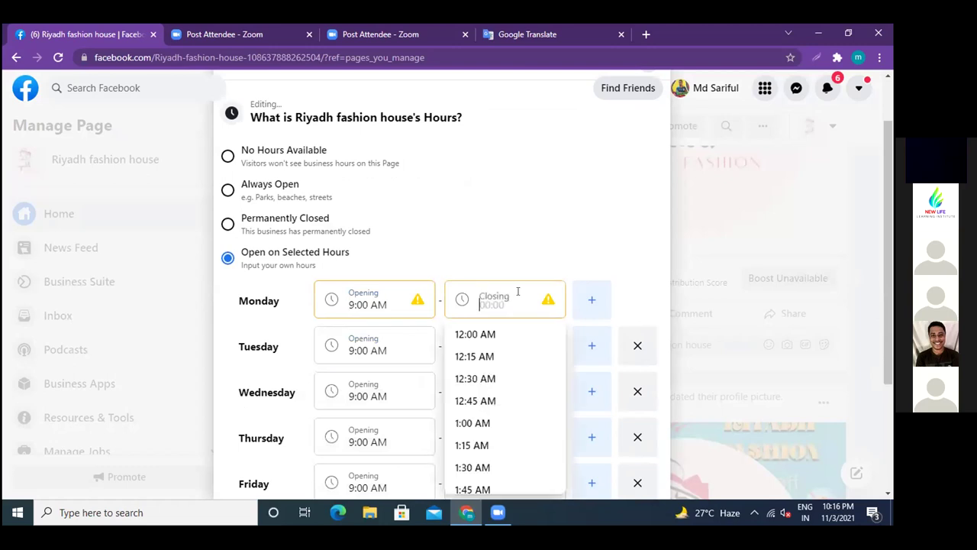
{"action": "type", "text": "8"}
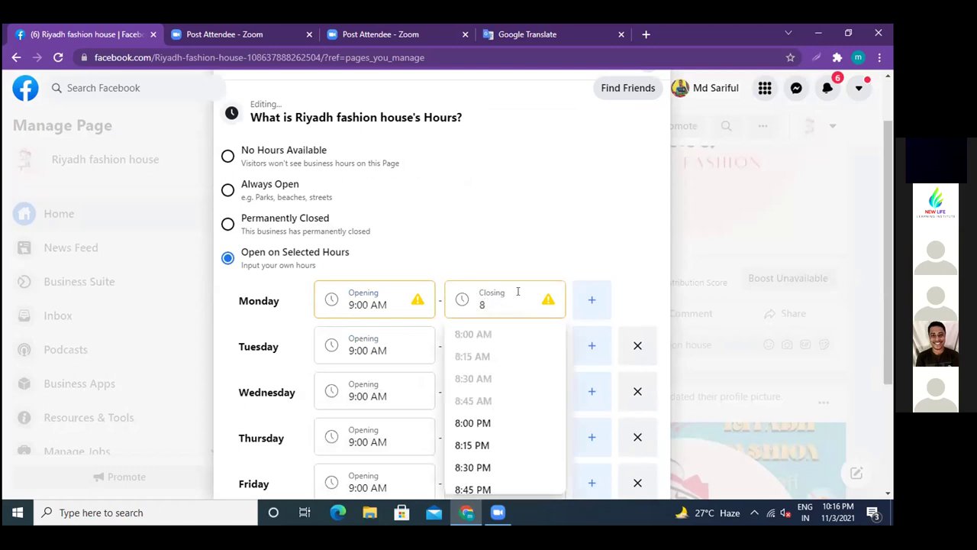
{"action": "scroll", "coordinate": [518, 291], "scroll_direction": "down", "scroll_amount": 2}
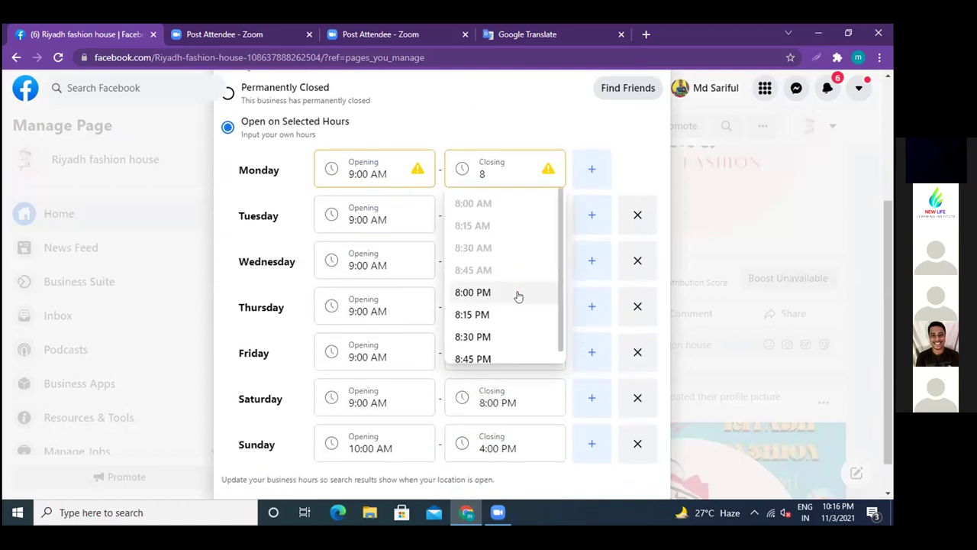
{"action": "left_click", "coordinate": [500, 293]}
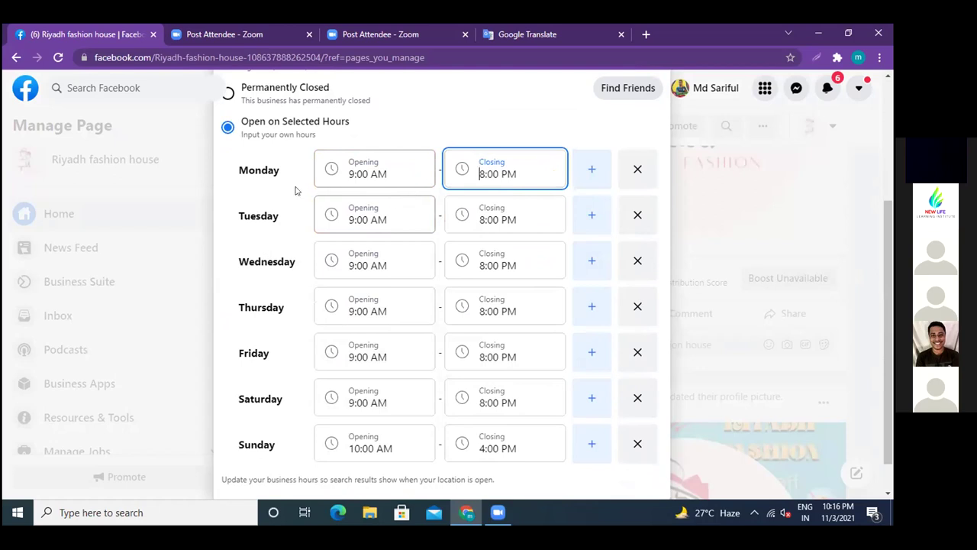
- Add a second empty Monday time slot, then go back to Pages You Manage
{"action": "left_click", "coordinate": [585, 172]}
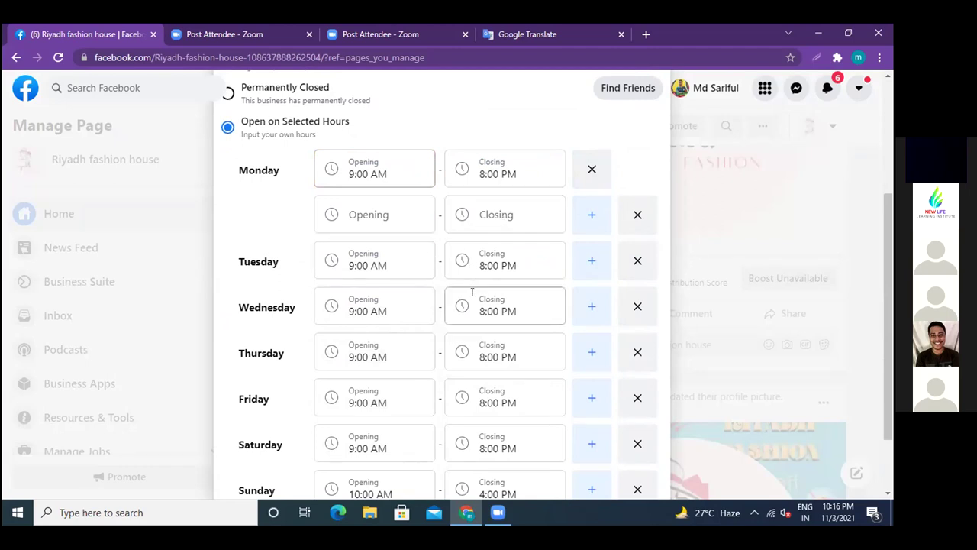
{"action": "scroll", "coordinate": [472, 291], "scroll_direction": "down", "scroll_amount": 2}
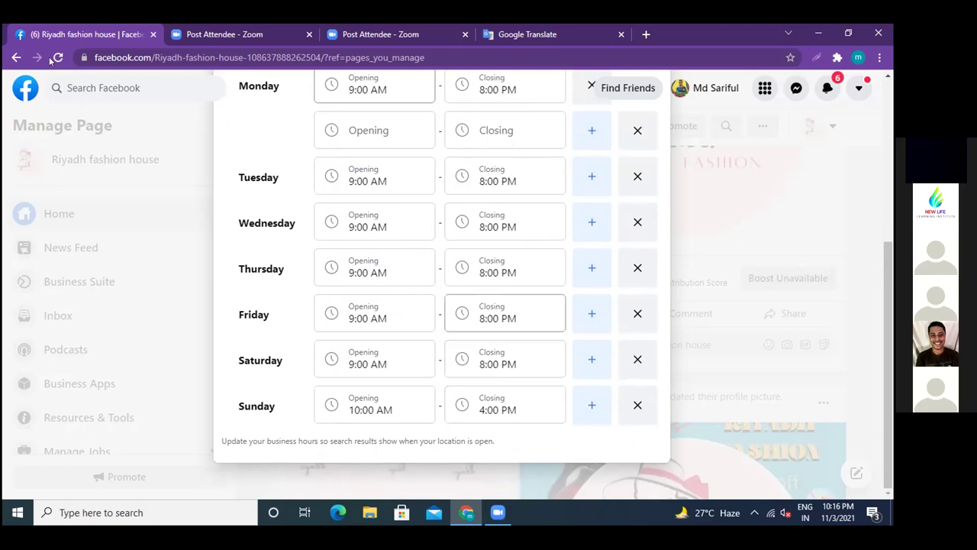
{"action": "left_click", "coordinate": [14, 58]}
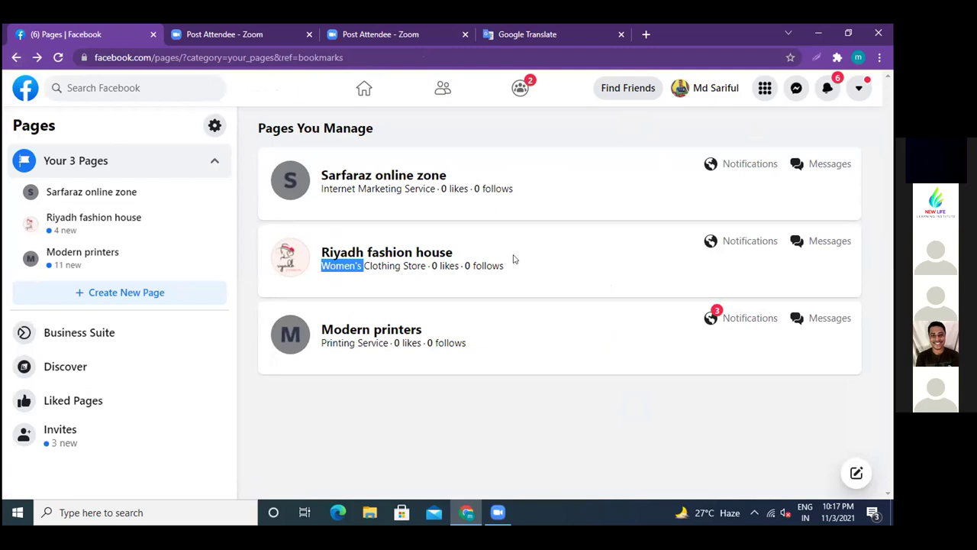
- Open the Riyadh fashion house page from the Pages sidebar and browse its home page
{"action": "left_click", "coordinate": [127, 219]}
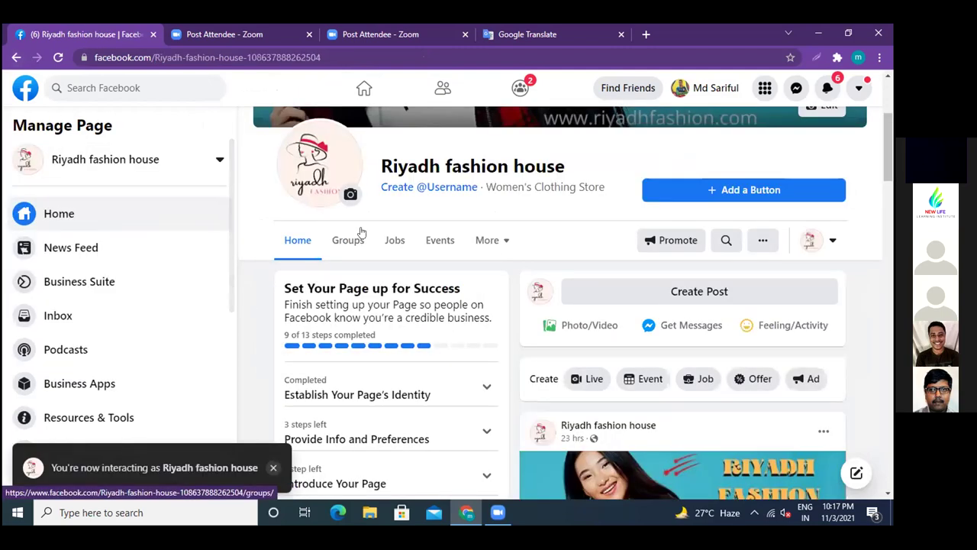
{"action": "scroll", "coordinate": [364, 232], "scroll_direction": "down", "scroll_amount": 3}
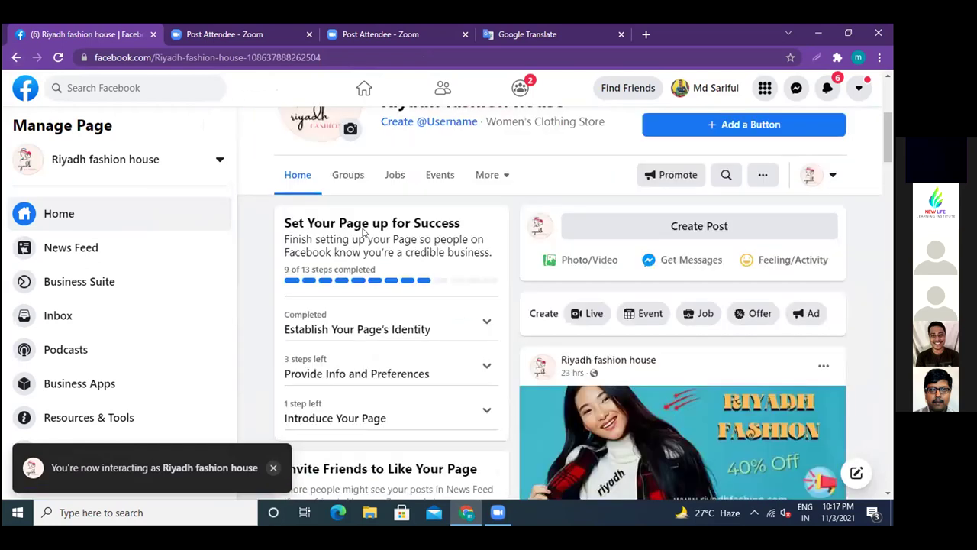
{"action": "scroll", "coordinate": [365, 233], "scroll_direction": "down", "scroll_amount": 5}
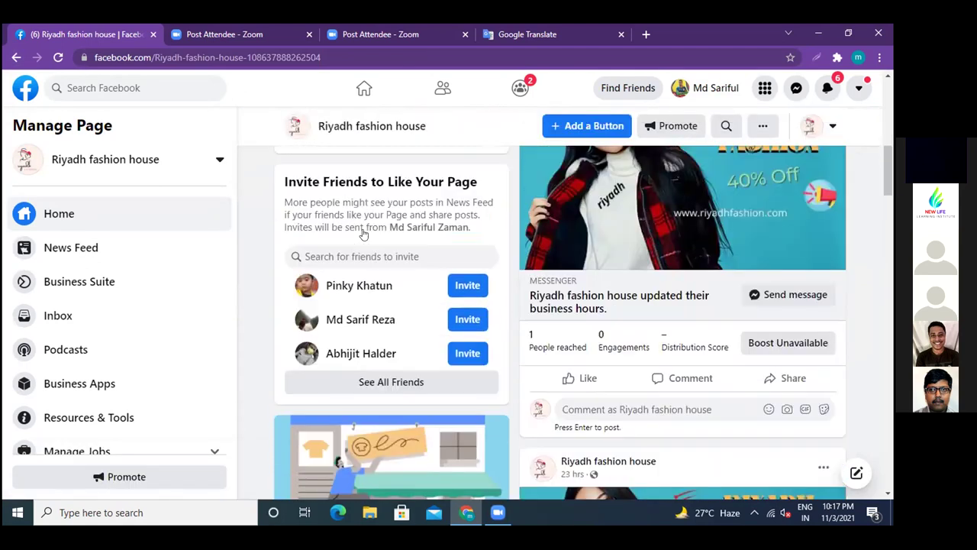
{"action": "scroll", "coordinate": [364, 233], "scroll_direction": "up", "scroll_amount": 3}
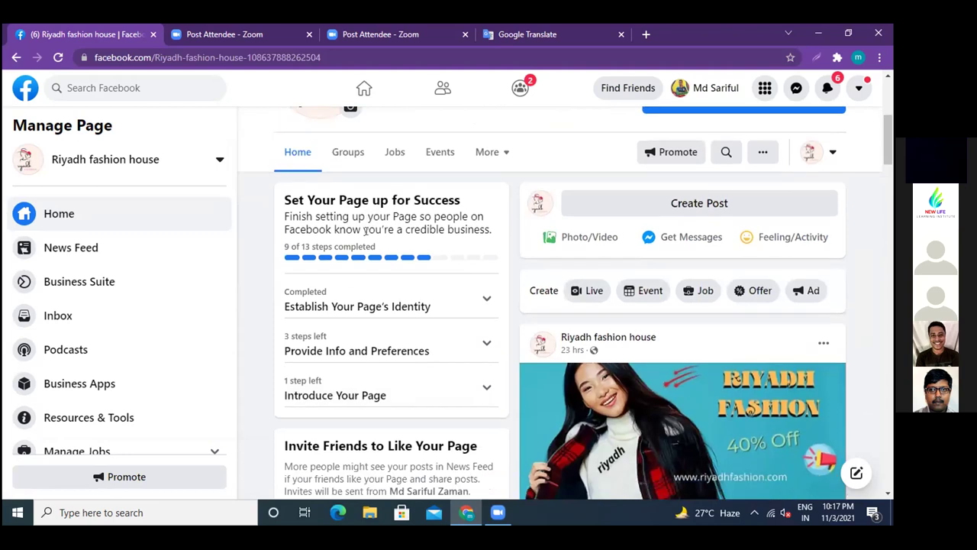
{"action": "scroll", "coordinate": [366, 231], "scroll_direction": "down", "scroll_amount": 3}
{"action": "scroll", "coordinate": [370, 236], "scroll_direction": "down", "scroll_amount": 4}
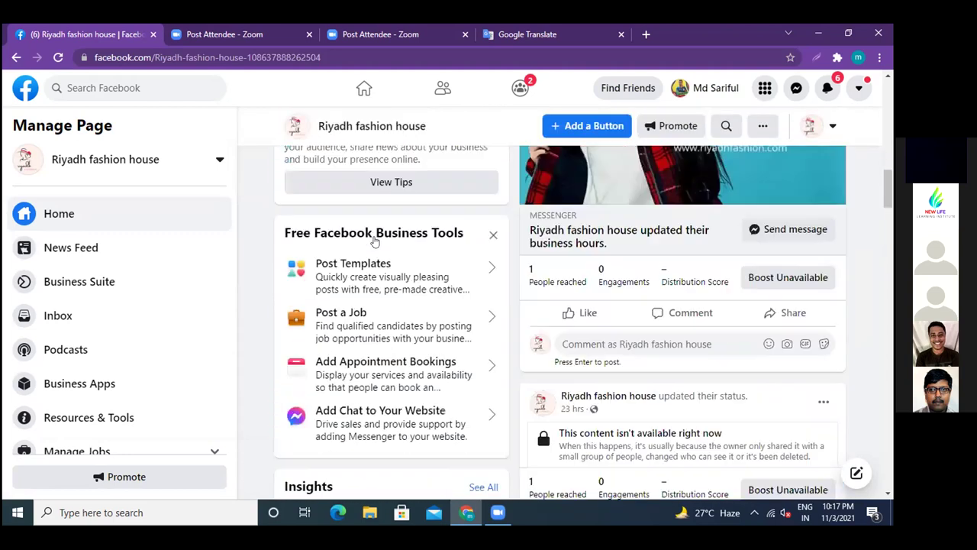
{"action": "scroll", "coordinate": [374, 241], "scroll_direction": "down", "scroll_amount": 5}
{"action": "scroll", "coordinate": [374, 239], "scroll_direction": "down", "scroll_amount": 2}
{"action": "scroll", "coordinate": [374, 239], "scroll_direction": "down", "scroll_amount": 3}
{"action": "scroll", "coordinate": [374, 239], "scroll_direction": "up", "scroll_amount": 7}
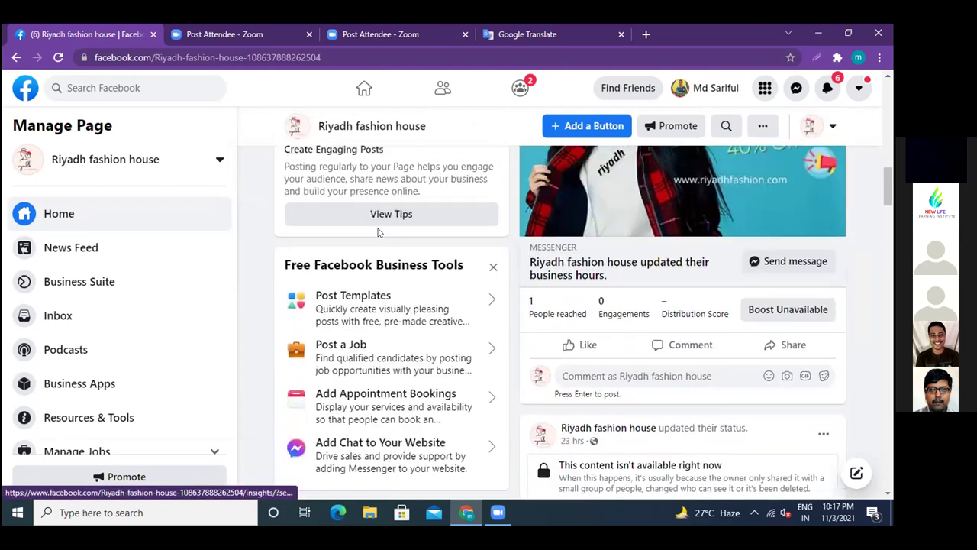
{"action": "scroll", "coordinate": [377, 232], "scroll_direction": "up", "scroll_amount": 6}
{"action": "scroll", "coordinate": [413, 300], "scroll_direction": "down", "scroll_amount": 2}
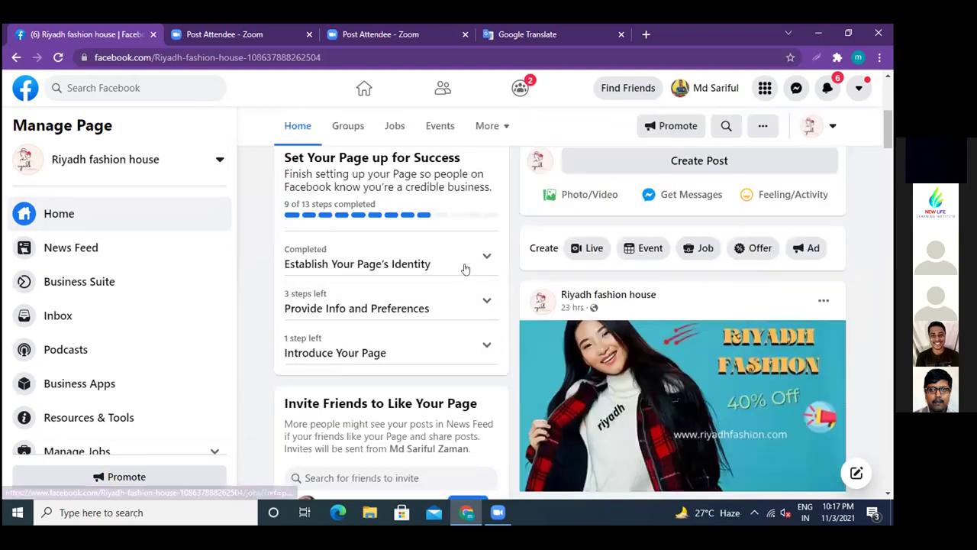
- Expand and collapse the 'Establish Your Page's Identity' checklist, then look over the page again
{"action": "left_click", "coordinate": [397, 264]}
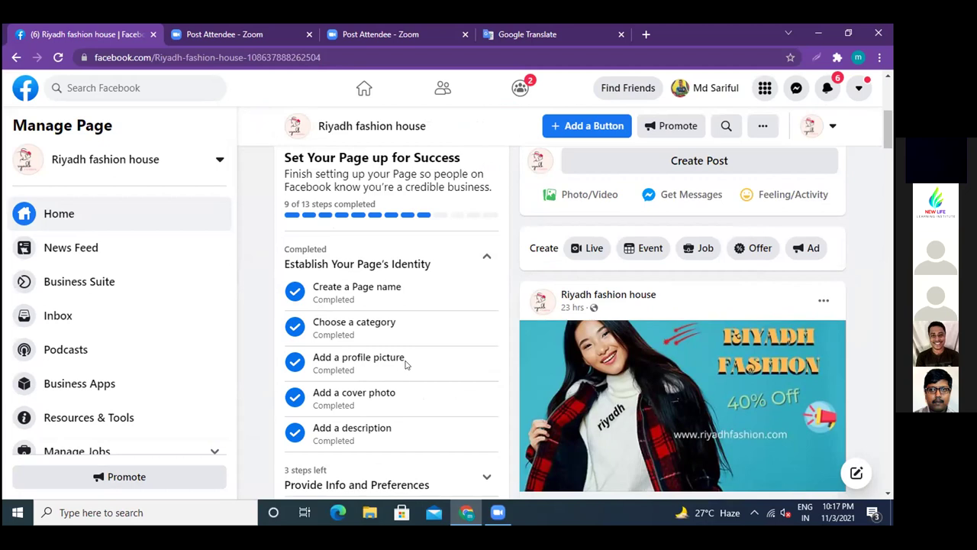
{"action": "left_click", "coordinate": [486, 260]}
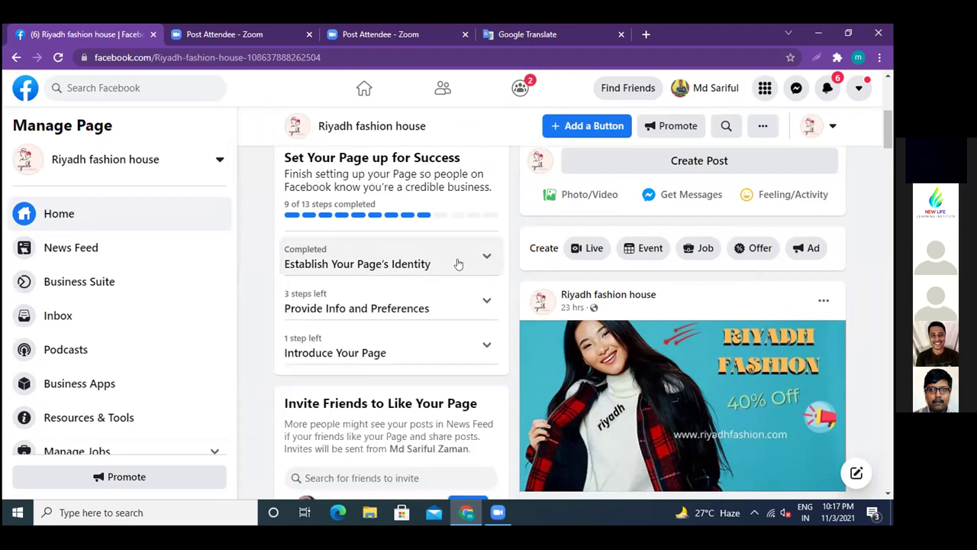
{"action": "scroll", "coordinate": [459, 264], "scroll_direction": "down", "scroll_amount": 3}
{"action": "scroll", "coordinate": [459, 264], "scroll_direction": "down", "scroll_amount": 3}
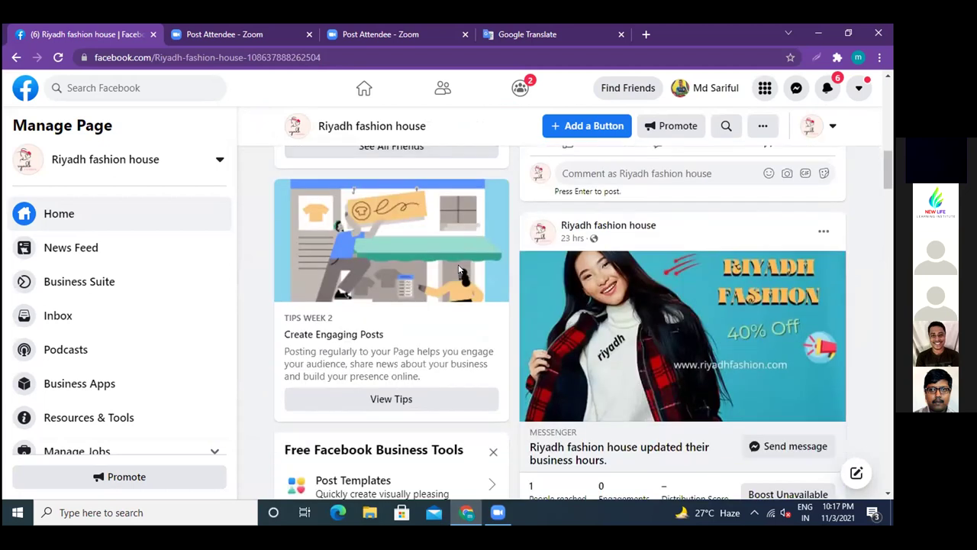
{"action": "scroll", "coordinate": [455, 273], "scroll_direction": "down", "scroll_amount": 3}
{"action": "scroll", "coordinate": [456, 273], "scroll_direction": "up", "scroll_amount": 3}
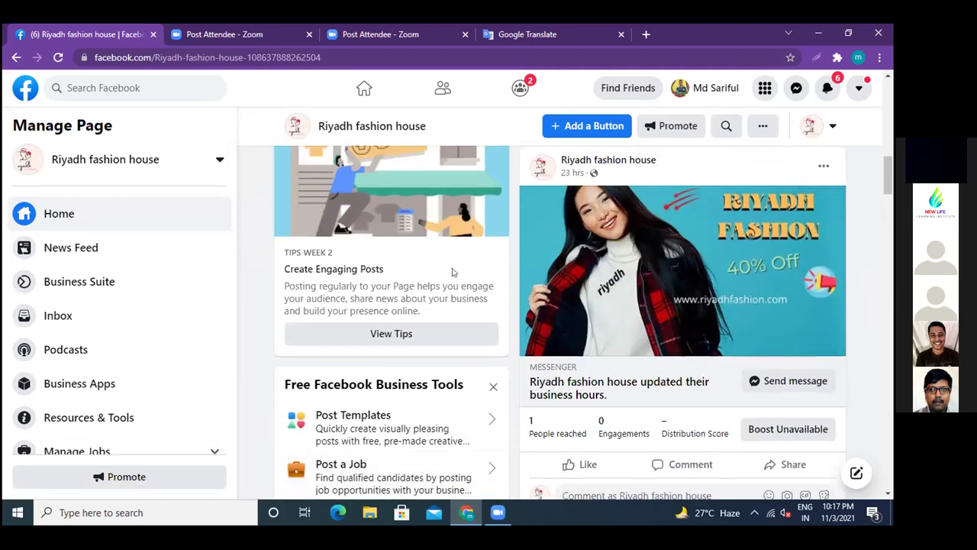
{"action": "scroll", "coordinate": [450, 273], "scroll_direction": "up", "scroll_amount": 3}
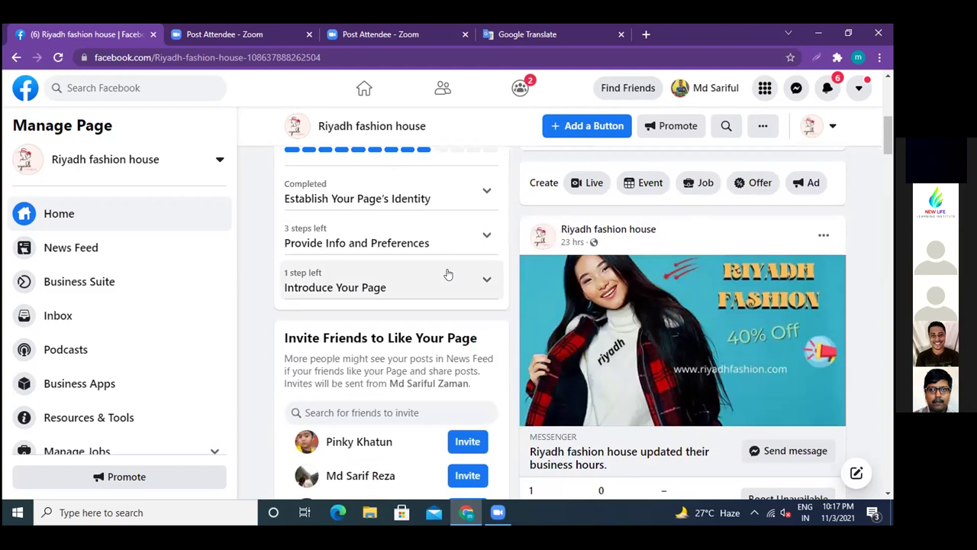
{"action": "scroll", "coordinate": [448, 274], "scroll_direction": "up", "scroll_amount": 5}
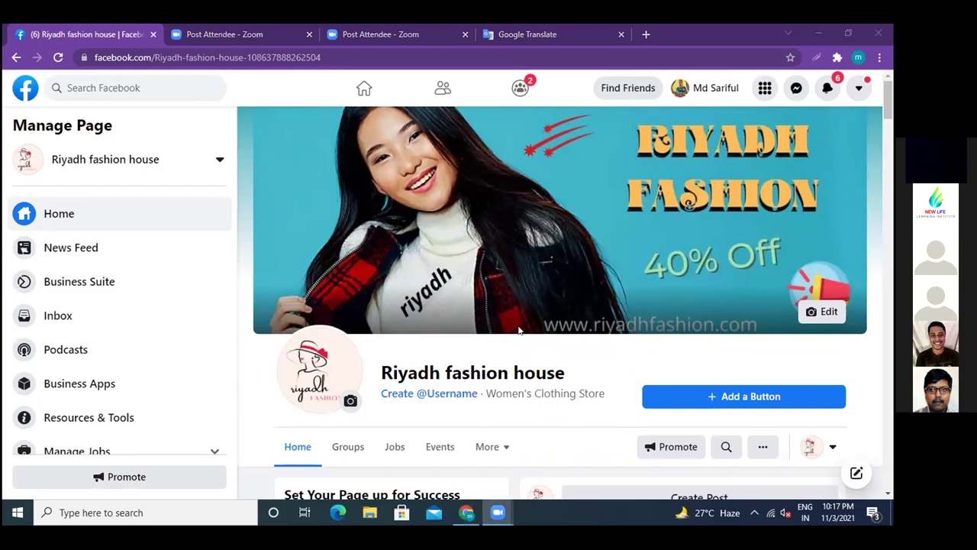
{"action": "left_click", "coordinate": [499, 298]}
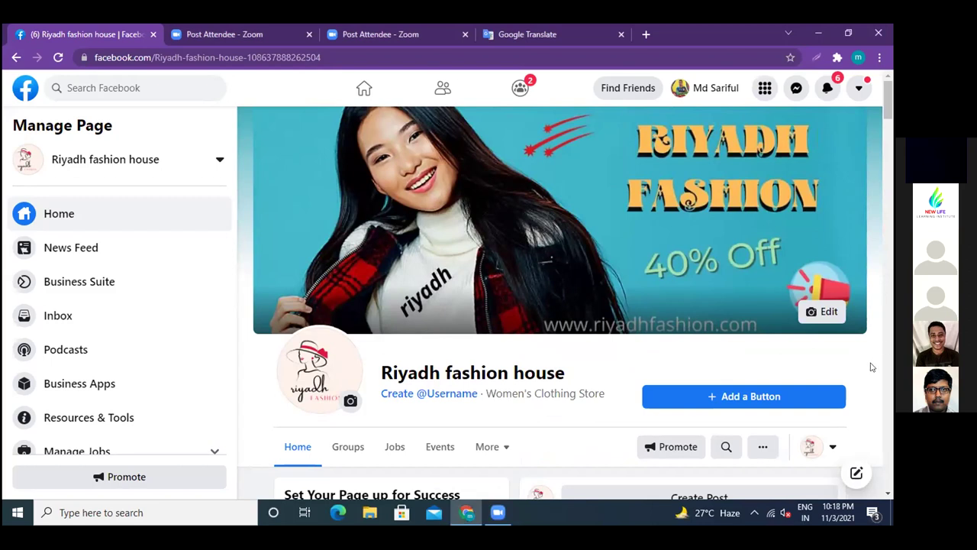
{"action": "scroll", "coordinate": [867, 365], "scroll_direction": "down", "scroll_amount": 2}
{"action": "scroll", "coordinate": [866, 365], "scroll_direction": "down", "scroll_amount": 2}
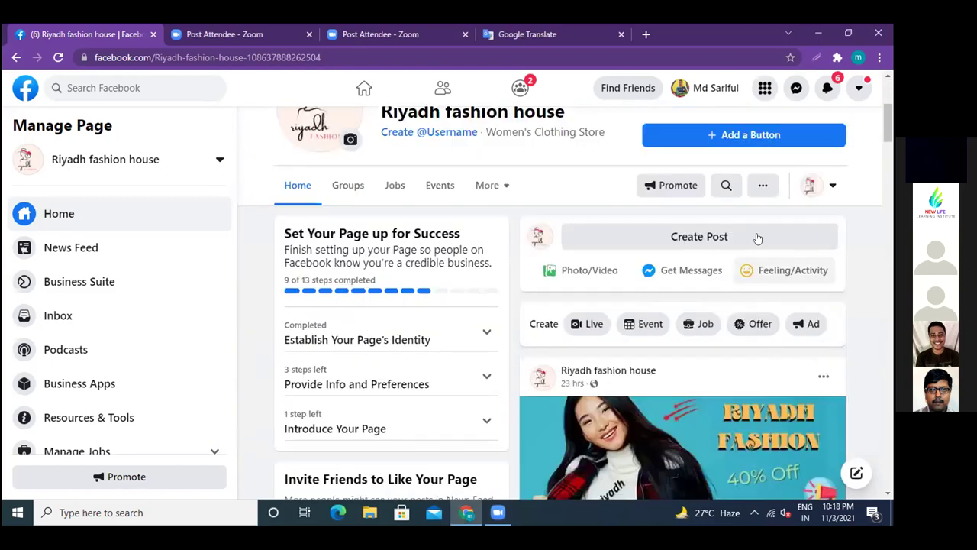
{"action": "left_click", "coordinate": [762, 187]}
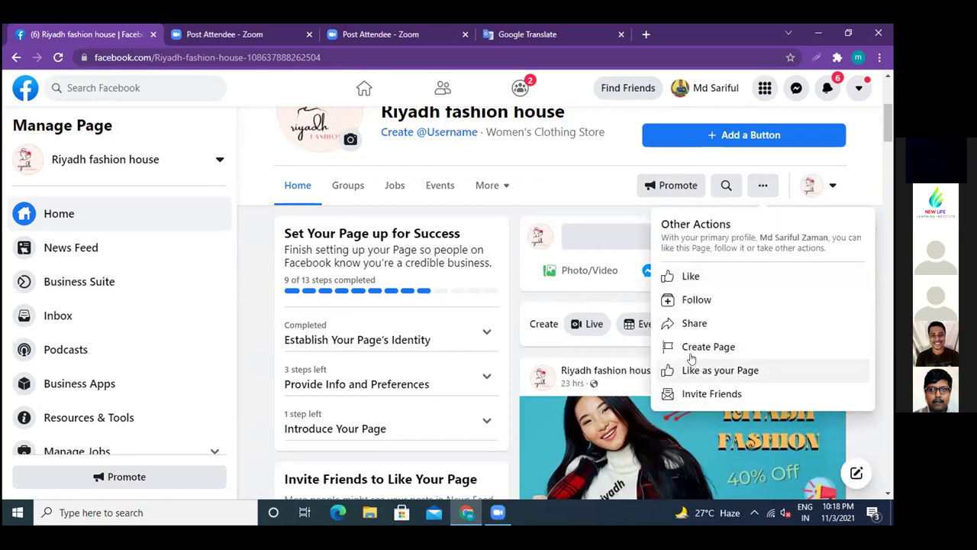
{"action": "left_click", "coordinate": [864, 186]}
{"action": "scroll", "coordinate": [269, 336], "scroll_direction": "up", "scroll_amount": 3}
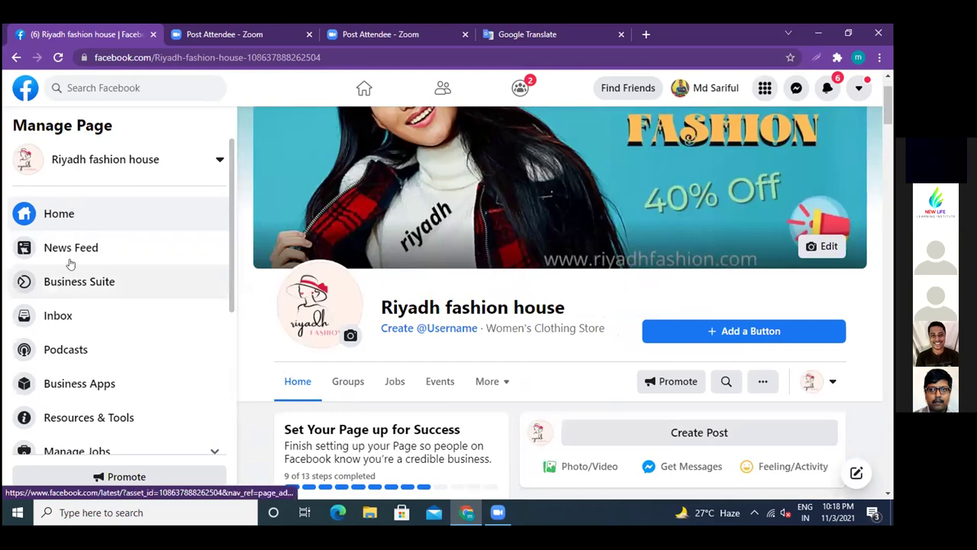
{"action": "scroll", "coordinate": [71, 312], "scroll_direction": "down", "scroll_amount": 3}
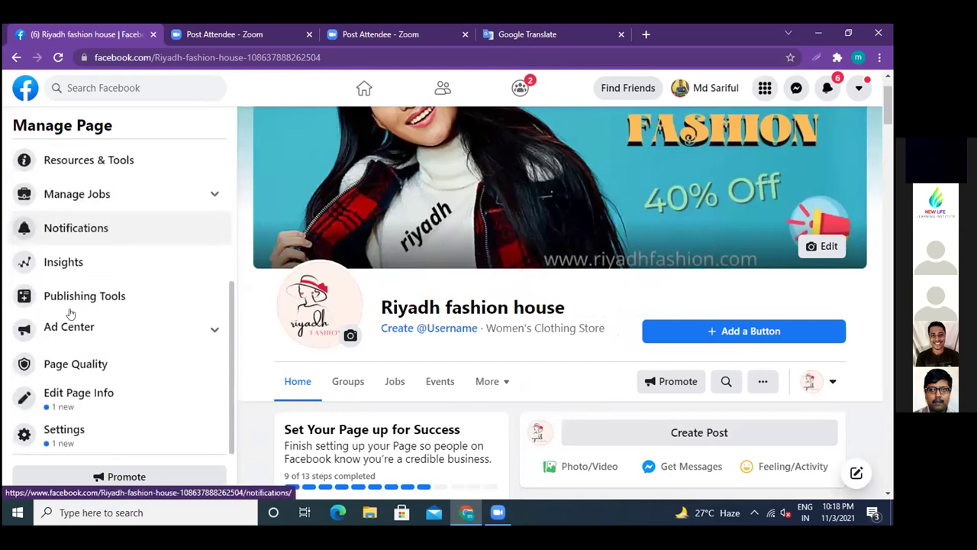
{"action": "scroll", "coordinate": [69, 313], "scroll_direction": "up", "scroll_amount": 2}
{"action": "scroll", "coordinate": [257, 323], "scroll_direction": "up", "scroll_amount": 2}
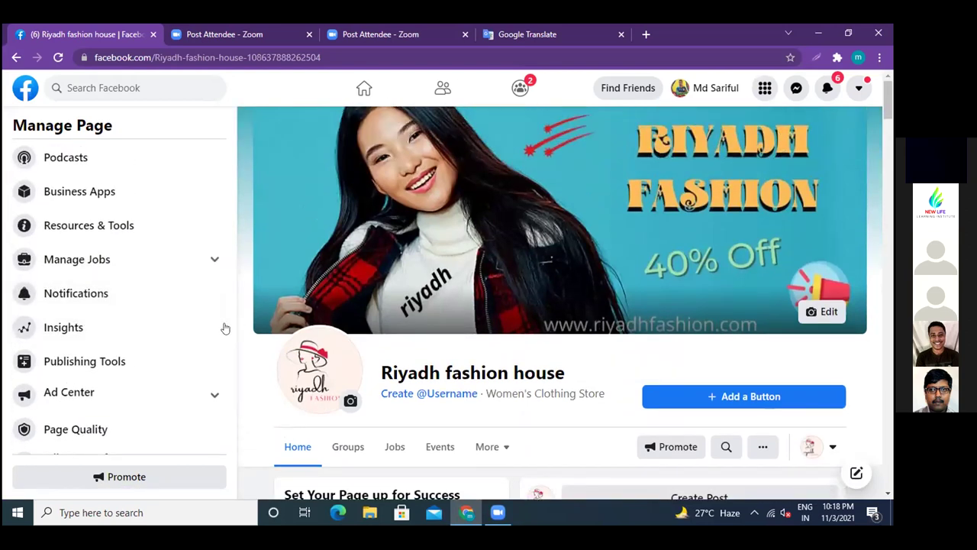
{"action": "scroll", "coordinate": [221, 327], "scroll_direction": "up", "scroll_amount": 3}
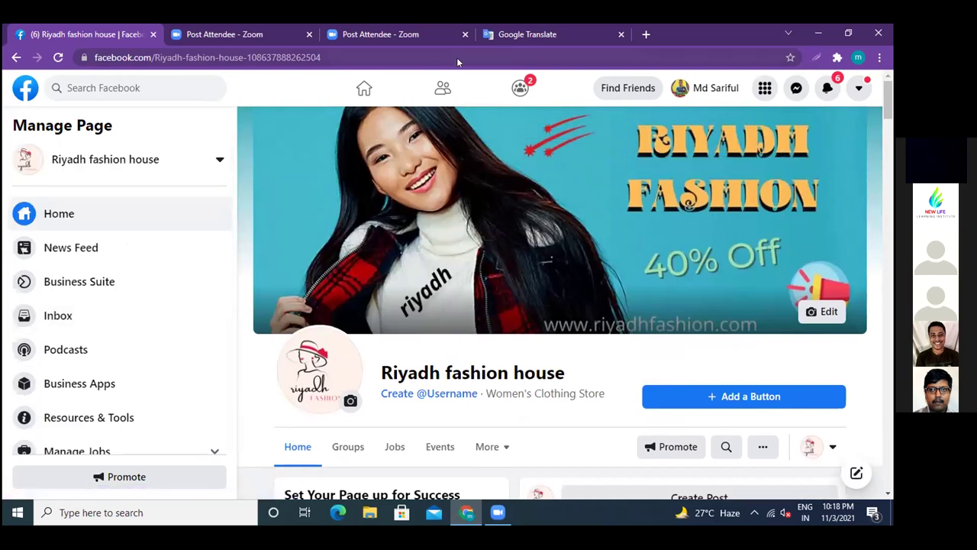
{"action": "scroll", "coordinate": [666, 284], "scroll_direction": "down", "scroll_amount": 3}
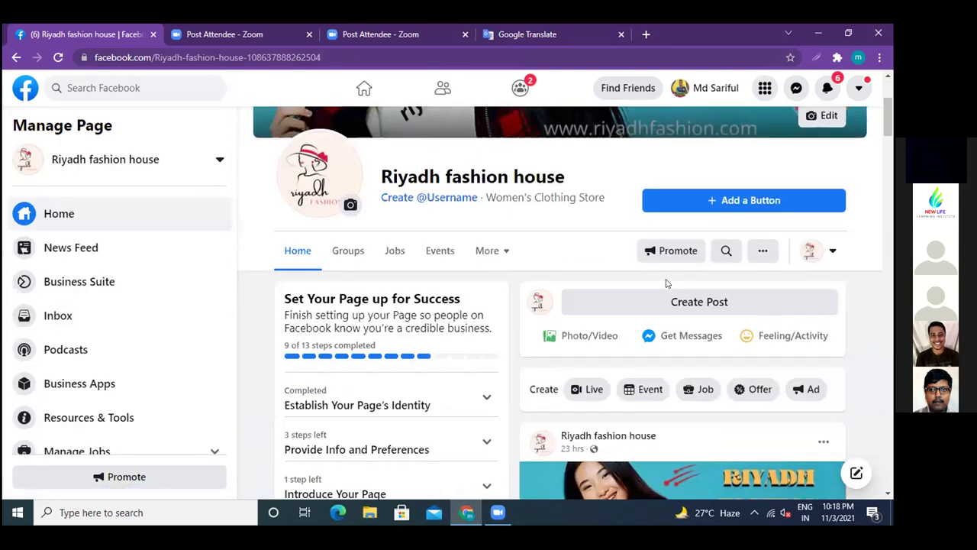
{"action": "left_click", "coordinate": [504, 252]}
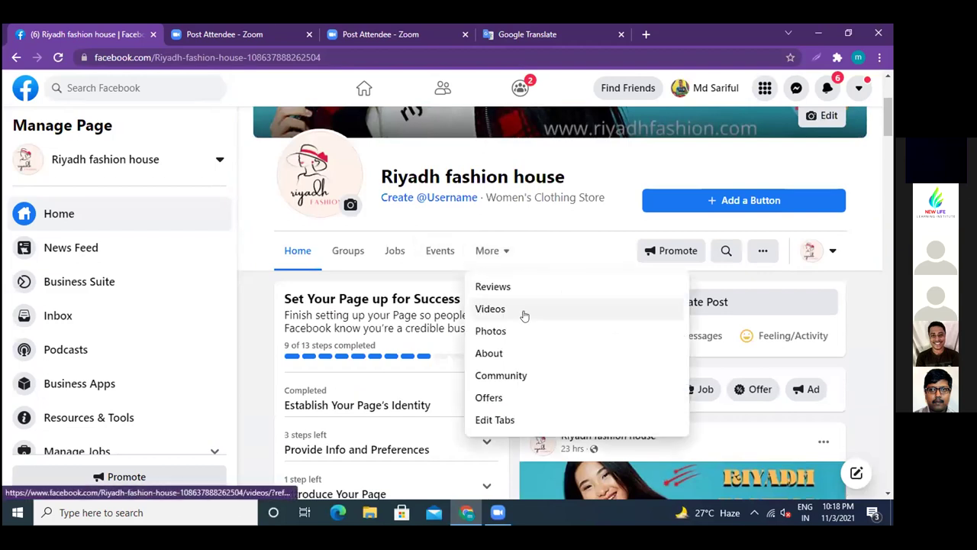
{"action": "left_click", "coordinate": [853, 316]}
{"action": "scroll", "coordinate": [853, 316], "scroll_direction": "down", "scroll_amount": 10}
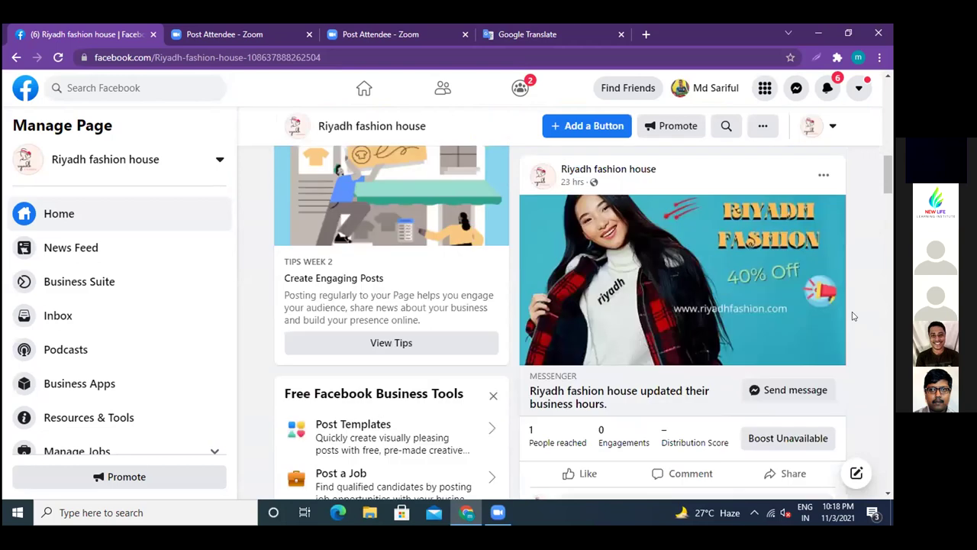
{"action": "scroll", "coordinate": [854, 316], "scroll_direction": "down", "scroll_amount": 8}
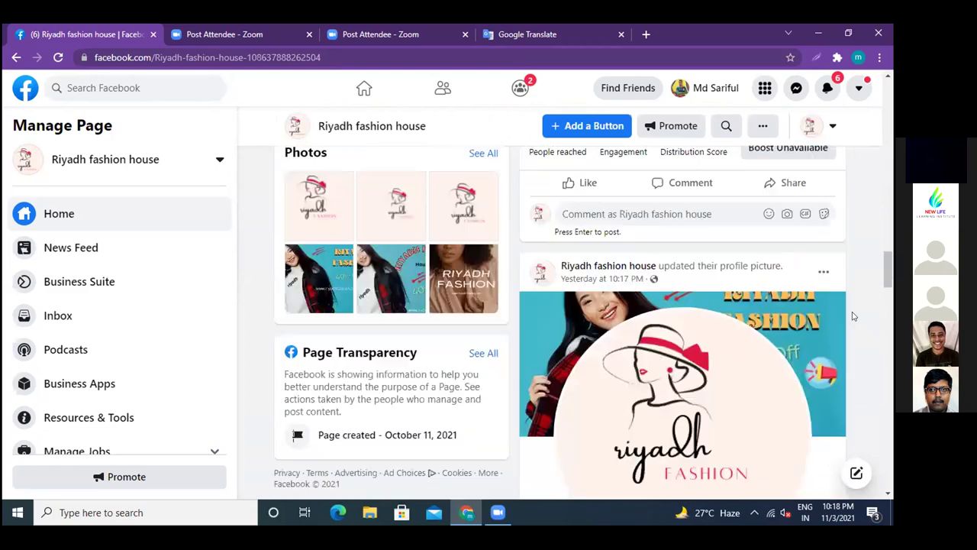
{"action": "scroll", "coordinate": [854, 316], "scroll_direction": "up", "scroll_amount": 4}
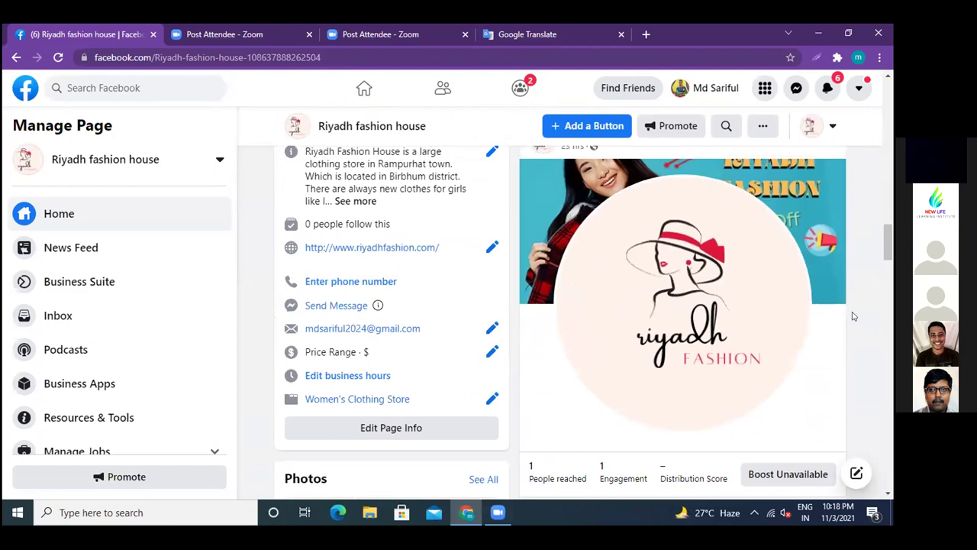
{"action": "left_click", "coordinate": [490, 351]}
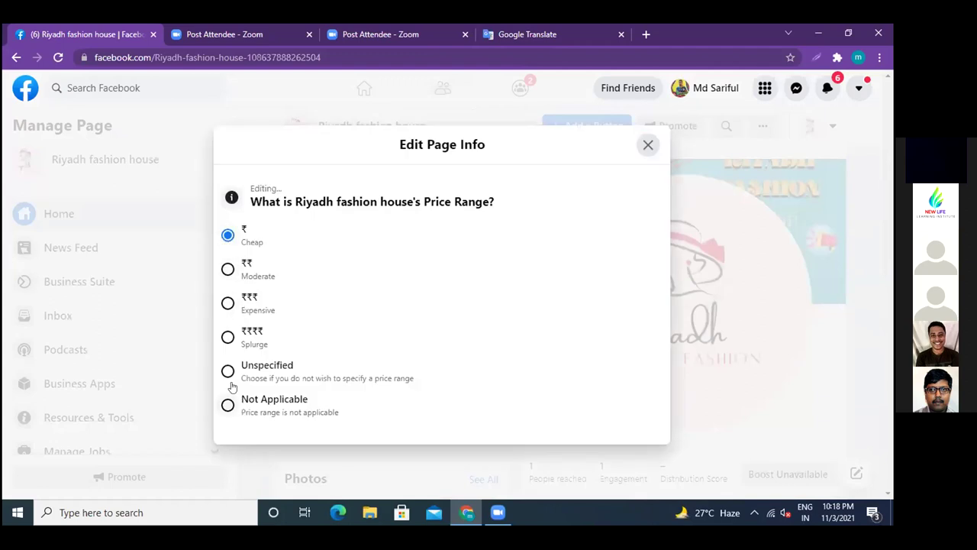
{"action": "left_click", "coordinate": [646, 145]}
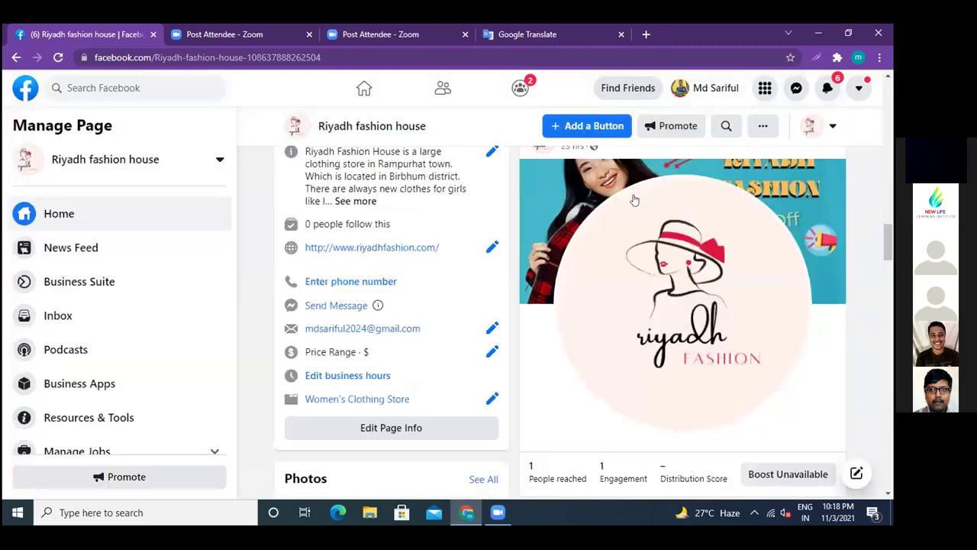
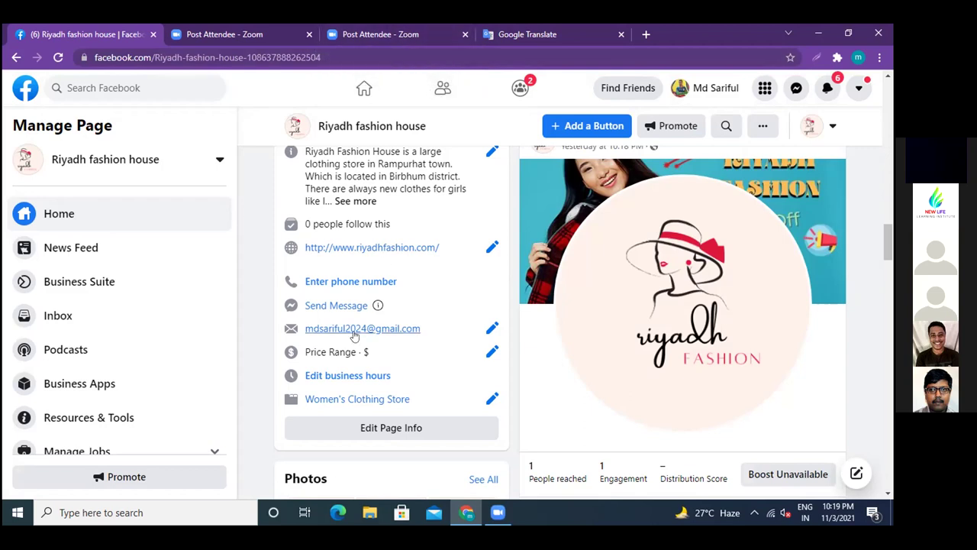
- Set Riyadh fashion house's business hours to Always Open after trying a 9:00 AM Monday opening
{"action": "left_click", "coordinate": [349, 376]}
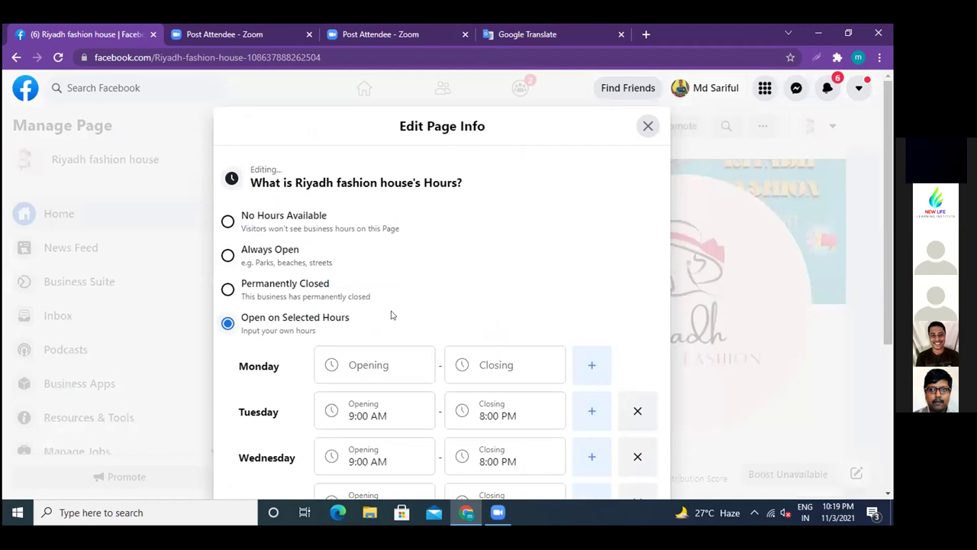
{"action": "scroll", "coordinate": [391, 316], "scroll_direction": "down", "scroll_amount": 2}
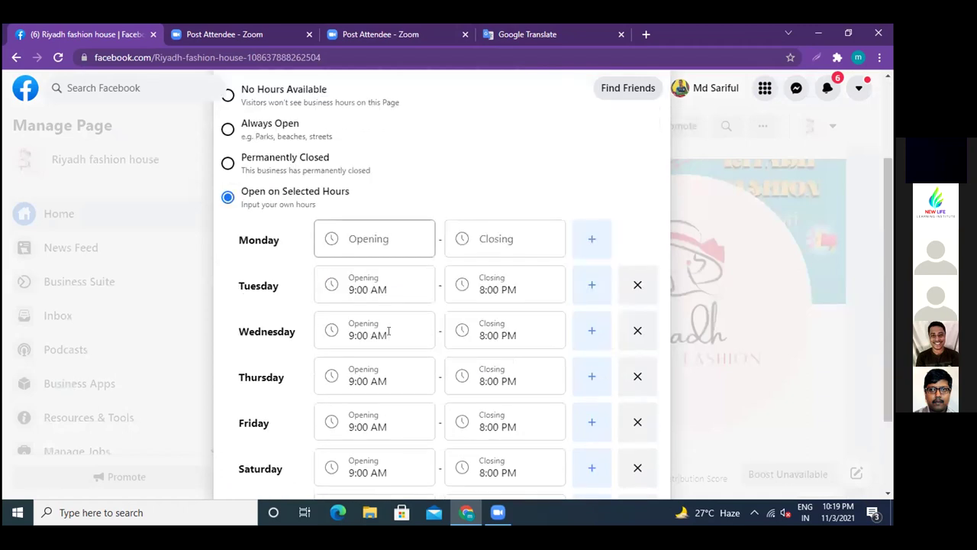
{"action": "left_click", "coordinate": [375, 228]}
{"action": "scroll", "coordinate": [372, 341], "scroll_direction": "down", "scroll_amount": 1}
{"action": "scroll", "coordinate": [371, 341], "scroll_direction": "down", "scroll_amount": 10}
{"action": "scroll", "coordinate": [372, 341], "scroll_direction": "down", "scroll_amount": 1}
{"action": "scroll", "coordinate": [344, 326], "scroll_direction": "up", "scroll_amount": 1}
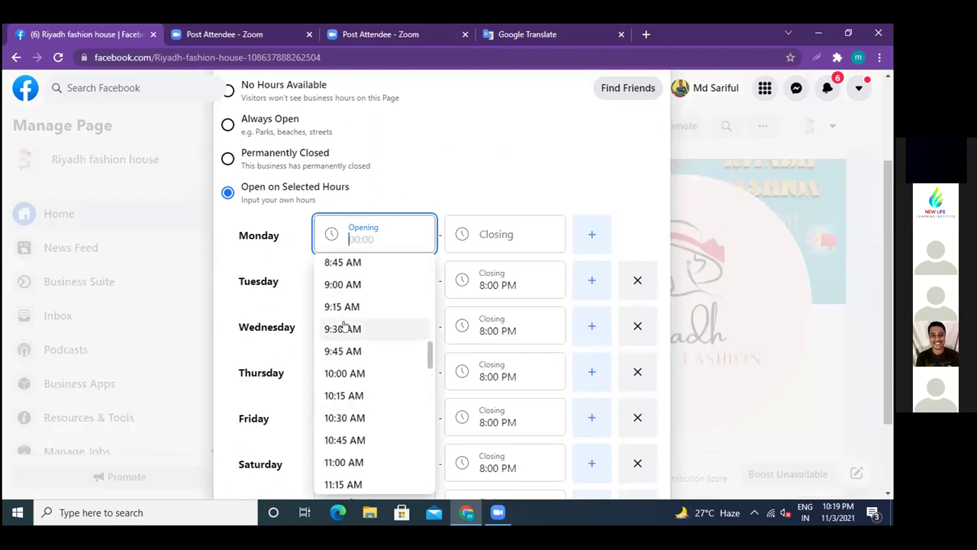
{"action": "left_click", "coordinate": [343, 284]}
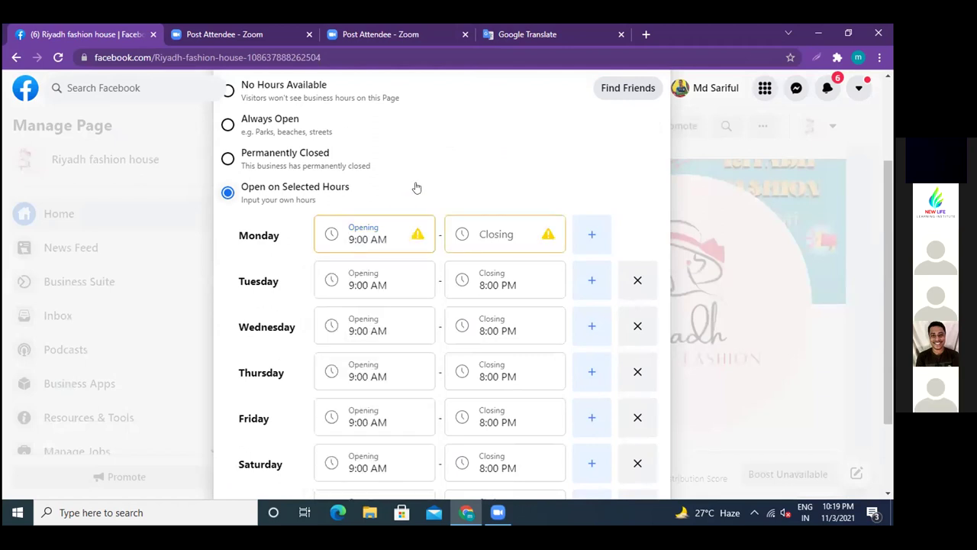
{"action": "left_click", "coordinate": [511, 233]}
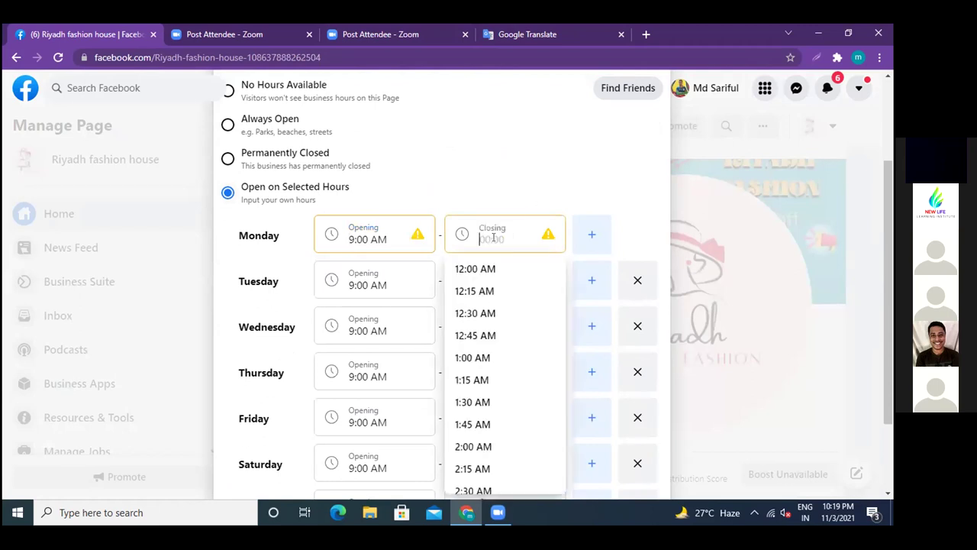
{"action": "left_click", "coordinate": [426, 165]}
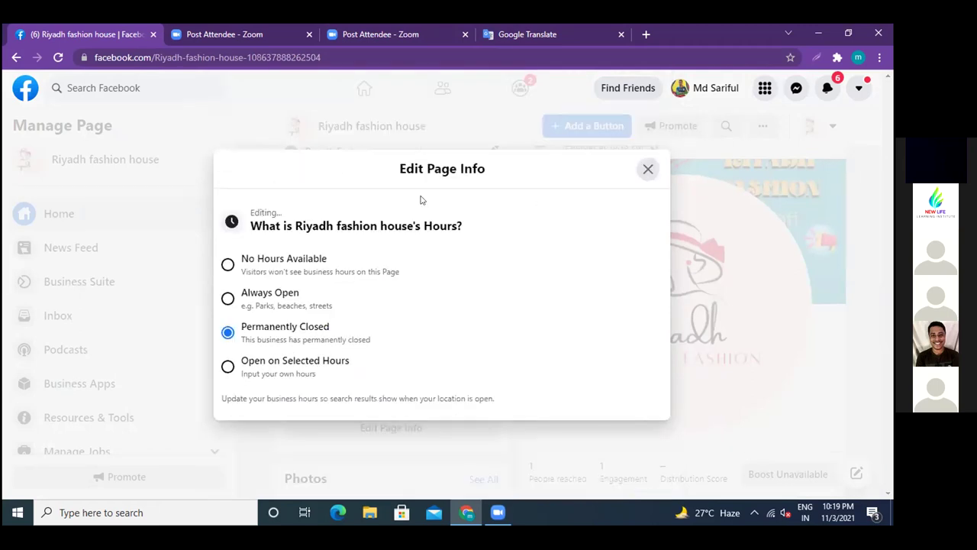
{"action": "left_click", "coordinate": [227, 299]}
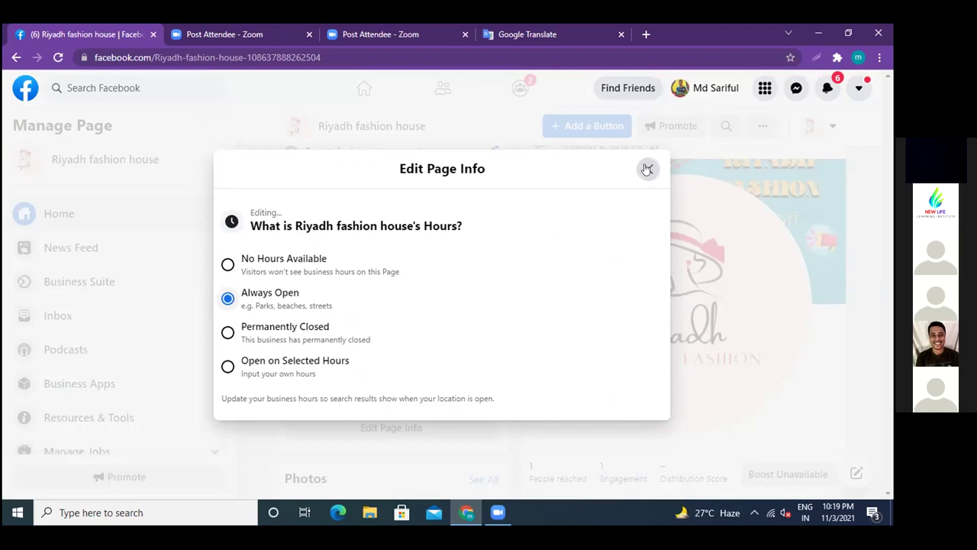
{"action": "left_click", "coordinate": [647, 169]}
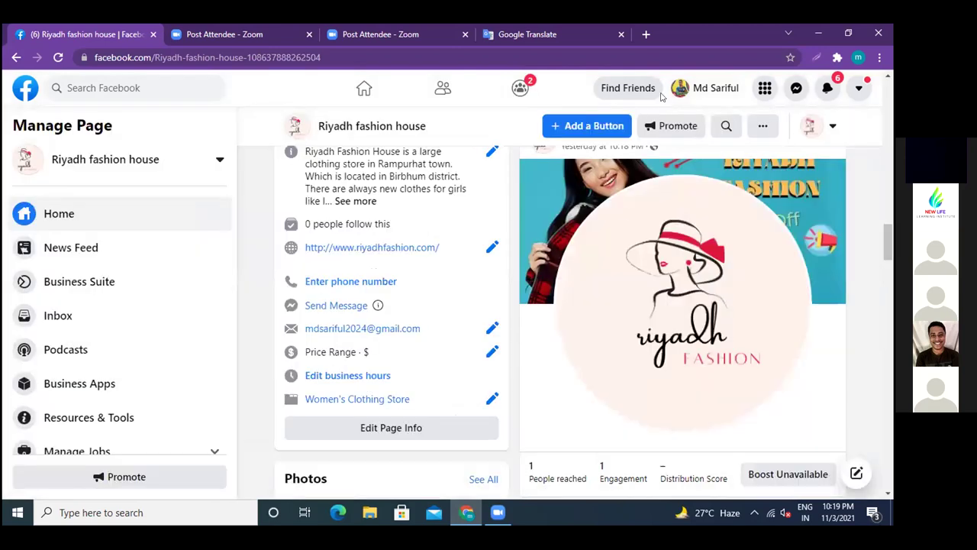
{"action": "scroll", "coordinate": [258, 374], "scroll_direction": "up", "scroll_amount": 2}
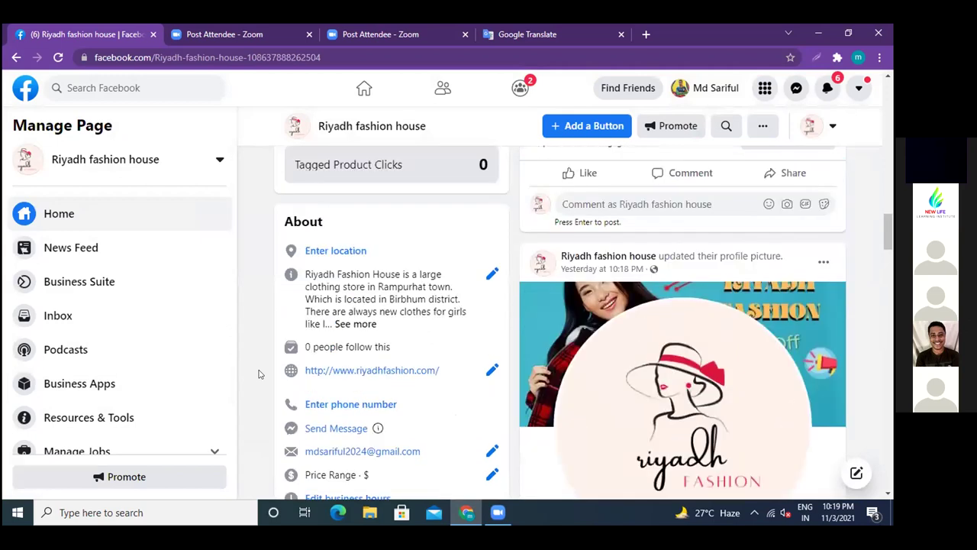
{"action": "scroll", "coordinate": [258, 374], "scroll_direction": "up", "scroll_amount": 15}
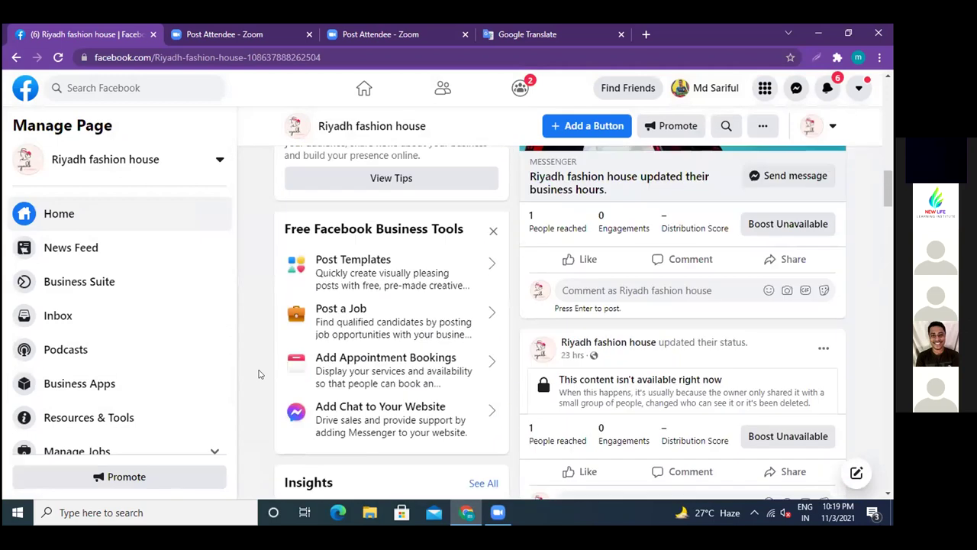
{"action": "scroll", "coordinate": [258, 374], "scroll_direction": "up", "scroll_amount": 5}
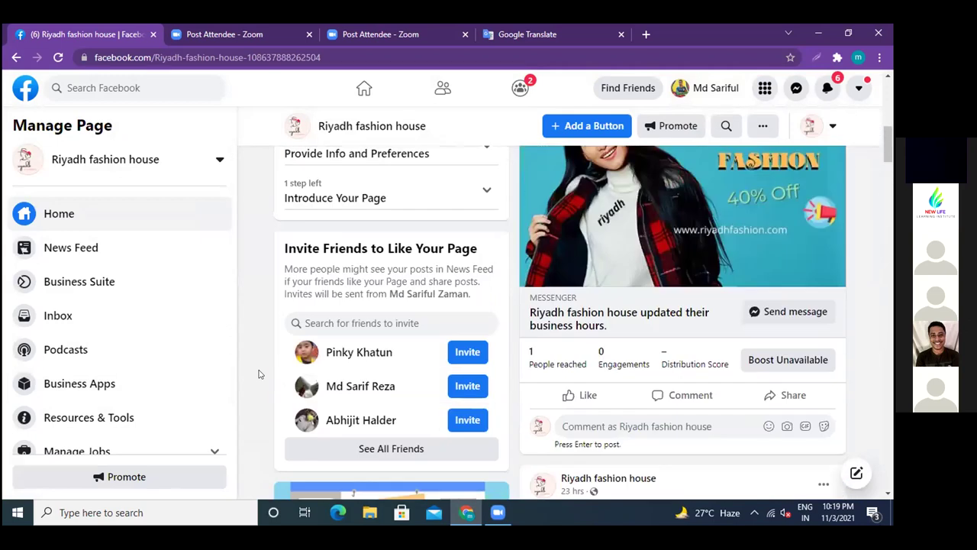
{"action": "scroll", "coordinate": [258, 374], "scroll_direction": "up", "scroll_amount": 3}
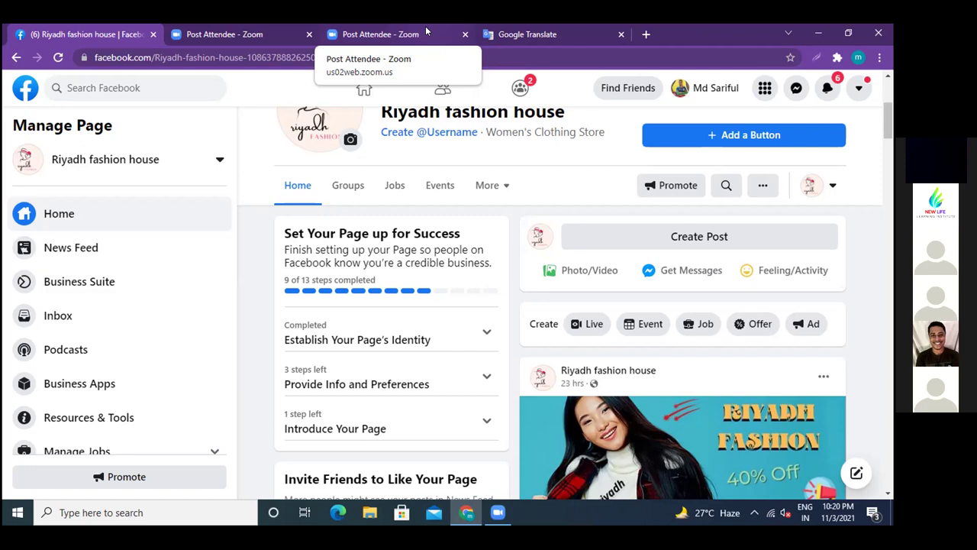
{"action": "left_click", "coordinate": [212, 253]}
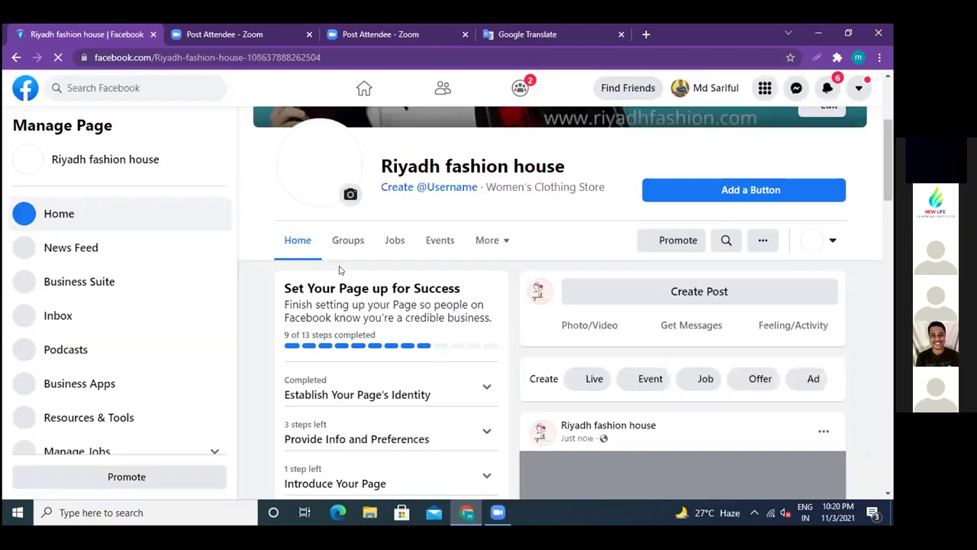
{"action": "scroll", "coordinate": [269, 312], "scroll_direction": "down", "scroll_amount": 15}
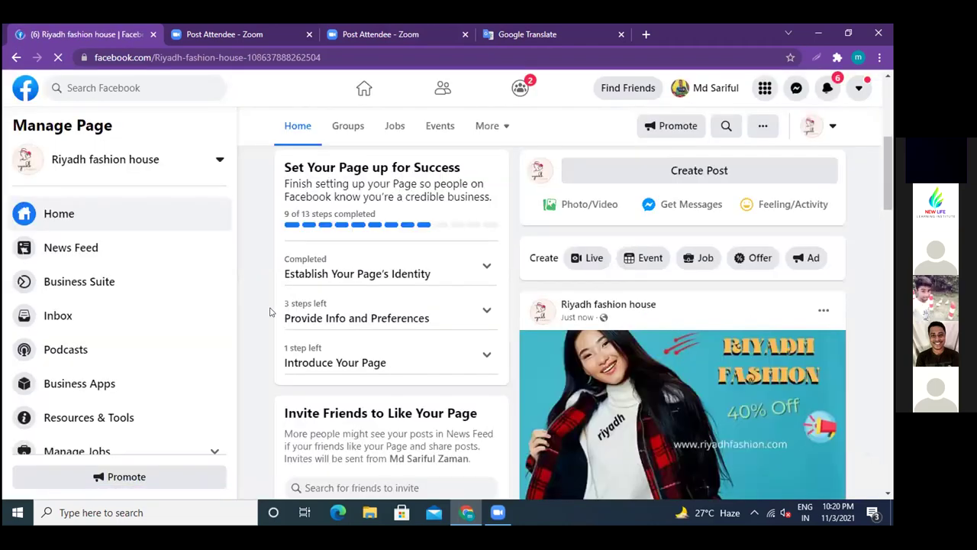
{"action": "scroll", "coordinate": [270, 311], "scroll_direction": "down", "scroll_amount": 4}
{"action": "scroll", "coordinate": [269, 311], "scroll_direction": "up", "scroll_amount": 4}
{"action": "scroll", "coordinate": [270, 311], "scroll_direction": "down", "scroll_amount": 2}
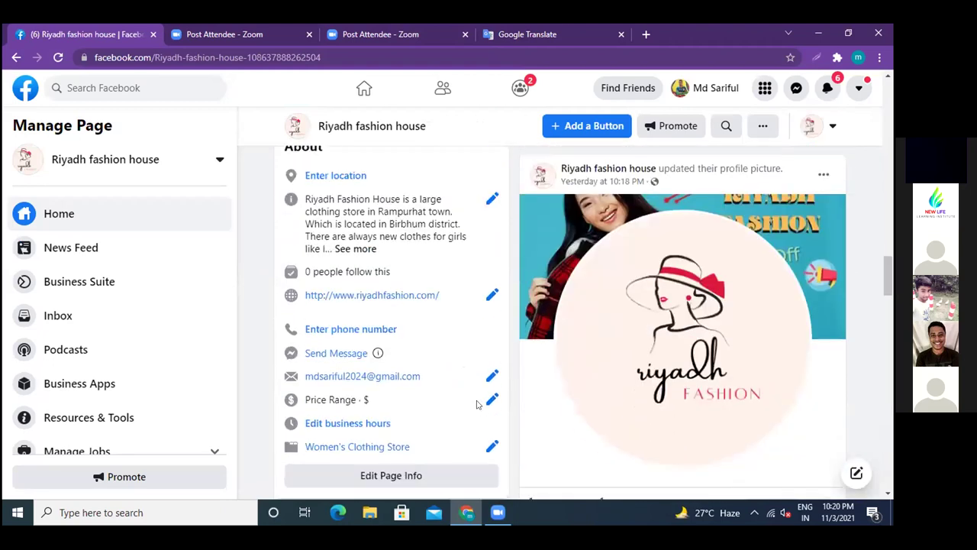
- Switch the page's price range to Moderate, close Edit Page Info, and reload the browser page
{"action": "left_click", "coordinate": [489, 401]}
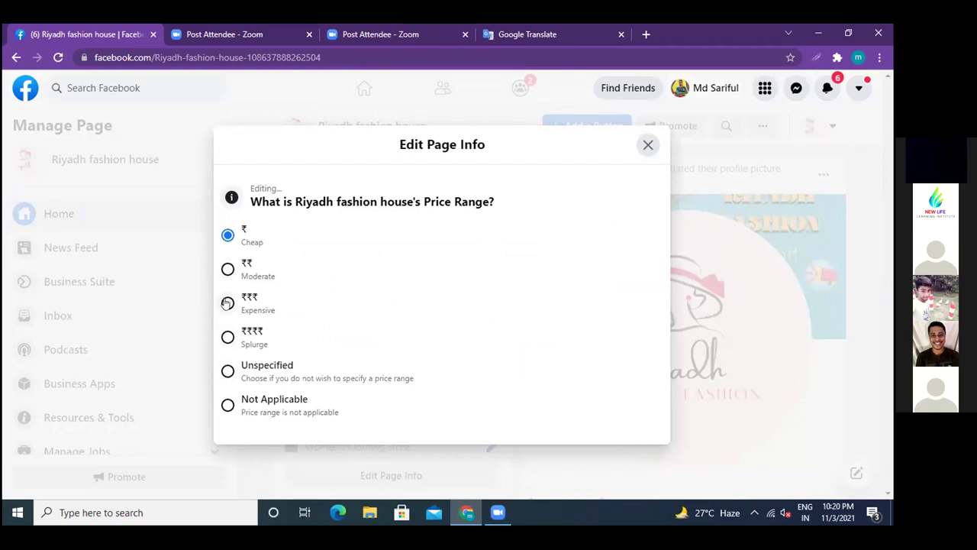
{"action": "left_click", "coordinate": [227, 268]}
{"action": "left_click", "coordinate": [646, 145]}
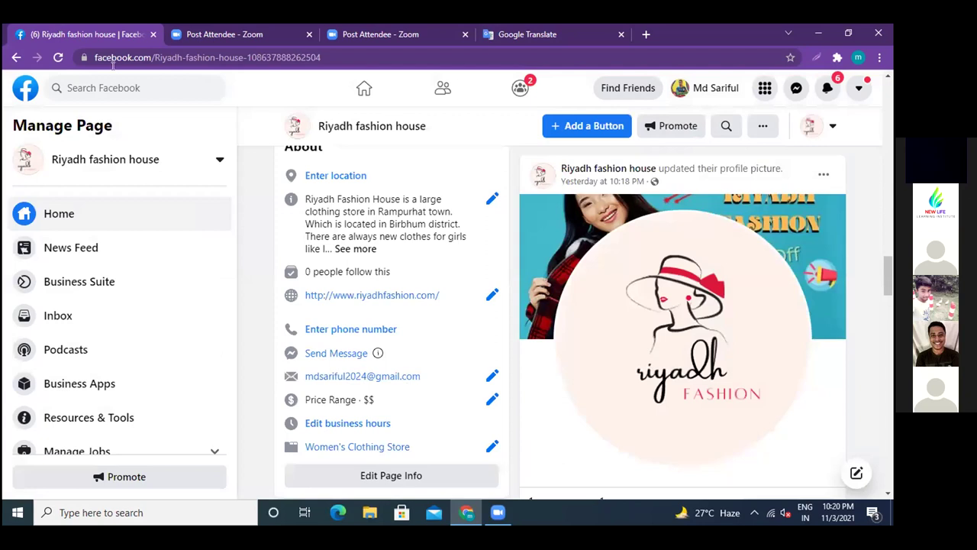
{"action": "left_click", "coordinate": [58, 58]}
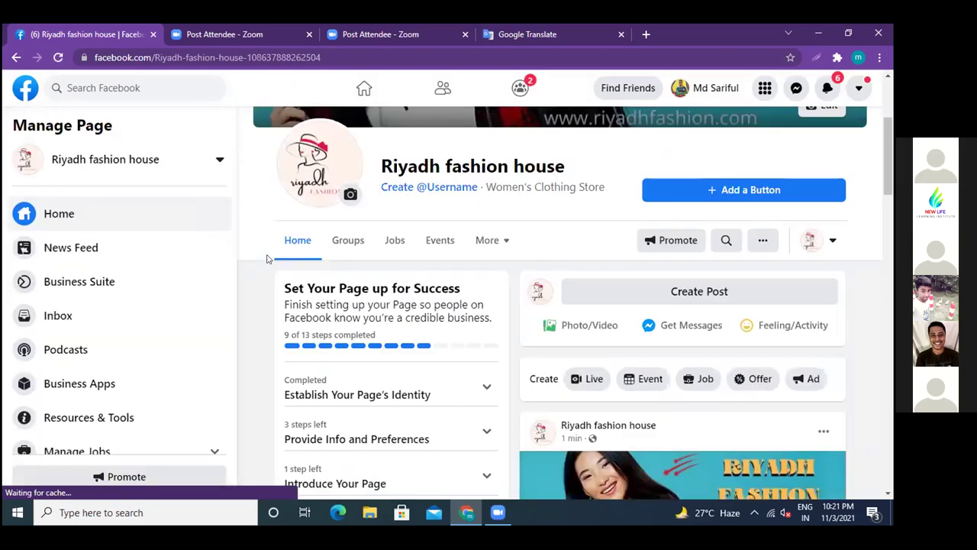
- Scroll to the About section and reopen the Price Range editor showing Moderate
{"action": "scroll", "coordinate": [270, 251], "scroll_direction": "down", "scroll_amount": 9}
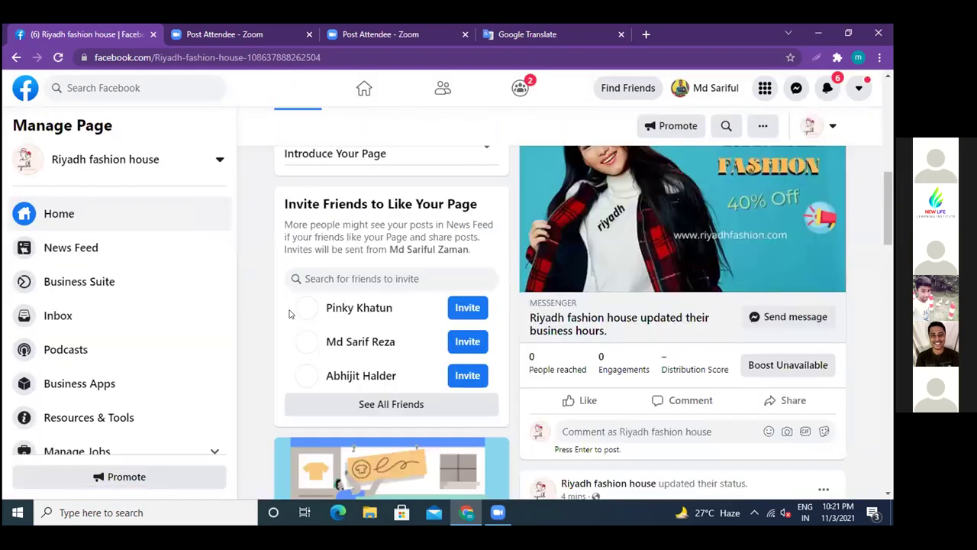
{"action": "scroll", "coordinate": [290, 313], "scroll_direction": "down", "scroll_amount": 7}
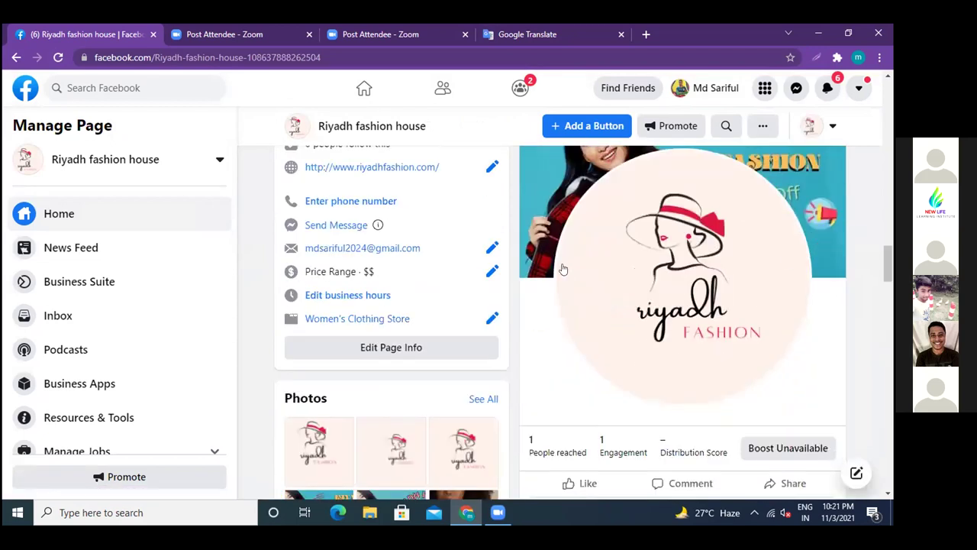
{"action": "left_click", "coordinate": [491, 271]}
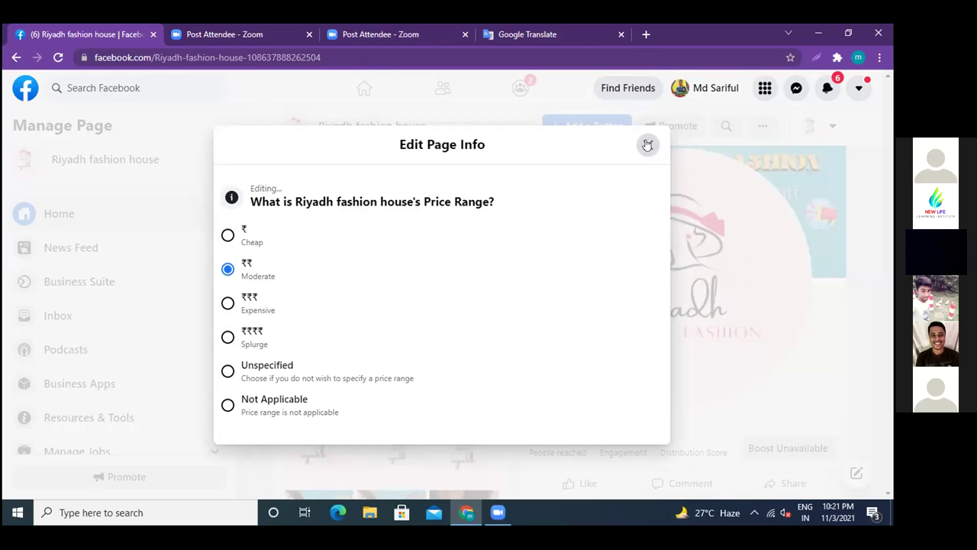
- Close the Edit Page Info dialog, leaving Moderate as the price range
{"action": "left_click", "coordinate": [647, 145]}
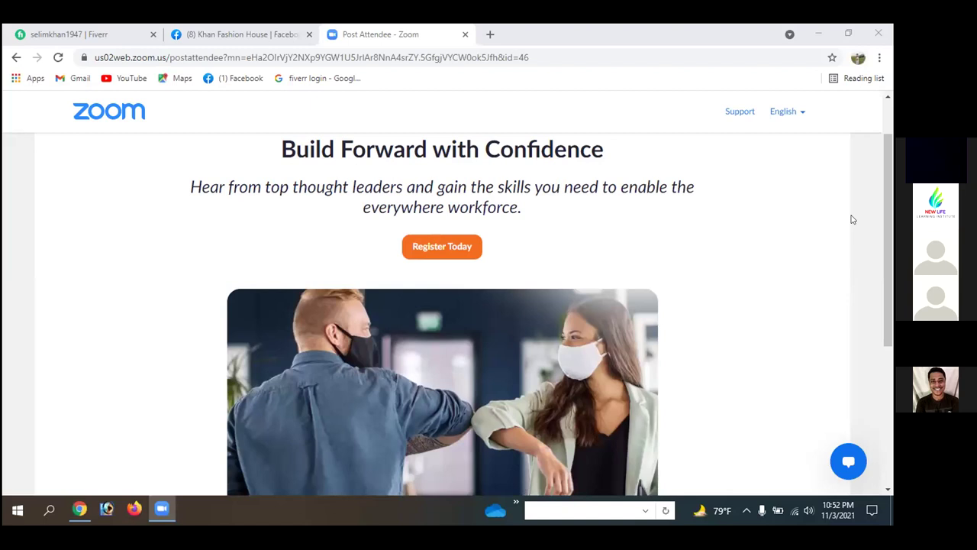
- Switch to the Khan Fashion House tab and open its 25%-off cover photo full size
{"action": "left_click", "coordinate": [257, 34]}
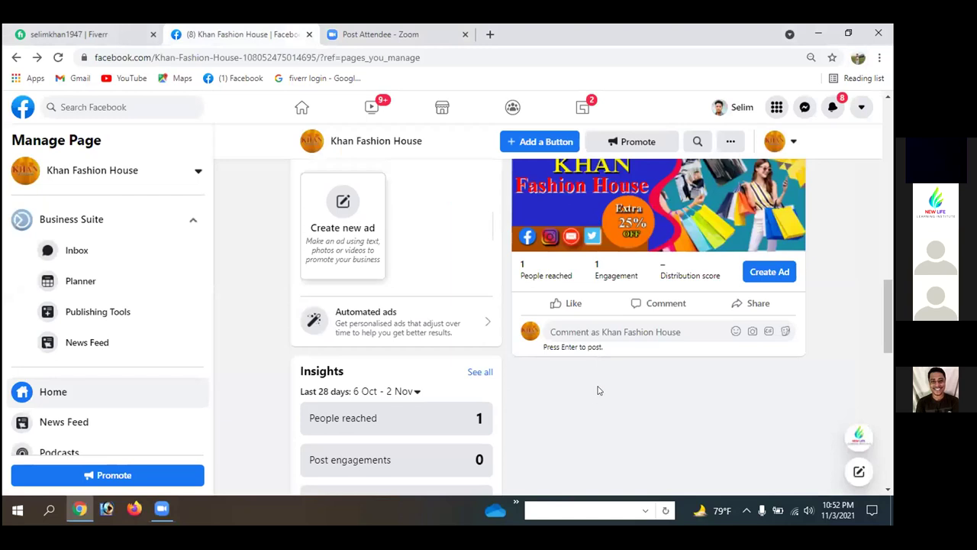
{"action": "scroll", "coordinate": [601, 389], "scroll_direction": "up", "scroll_amount": 2}
{"action": "scroll", "coordinate": [599, 385], "scroll_direction": "up", "scroll_amount": 5}
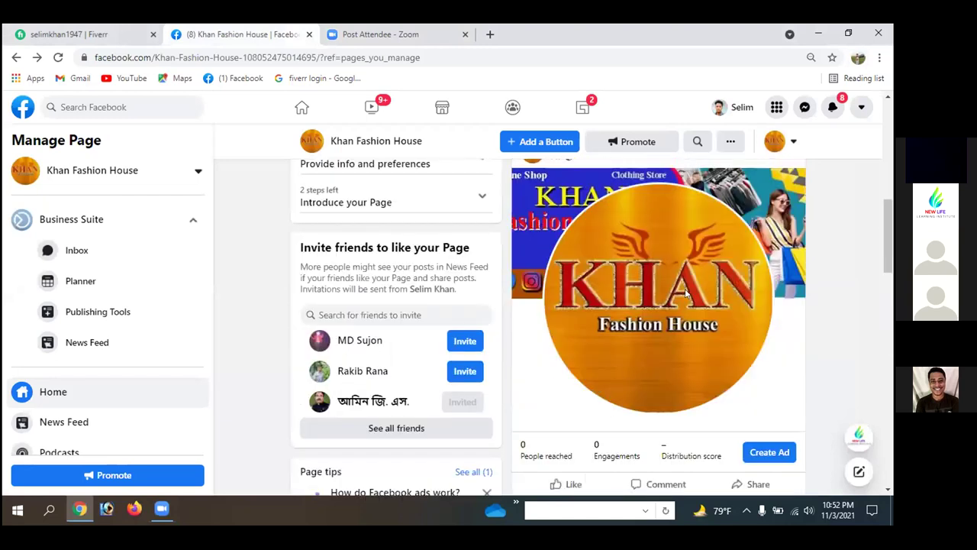
{"action": "scroll", "coordinate": [706, 264], "scroll_direction": "up", "scroll_amount": 10}
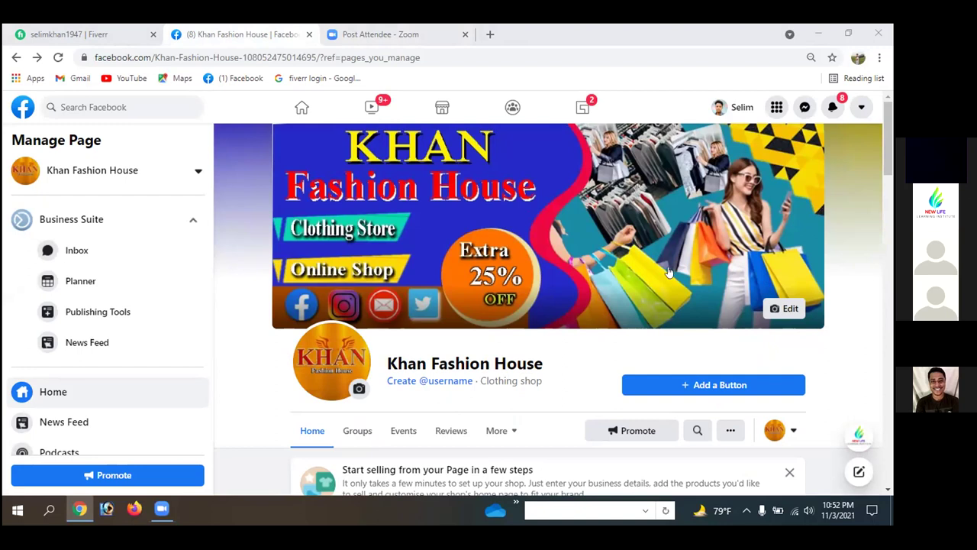
{"action": "left_click", "coordinate": [629, 273]}
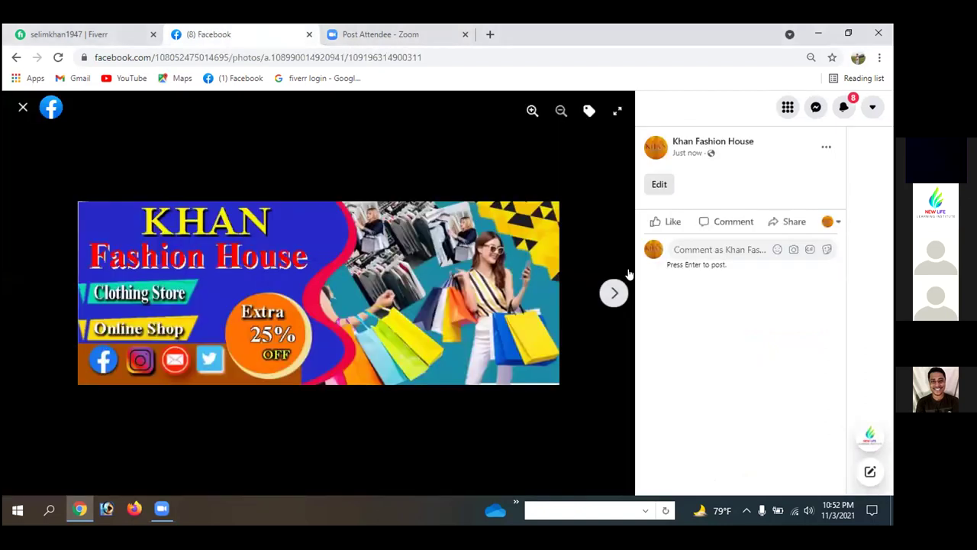
- Close the photo viewer, briefly reopen a page photo, then close the viewer again
{"action": "left_click", "coordinate": [26, 106]}
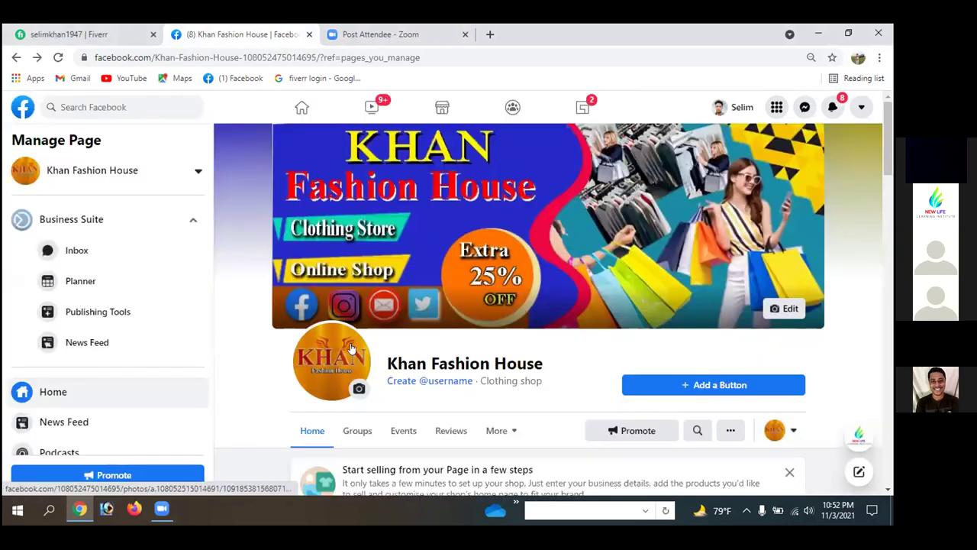
{"action": "left_click", "coordinate": [447, 309]}
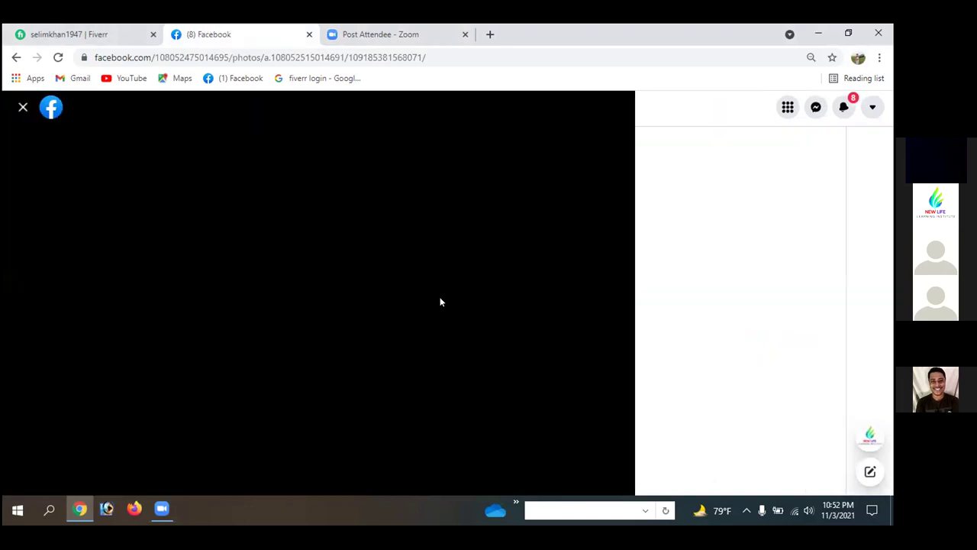
{"action": "left_click", "coordinate": [508, 311]}
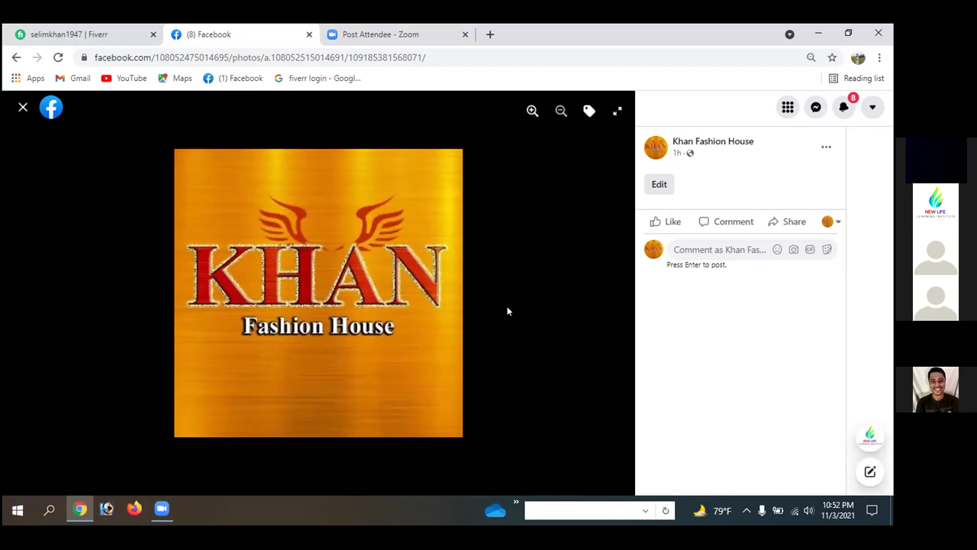
{"action": "left_click", "coordinate": [22, 110]}
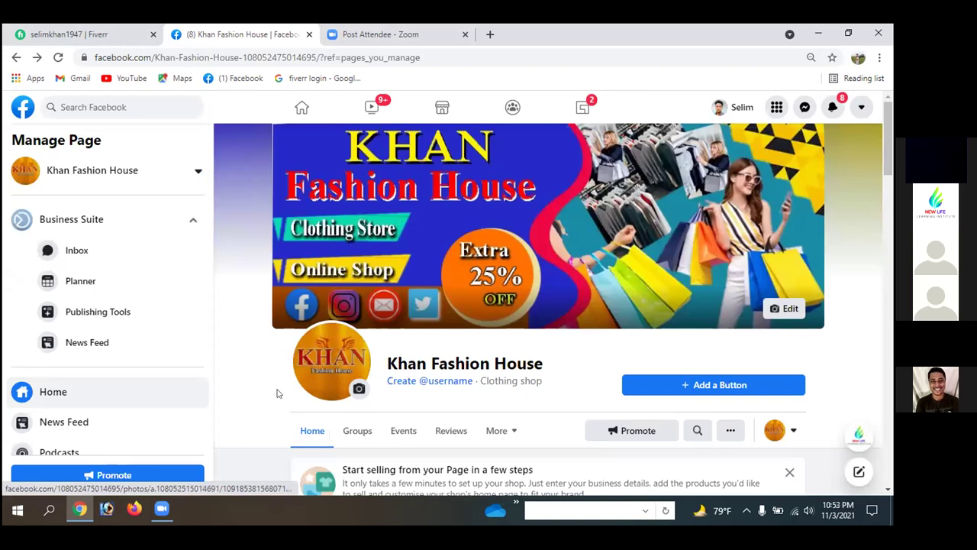
{"action": "scroll", "coordinate": [277, 393], "scroll_direction": "down", "scroll_amount": 2}
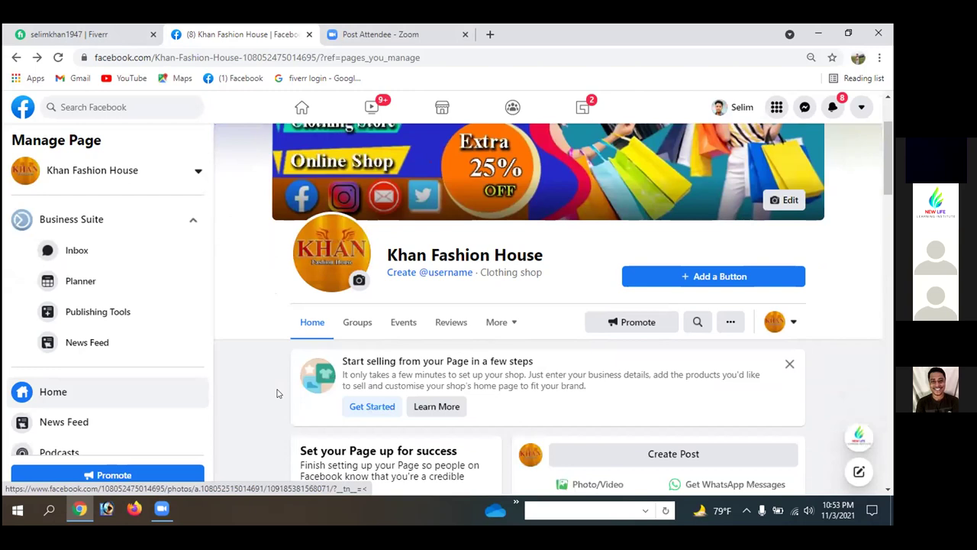
{"action": "scroll", "coordinate": [277, 393], "scroll_direction": "up", "scroll_amount": 2}
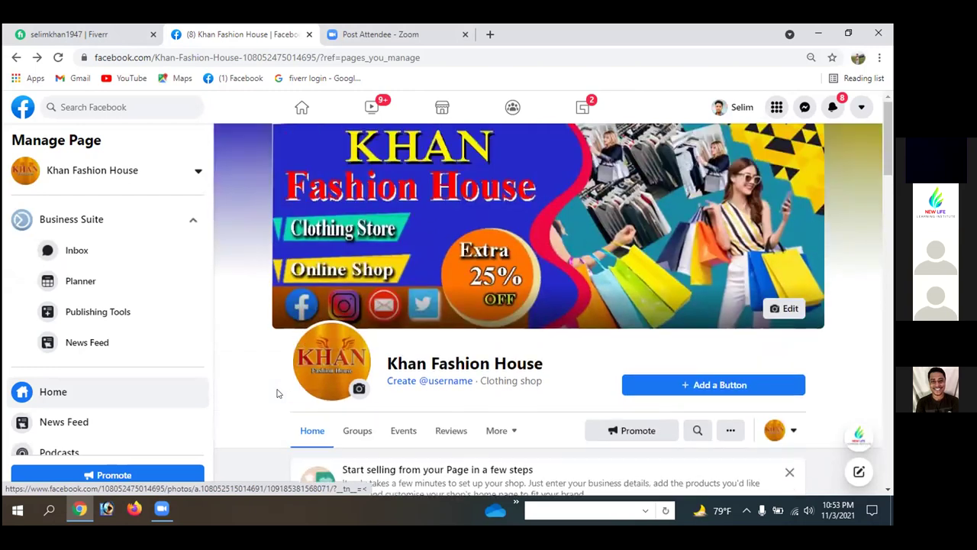
{"action": "scroll", "coordinate": [277, 393], "scroll_direction": "down", "scroll_amount": 2}
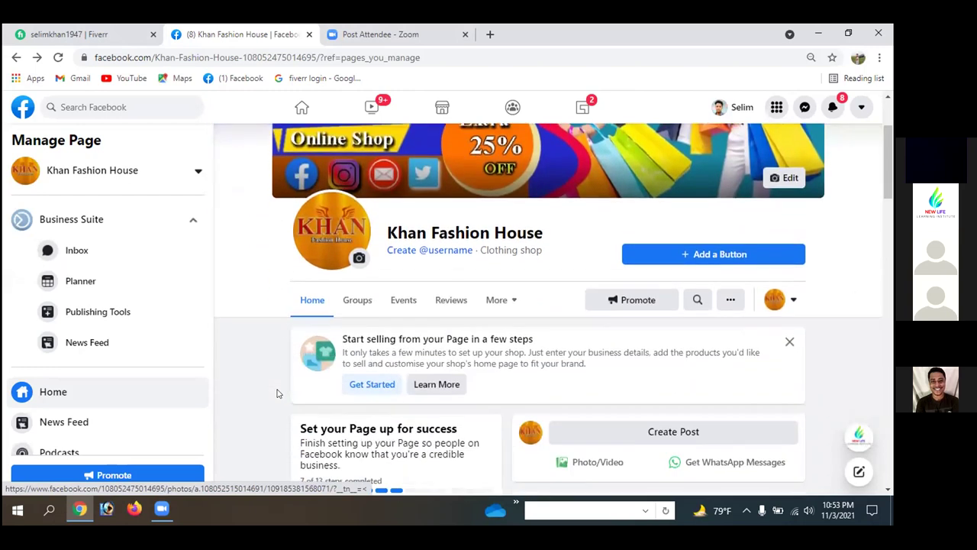
{"action": "scroll", "coordinate": [277, 393], "scroll_direction": "down", "scroll_amount": 5}
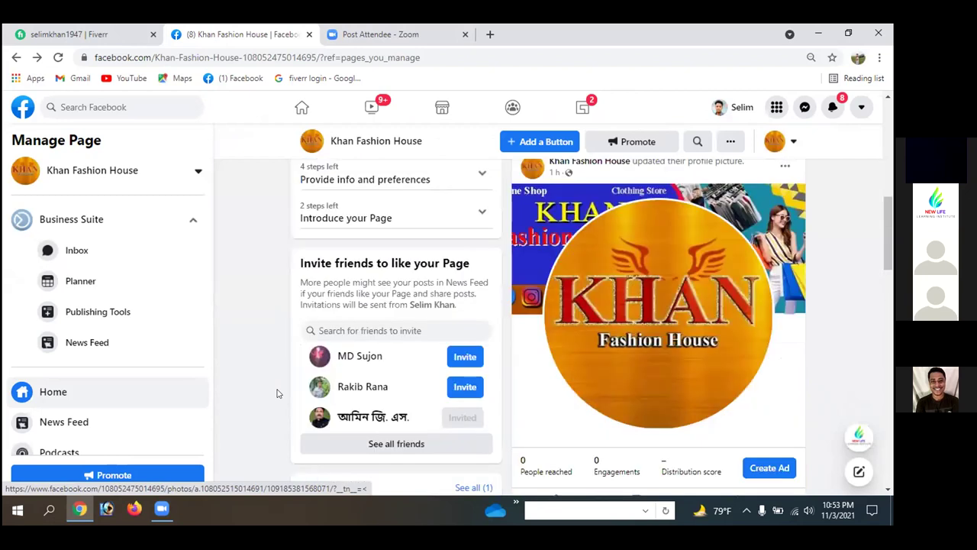
{"action": "scroll", "coordinate": [277, 393], "scroll_direction": "down", "scroll_amount": 4}
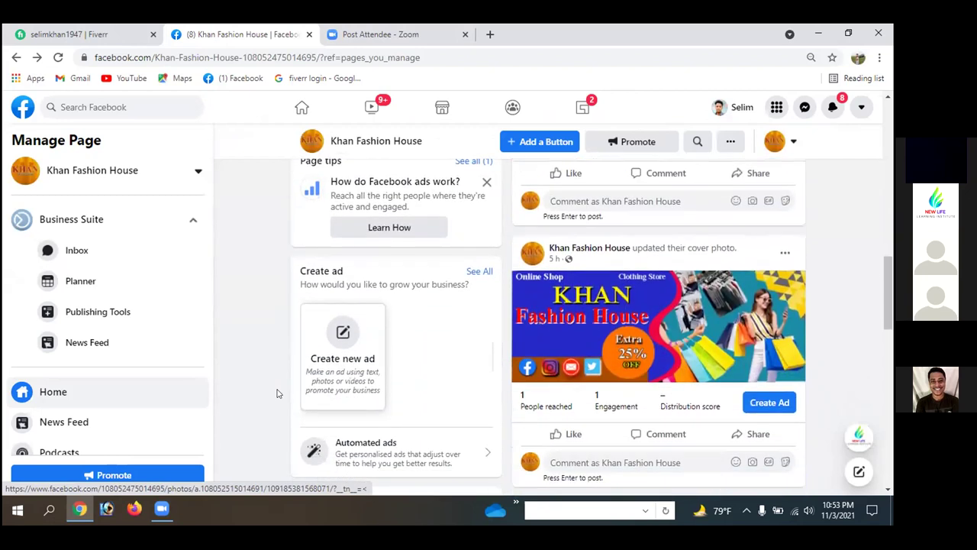
{"action": "scroll", "coordinate": [277, 393], "scroll_direction": "down", "scroll_amount": 5}
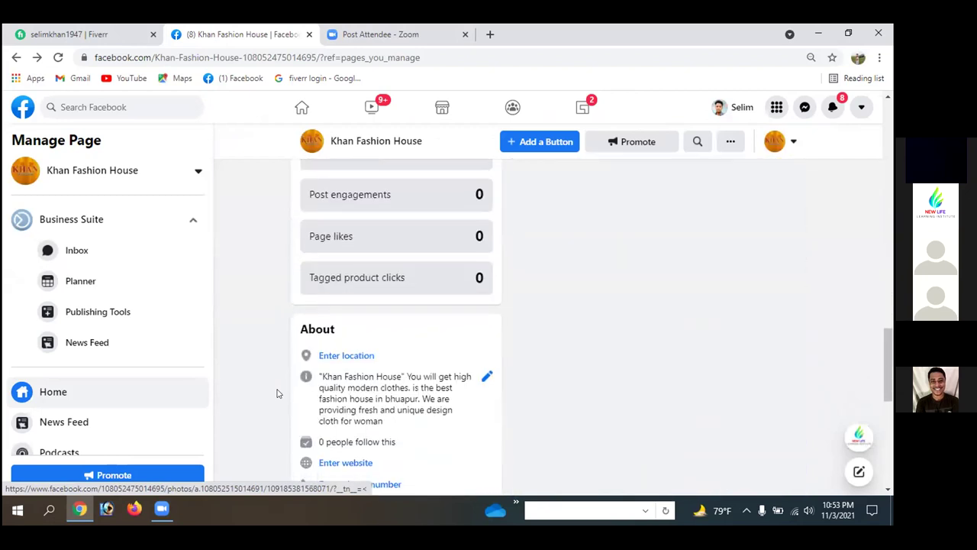
{"action": "scroll", "coordinate": [278, 393], "scroll_direction": "down", "scroll_amount": 3}
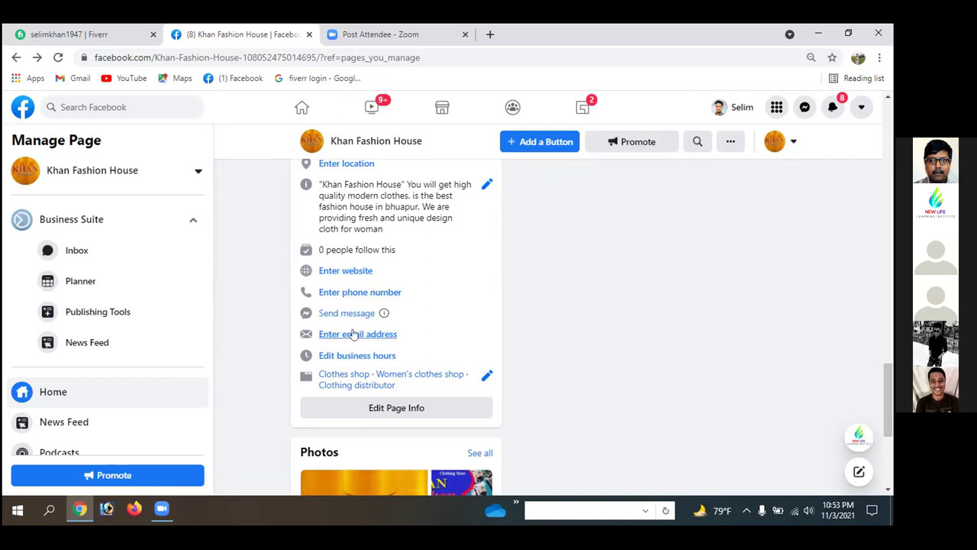
{"action": "scroll", "coordinate": [471, 304], "scroll_direction": "up", "scroll_amount": 3}
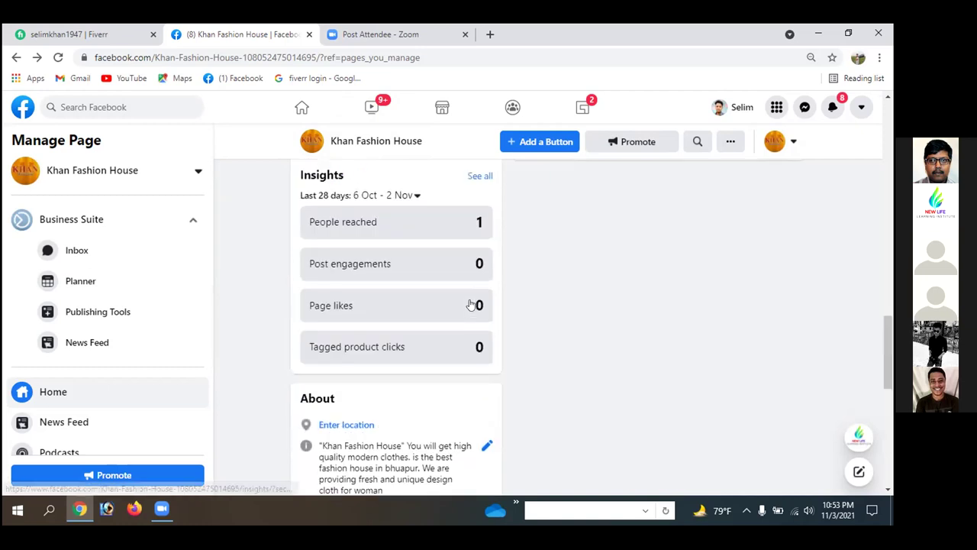
{"action": "scroll", "coordinate": [471, 304], "scroll_direction": "up", "scroll_amount": 6}
{"action": "scroll", "coordinate": [471, 304], "scroll_direction": "up", "scroll_amount": 5}
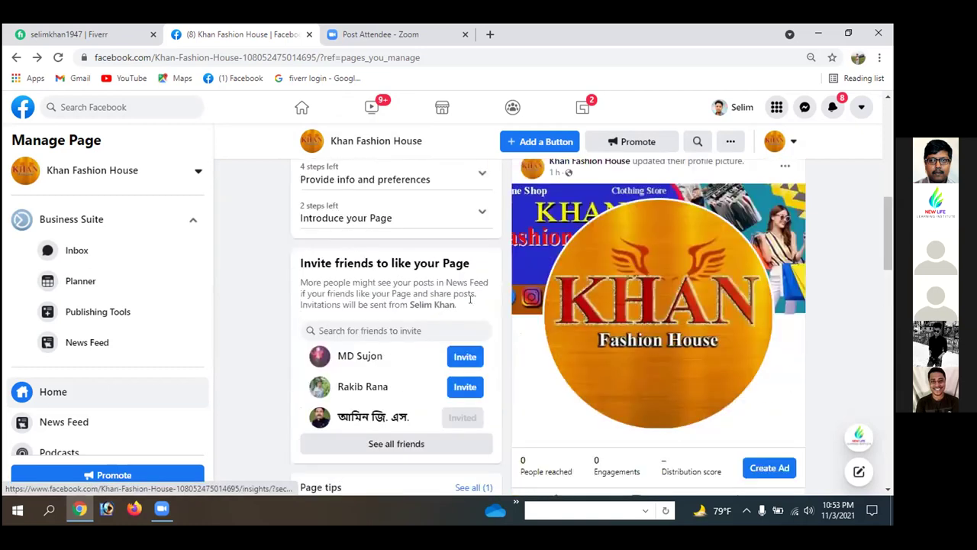
{"action": "scroll", "coordinate": [469, 299], "scroll_direction": "up", "scroll_amount": 3}
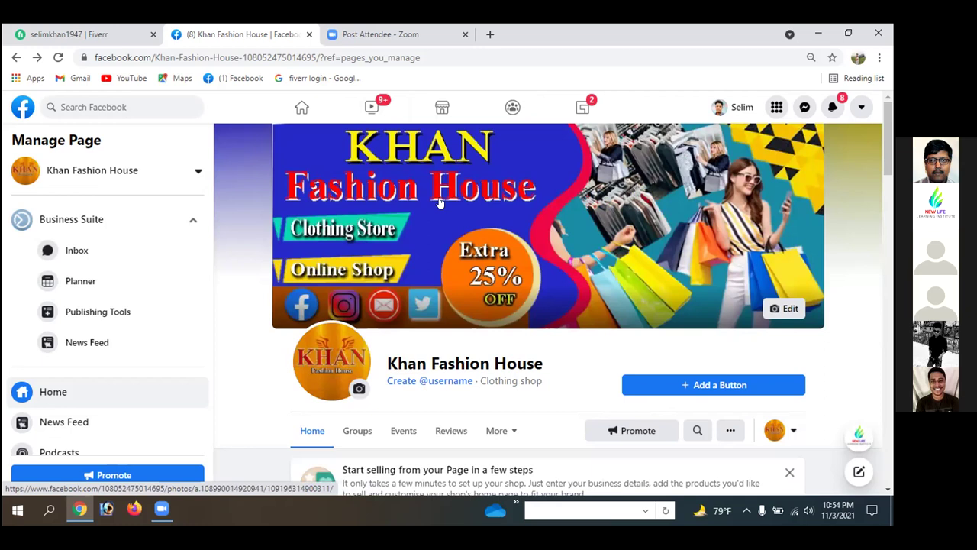
{"action": "scroll", "coordinate": [450, 287], "scroll_direction": "down", "scroll_amount": 5}
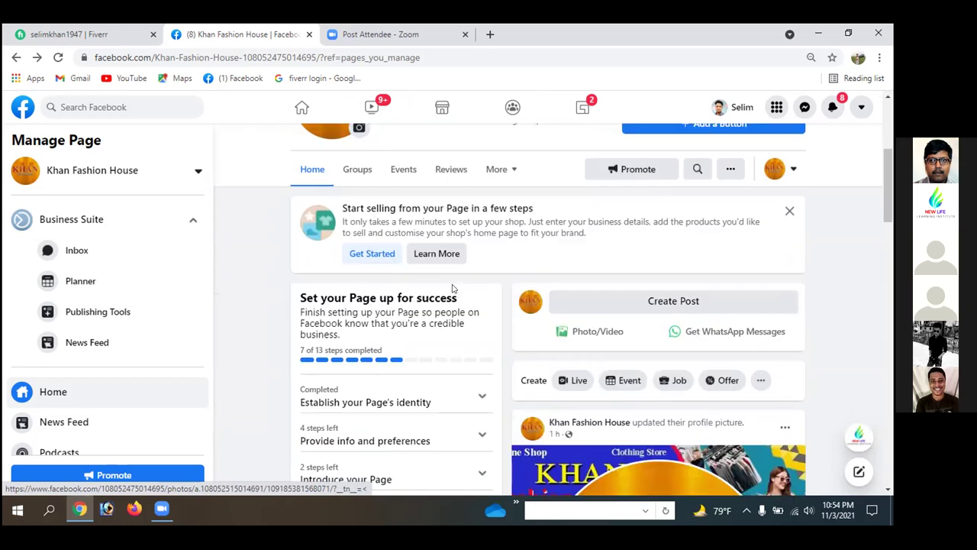
{"action": "scroll", "coordinate": [450, 289], "scroll_direction": "down", "scroll_amount": 15}
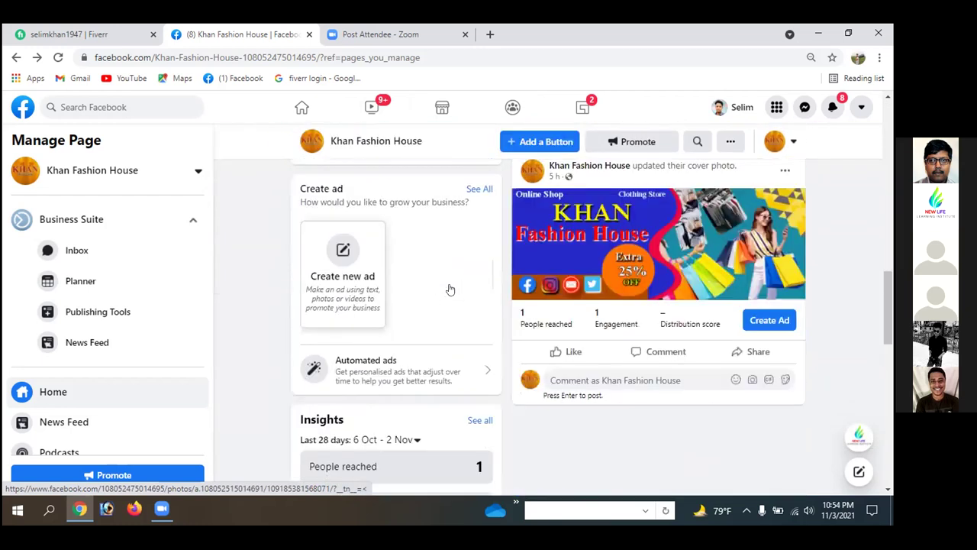
{"action": "scroll", "coordinate": [451, 289], "scroll_direction": "down", "scroll_amount": 1}
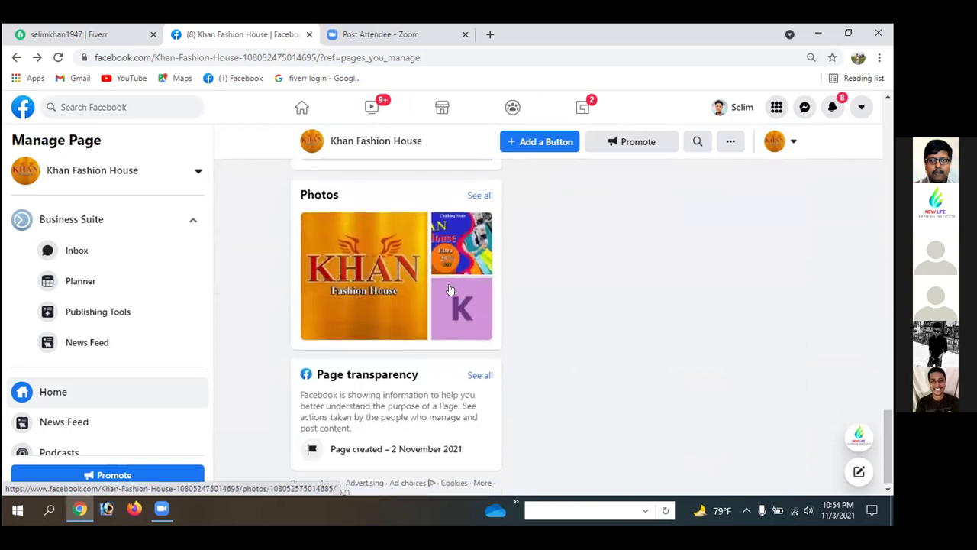
{"action": "scroll", "coordinate": [452, 289], "scroll_direction": "up", "scroll_amount": 3}
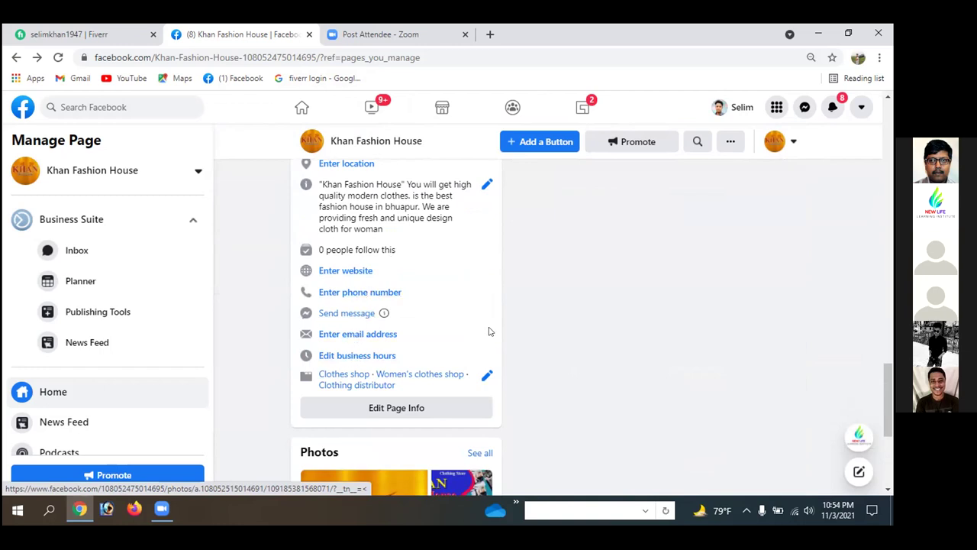
{"action": "scroll", "coordinate": [489, 330], "scroll_direction": "up", "scroll_amount": 2}
{"action": "scroll", "coordinate": [489, 331], "scroll_direction": "up", "scroll_amount": 10}
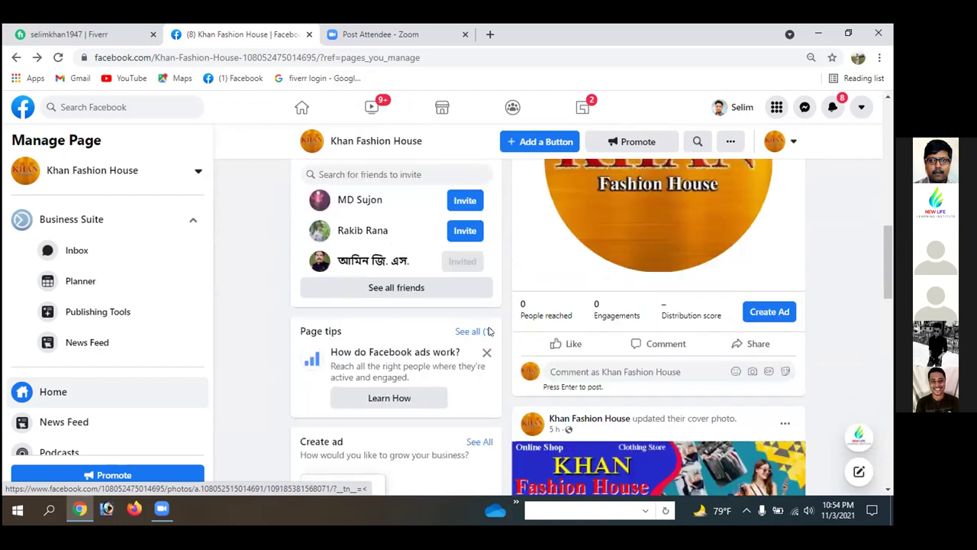
{"action": "scroll", "coordinate": [489, 331], "scroll_direction": "up", "scroll_amount": 8}
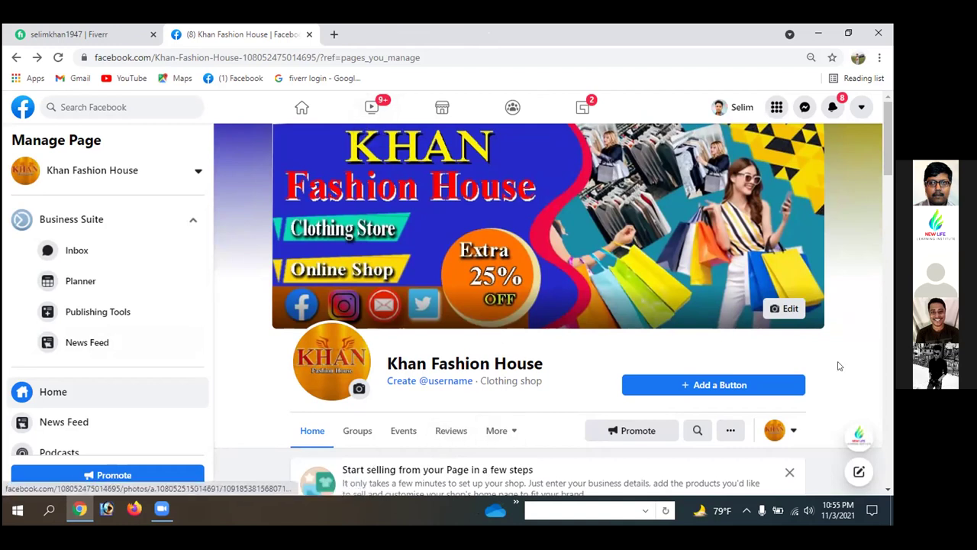
{"action": "scroll", "coordinate": [838, 366], "scroll_direction": "down", "scroll_amount": 3}
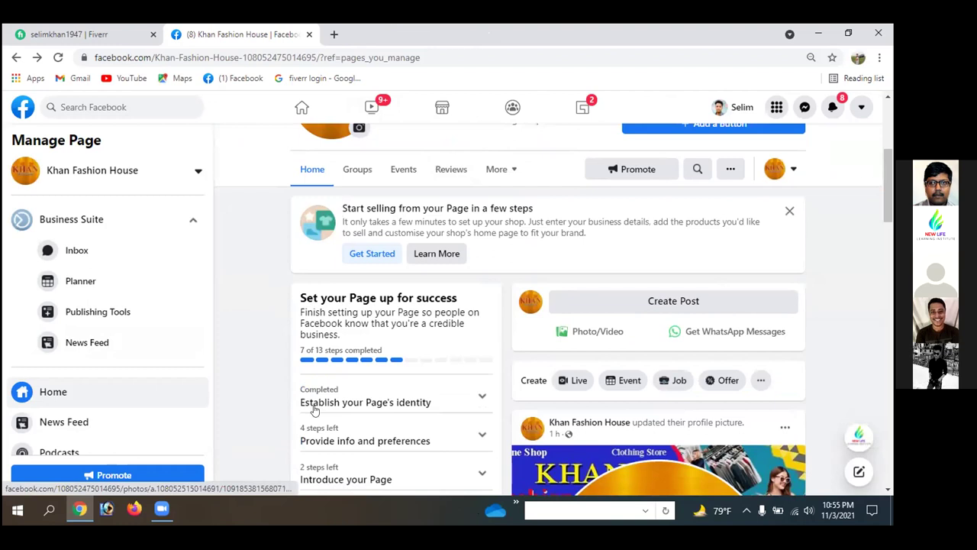
{"action": "scroll", "coordinate": [489, 145], "scroll_direction": "up", "scroll_amount": 3}
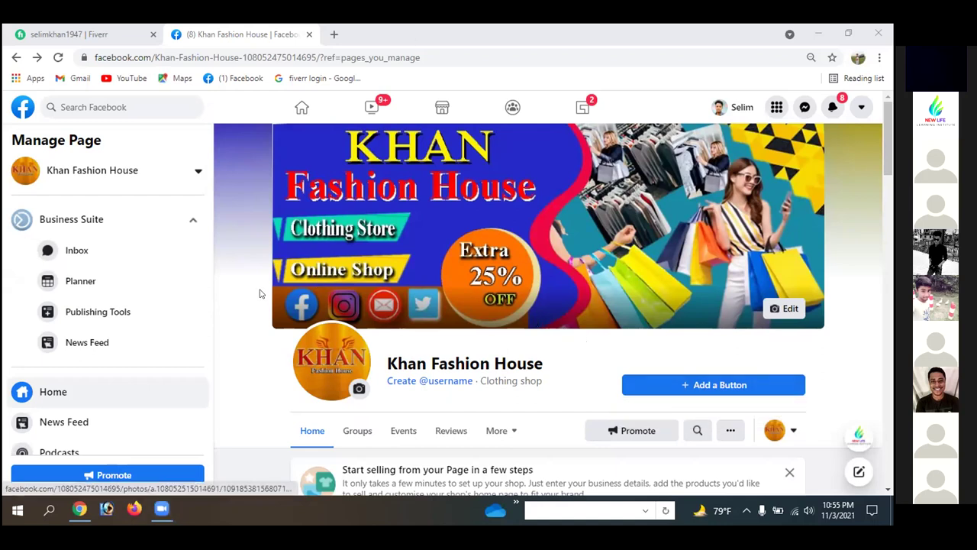
{"action": "scroll", "coordinate": [259, 292], "scroll_direction": "down", "scroll_amount": 1}
{"action": "scroll", "coordinate": [259, 292], "scroll_direction": "down", "scroll_amount": 4}
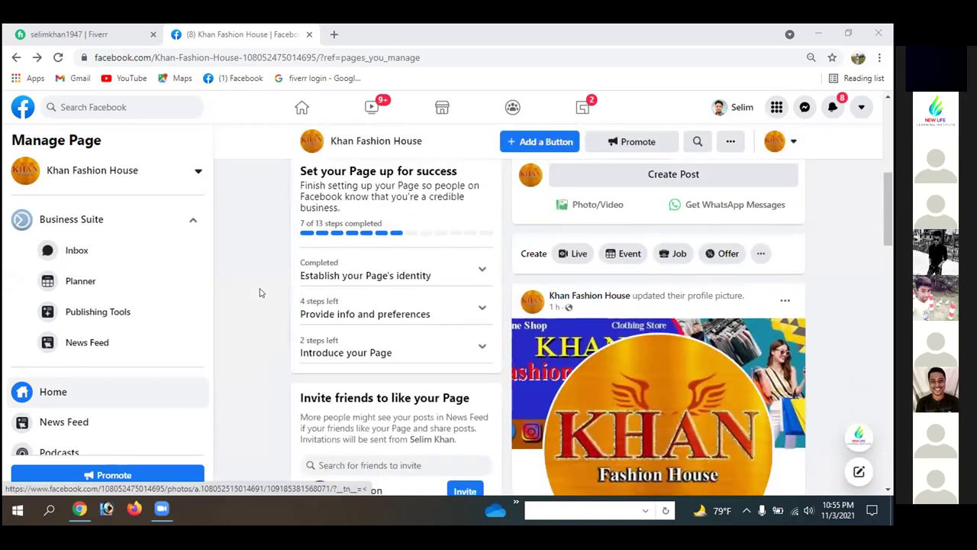
{"action": "scroll", "coordinate": [260, 292], "scroll_direction": "up", "scroll_amount": 3}
{"action": "scroll", "coordinate": [259, 292], "scroll_direction": "down", "scroll_amount": 1}
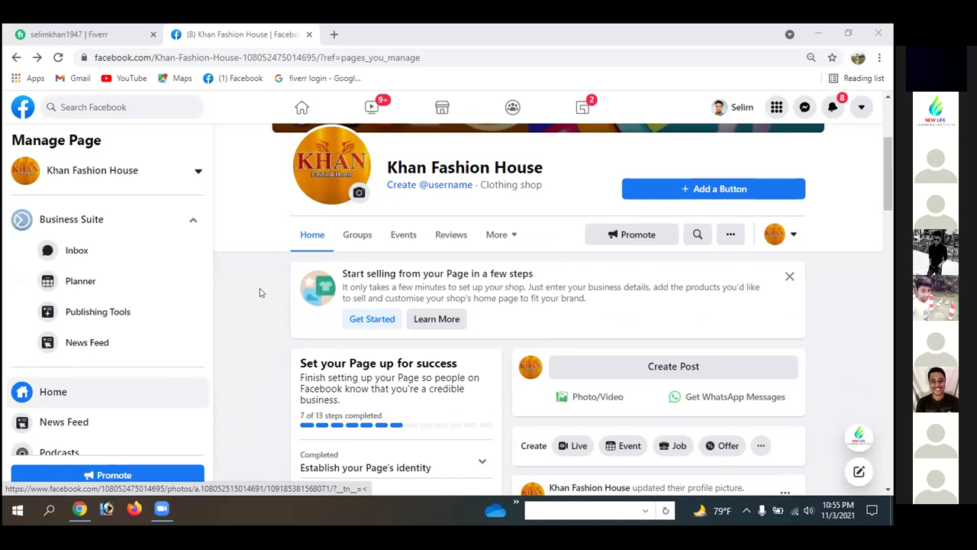
{"action": "left_click", "coordinate": [353, 28]}
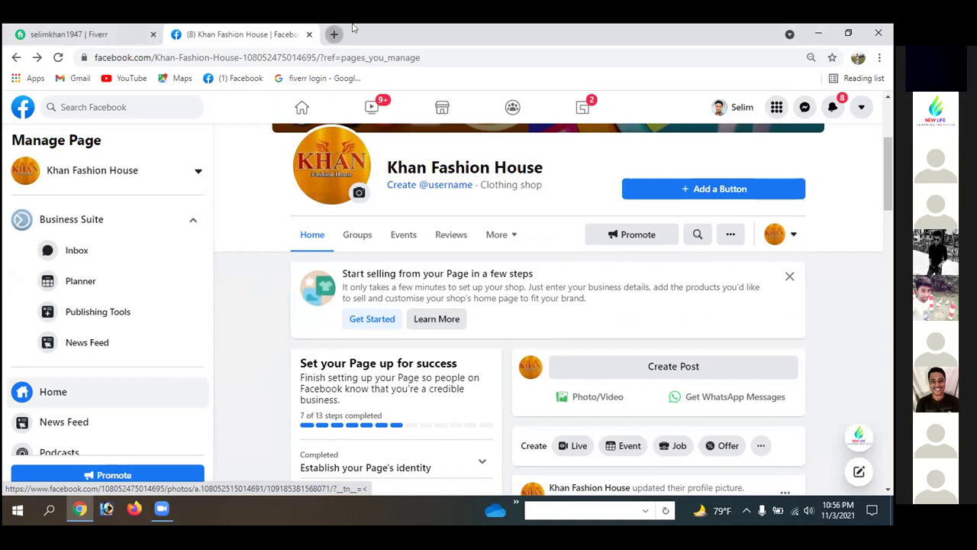
- Search Google for 'canva' in a new tab and open the official Canva website
{"action": "key", "text": "ctrl+t"}
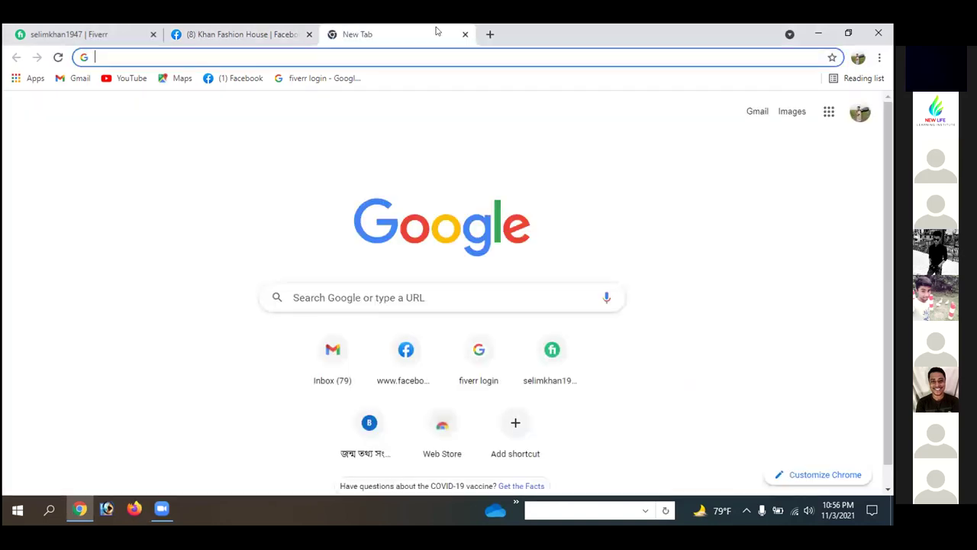
{"action": "left_click", "coordinate": [355, 295]}
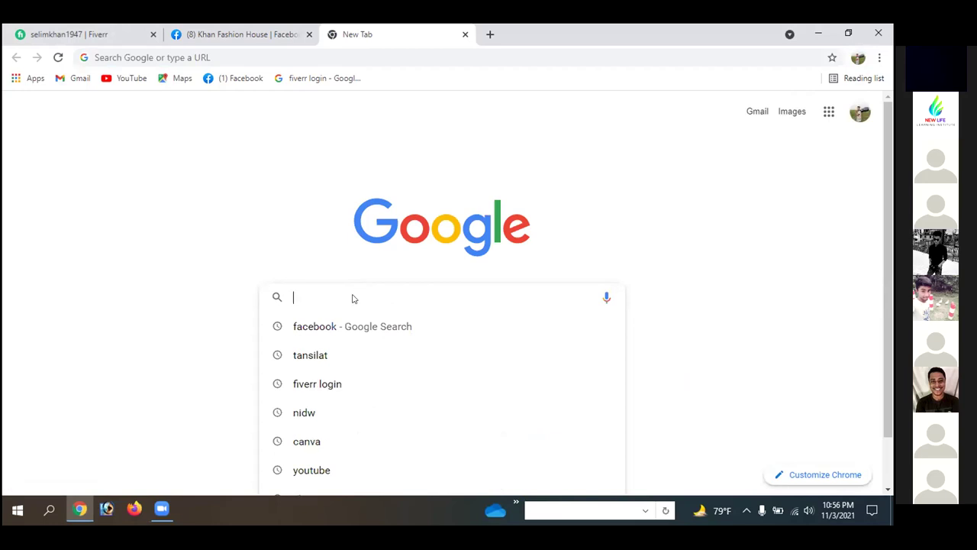
{"action": "type", "text": "canva"}
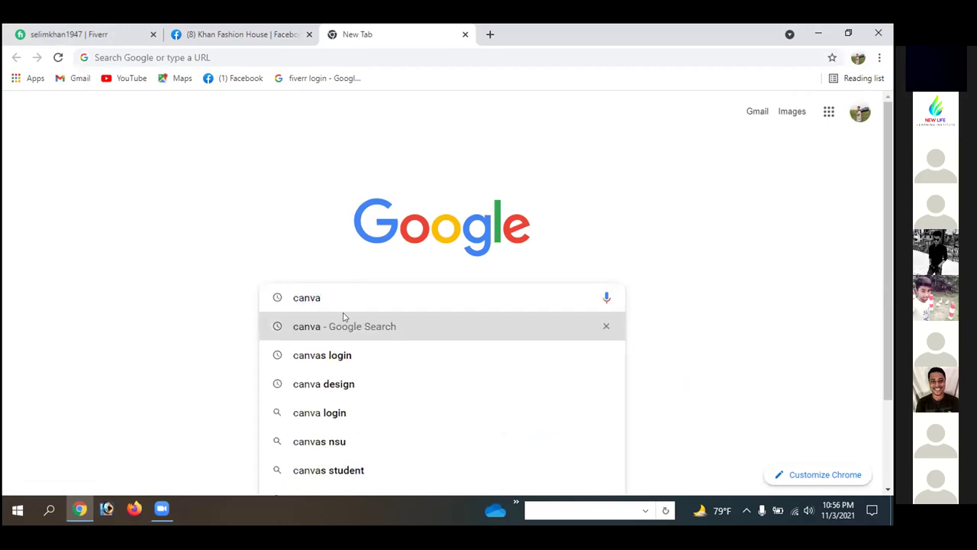
{"action": "left_click", "coordinate": [329, 327]}
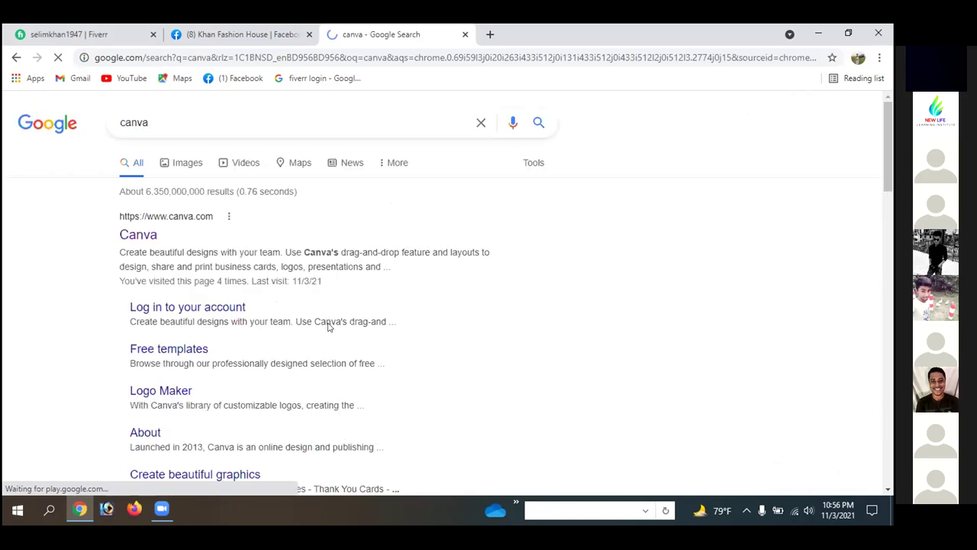
{"action": "right_click", "coordinate": [140, 237]}
{"action": "left_click", "coordinate": [139, 239]}
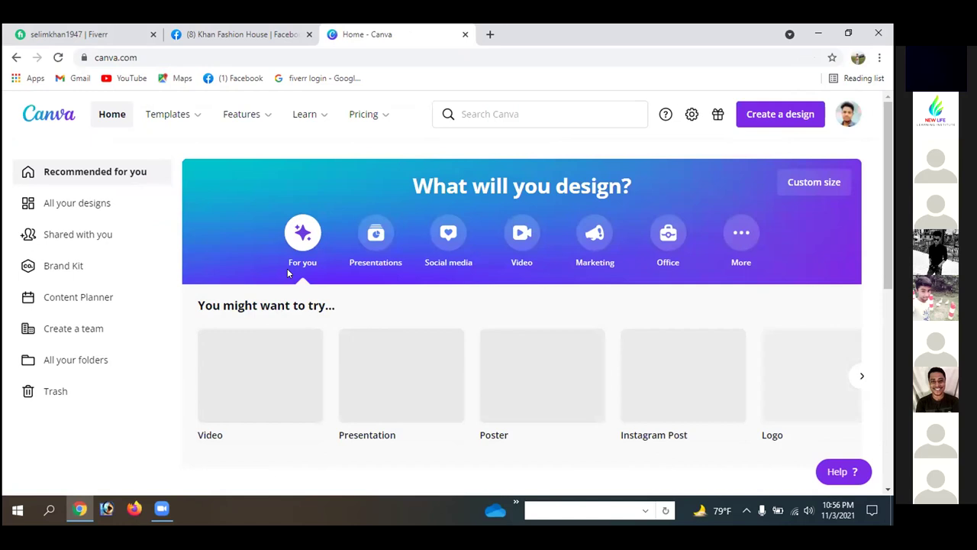
- Create a custom-size blank design with width 550 px and height 370 px
{"action": "left_click", "coordinate": [765, 124]}
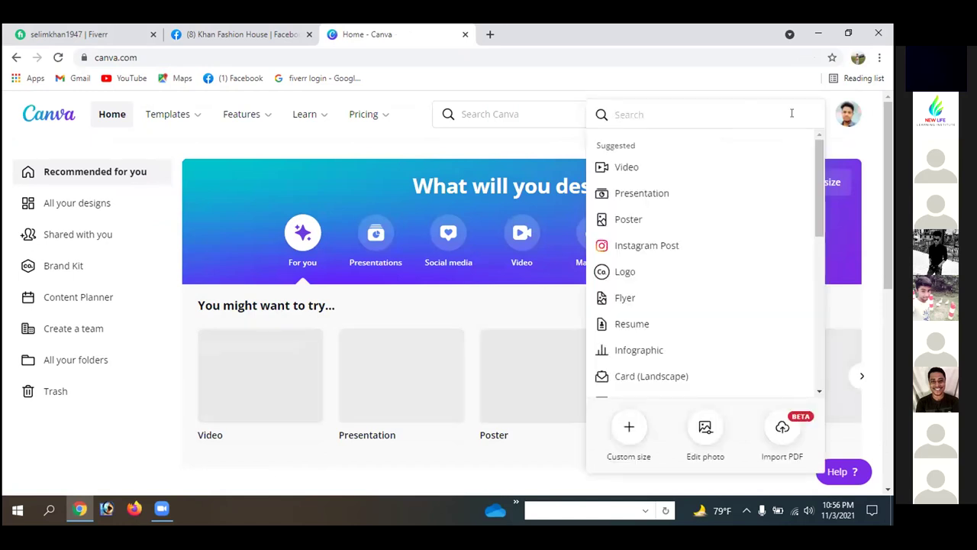
{"action": "left_click", "coordinate": [628, 427]}
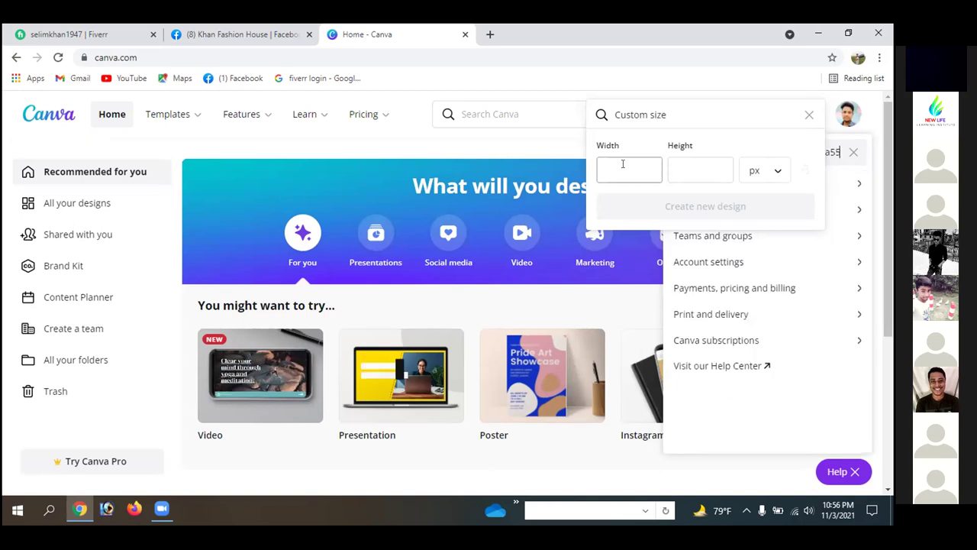
{"action": "key", "text": "Tab"}
{"action": "left_click", "coordinate": [628, 168]}
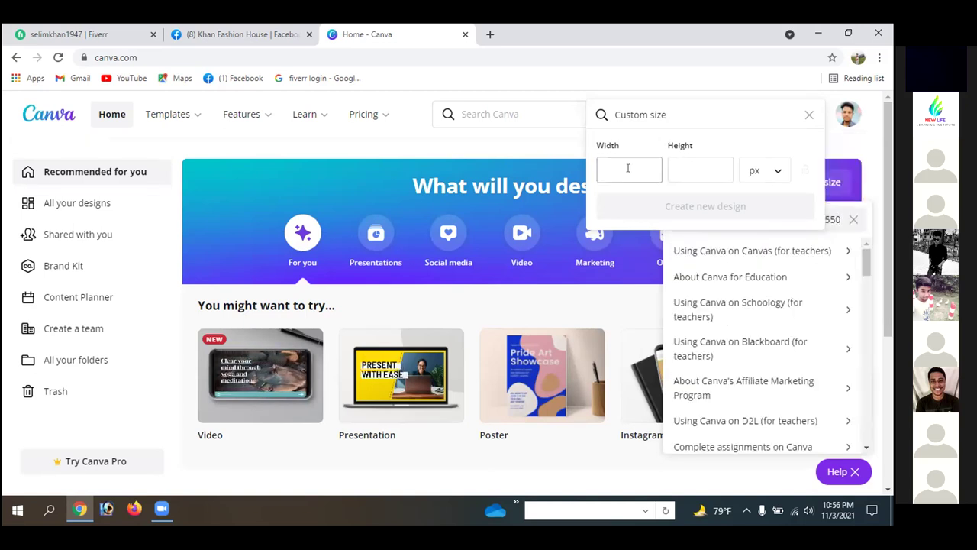
{"action": "type", "text": "550"}
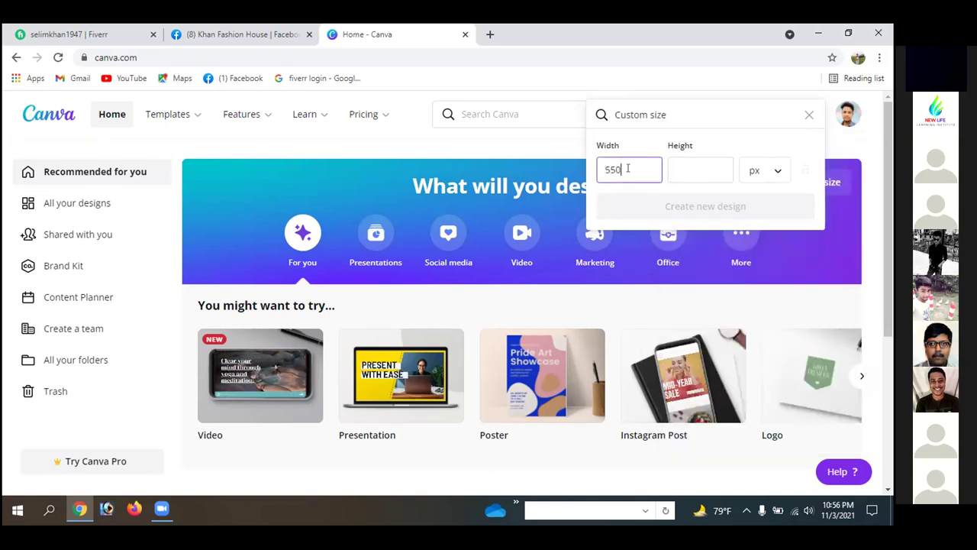
{"action": "left_click", "coordinate": [699, 166]}
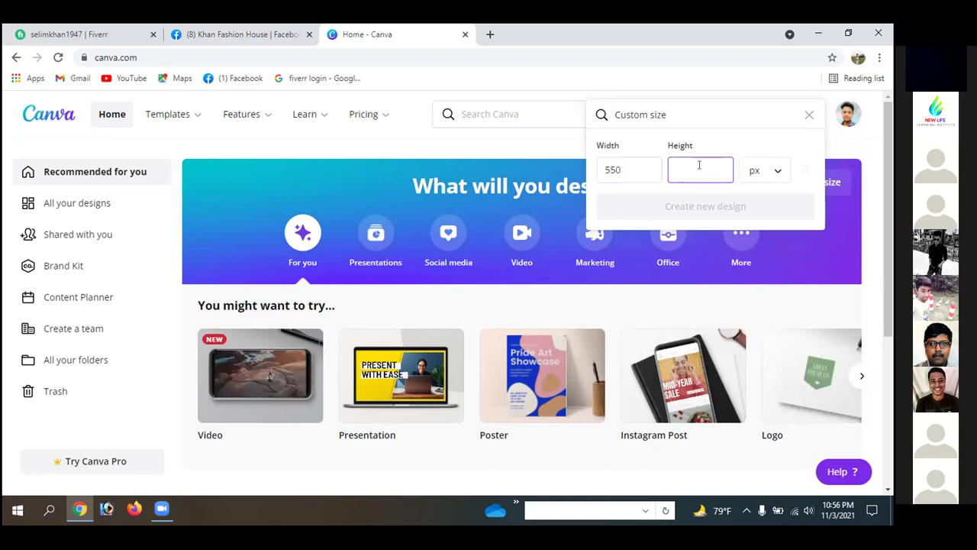
{"action": "type", "text": "37"}
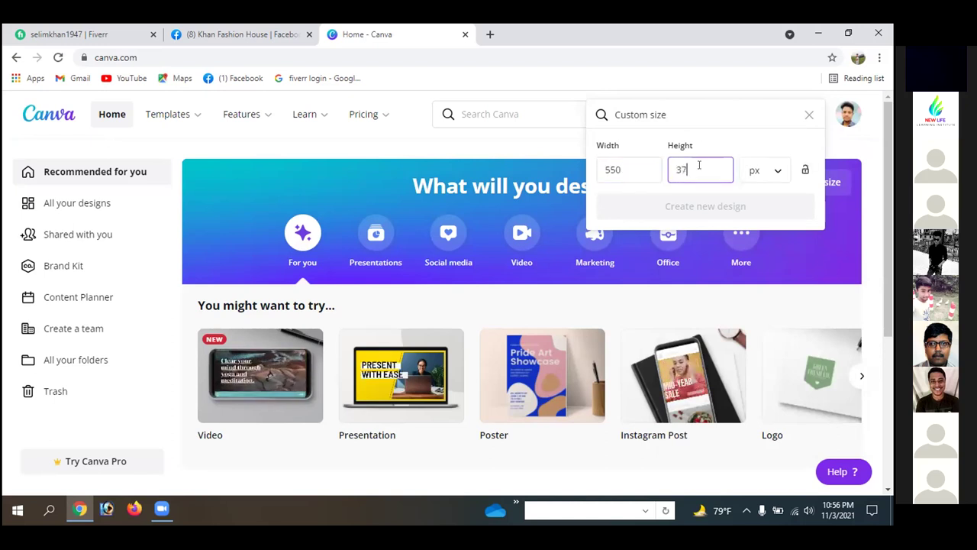
{"action": "type", "text": "0"}
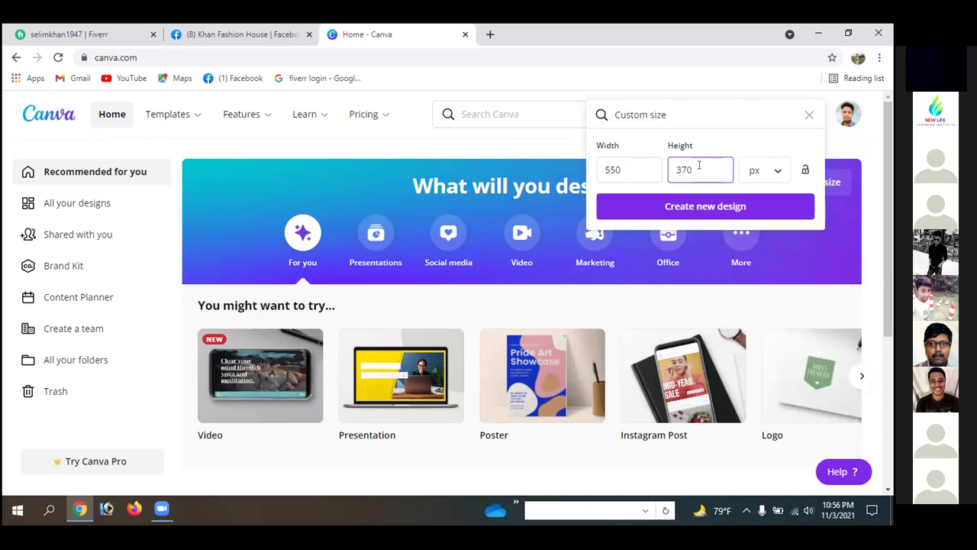
{"action": "left_click", "coordinate": [678, 208]}
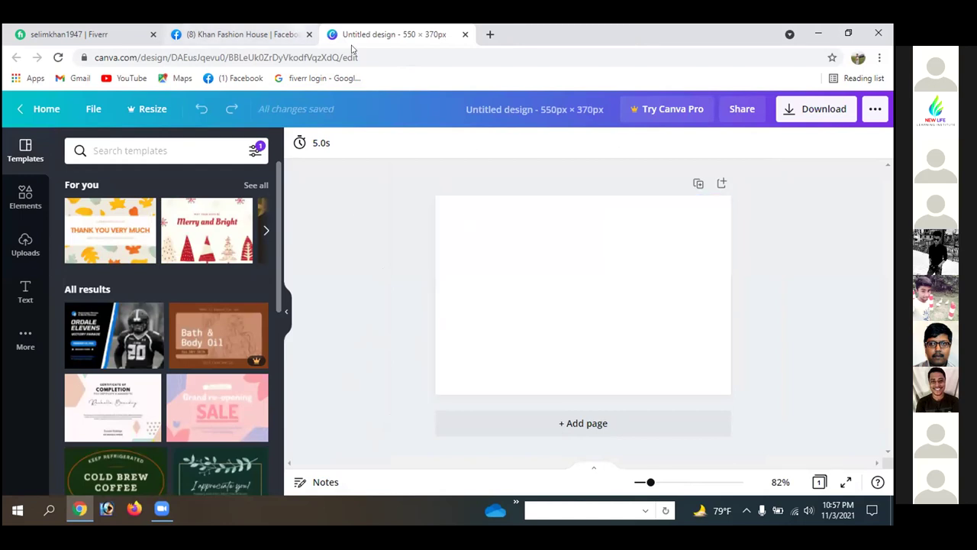
- Add a heading reading 'FACEBOOK ADVERTISING' and drag it to the top centre of the page
{"action": "left_click", "coordinate": [26, 288]}
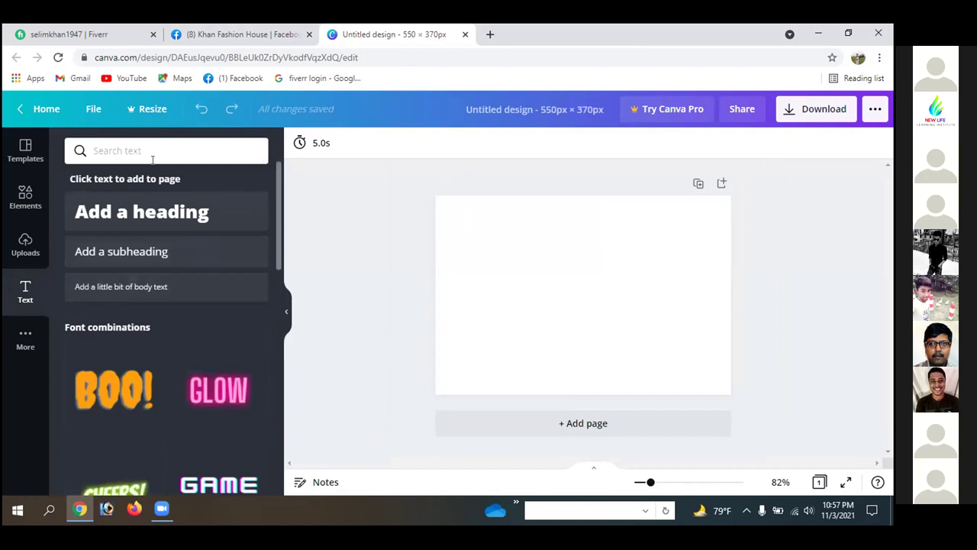
{"action": "left_click", "coordinate": [153, 213]}
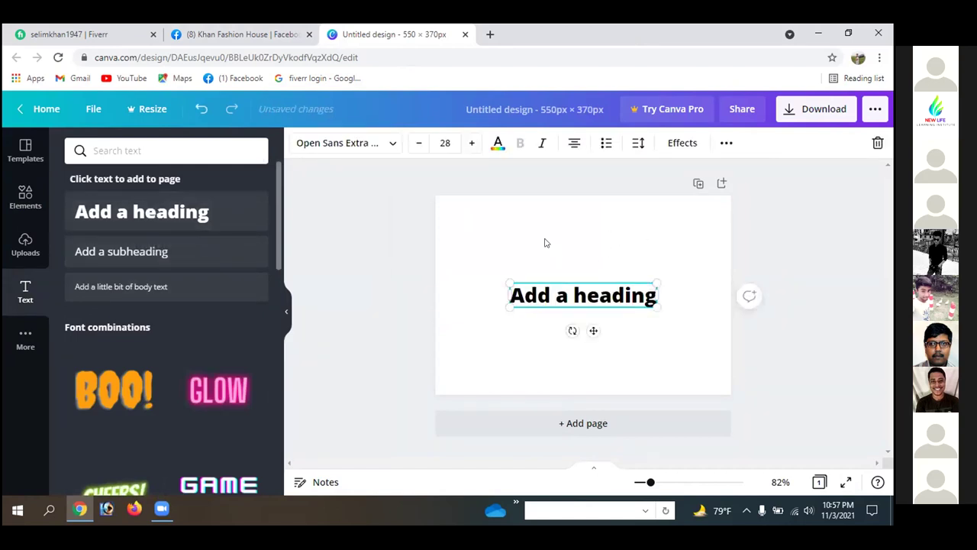
{"action": "key", "text": "BackSpace"}
{"action": "key", "text": "BackSpace"}
{"action": "key", "text": "BackSpace"}
{"action": "key", "text": "BackSpace"}
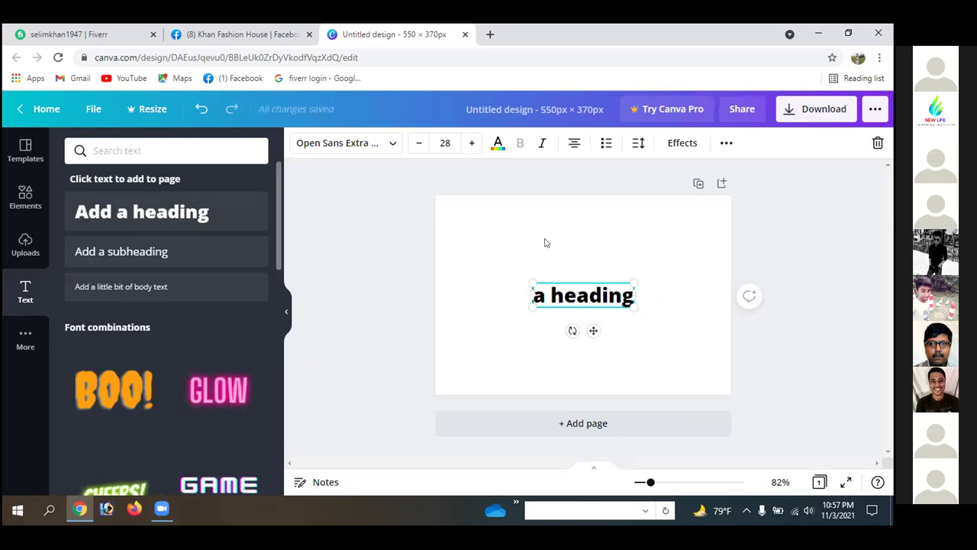
{"action": "type", "text": "FACEBOO"}
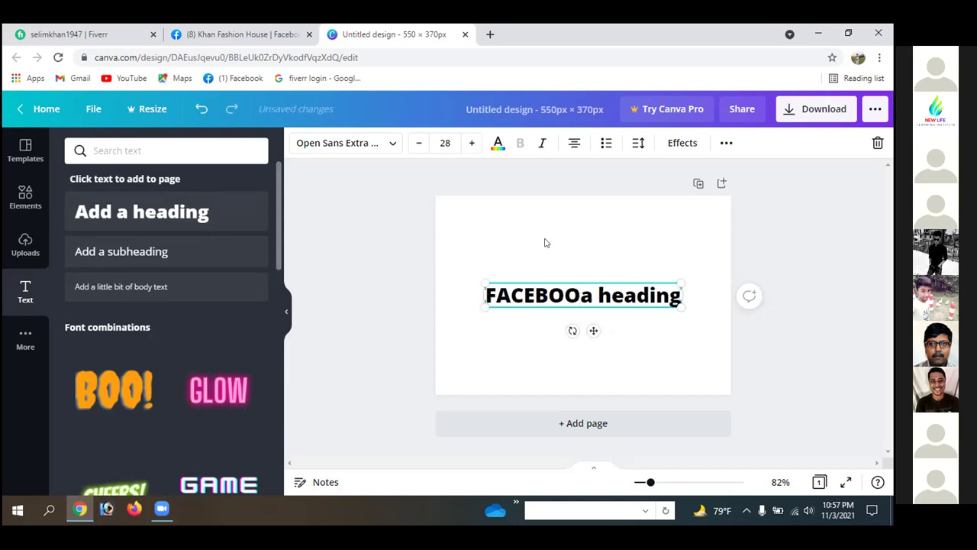
{"action": "type", "text": "K"}
{"action": "key", "text": "Delete"}
{"action": "key", "text": "Delete"}
{"action": "key", "text": "Delete"}
{"action": "key", "text": "Delete"}
{"action": "key", "text": "Delete"}
{"action": "key", "text": "Delete"}
{"action": "key", "text": "Delete"}
{"action": "key", "text": "Delete"}
{"action": "key", "text": "Delete"}
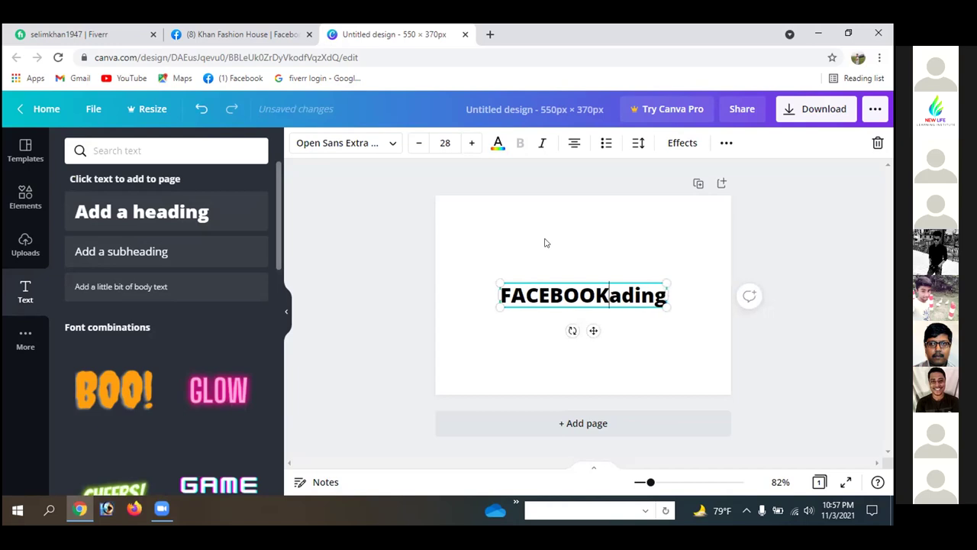
{"action": "type", "text": "ADVERTISING"}
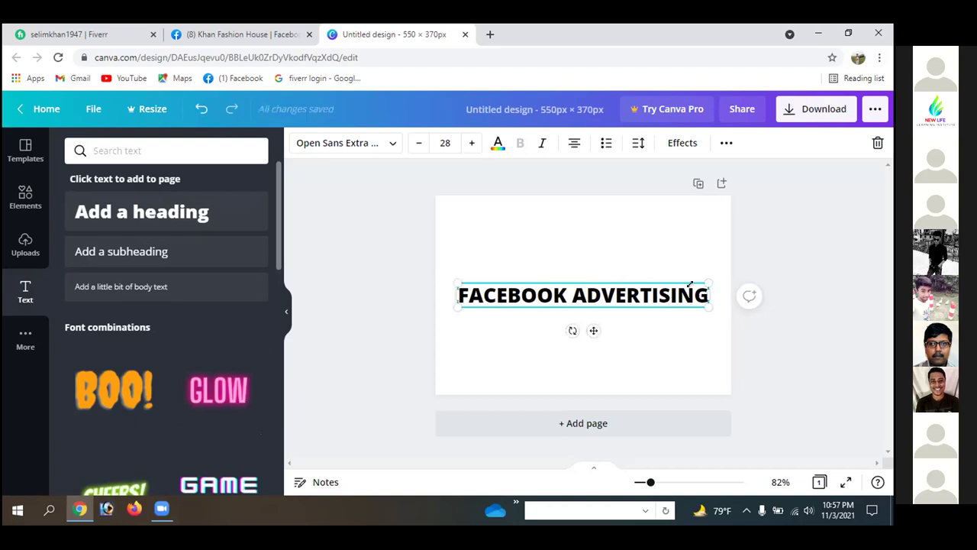
{"action": "left_click_drag", "start_coordinate": [608, 294], "coordinate": [592, 212]}
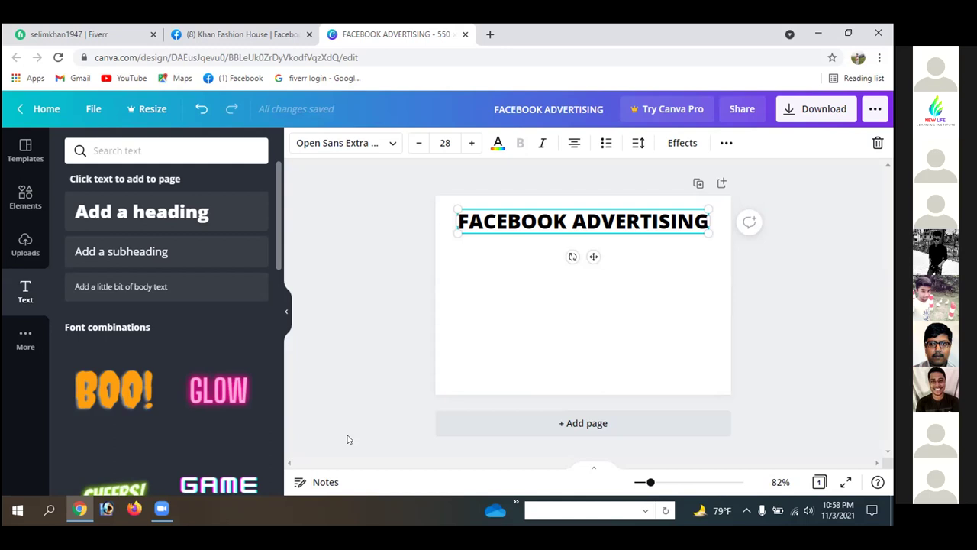
- Return to the Khan Fashion House Facebook page and scroll down to its About card
{"action": "left_click", "coordinate": [256, 34]}
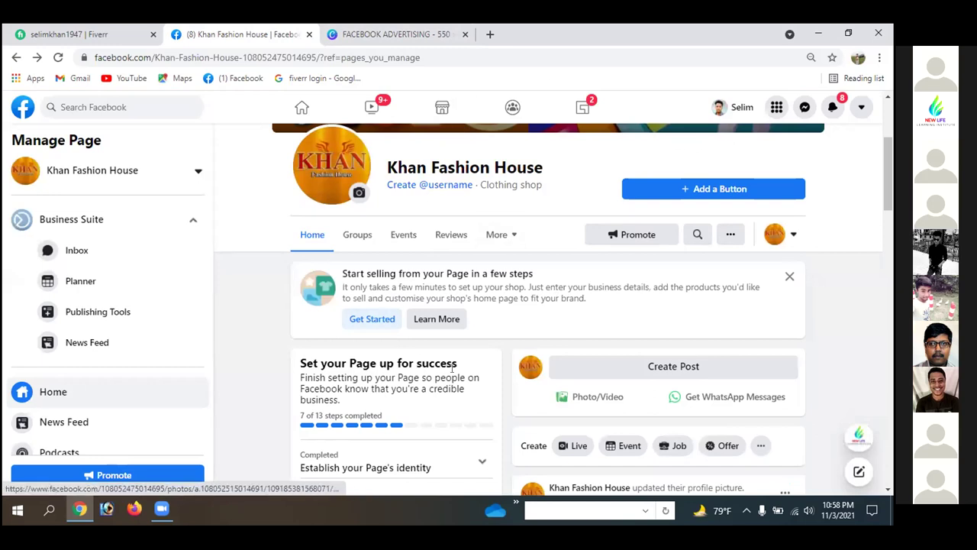
{"action": "scroll", "coordinate": [453, 368], "scroll_direction": "down", "scroll_amount": 10}
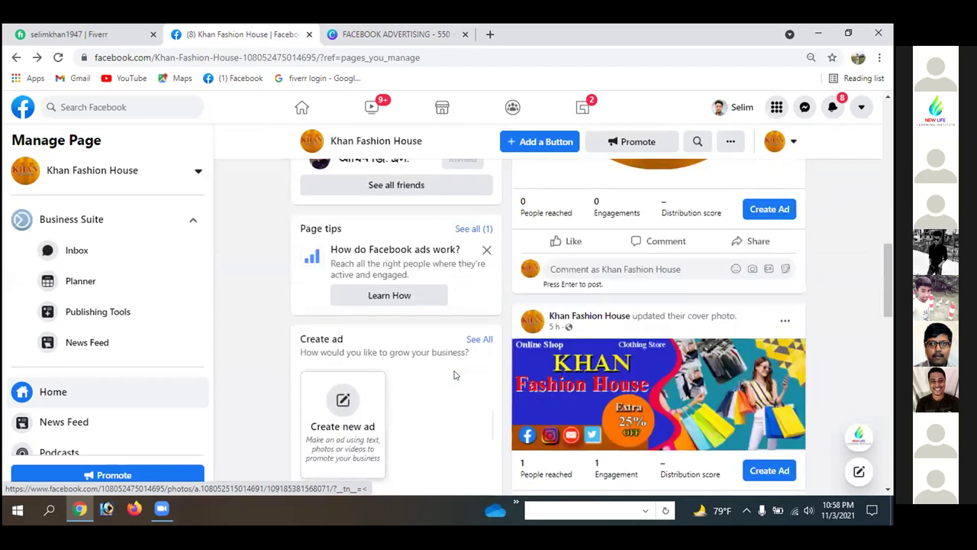
{"action": "scroll", "coordinate": [454, 375], "scroll_direction": "down", "scroll_amount": 5}
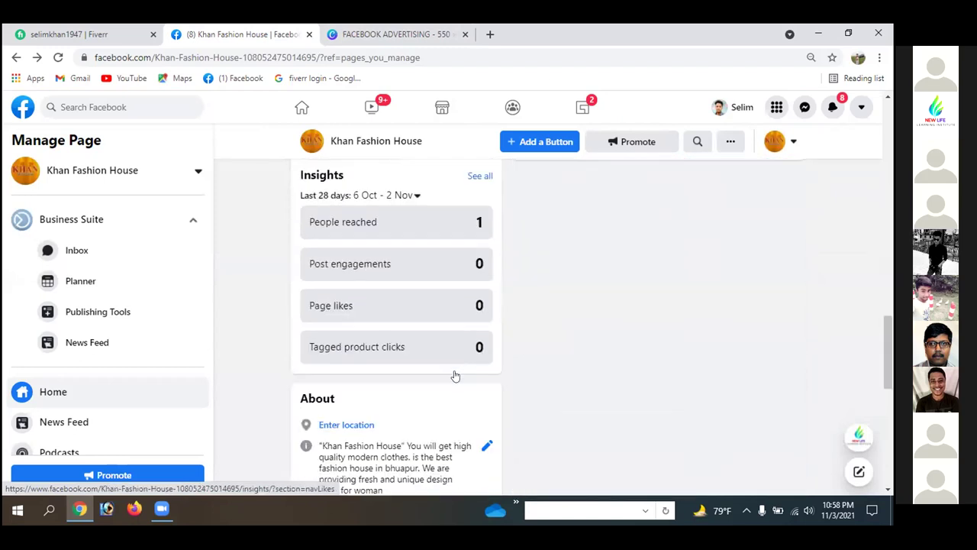
{"action": "scroll", "coordinate": [455, 374], "scroll_direction": "down", "scroll_amount": 2}
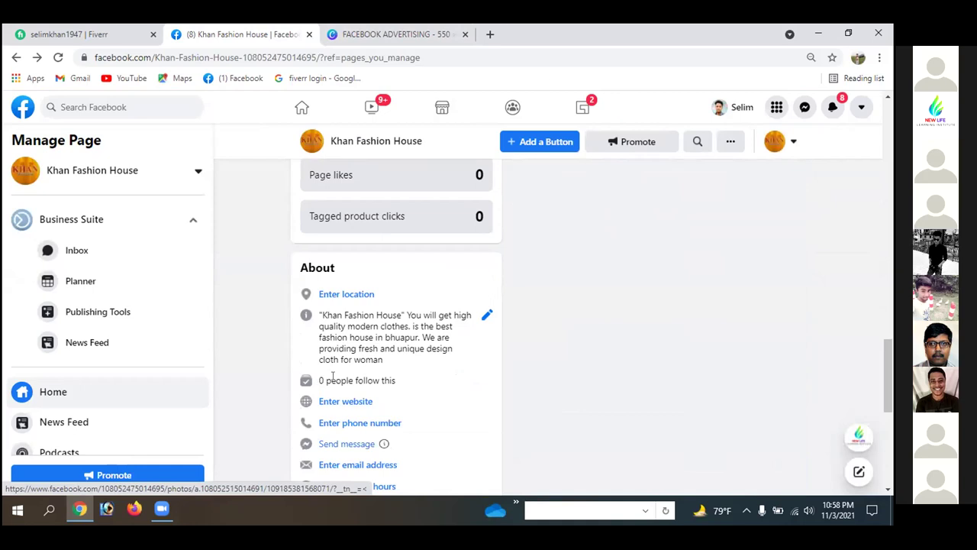
- Highlight parts of the '0 people follow this' line, ending on the word 'people'
{"action": "left_click_drag", "start_coordinate": [348, 379], "coordinate": [402, 383]}
{"action": "left_click", "coordinate": [402, 383]}
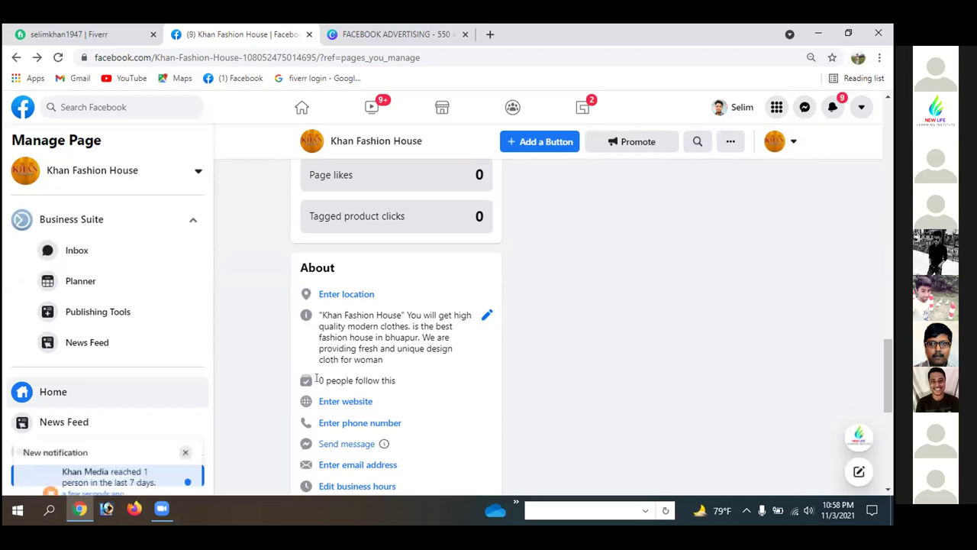
{"action": "left_click_drag", "start_coordinate": [316, 379], "coordinate": [403, 385]}
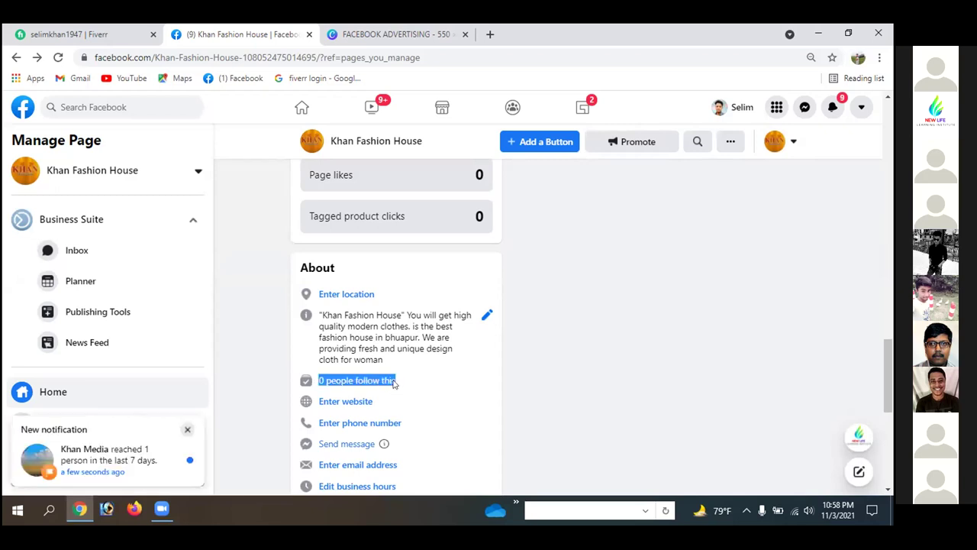
{"action": "left_click", "coordinate": [331, 376]}
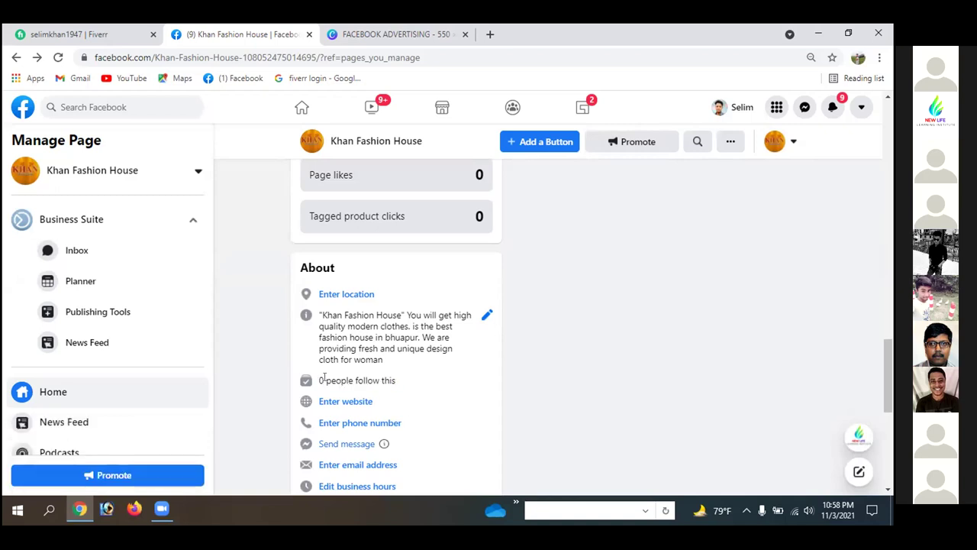
{"action": "left_click_drag", "start_coordinate": [326, 380], "coordinate": [396, 384]}
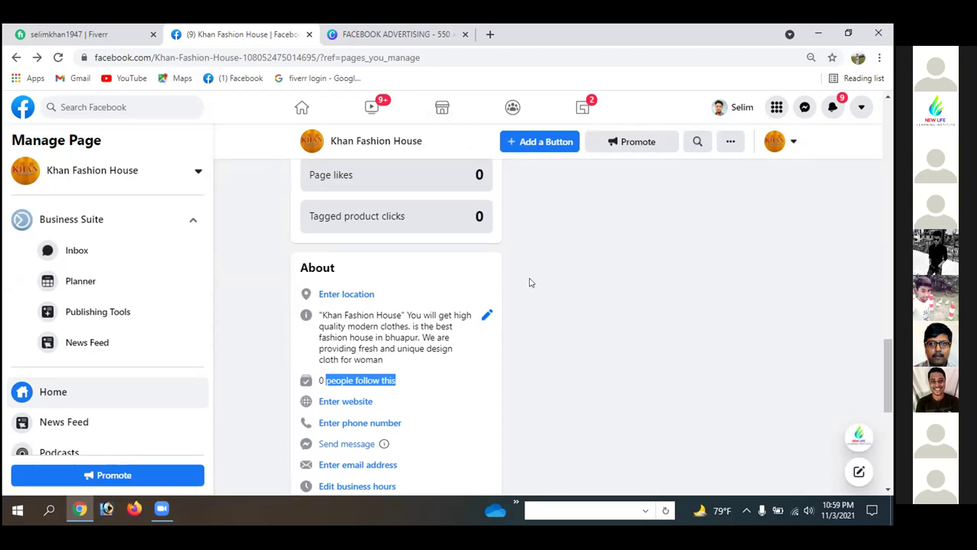
{"action": "left_click", "coordinate": [404, 377]}
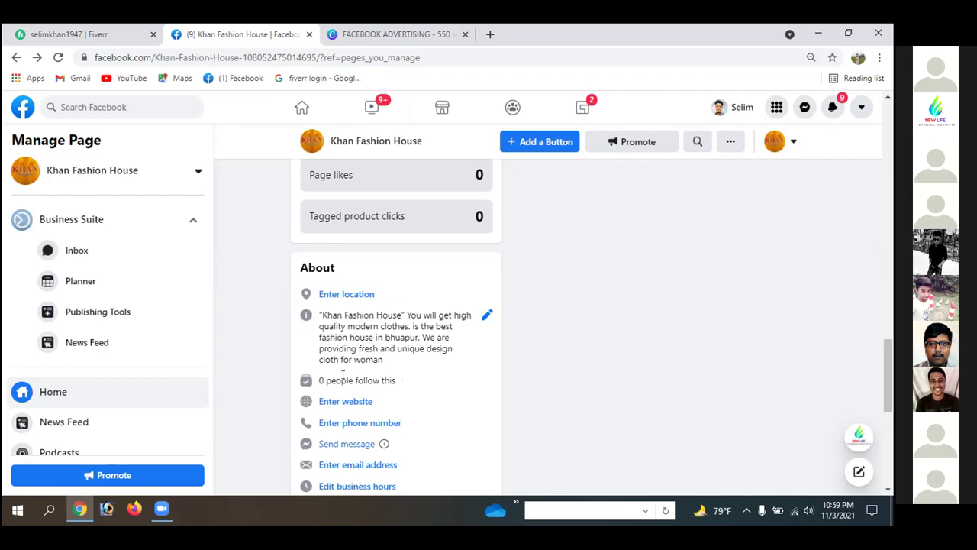
{"action": "left_click_drag", "start_coordinate": [354, 380], "coordinate": [393, 383]}
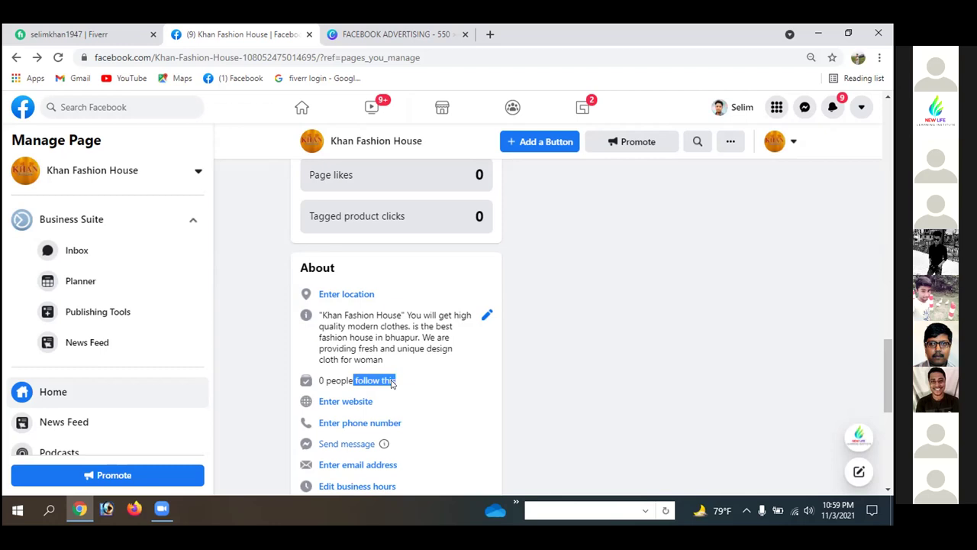
{"action": "left_click", "coordinate": [394, 383]}
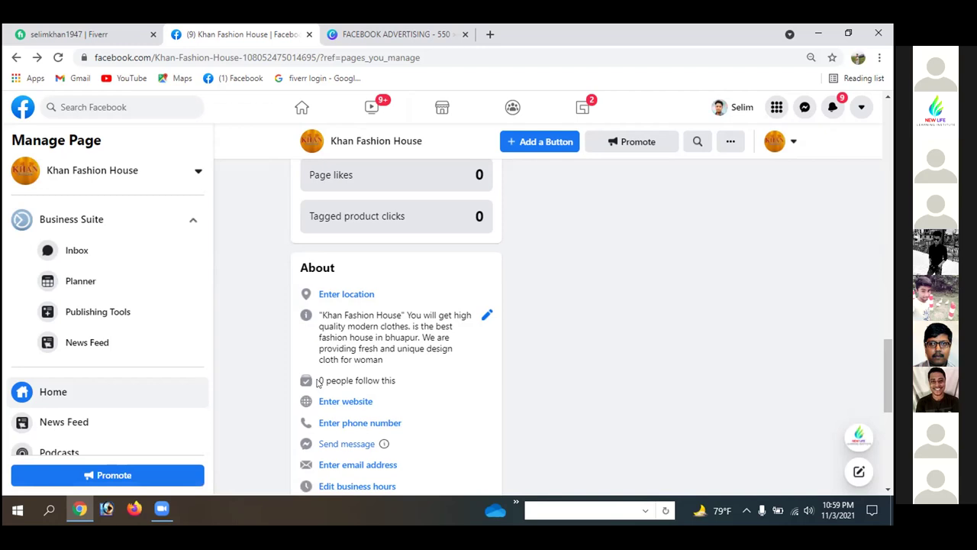
{"action": "left_click_drag", "start_coordinate": [323, 380], "coordinate": [353, 384]}
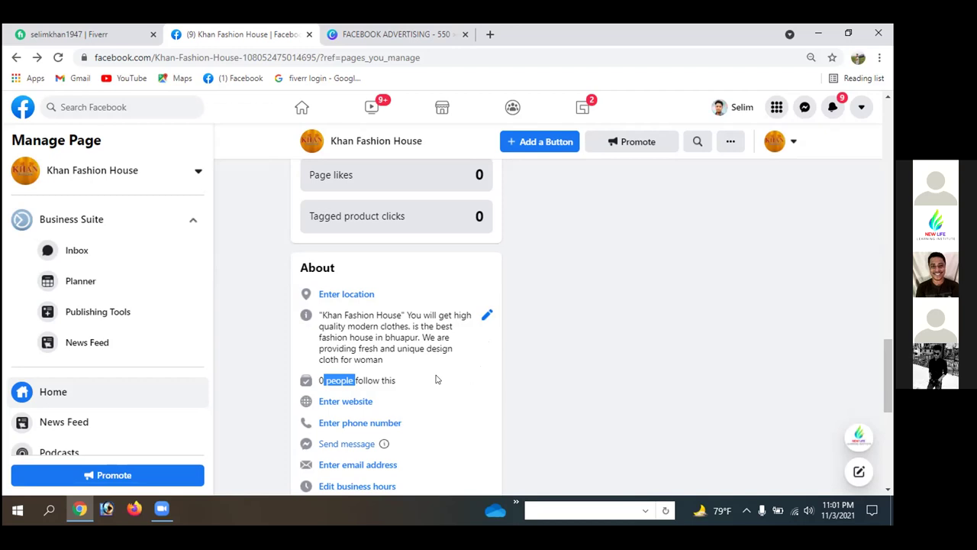
{"action": "left_click", "coordinate": [405, 383]}
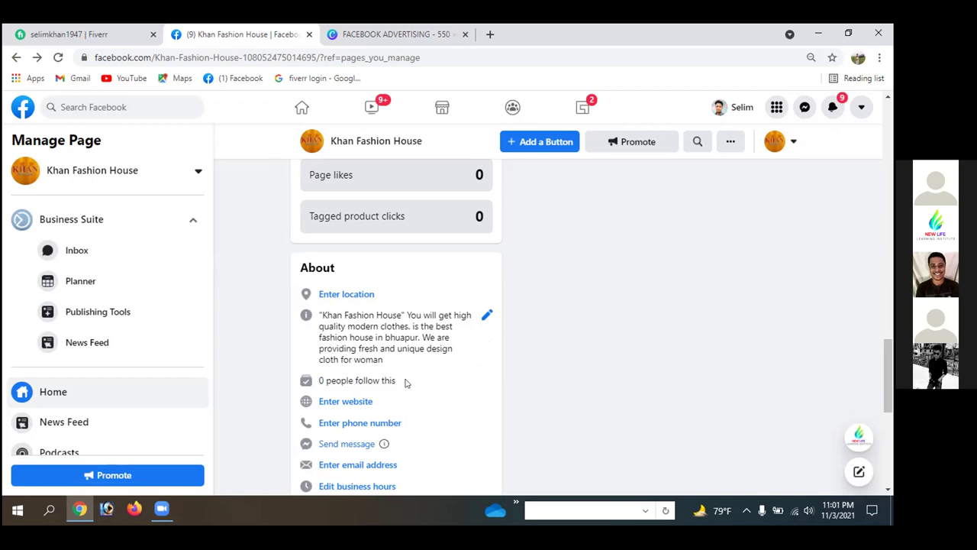
{"action": "left_click", "coordinate": [426, 35]}
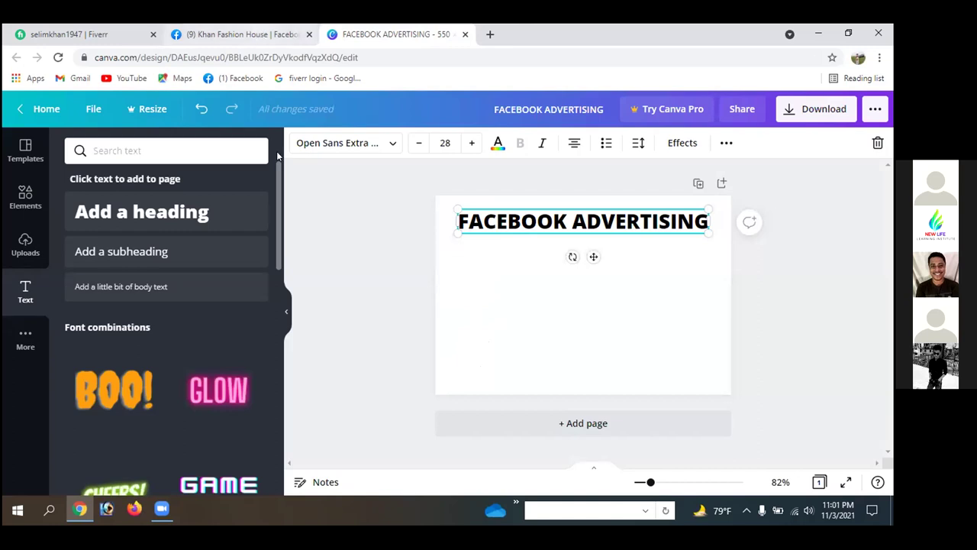
{"action": "left_click", "coordinate": [262, 34]}
{"action": "scroll", "coordinate": [520, 333], "scroll_direction": "up", "scroll_amount": 5}
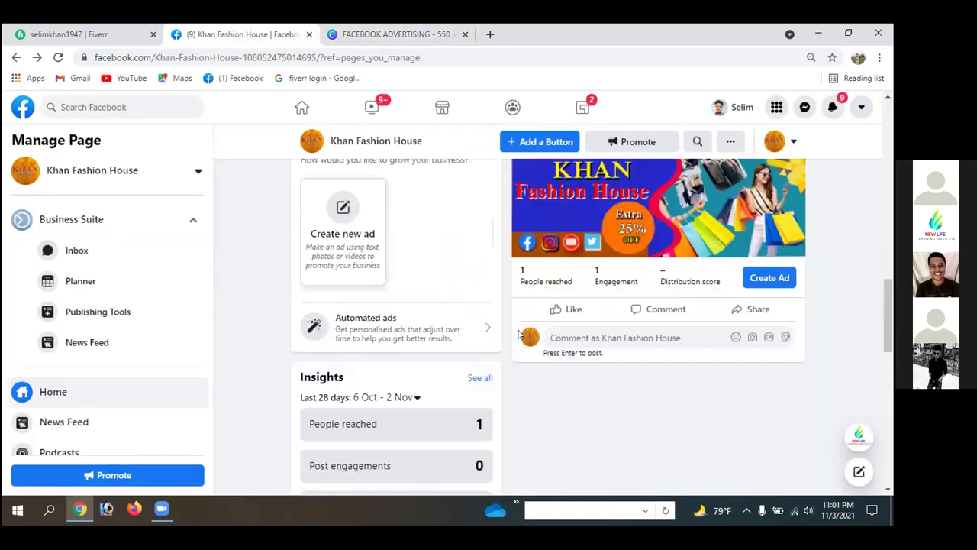
{"action": "scroll", "coordinate": [520, 333], "scroll_direction": "up", "scroll_amount": 10}
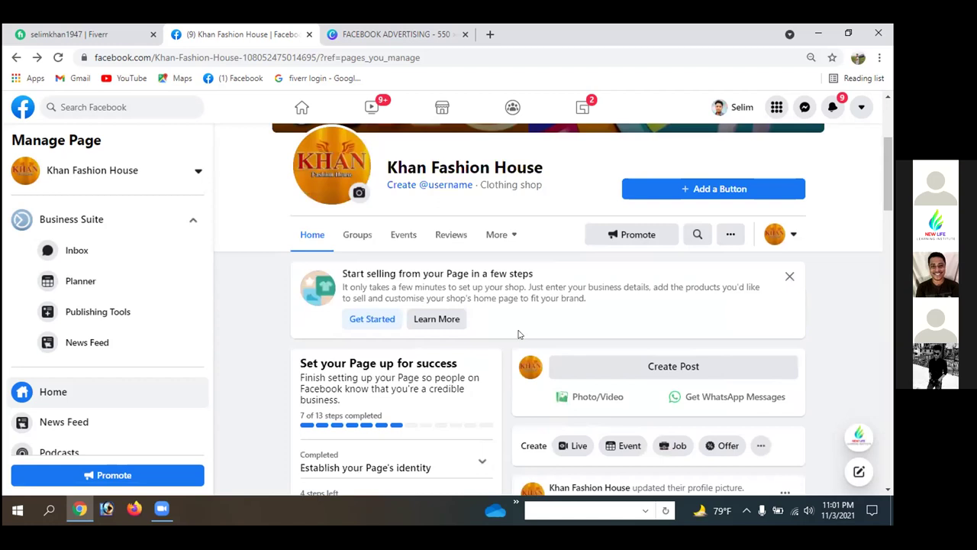
{"action": "scroll", "coordinate": [534, 280], "scroll_direction": "up", "scroll_amount": 2}
{"action": "scroll", "coordinate": [539, 306], "scroll_direction": "down", "scroll_amount": 4}
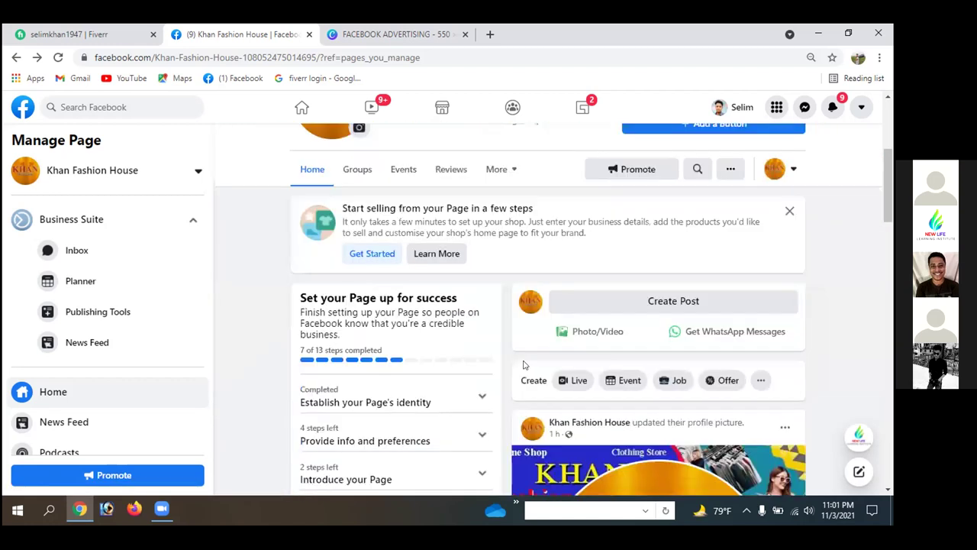
{"action": "scroll", "coordinate": [539, 309], "scroll_direction": "down", "scroll_amount": 3}
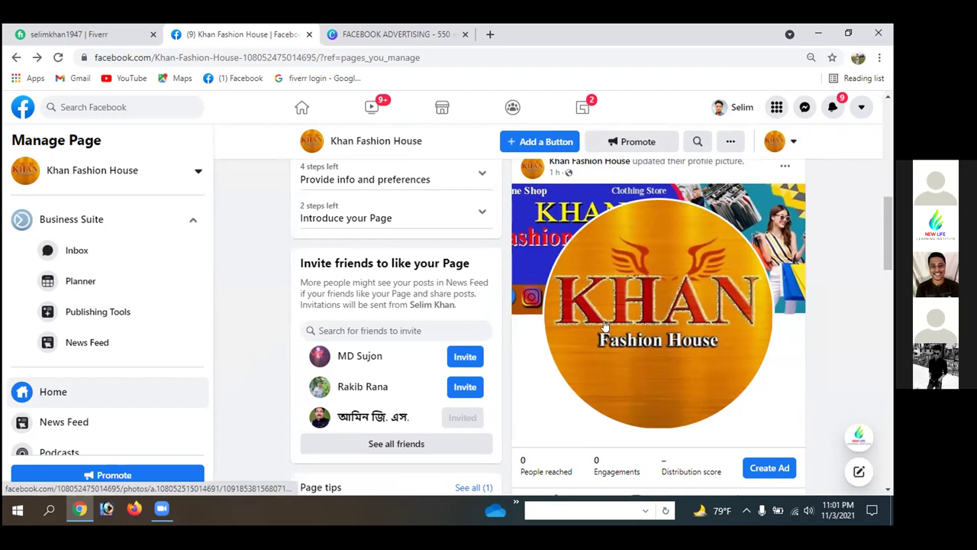
{"action": "scroll", "coordinate": [603, 326], "scroll_direction": "down", "scroll_amount": 3}
{"action": "scroll", "coordinate": [607, 251], "scroll_direction": "up", "scroll_amount": 2}
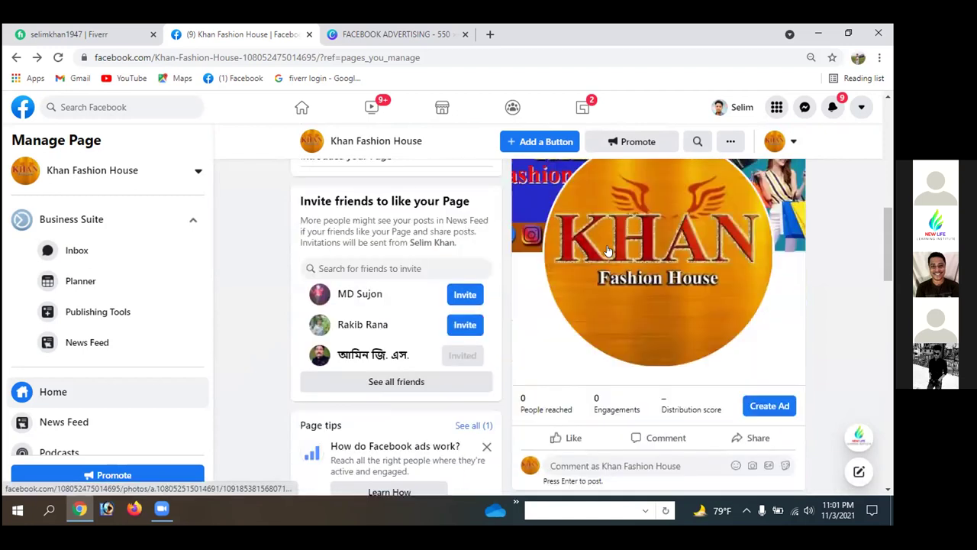
{"action": "scroll", "coordinate": [608, 250], "scroll_direction": "up", "scroll_amount": 3}
{"action": "scroll", "coordinate": [558, 249], "scroll_direction": "down", "scroll_amount": 4}
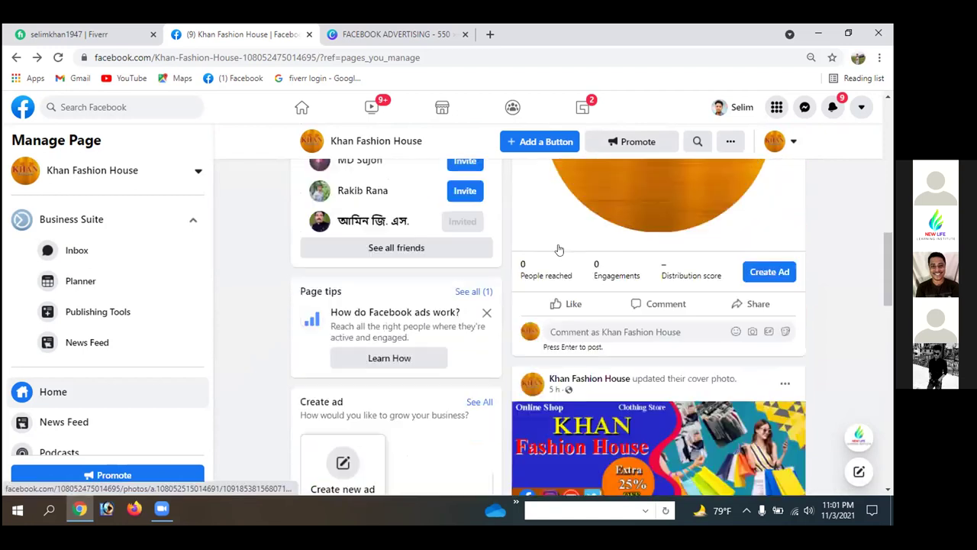
{"action": "scroll", "coordinate": [558, 250], "scroll_direction": "down", "scroll_amount": 2}
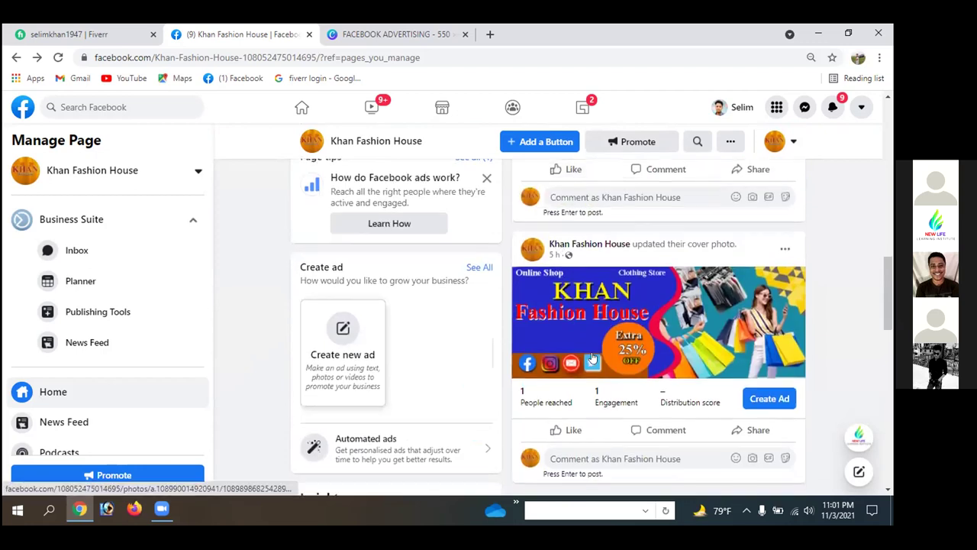
{"action": "scroll", "coordinate": [592, 359], "scroll_direction": "down", "scroll_amount": 2}
{"action": "scroll", "coordinate": [603, 227], "scroll_direction": "up", "scroll_amount": 1}
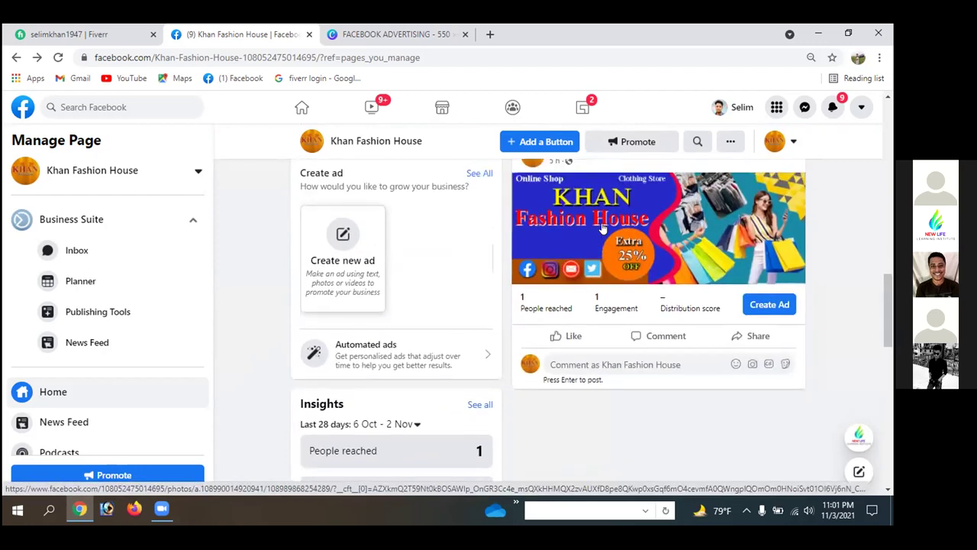
{"action": "scroll", "coordinate": [603, 227], "scroll_direction": "up", "scroll_amount": 1}
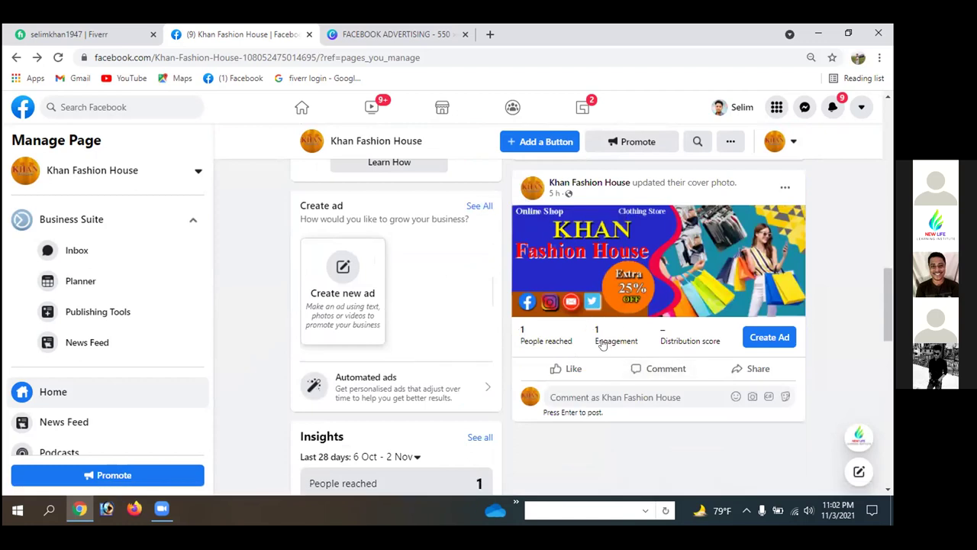
{"action": "scroll", "coordinate": [569, 312], "scroll_direction": "up", "scroll_amount": 3}
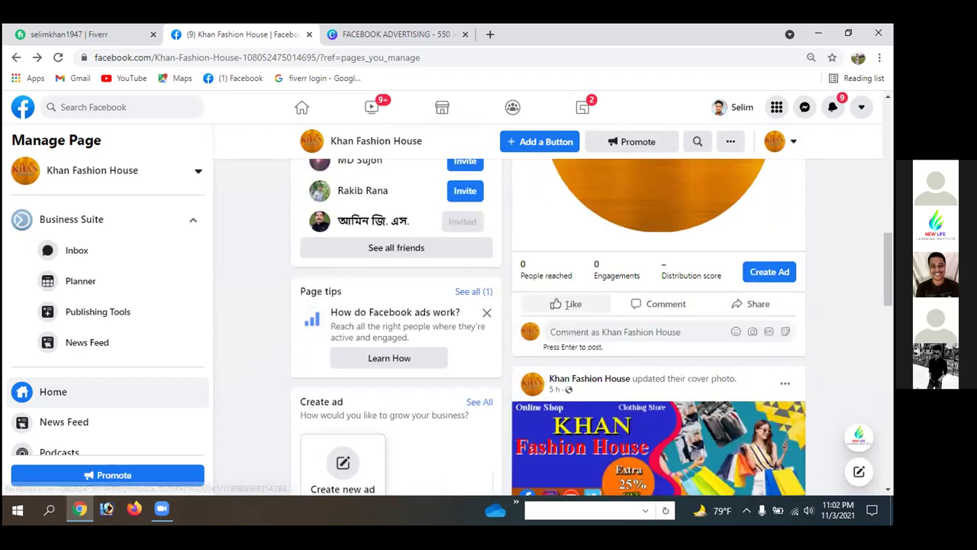
{"action": "scroll", "coordinate": [569, 304], "scroll_direction": "down", "scroll_amount": 2}
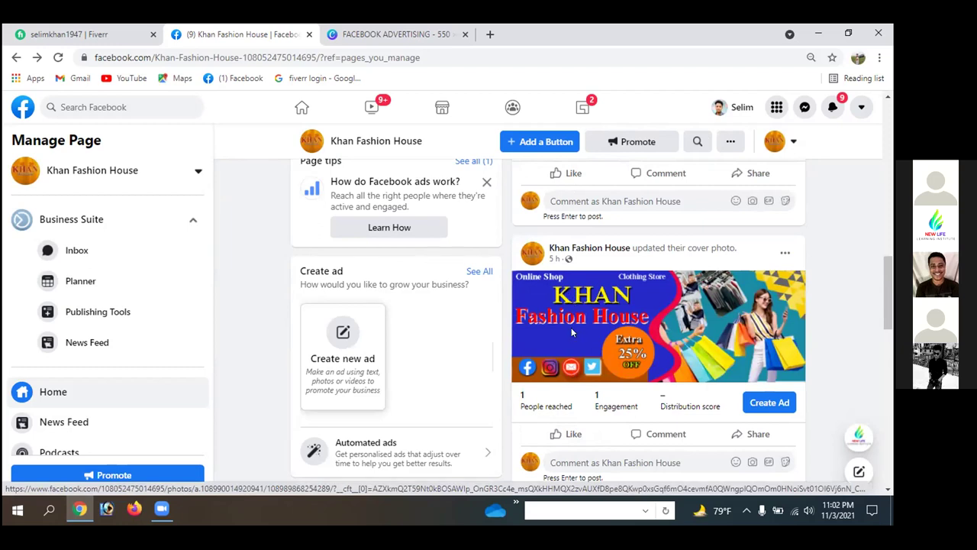
{"action": "scroll", "coordinate": [571, 329], "scroll_direction": "up", "scroll_amount": 3}
{"action": "scroll", "coordinate": [571, 332], "scroll_direction": "up", "scroll_amount": 3}
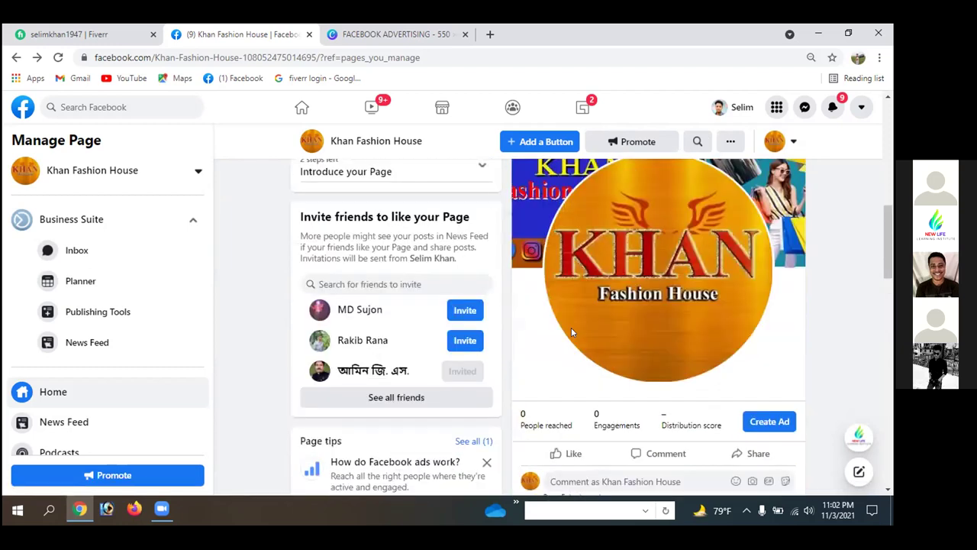
{"action": "scroll", "coordinate": [571, 334], "scroll_direction": "up", "scroll_amount": 4}
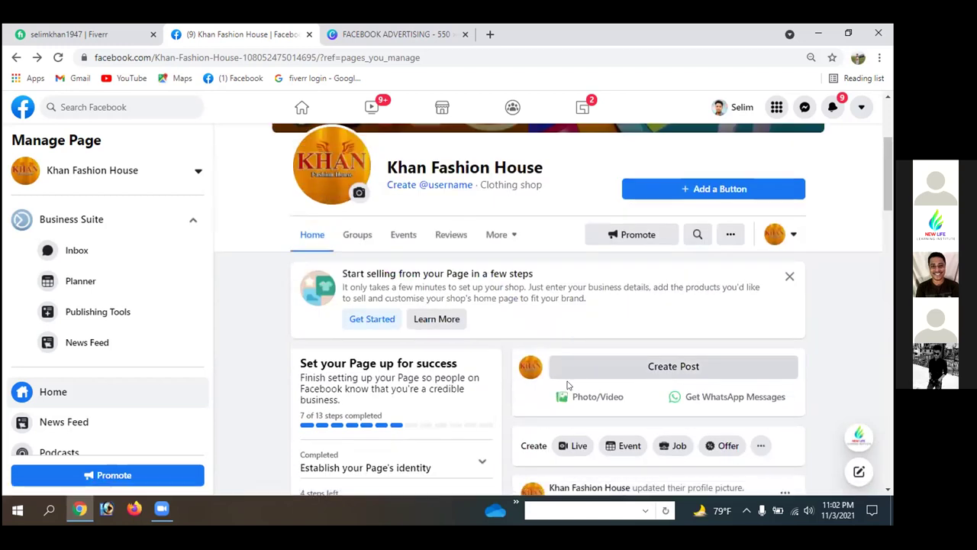
{"action": "scroll", "coordinate": [572, 369], "scroll_direction": "up", "scroll_amount": 3}
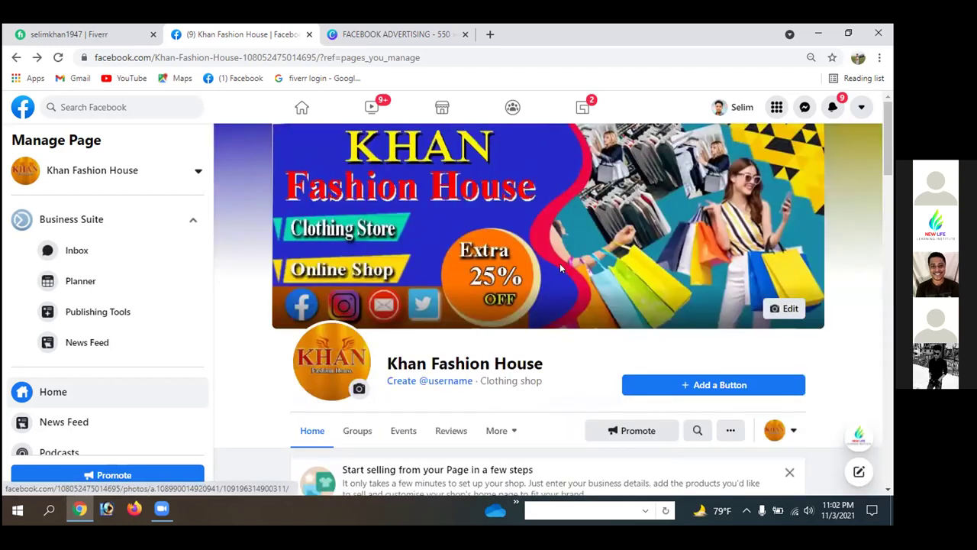
{"action": "scroll", "coordinate": [561, 268], "scroll_direction": "down", "scroll_amount": 5}
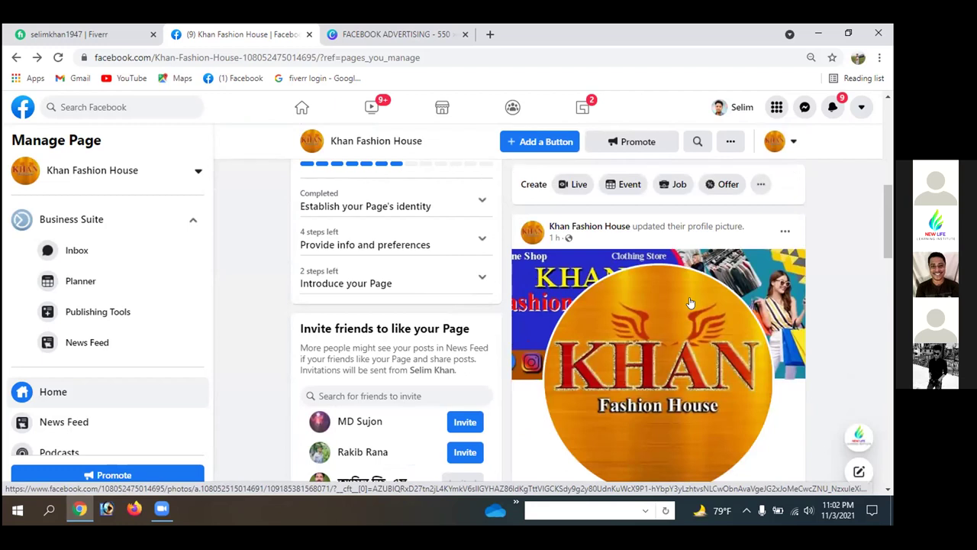
{"action": "scroll", "coordinate": [623, 338], "scroll_direction": "down", "scroll_amount": 2}
{"action": "scroll", "coordinate": [623, 338], "scroll_direction": "down", "scroll_amount": 1}
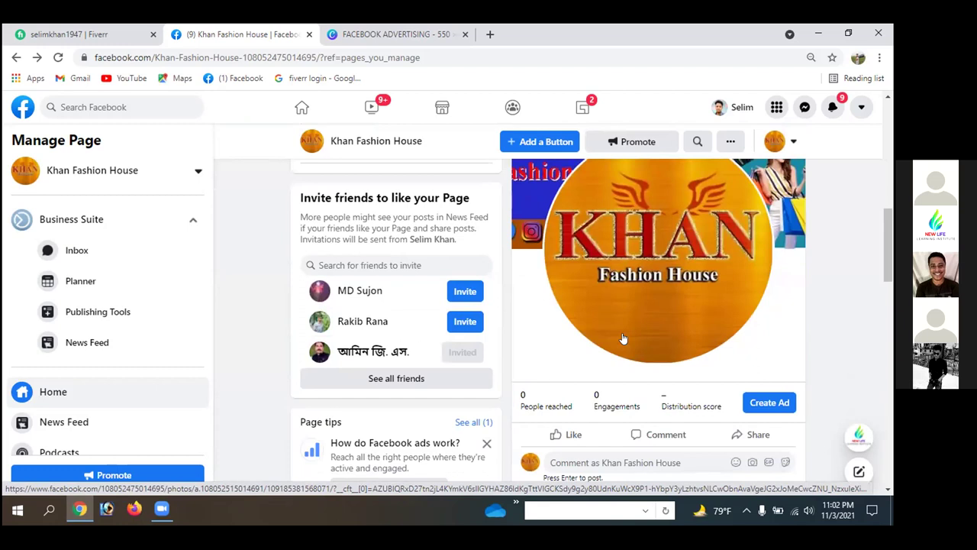
{"action": "scroll", "coordinate": [623, 338], "scroll_direction": "down", "scroll_amount": 3}
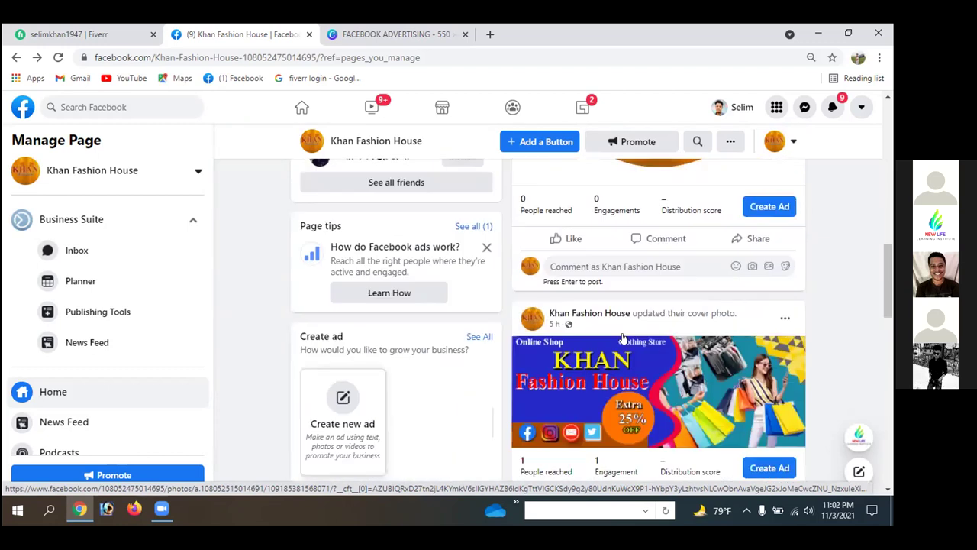
{"action": "scroll", "coordinate": [623, 338], "scroll_direction": "down", "scroll_amount": 3}
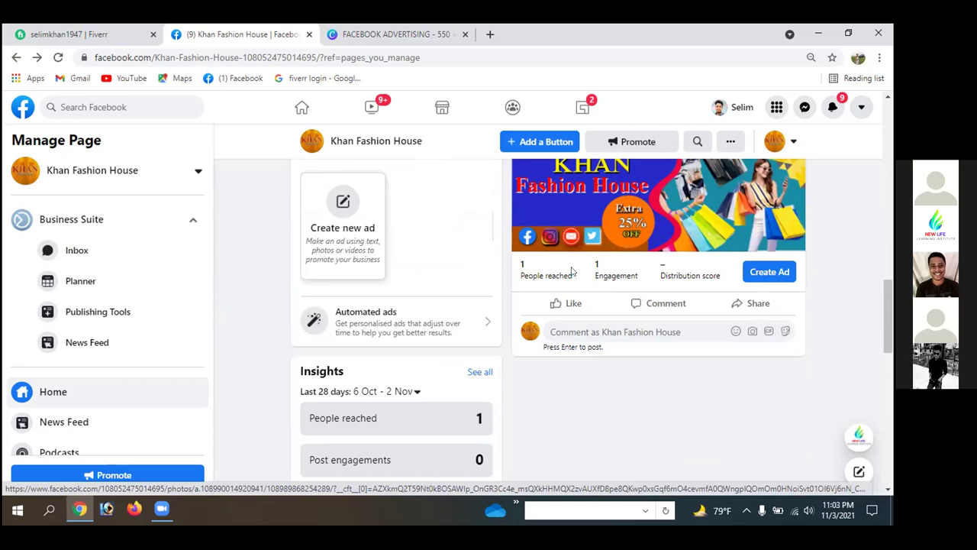
{"action": "scroll", "coordinate": [571, 272], "scroll_direction": "up", "scroll_amount": 1}
{"action": "scroll", "coordinate": [571, 272], "scroll_direction": "up", "scroll_amount": 3}
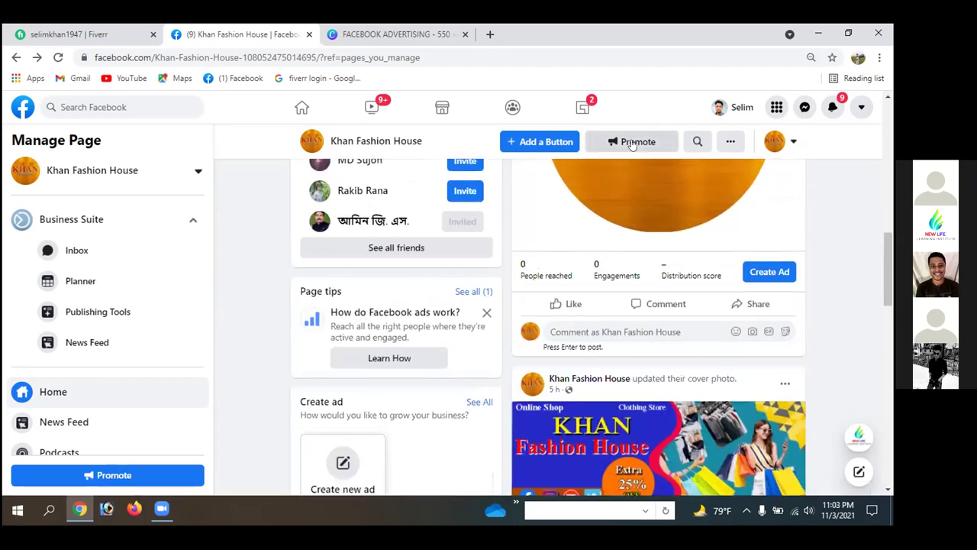
{"action": "left_click", "coordinate": [634, 142]}
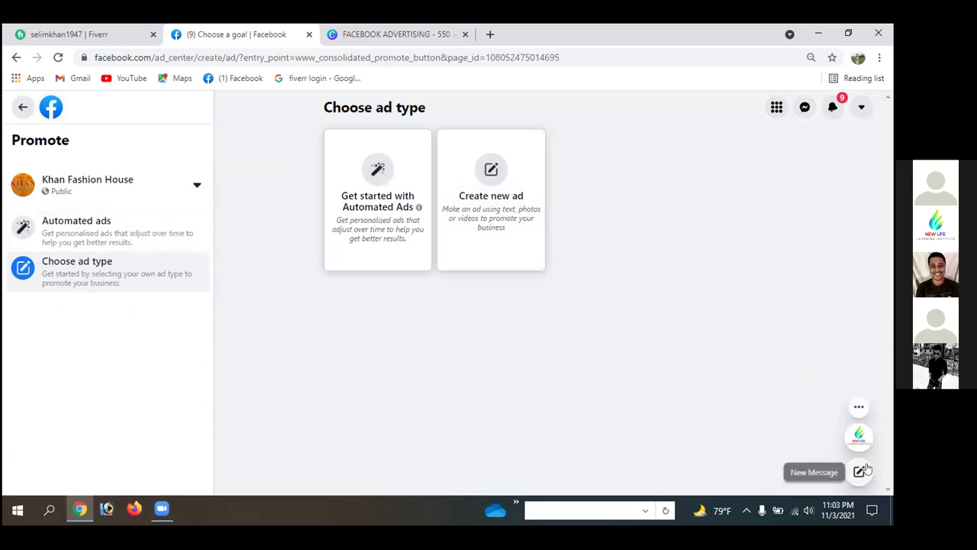
{"action": "left_click", "coordinate": [20, 107]}
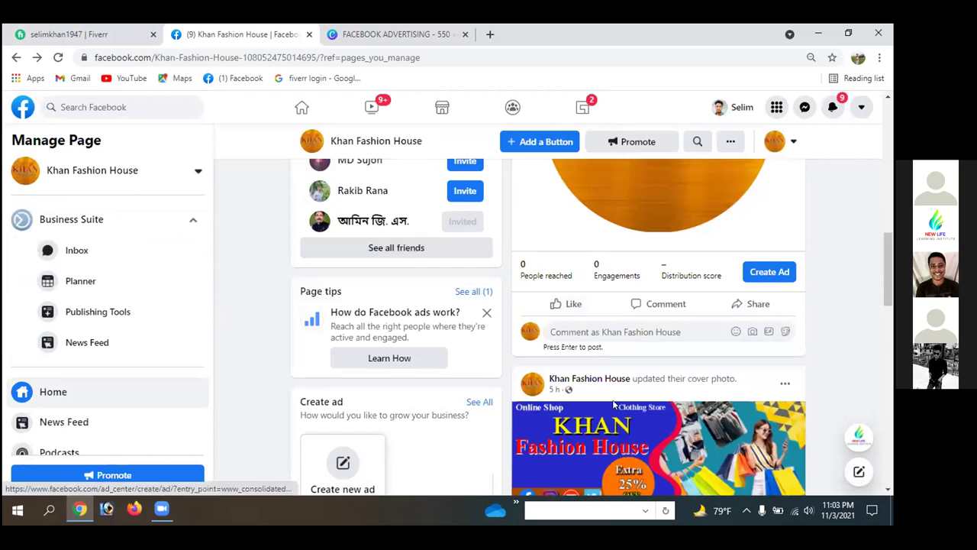
{"action": "scroll", "coordinate": [613, 405], "scroll_direction": "down", "scroll_amount": 3}
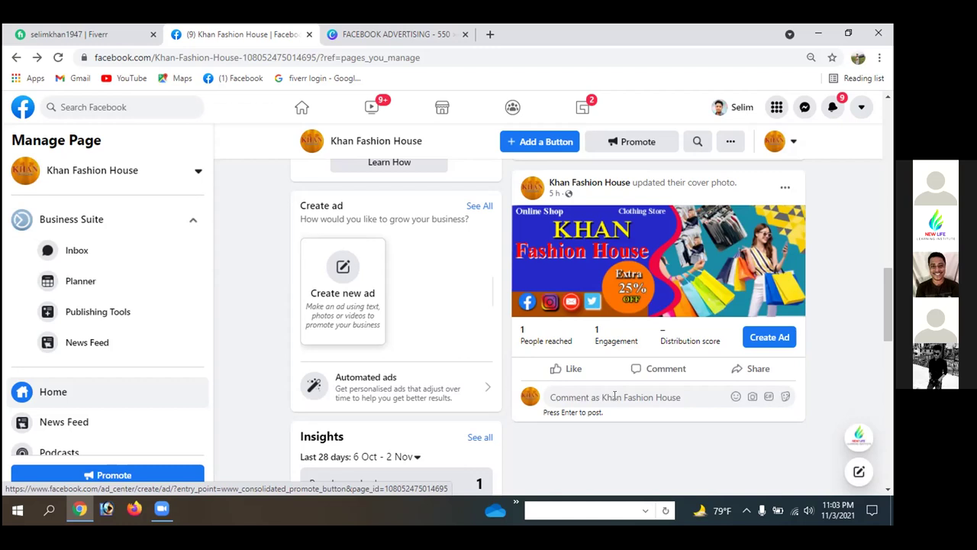
- Search Facebook for 'usa groups on facebook' and open the Buy & Sell USA, UK, Canada, AUS and Worldwide group
{"action": "left_click", "coordinate": [93, 107]}
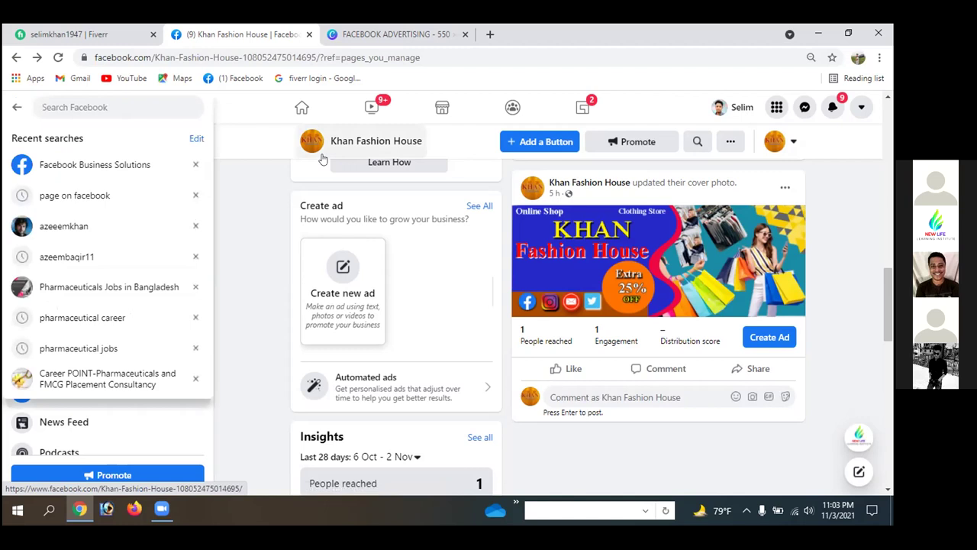
{"action": "type", "text": "USA"}
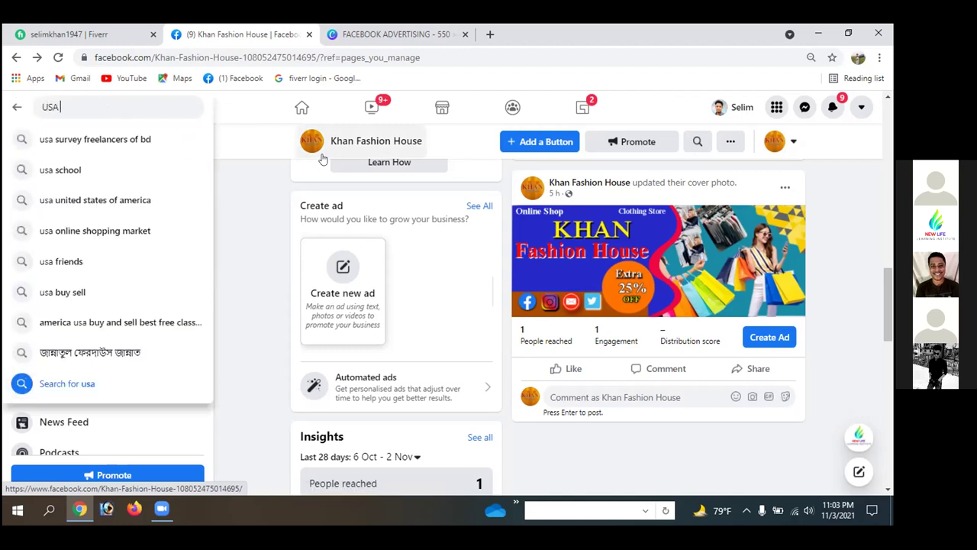
{"action": "type", "text": " GROU"}
{"action": "key", "text": "BackSpace"}
{"action": "key", "text": "BackSpace"}
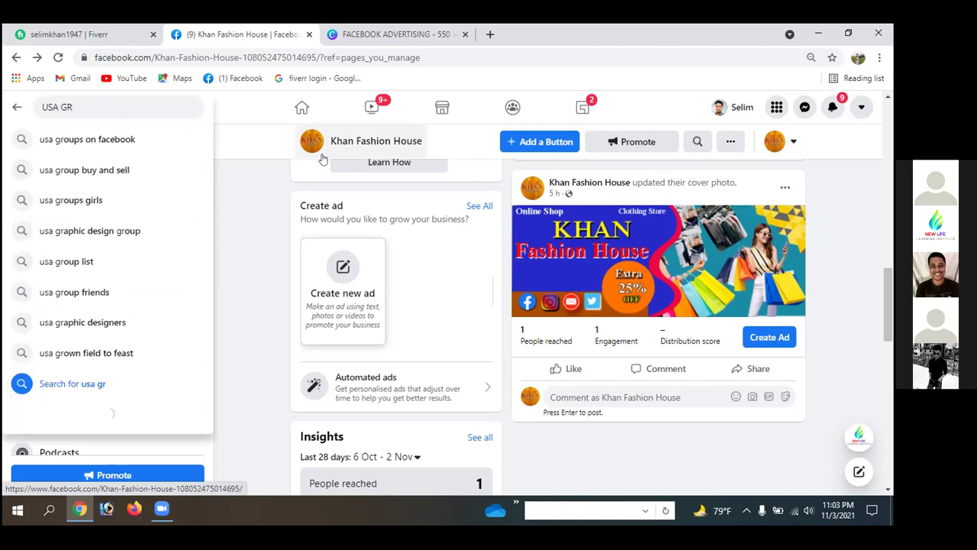
{"action": "type", "text": "OUP"}
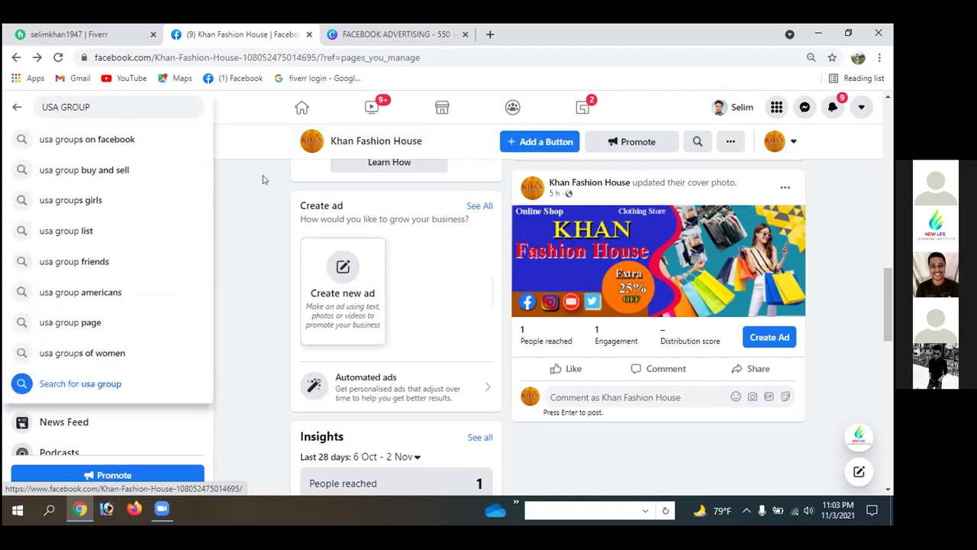
{"action": "key", "text": "Down"}
{"action": "key", "text": "Return"}
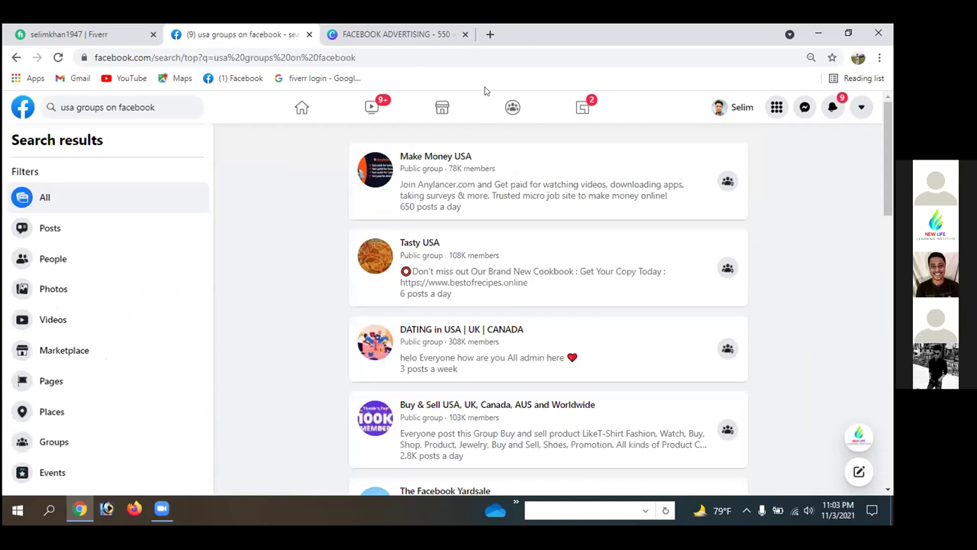
{"action": "scroll", "coordinate": [472, 333], "scroll_direction": "down", "scroll_amount": 2}
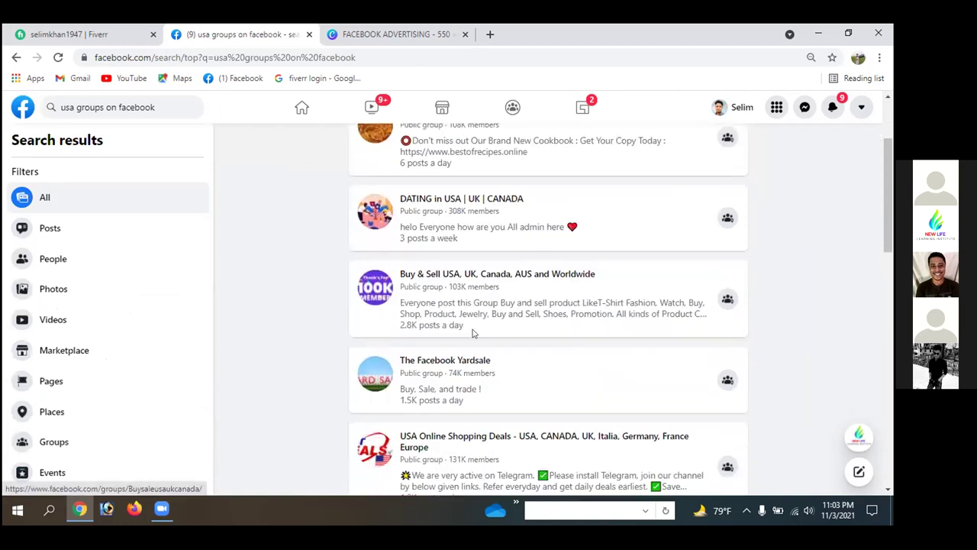
{"action": "mouse_move", "coordinate": [461, 282]}
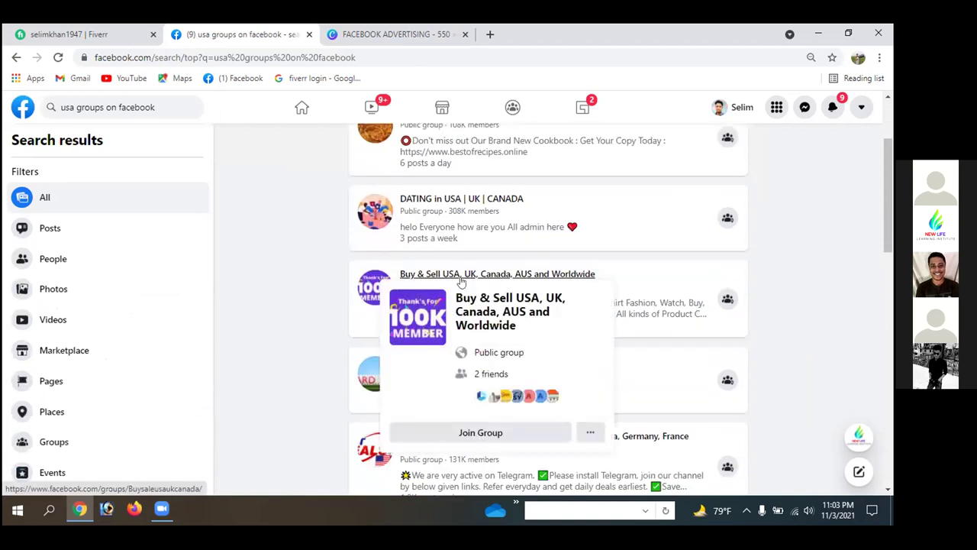
{"action": "left_click", "coordinate": [461, 275]}
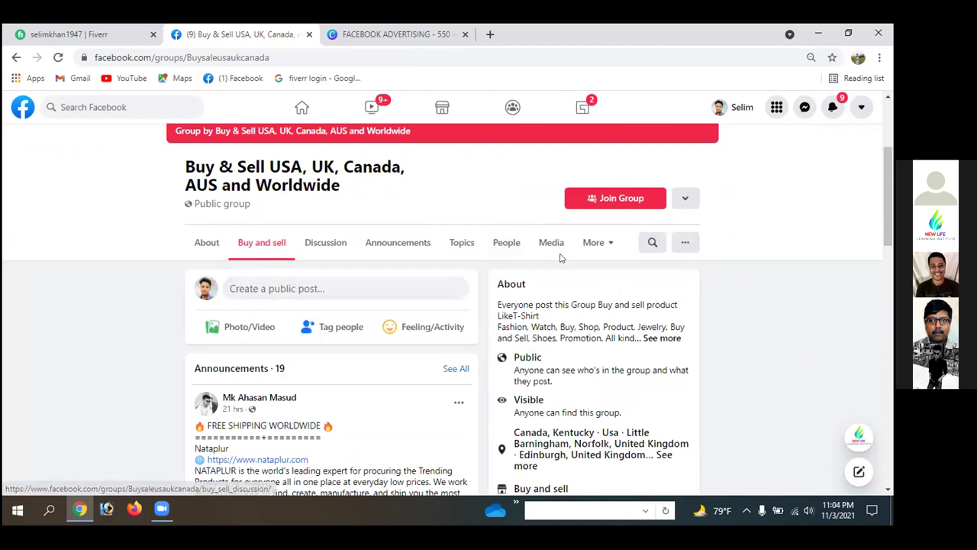
- Go back to the usa groups results, open USA Online Shopping Deals, and join it
{"action": "scroll", "coordinate": [438, 372], "scroll_direction": "down", "scroll_amount": 3}
{"action": "scroll", "coordinate": [440, 368], "scroll_direction": "up", "scroll_amount": 5}
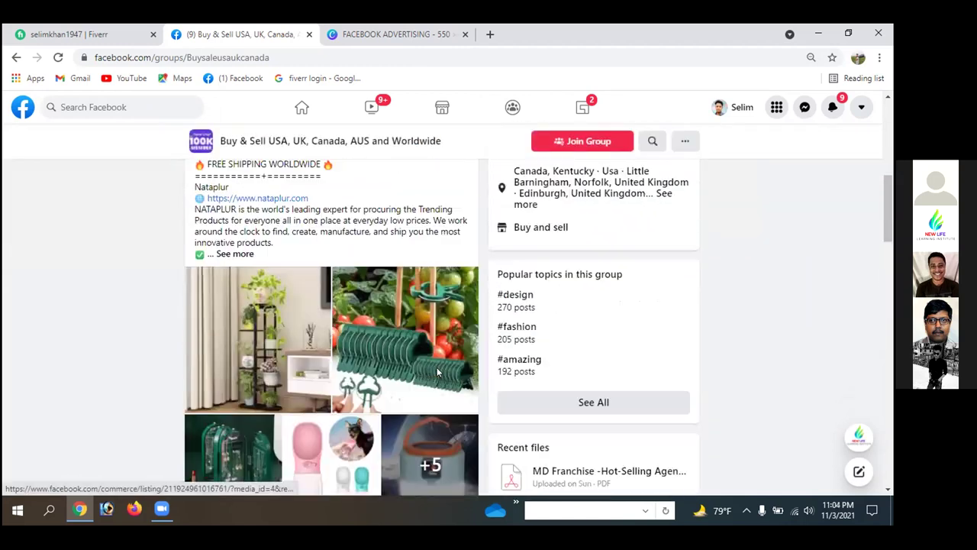
{"action": "left_click", "coordinate": [16, 58]}
{"action": "scroll", "coordinate": [425, 320], "scroll_direction": "down", "scroll_amount": 3}
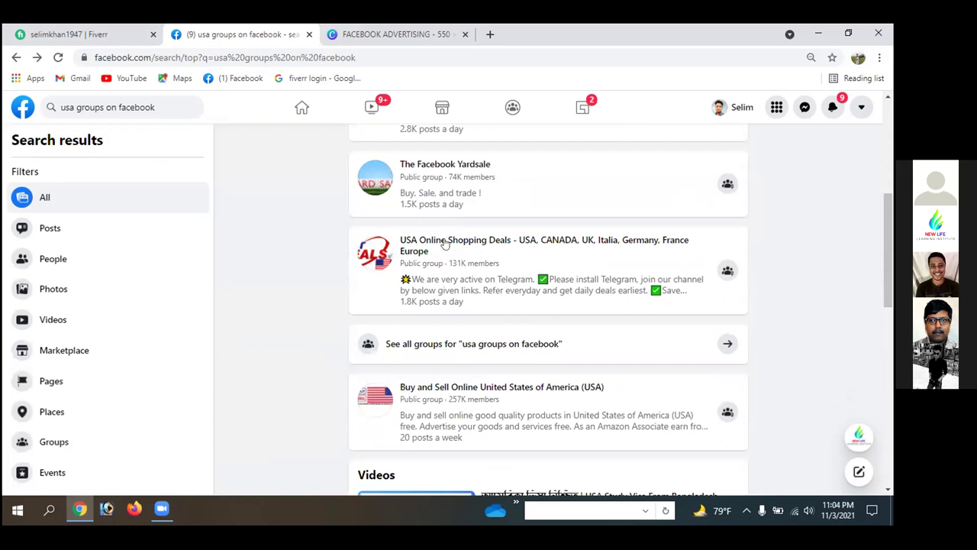
{"action": "left_click", "coordinate": [443, 241]}
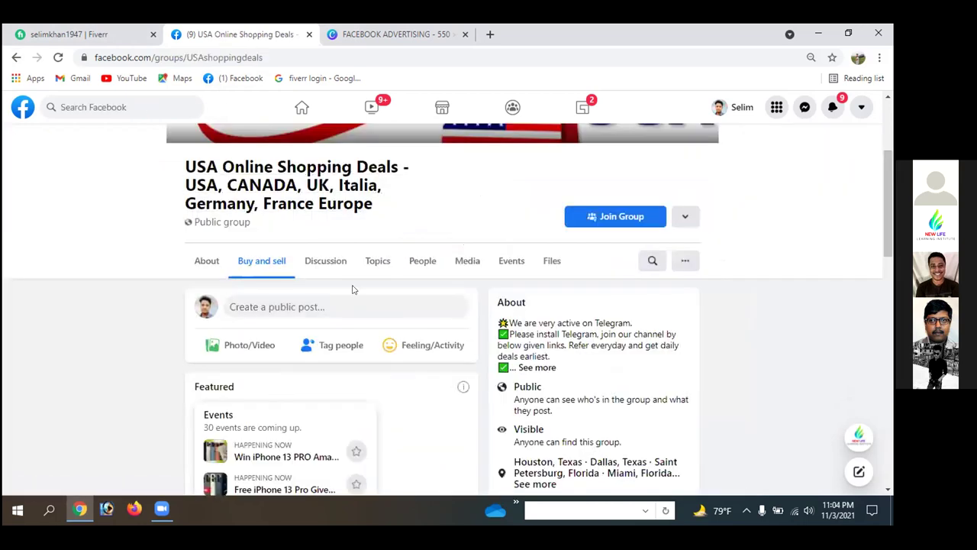
{"action": "scroll", "coordinate": [352, 288], "scroll_direction": "up", "scroll_amount": 3}
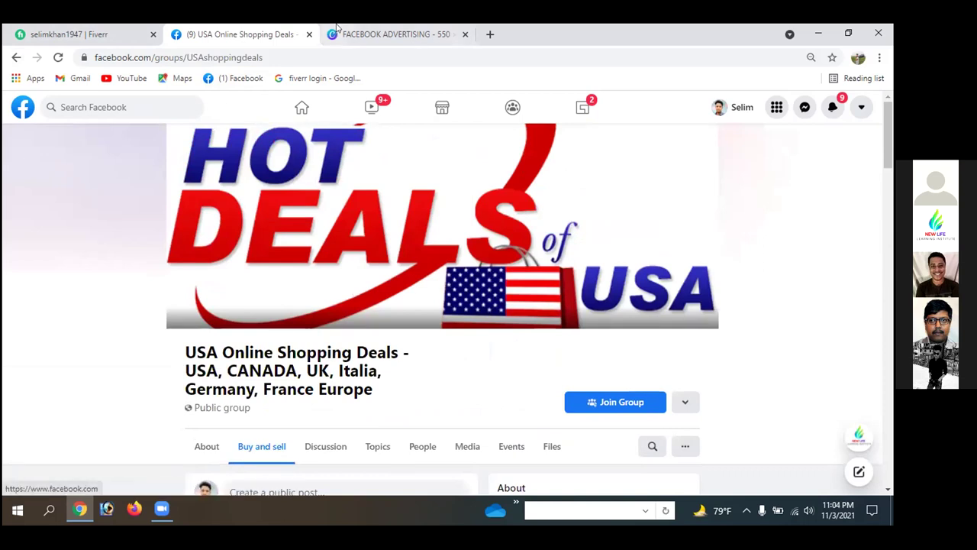
{"action": "scroll", "coordinate": [329, 250], "scroll_direction": "down", "scroll_amount": 3}
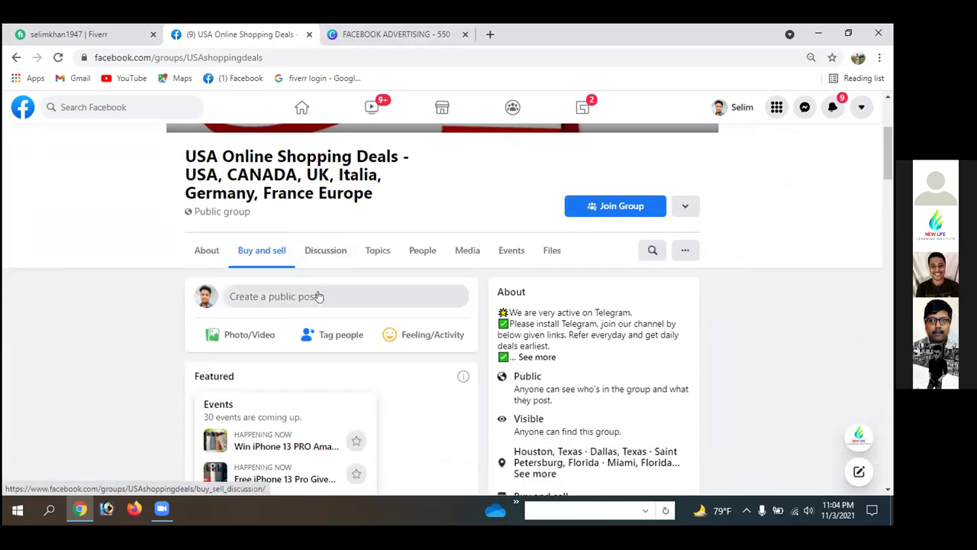
{"action": "left_click", "coordinate": [601, 207]}
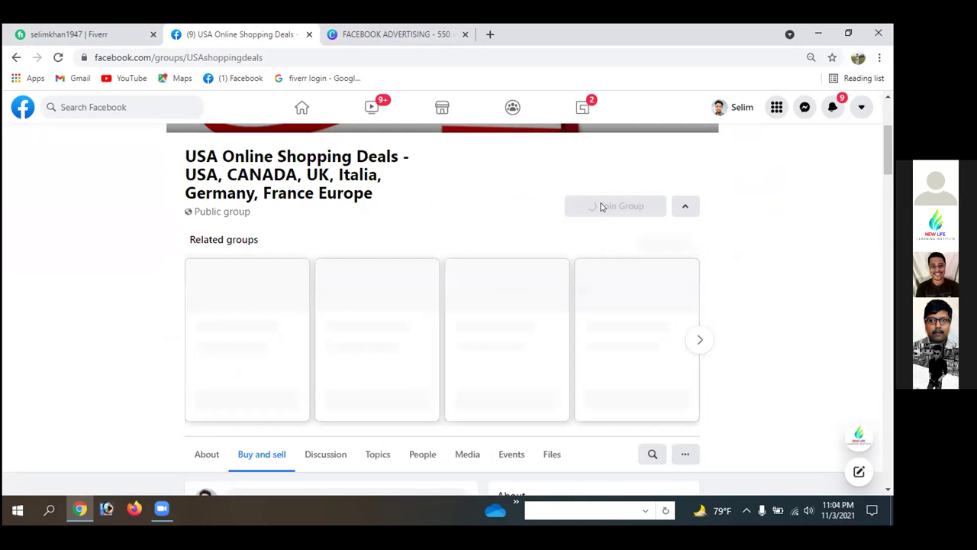
{"action": "scroll", "coordinate": [108, 314], "scroll_direction": "down", "scroll_amount": 3}
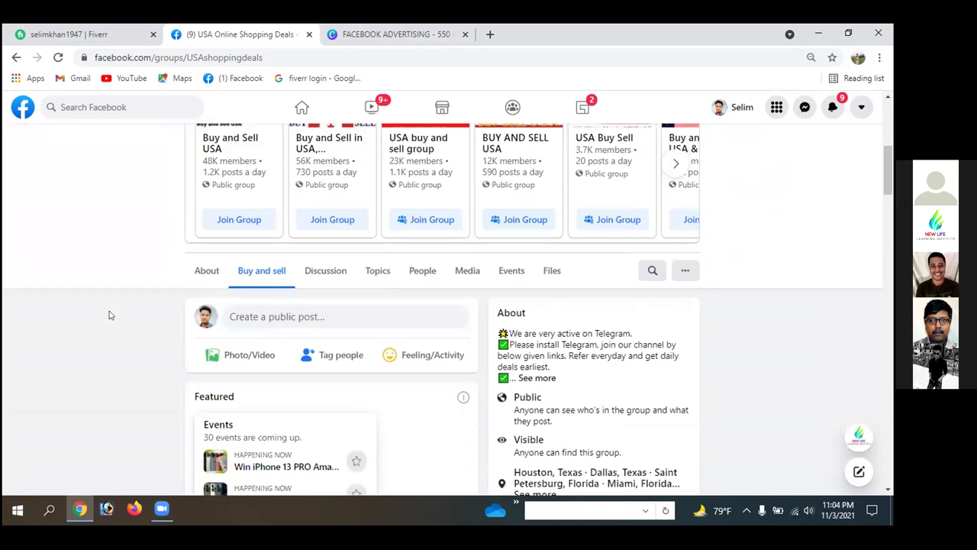
{"action": "scroll", "coordinate": [108, 314], "scroll_direction": "down", "scroll_amount": 6}
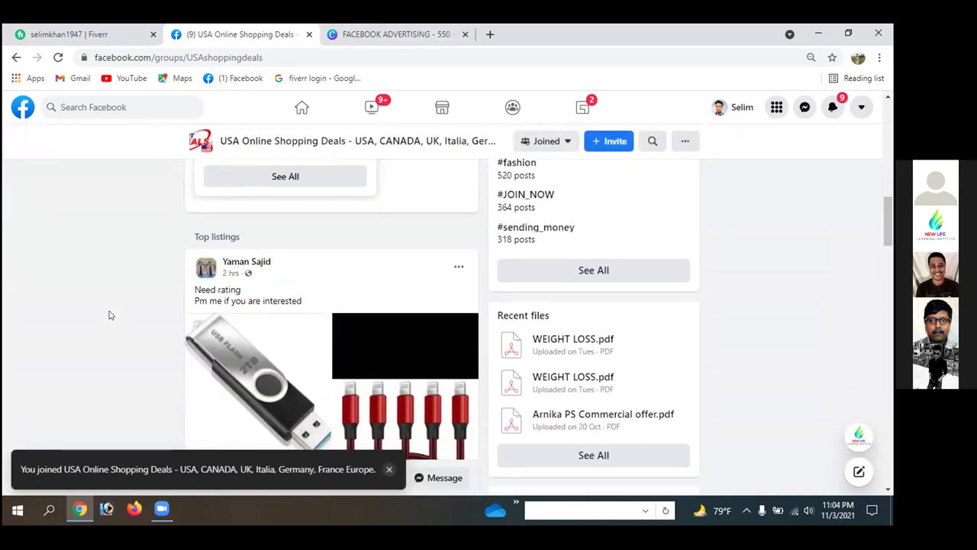
{"action": "scroll", "coordinate": [109, 314], "scroll_direction": "down", "scroll_amount": 4}
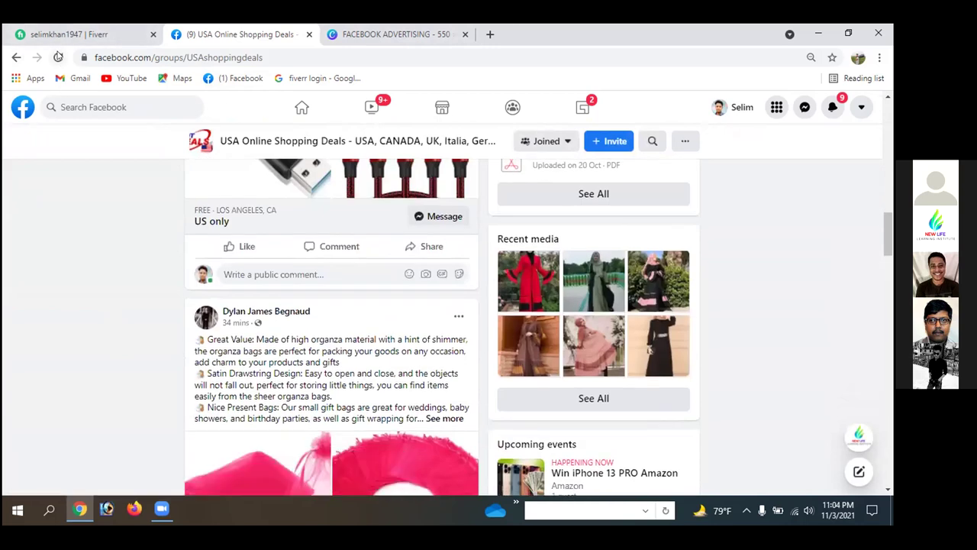
{"action": "left_click", "coordinate": [58, 58]}
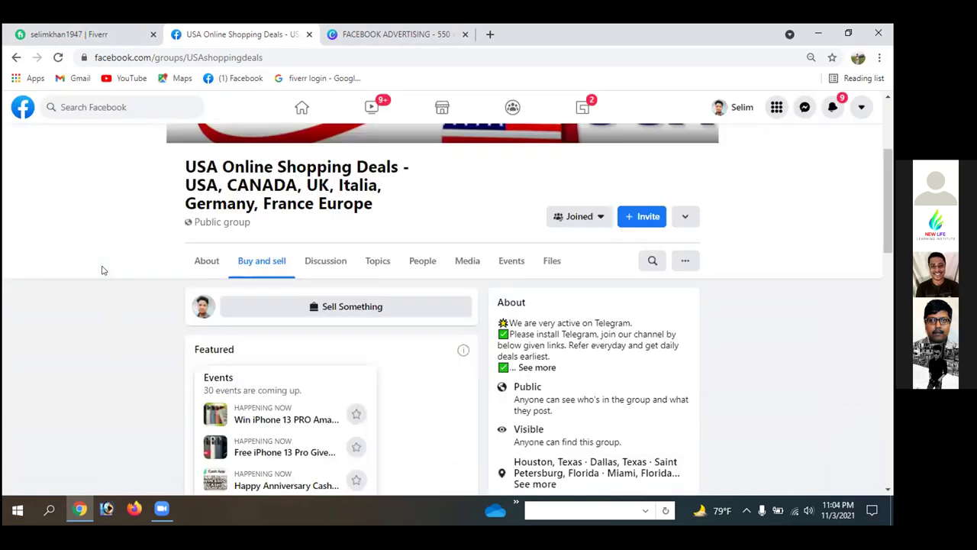
{"action": "scroll", "coordinate": [428, 280], "scroll_direction": "down", "scroll_amount": 5}
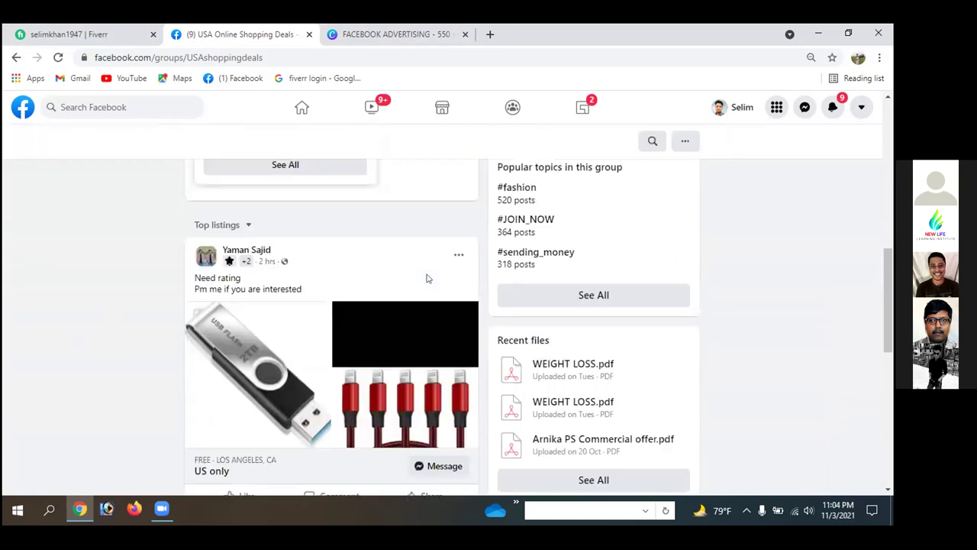
{"action": "scroll", "coordinate": [428, 279], "scroll_direction": "down", "scroll_amount": 4}
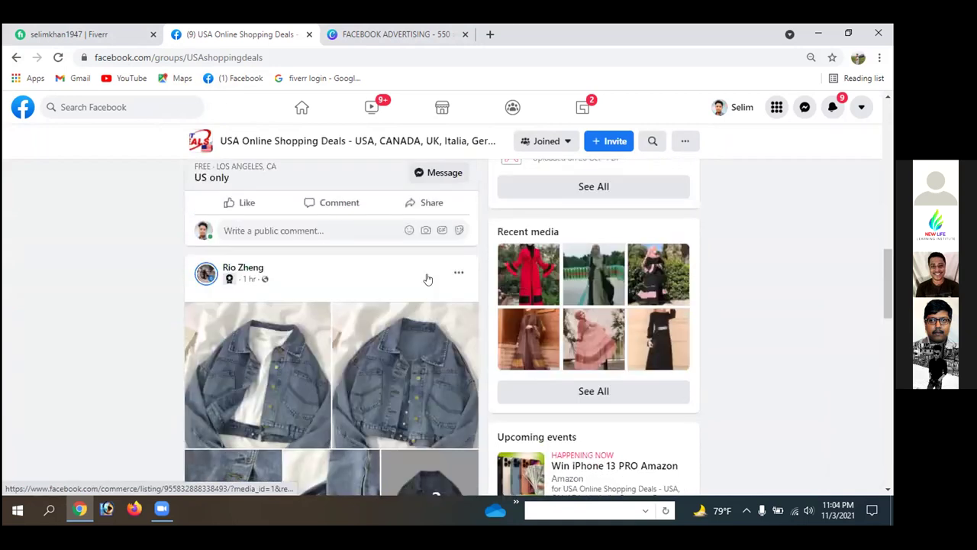
{"action": "scroll", "coordinate": [427, 280], "scroll_direction": "up", "scroll_amount": 10}
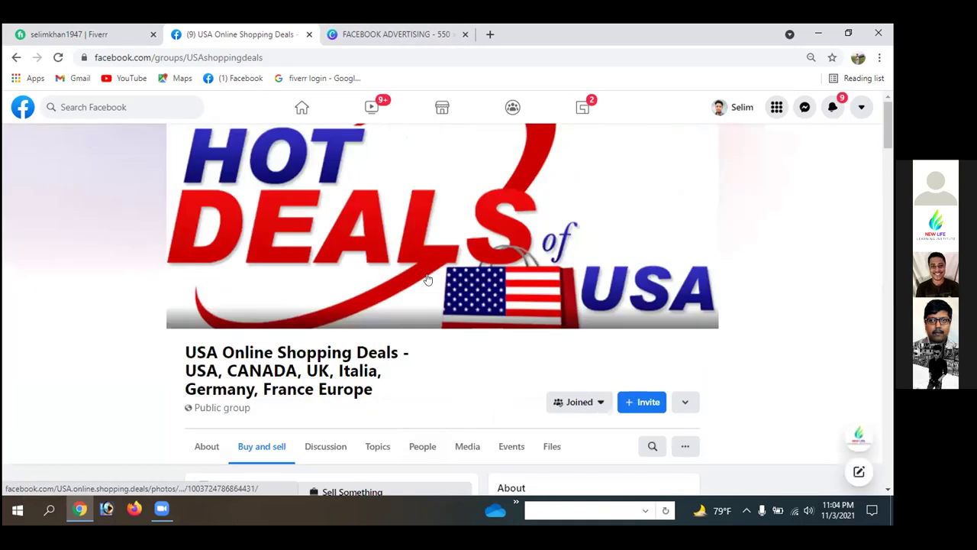
{"action": "scroll", "coordinate": [428, 280], "scroll_direction": "down", "scroll_amount": 3}
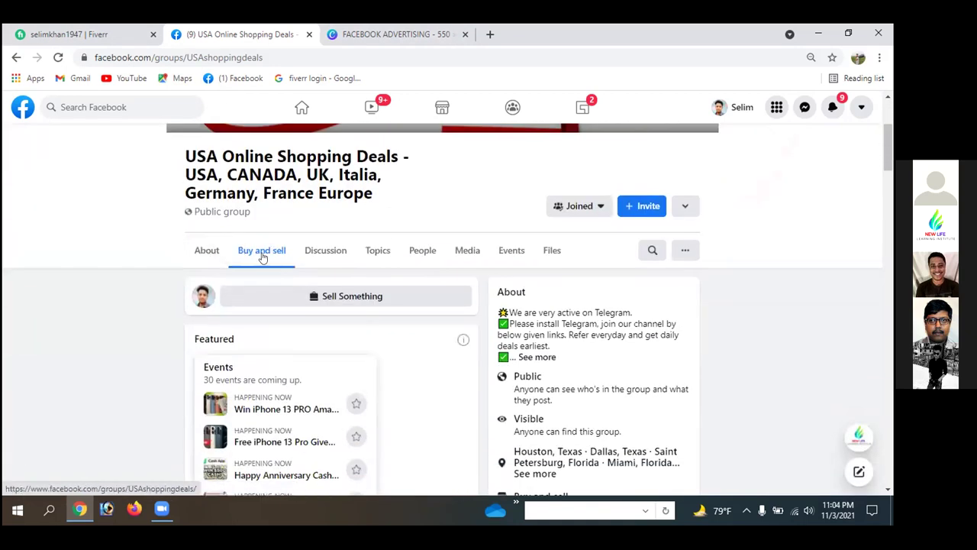
{"action": "scroll", "coordinate": [328, 229], "scroll_direction": "up", "scroll_amount": 2}
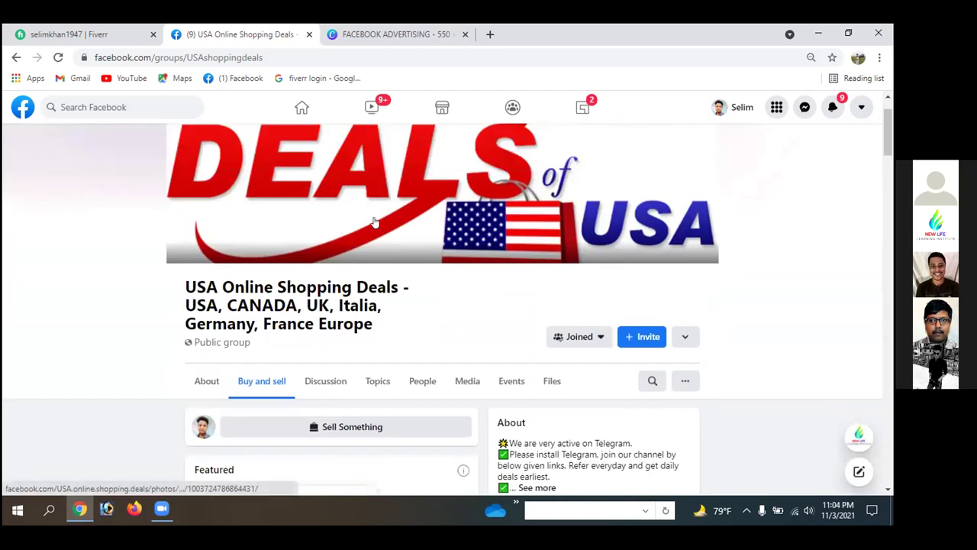
{"action": "scroll", "coordinate": [343, 229], "scroll_direction": "down", "scroll_amount": 1}
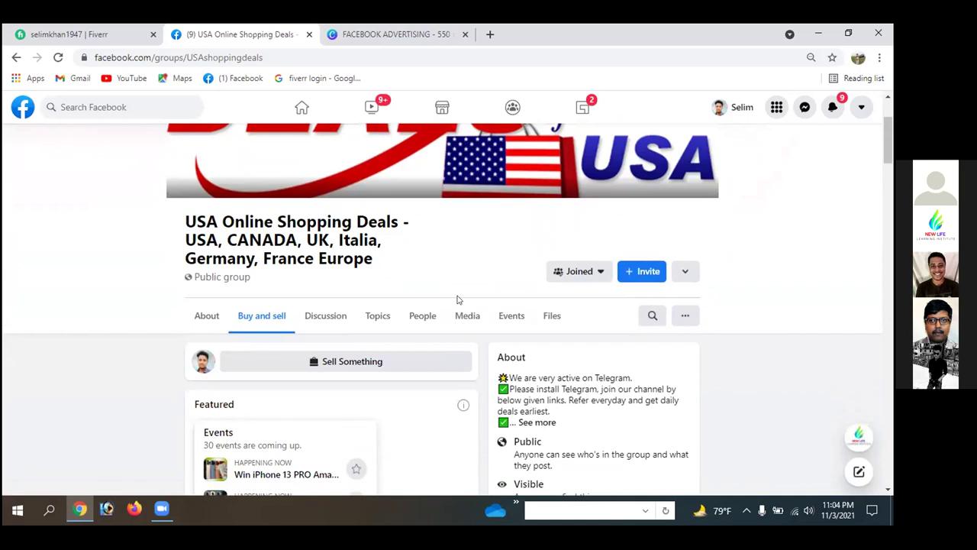
{"action": "scroll", "coordinate": [457, 300], "scroll_direction": "up", "scroll_amount": 2}
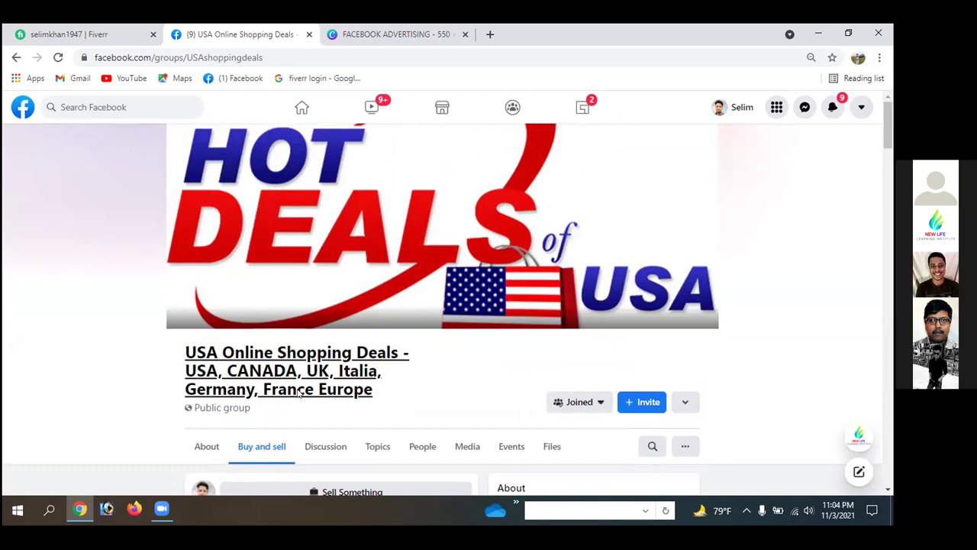
{"action": "scroll", "coordinate": [458, 377], "scroll_direction": "down", "scroll_amount": 3}
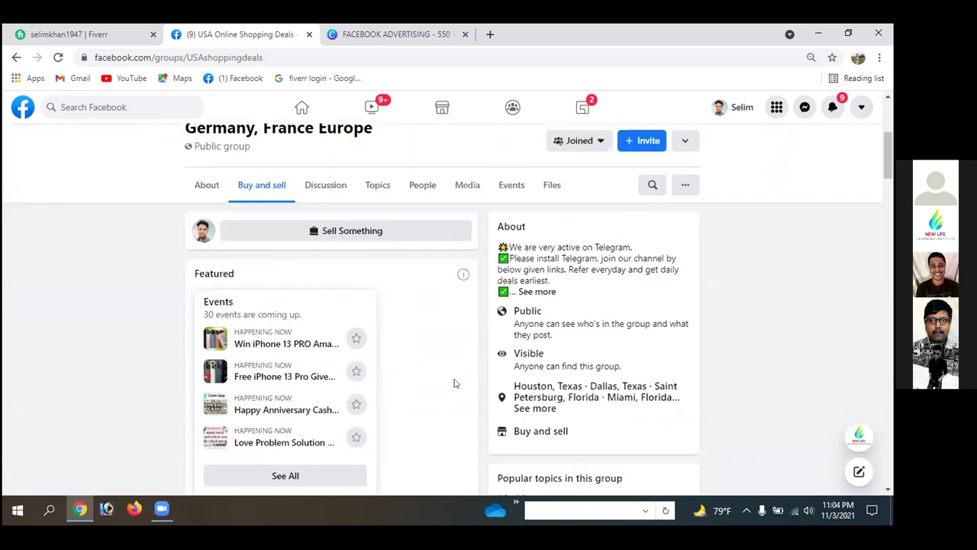
{"action": "scroll", "coordinate": [454, 384], "scroll_direction": "down", "scroll_amount": 2}
{"action": "scroll", "coordinate": [456, 384], "scroll_direction": "down", "scroll_amount": 3}
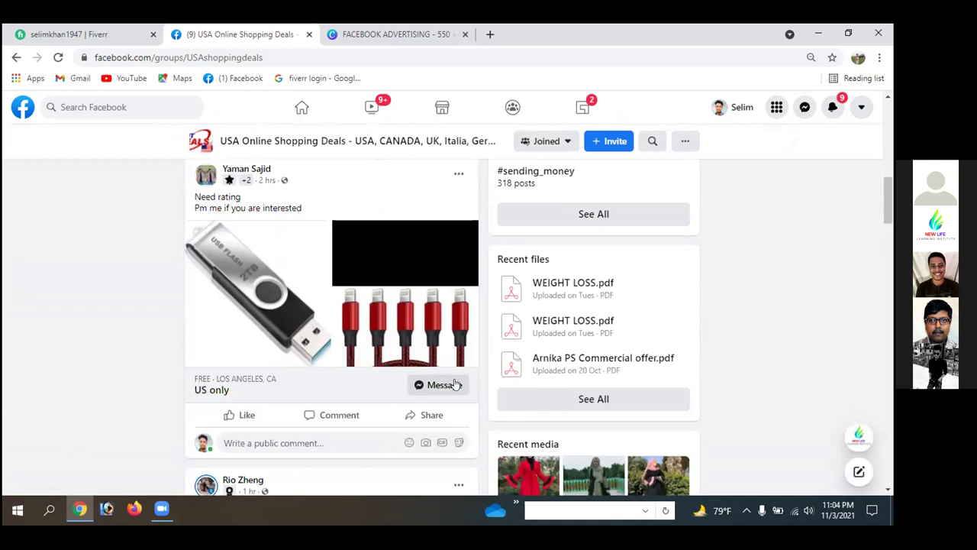
{"action": "scroll", "coordinate": [441, 311], "scroll_direction": "up", "scroll_amount": 3}
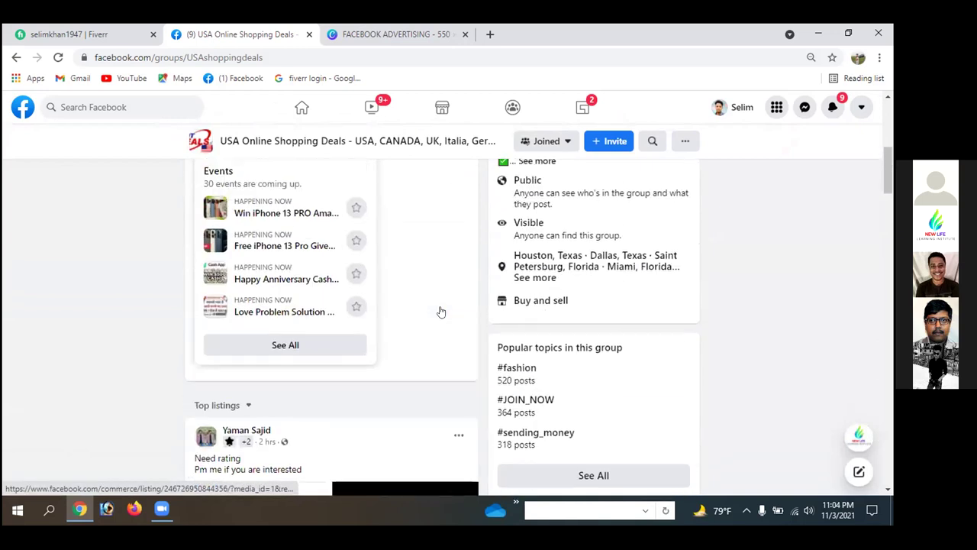
{"action": "scroll", "coordinate": [442, 311], "scroll_direction": "down", "scroll_amount": 3}
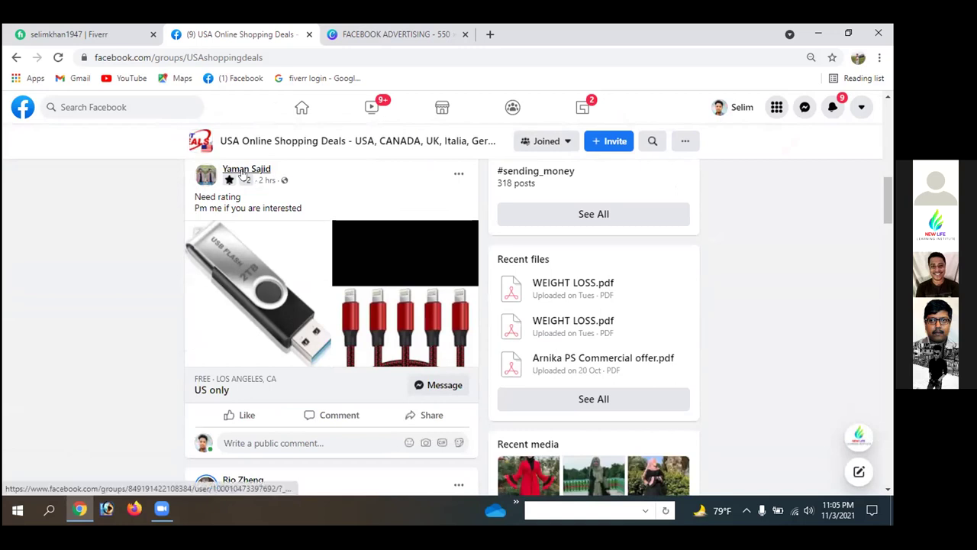
{"action": "mouse_move", "coordinate": [241, 174]}
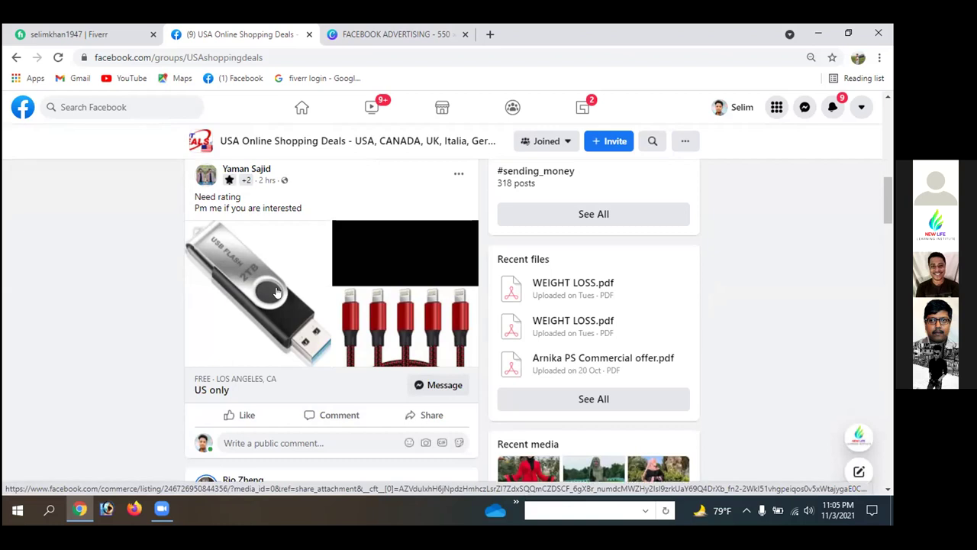
{"action": "scroll", "coordinate": [277, 293], "scroll_direction": "down", "scroll_amount": 2}
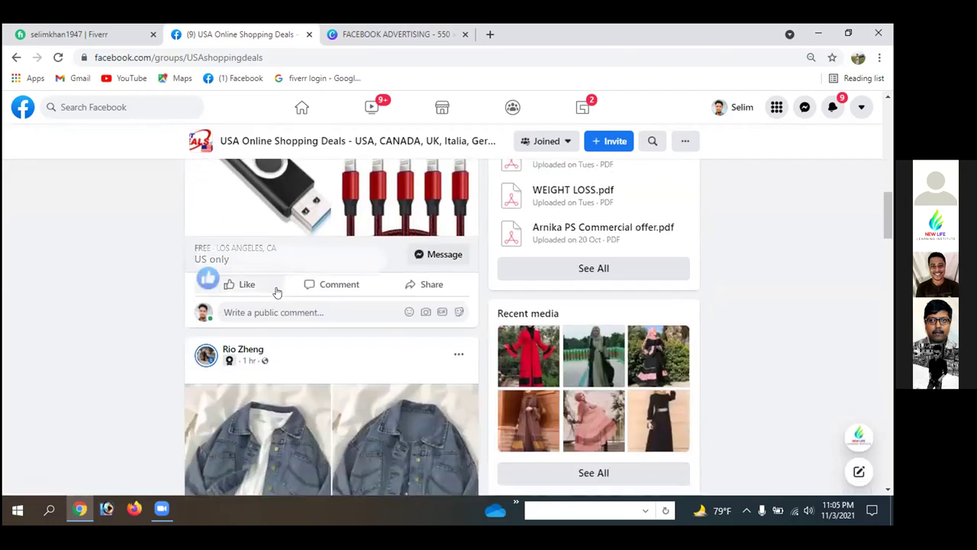
{"action": "scroll", "coordinate": [277, 292], "scroll_direction": "down", "scroll_amount": 1}
{"action": "scroll", "coordinate": [277, 293], "scroll_direction": "down", "scroll_amount": 3}
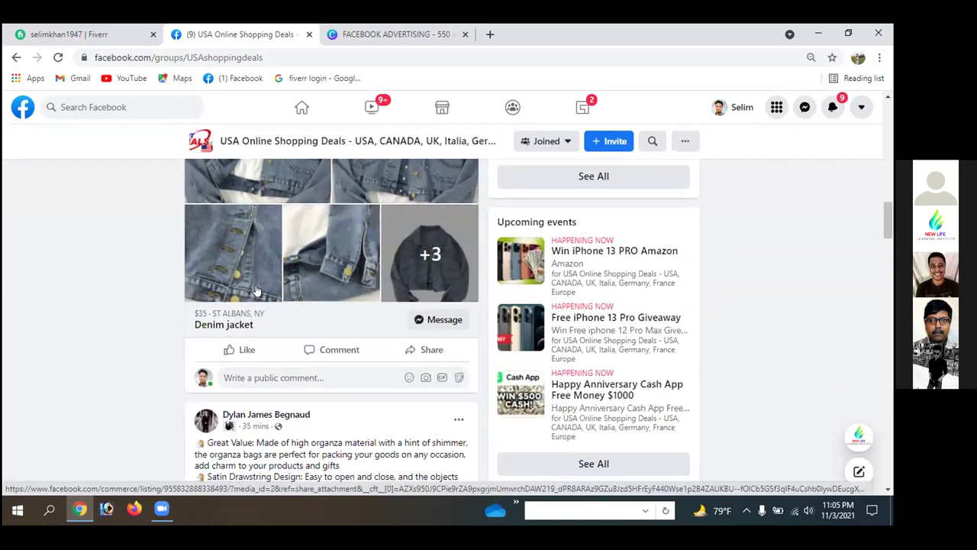
{"action": "scroll", "coordinate": [262, 279], "scroll_direction": "up", "scroll_amount": 2}
{"action": "scroll", "coordinate": [262, 278], "scroll_direction": "down", "scroll_amount": 2}
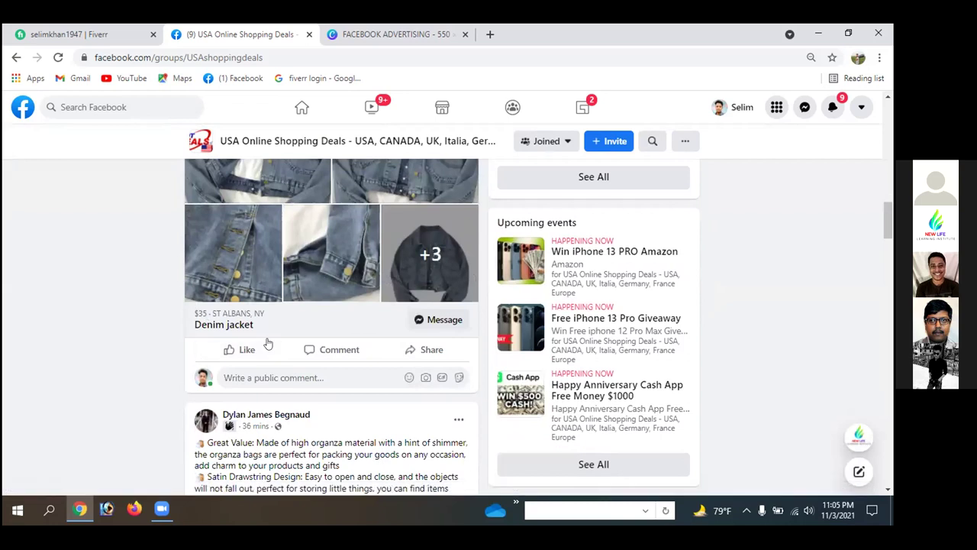
{"action": "scroll", "coordinate": [267, 343], "scroll_direction": "down", "scroll_amount": 4}
{"action": "scroll", "coordinate": [302, 409], "scroll_direction": "down", "scroll_amount": 2}
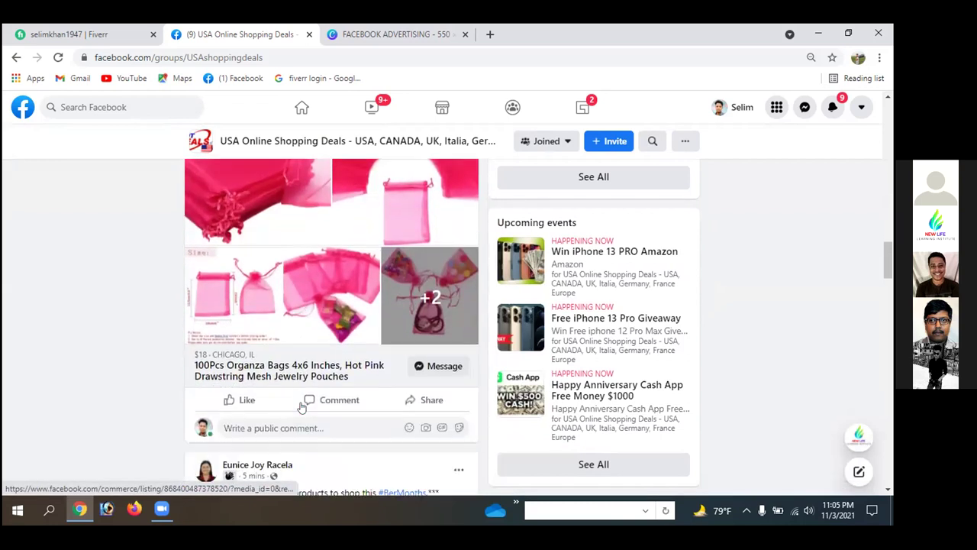
{"action": "scroll", "coordinate": [299, 375], "scroll_direction": "up", "scroll_amount": 2}
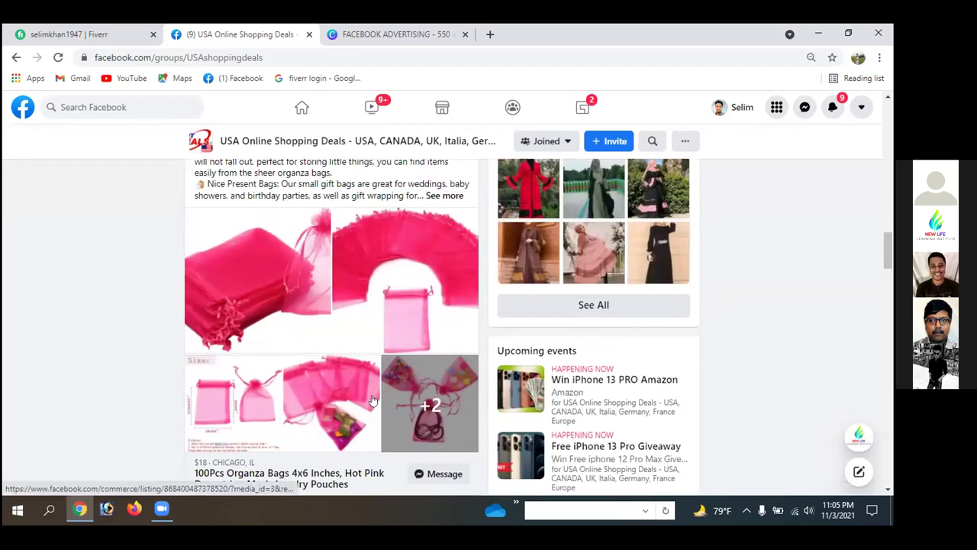
{"action": "scroll", "coordinate": [344, 343], "scroll_direction": "down", "scroll_amount": 2}
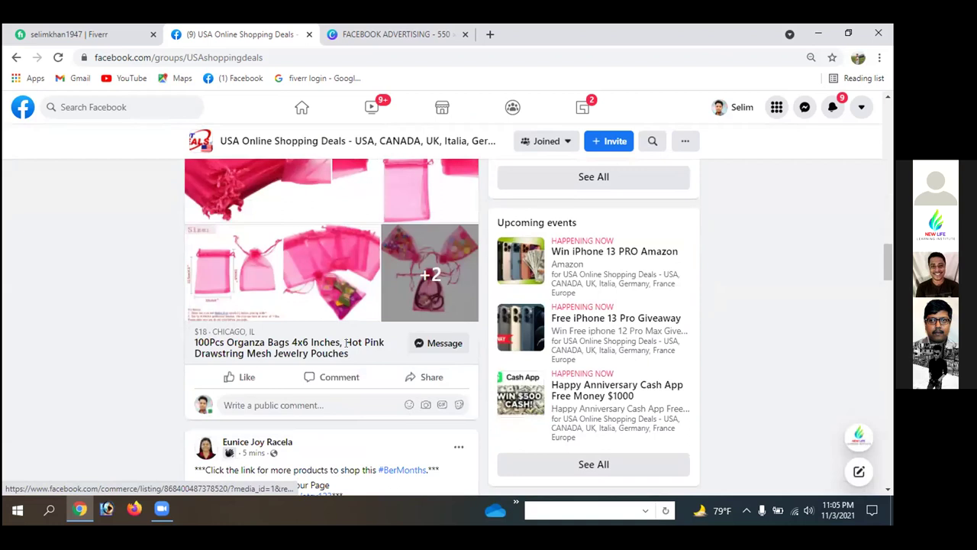
{"action": "scroll", "coordinate": [345, 342], "scroll_direction": "down", "scroll_amount": 2}
{"action": "scroll", "coordinate": [347, 345], "scroll_direction": "down", "scroll_amount": 2}
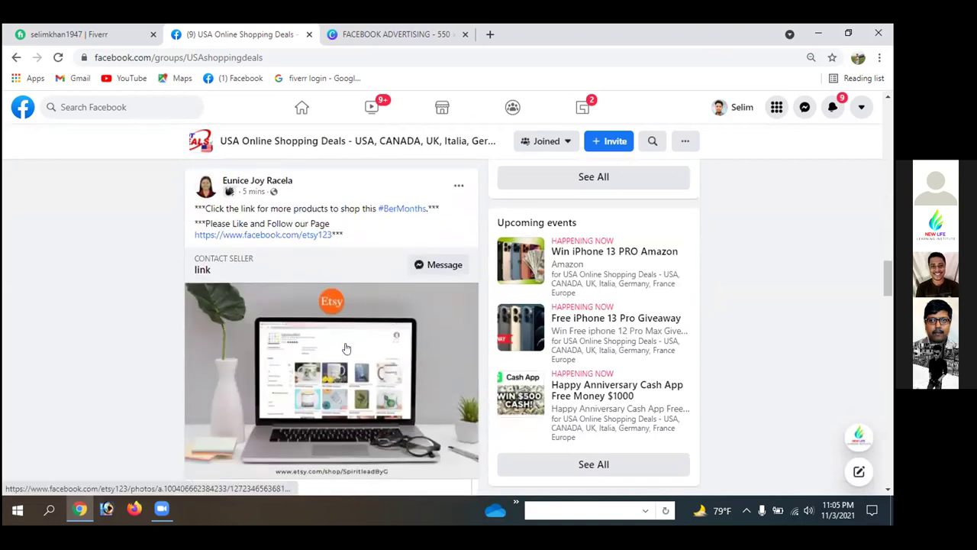
{"action": "scroll", "coordinate": [281, 331], "scroll_direction": "down", "scroll_amount": 3}
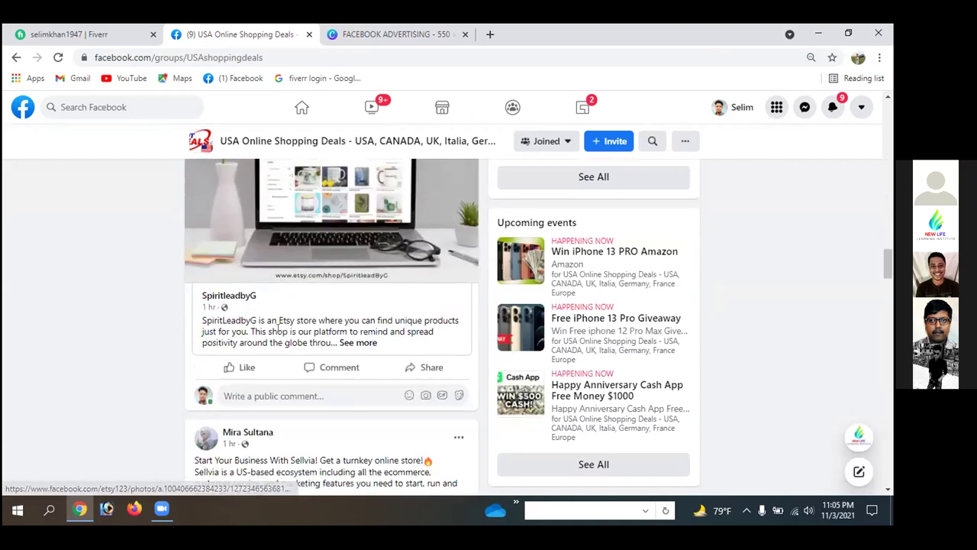
{"action": "scroll", "coordinate": [292, 315], "scroll_direction": "up", "scroll_amount": 2}
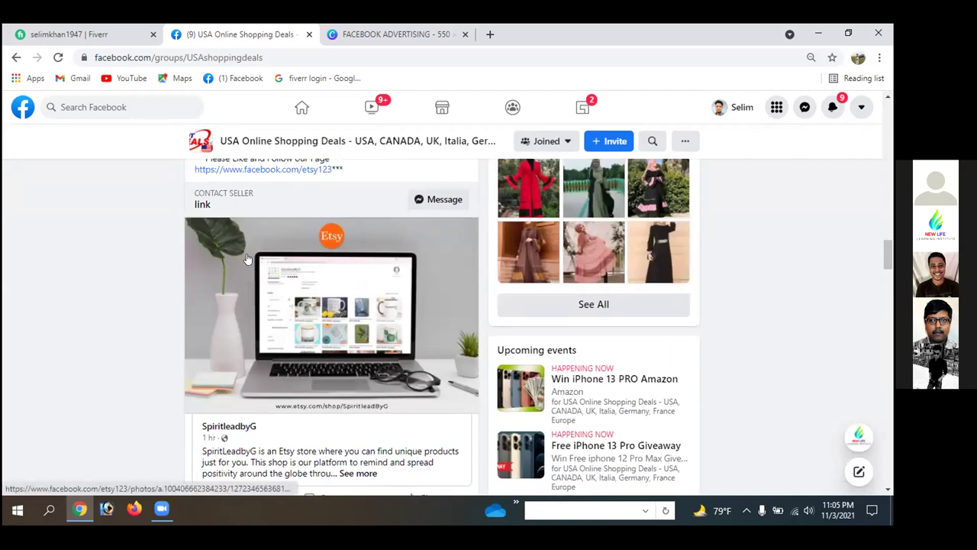
{"action": "scroll", "coordinate": [341, 264], "scroll_direction": "down", "scroll_amount": 3}
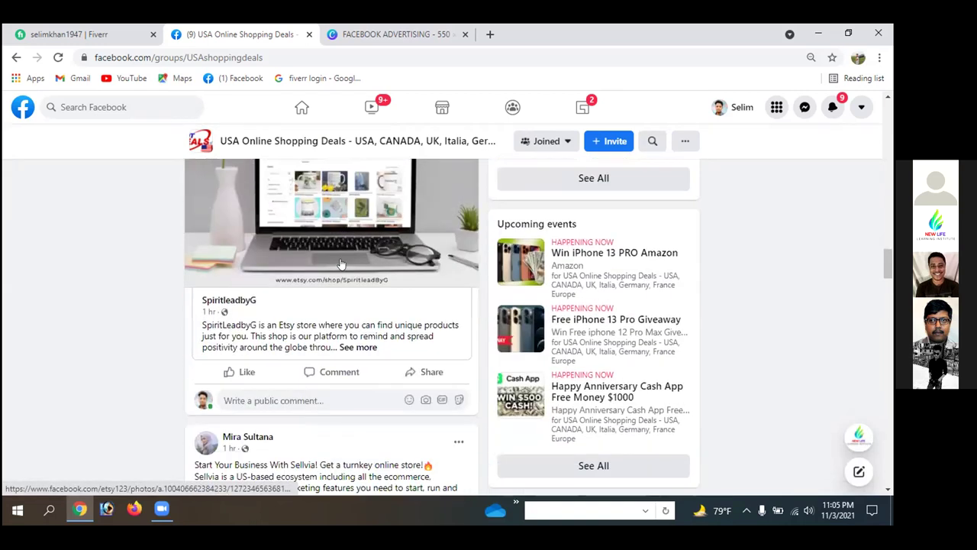
{"action": "scroll", "coordinate": [341, 263], "scroll_direction": "down", "scroll_amount": 7}
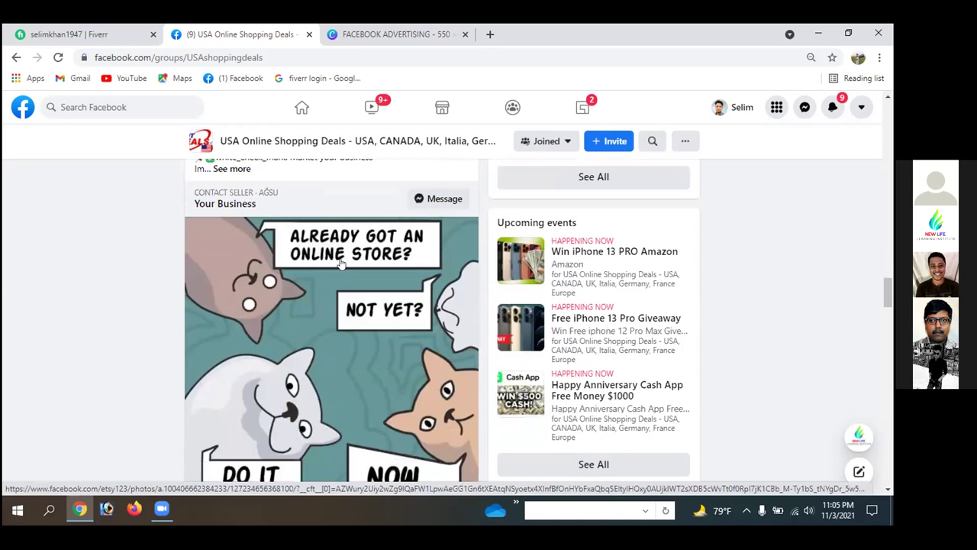
{"action": "scroll", "coordinate": [341, 264], "scroll_direction": "down", "scroll_amount": 5}
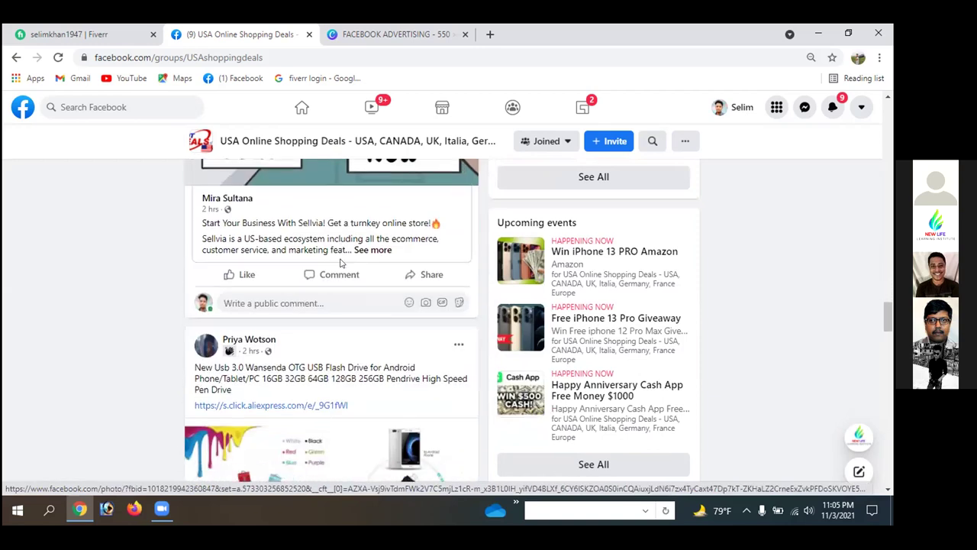
{"action": "scroll", "coordinate": [341, 294], "scroll_direction": "up", "scroll_amount": 2}
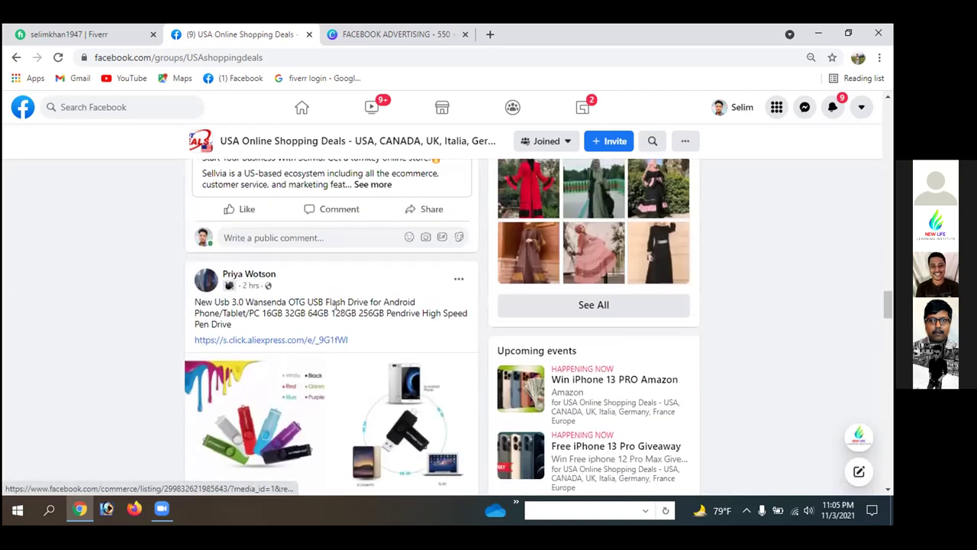
{"action": "scroll", "coordinate": [329, 370], "scroll_direction": "down", "scroll_amount": 2}
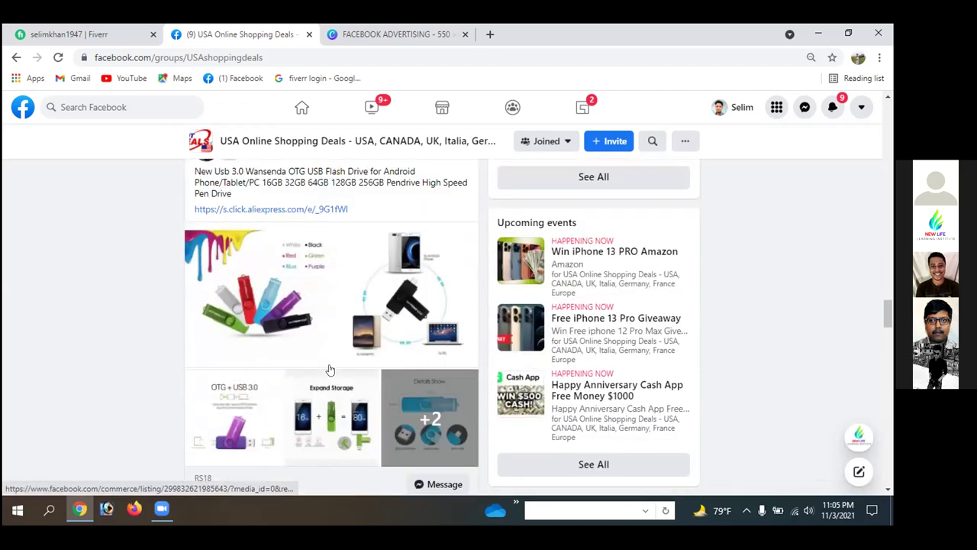
{"action": "scroll", "coordinate": [330, 370], "scroll_direction": "down", "scroll_amount": 1}
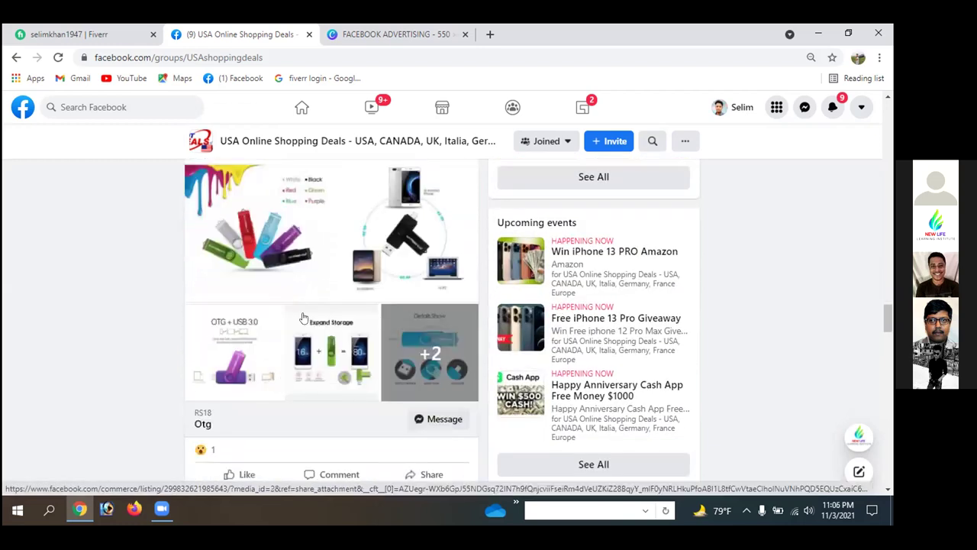
{"action": "scroll", "coordinate": [345, 336], "scroll_direction": "up", "scroll_amount": 1}
{"action": "scroll", "coordinate": [345, 336], "scroll_direction": "up", "scroll_amount": 3}
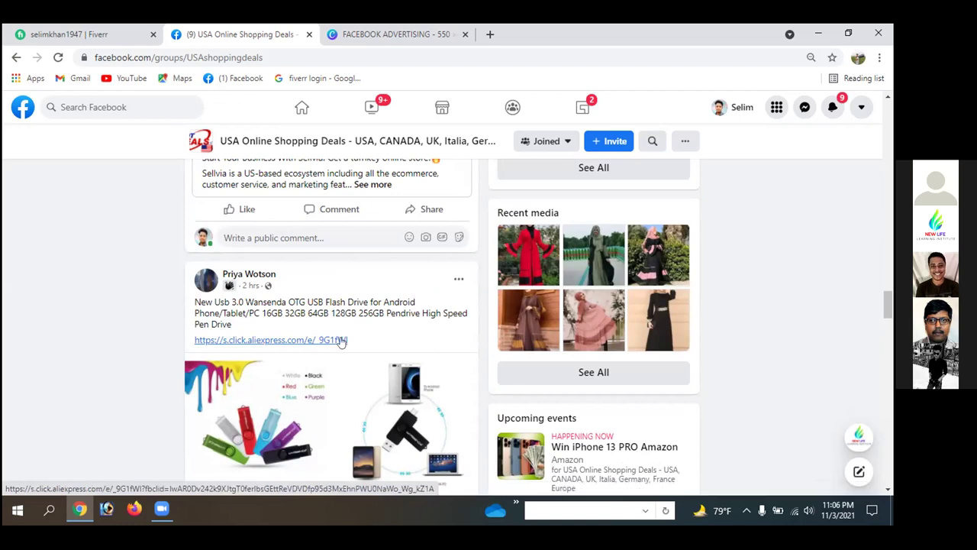
{"action": "scroll", "coordinate": [352, 388], "scroll_direction": "down", "scroll_amount": 3}
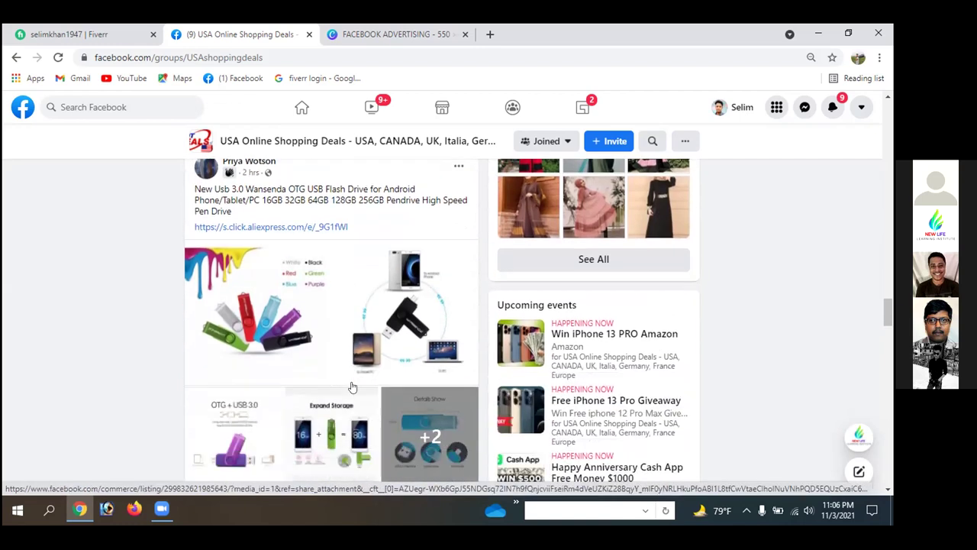
{"action": "scroll", "coordinate": [352, 387], "scroll_direction": "down", "scroll_amount": 2}
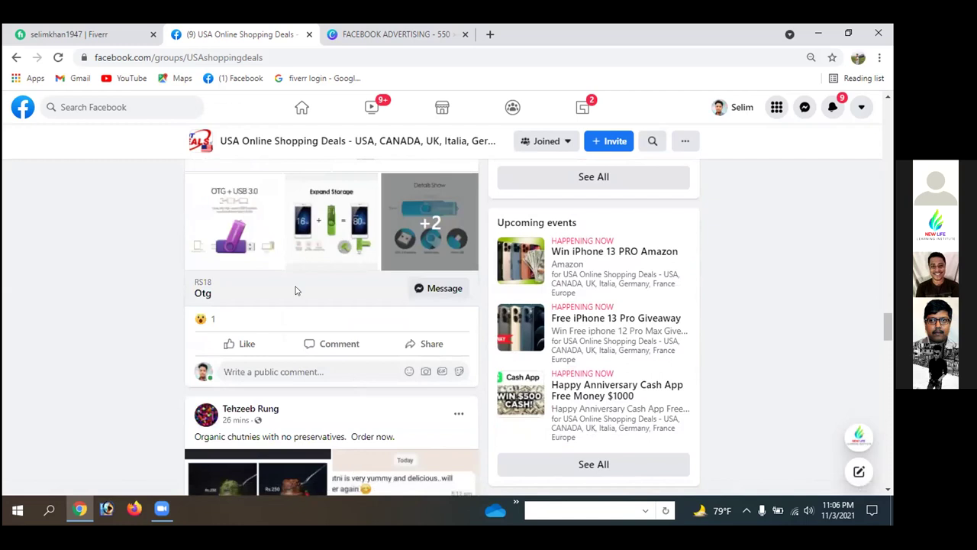
{"action": "scroll", "coordinate": [296, 290], "scroll_direction": "down", "scroll_amount": 3}
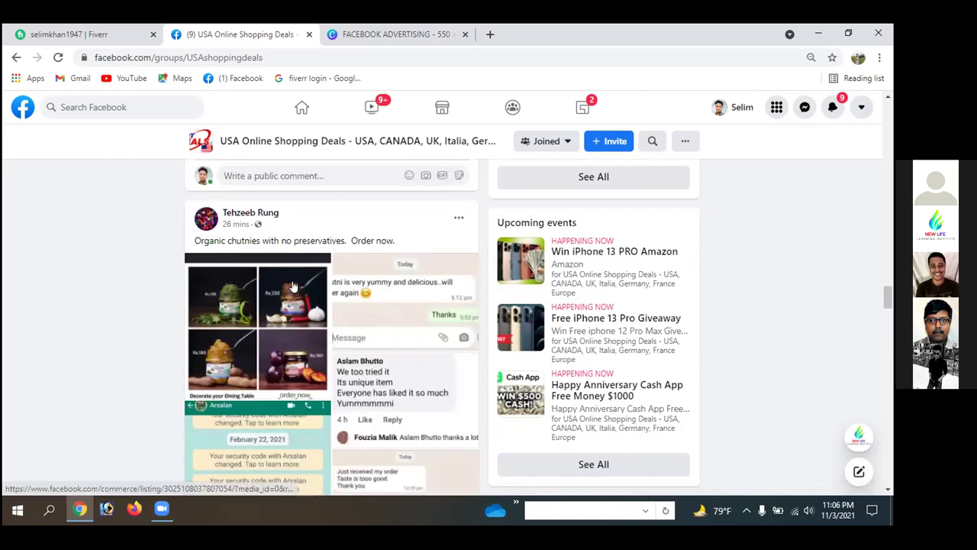
{"action": "scroll", "coordinate": [293, 285], "scroll_direction": "down", "scroll_amount": 4}
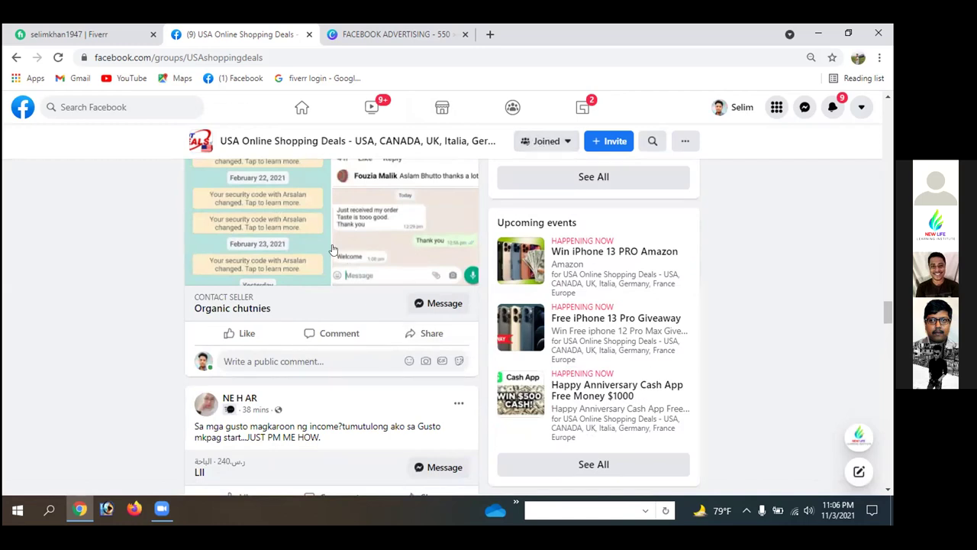
{"action": "scroll", "coordinate": [333, 249], "scroll_direction": "up", "scroll_amount": 1}
{"action": "scroll", "coordinate": [333, 250], "scroll_direction": "up", "scroll_amount": 4}
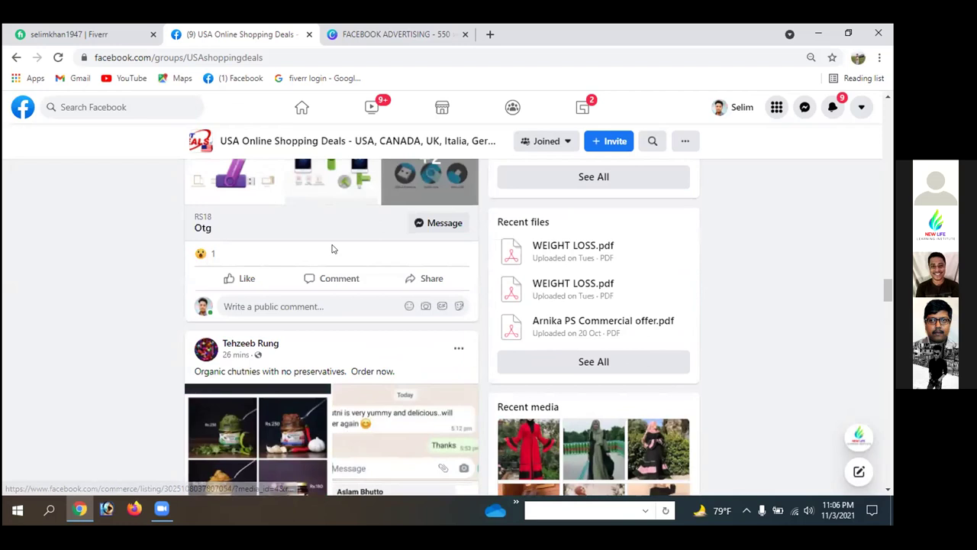
{"action": "scroll", "coordinate": [333, 249], "scroll_direction": "up", "scroll_amount": 3}
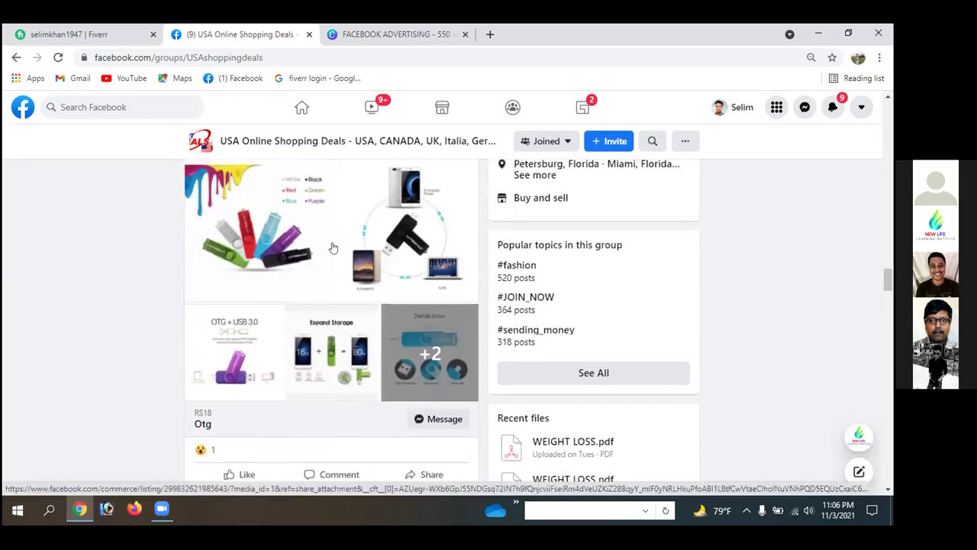
{"action": "scroll", "coordinate": [343, 275], "scroll_direction": "down", "scroll_amount": 3}
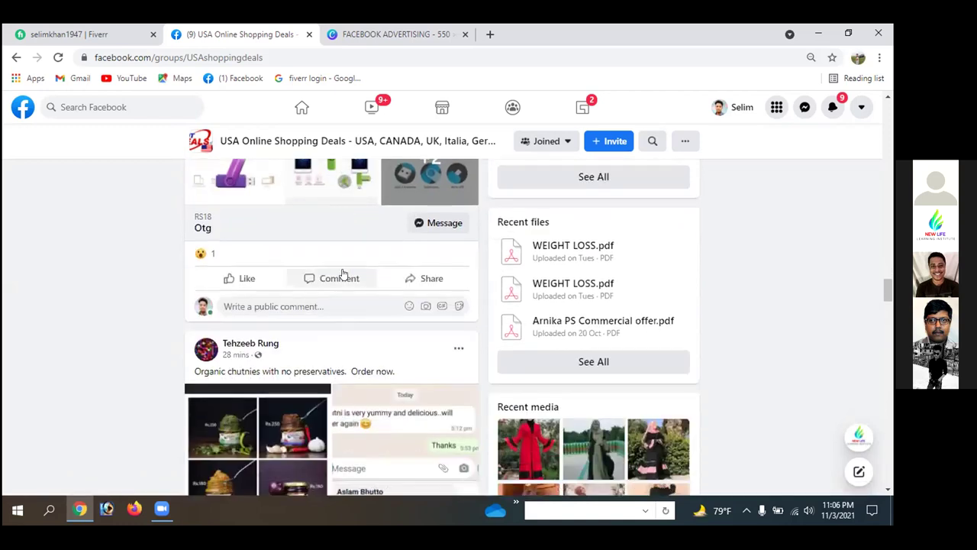
{"action": "scroll", "coordinate": [343, 274], "scroll_direction": "down", "scroll_amount": 3}
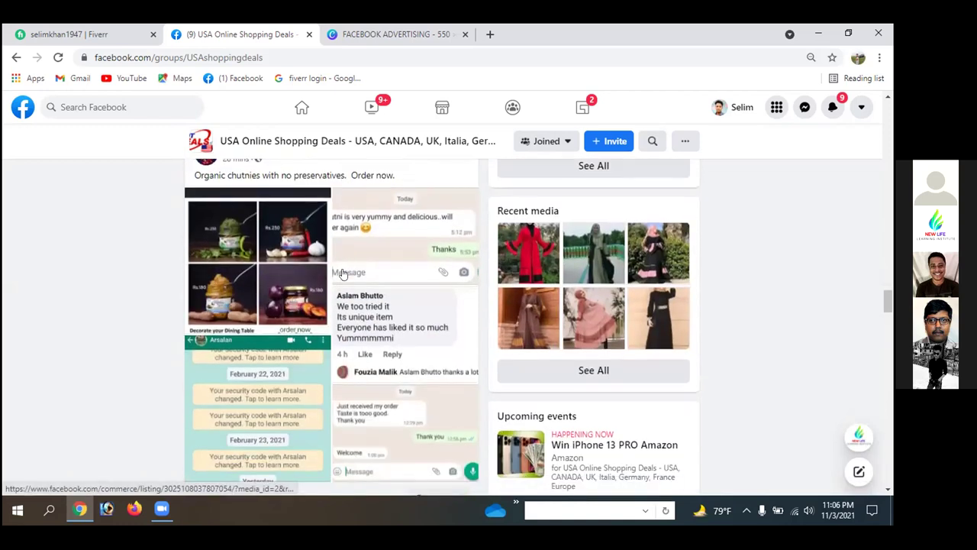
{"action": "scroll", "coordinate": [343, 274], "scroll_direction": "down", "scroll_amount": 2}
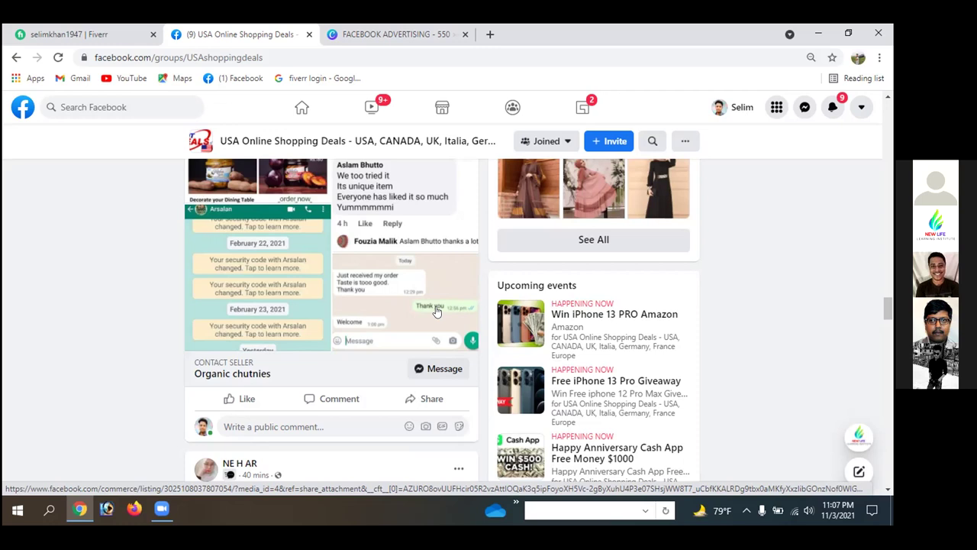
{"action": "scroll", "coordinate": [316, 215], "scroll_direction": "up", "scroll_amount": 3}
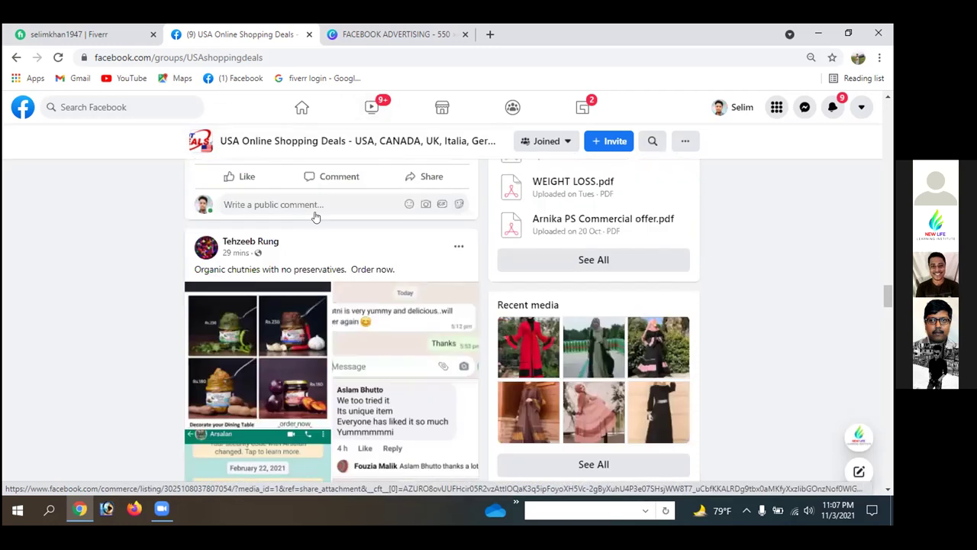
{"action": "scroll", "coordinate": [316, 217], "scroll_direction": "up", "scroll_amount": 10}
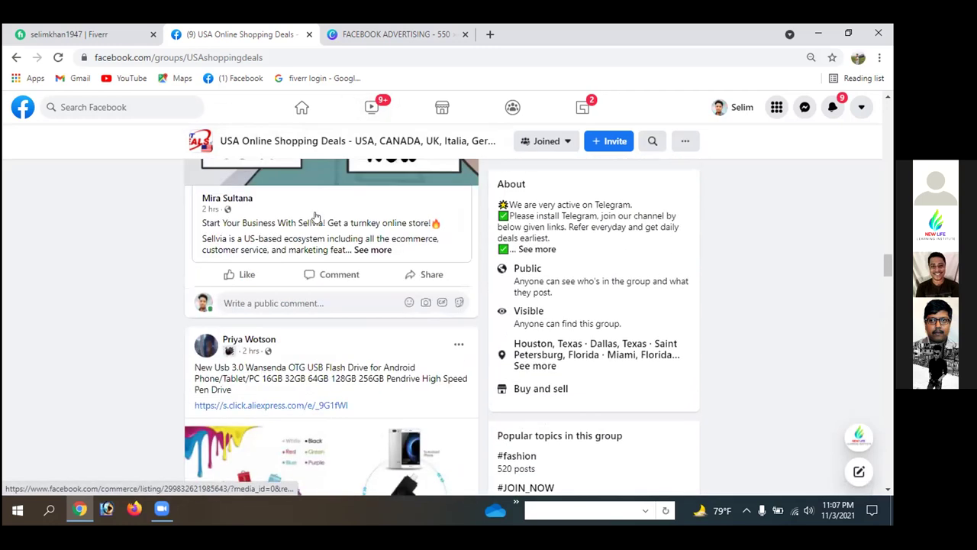
{"action": "scroll", "coordinate": [324, 229], "scroll_direction": "up", "scroll_amount": 5}
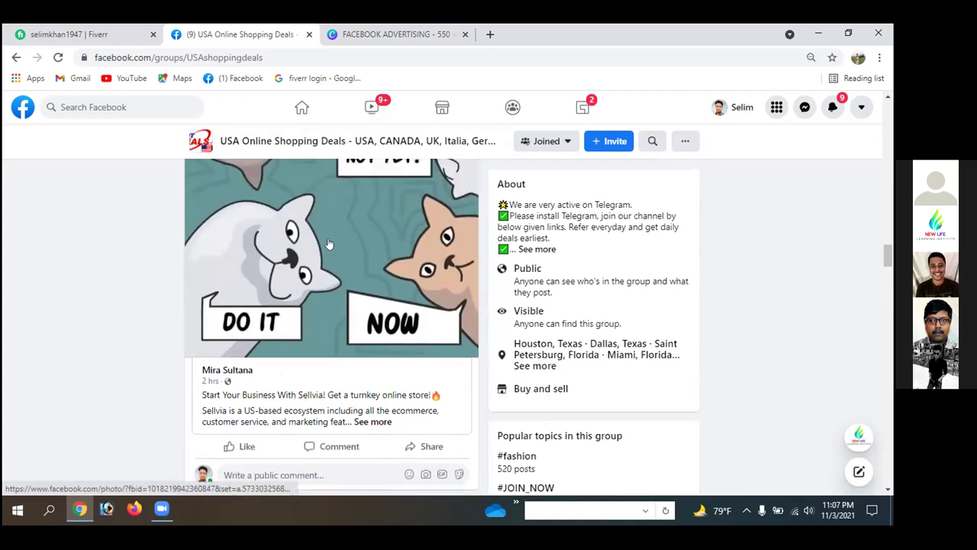
{"action": "scroll", "coordinate": [329, 243], "scroll_direction": "up", "scroll_amount": 2}
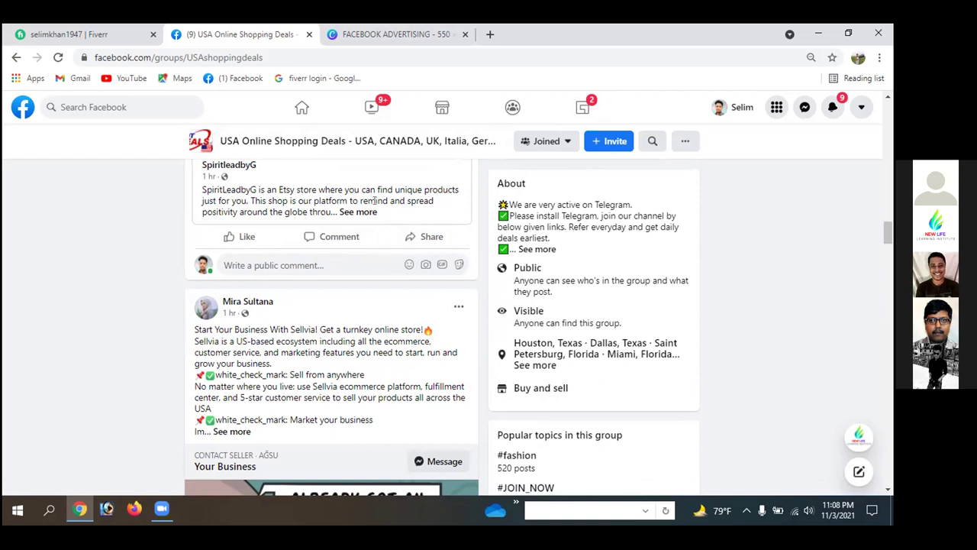
{"action": "scroll", "coordinate": [374, 200], "scroll_direction": "down", "scroll_amount": 10}
{"action": "scroll", "coordinate": [361, 260], "scroll_direction": "up", "scroll_amount": 5}
{"action": "scroll", "coordinate": [362, 262], "scroll_direction": "up", "scroll_amount": 6}
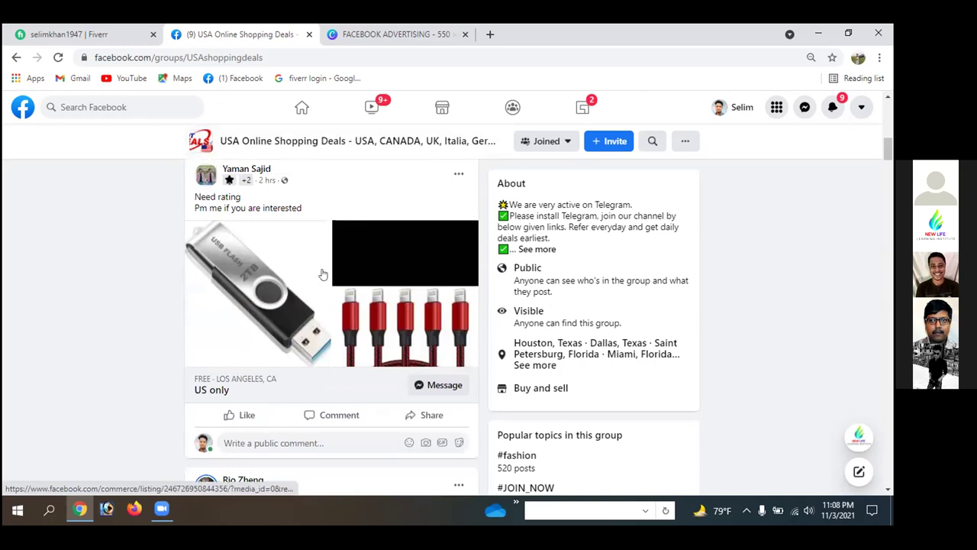
{"action": "scroll", "coordinate": [322, 273], "scroll_direction": "up", "scroll_amount": 6}
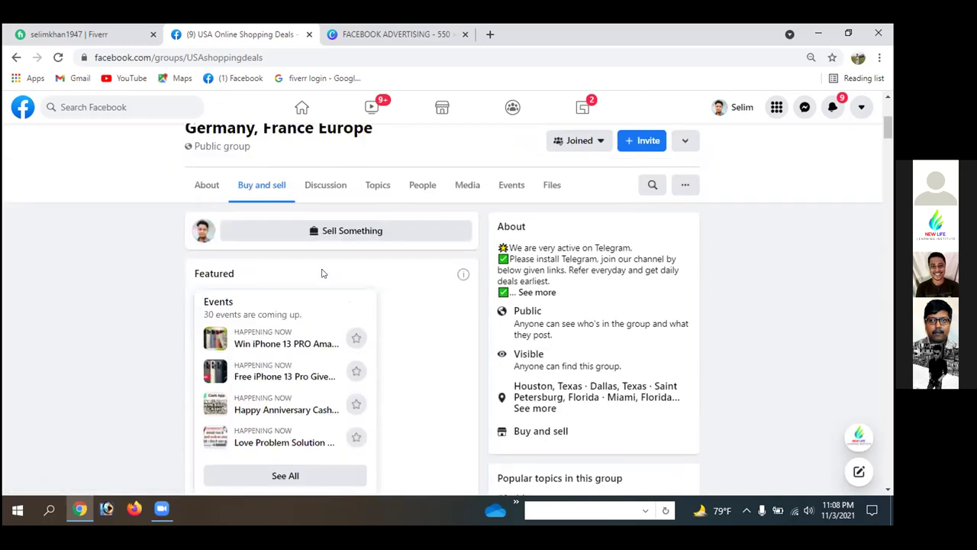
{"action": "scroll", "coordinate": [322, 273], "scroll_direction": "up", "scroll_amount": 1}
{"action": "scroll", "coordinate": [356, 291], "scroll_direction": "down", "scroll_amount": 3}
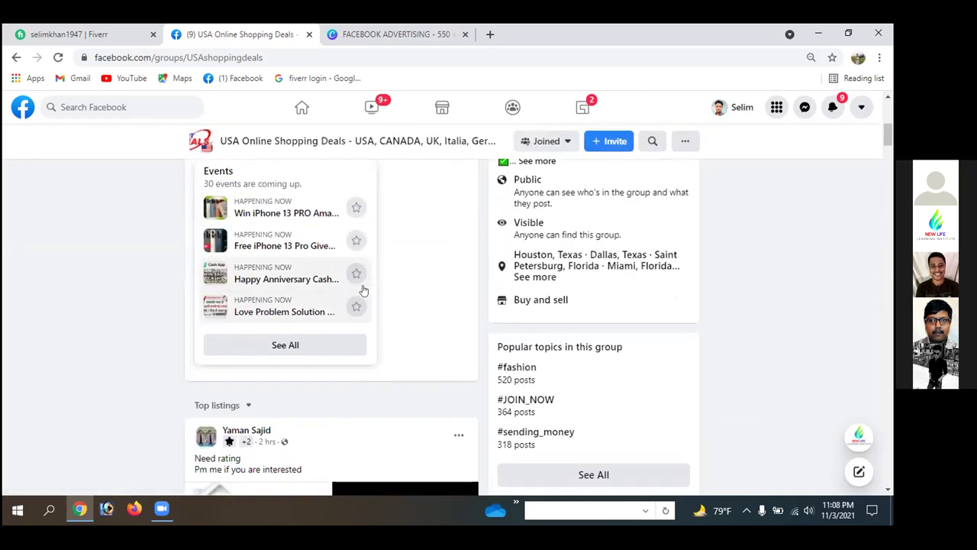
{"action": "scroll", "coordinate": [363, 290], "scroll_direction": "down", "scroll_amount": 3}
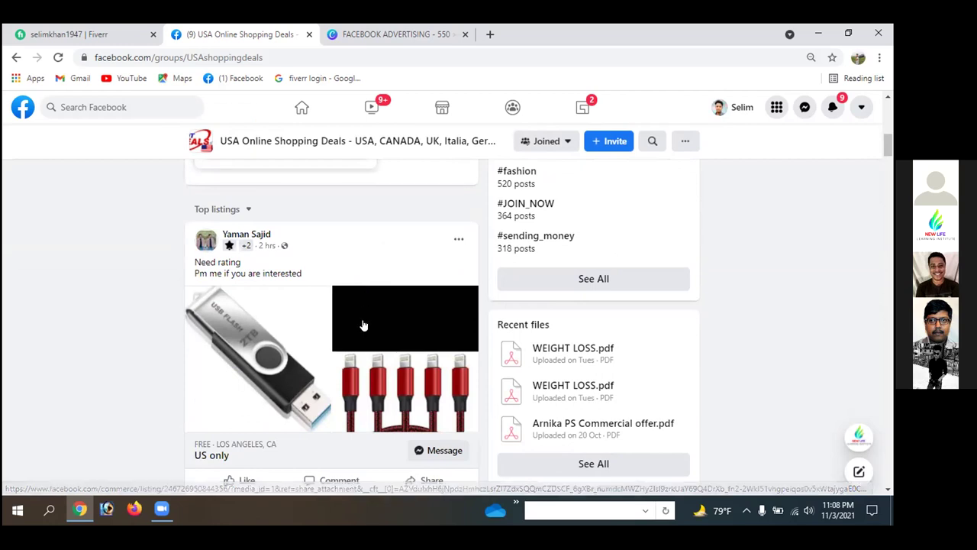
{"action": "scroll", "coordinate": [364, 325], "scroll_direction": "down", "scroll_amount": 2}
{"action": "scroll", "coordinate": [364, 324], "scroll_direction": "down", "scroll_amount": 1}
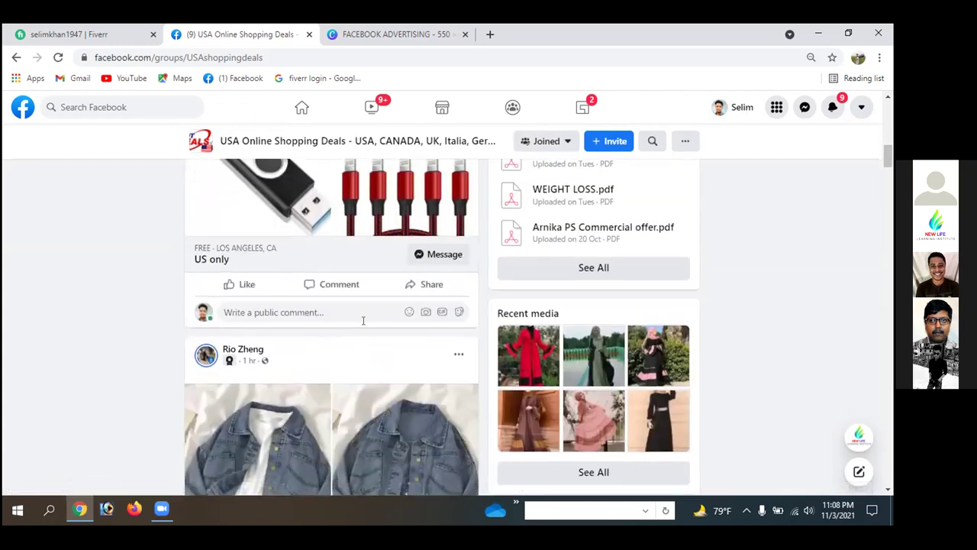
{"action": "scroll", "coordinate": [363, 321], "scroll_direction": "down", "scroll_amount": 2}
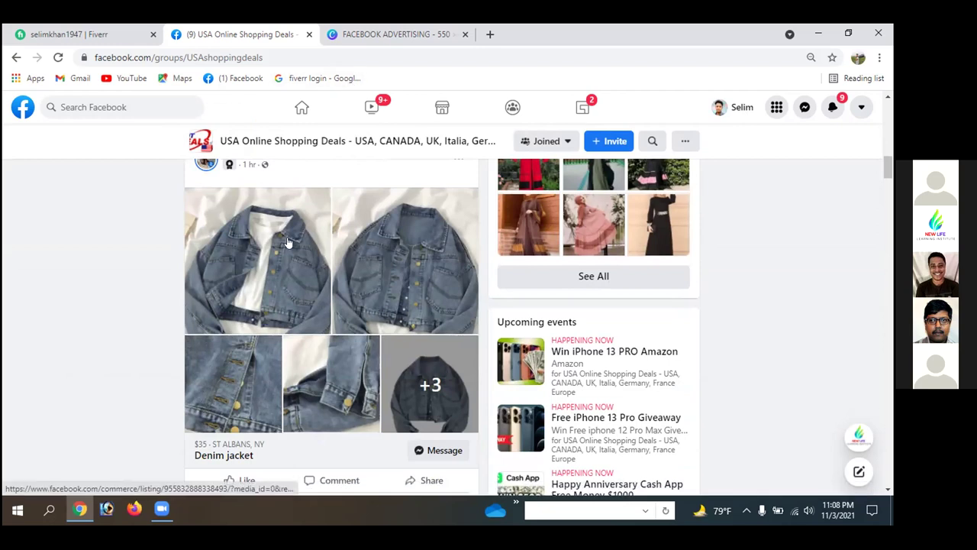
{"action": "scroll", "coordinate": [351, 253], "scroll_direction": "down", "scroll_amount": 3}
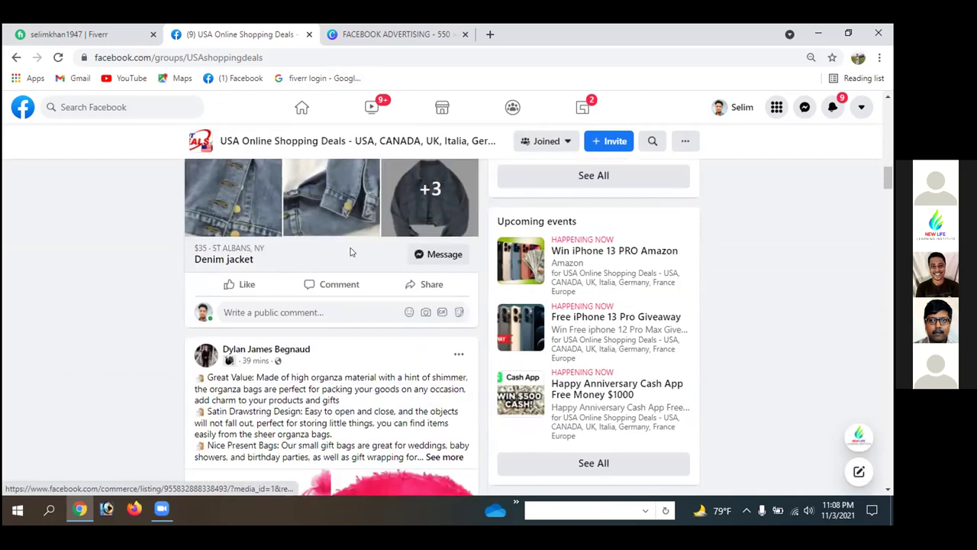
{"action": "scroll", "coordinate": [349, 248], "scroll_direction": "down", "scroll_amount": 2}
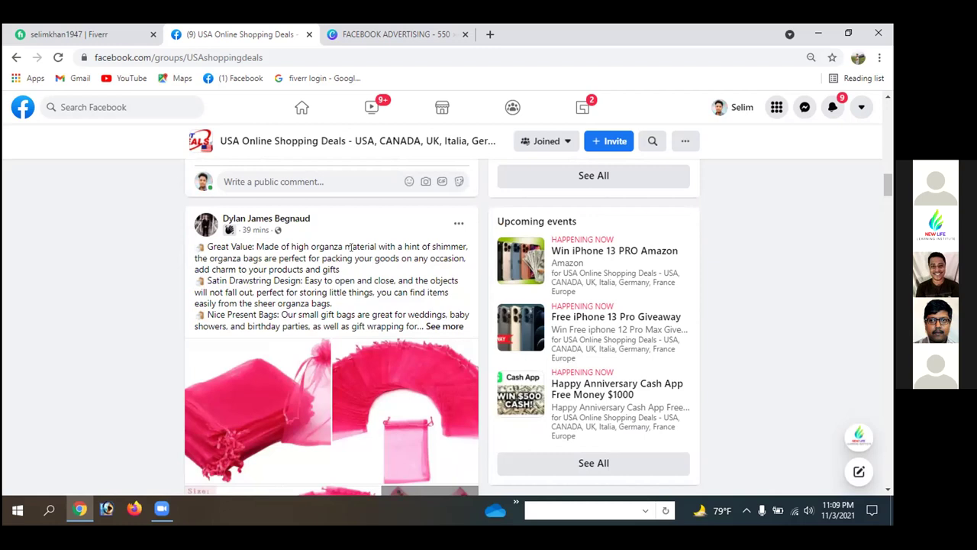
{"action": "scroll", "coordinate": [376, 270], "scroll_direction": "up", "scroll_amount": 5}
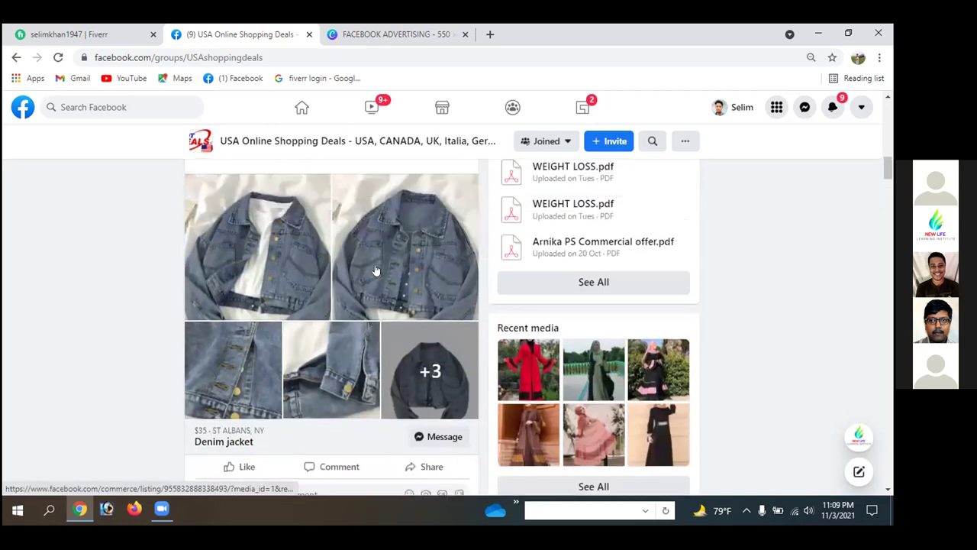
{"action": "scroll", "coordinate": [376, 270], "scroll_direction": "up", "scroll_amount": 8}
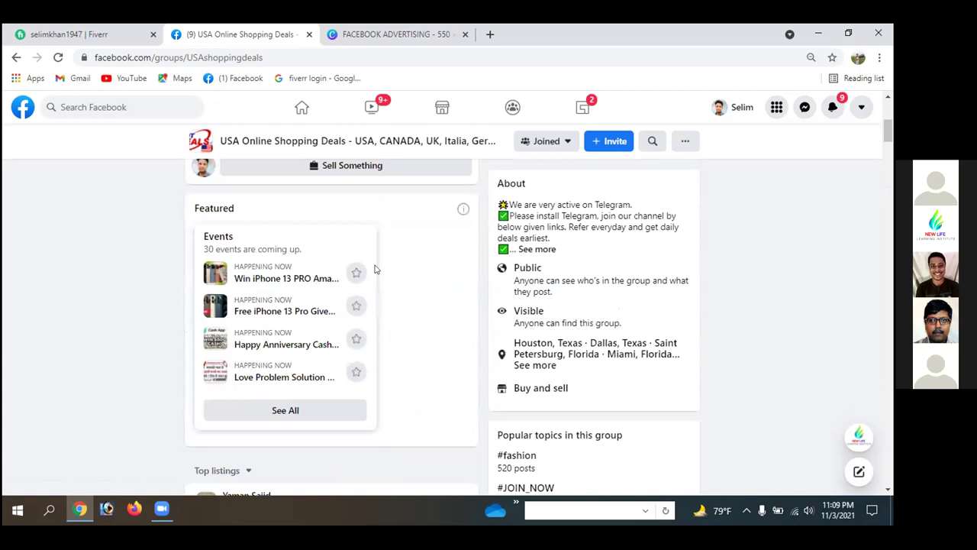
{"action": "scroll", "coordinate": [376, 270], "scroll_direction": "up", "scroll_amount": 4}
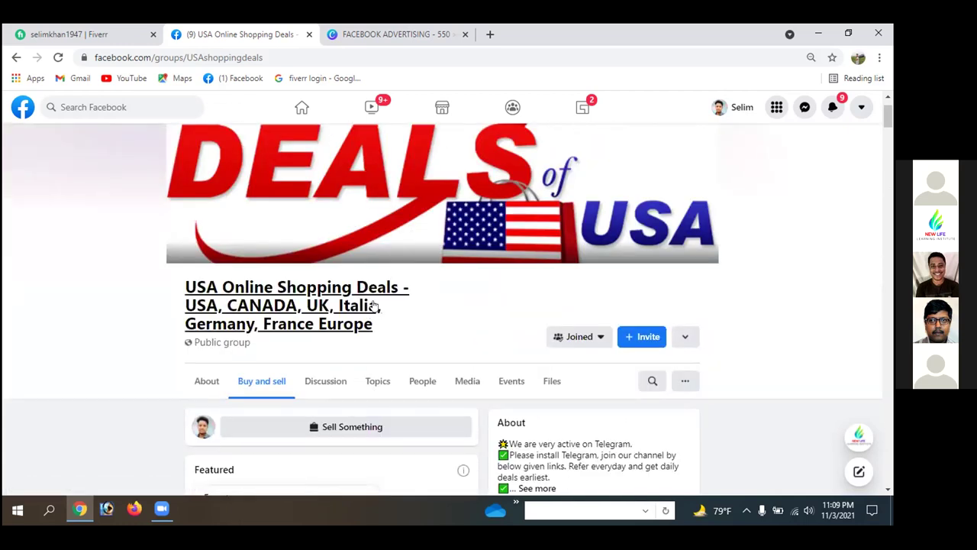
{"action": "scroll", "coordinate": [374, 305], "scroll_direction": "down", "scroll_amount": 3}
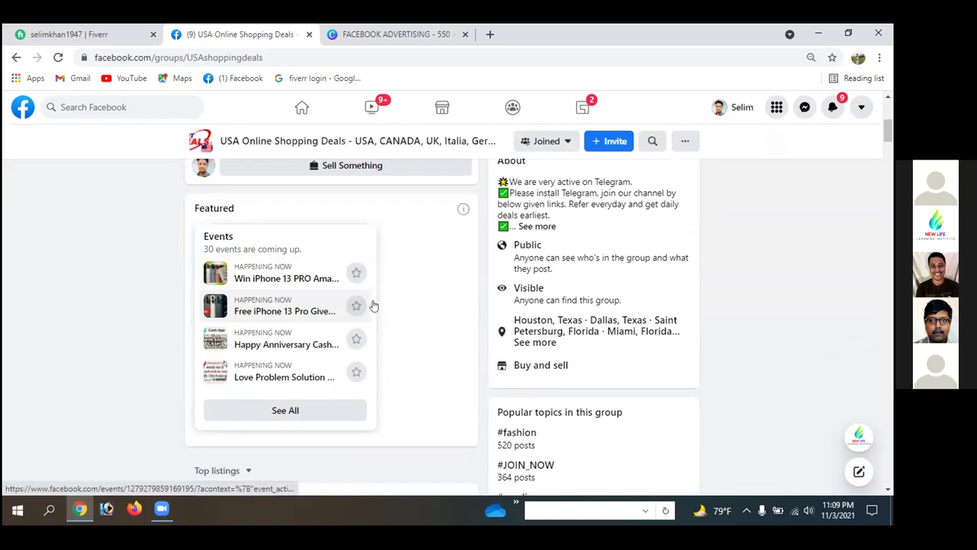
{"action": "scroll", "coordinate": [424, 333], "scroll_direction": "down", "scroll_amount": 3}
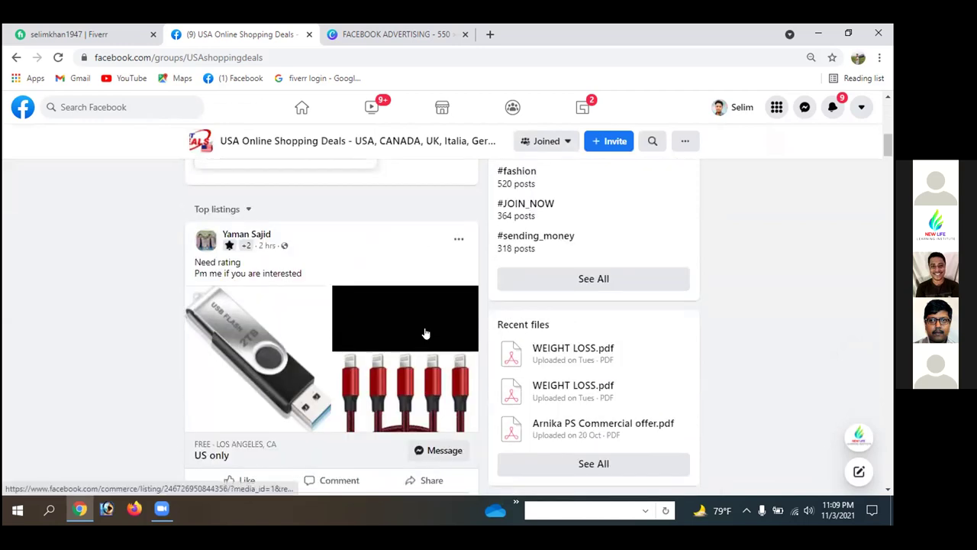
{"action": "scroll", "coordinate": [426, 333], "scroll_direction": "down", "scroll_amount": 2}
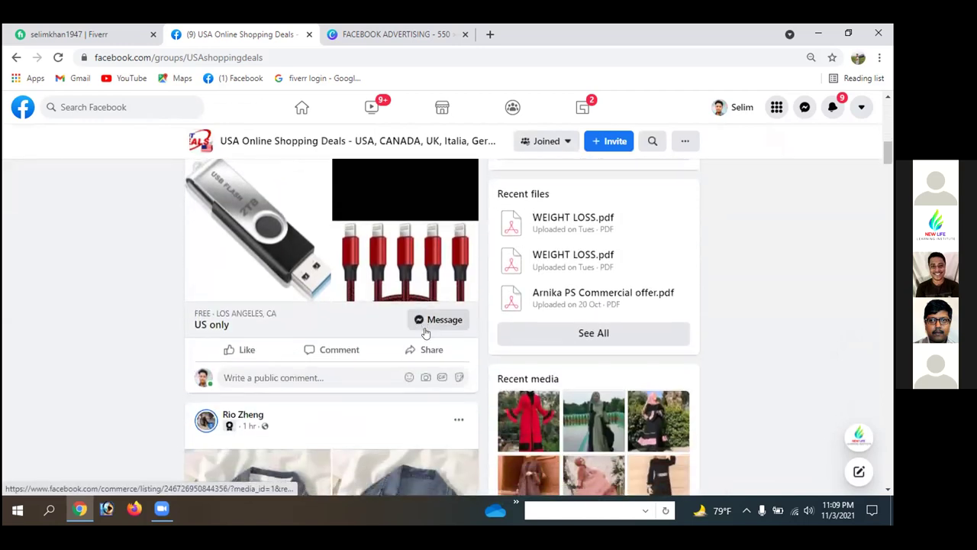
{"action": "left_click", "coordinate": [401, 33]}
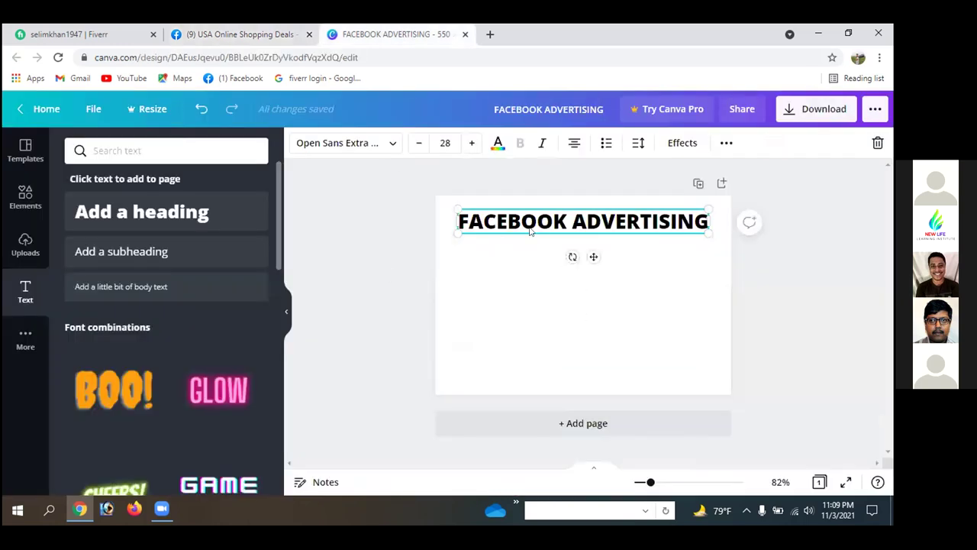
{"action": "left_click", "coordinate": [239, 35]}
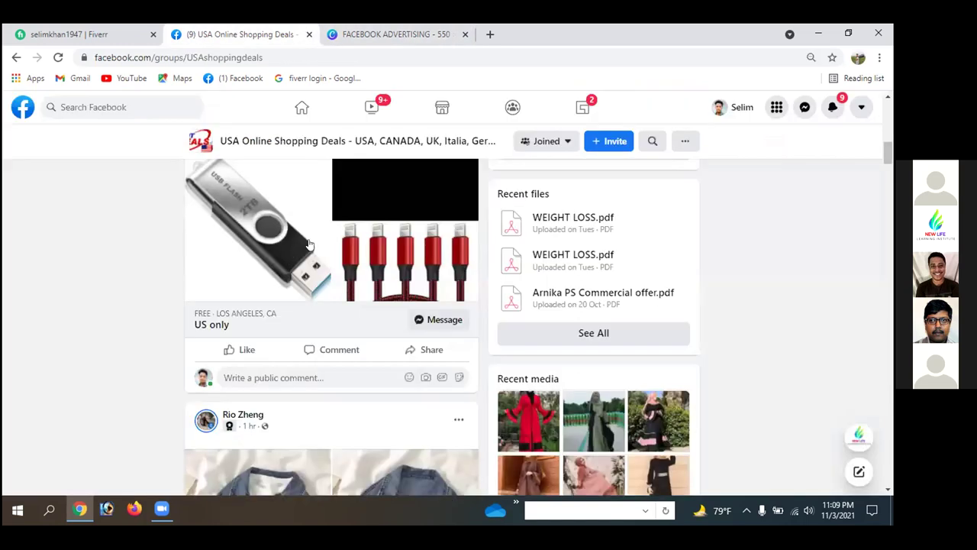
{"action": "scroll", "coordinate": [293, 269], "scroll_direction": "down", "scroll_amount": 3}
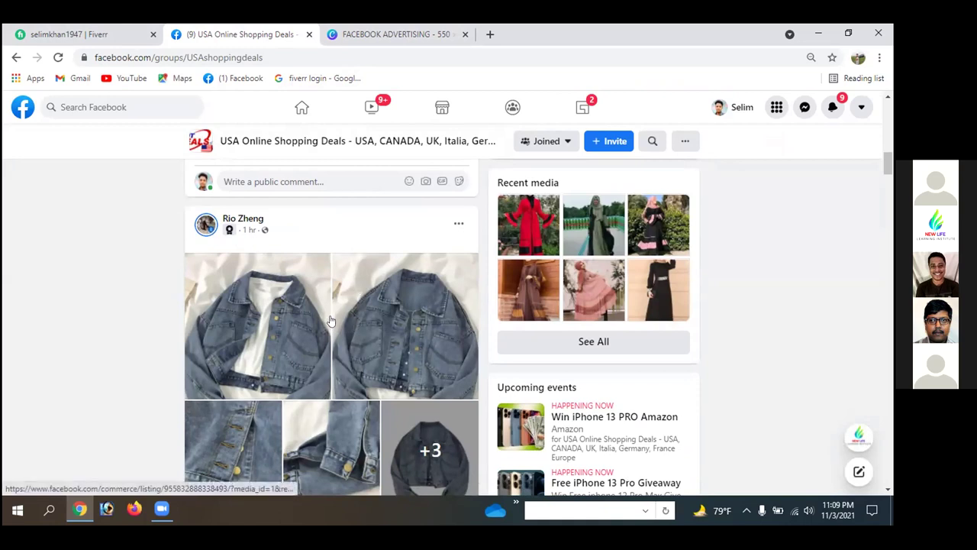
{"action": "scroll", "coordinate": [330, 321], "scroll_direction": "up", "scroll_amount": 3}
{"action": "scroll", "coordinate": [330, 315], "scroll_direction": "up", "scroll_amount": 3}
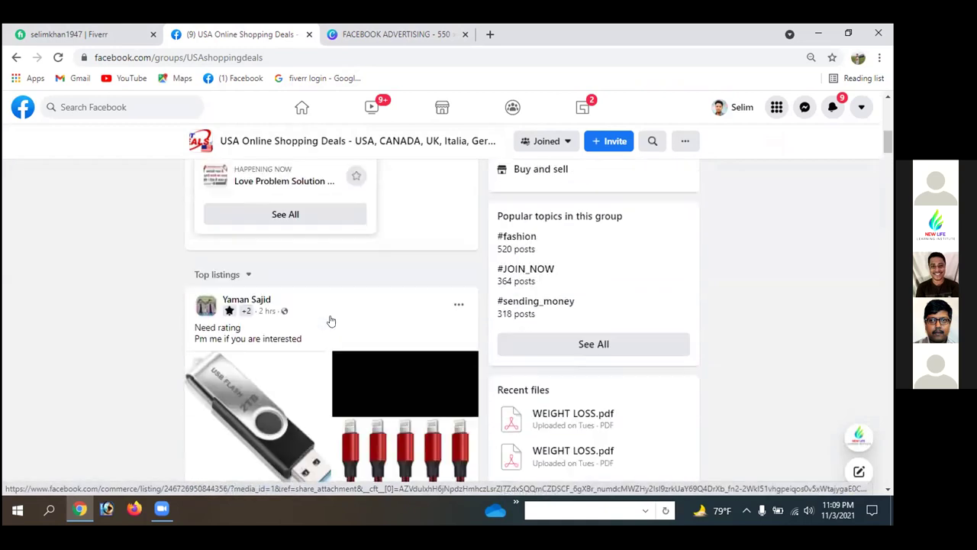
{"action": "scroll", "coordinate": [330, 312], "scroll_direction": "down", "scroll_amount": 7}
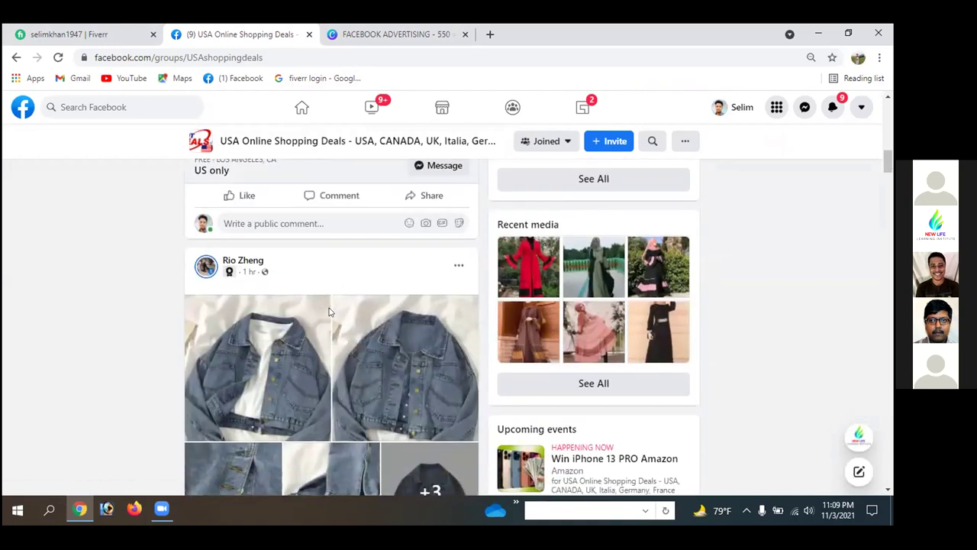
{"action": "scroll", "coordinate": [329, 311], "scroll_direction": "down", "scroll_amount": 2}
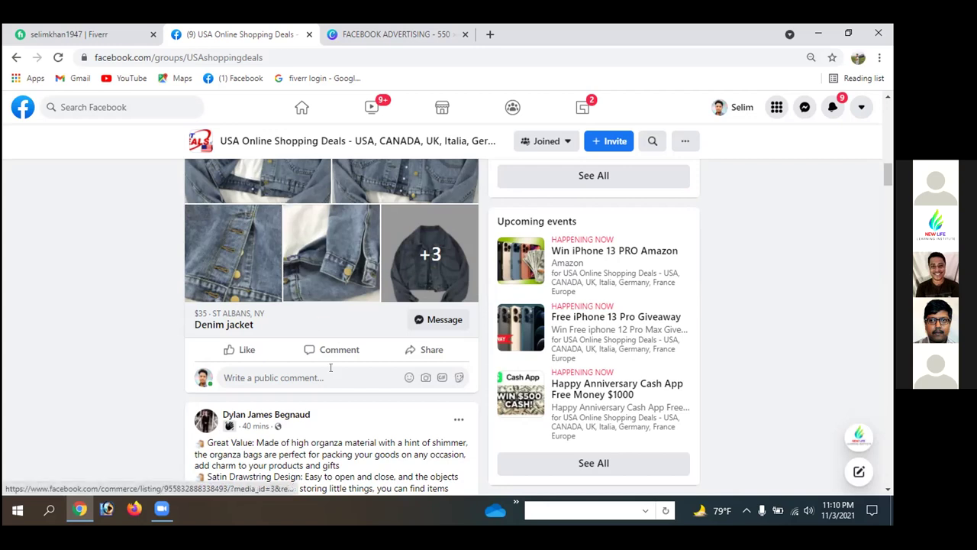
- Check the FACEBOOK ADVERTISING design's title in Canva, then return to the Facebook shopping group
{"action": "left_click", "coordinate": [386, 32]}
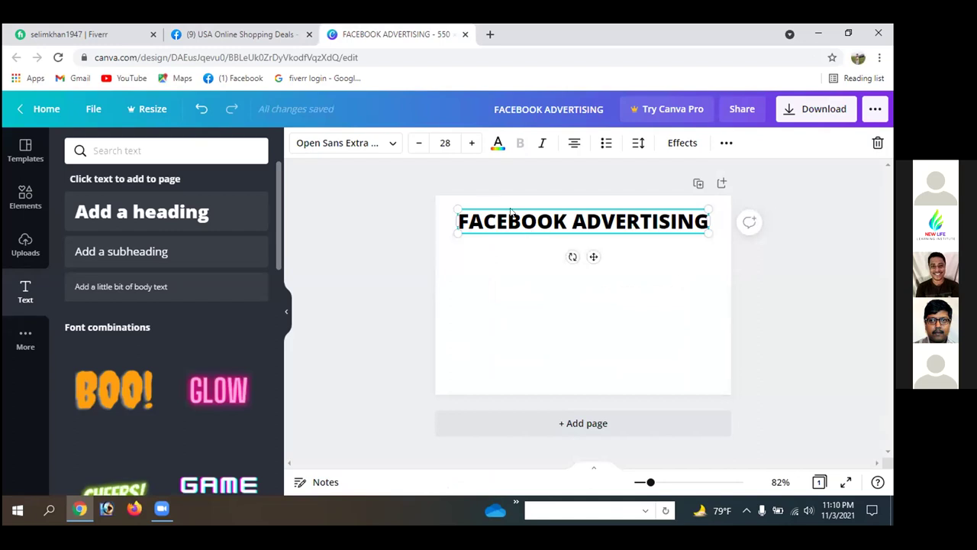
{"action": "left_click", "coordinate": [413, 252]}
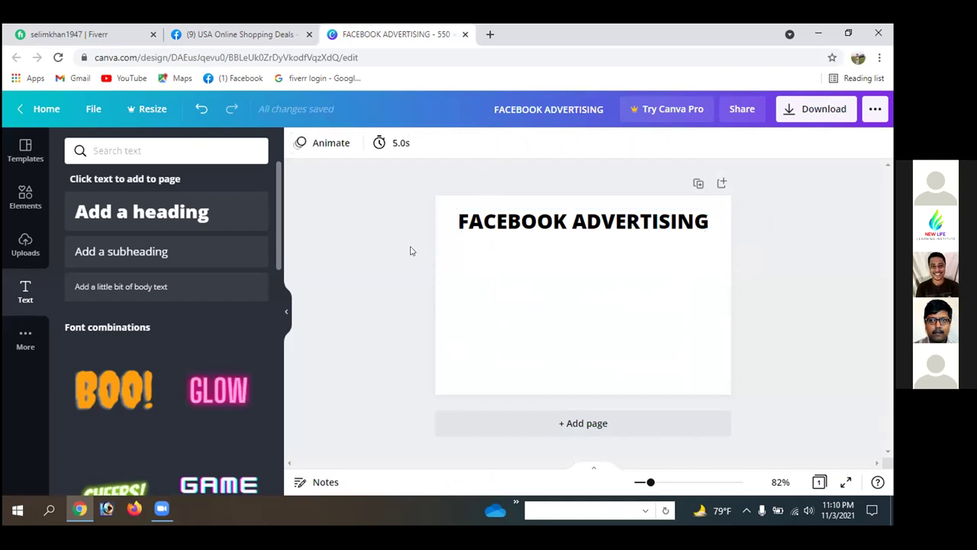
{"action": "left_click", "coordinate": [532, 230]}
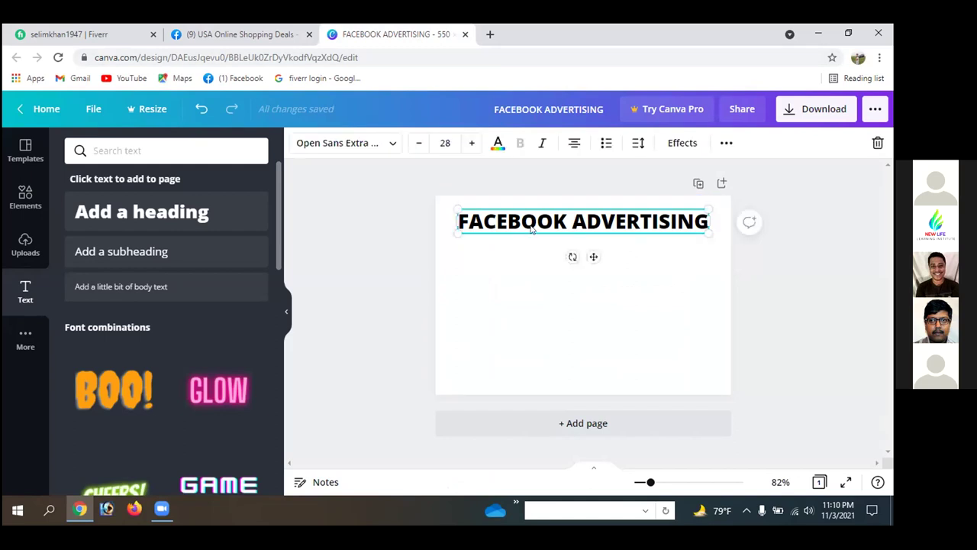
{"action": "left_click", "coordinate": [536, 265]}
{"action": "left_click", "coordinate": [257, 34]}
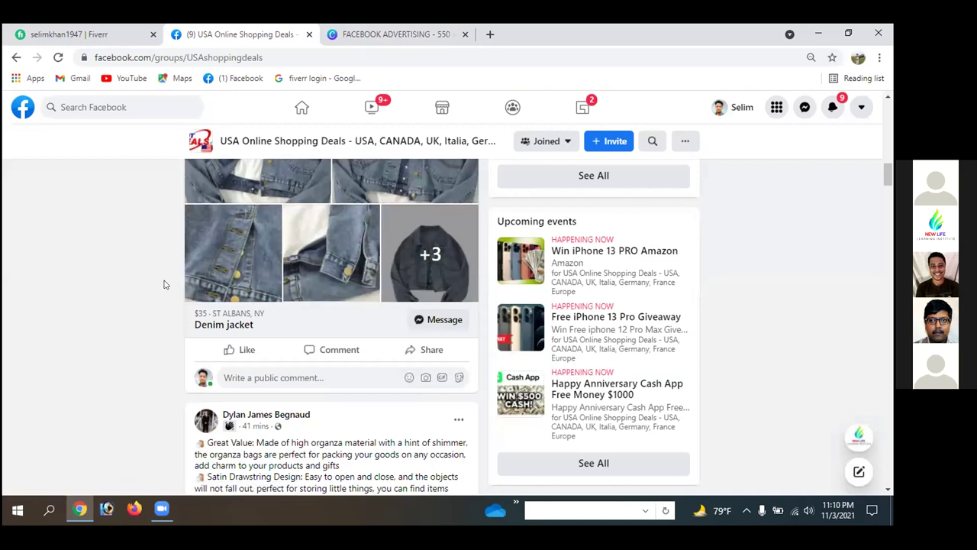
{"action": "scroll", "coordinate": [163, 284], "scroll_direction": "down", "scroll_amount": 2}
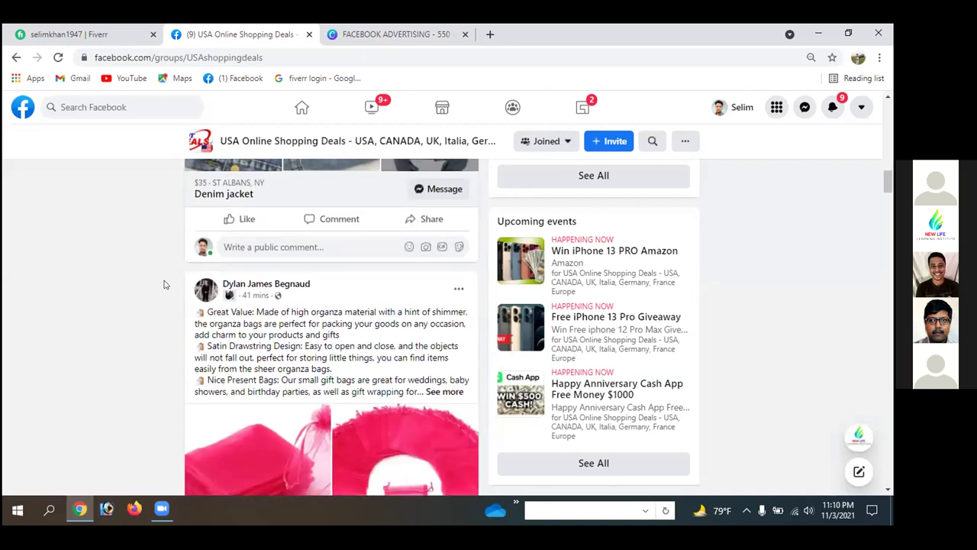
{"action": "scroll", "coordinate": [163, 284], "scroll_direction": "down", "scroll_amount": 3}
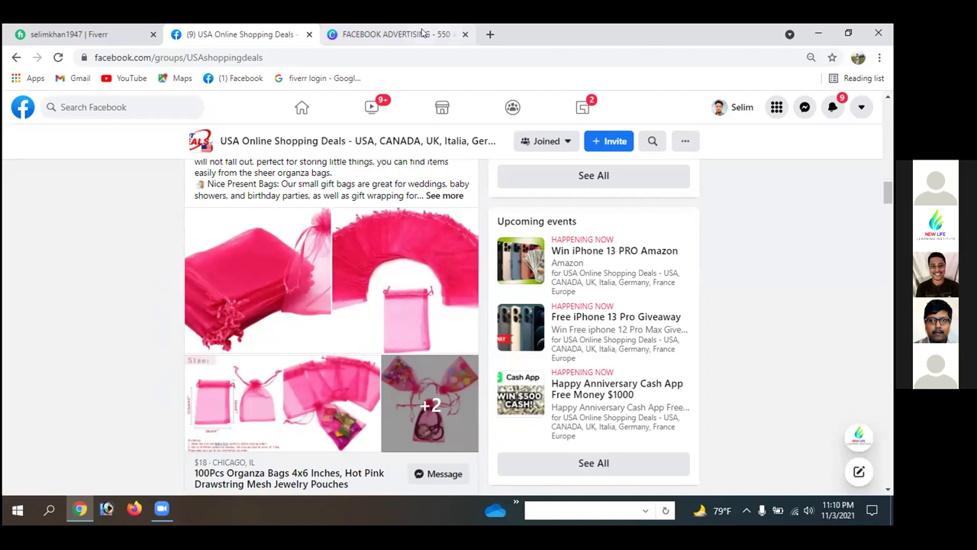
{"action": "scroll", "coordinate": [317, 279], "scroll_direction": "up", "scroll_amount": 3}
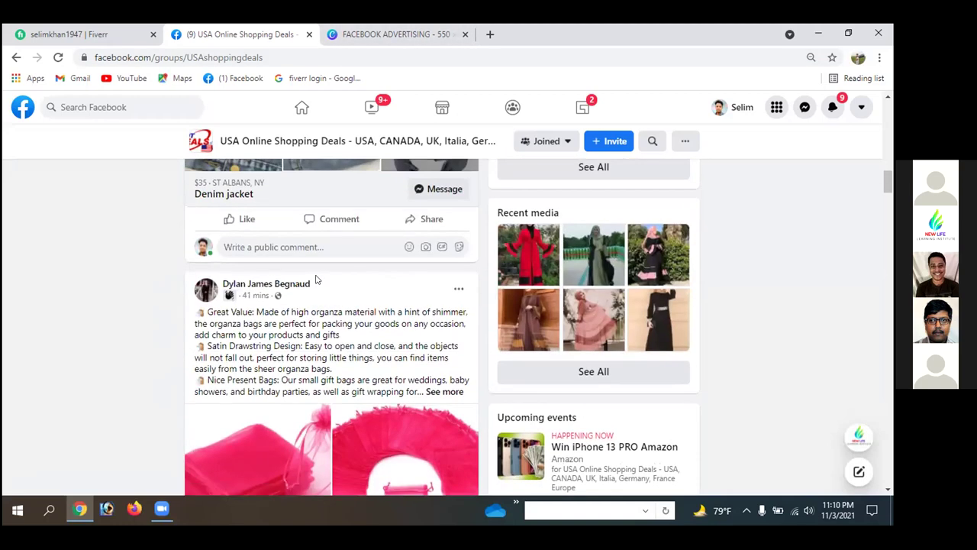
{"action": "scroll", "coordinate": [315, 267], "scroll_direction": "up", "scroll_amount": 3}
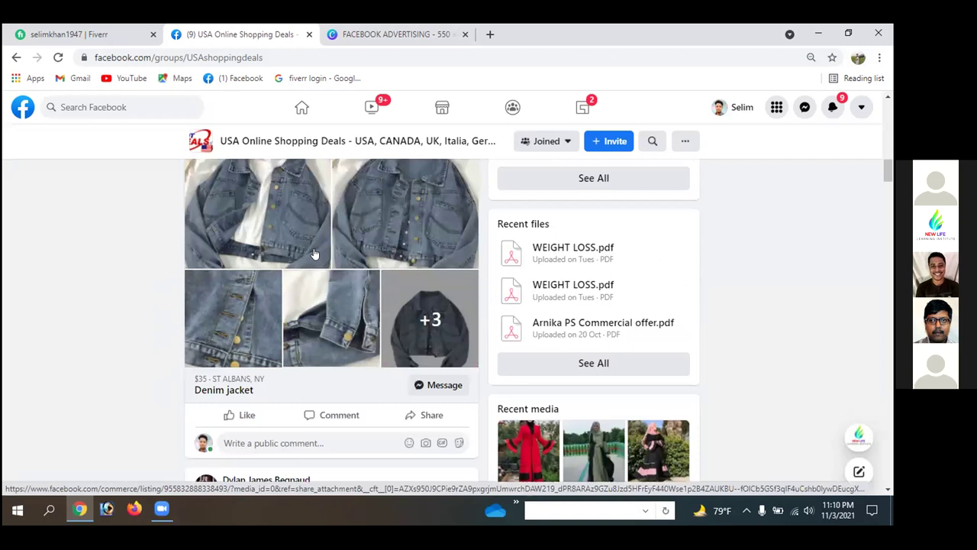
{"action": "scroll", "coordinate": [313, 253], "scroll_direction": "up", "scroll_amount": 3}
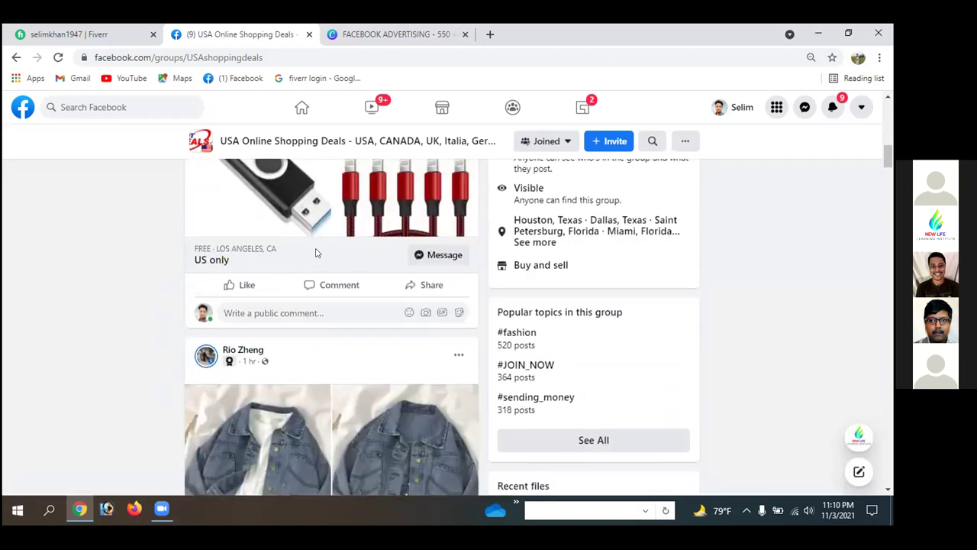
{"action": "scroll", "coordinate": [317, 253], "scroll_direction": "up", "scroll_amount": 3}
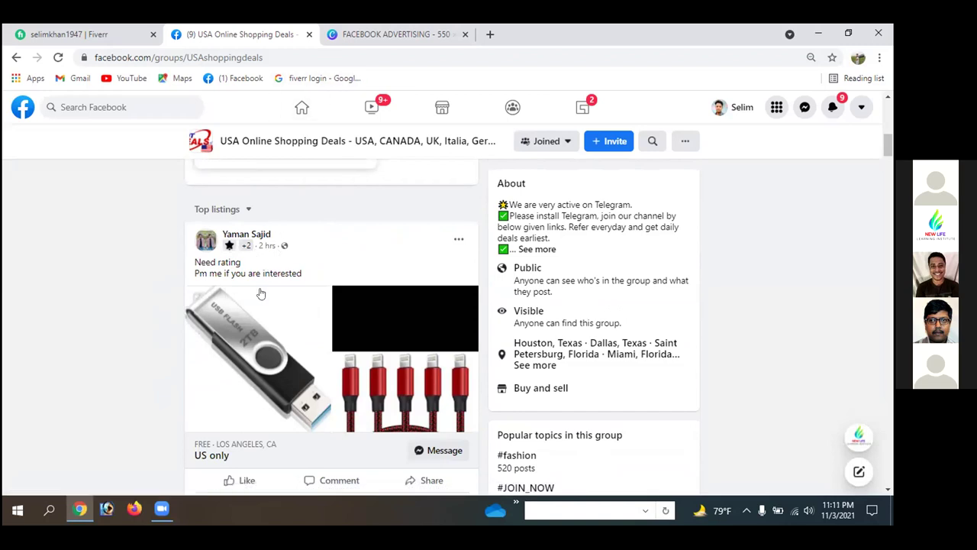
{"action": "left_click_drag", "start_coordinate": [194, 261], "coordinate": [243, 263]}
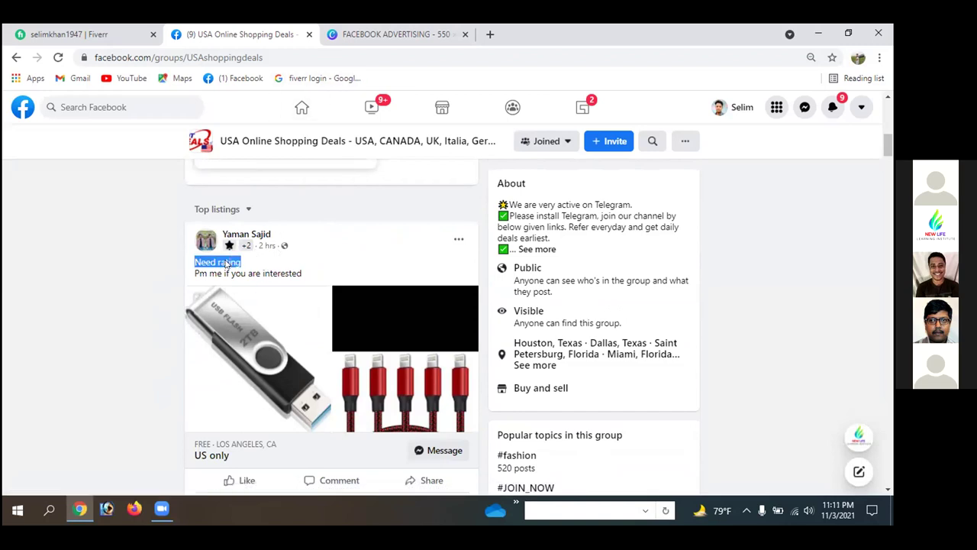
{"action": "left_click", "coordinate": [244, 262]}
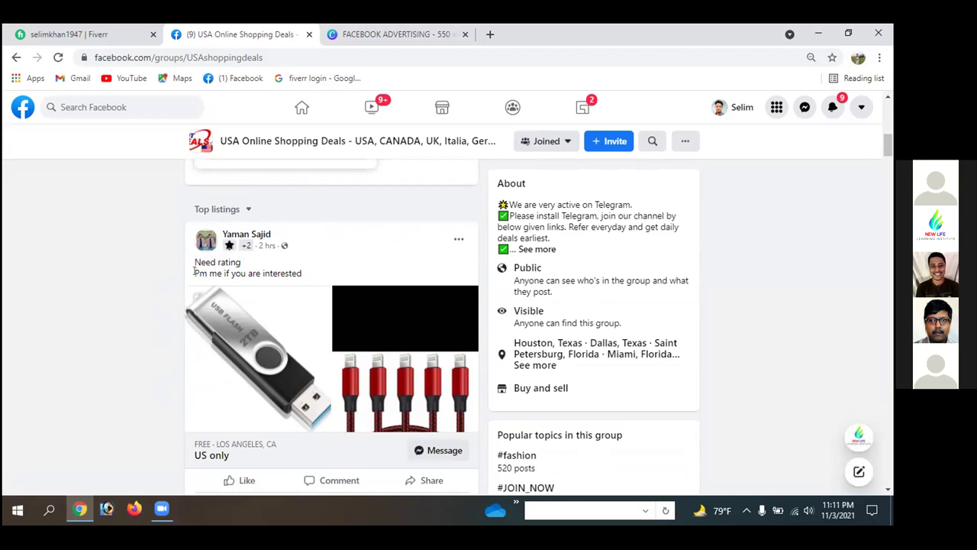
{"action": "left_click_drag", "start_coordinate": [194, 271], "coordinate": [320, 274]}
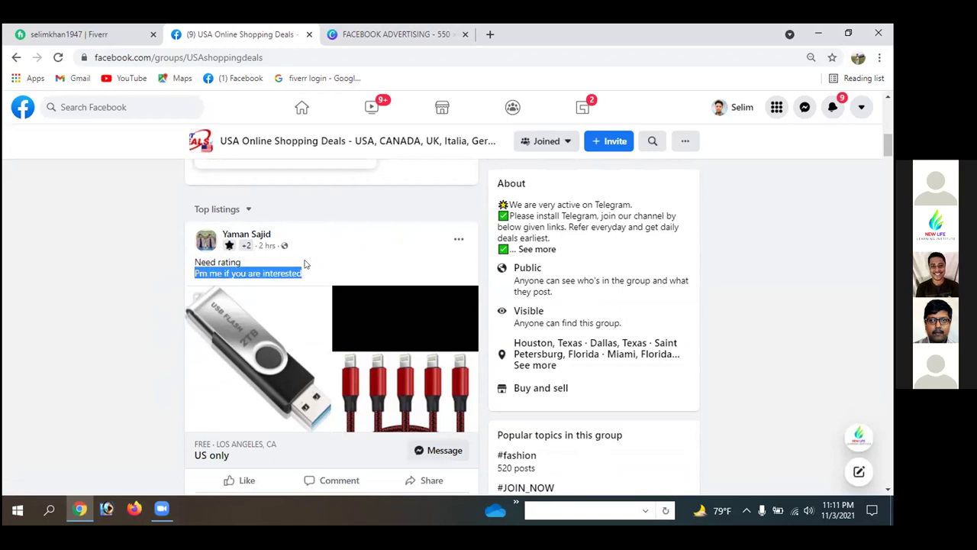
{"action": "left_click", "coordinate": [305, 263]}
{"action": "left_click_drag", "start_coordinate": [194, 261], "coordinate": [228, 264]}
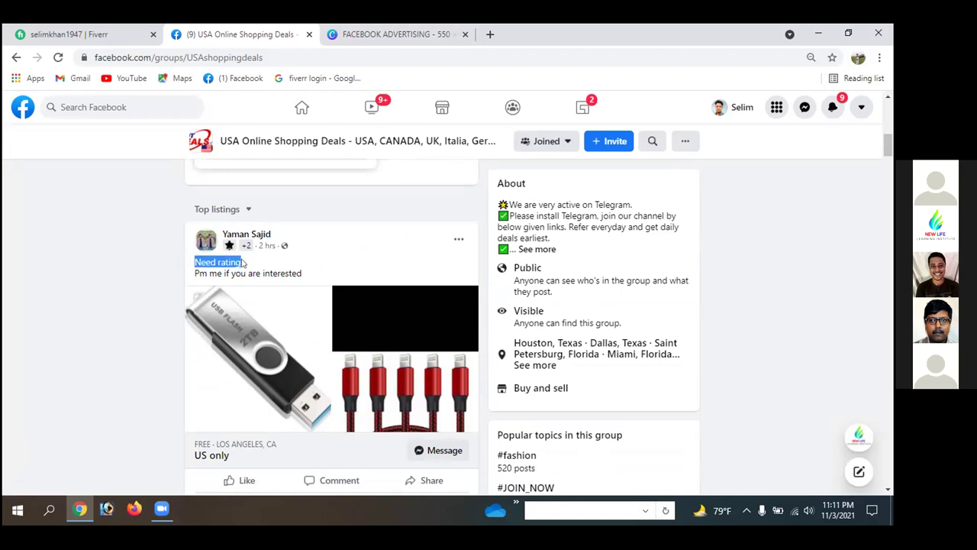
{"action": "left_click", "coordinate": [243, 264]}
{"action": "left_click_drag", "start_coordinate": [247, 272], "coordinate": [296, 273]}
{"action": "left_click", "coordinate": [300, 277]}
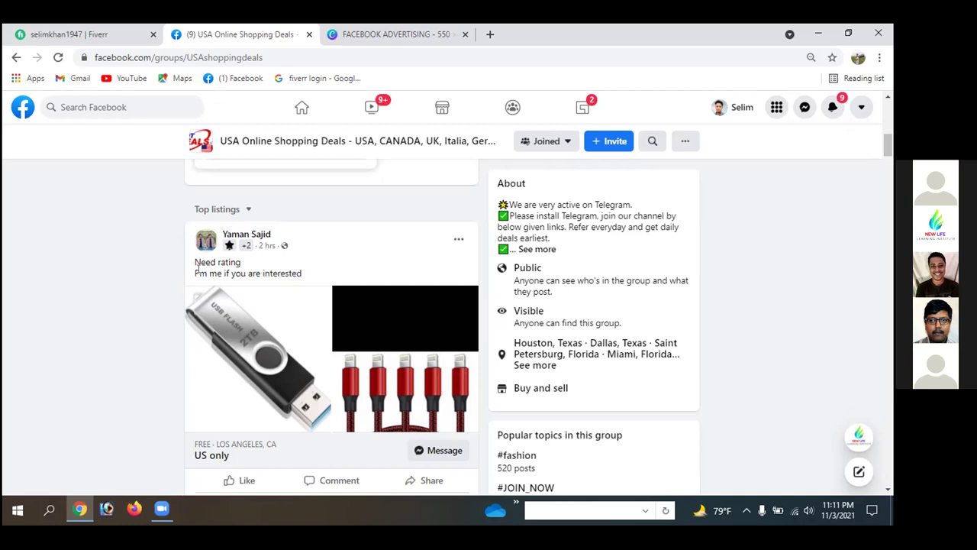
{"action": "left_click_drag", "start_coordinate": [197, 271], "coordinate": [277, 268]}
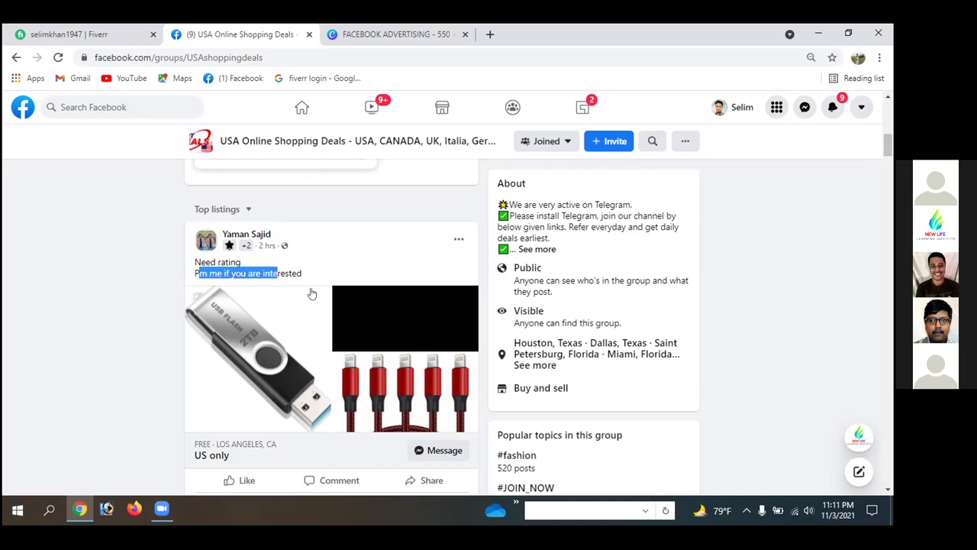
{"action": "scroll", "coordinate": [309, 290], "scroll_direction": "up", "scroll_amount": 3}
{"action": "scroll", "coordinate": [374, 278], "scroll_direction": "up", "scroll_amount": 5}
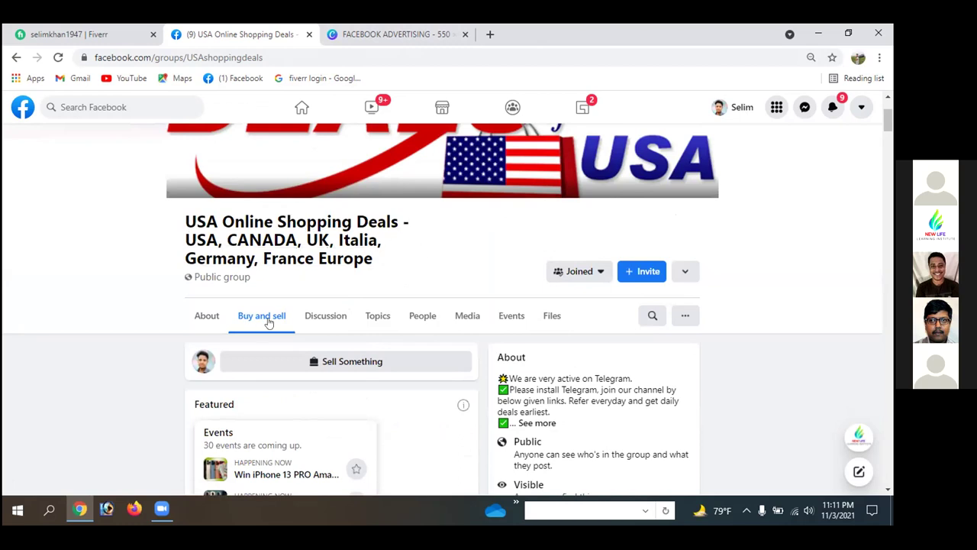
{"action": "scroll", "coordinate": [348, 253], "scroll_direction": "down", "scroll_amount": 3}
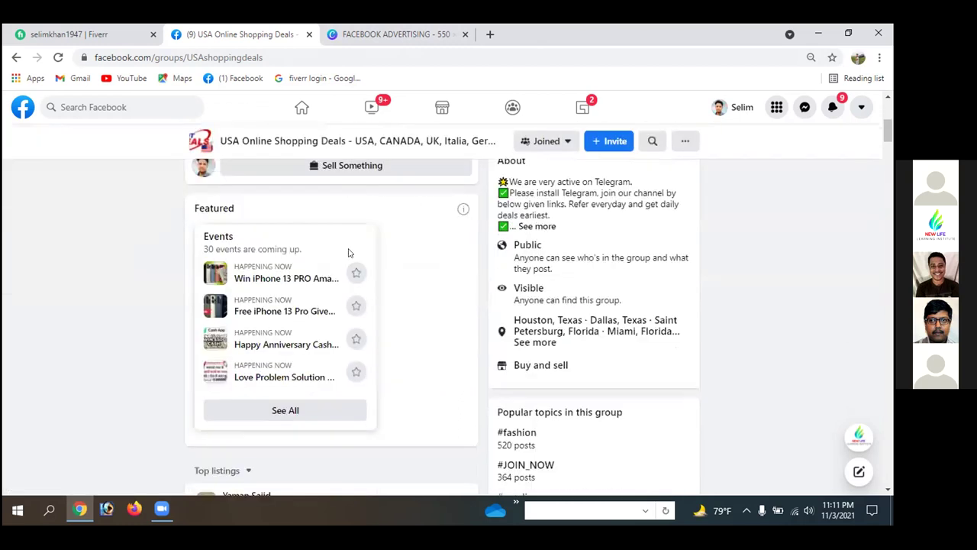
{"action": "scroll", "coordinate": [446, 314], "scroll_direction": "down", "scroll_amount": 9}
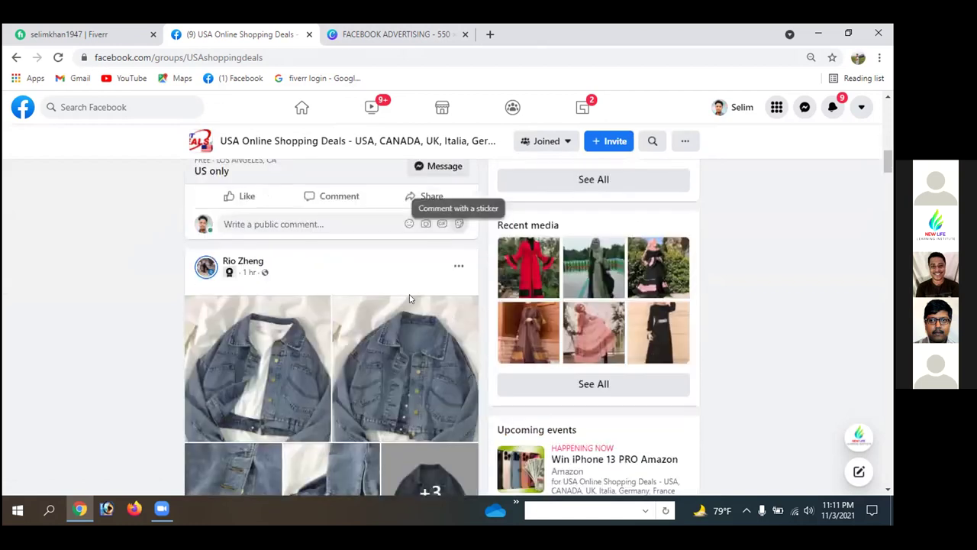
{"action": "scroll", "coordinate": [409, 298], "scroll_direction": "down", "scroll_amount": 1}
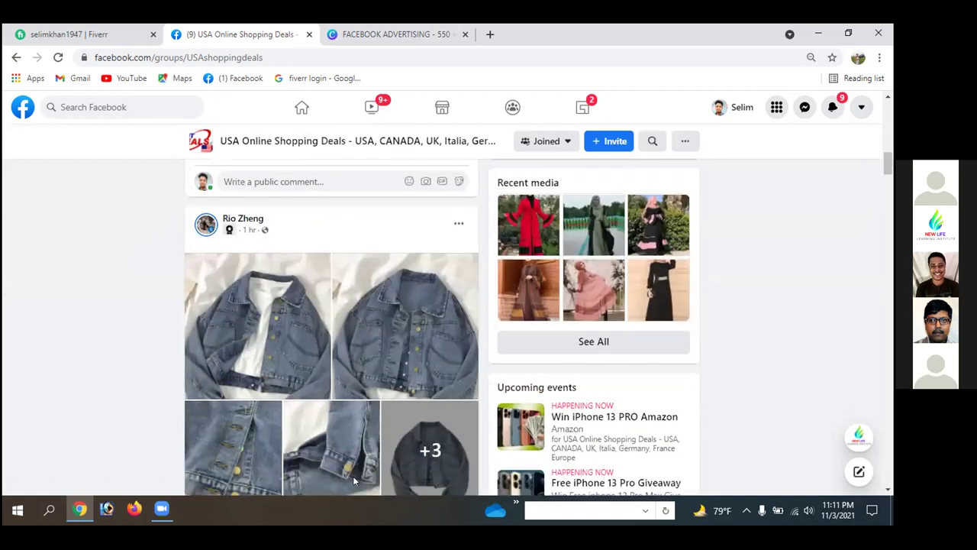
- Go back twice to the Khan Fashion House page, scroll through it, then return to Canva
{"action": "left_click", "coordinate": [15, 57]}
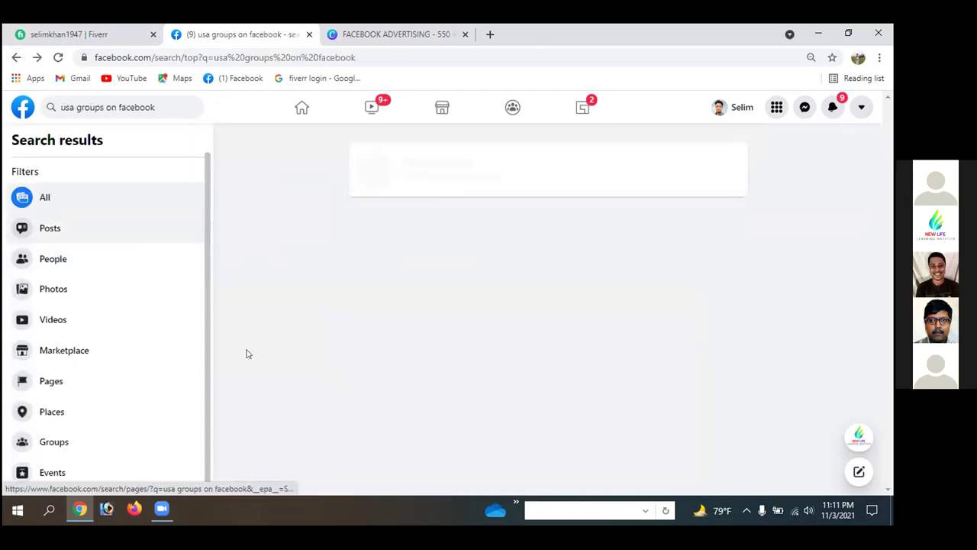
{"action": "left_click", "coordinate": [15, 58]}
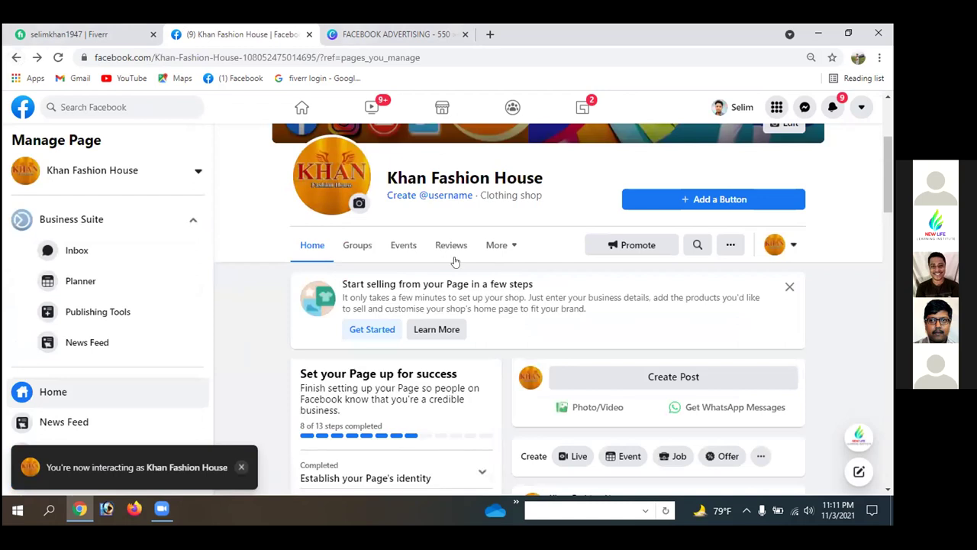
{"action": "scroll", "coordinate": [664, 331], "scroll_direction": "down", "scroll_amount": 1}
{"action": "scroll", "coordinate": [663, 330], "scroll_direction": "down", "scroll_amount": 3}
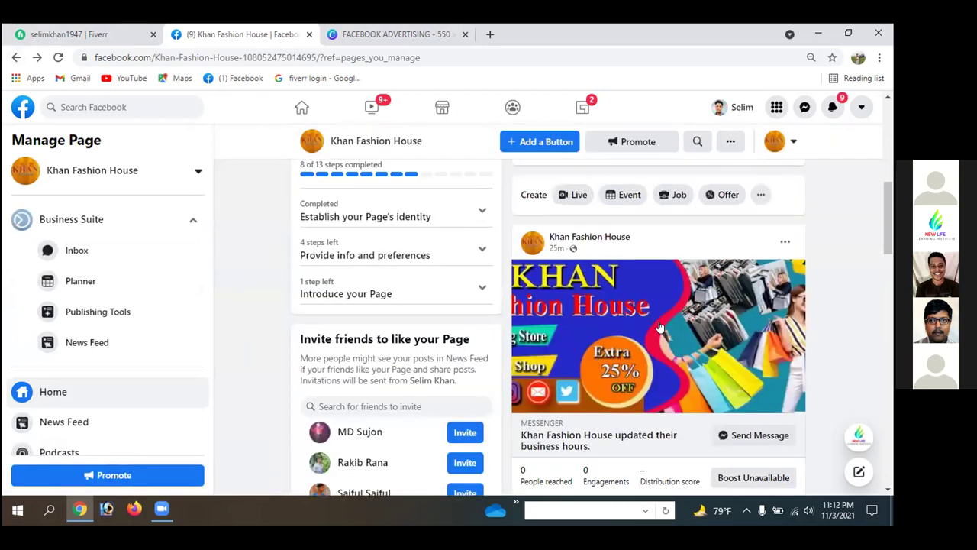
{"action": "scroll", "coordinate": [563, 300], "scroll_direction": "up", "scroll_amount": 3}
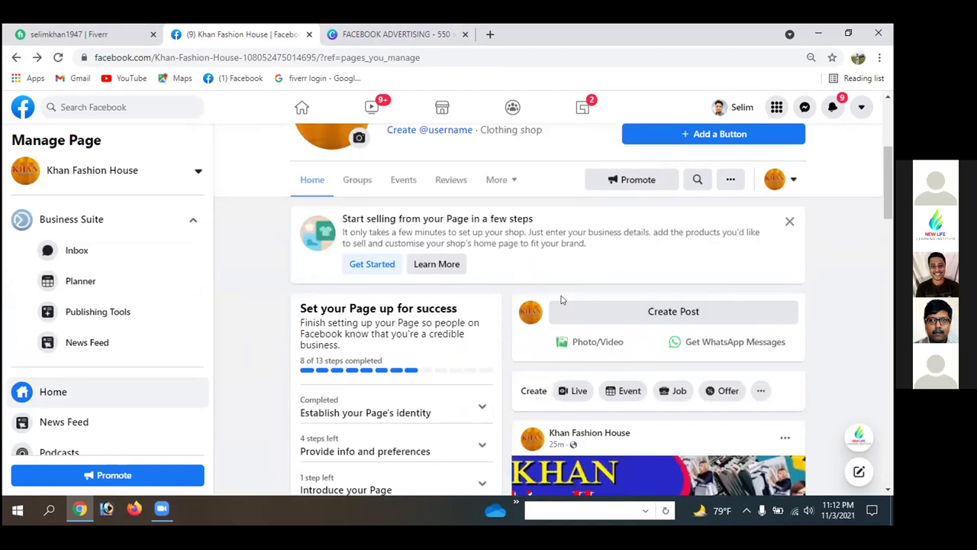
{"action": "scroll", "coordinate": [519, 305], "scroll_direction": "down", "scroll_amount": 7}
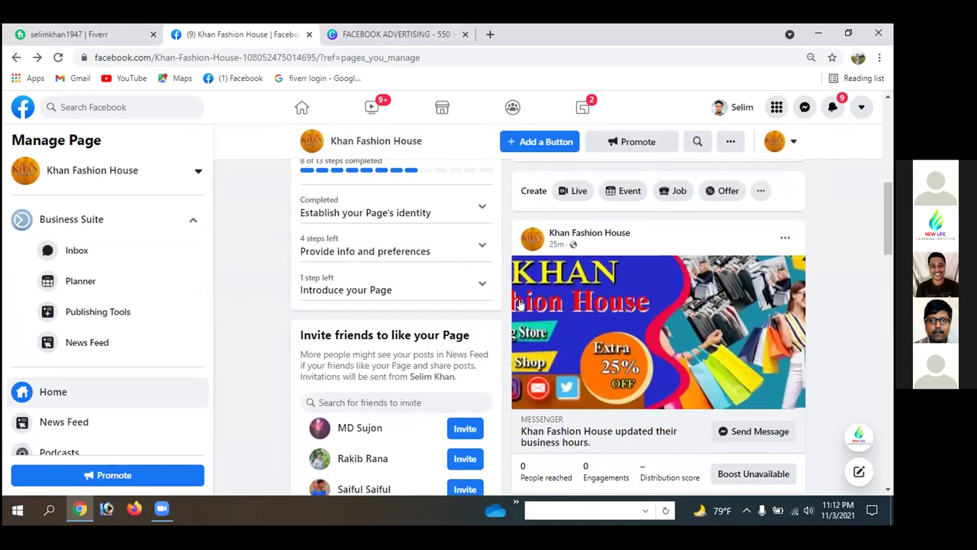
{"action": "scroll", "coordinate": [519, 304], "scroll_direction": "down", "scroll_amount": 4}
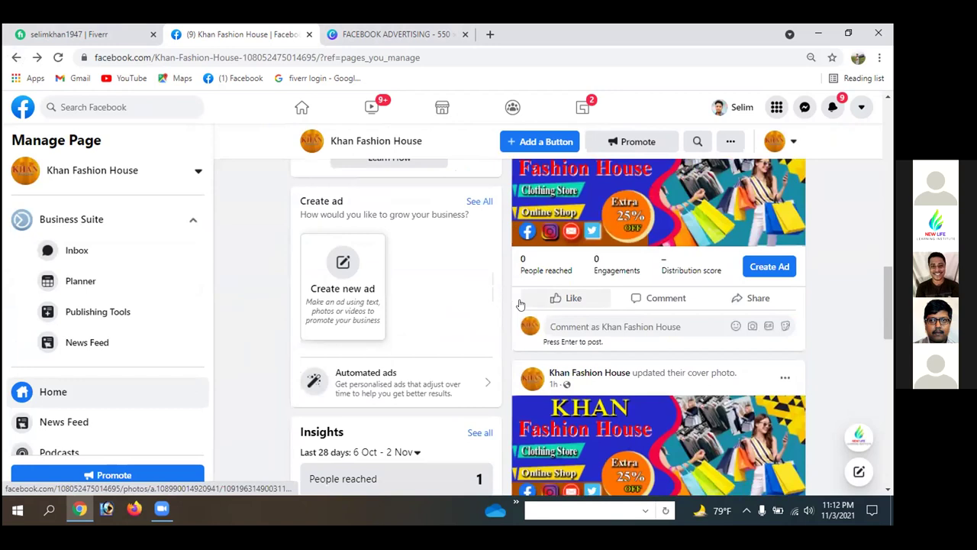
{"action": "scroll", "coordinate": [519, 305], "scroll_direction": "down", "scroll_amount": 2}
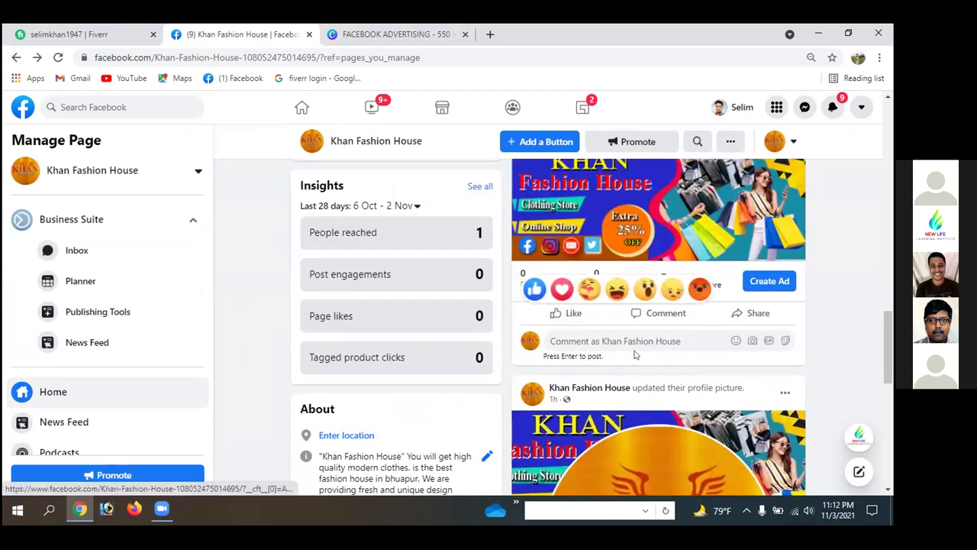
{"action": "scroll", "coordinate": [830, 347], "scroll_direction": "down", "scroll_amount": 3}
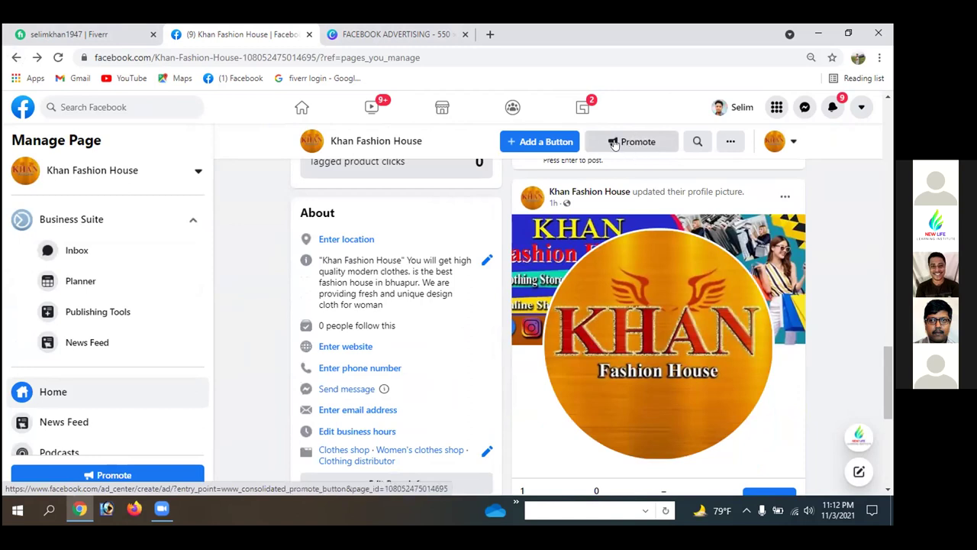
{"action": "left_click", "coordinate": [411, 32]}
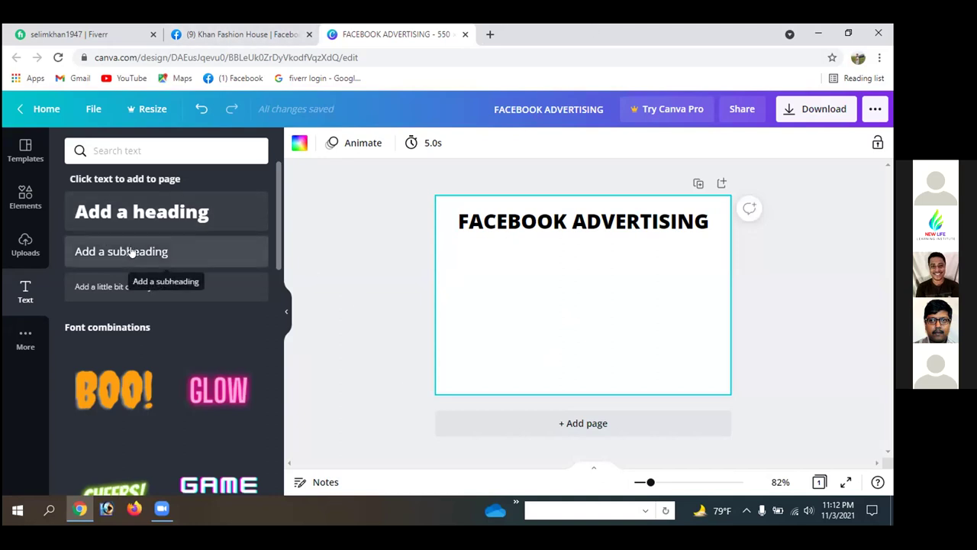
- Add a heading reading BUSINESS PAGE and drag it up beneath the FACEBOOK ADVERTISING title
{"action": "left_click", "coordinate": [147, 213]}
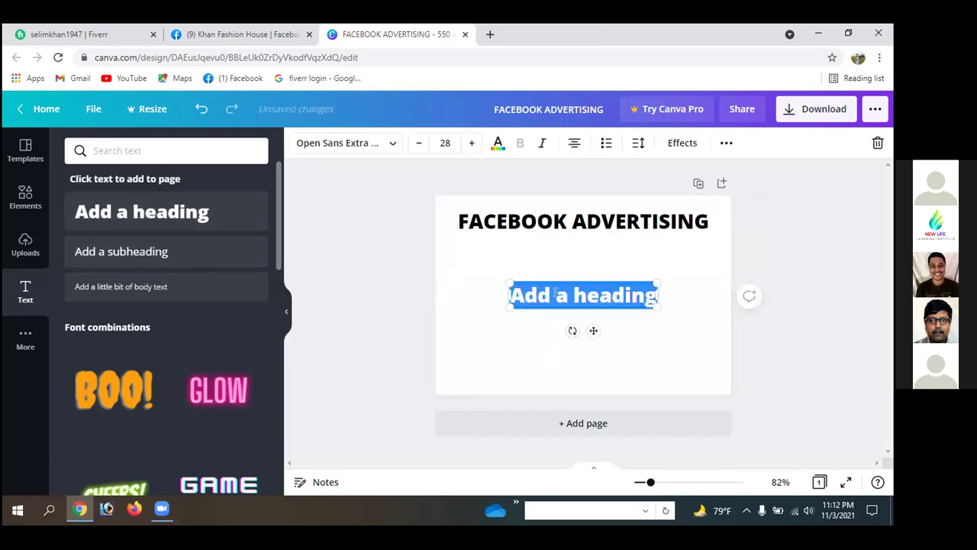
{"action": "left_click", "coordinate": [556, 295]}
{"action": "key", "text": "BackSpace"}
{"action": "key", "text": "BackSpace"}
{"action": "key", "text": "BackSpace"}
{"action": "key", "text": "BackSpace"}
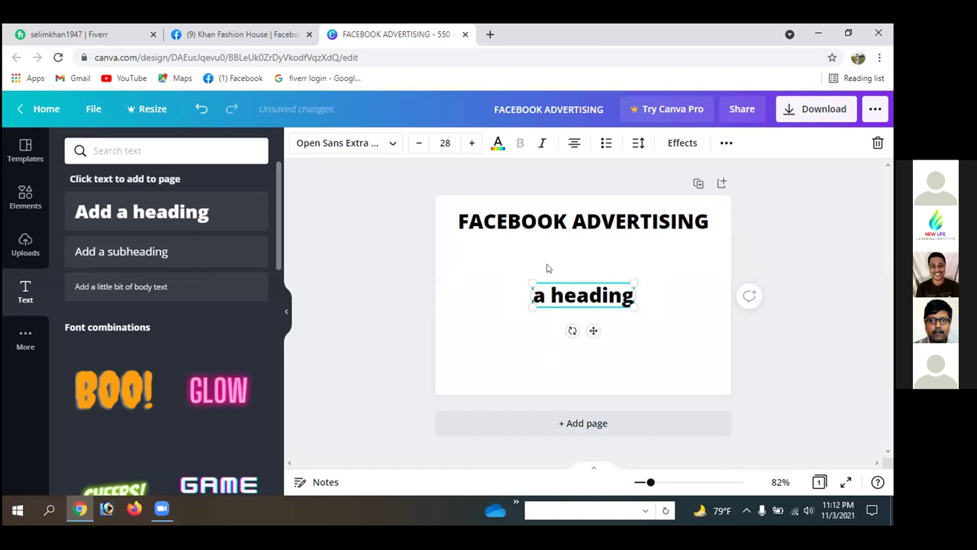
{"action": "type", "text": "PA"}
{"action": "key", "text": "BackSpace"}
{"action": "key", "text": "BackSpace"}
{"action": "type", "text": "BUS"}
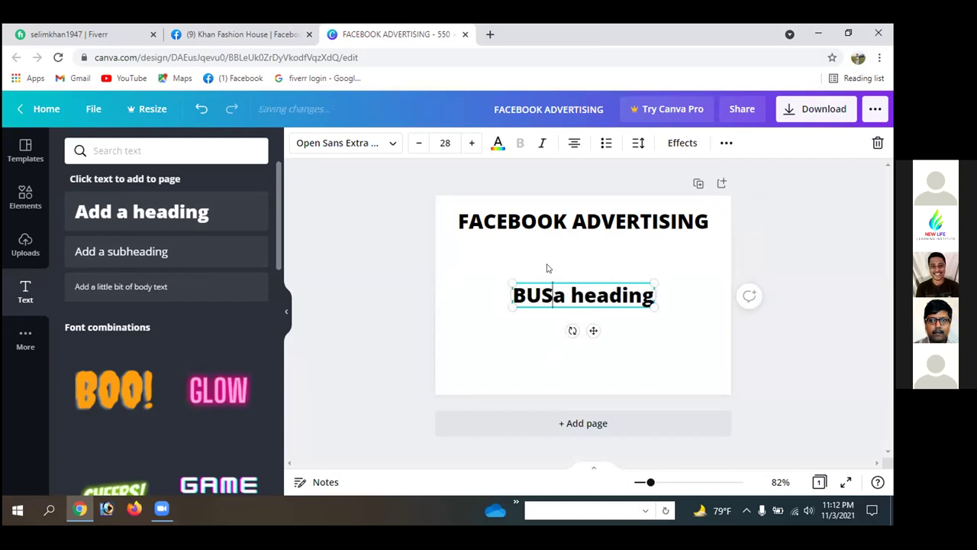
{"action": "type", "text": "INESS"}
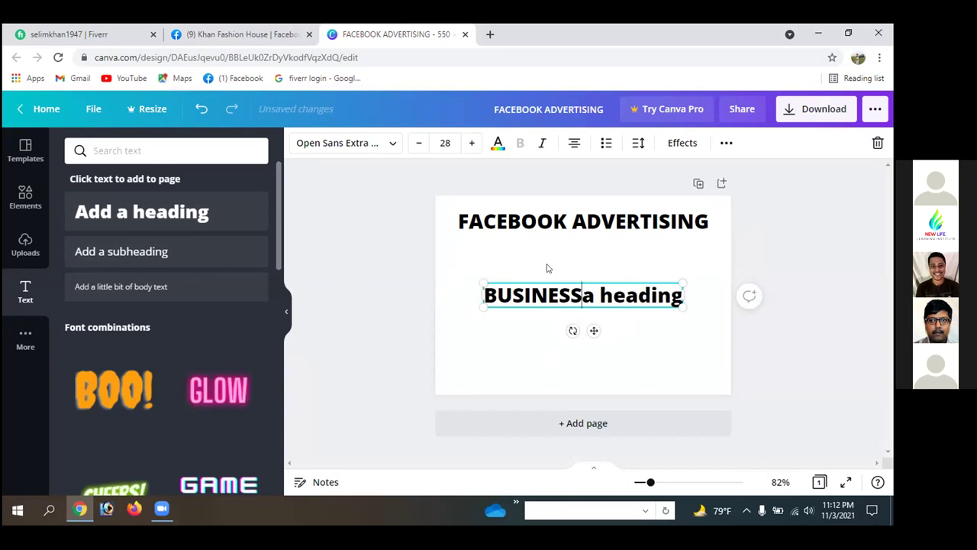
{"action": "key", "text": "Delete"}
{"action": "key", "text": "Delete"}
{"action": "key", "text": "Delete"}
{"action": "key", "text": "Delete"}
{"action": "key", "text": "Delete"}
{"action": "key", "text": "Delete"}
{"action": "key", "text": "Delete"}
{"action": "key", "text": "Delete"}
{"action": "key", "text": "Delete"}
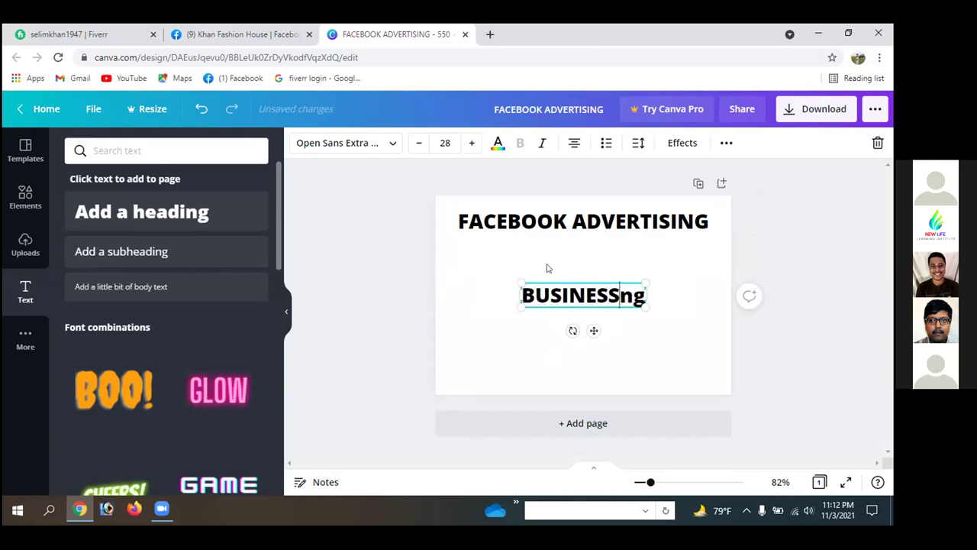
{"action": "type", "text": "PAGE"}
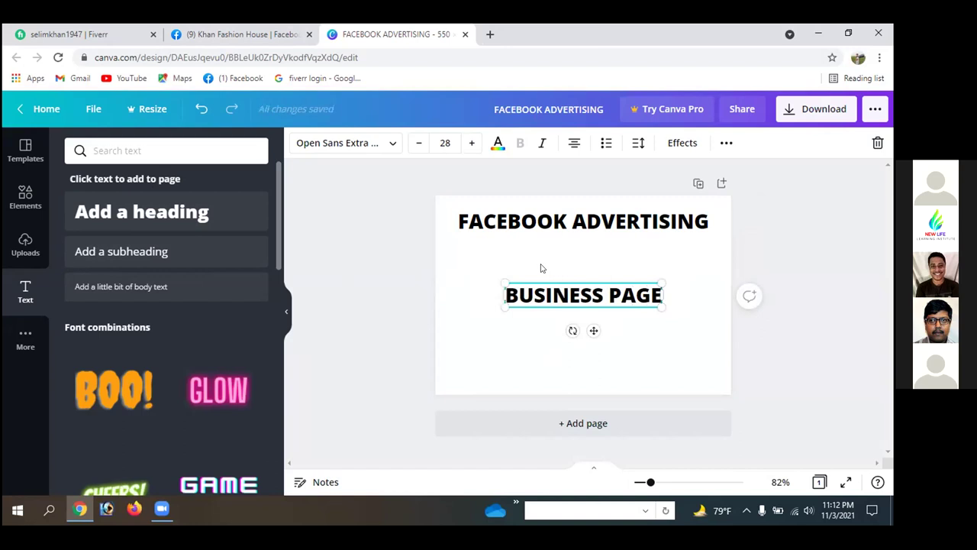
{"action": "left_click", "coordinate": [544, 268]}
{"action": "left_click_drag", "start_coordinate": [569, 300], "coordinate": [565, 261]}
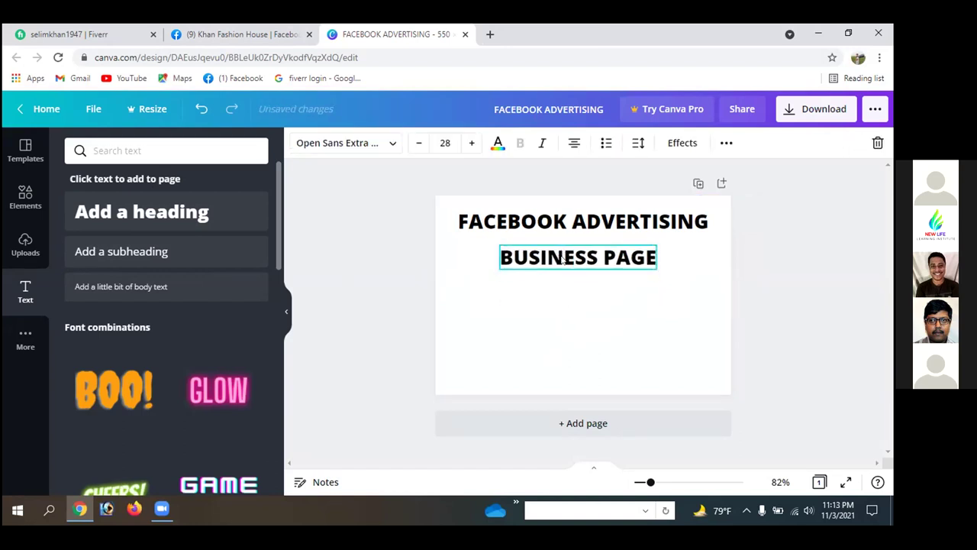
- Add a new heading below BUSINESS PAGE and change its text to BUSINESS ACCOUNT
{"action": "left_click", "coordinate": [150, 218]}
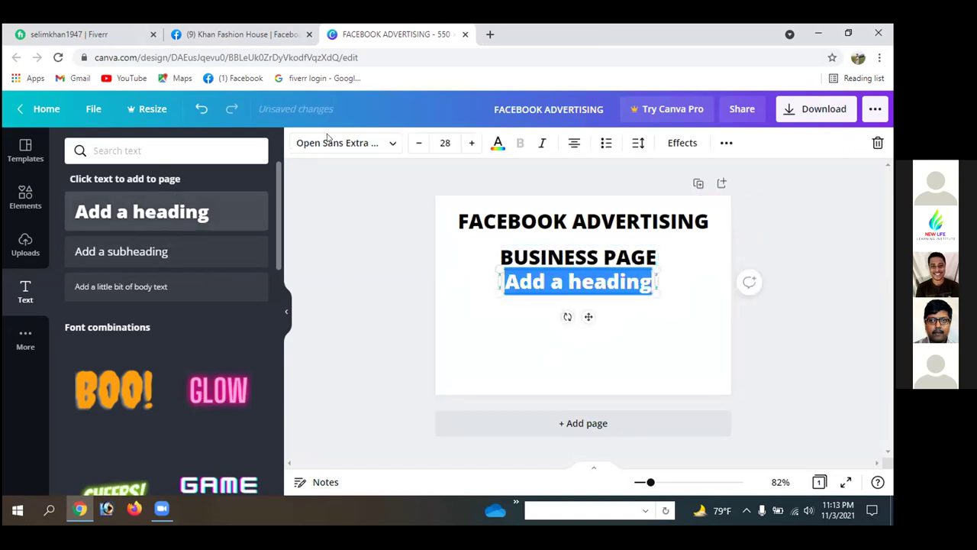
{"action": "left_click", "coordinate": [546, 344]}
{"action": "left_click_drag", "start_coordinate": [572, 281], "coordinate": [561, 293]}
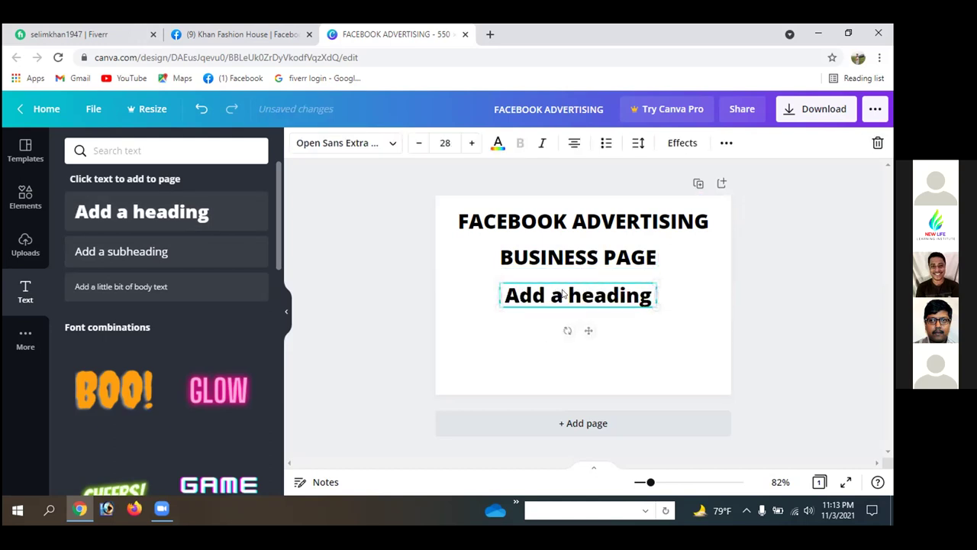
{"action": "double_click", "coordinate": [561, 292]}
{"action": "left_click", "coordinate": [560, 296]}
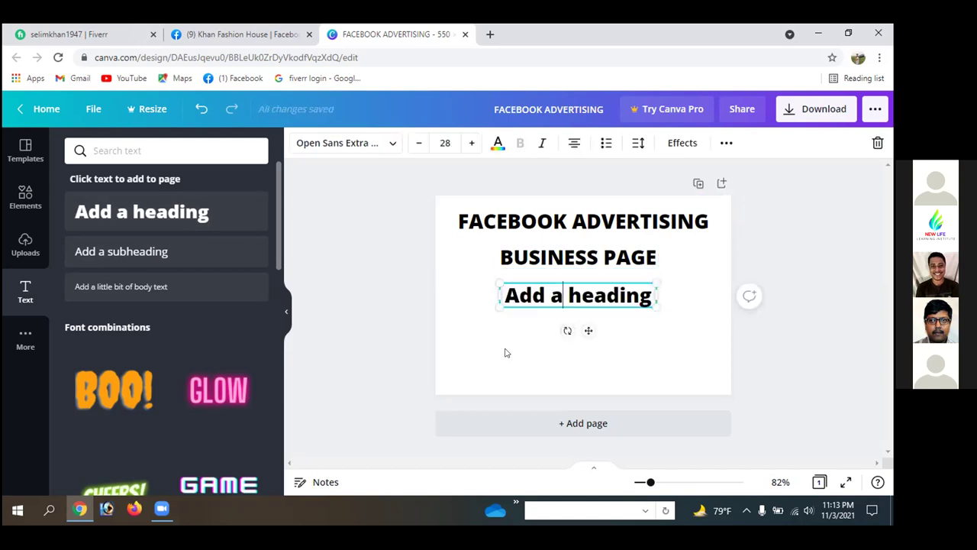
{"action": "key", "text": "BackSpace"}
{"action": "key", "text": "BackSpace"}
{"action": "key", "text": "BackSpace"}
{"action": "key", "text": "BackSpace"}
{"action": "key", "text": "BackSpace"}
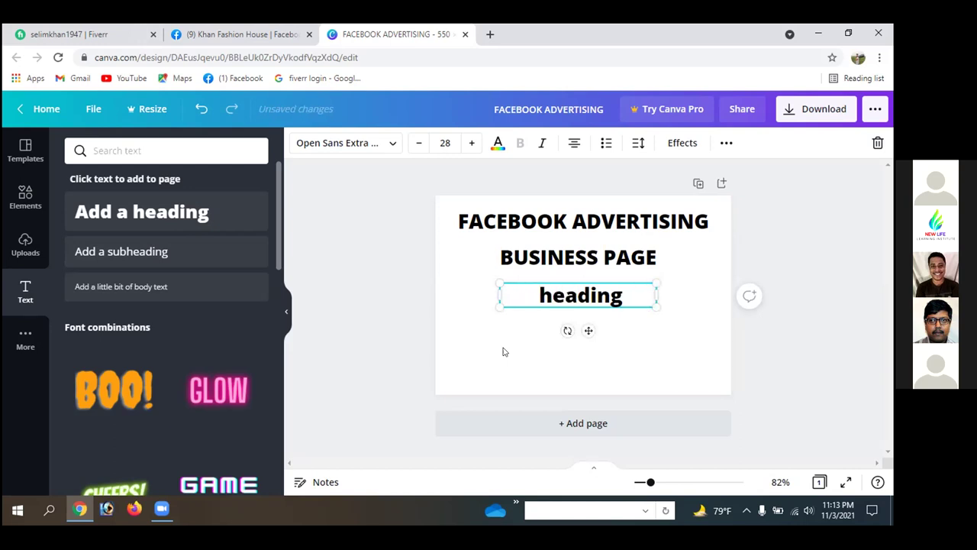
{"action": "type", "text": "BUSINESS"}
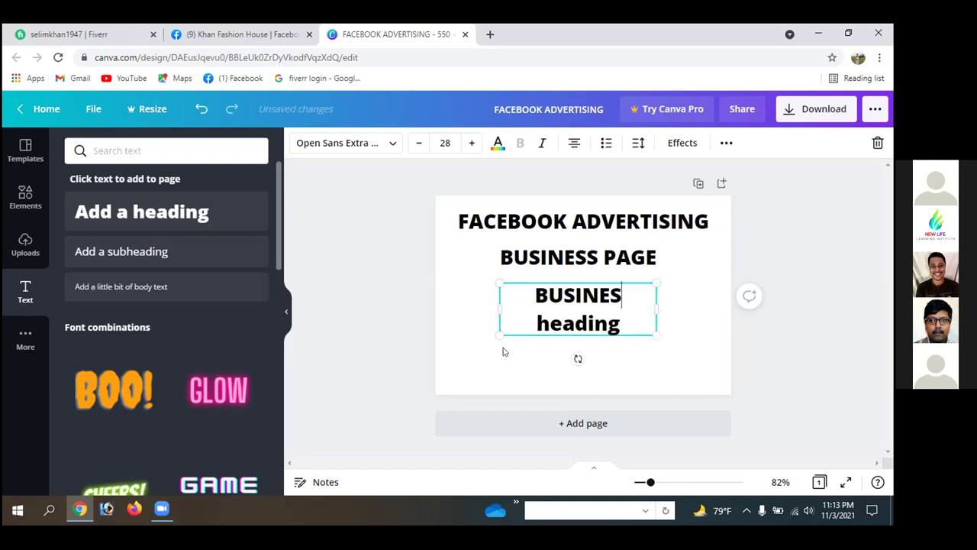
{"action": "key", "text": "Delete"}
{"action": "key", "text": "Delete"}
{"action": "key", "text": "Delete"}
{"action": "key", "text": "Delete"}
{"action": "key", "text": "Delete"}
{"action": "key", "text": "Delete"}
{"action": "key", "text": "Delete"}
{"action": "key", "text": "Delete"}
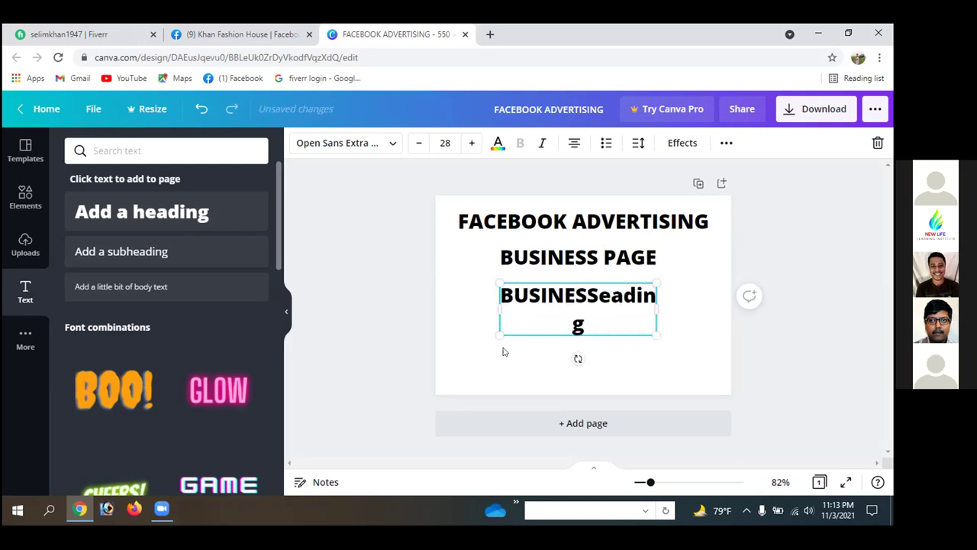
{"action": "type", "text": "A"}
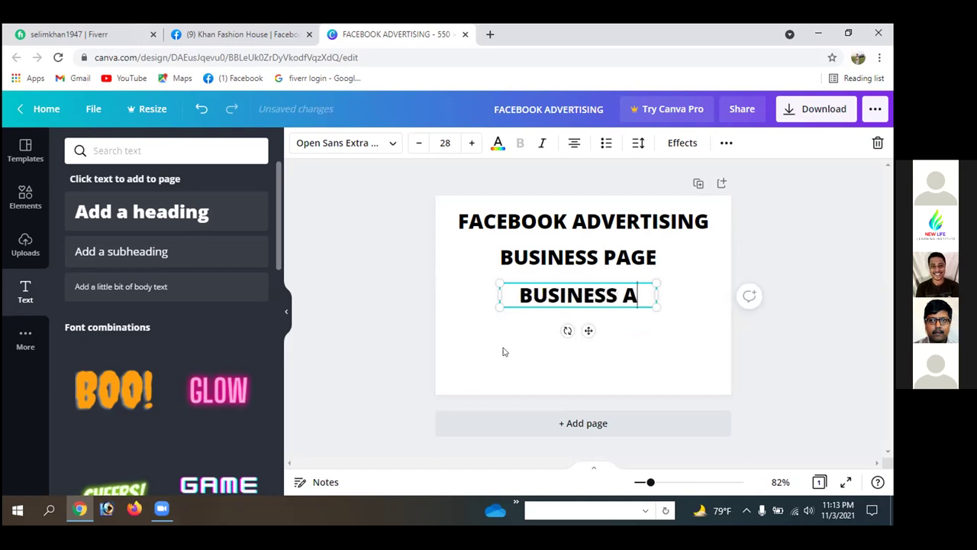
{"action": "type", "text": "CCOUNT"}
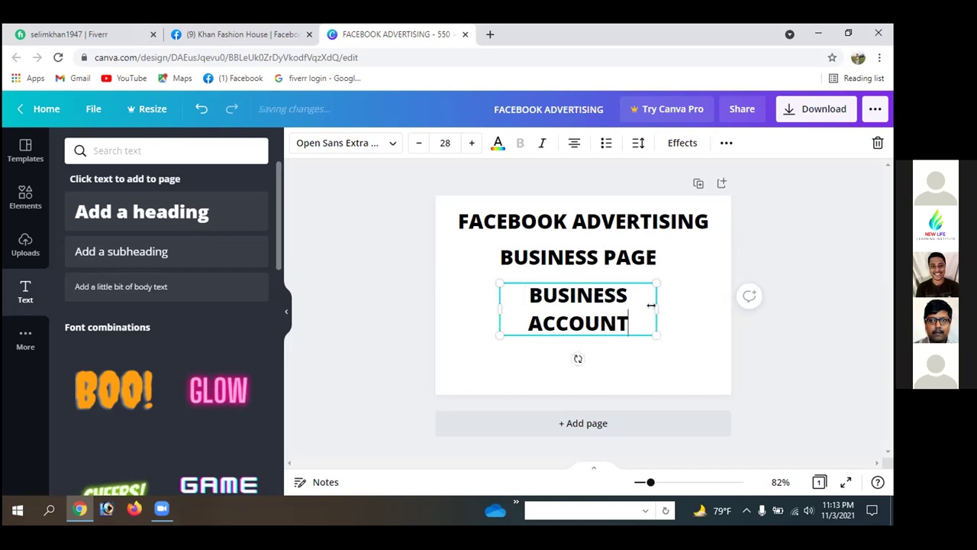
- Widen the BUSINESS ACCOUNT box to fit one line and centre it on the page
{"action": "left_click_drag", "start_coordinate": [657, 310], "coordinate": [701, 304]}
{"action": "left_click_drag", "start_coordinate": [494, 291], "coordinate": [474, 292]}
{"action": "left_click", "coordinate": [399, 283]}
{"action": "left_click_drag", "start_coordinate": [557, 300], "coordinate": [549, 294]}
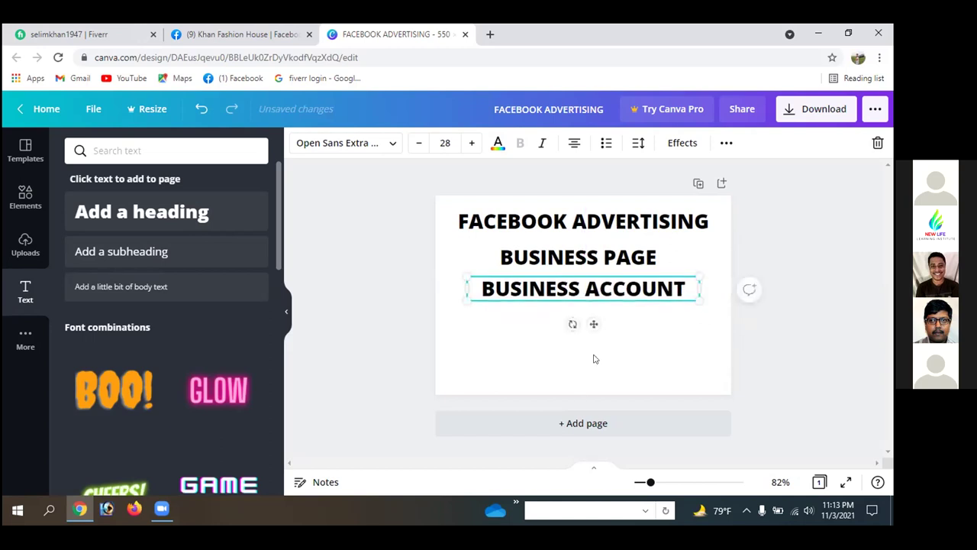
- Add a new heading under BUSINESS ACCOUNT reading MARKETING BUDGET
{"action": "left_click", "coordinate": [277, 33]}
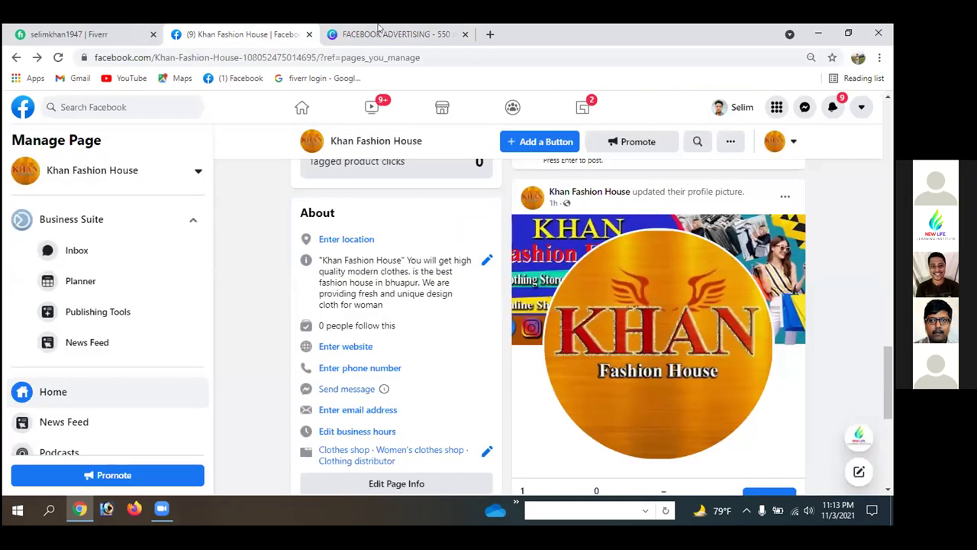
{"action": "left_click", "coordinate": [385, 34]}
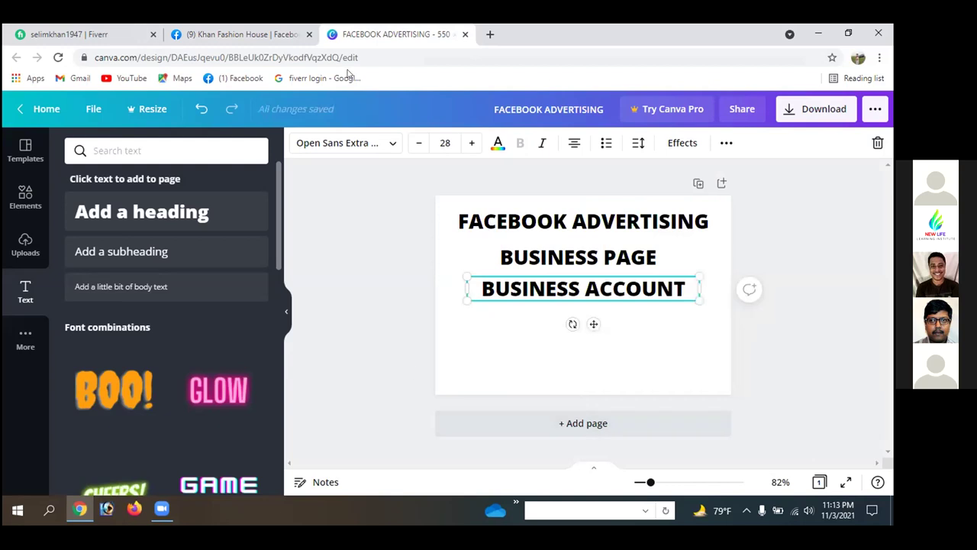
{"action": "left_click", "coordinate": [141, 210]}
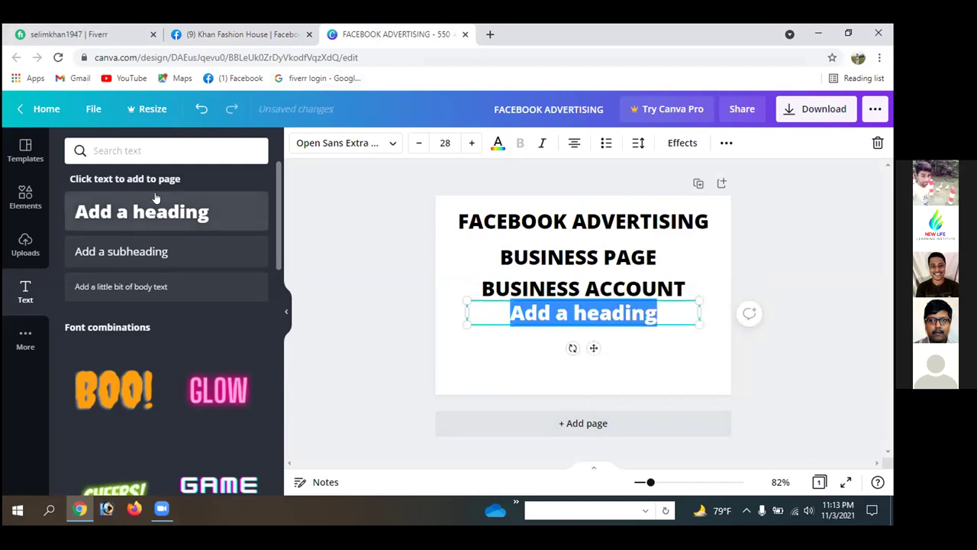
{"action": "left_click", "coordinate": [540, 355]}
{"action": "left_click_drag", "start_coordinate": [568, 313], "coordinate": [562, 329]}
{"action": "left_click", "coordinate": [562, 330]}
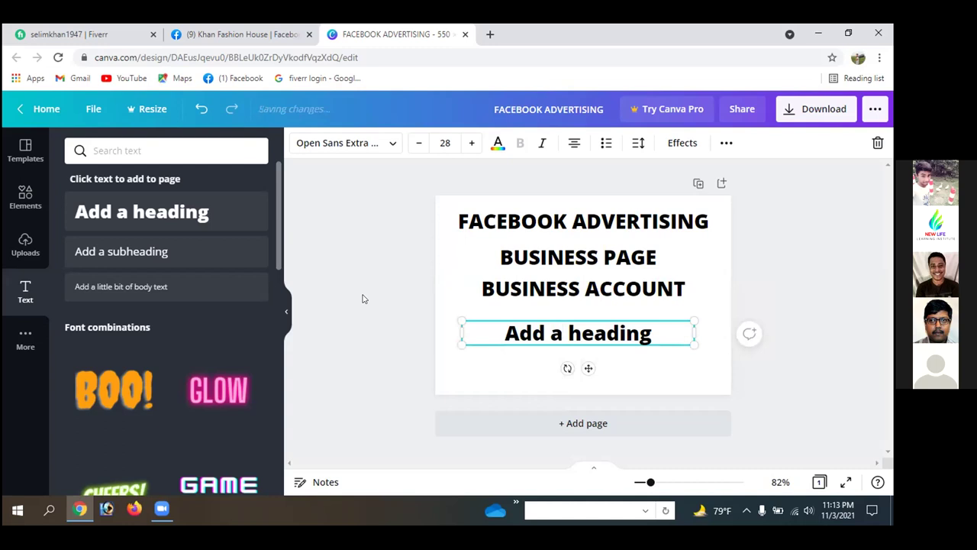
{"action": "key", "text": "BackSpace"}
{"action": "key", "text": "BackSpace"}
{"action": "key", "text": "BackSpace"}
{"action": "key", "text": "BackSpace"}
{"action": "key", "text": "BackSpace"}
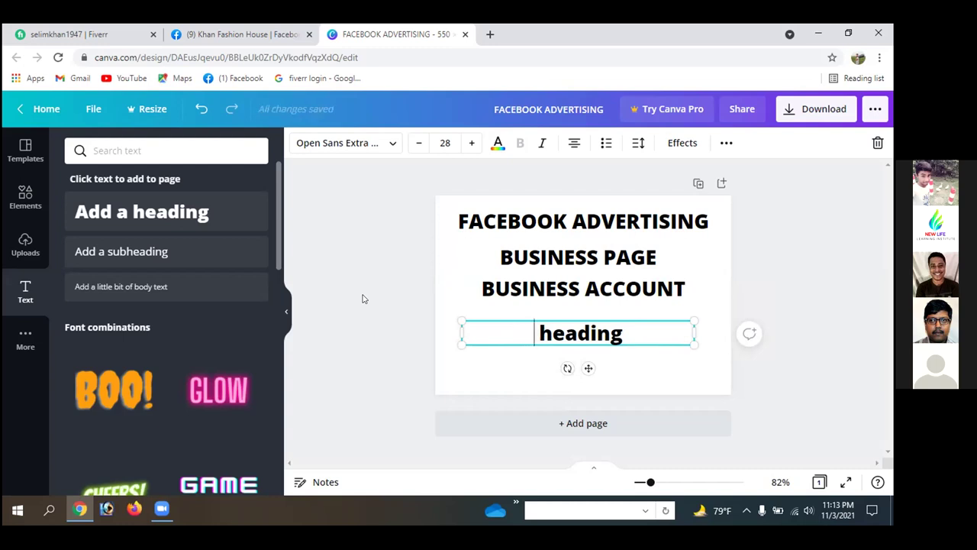
{"action": "type", "text": "PAYMENT"}
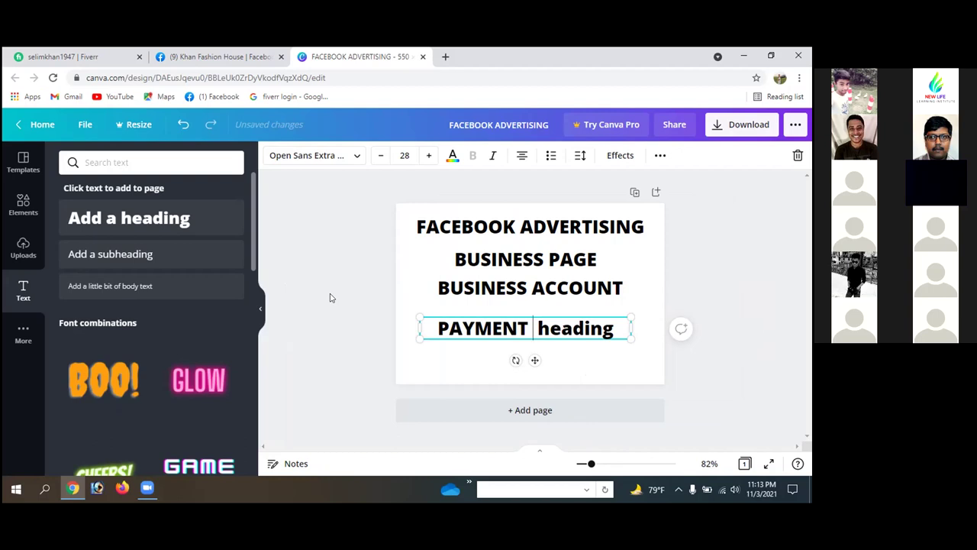
{"action": "key", "text": "BackSpace"}
{"action": "key", "text": "BackSpace"}
{"action": "key", "text": "BackSpace"}
{"action": "key", "text": "BackSpace"}
{"action": "key", "text": "BackSpace"}
{"action": "key", "text": "BackSpace"}
{"action": "key", "text": "BackSpace"}
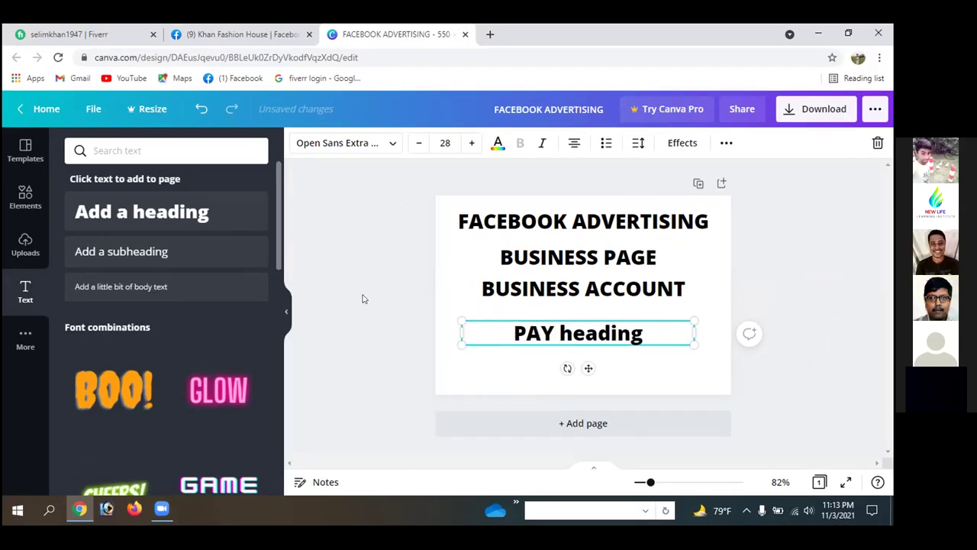
{"action": "key", "text": "BackSpace"}
{"action": "type", "text": "MARKETI"}
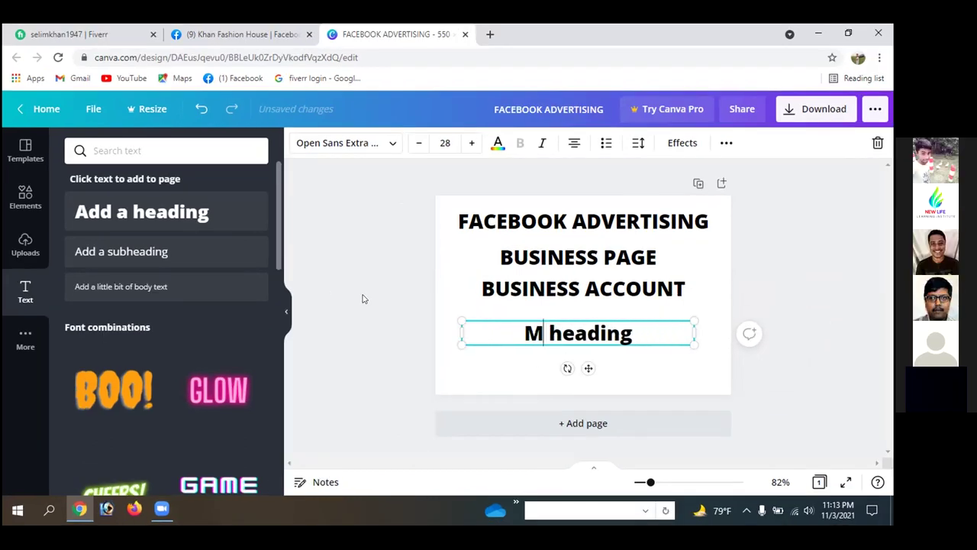
{"action": "type", "text": "NG BUDGET"}
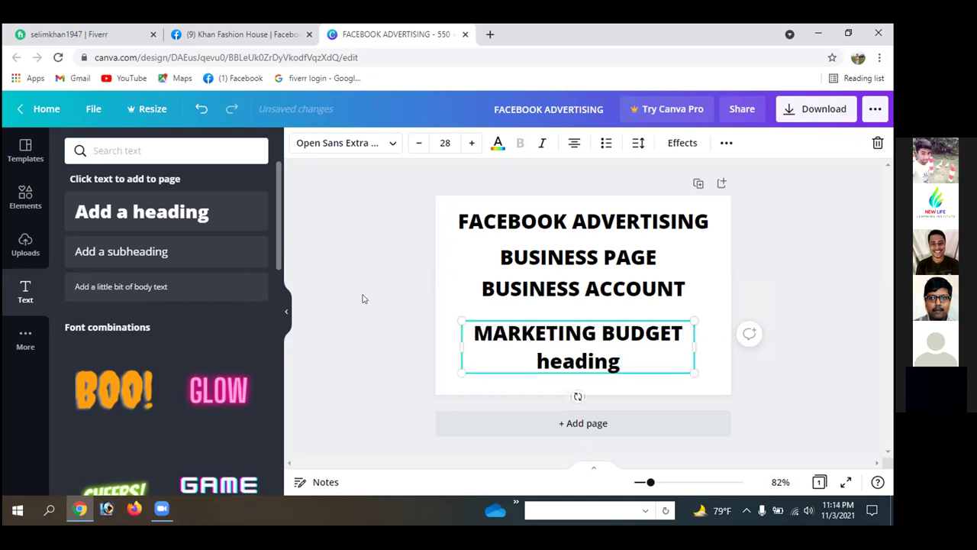
{"action": "key", "text": "Delete"}
{"action": "key", "text": "Delete"}
{"action": "key", "text": "Delete"}
{"action": "key", "text": "Delete"}
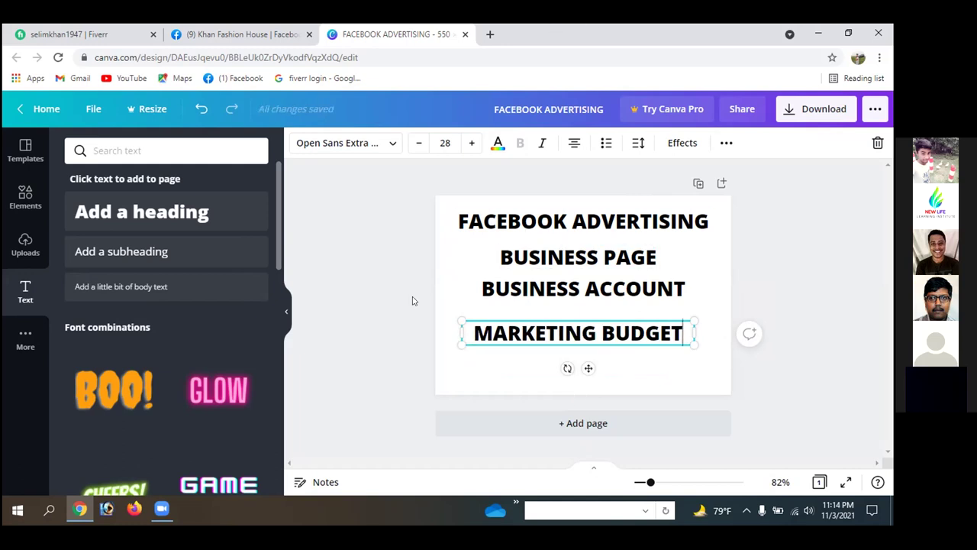
{"action": "left_click", "coordinate": [506, 377]}
- Drag the title, BUSINESS PAGE, BUSINESS ACCOUNT and MARKETING BUDGET lines to space them evenly
{"action": "left_click_drag", "start_coordinate": [589, 334], "coordinate": [581, 347]}
{"action": "left_click_drag", "start_coordinate": [581, 284], "coordinate": [577, 306]}
{"action": "left_click_drag", "start_coordinate": [574, 258], "coordinate": [566, 261]}
{"action": "left_click_drag", "start_coordinate": [569, 213], "coordinate": [575, 220]}
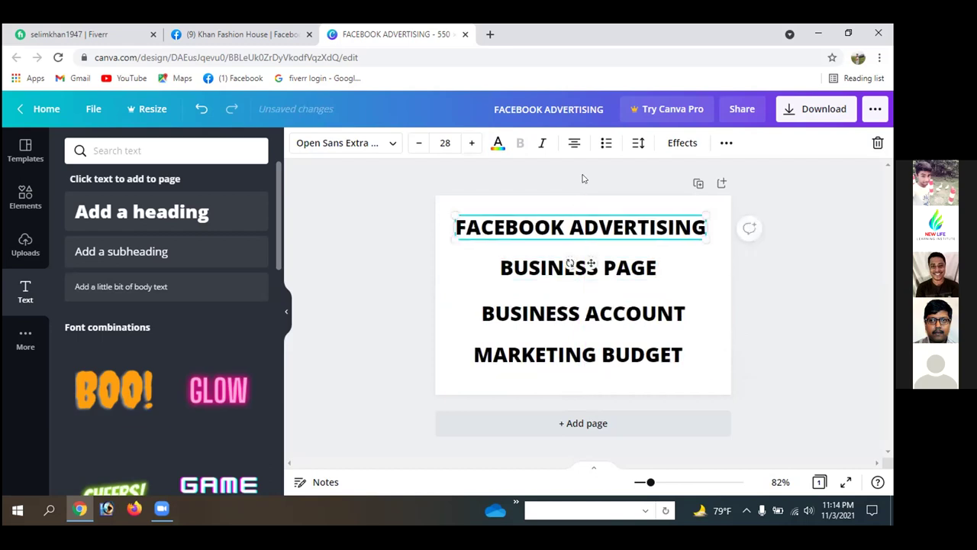
{"action": "left_click", "coordinate": [381, 281]}
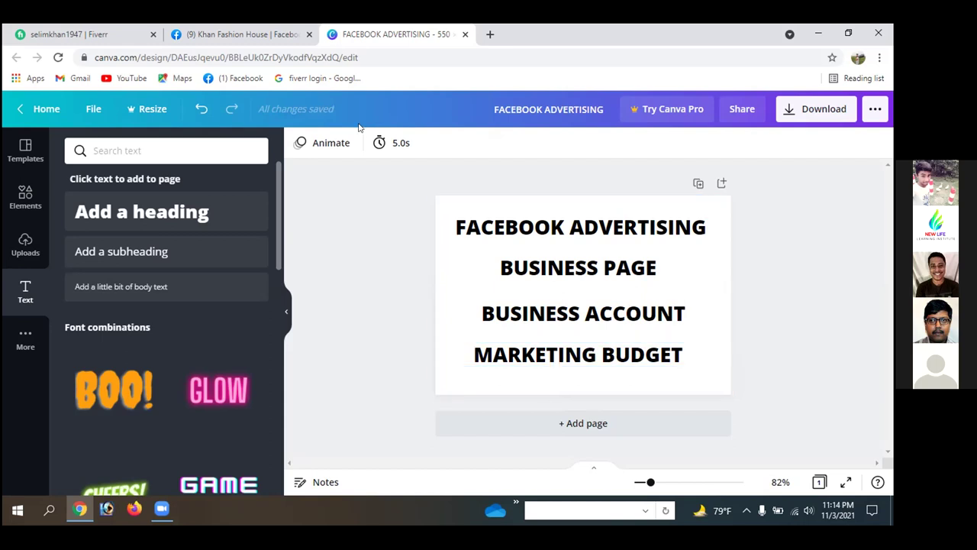
- Add a blank second page with a heading reading just WEBSITE
{"action": "left_click", "coordinate": [599, 424]}
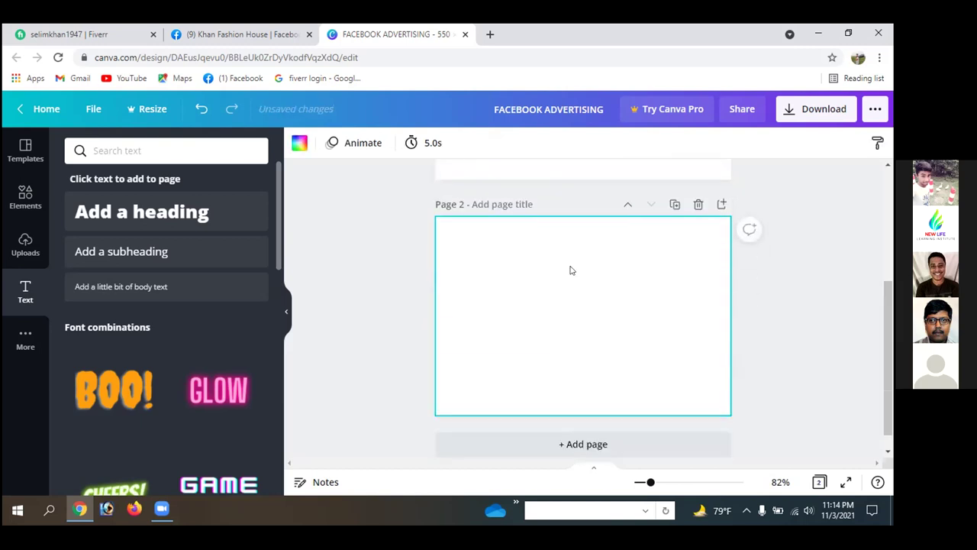
{"action": "left_click", "coordinate": [146, 212]}
{"action": "left_click", "coordinate": [566, 317]}
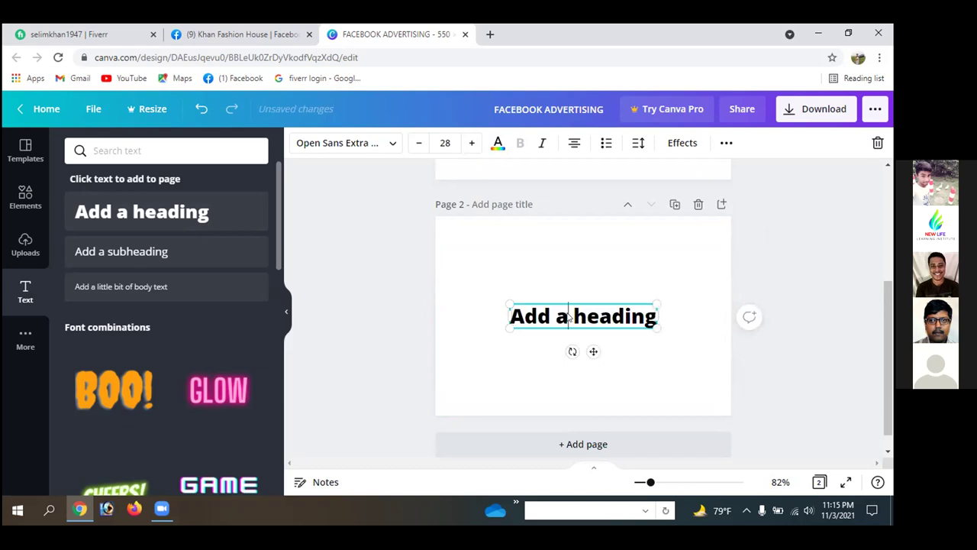
{"action": "key", "text": "BackSpace"}
{"action": "key", "text": "BackSpace"}
{"action": "key", "text": "BackSpace"}
{"action": "key", "text": "BackSpace"}
{"action": "key", "text": "BackSpace"}
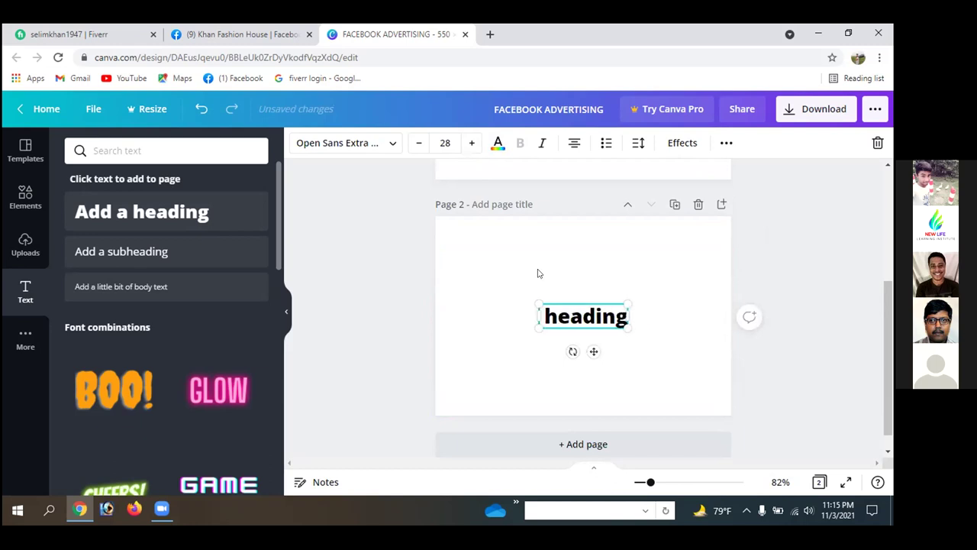
{"action": "type", "text": "WEBS"}
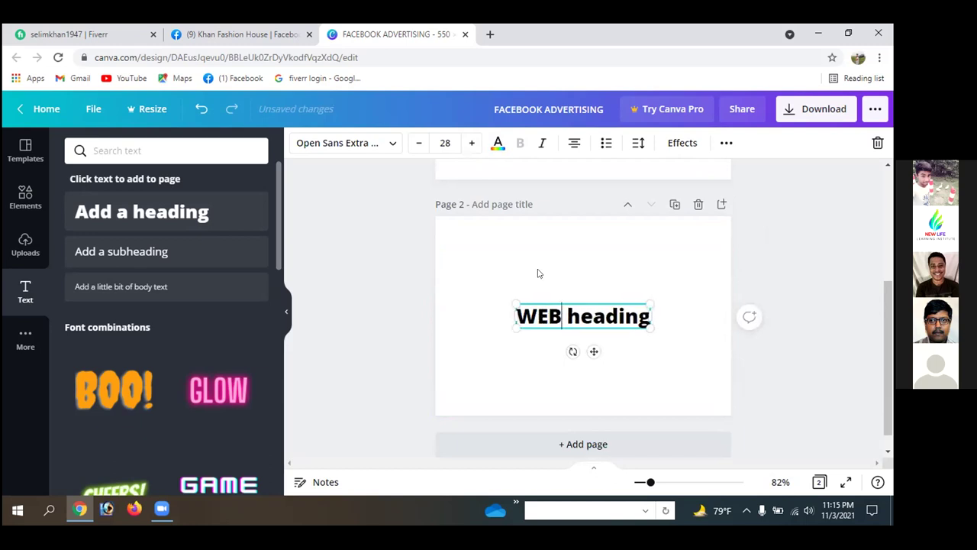
{"action": "type", "text": "I"}
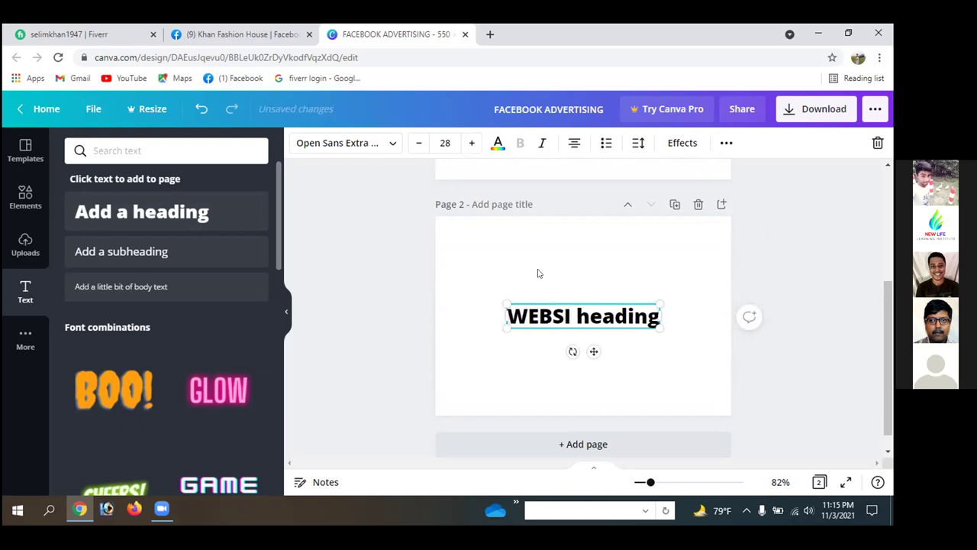
{"action": "type", "text": "TE"}
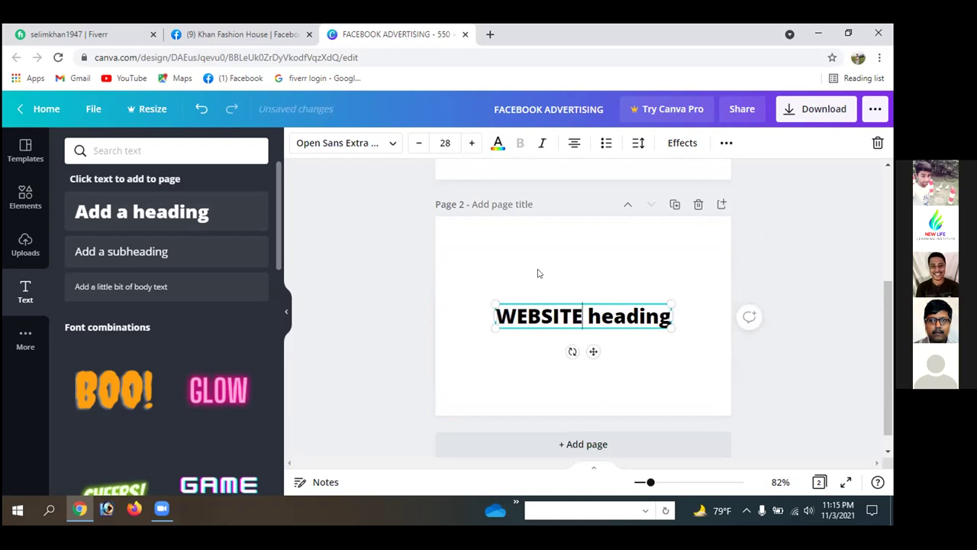
{"action": "key", "text": "Delete"}
{"action": "key", "text": "Delete"}
{"action": "key", "text": "Delete"}
{"action": "key", "text": "Delete"}
{"action": "key", "text": "Delete"}
{"action": "key", "text": "Delete"}
{"action": "key", "text": "Delete"}
{"action": "key", "text": "Delete"}
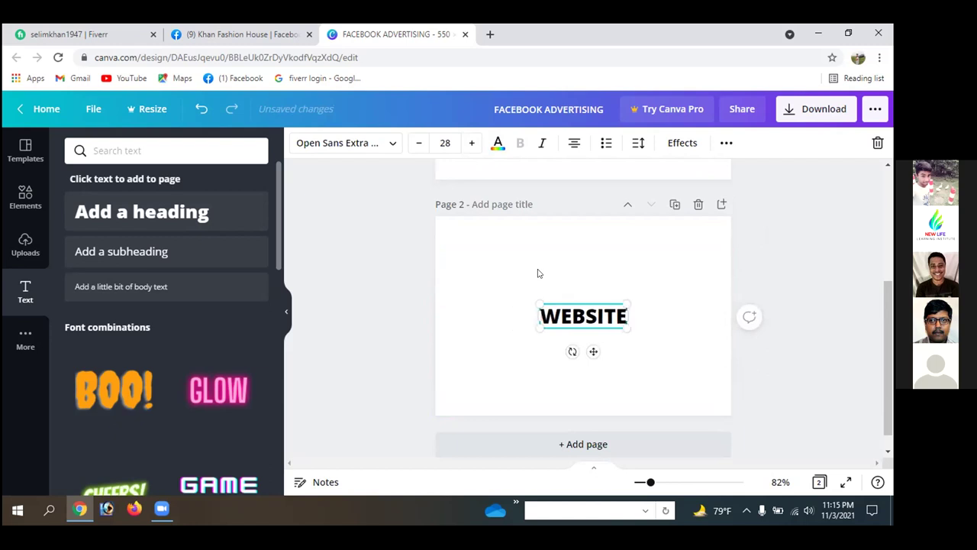
- Move the WEBSITE text up to the top centre of page 2
{"action": "left_click", "coordinate": [669, 297]}
{"action": "left_click", "coordinate": [595, 315]}
{"action": "left_click_drag", "start_coordinate": [595, 315], "coordinate": [574, 247]}
{"action": "scroll", "coordinate": [410, 362], "scroll_direction": "up", "scroll_amount": 3}
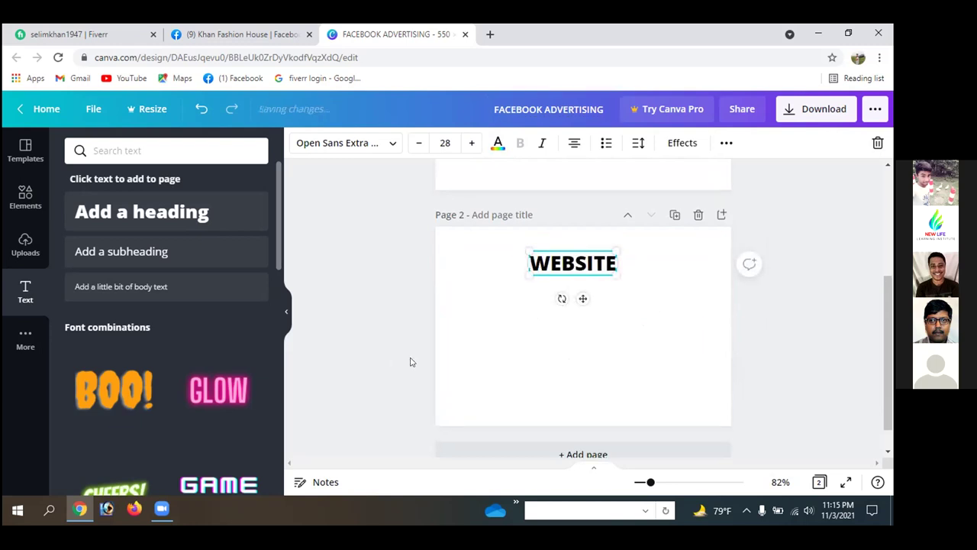
{"action": "scroll", "coordinate": [410, 362], "scroll_direction": "down", "scroll_amount": 3}
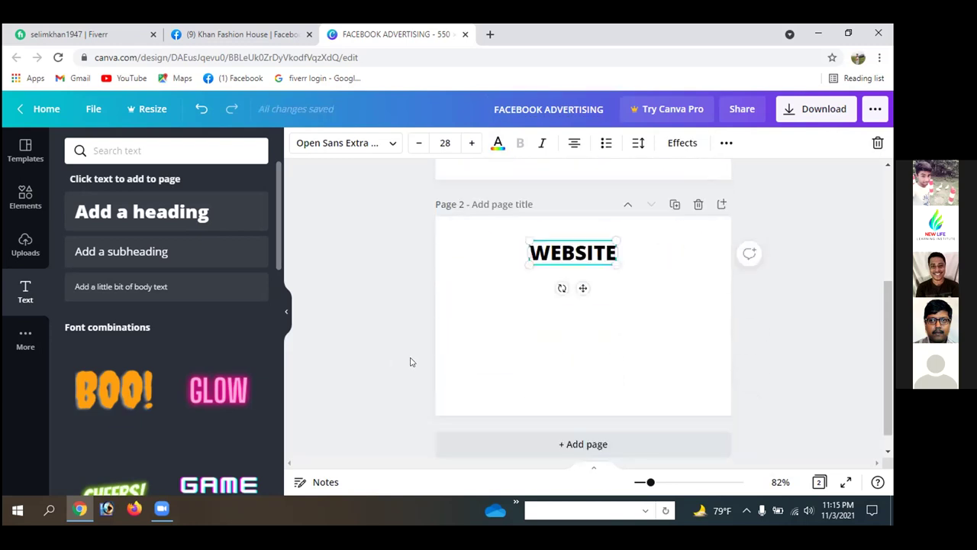
{"action": "left_click", "coordinate": [560, 348]}
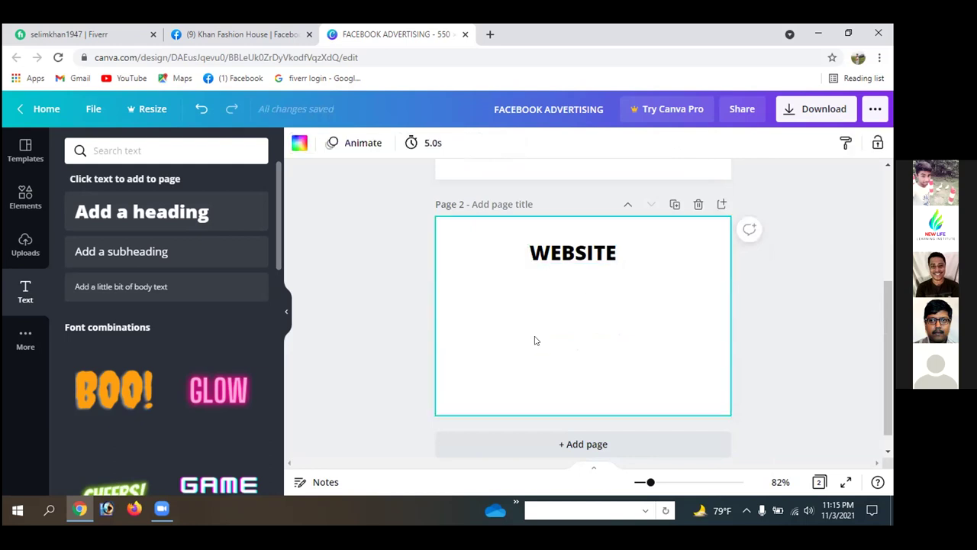
{"action": "left_click", "coordinate": [384, 247]}
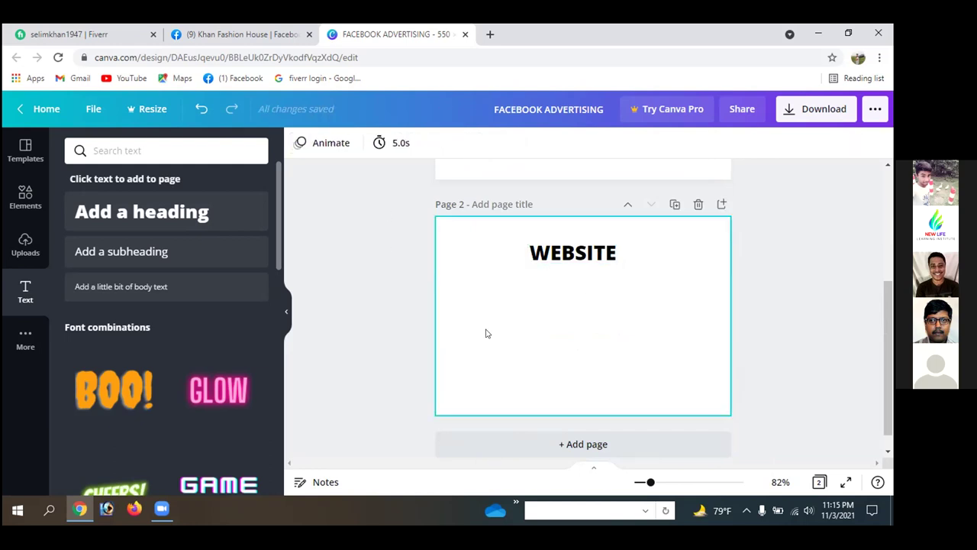
{"action": "scroll", "coordinate": [352, 314], "scroll_direction": "up", "scroll_amount": 3}
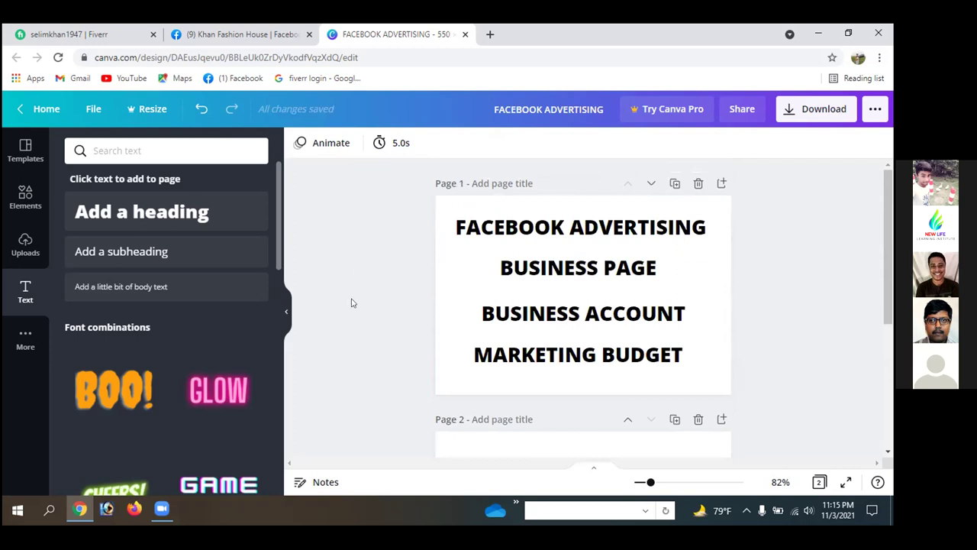
{"action": "scroll", "coordinate": [351, 303], "scroll_direction": "down", "scroll_amount": 3}
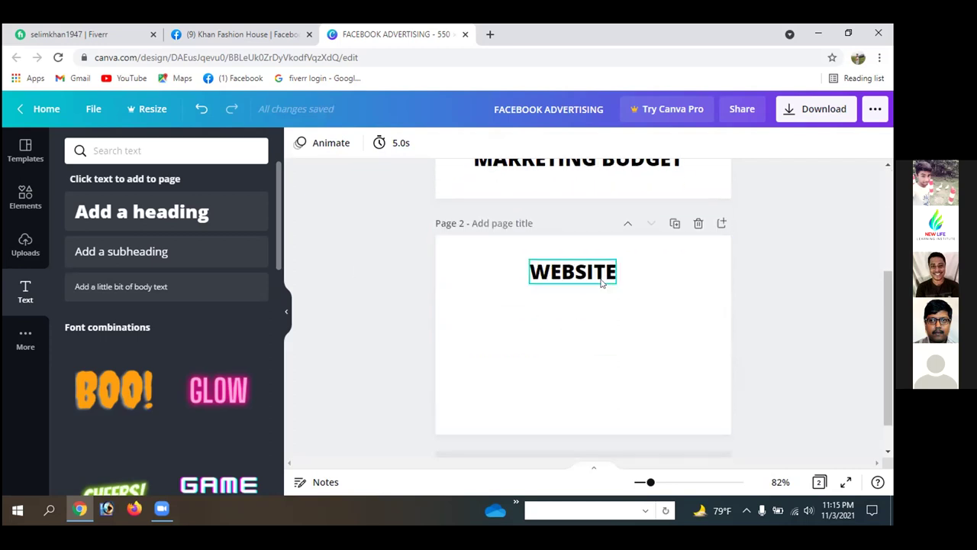
{"action": "scroll", "coordinate": [324, 315], "scroll_direction": "up", "scroll_amount": 3}
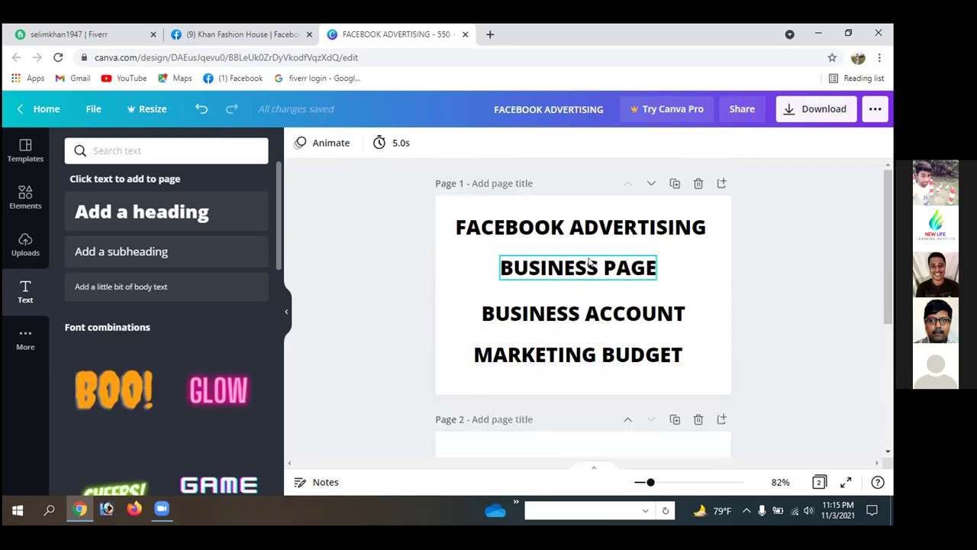
- Switch to the Khan Fashion House Facebook page and scroll through it
{"action": "left_click", "coordinate": [267, 36]}
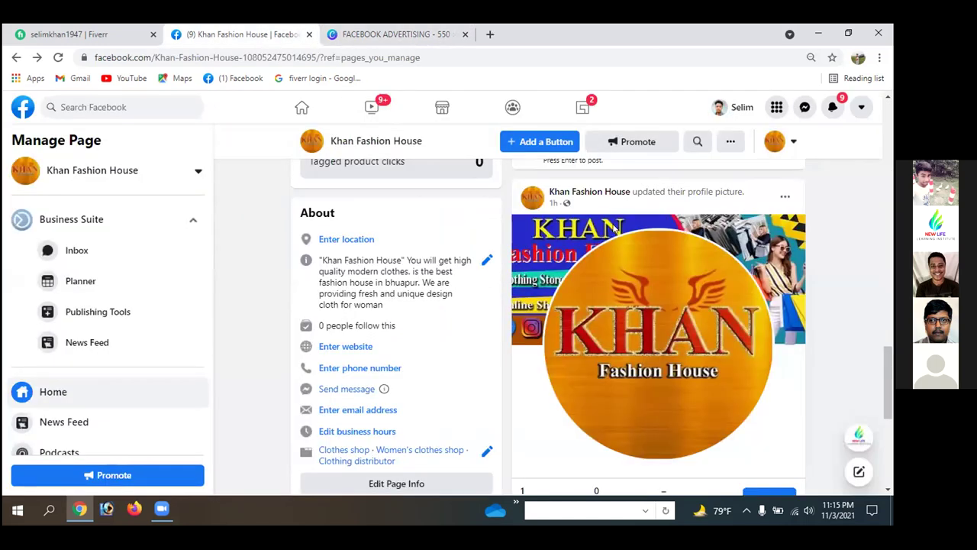
{"action": "scroll", "coordinate": [542, 279], "scroll_direction": "up", "scroll_amount": 3}
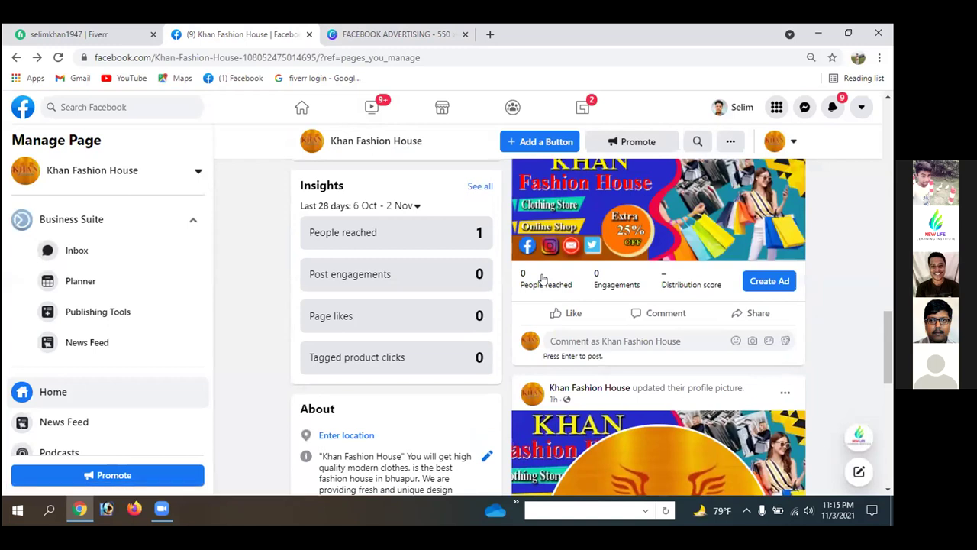
{"action": "scroll", "coordinate": [542, 279], "scroll_direction": "up", "scroll_amount": 3}
{"action": "scroll", "coordinate": [543, 279], "scroll_direction": "up", "scroll_amount": 10}
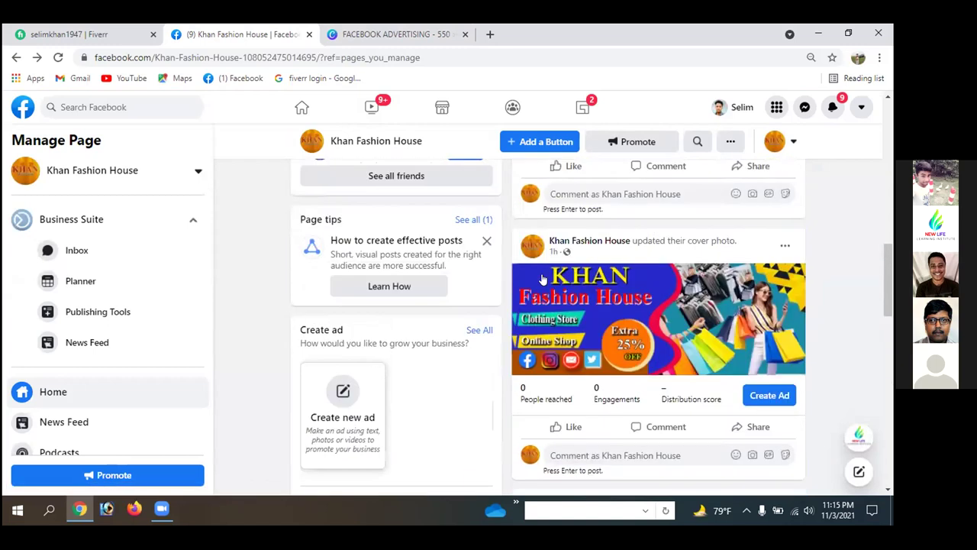
{"action": "scroll", "coordinate": [541, 279], "scroll_direction": "up", "scroll_amount": 5}
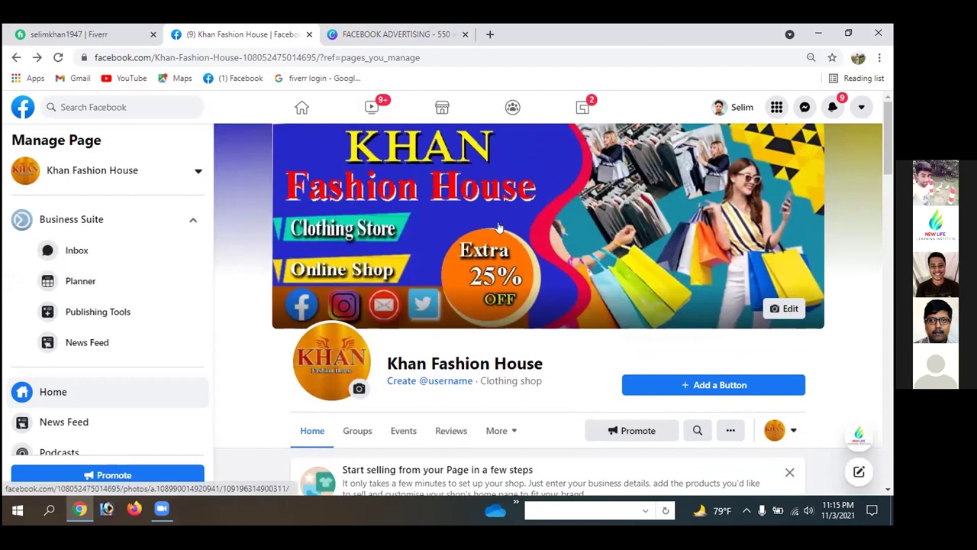
{"action": "scroll", "coordinate": [500, 229], "scroll_direction": "down", "scroll_amount": 2}
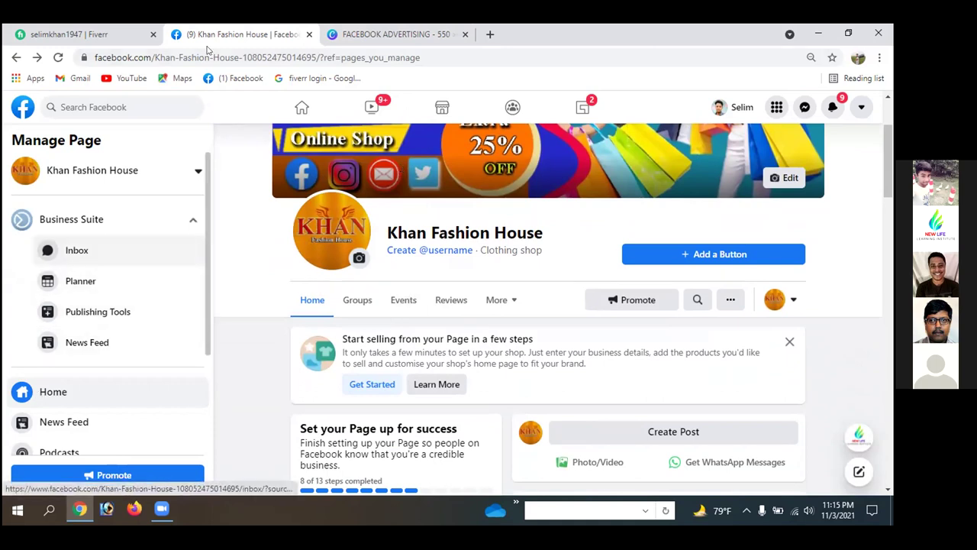
{"action": "scroll", "coordinate": [431, 333], "scroll_direction": "up", "scroll_amount": 2}
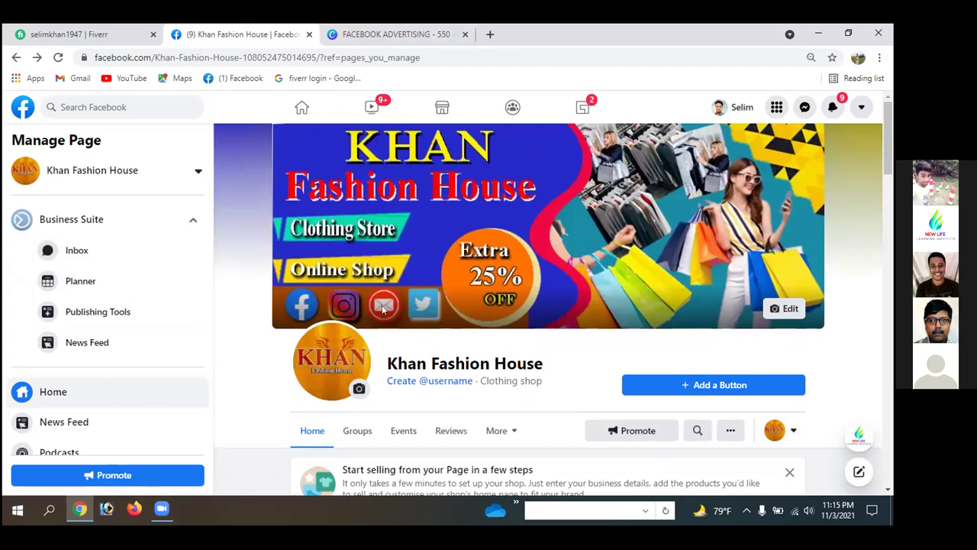
{"action": "scroll", "coordinate": [397, 382], "scroll_direction": "down", "scroll_amount": 2}
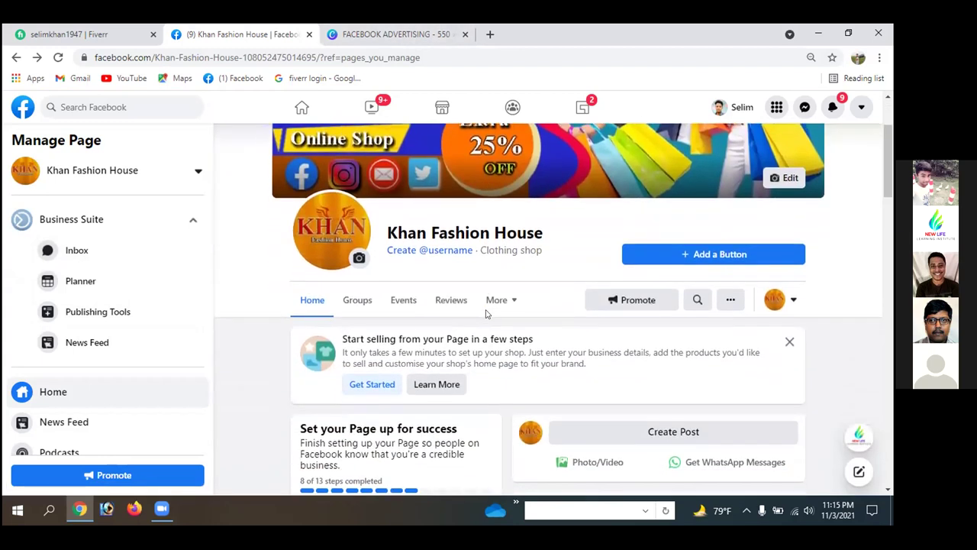
- Open the page's Groups section and browse through it
{"action": "left_click", "coordinate": [368, 302]}
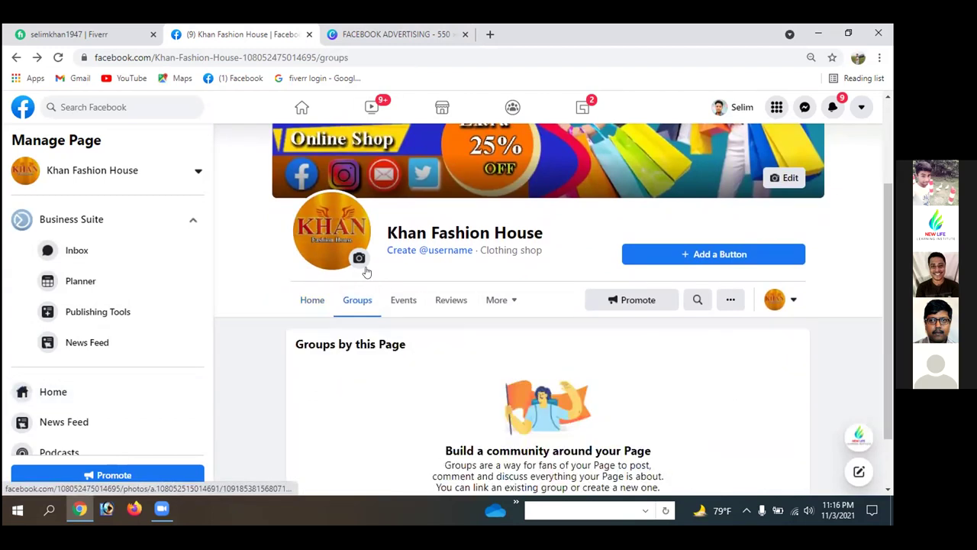
{"action": "scroll", "coordinate": [465, 403], "scroll_direction": "down", "scroll_amount": 1}
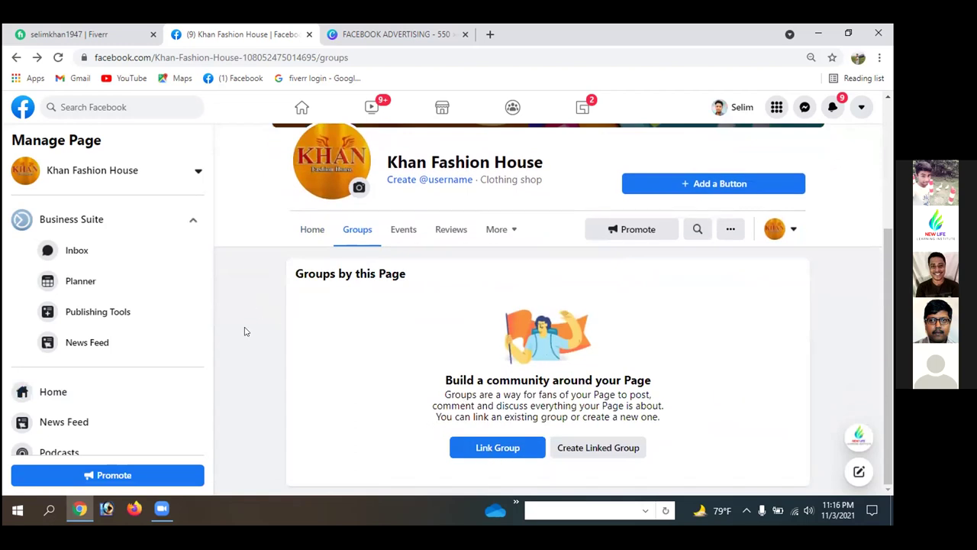
{"action": "scroll", "coordinate": [248, 359], "scroll_direction": "up", "scroll_amount": 3}
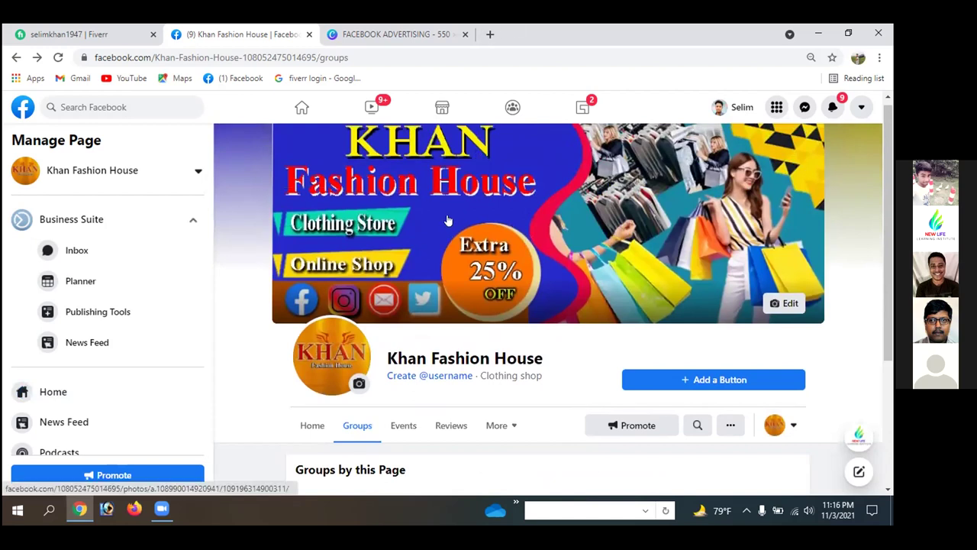
{"action": "scroll", "coordinate": [524, 273], "scroll_direction": "down", "scroll_amount": 2}
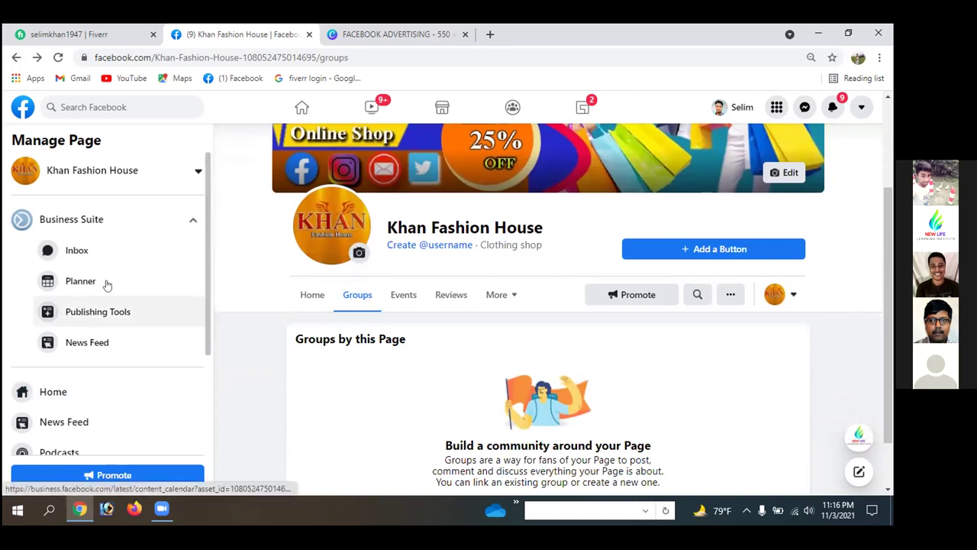
{"action": "scroll", "coordinate": [145, 222], "scroll_direction": "down", "scroll_amount": 1}
{"action": "scroll", "coordinate": [145, 222], "scroll_direction": "down", "scroll_amount": 2}
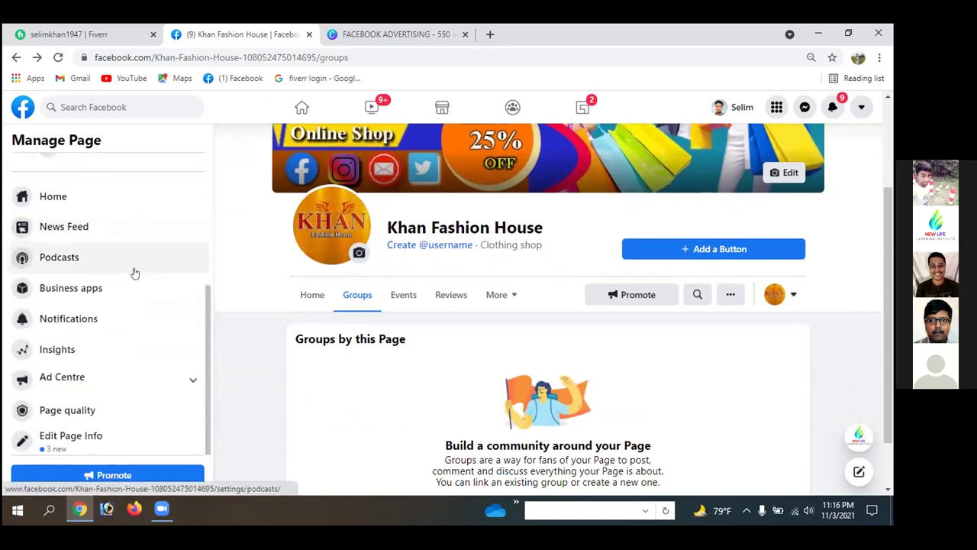
{"action": "scroll", "coordinate": [135, 273], "scroll_direction": "down", "scroll_amount": 1}
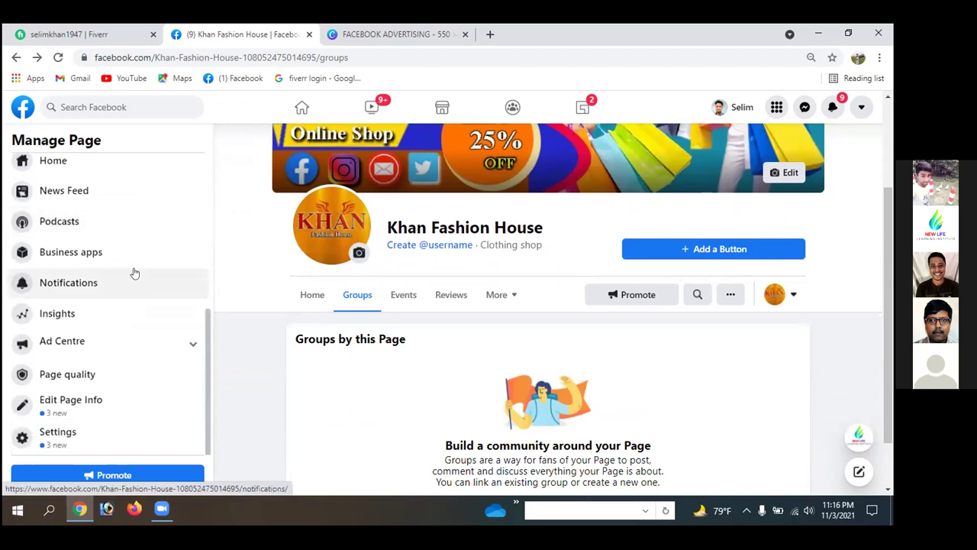
{"action": "scroll", "coordinate": [135, 273], "scroll_direction": "up", "scroll_amount": 3}
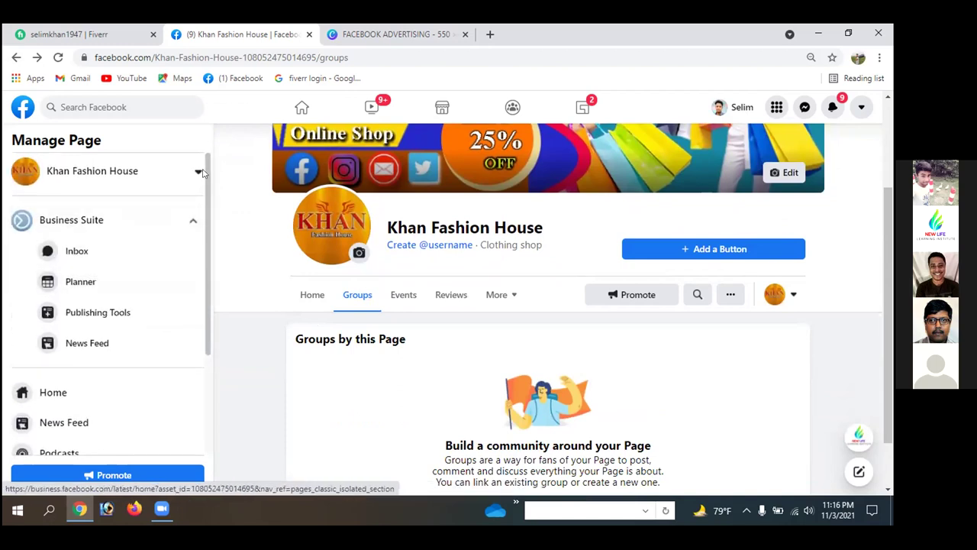
- Close the page switcher, collapse Business Suite, and go back to Pages you manage
{"action": "left_click", "coordinate": [198, 171]}
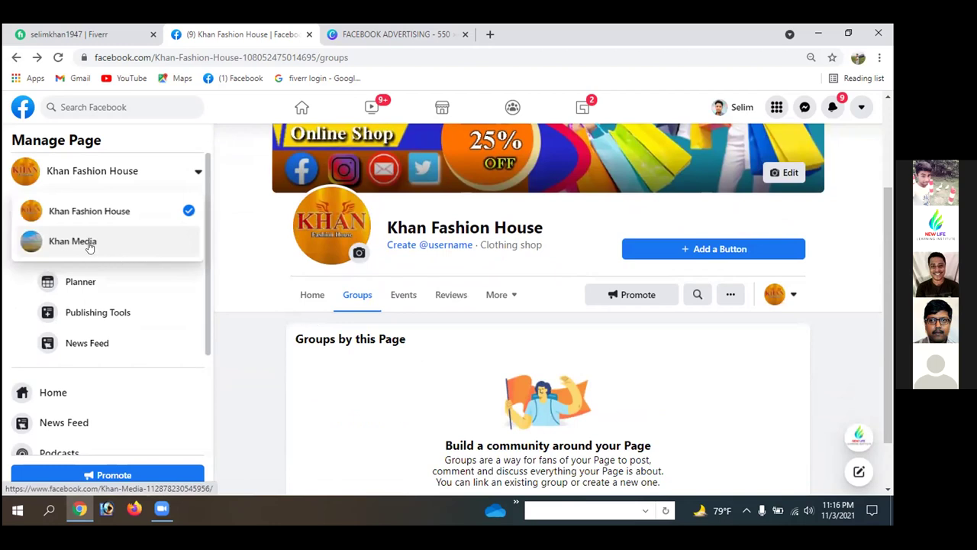
{"action": "left_click", "coordinate": [224, 252]}
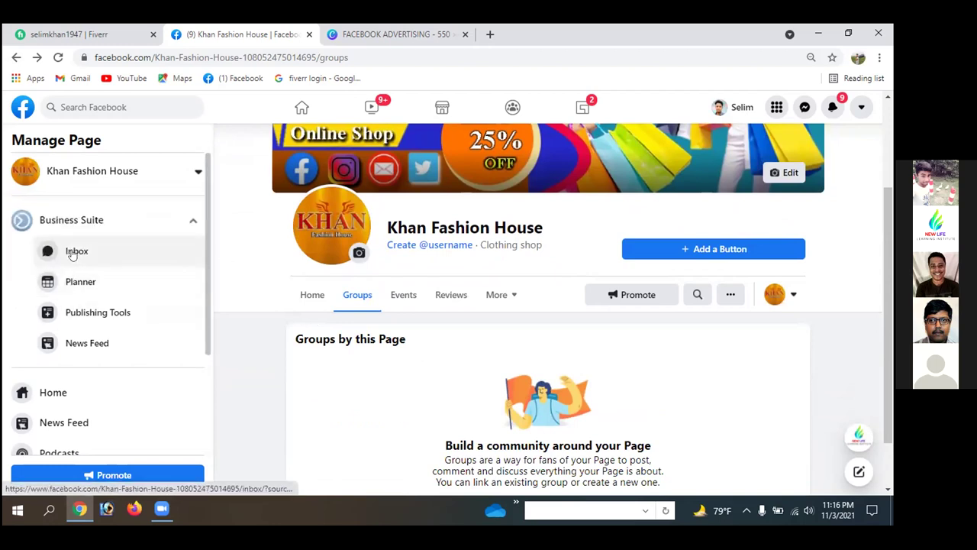
{"action": "left_click", "coordinate": [192, 221]}
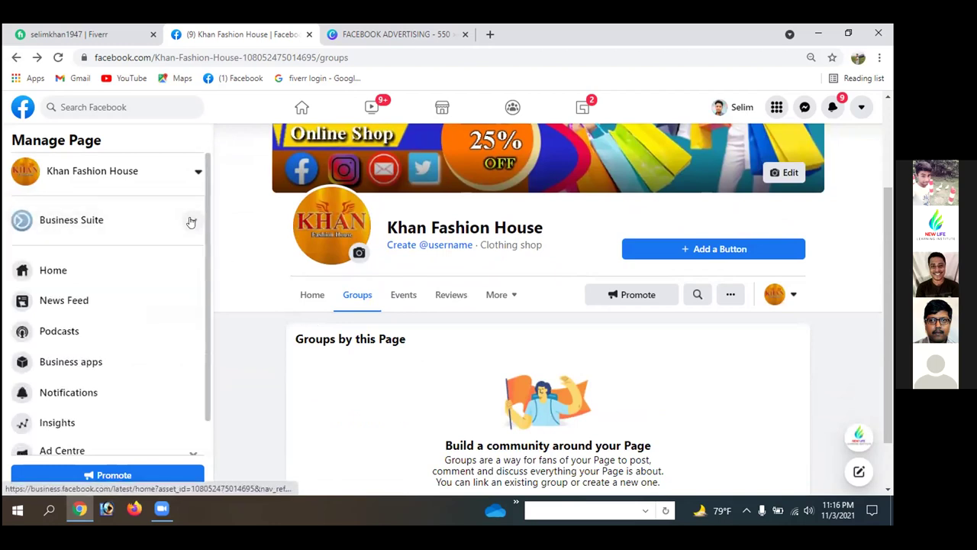
{"action": "scroll", "coordinate": [92, 315], "scroll_direction": "down", "scroll_amount": 2}
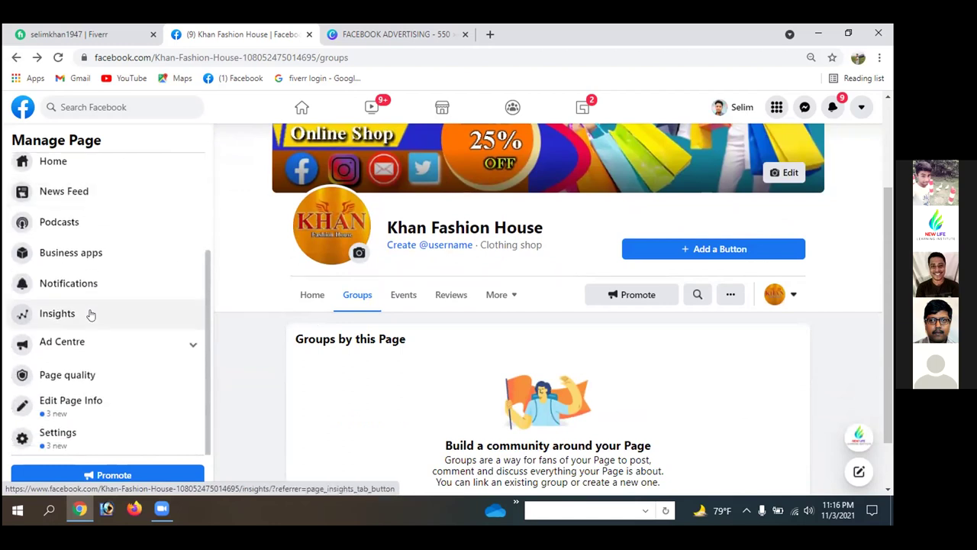
{"action": "left_click", "coordinate": [16, 57]}
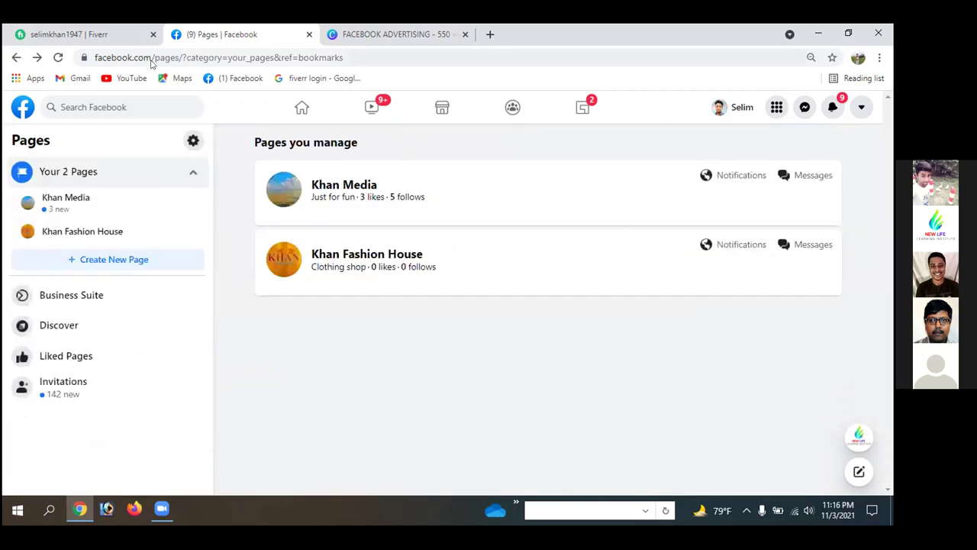
- Go back to the home feed, open Groups, and choose Create New Group
{"action": "left_click", "coordinate": [16, 57]}
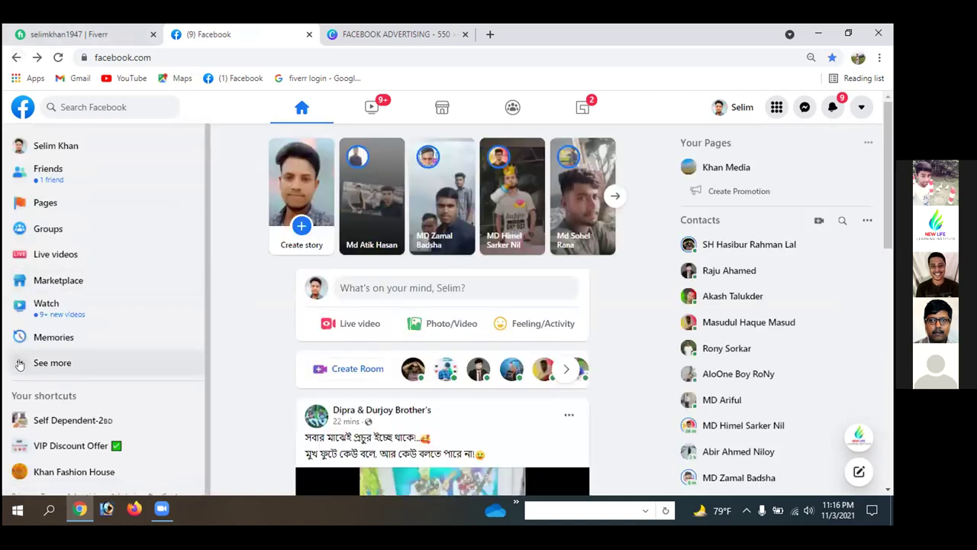
{"action": "left_click", "coordinate": [48, 231]}
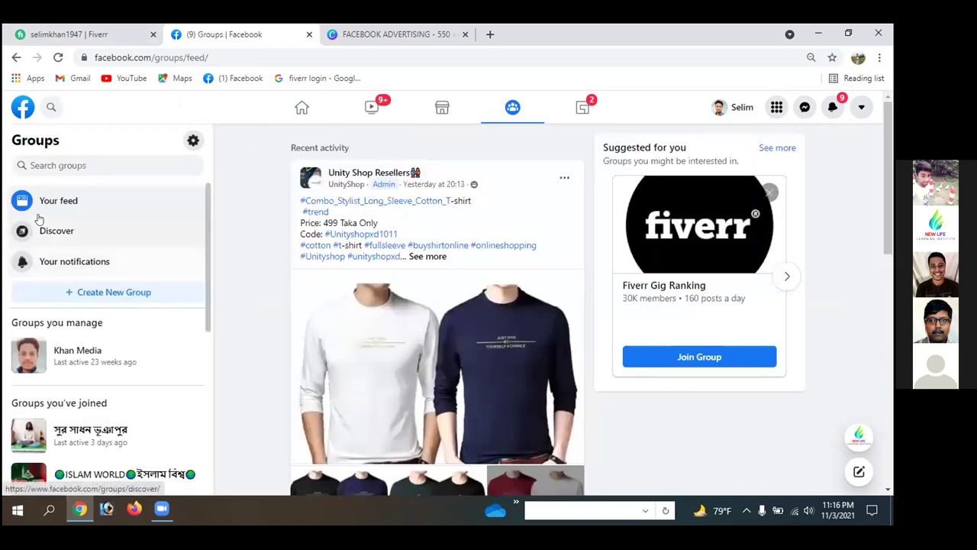
{"action": "left_click", "coordinate": [106, 293]}
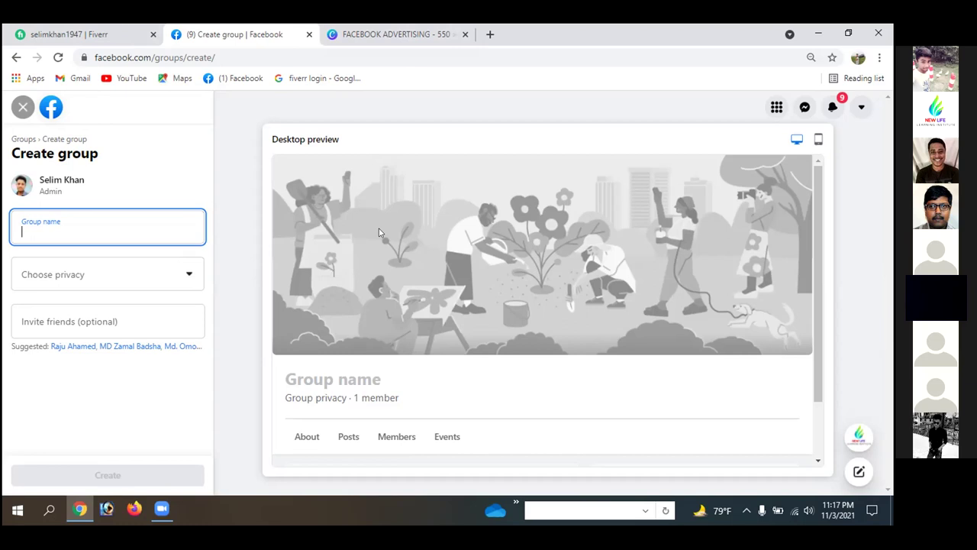
{"action": "scroll", "coordinate": [398, 256], "scroll_direction": "down", "scroll_amount": 1}
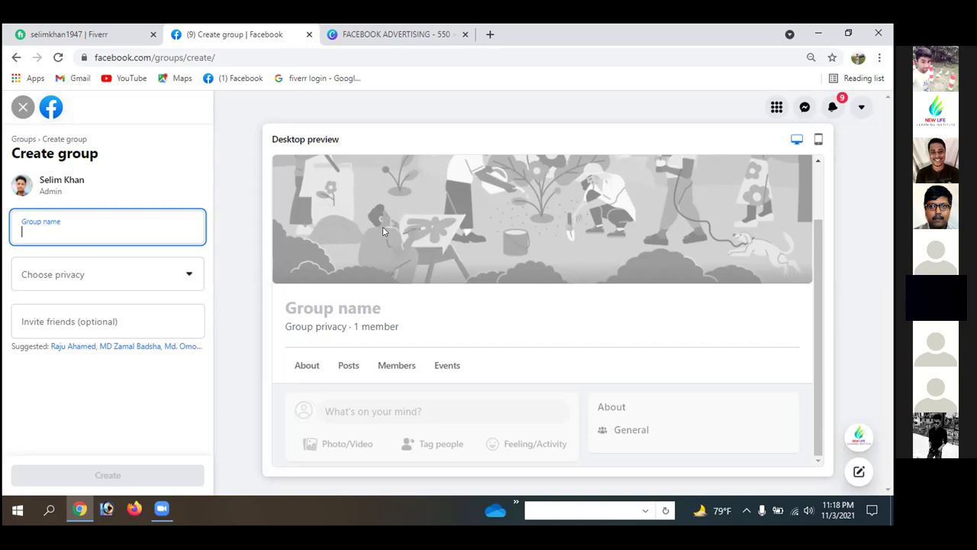
- Enter 'Khan Fashion House' as the new group's name
{"action": "left_click", "coordinate": [61, 231]}
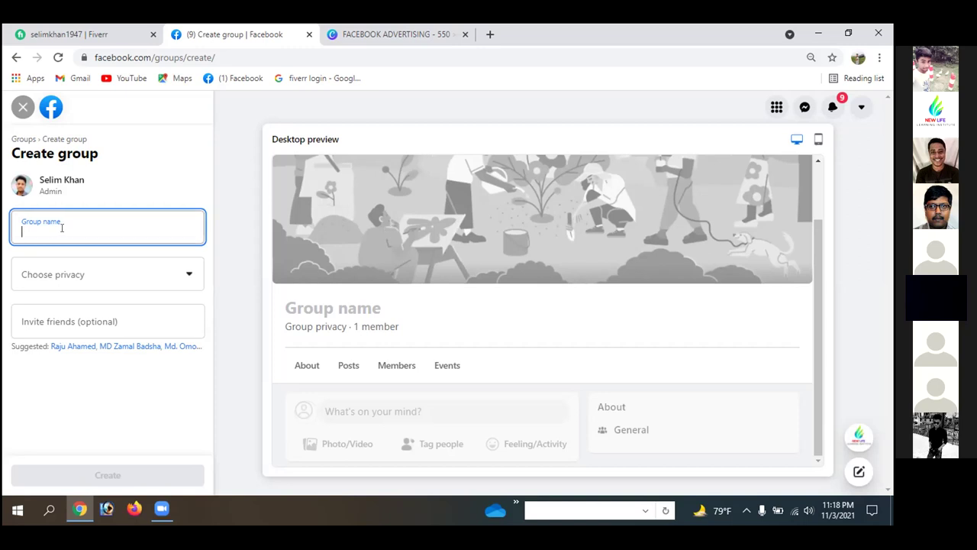
{"action": "type", "text": "kHAN"}
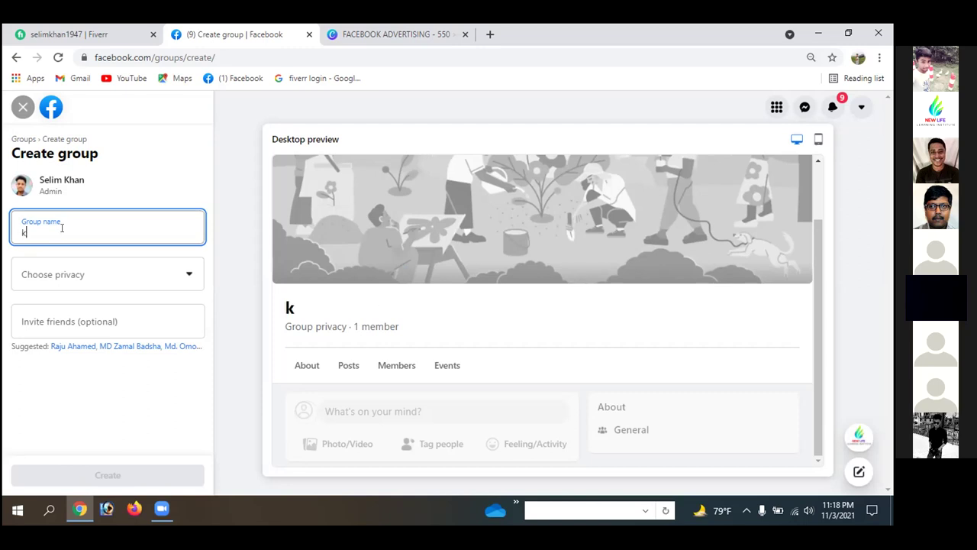
{"action": "key", "text": "BackSpace"}
{"action": "key", "text": "BackSpace"}
{"action": "key", "text": "BackSpace"}
{"action": "key", "text": "BackSpace"}
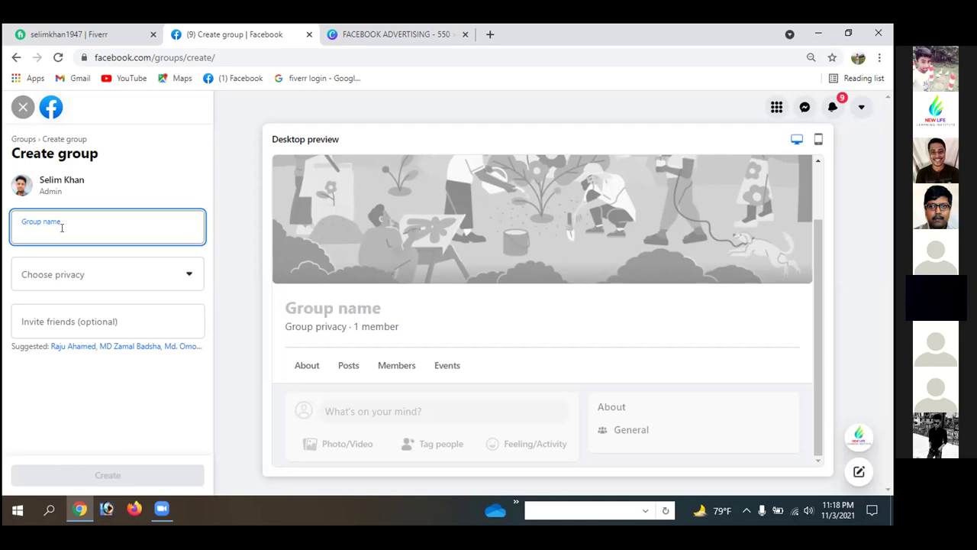
{"action": "type", "text": "Khan"}
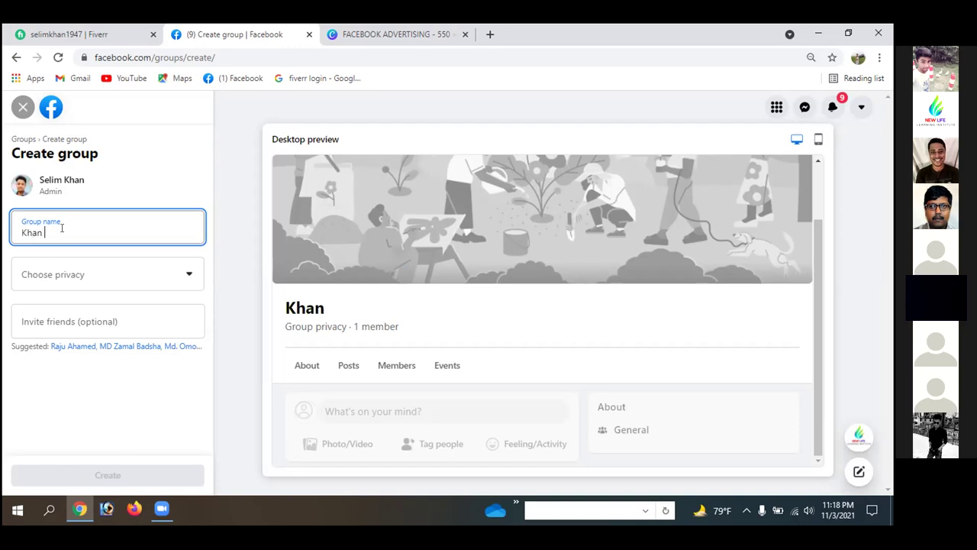
{"action": "type", "text": " Fashion House"}
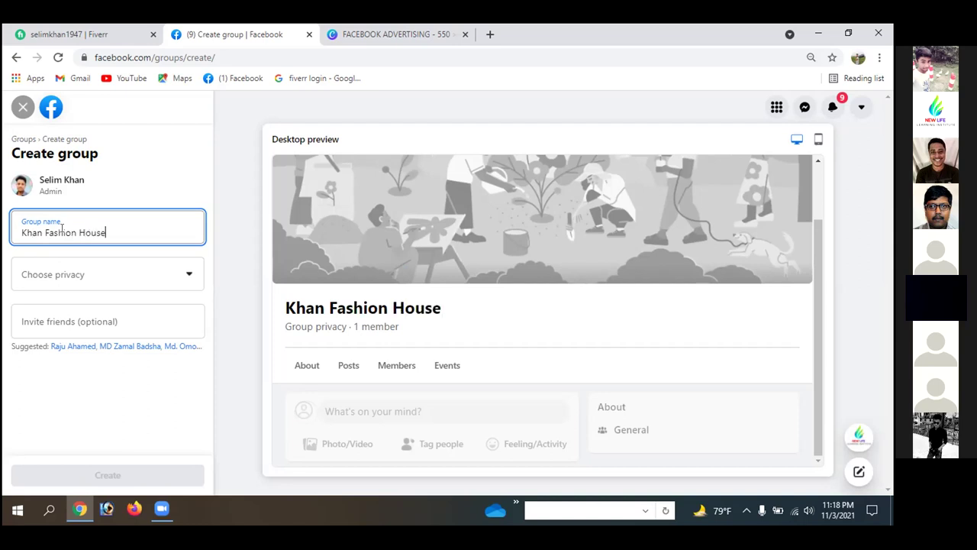
- Set the group's privacy to Public, invite no friends, and create the group
{"action": "left_click", "coordinate": [185, 275]}
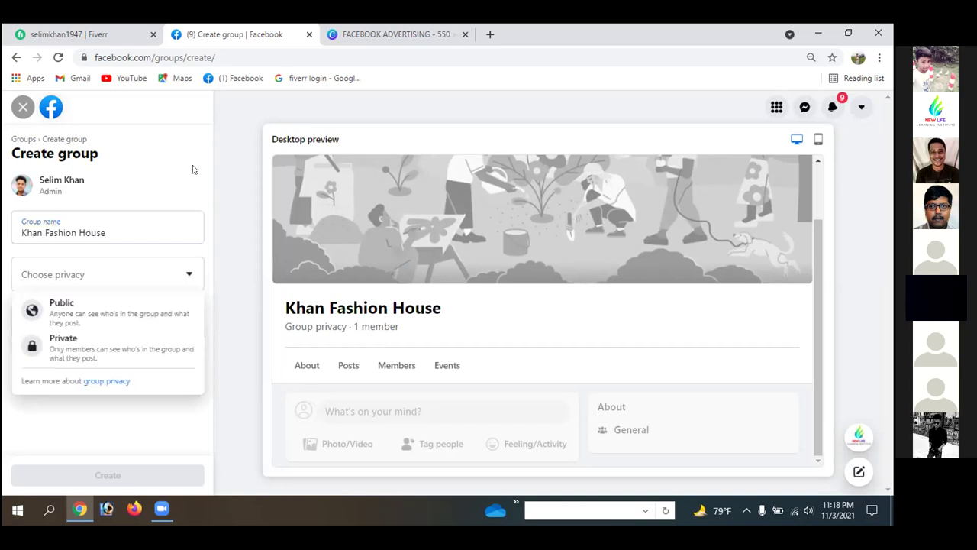
{"action": "left_click", "coordinate": [68, 311]}
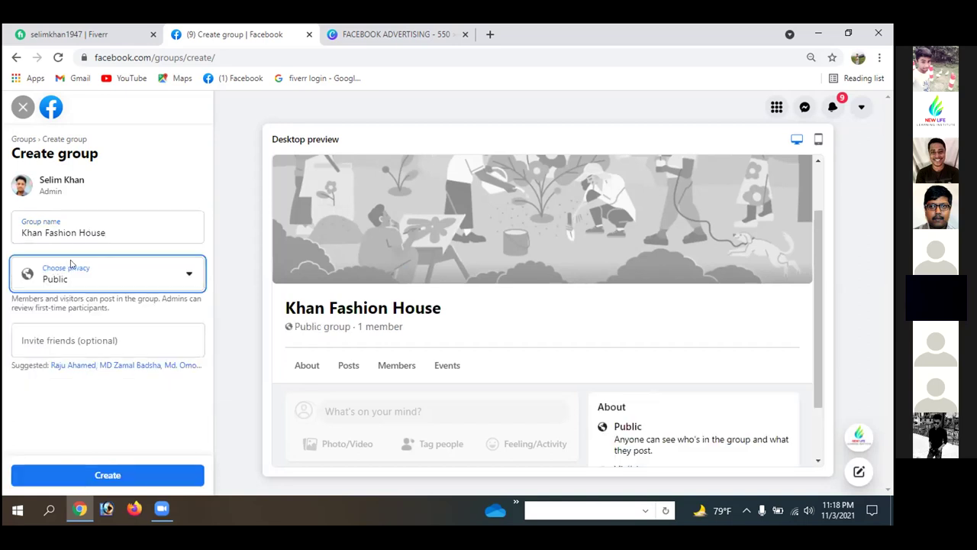
{"action": "left_click", "coordinate": [188, 278]}
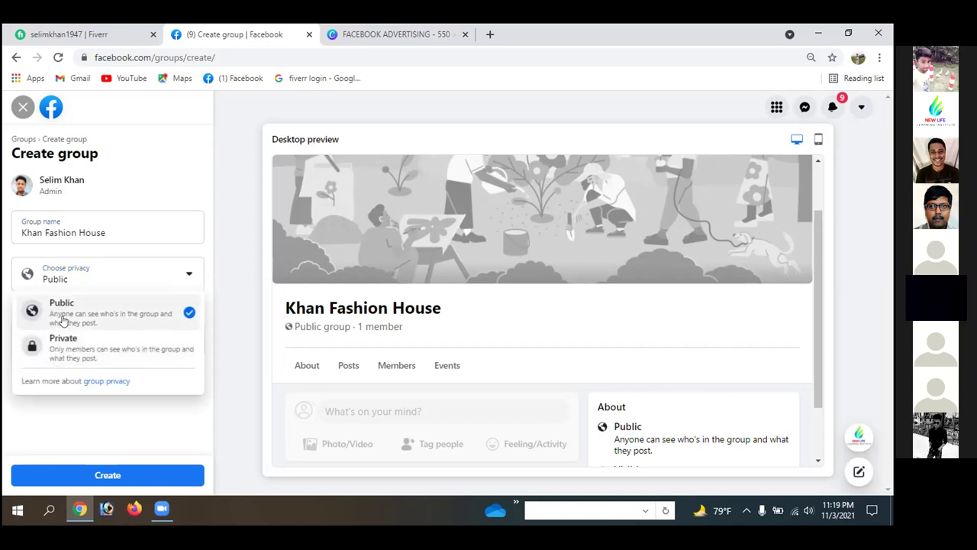
{"action": "left_click", "coordinate": [233, 303]}
{"action": "left_click", "coordinate": [96, 341]}
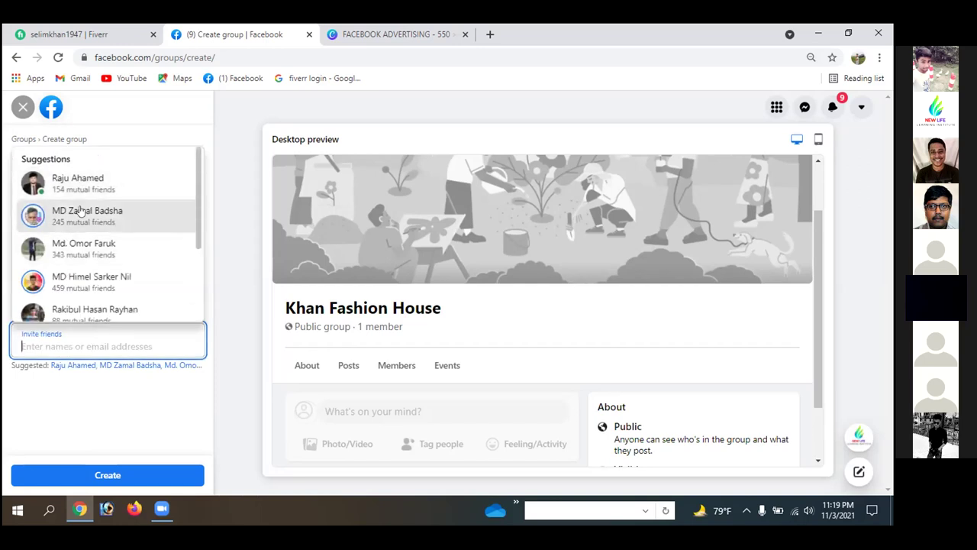
{"action": "left_click", "coordinate": [246, 346]}
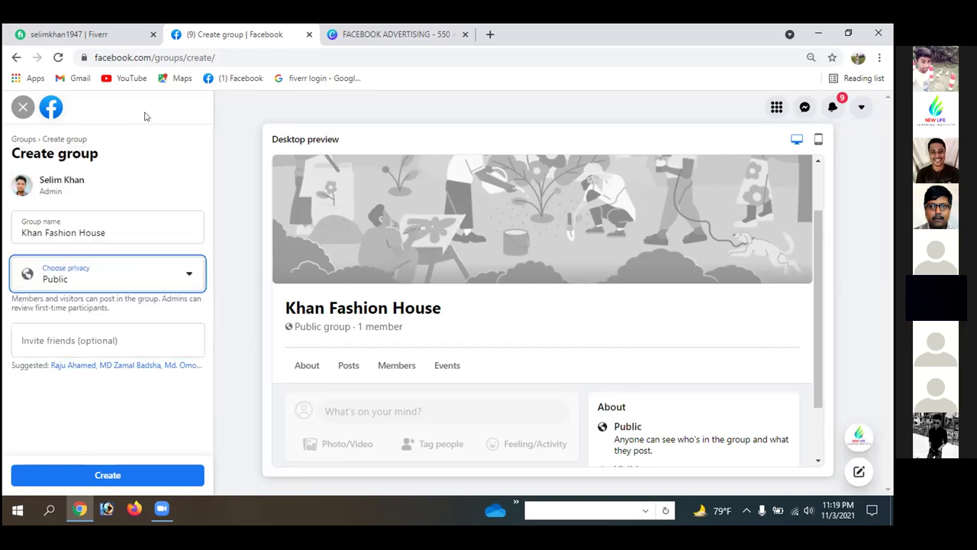
{"action": "left_click", "coordinate": [108, 474]}
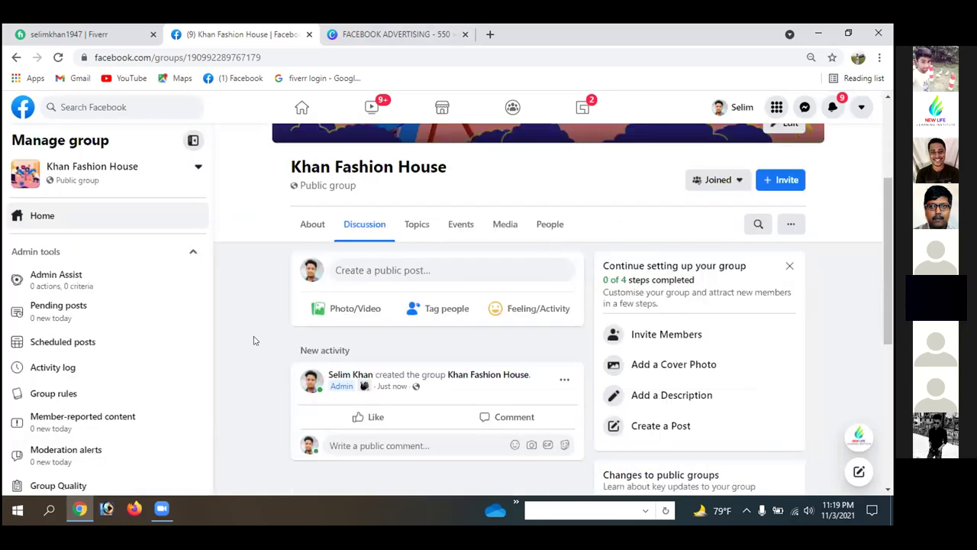
- Scroll through the new group's cover photo, tabs and New activity post
{"action": "scroll", "coordinate": [276, 335], "scroll_direction": "up", "scroll_amount": 3}
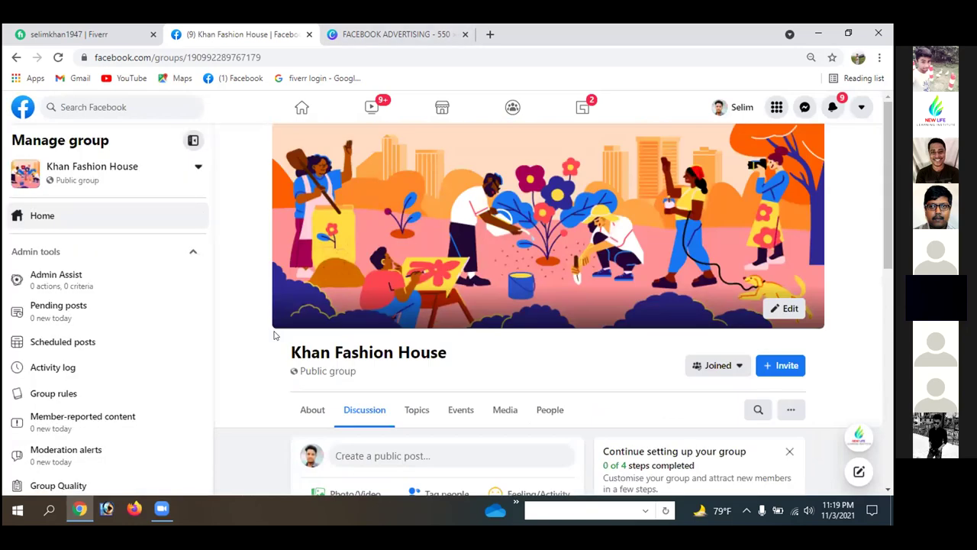
{"action": "scroll", "coordinate": [275, 336], "scroll_direction": "down", "scroll_amount": 2}
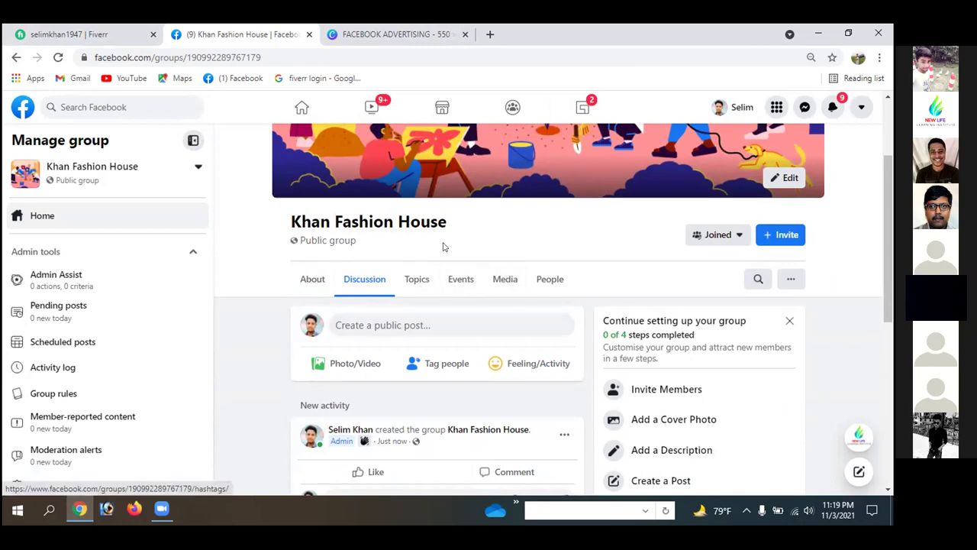
{"action": "scroll", "coordinate": [431, 264], "scroll_direction": "down", "scroll_amount": 5}
{"action": "scroll", "coordinate": [442, 242], "scroll_direction": "up", "scroll_amount": 3}
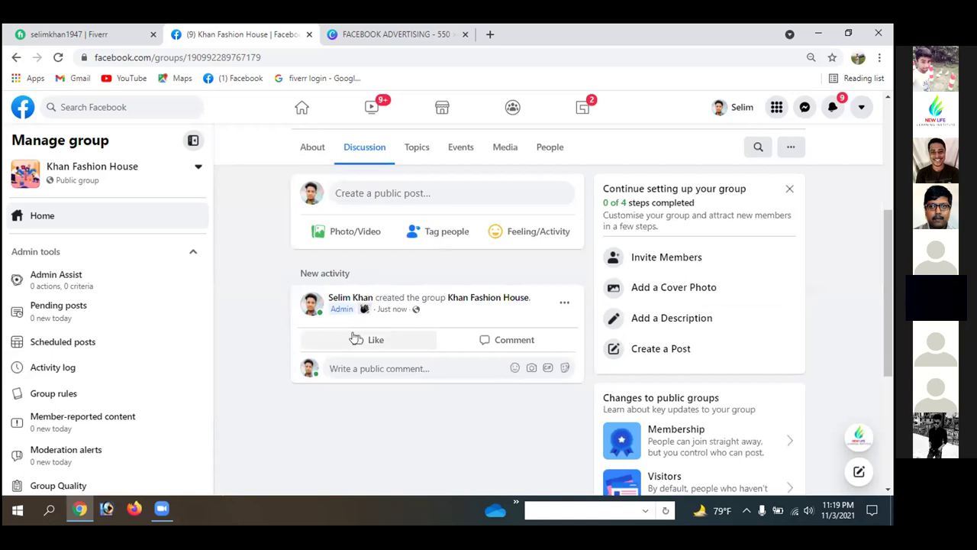
{"action": "mouse_move", "coordinate": [333, 307]}
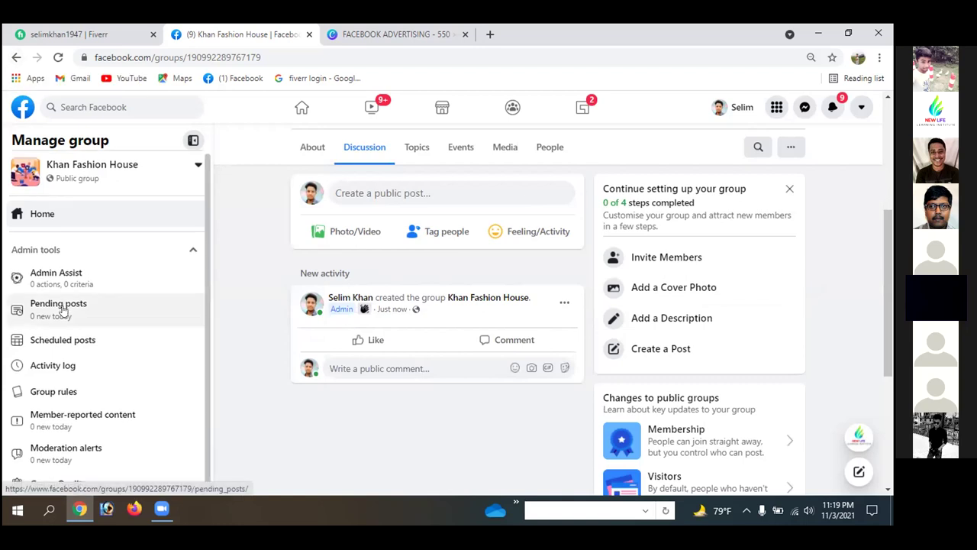
{"action": "scroll", "coordinate": [64, 310], "scroll_direction": "down", "scroll_amount": 1}
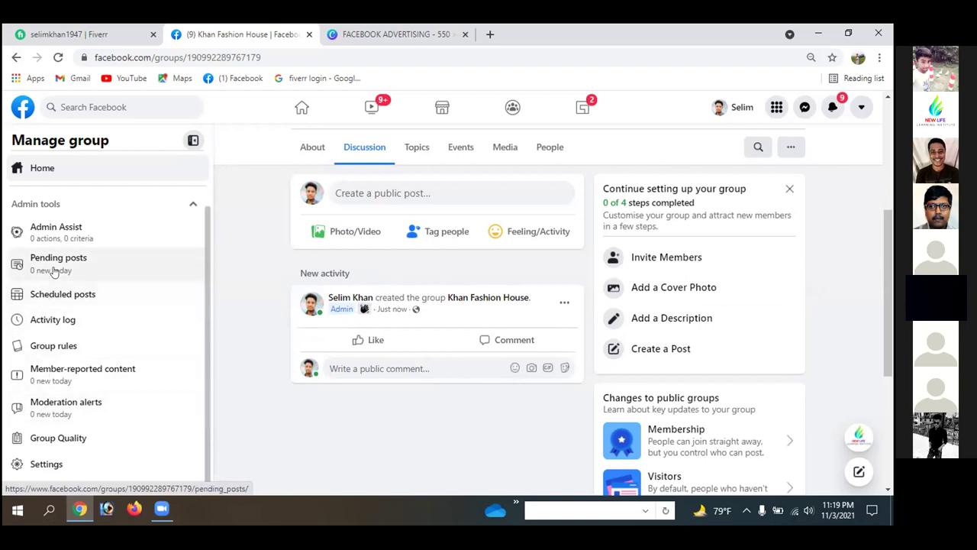
{"action": "scroll", "coordinate": [363, 457], "scroll_direction": "up", "scroll_amount": 4}
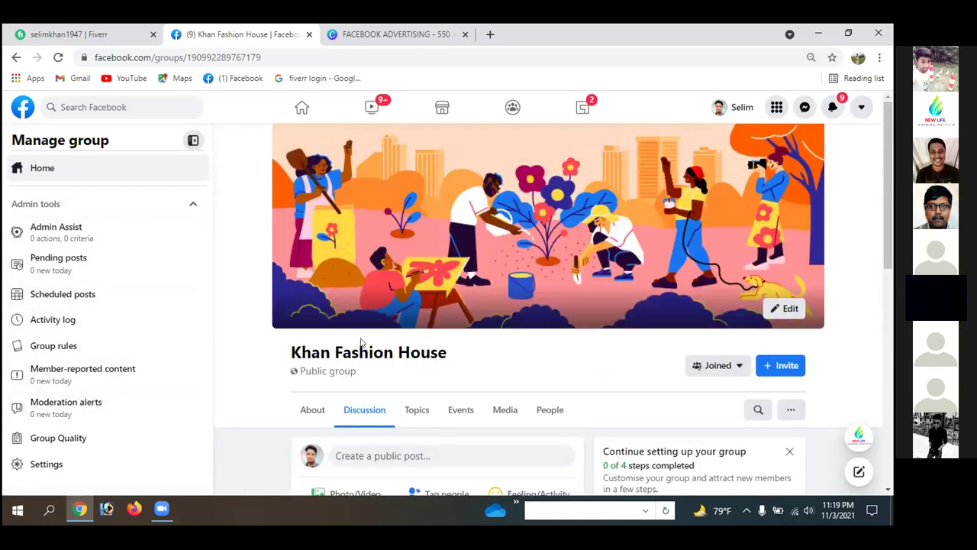
{"action": "scroll", "coordinate": [410, 222], "scroll_direction": "down", "scroll_amount": 1}
{"action": "scroll", "coordinate": [410, 221], "scroll_direction": "down", "scroll_amount": 3}
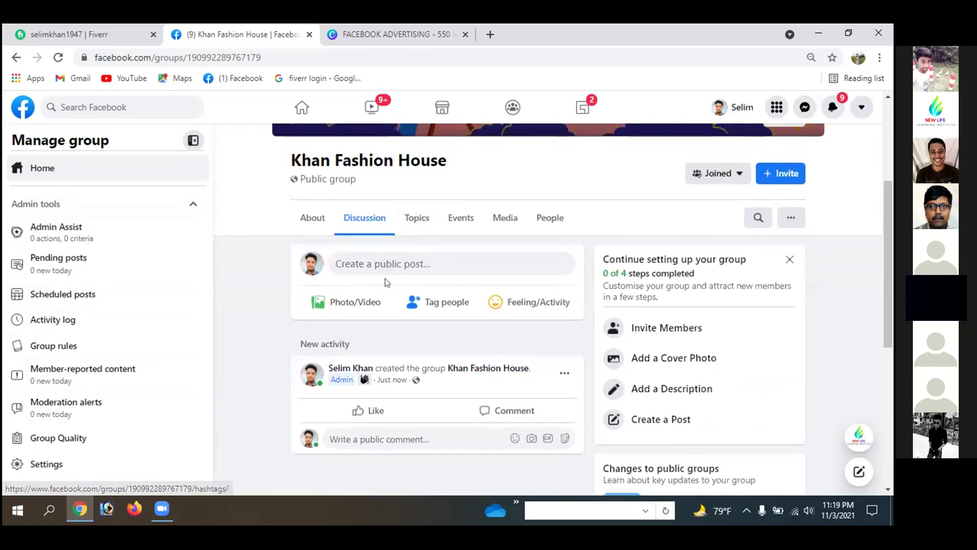
{"action": "scroll", "coordinate": [385, 277], "scroll_direction": "up", "scroll_amount": 3}
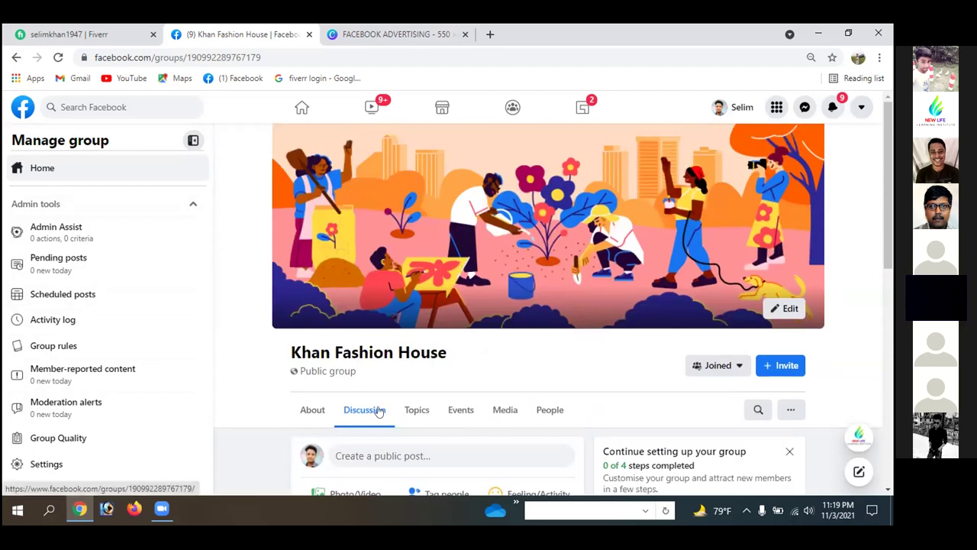
{"action": "scroll", "coordinate": [430, 322], "scroll_direction": "down", "scroll_amount": 3}
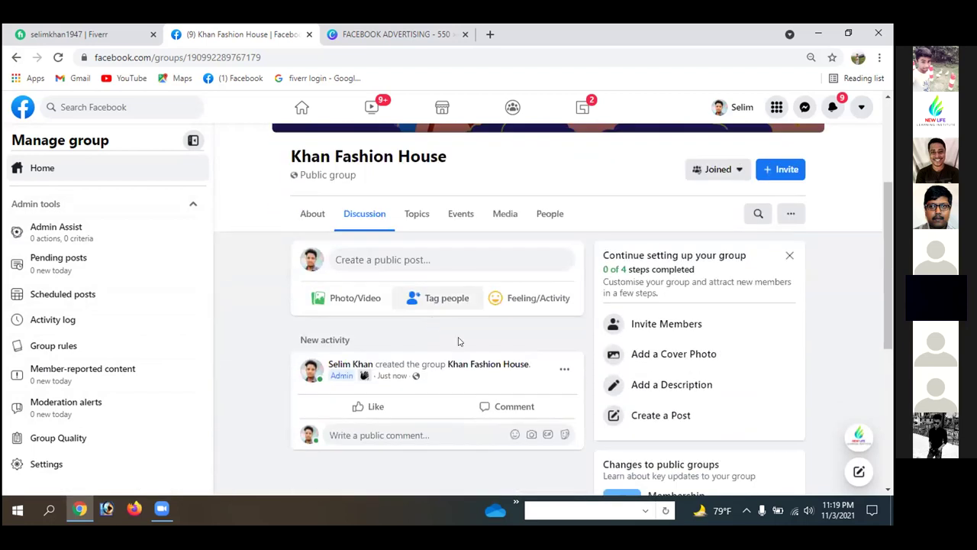
{"action": "scroll", "coordinate": [458, 321], "scroll_direction": "up", "scroll_amount": 3}
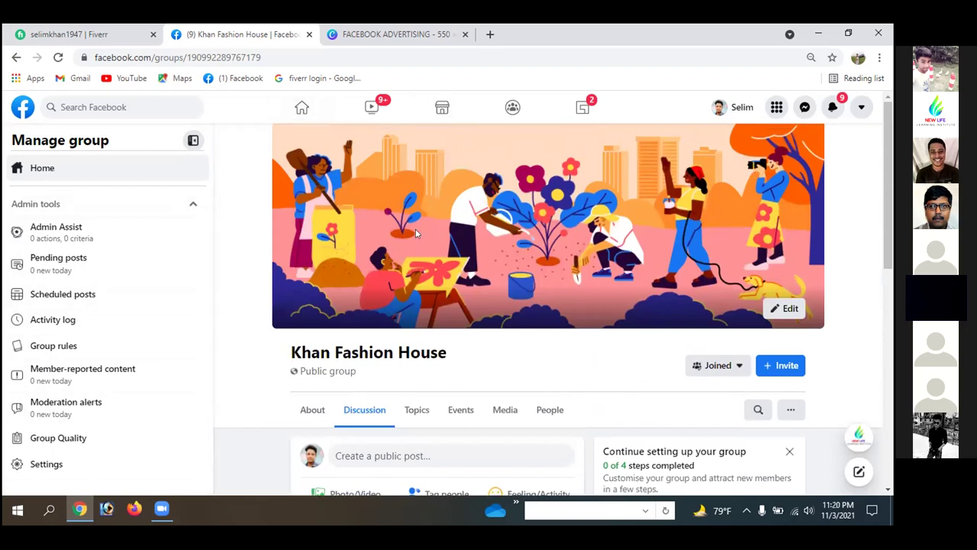
{"action": "scroll", "coordinate": [451, 308], "scroll_direction": "down", "scroll_amount": 3}
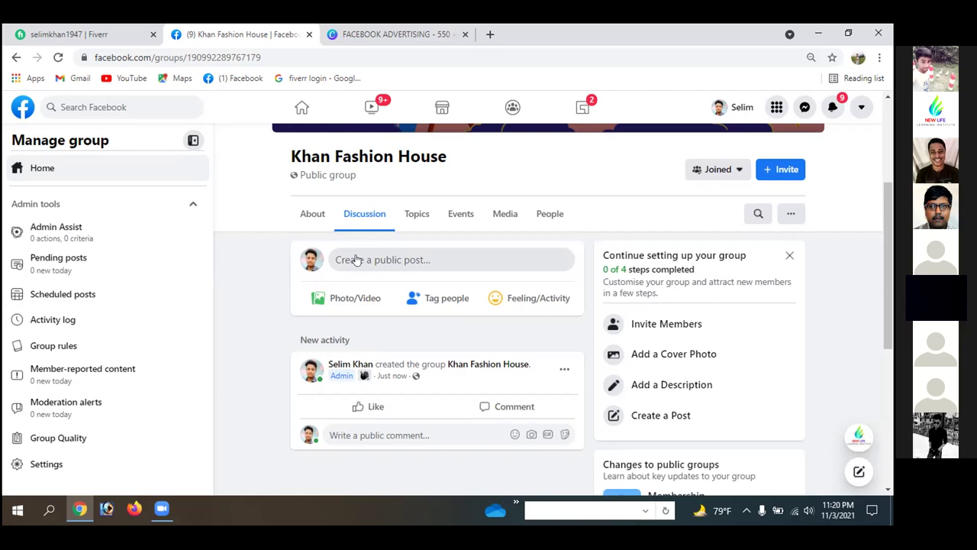
{"action": "scroll", "coordinate": [356, 259], "scroll_direction": "up", "scroll_amount": 3}
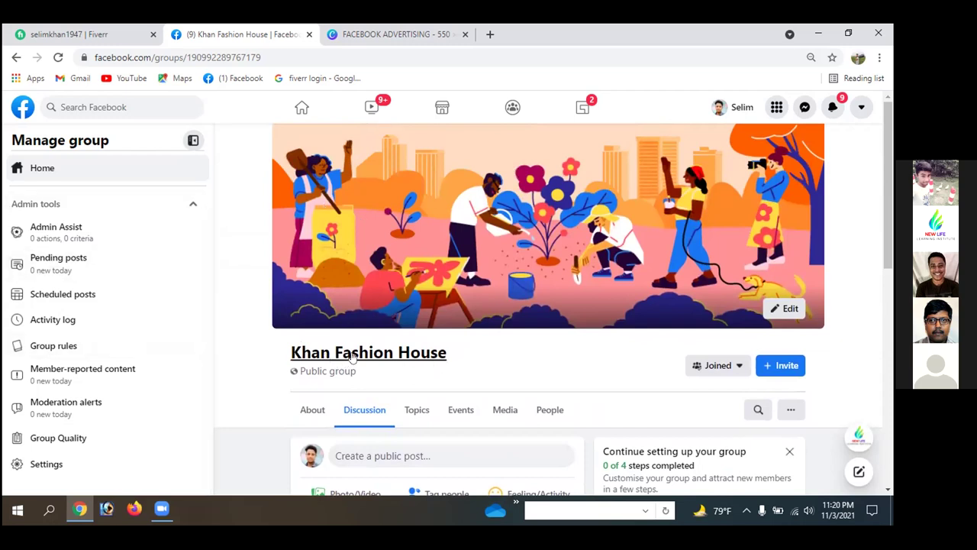
{"action": "scroll", "coordinate": [353, 274], "scroll_direction": "down", "scroll_amount": 1}
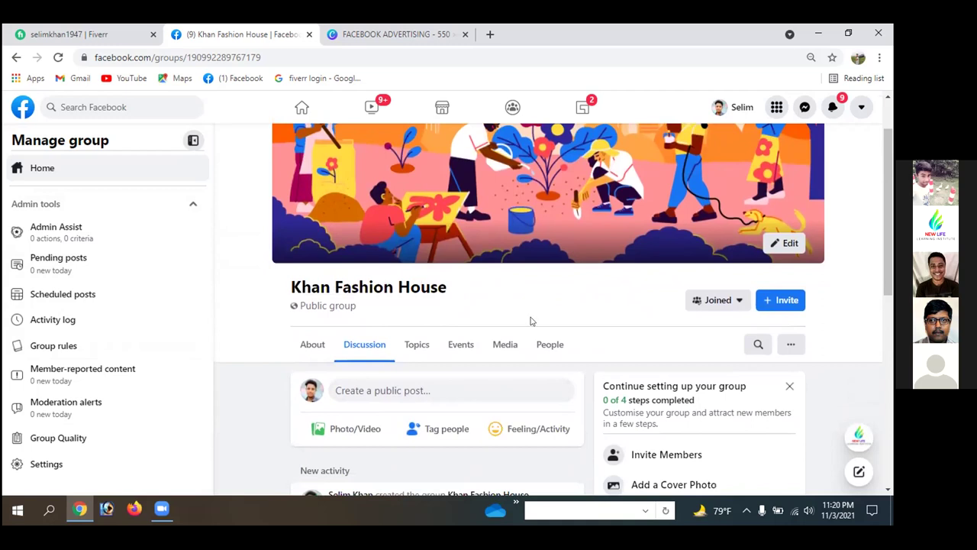
{"action": "scroll", "coordinate": [531, 321], "scroll_direction": "down", "scroll_amount": 2}
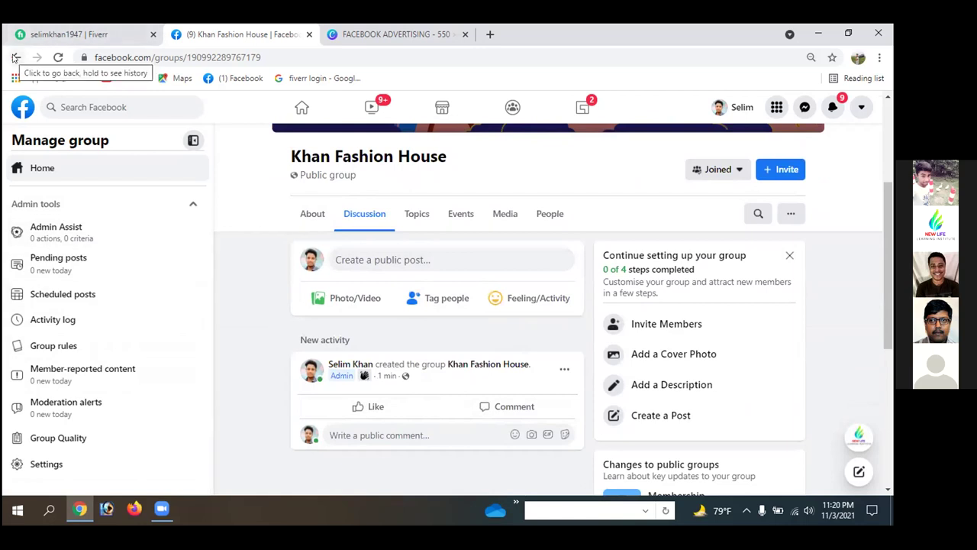
- Return through the groups feed to the Facebook home feed
{"action": "left_click", "coordinate": [15, 57]}
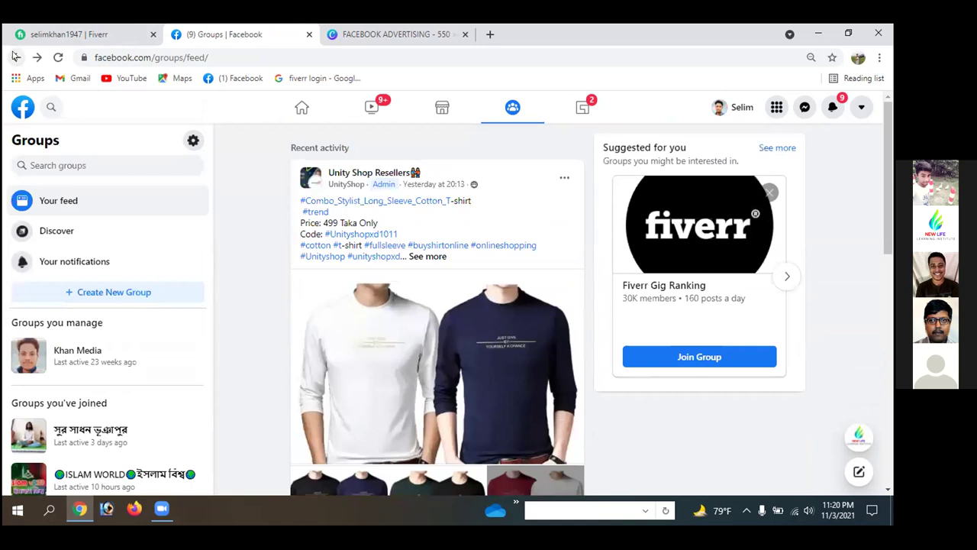
{"action": "left_click", "coordinate": [15, 57]}
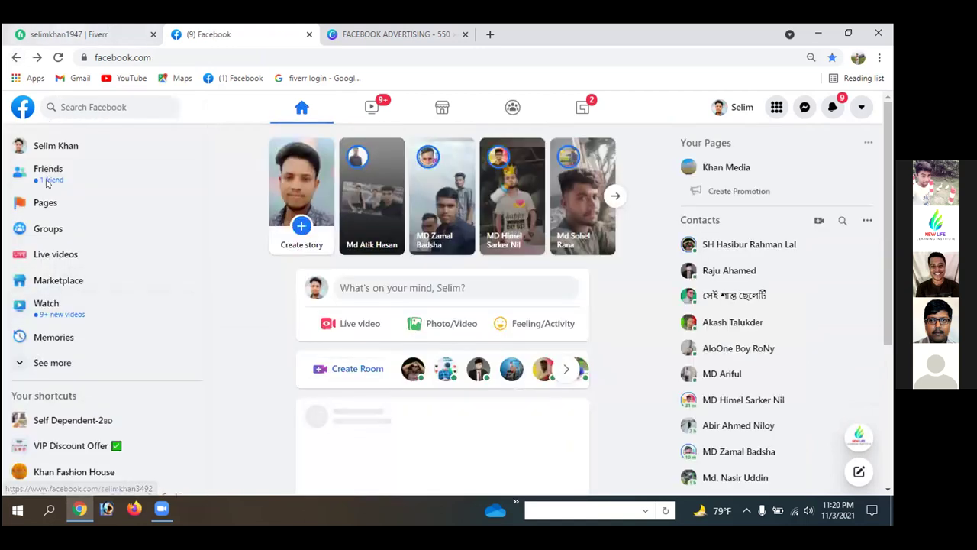
{"action": "left_click", "coordinate": [50, 232]}
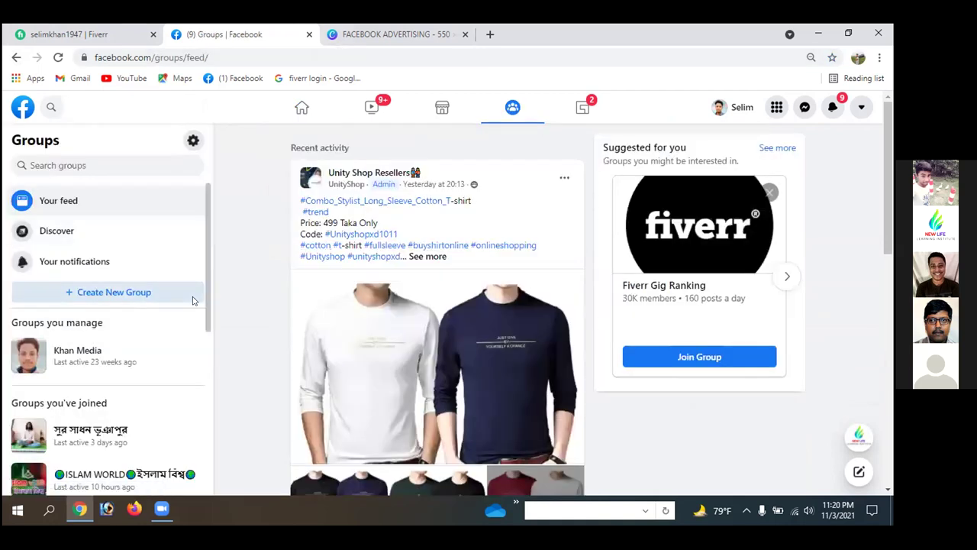
{"action": "left_click", "coordinate": [13, 58]}
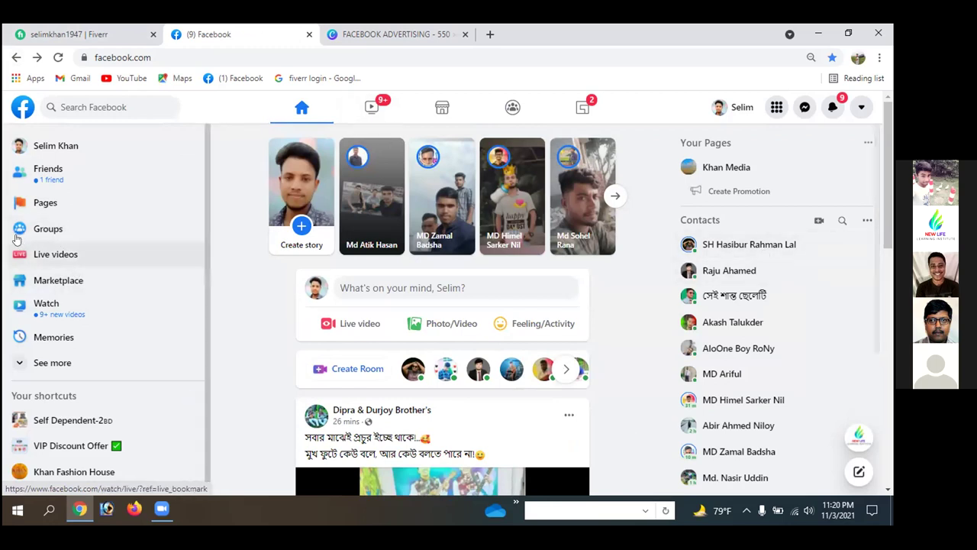
{"action": "scroll", "coordinate": [120, 367], "scroll_direction": "down", "scroll_amount": 1}
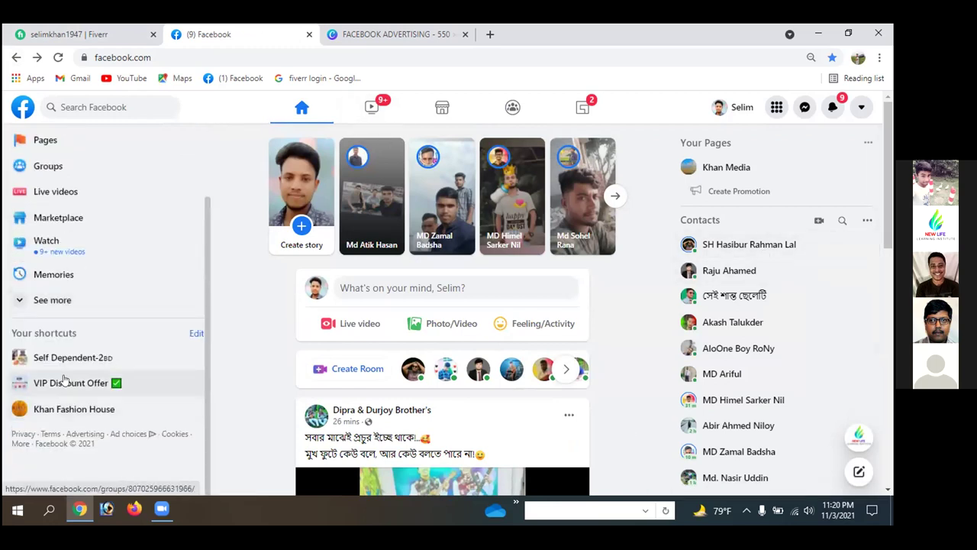
- Open the Khan Fashion House Page shortcut in a new tab, then go back to the news feed
{"action": "right_click", "coordinate": [71, 413]}
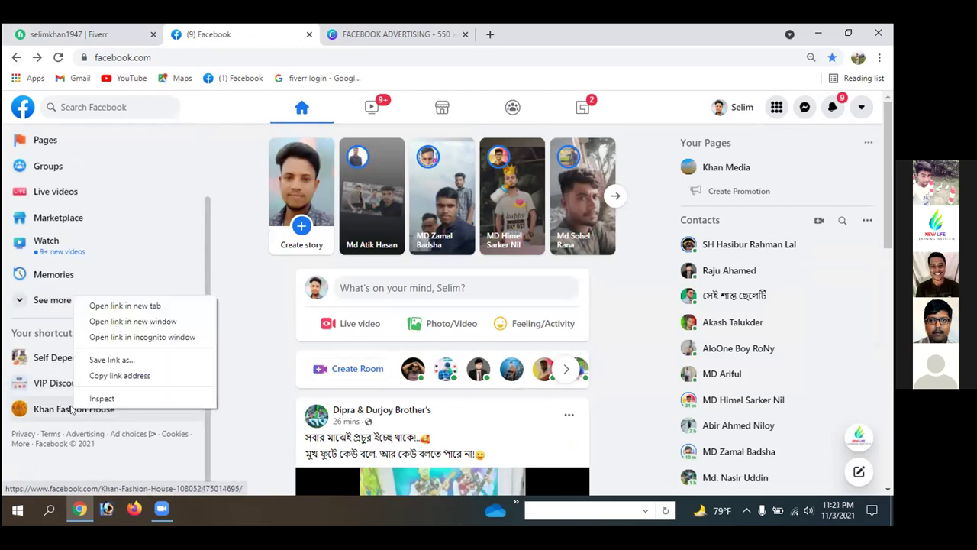
{"action": "left_click", "coordinate": [150, 308]}
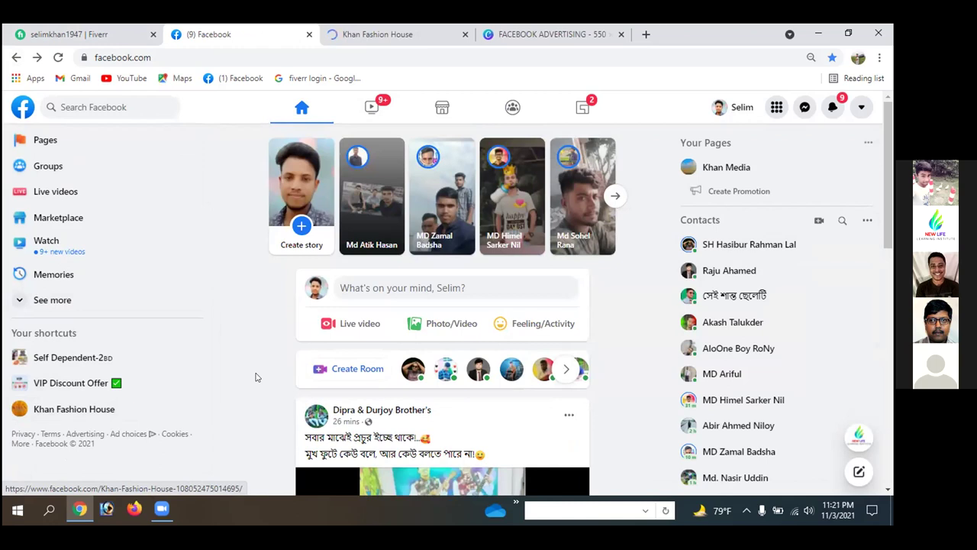
{"action": "left_click", "coordinate": [374, 34]}
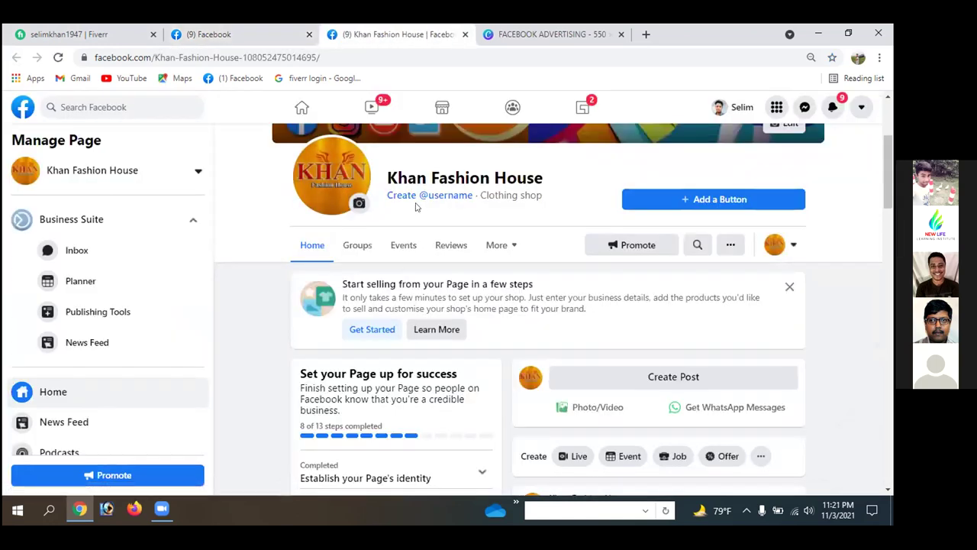
{"action": "scroll", "coordinate": [416, 201], "scroll_direction": "up", "scroll_amount": 3}
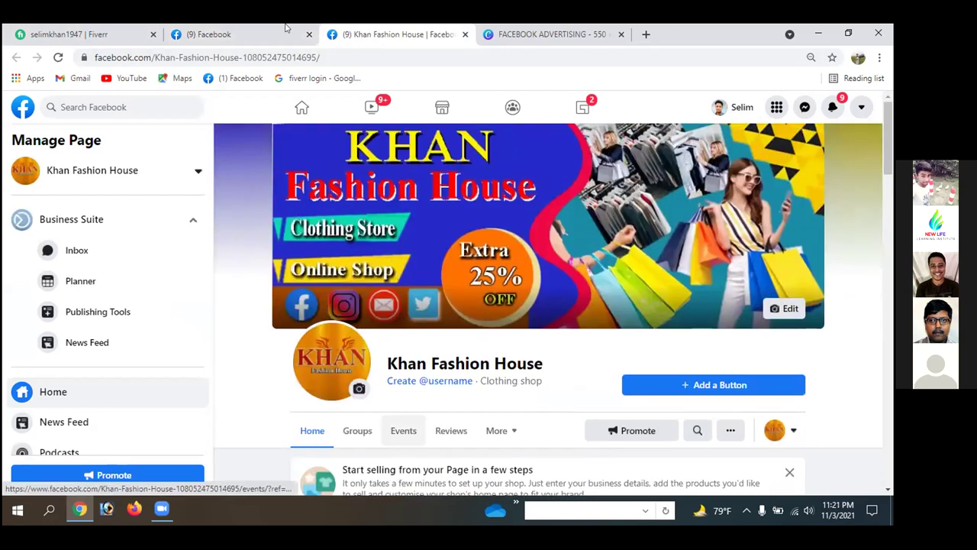
{"action": "left_click", "coordinate": [213, 34]}
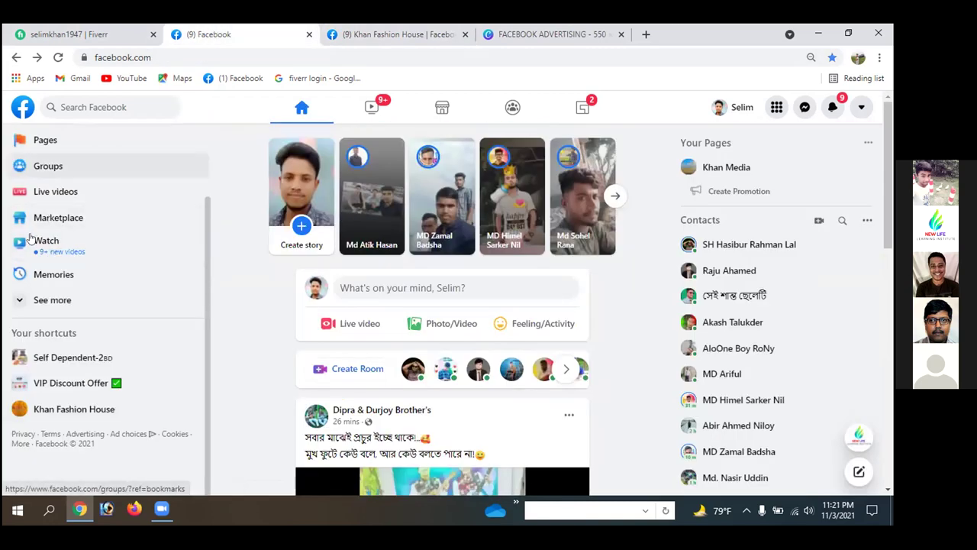
{"action": "scroll", "coordinate": [74, 286], "scroll_direction": "up", "scroll_amount": 1}
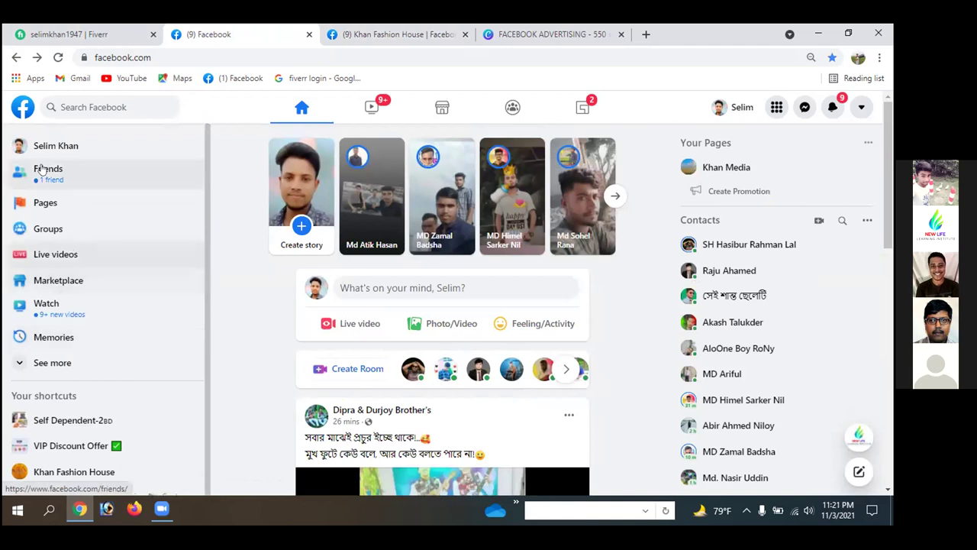
- Search the groups for 'khan fashion house'
{"action": "left_click", "coordinate": [40, 229]}
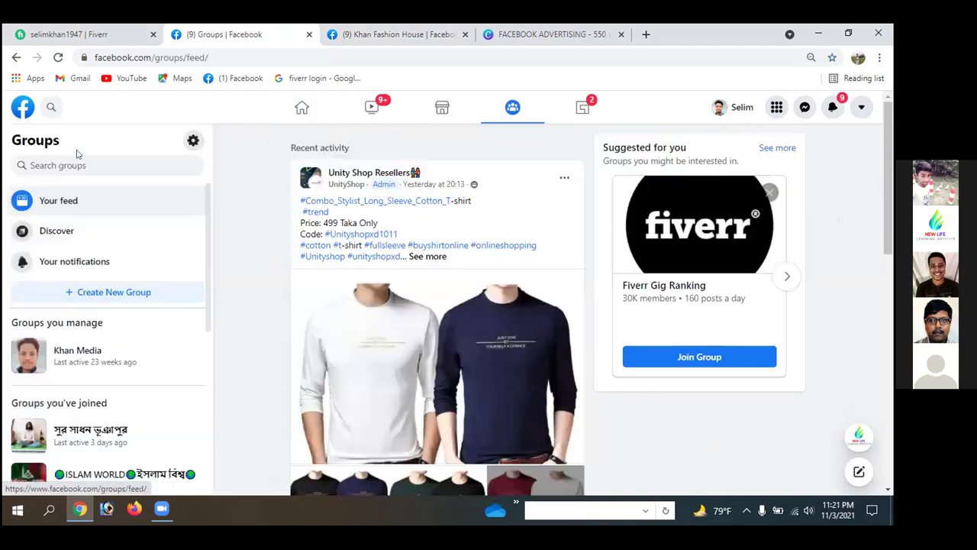
{"action": "scroll", "coordinate": [71, 362], "scroll_direction": "down", "scroll_amount": 3}
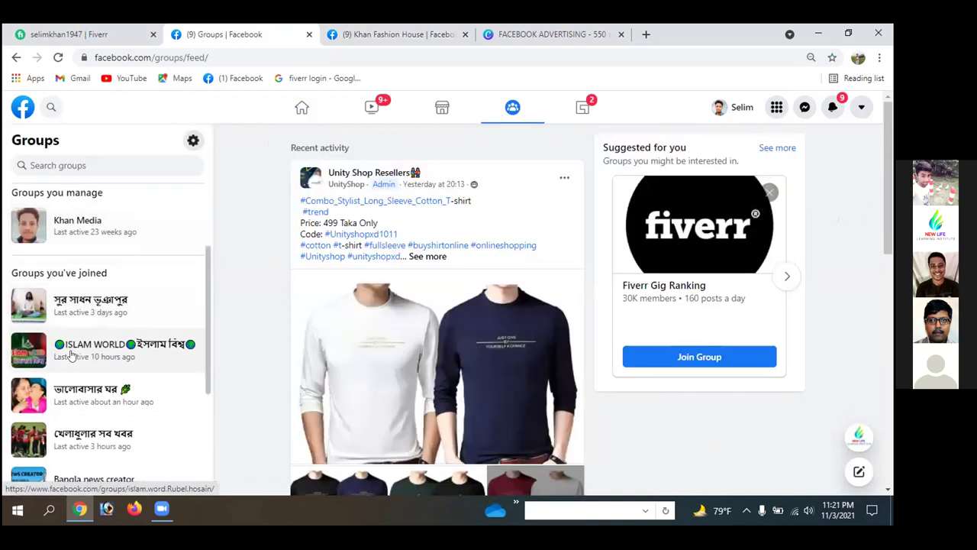
{"action": "scroll", "coordinate": [71, 355], "scroll_direction": "down", "scroll_amount": 3}
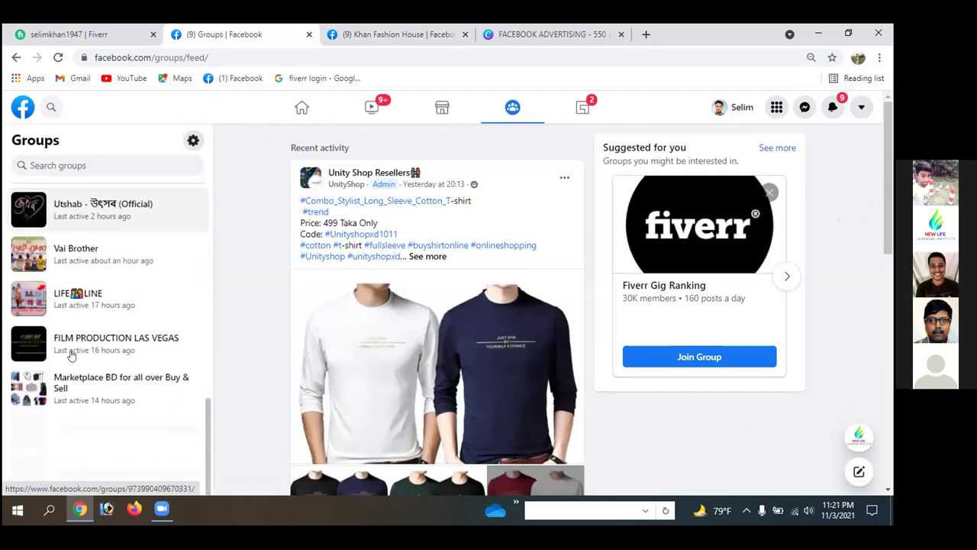
{"action": "scroll", "coordinate": [81, 385], "scroll_direction": "up", "scroll_amount": 2}
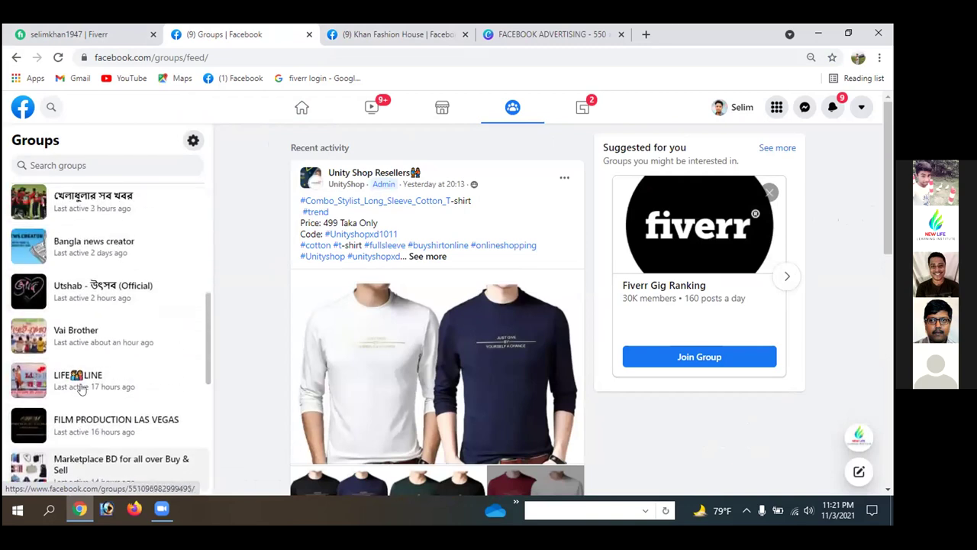
{"action": "left_click", "coordinate": [74, 166]}
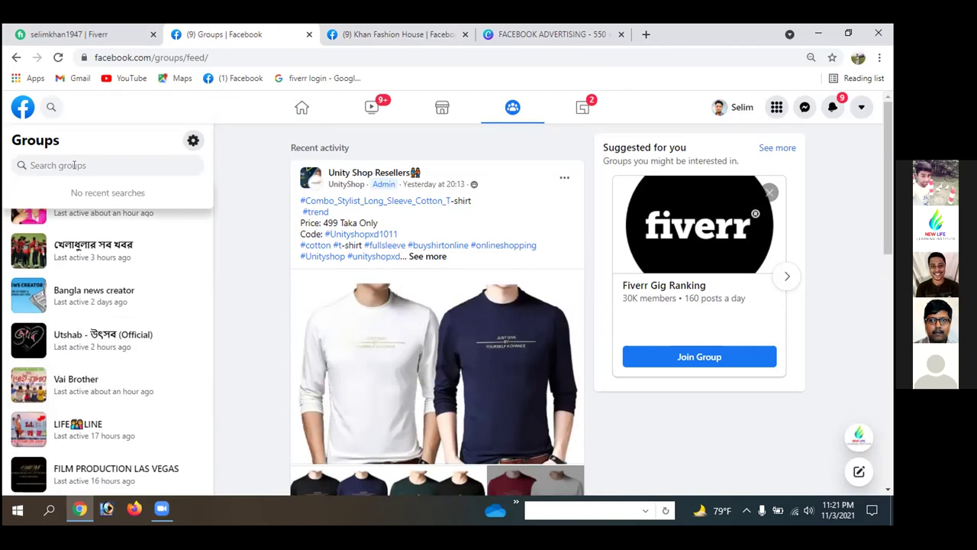
{"action": "type", "text": "khan"}
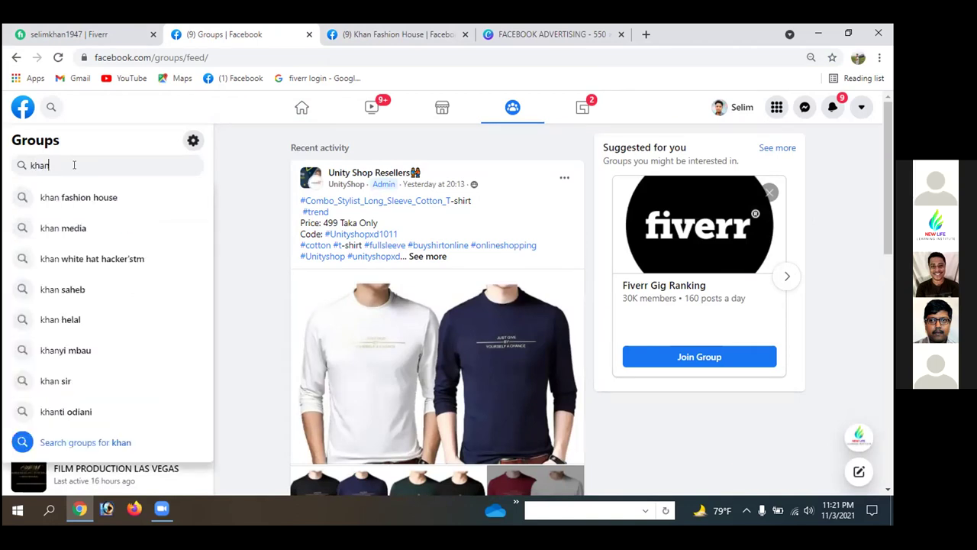
{"action": "left_click", "coordinate": [74, 195]}
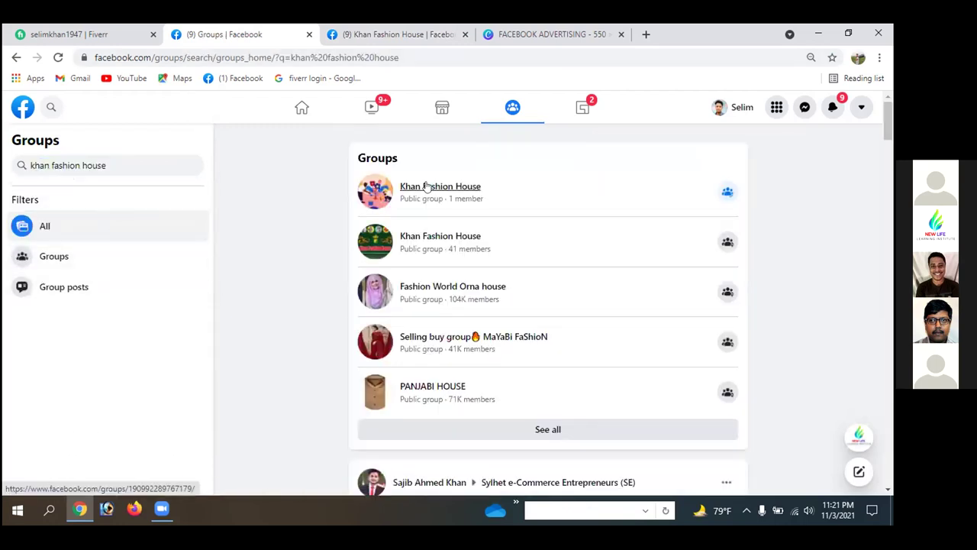
- Open the first, one-member Khan Fashion House group result in a new tab
{"action": "mouse_move", "coordinate": [416, 187]}
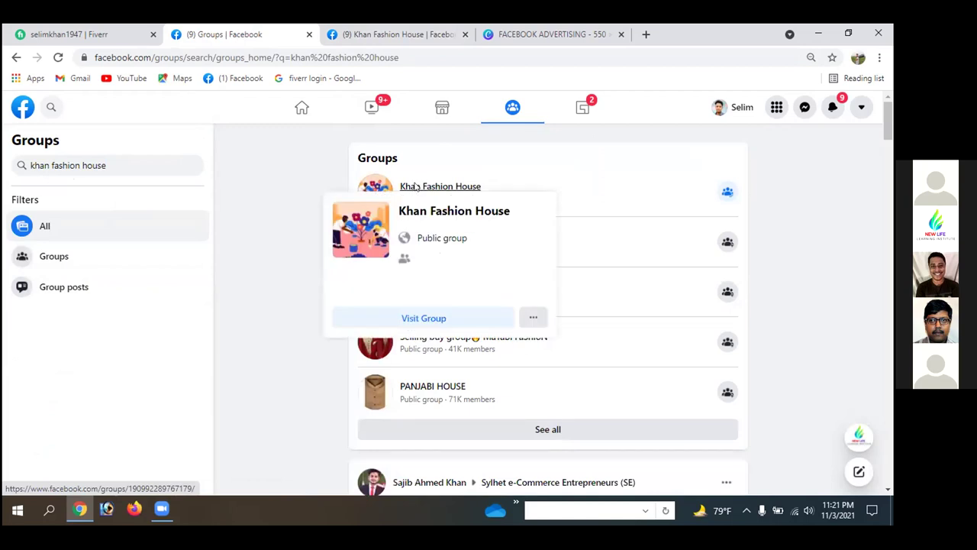
{"action": "right_click", "coordinate": [416, 188]}
{"action": "left_click", "coordinate": [442, 194]}
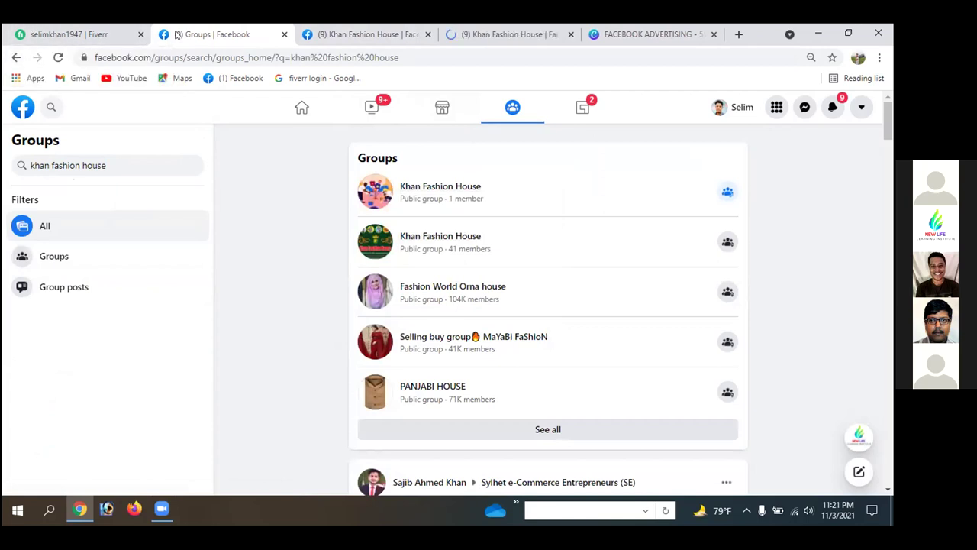
- Close the group search results and compare the Khan Fashion House group and Page tabs
{"action": "middle_click", "coordinate": [243, 30]}
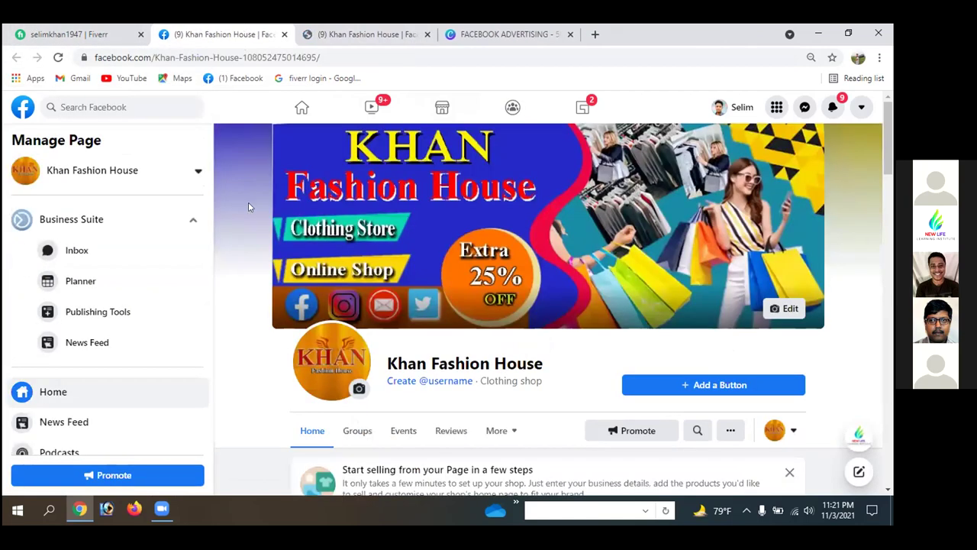
{"action": "left_click", "coordinate": [374, 32]}
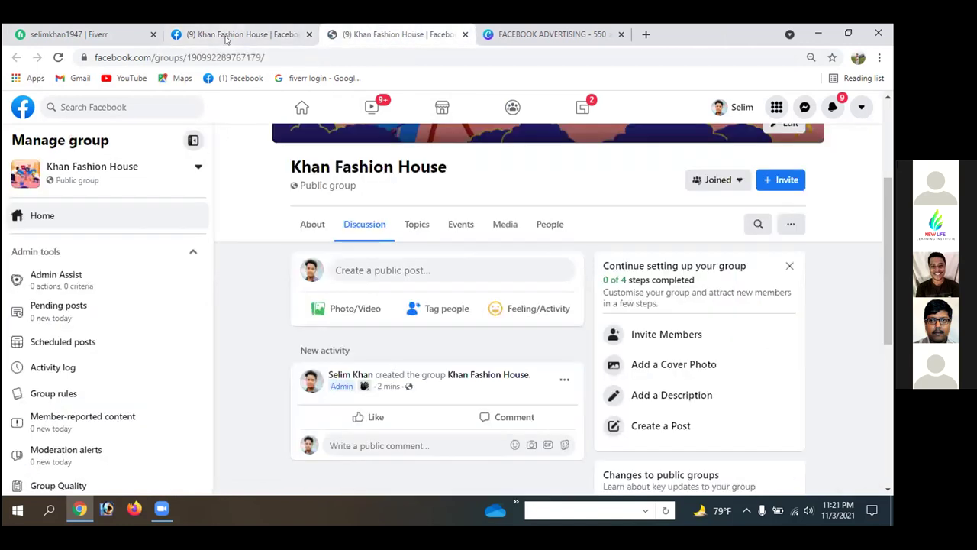
{"action": "left_click", "coordinate": [237, 30]}
{"action": "scroll", "coordinate": [529, 242], "scroll_direction": "down", "scroll_amount": 5}
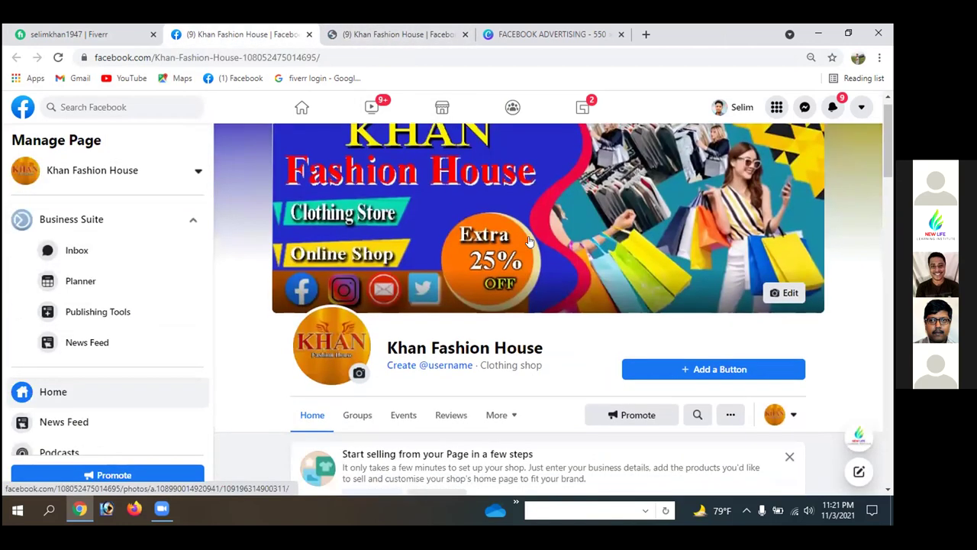
{"action": "scroll", "coordinate": [530, 243], "scroll_direction": "down", "scroll_amount": 3}
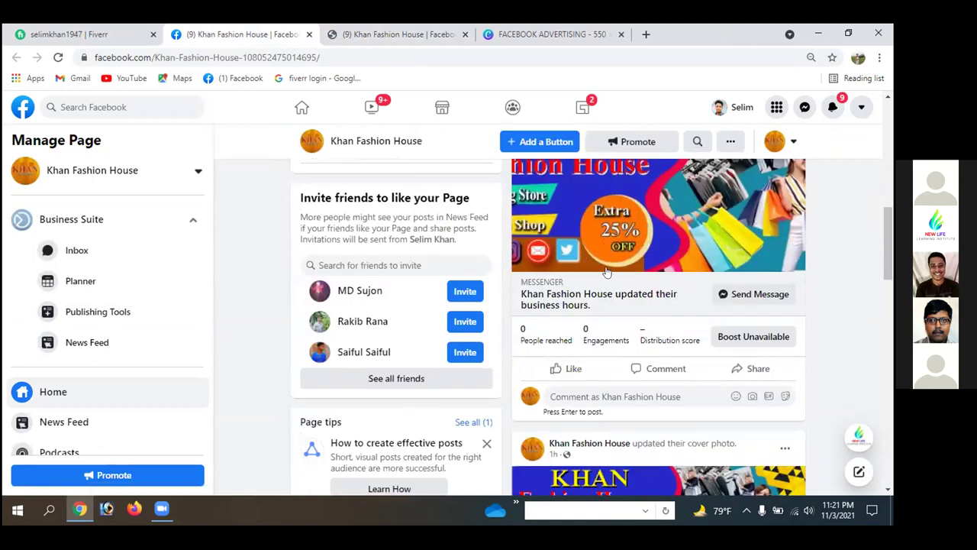
{"action": "scroll", "coordinate": [627, 297], "scroll_direction": "down", "scroll_amount": 3}
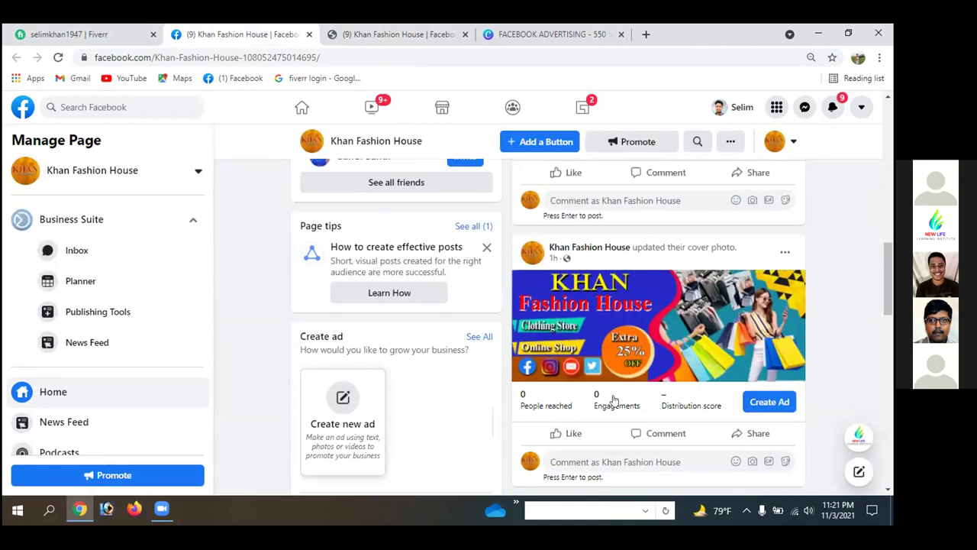
{"action": "left_click", "coordinate": [379, 35]}
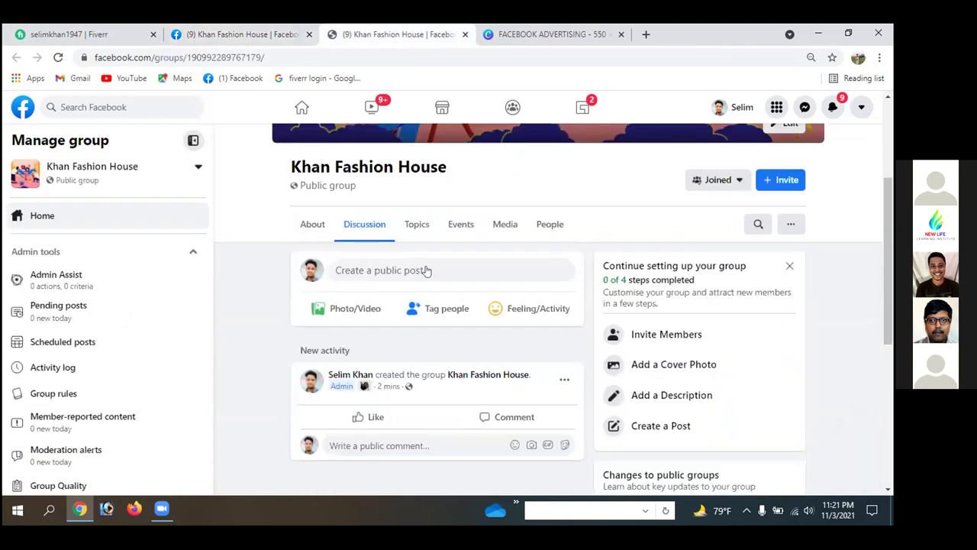
{"action": "left_click", "coordinate": [222, 34]}
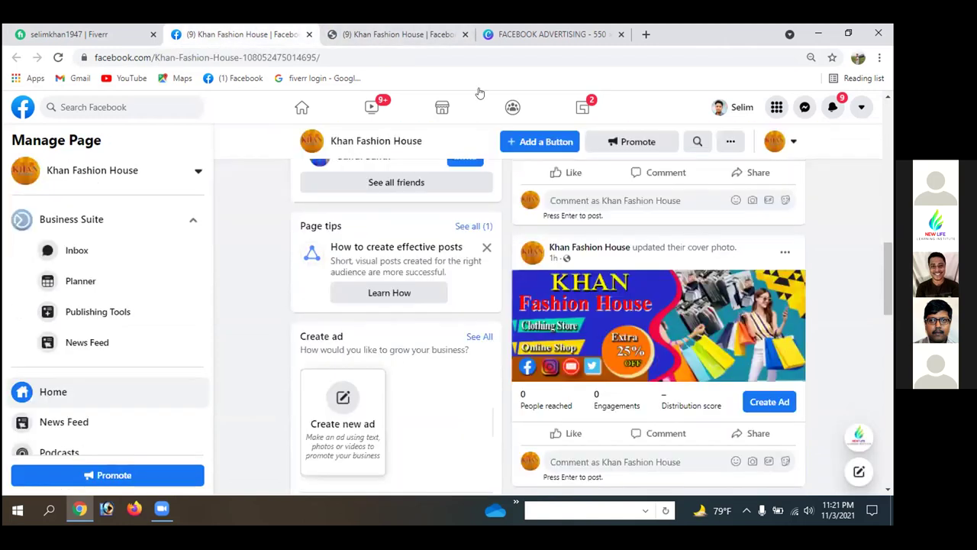
{"action": "scroll", "coordinate": [567, 436], "scroll_direction": "up", "scroll_amount": 5}
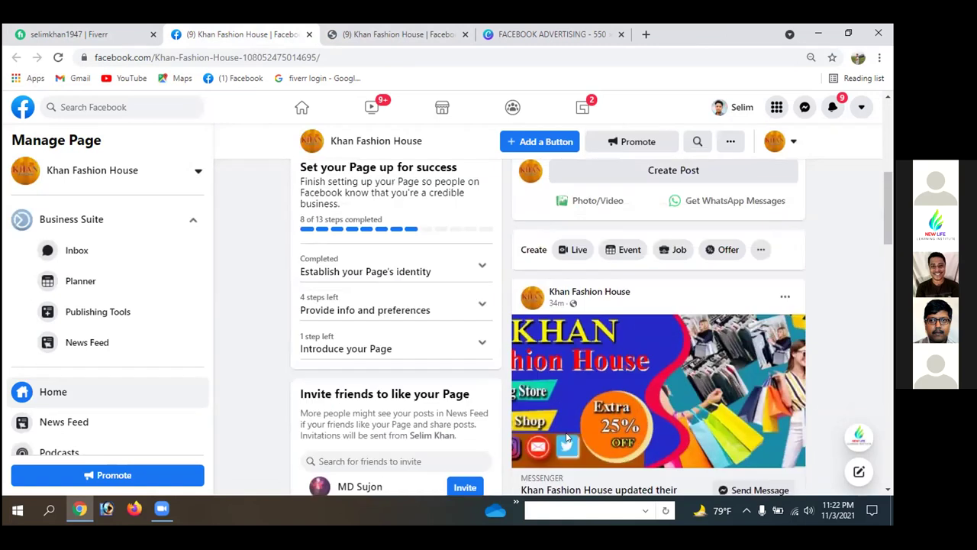
{"action": "left_click", "coordinate": [382, 34]}
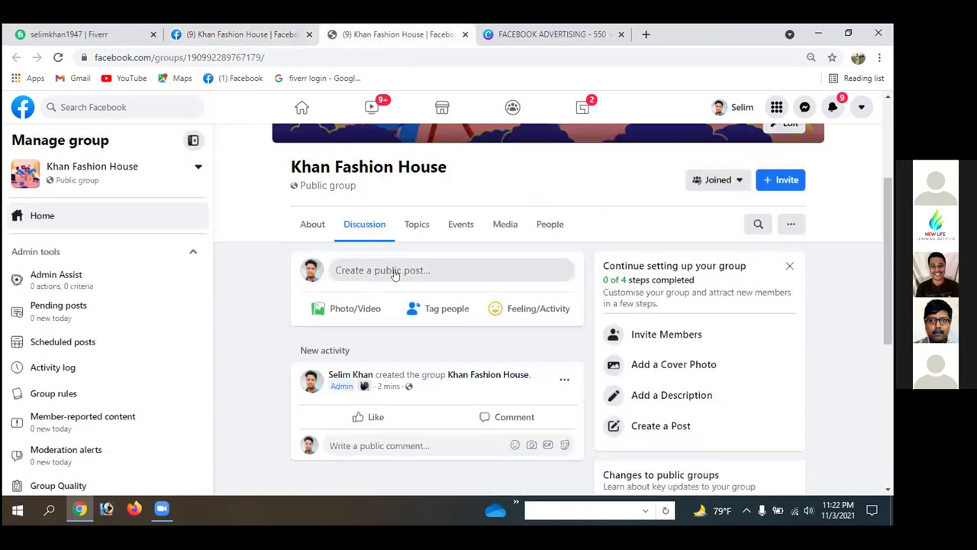
{"action": "scroll", "coordinate": [395, 274], "scroll_direction": "down", "scroll_amount": 3}
{"action": "scroll", "coordinate": [394, 275], "scroll_direction": "up", "scroll_amount": 4}
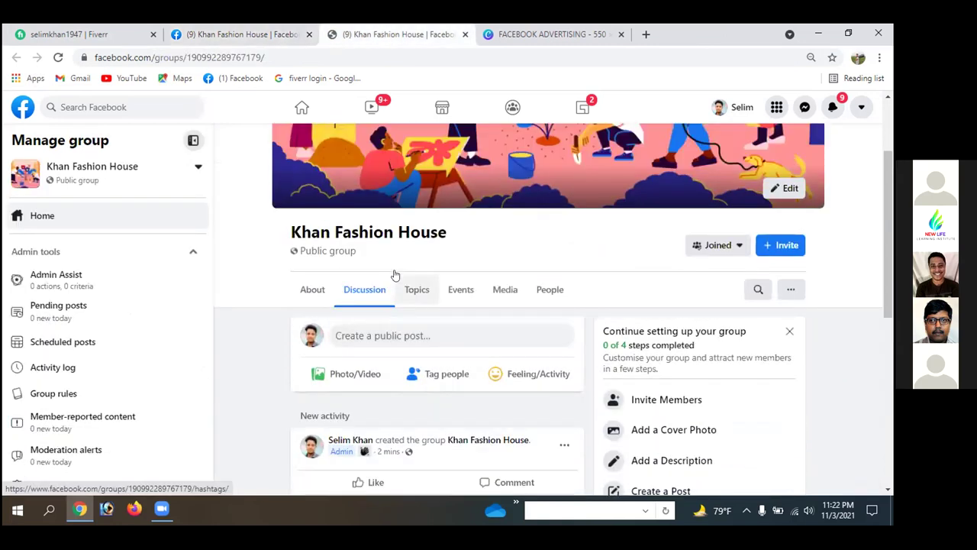
{"action": "scroll", "coordinate": [395, 275], "scroll_direction": "up", "scroll_amount": 2}
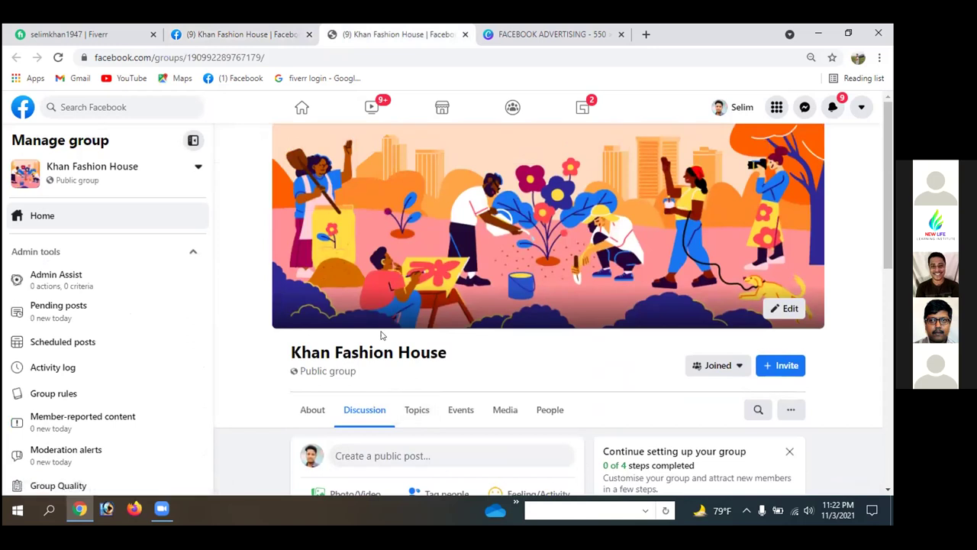
{"action": "left_click", "coordinate": [242, 36]}
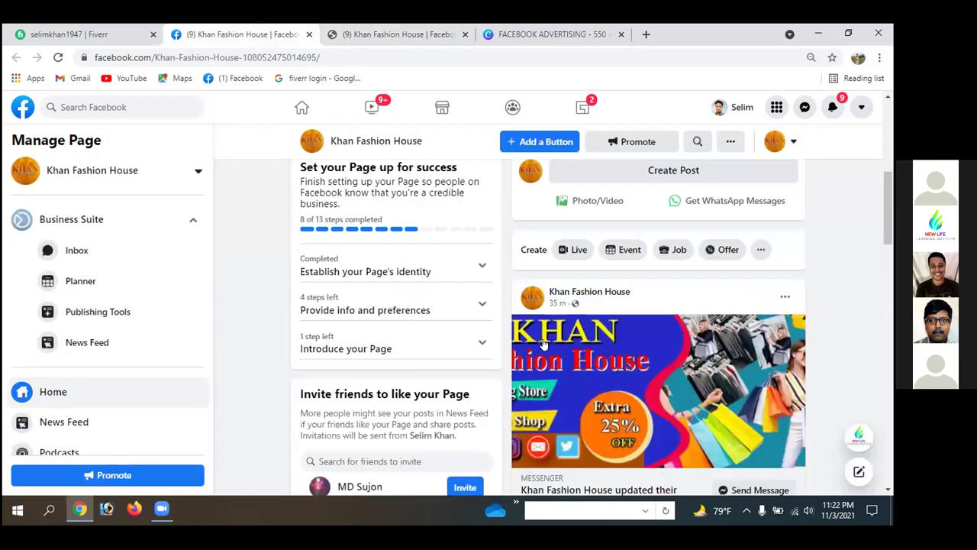
- Scroll through the Khan Fashion House Page down to its empty Groups section
{"action": "scroll", "coordinate": [544, 344], "scroll_direction": "up", "scroll_amount": 2}
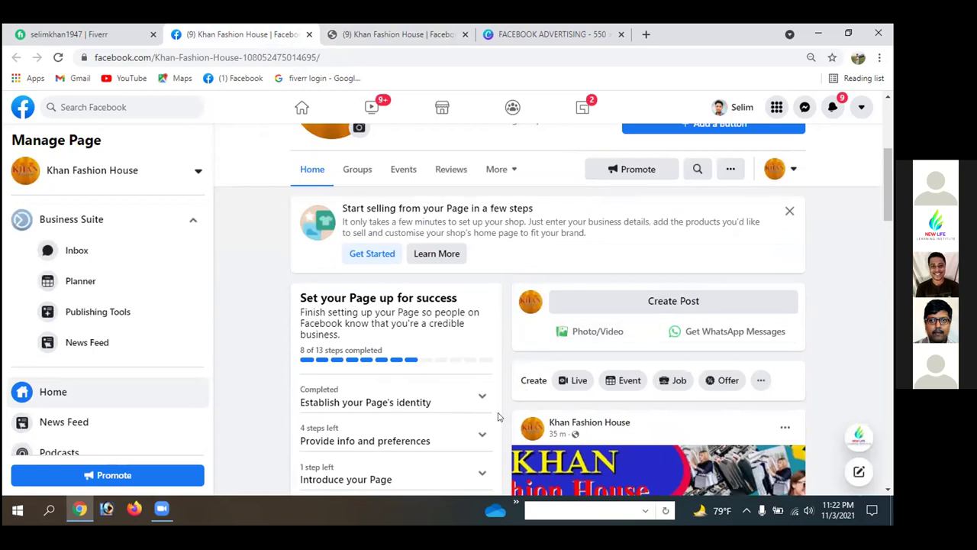
{"action": "scroll", "coordinate": [507, 425], "scroll_direction": "up", "scroll_amount": 4}
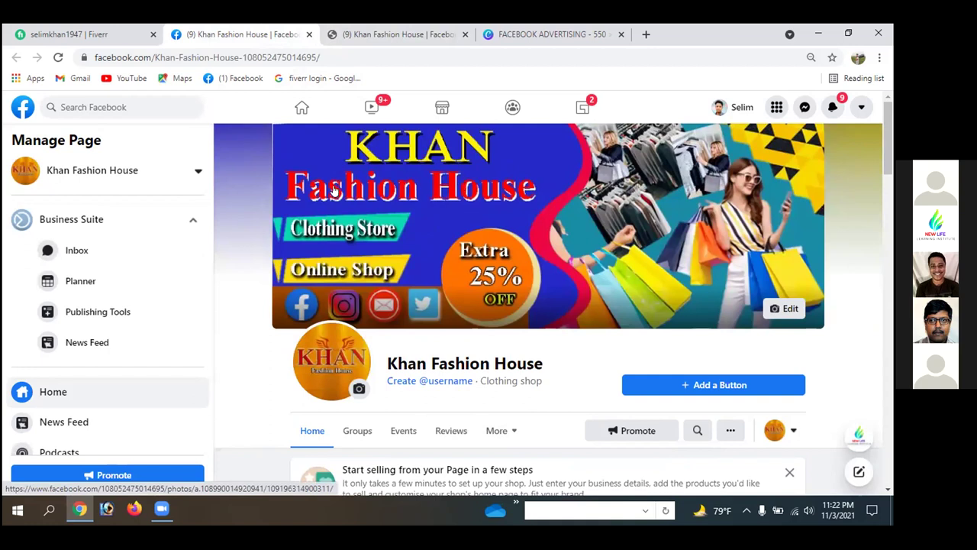
{"action": "scroll", "coordinate": [354, 221], "scroll_direction": "down", "scroll_amount": 3}
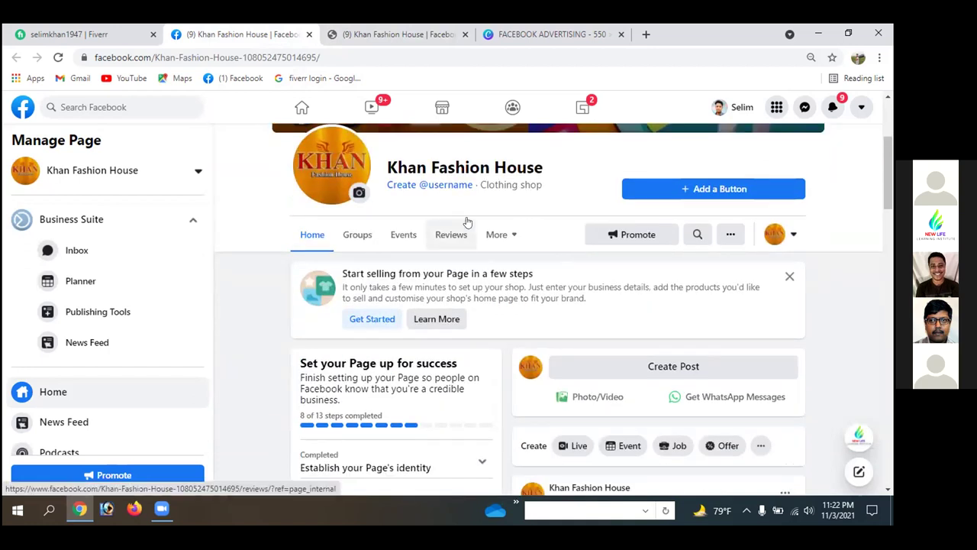
{"action": "scroll", "coordinate": [565, 287], "scroll_direction": "down", "scroll_amount": 3}
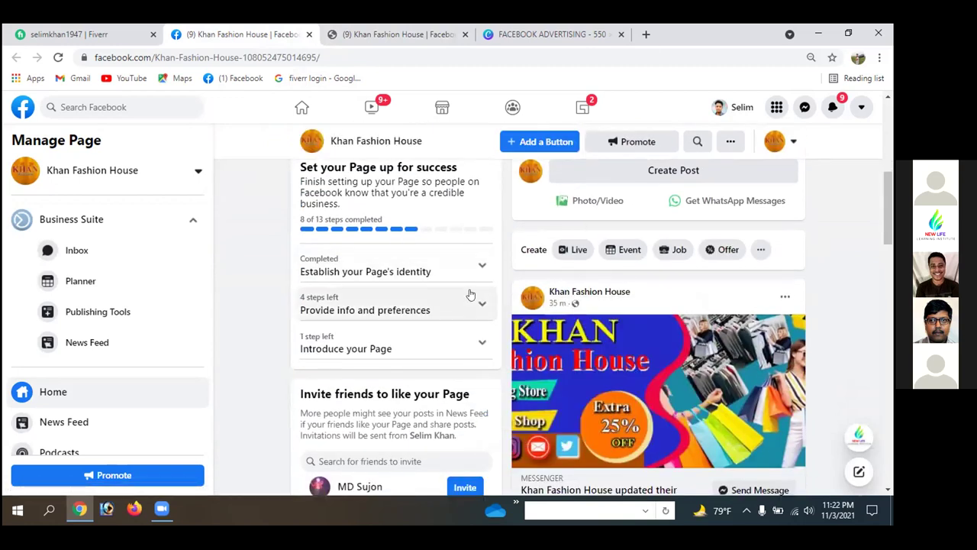
{"action": "mouse_move", "coordinate": [611, 293]}
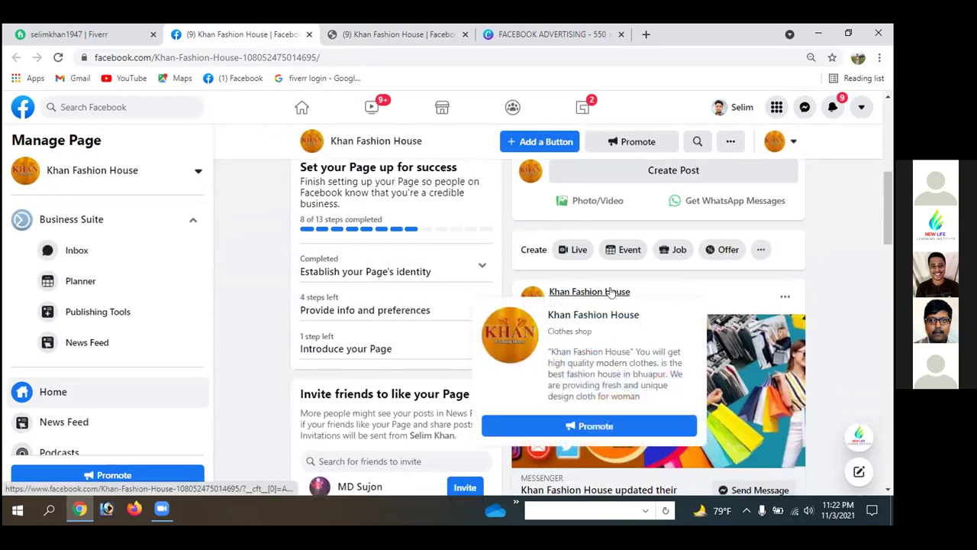
{"action": "scroll", "coordinate": [569, 178], "scroll_direction": "down", "scroll_amount": 3}
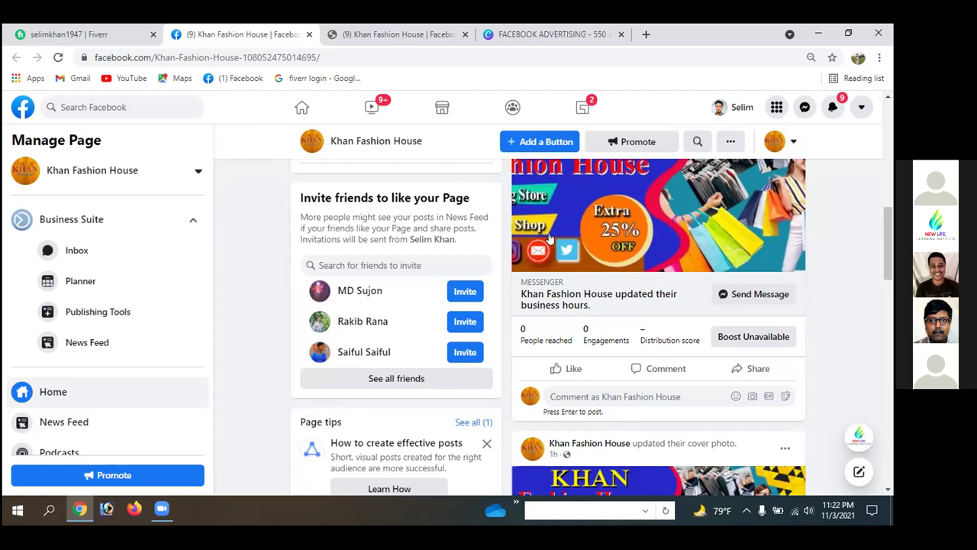
{"action": "scroll", "coordinate": [548, 243], "scroll_direction": "up", "scroll_amount": 10}
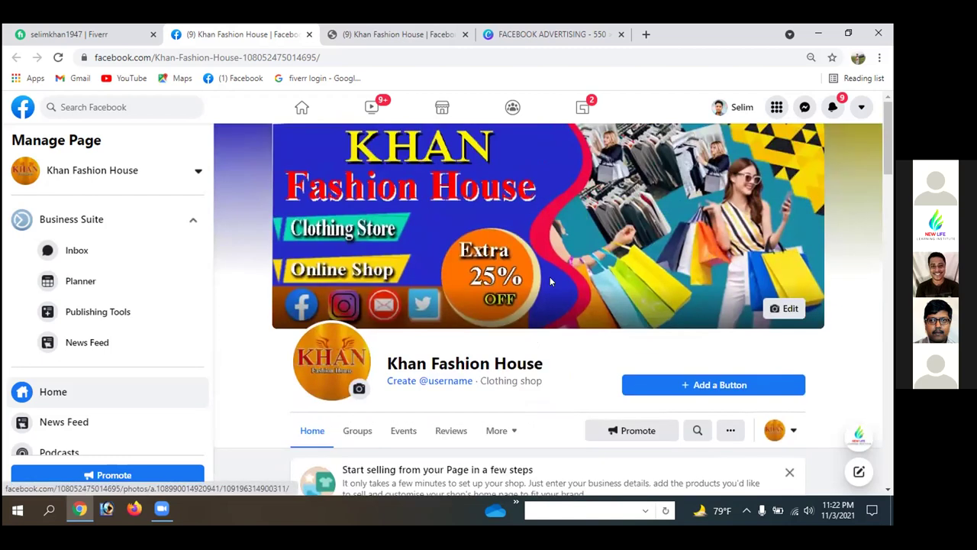
{"action": "scroll", "coordinate": [549, 243], "scroll_direction": "down", "scroll_amount": 3}
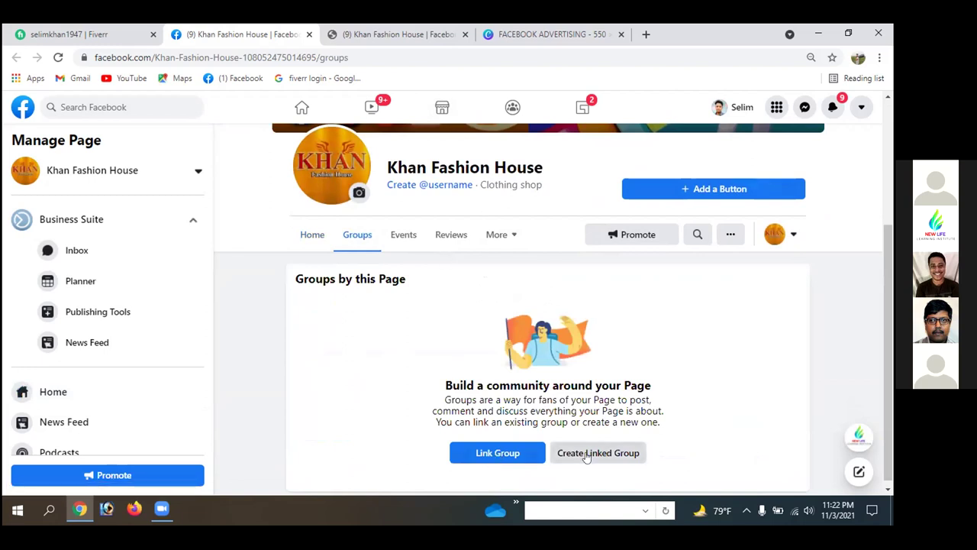
- Link the Khan Fashion House group to the Page
{"action": "scroll", "coordinate": [476, 397], "scroll_direction": "down", "scroll_amount": 1}
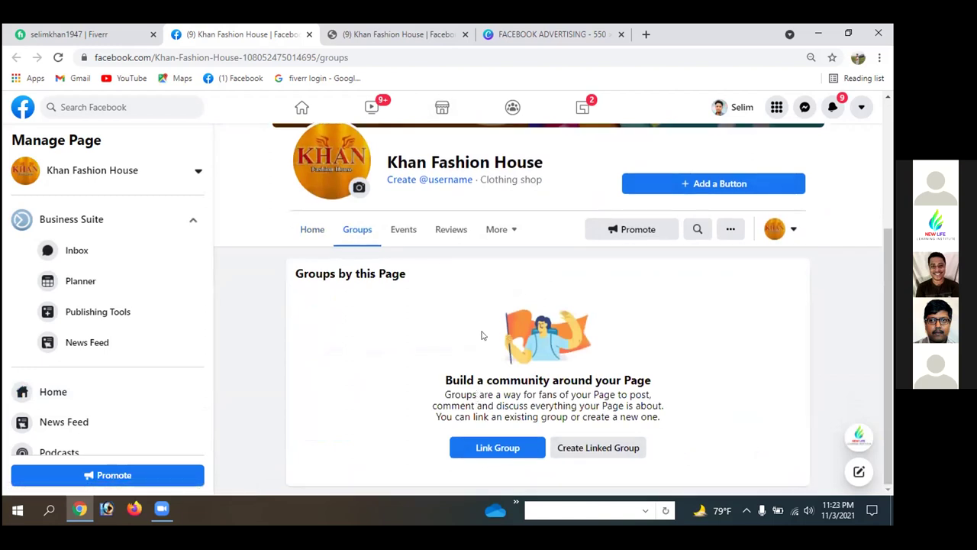
{"action": "left_click", "coordinate": [489, 450]}
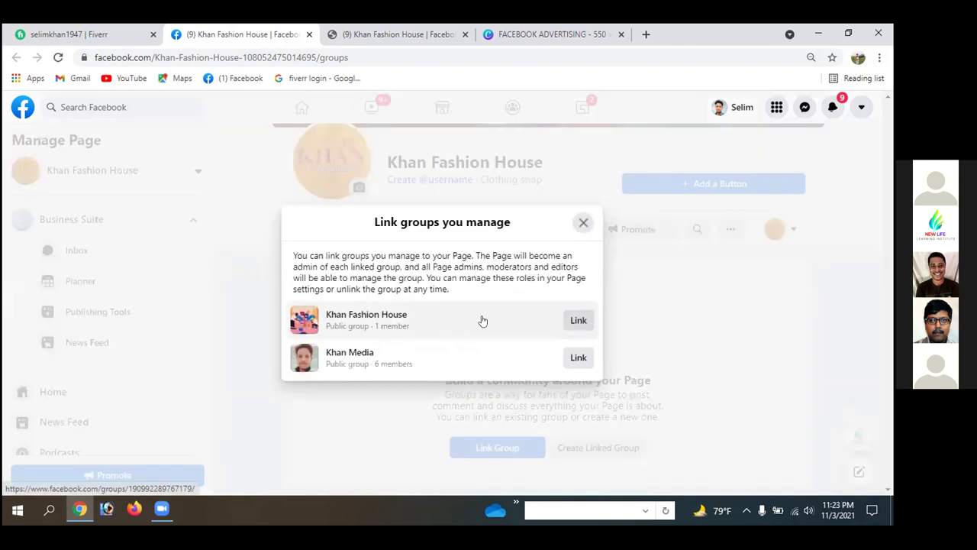
{"action": "left_click", "coordinate": [578, 321]}
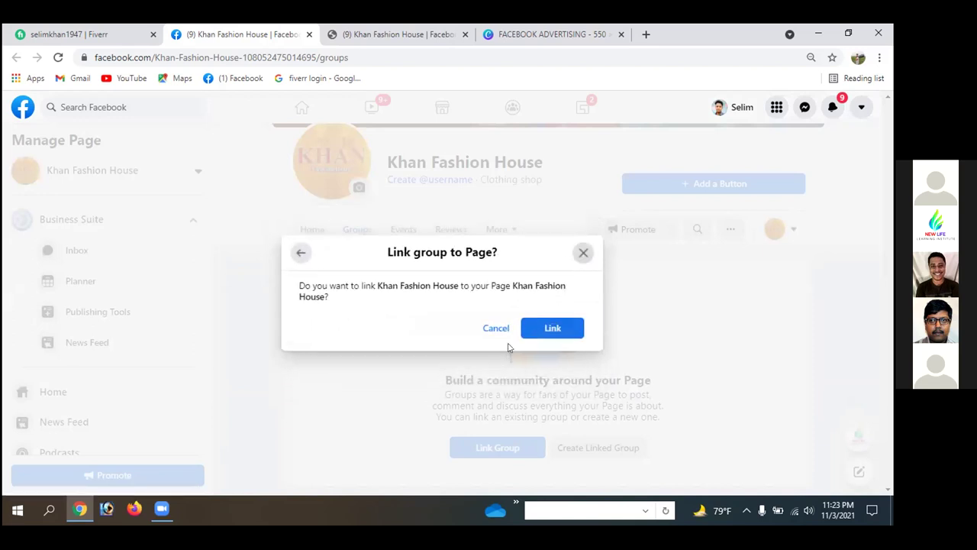
{"action": "left_click", "coordinate": [551, 328]}
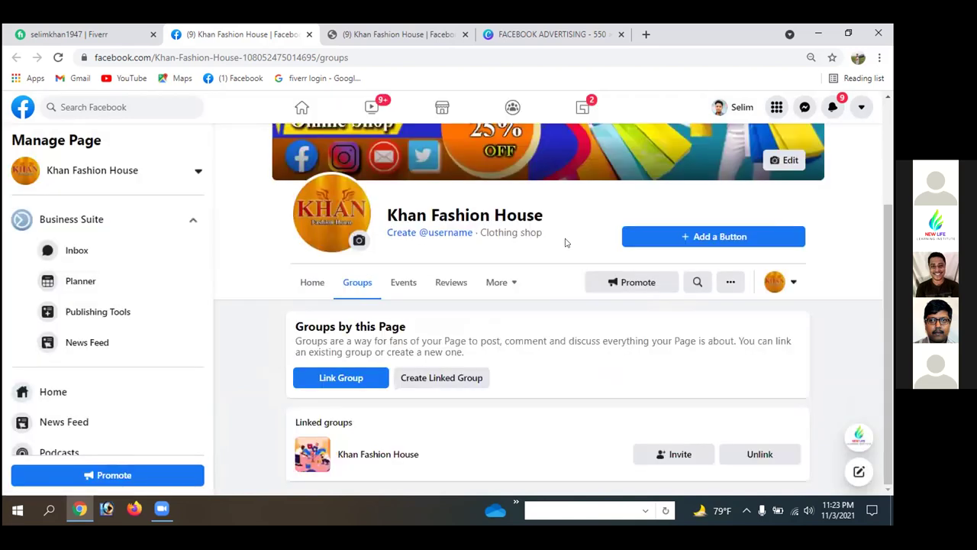
- Link the Khan Media group to the Page and refresh the linked groups list
{"action": "left_click", "coordinate": [330, 379]}
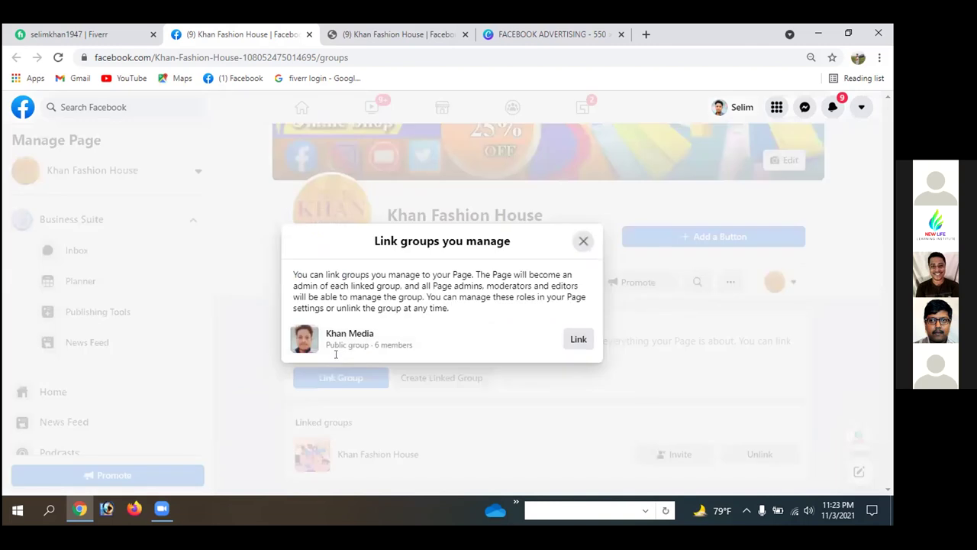
{"action": "left_click", "coordinate": [578, 339]}
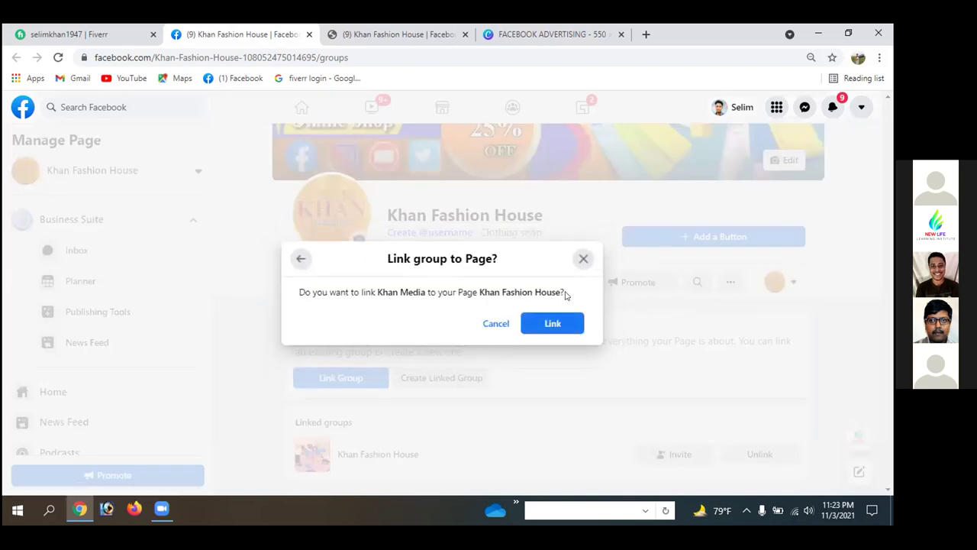
{"action": "left_click", "coordinate": [544, 333]}
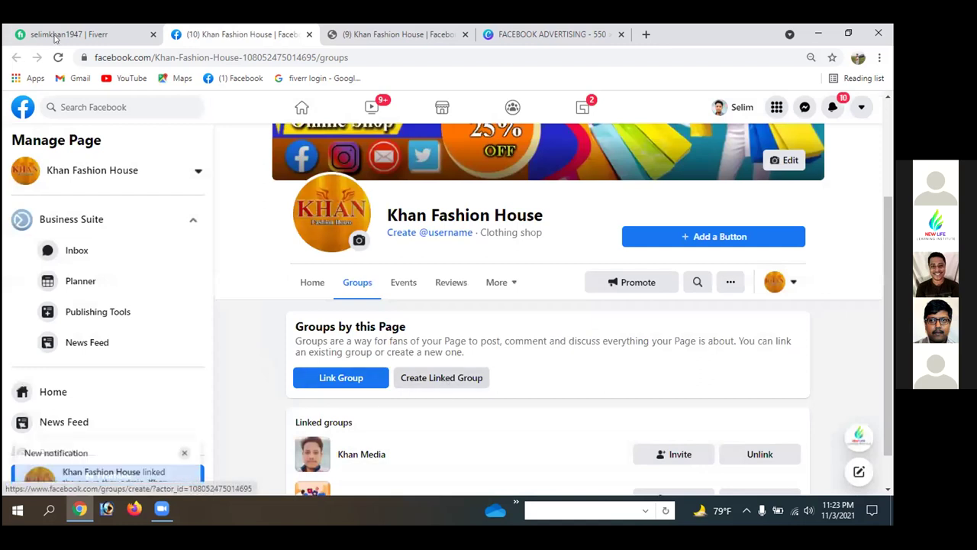
{"action": "left_click", "coordinate": [58, 57]}
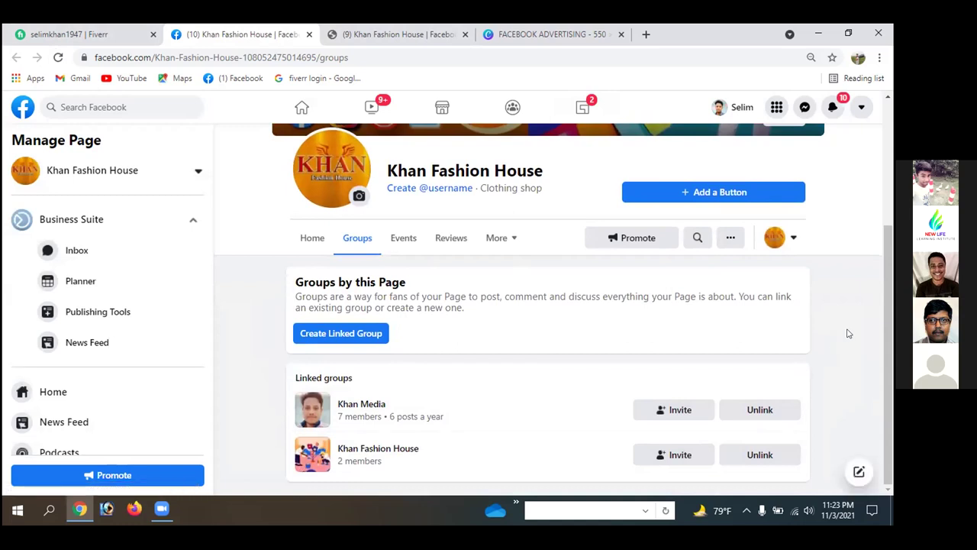
- Reload the Khan Fashion House group to show the Page-link post and dismiss the admin assist card
{"action": "scroll", "coordinate": [848, 331], "scroll_direction": "up", "scroll_amount": 3}
{"action": "left_click", "coordinate": [399, 36]}
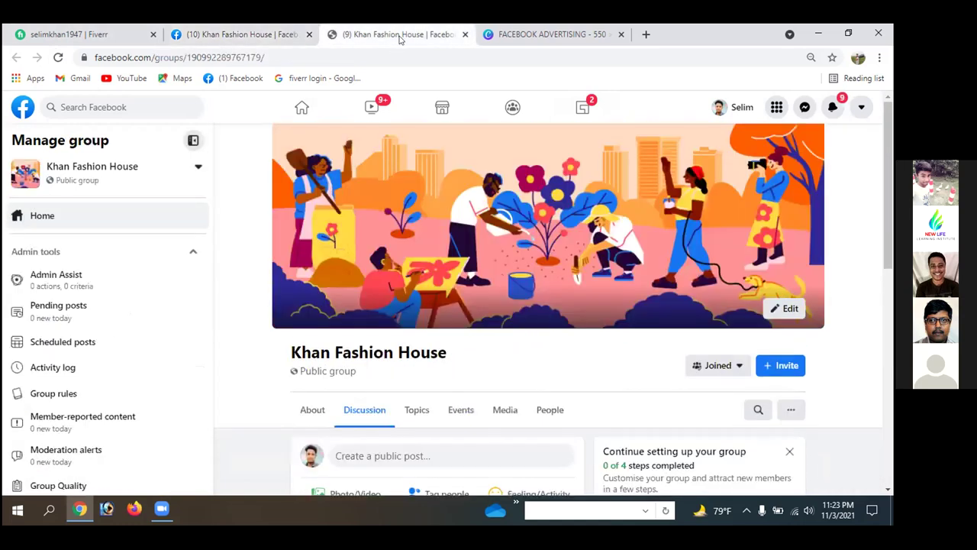
{"action": "left_click", "coordinate": [236, 33]}
{"action": "scroll", "coordinate": [432, 258], "scroll_direction": "down", "scroll_amount": 3}
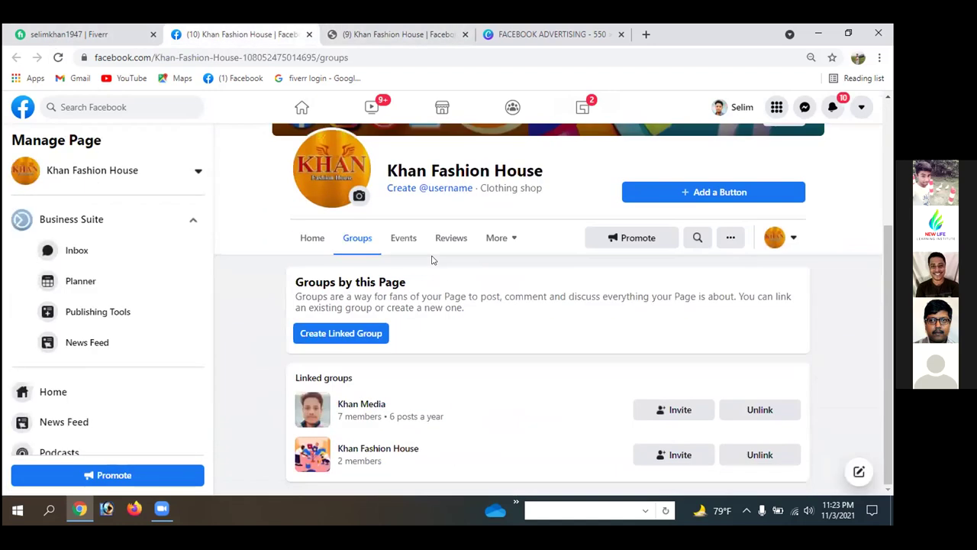
{"action": "left_click", "coordinate": [374, 33]}
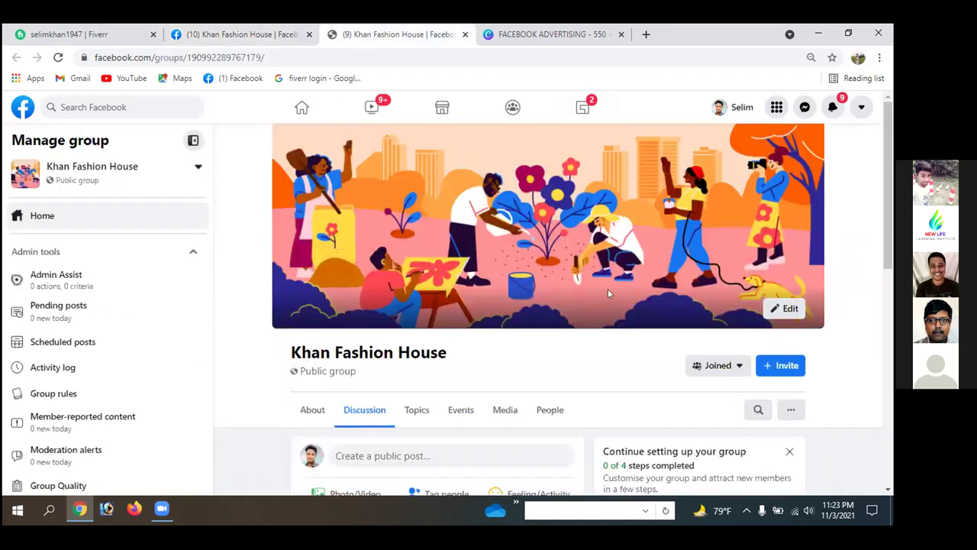
{"action": "scroll", "coordinate": [608, 292], "scroll_direction": "down", "scroll_amount": 6}
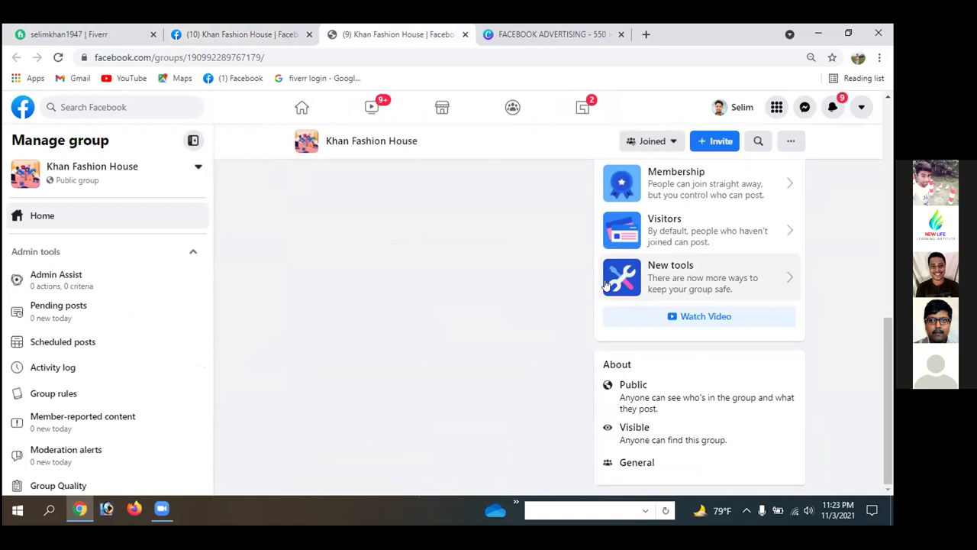
{"action": "scroll", "coordinate": [605, 284], "scroll_direction": "up", "scroll_amount": 5}
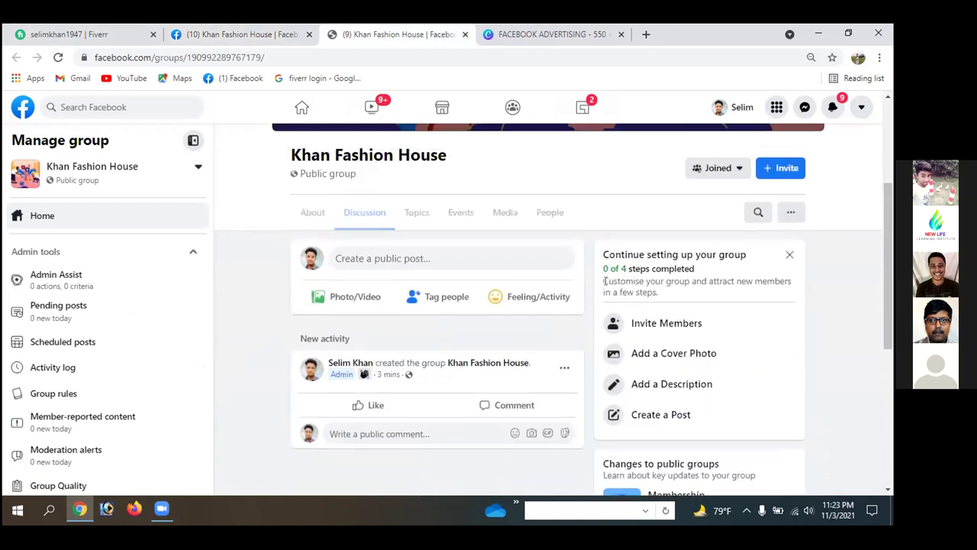
{"action": "scroll", "coordinate": [605, 281], "scroll_direction": "up", "scroll_amount": 3}
{"action": "left_click", "coordinate": [233, 34]}
{"action": "left_click", "coordinate": [334, 30]}
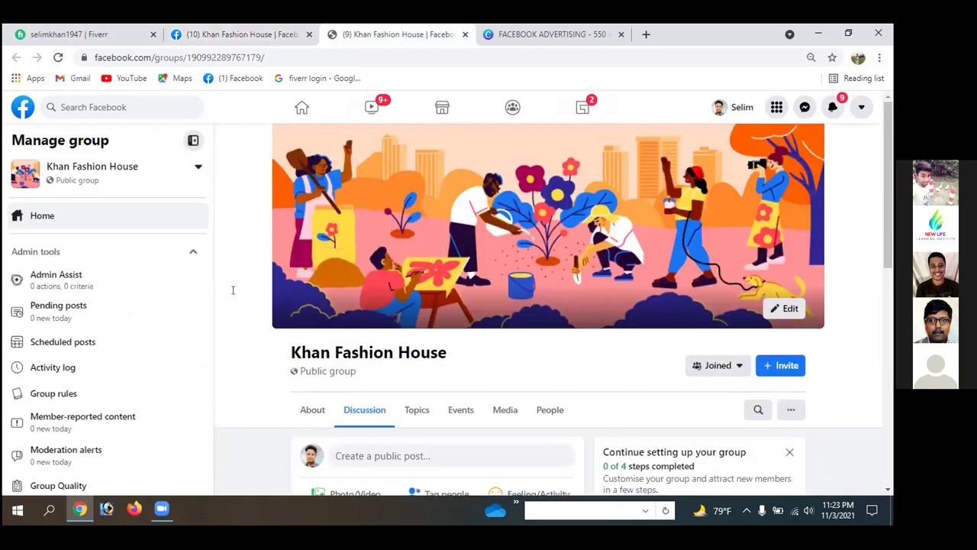
{"action": "key", "text": "F5"}
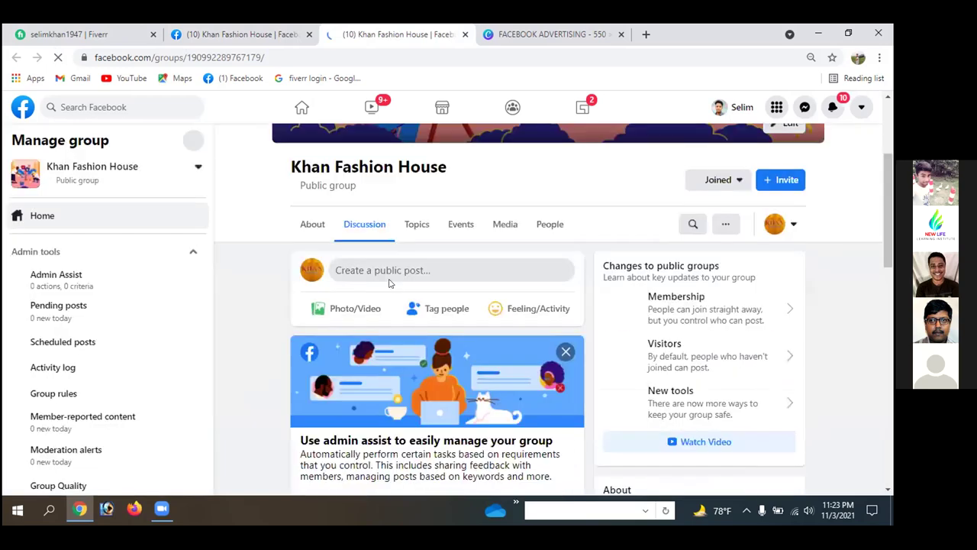
{"action": "scroll", "coordinate": [388, 283], "scroll_direction": "down", "scroll_amount": 3}
{"action": "scroll", "coordinate": [387, 284], "scroll_direction": "down", "scroll_amount": 5}
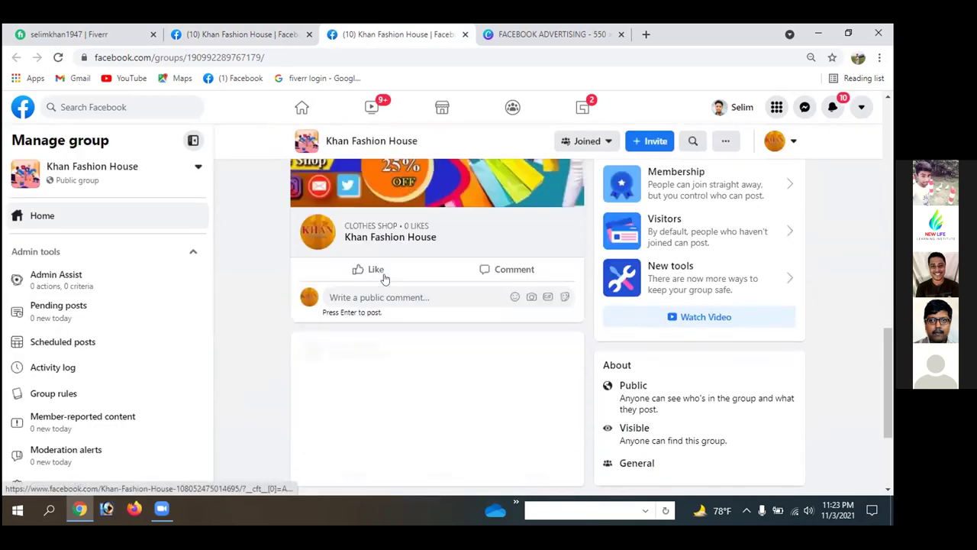
{"action": "scroll", "coordinate": [384, 279], "scroll_direction": "up", "scroll_amount": 5}
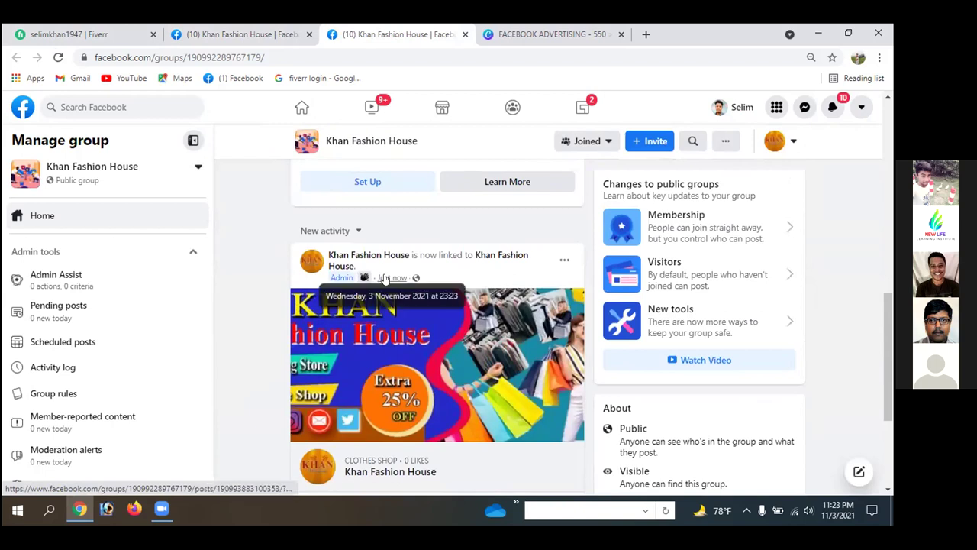
{"action": "scroll", "coordinate": [385, 275], "scroll_direction": "up", "scroll_amount": 3}
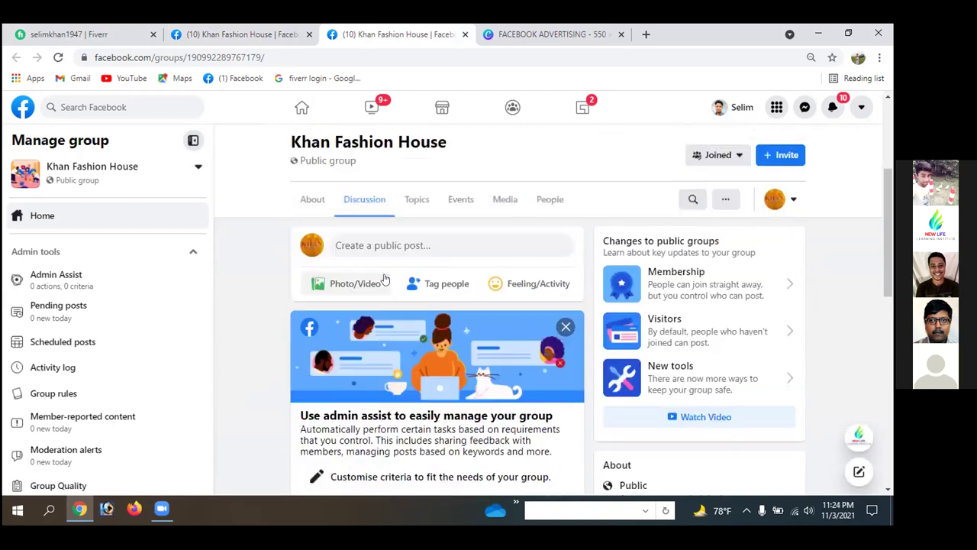
{"action": "left_click", "coordinate": [565, 326]}
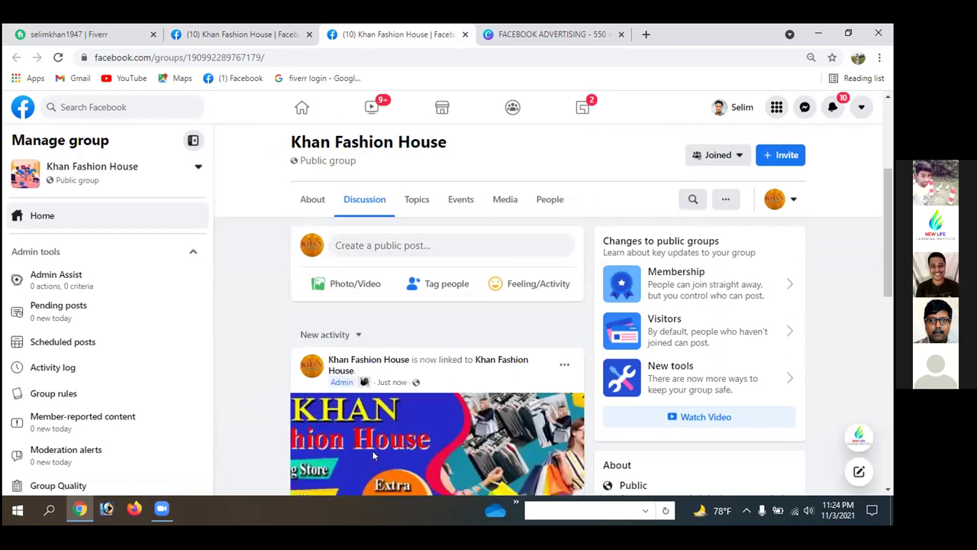
- Review the Page's linked groups list and scroll through the Page's home feed
{"action": "left_click", "coordinate": [242, 40]}
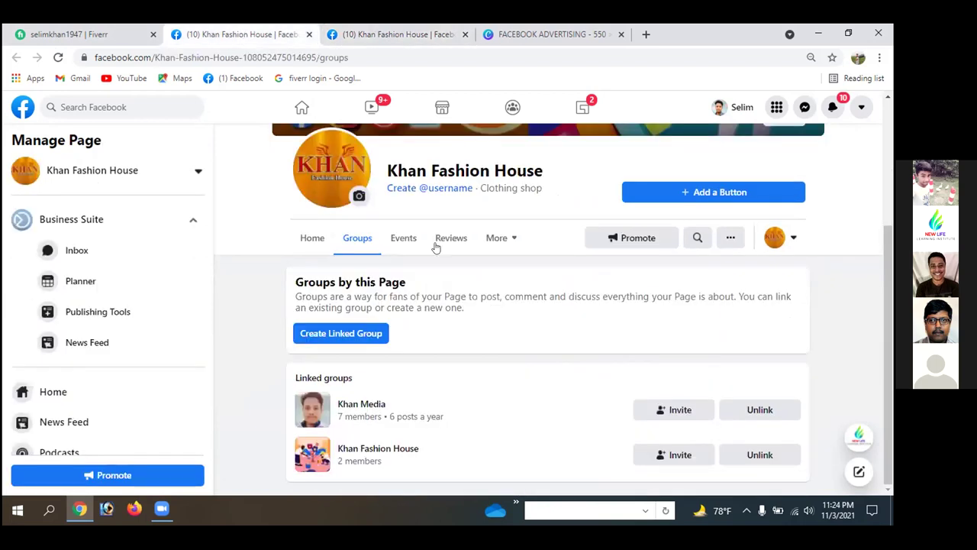
{"action": "scroll", "coordinate": [424, 252], "scroll_direction": "up", "scroll_amount": 2}
{"action": "scroll", "coordinate": [428, 262], "scroll_direction": "up", "scroll_amount": 1}
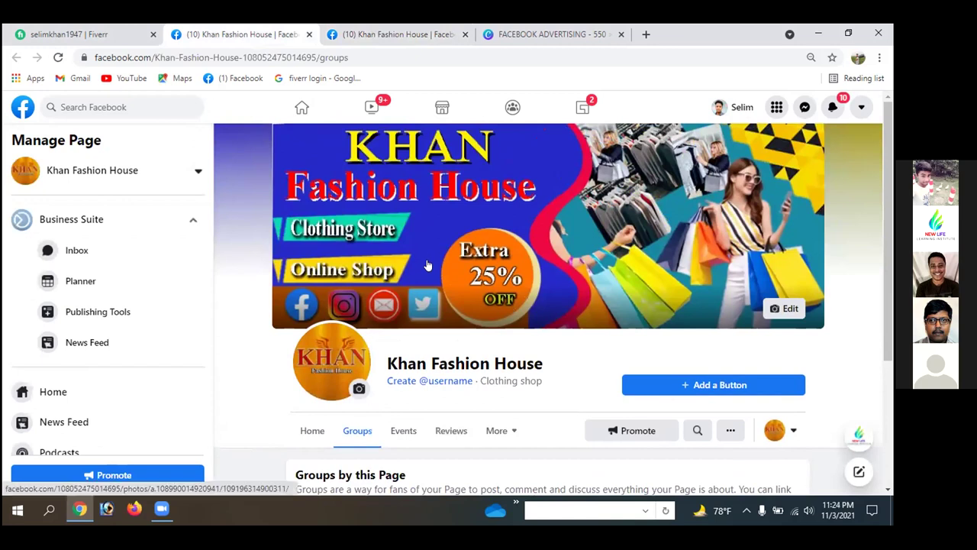
{"action": "left_click", "coordinate": [403, 33]}
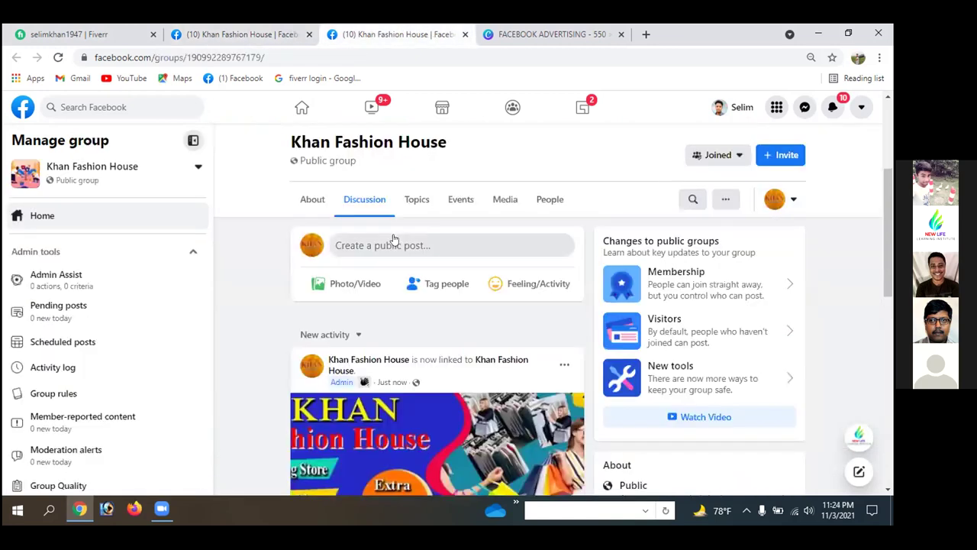
{"action": "scroll", "coordinate": [393, 242], "scroll_direction": "up", "scroll_amount": 2}
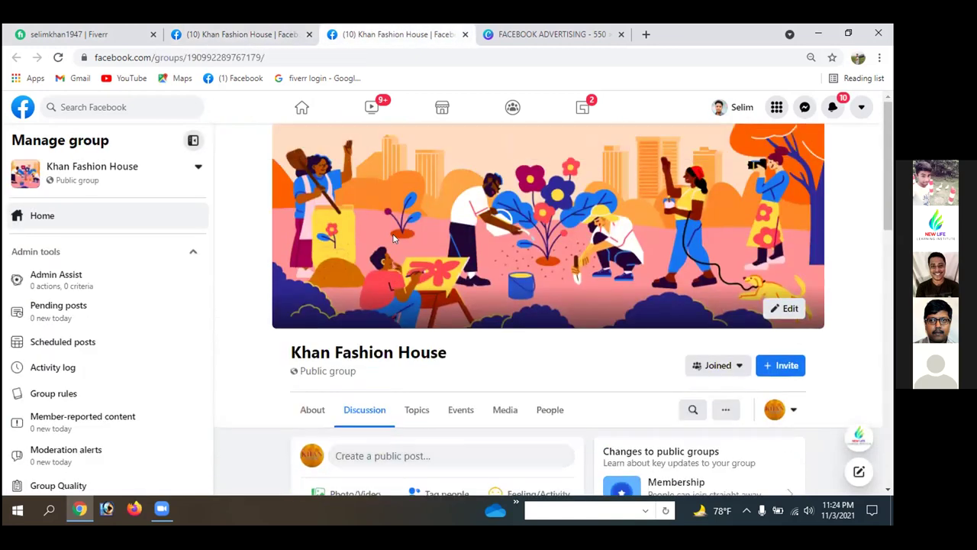
{"action": "scroll", "coordinate": [359, 290], "scroll_direction": "down", "scroll_amount": 7}
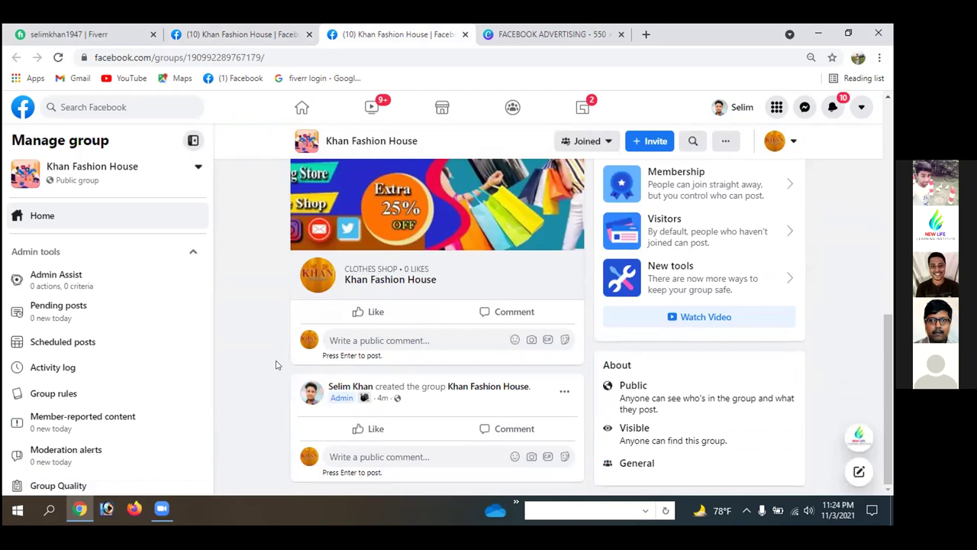
{"action": "scroll", "coordinate": [450, 375], "scroll_direction": "up", "scroll_amount": 3}
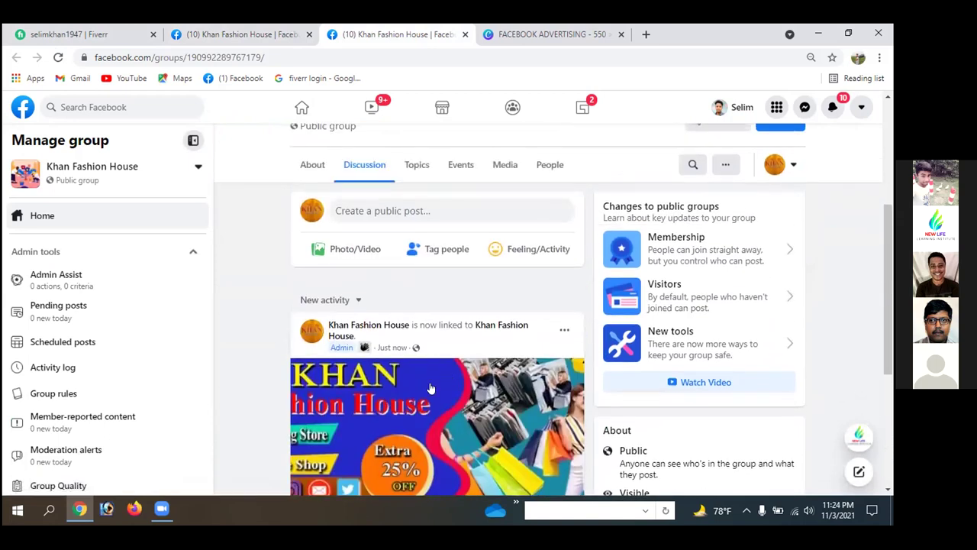
{"action": "scroll", "coordinate": [432, 386], "scroll_direction": "down", "scroll_amount": 2}
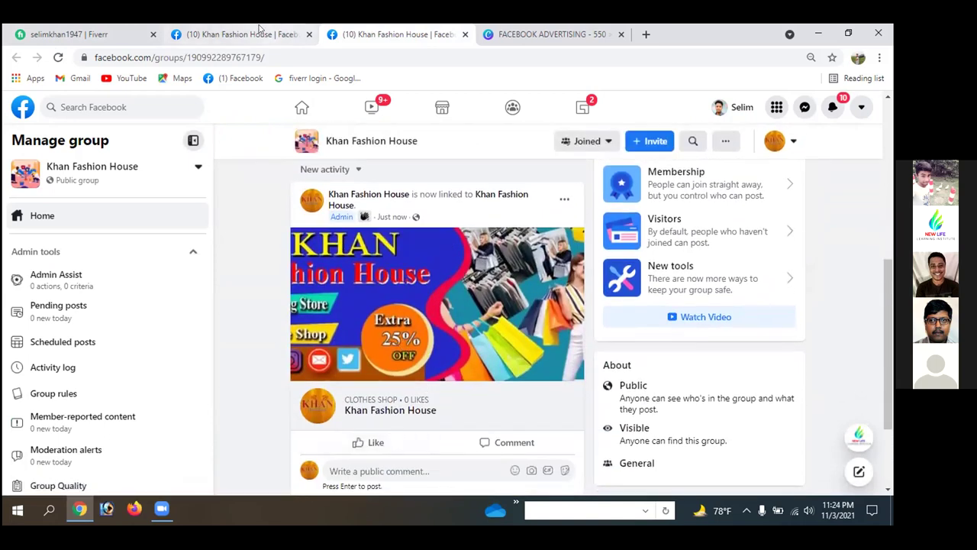
{"action": "left_click", "coordinate": [245, 35]}
{"action": "scroll", "coordinate": [416, 295], "scroll_direction": "down", "scroll_amount": 3}
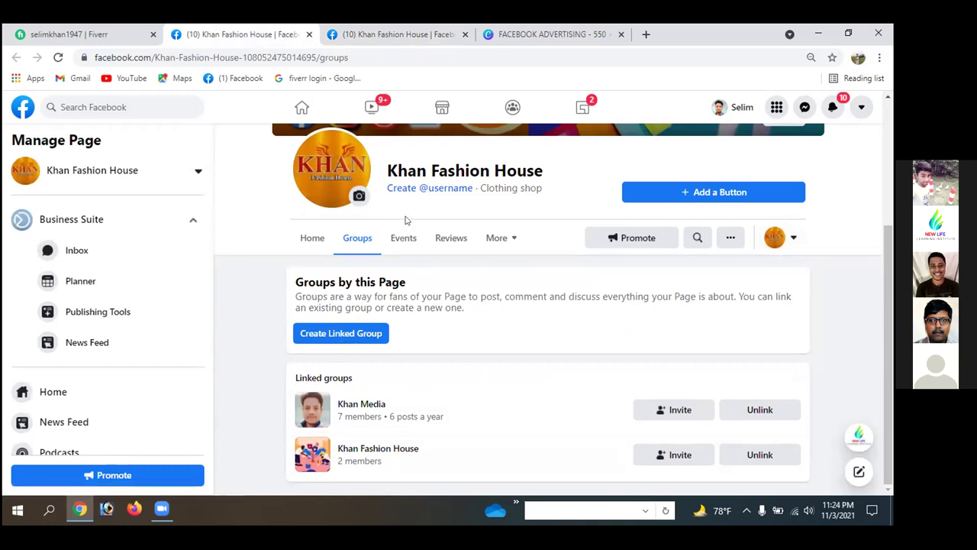
{"action": "left_click", "coordinate": [303, 240]}
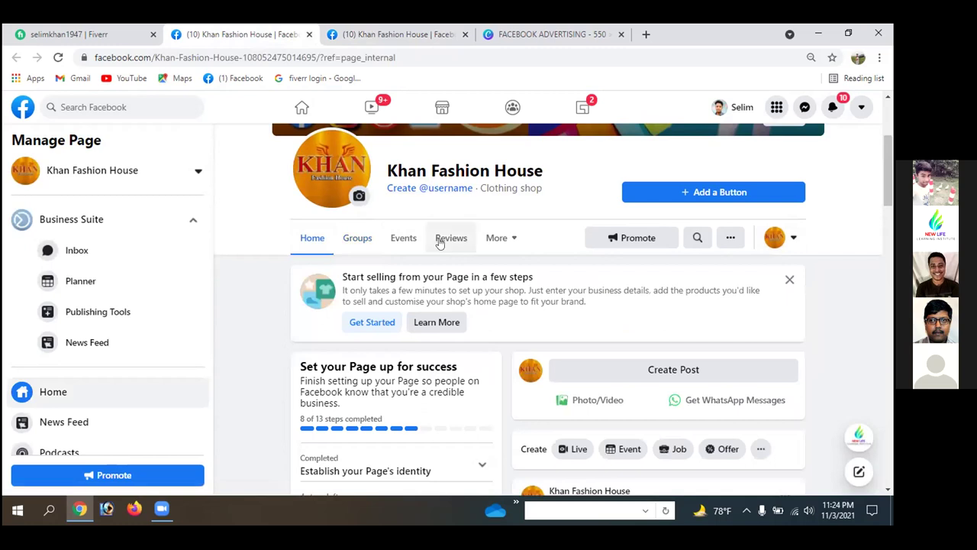
{"action": "scroll", "coordinate": [632, 296], "scroll_direction": "down", "scroll_amount": 3}
{"action": "scroll", "coordinate": [632, 296], "scroll_direction": "down", "scroll_amount": 3}
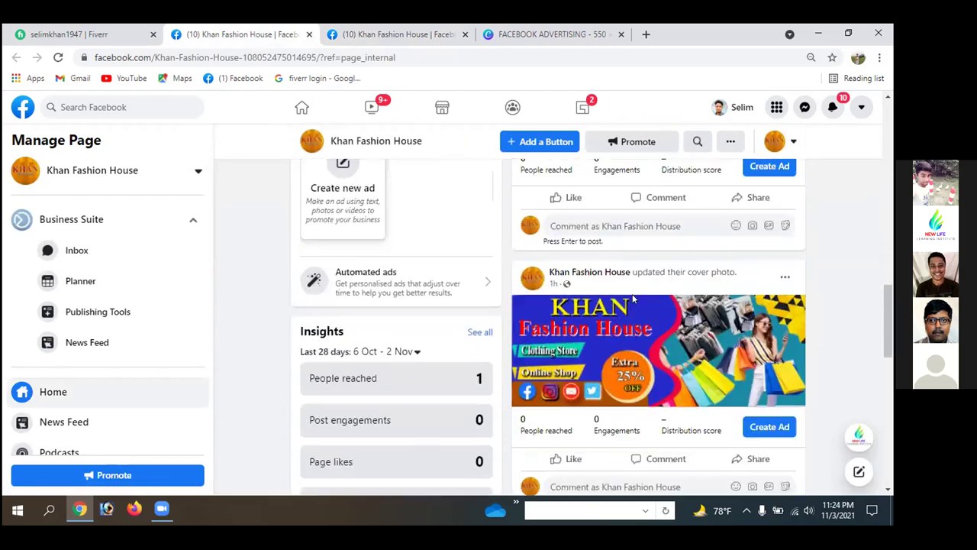
{"action": "scroll", "coordinate": [633, 300], "scroll_direction": "down", "scroll_amount": 6}
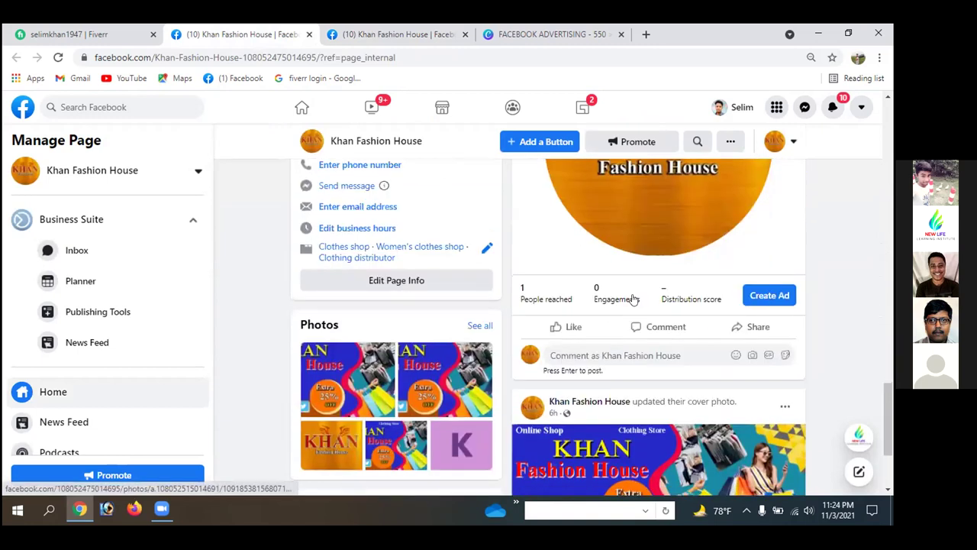
{"action": "scroll", "coordinate": [632, 298], "scroll_direction": "down", "scroll_amount": 2}
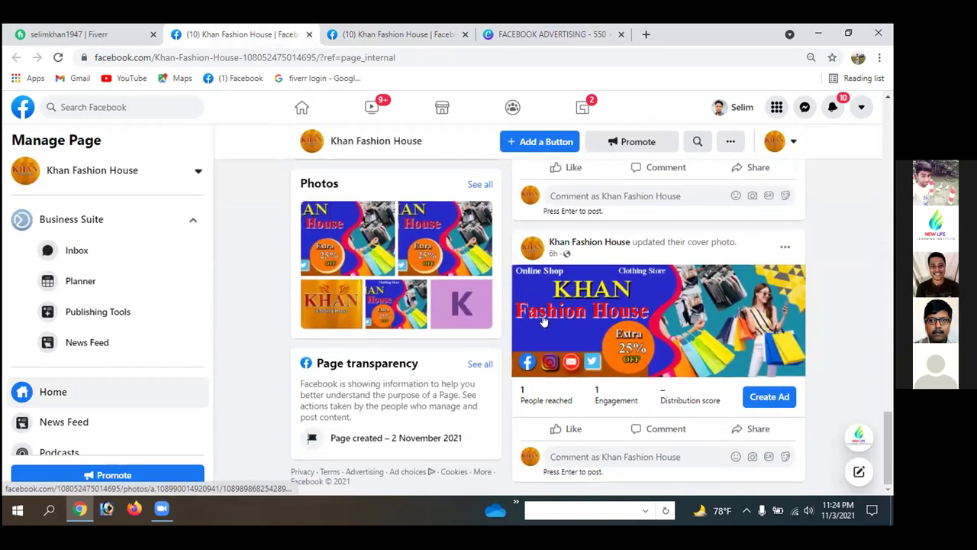
- Return to the Khan Fashion House group and scroll up to its cover image
{"action": "left_click", "coordinate": [384, 32]}
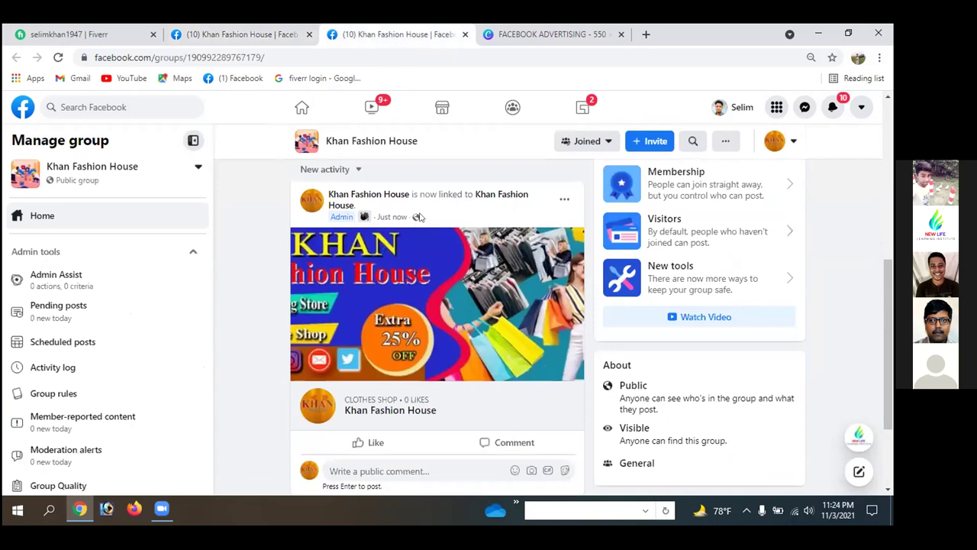
{"action": "left_click", "coordinate": [229, 33]}
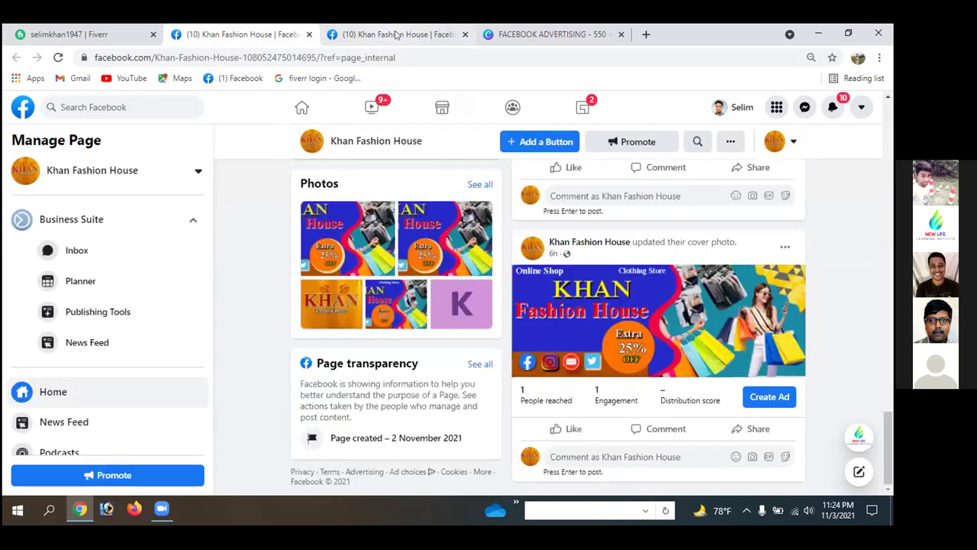
{"action": "left_click", "coordinate": [398, 35]}
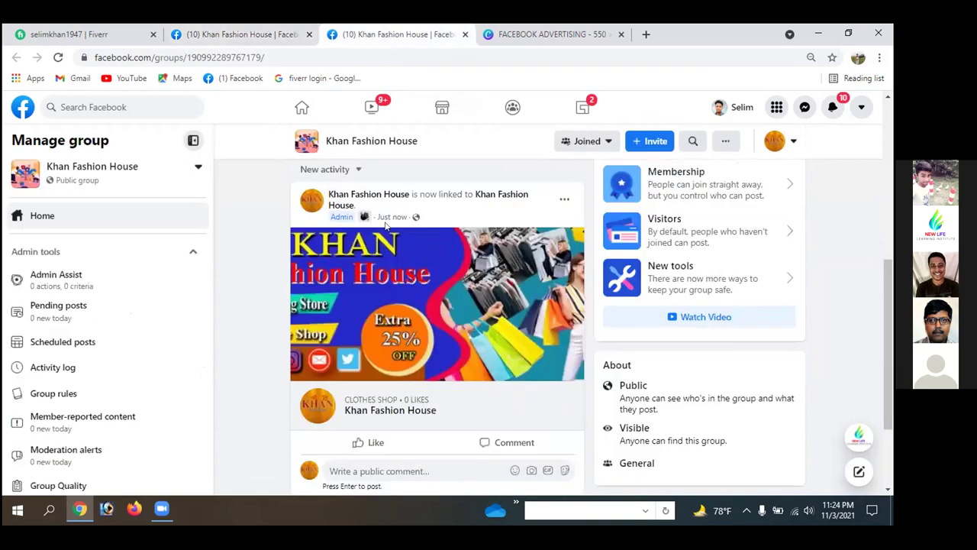
{"action": "scroll", "coordinate": [384, 297], "scroll_direction": "down", "scroll_amount": 2}
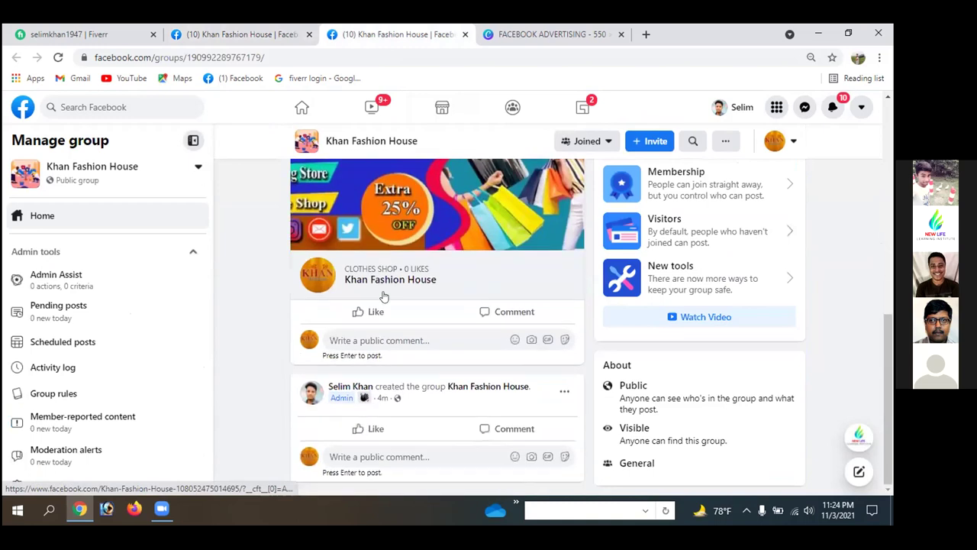
{"action": "left_click", "coordinate": [229, 34]}
{"action": "mouse_move", "coordinate": [583, 243]}
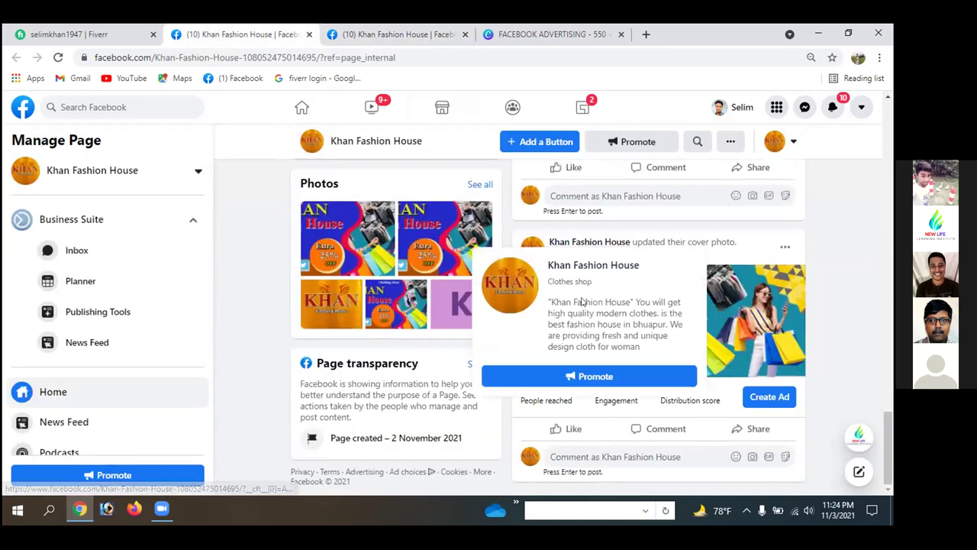
{"action": "scroll", "coordinate": [583, 301], "scroll_direction": "up", "scroll_amount": 6}
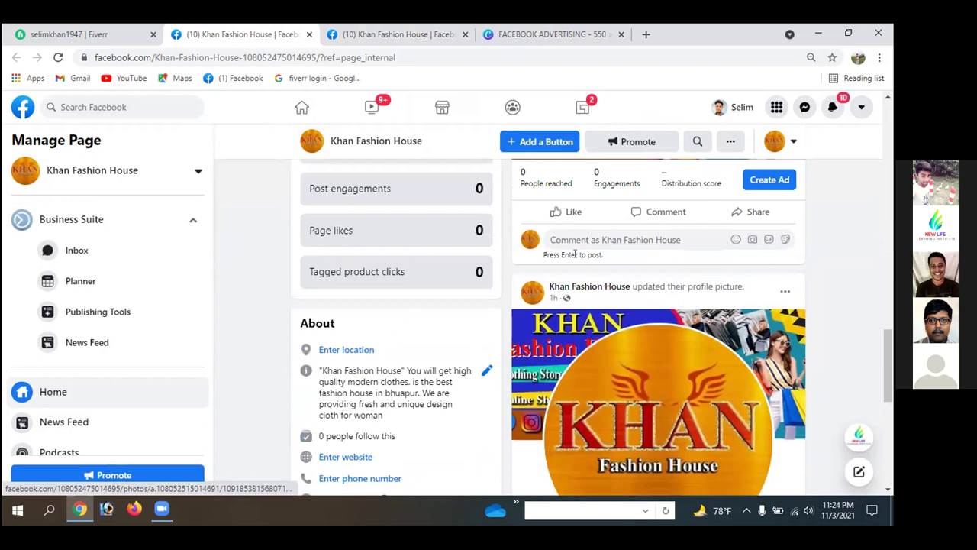
{"action": "scroll", "coordinate": [575, 254], "scroll_direction": "up", "scroll_amount": 5}
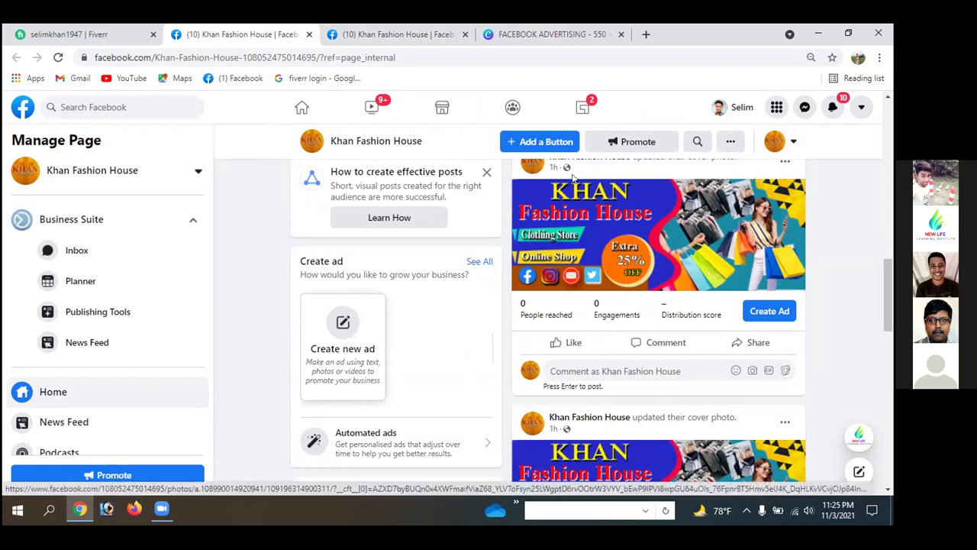
{"action": "left_click", "coordinate": [397, 34]}
{"action": "scroll", "coordinate": [397, 288], "scroll_direction": "up", "scroll_amount": 8}
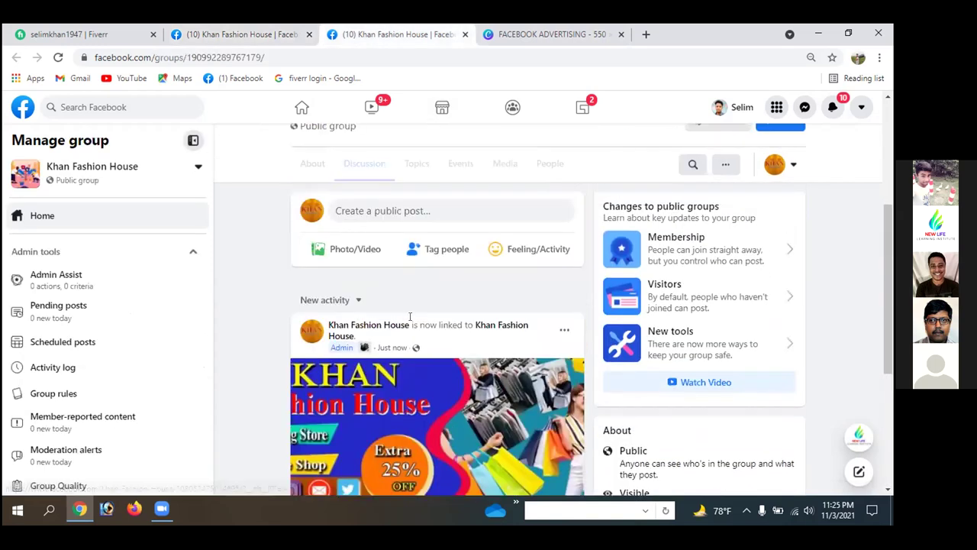
{"action": "scroll", "coordinate": [412, 324], "scroll_direction": "down", "scroll_amount": 8}
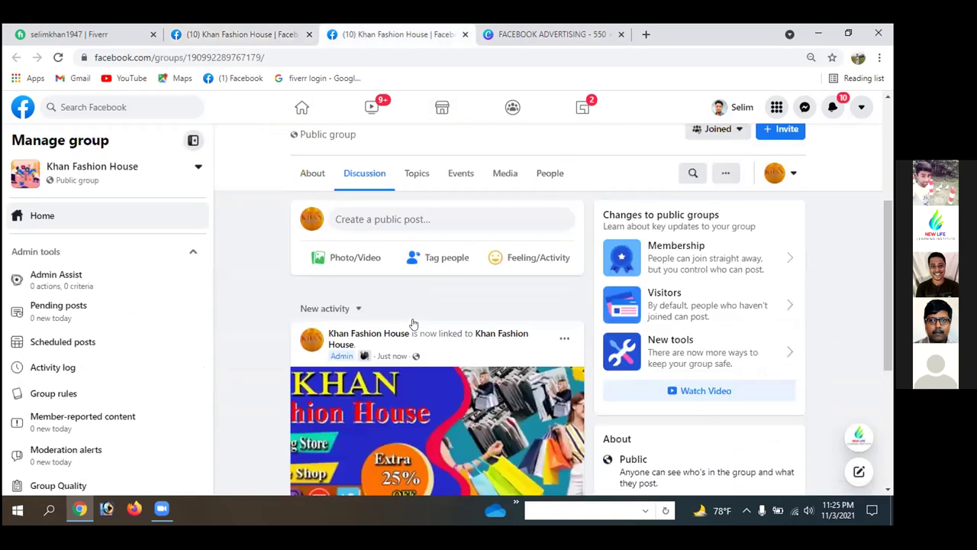
{"action": "scroll", "coordinate": [412, 324], "scroll_direction": "up", "scroll_amount": 5}
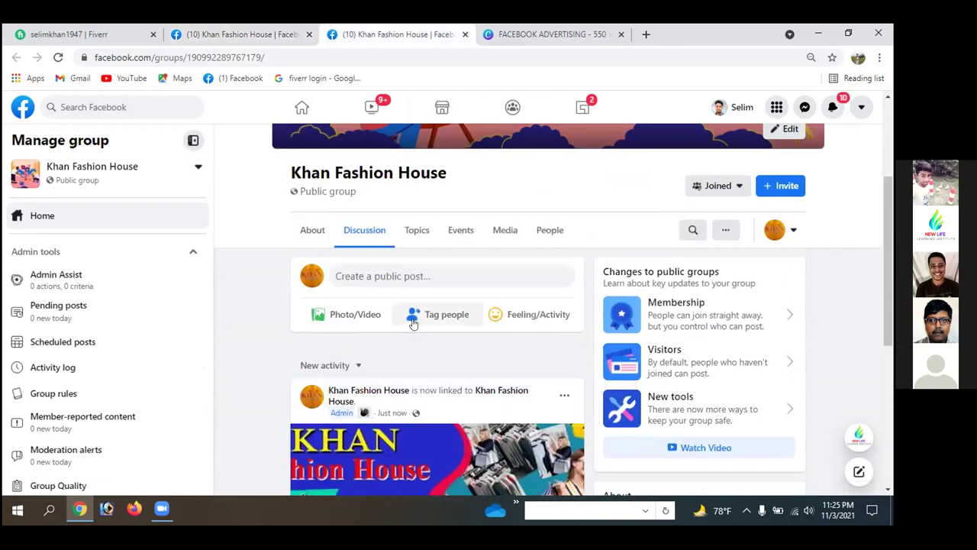
{"action": "scroll", "coordinate": [412, 324], "scroll_direction": "up", "scroll_amount": 3}
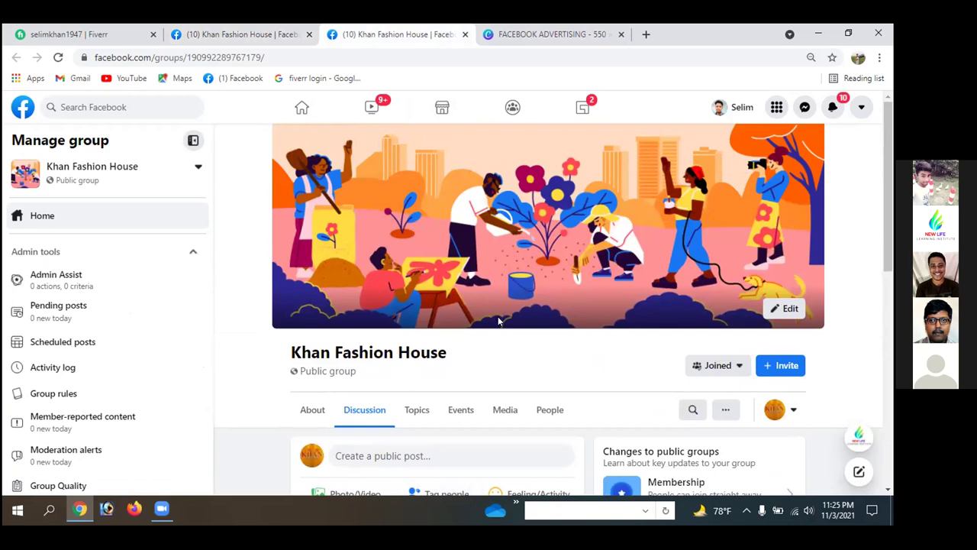
- Close the group tab and check the Page's Events and More sections
{"action": "left_click", "coordinate": [463, 34]}
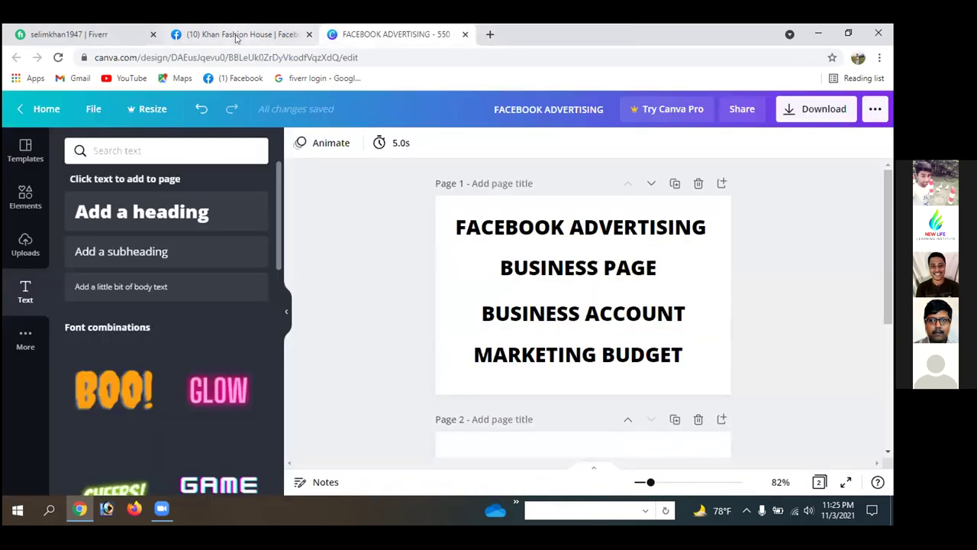
{"action": "left_click", "coordinate": [236, 35]}
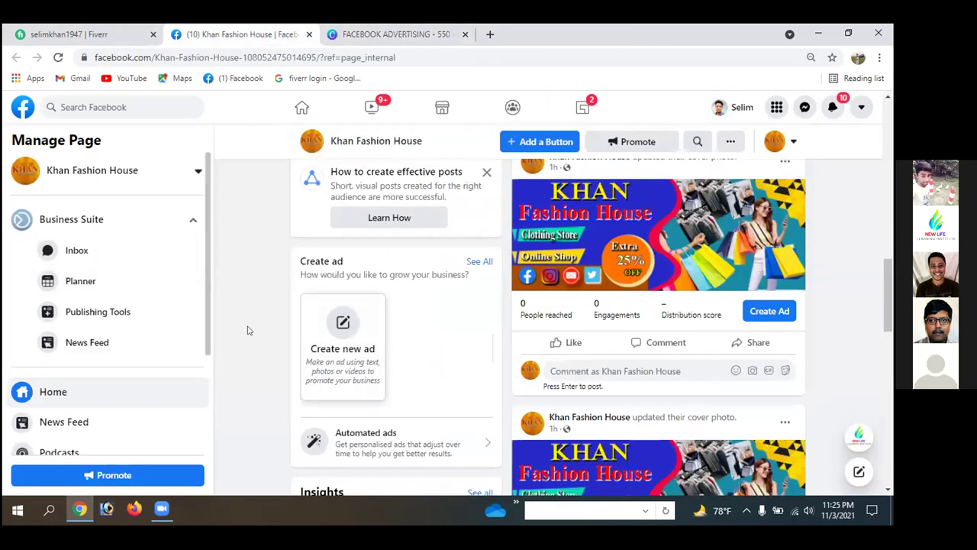
{"action": "scroll", "coordinate": [247, 330], "scroll_direction": "up", "scroll_amount": 6}
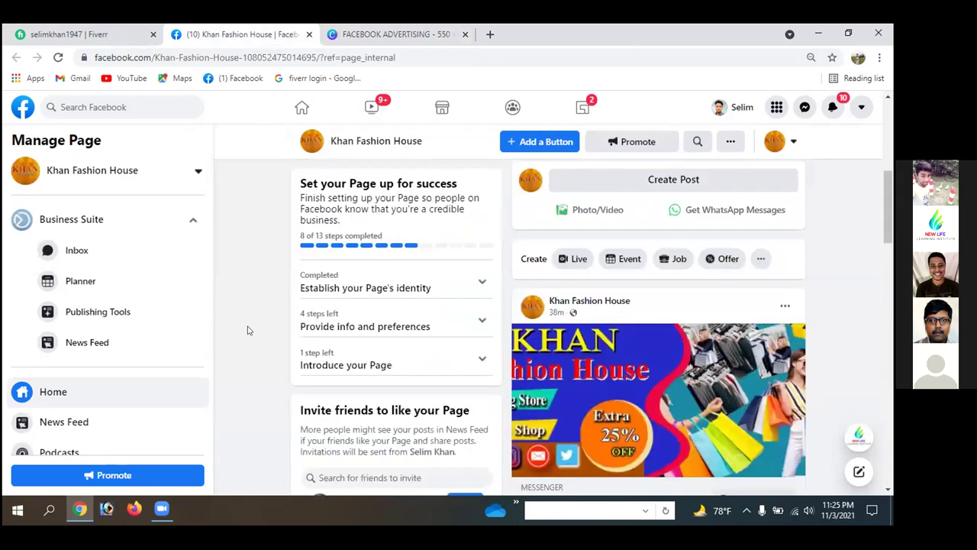
{"action": "scroll", "coordinate": [247, 330], "scroll_direction": "up", "scroll_amount": 5}
{"action": "scroll", "coordinate": [248, 330], "scroll_direction": "down", "scroll_amount": 2}
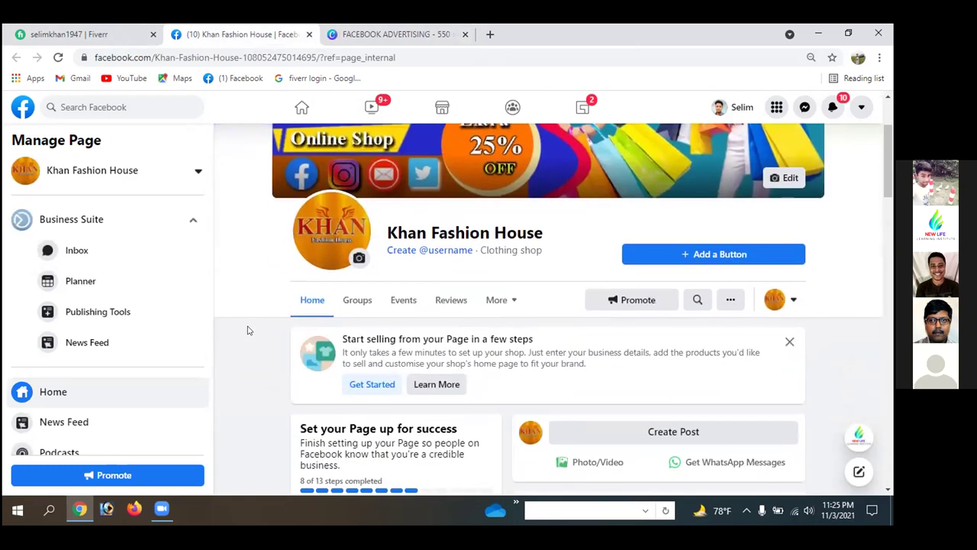
{"action": "left_click", "coordinate": [398, 302]}
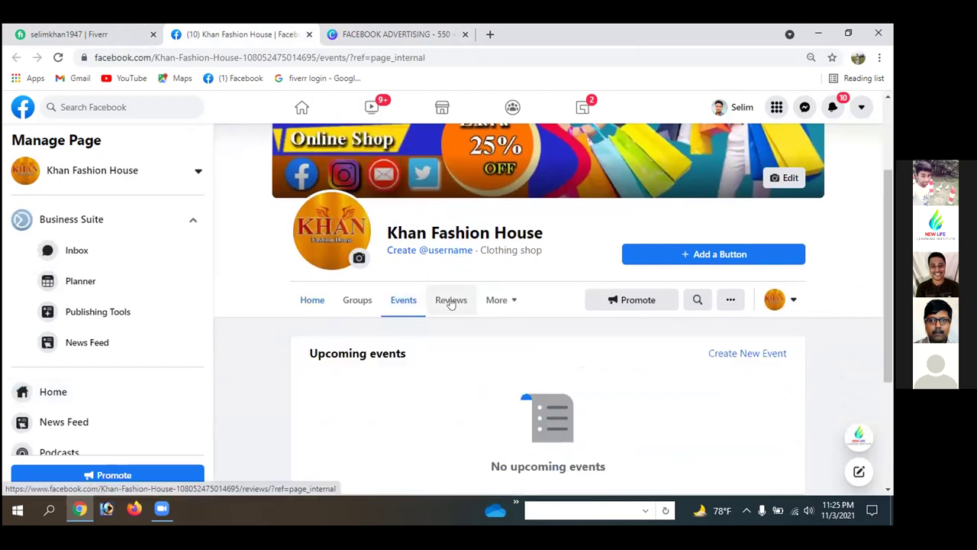
{"action": "left_click", "coordinate": [513, 300]}
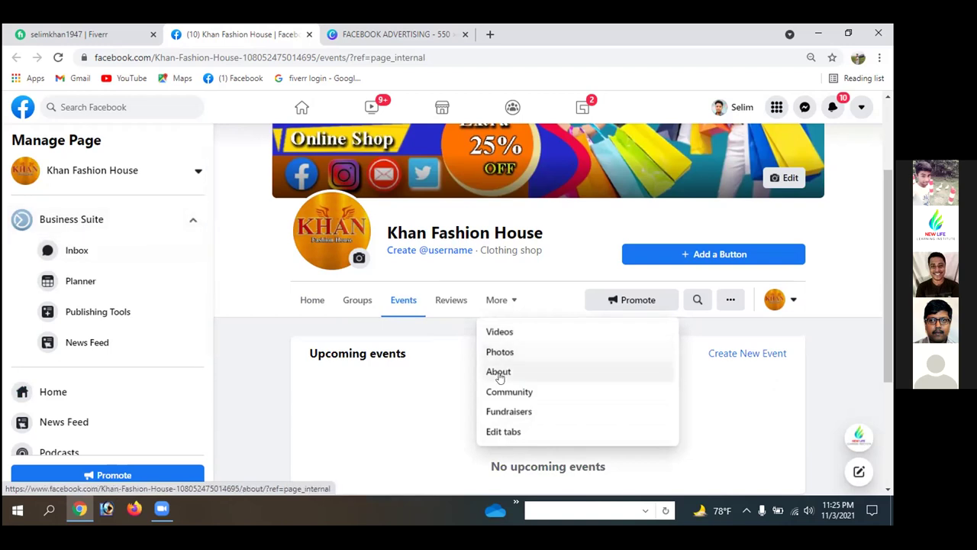
{"action": "left_click", "coordinate": [260, 349]}
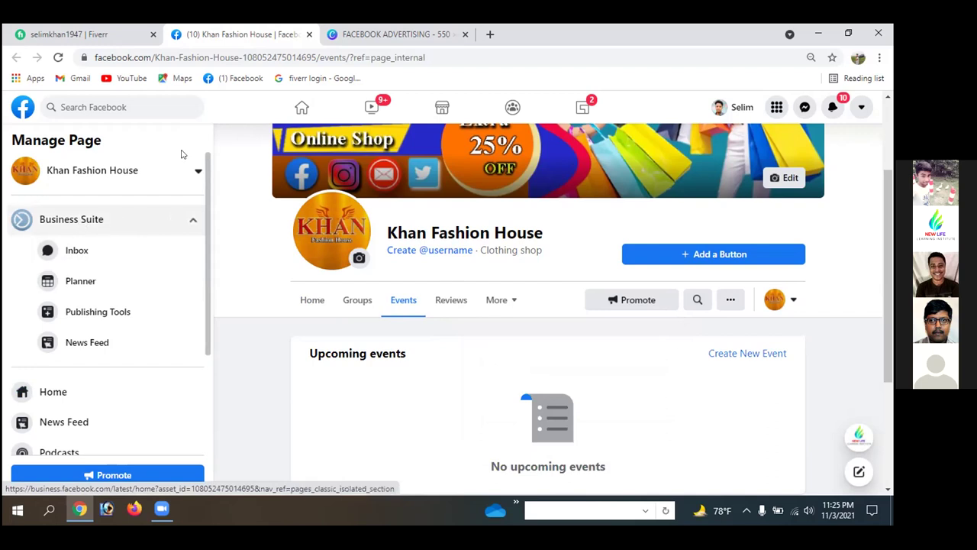
- Open Settings from the Page's Manage Page sidebar
{"action": "scroll", "coordinate": [176, 260], "scroll_direction": "down", "scroll_amount": 1}
{"action": "scroll", "coordinate": [176, 261], "scroll_direction": "down", "scroll_amount": 4}
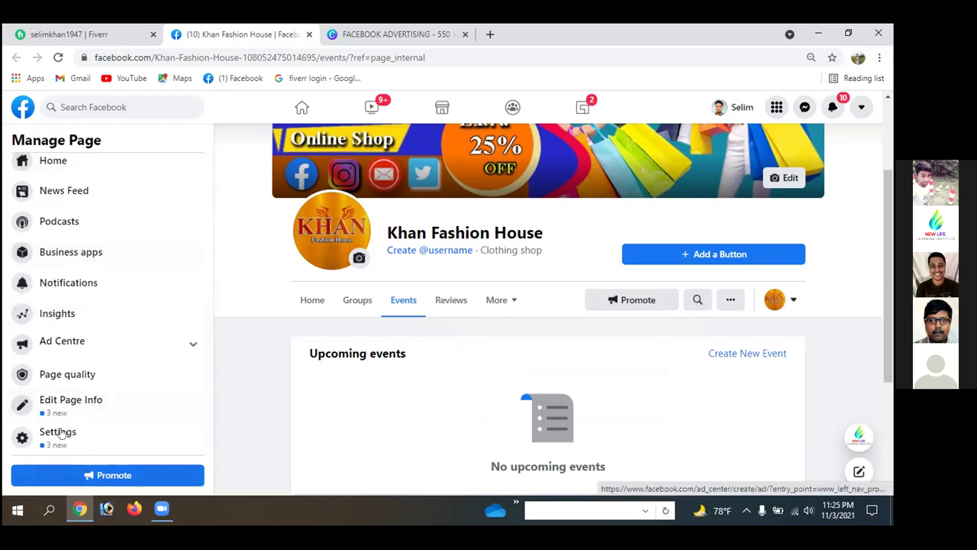
{"action": "left_click", "coordinate": [50, 439]}
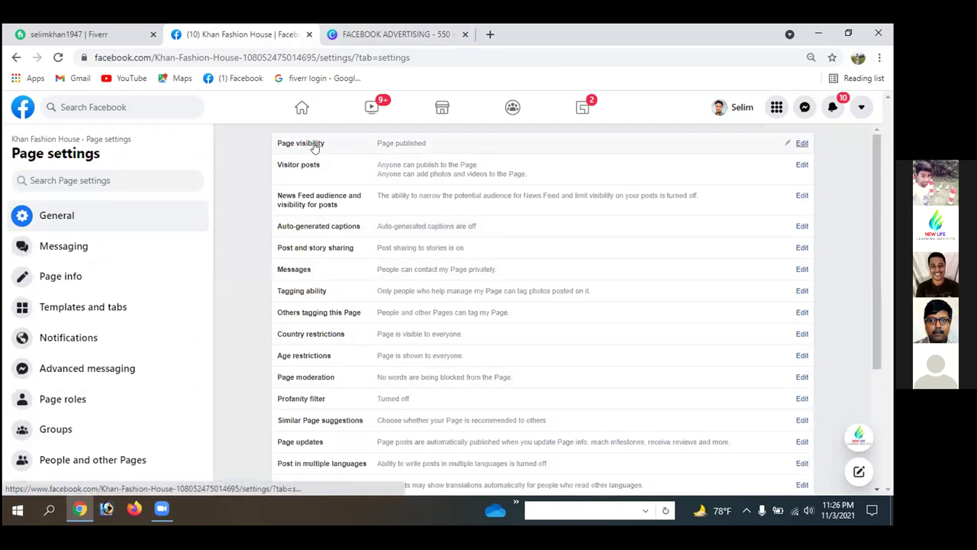
- Keep Page visibility published after trying Unpublished, then edit the Visitor posts setting
{"action": "left_click", "coordinate": [801, 145]}
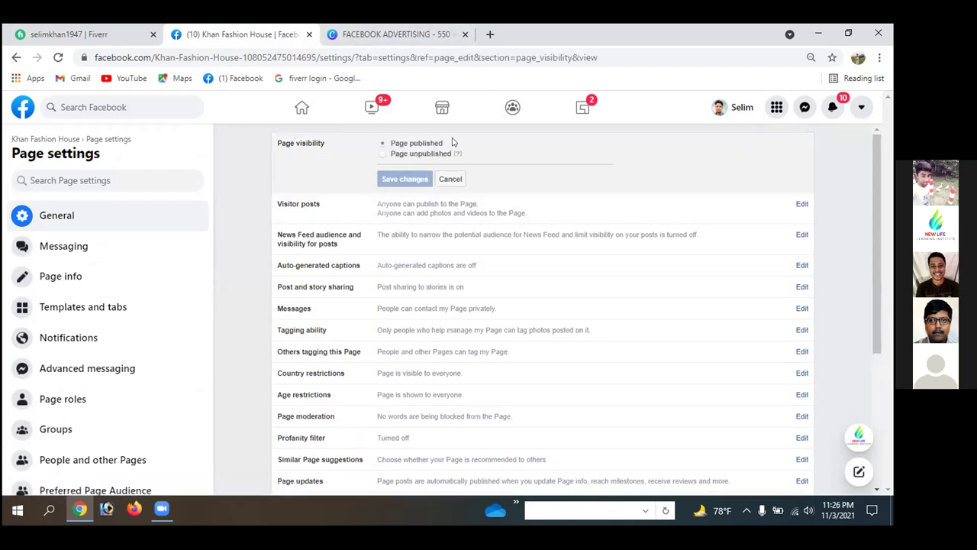
{"action": "left_click", "coordinate": [381, 154]}
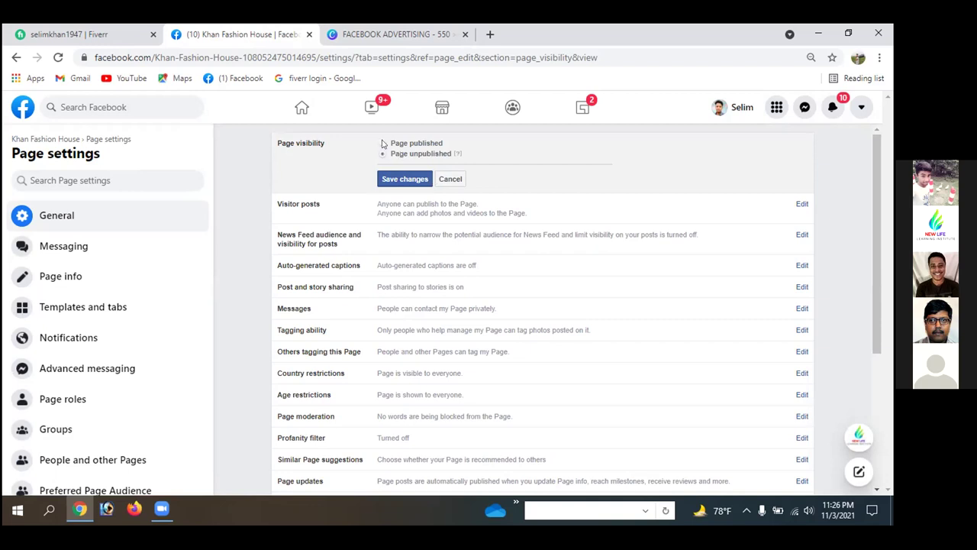
{"action": "left_click", "coordinate": [449, 180]}
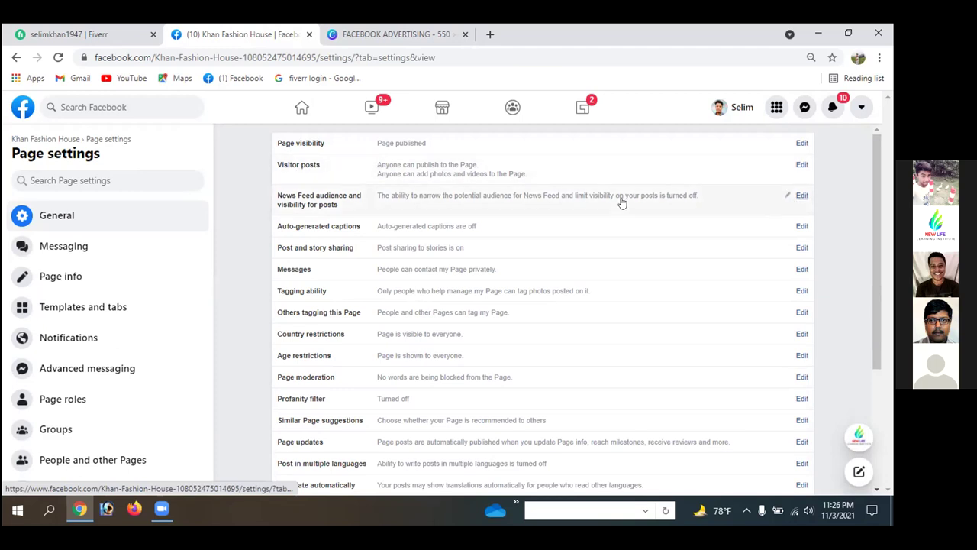
{"action": "left_click", "coordinate": [801, 165]}
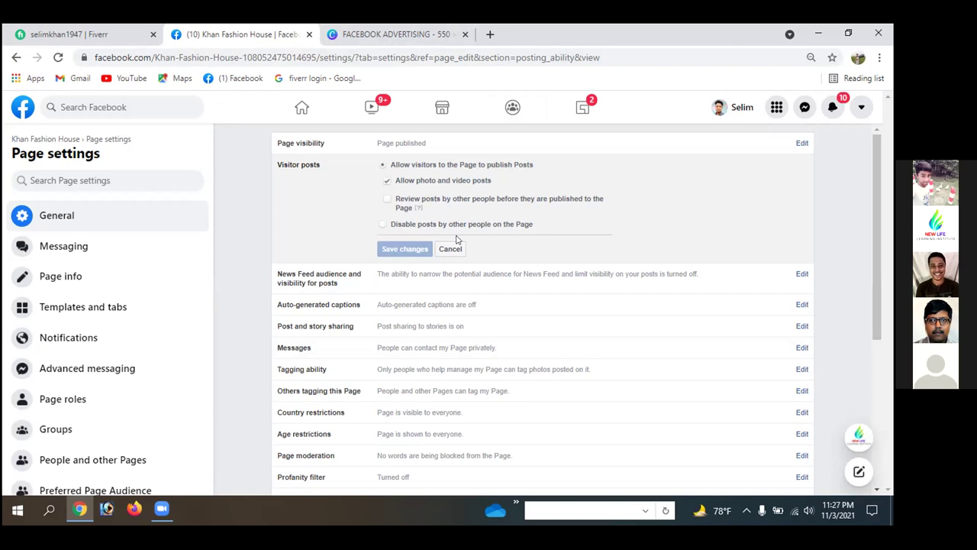
- Block other people's posts on the Page and enable News Feed audience and post visibility, saving both
{"action": "left_click", "coordinate": [381, 225]}
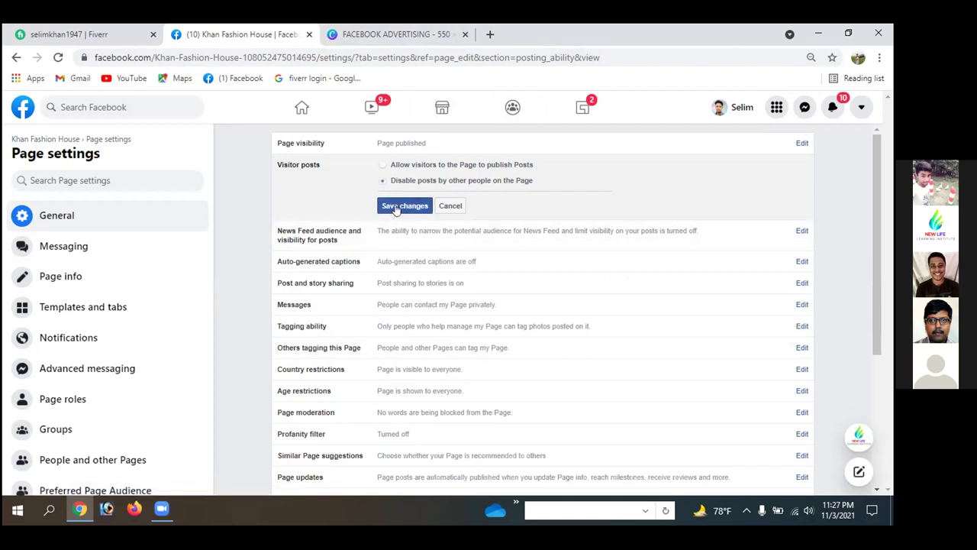
{"action": "left_click", "coordinate": [395, 207]}
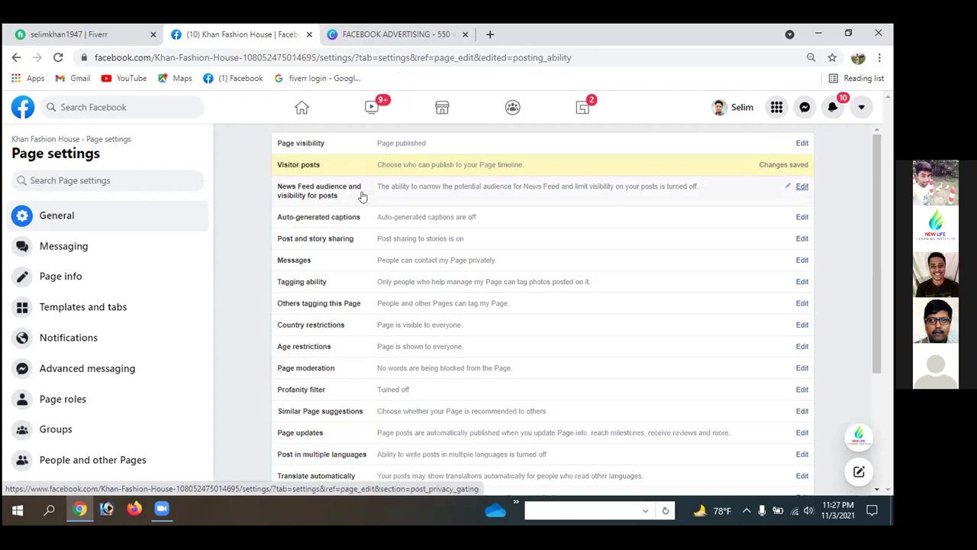
{"action": "left_click", "coordinate": [801, 187]}
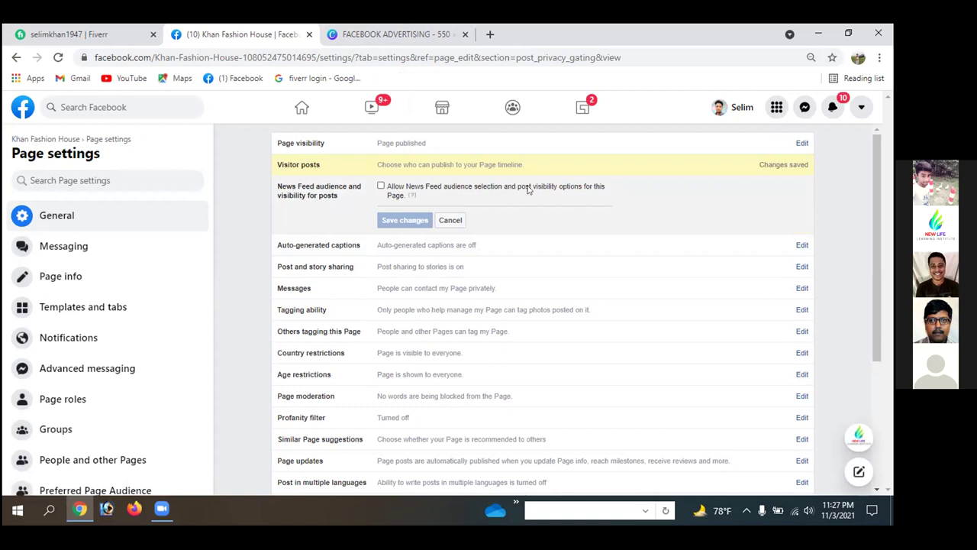
{"action": "left_click", "coordinate": [380, 186]}
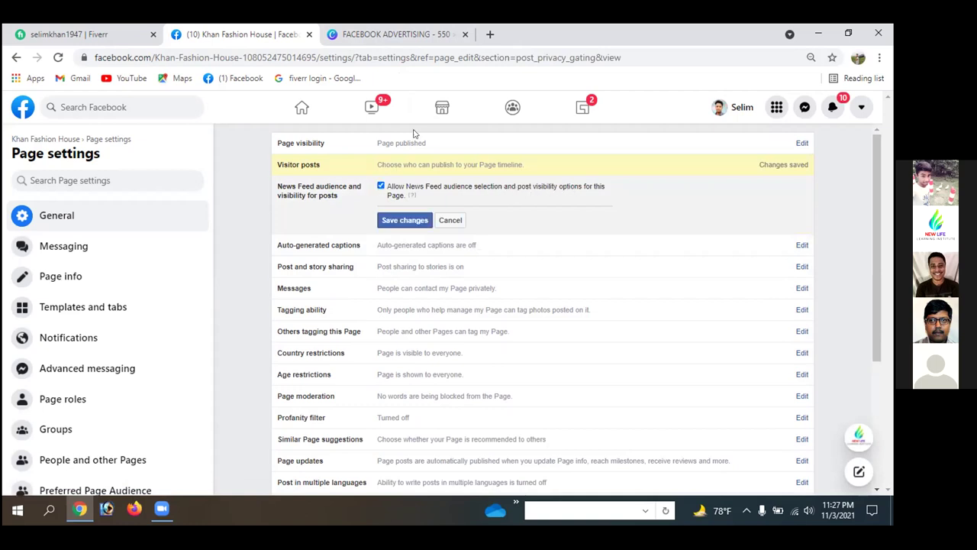
{"action": "left_click", "coordinate": [404, 221]}
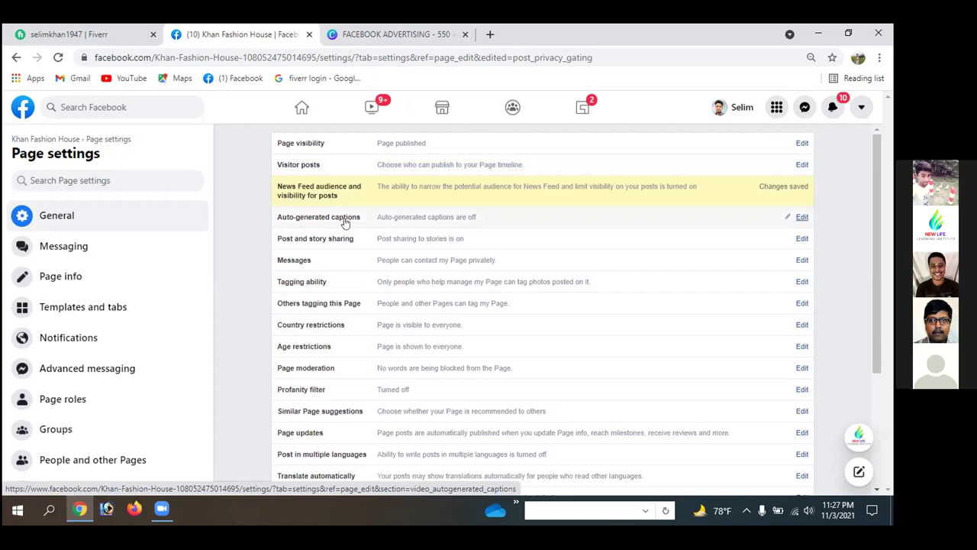
- Change and save the auto-generated captions setting, then open the Messages setting for editing
{"action": "left_click", "coordinate": [801, 218]}
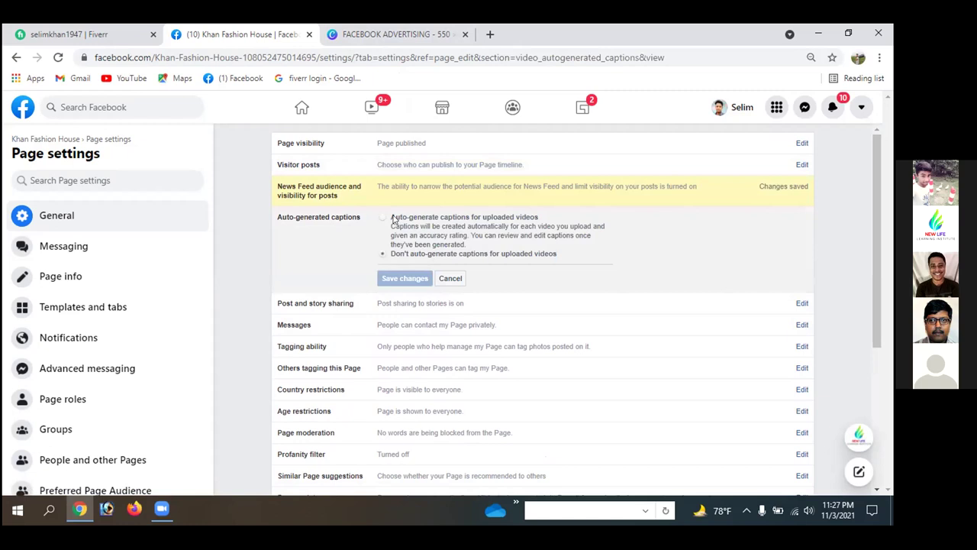
{"action": "left_click", "coordinate": [382, 218]}
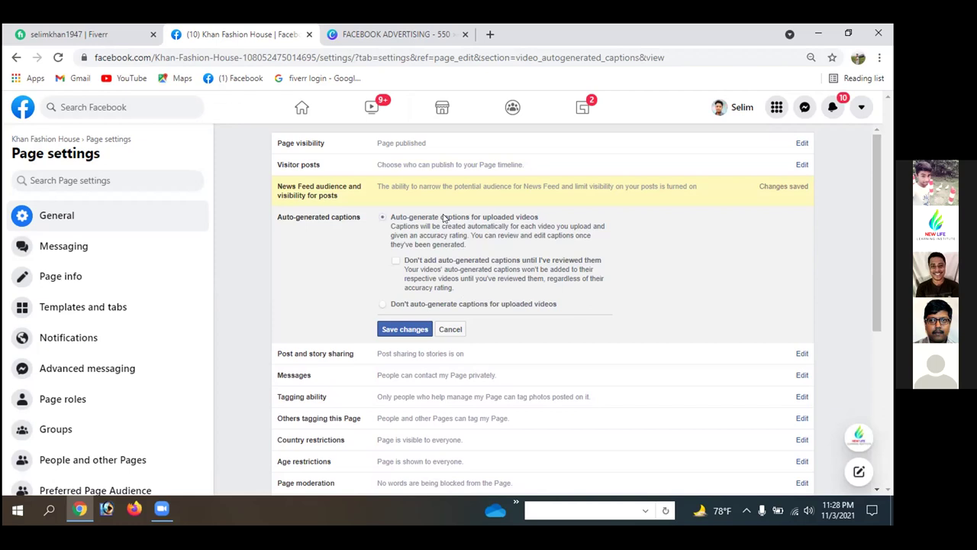
{"action": "left_click", "coordinate": [396, 330]}
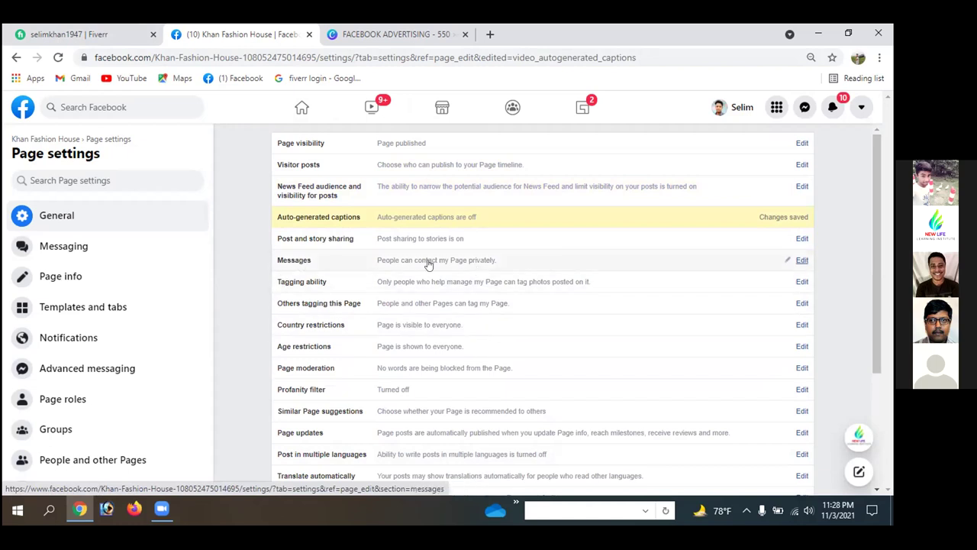
{"action": "left_click", "coordinate": [802, 261]}
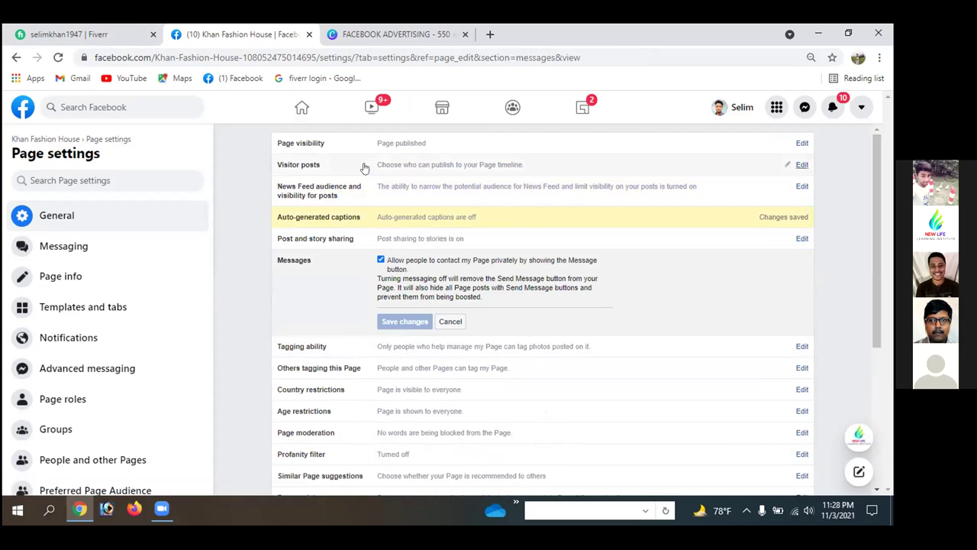
- Toggle Others tagging this Page off and back on, then open Country restrictions for editing
{"action": "scroll", "coordinate": [362, 170], "scroll_direction": "down", "scroll_amount": 1}
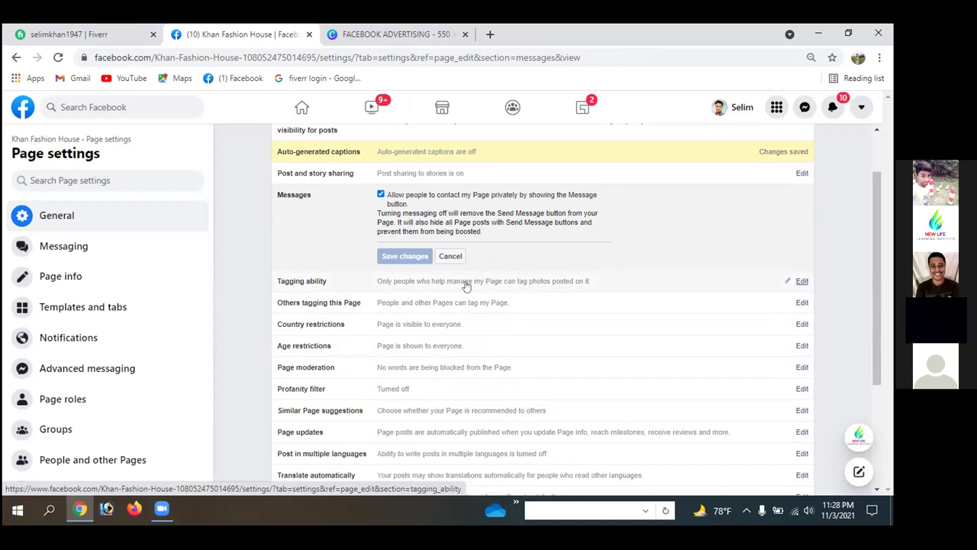
{"action": "left_click", "coordinate": [800, 281]}
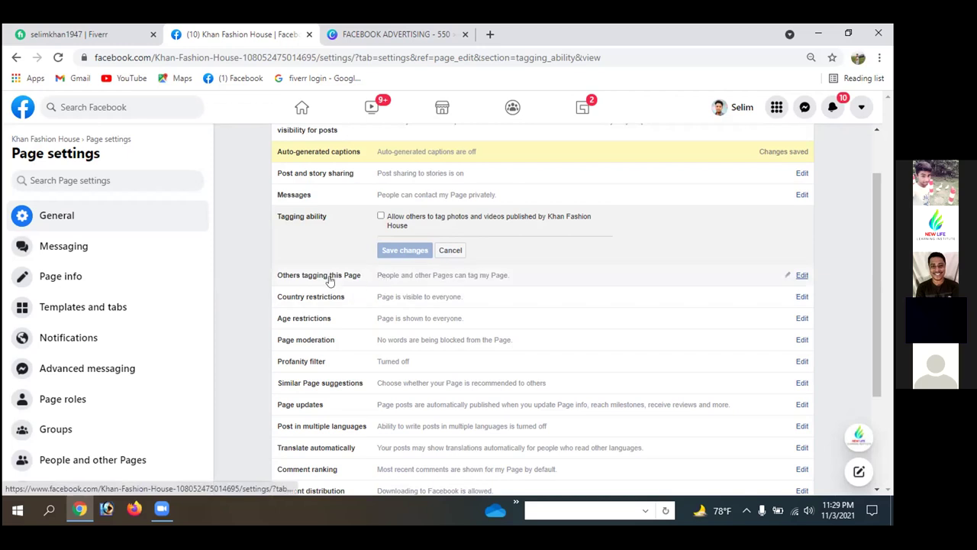
{"action": "left_click", "coordinate": [802, 275]}
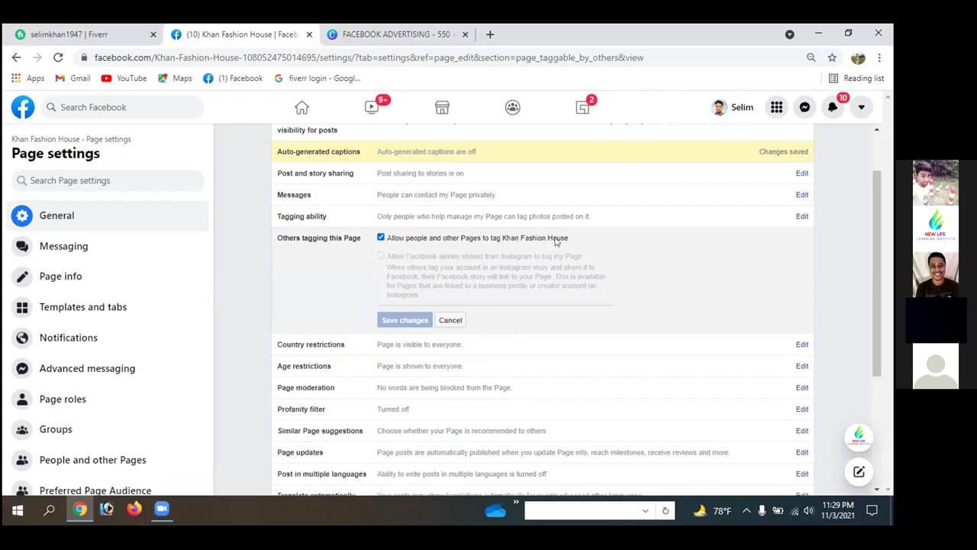
{"action": "left_click", "coordinate": [380, 237]}
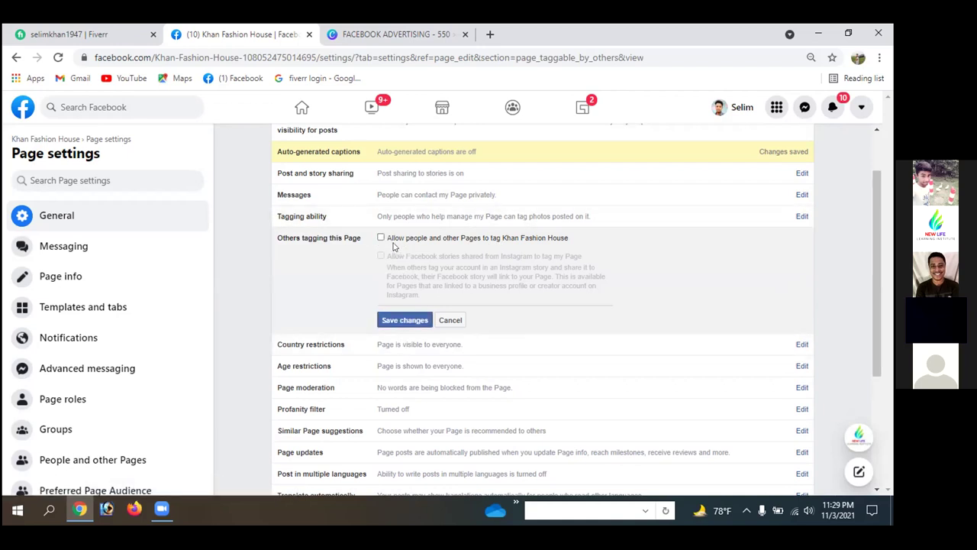
{"action": "left_click", "coordinate": [381, 237]}
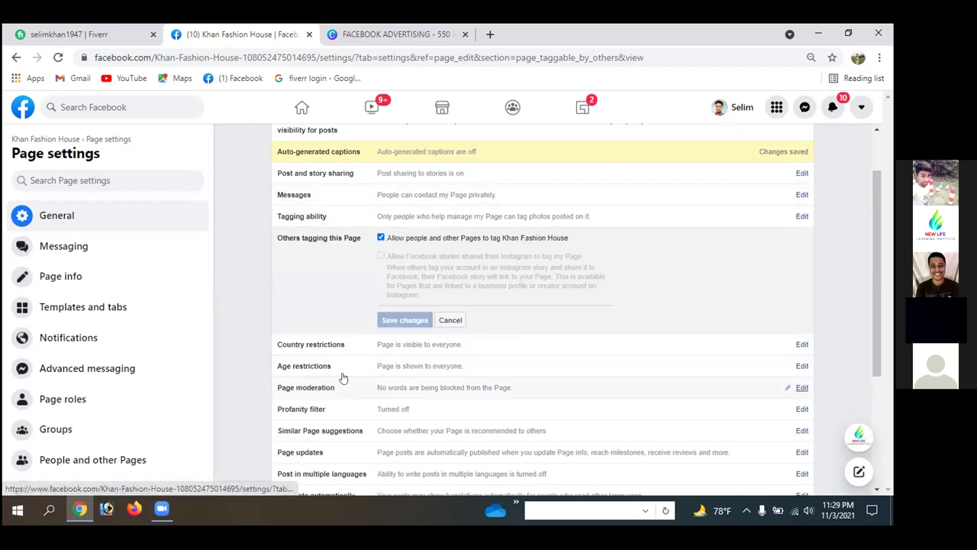
{"action": "left_click", "coordinate": [802, 344]}
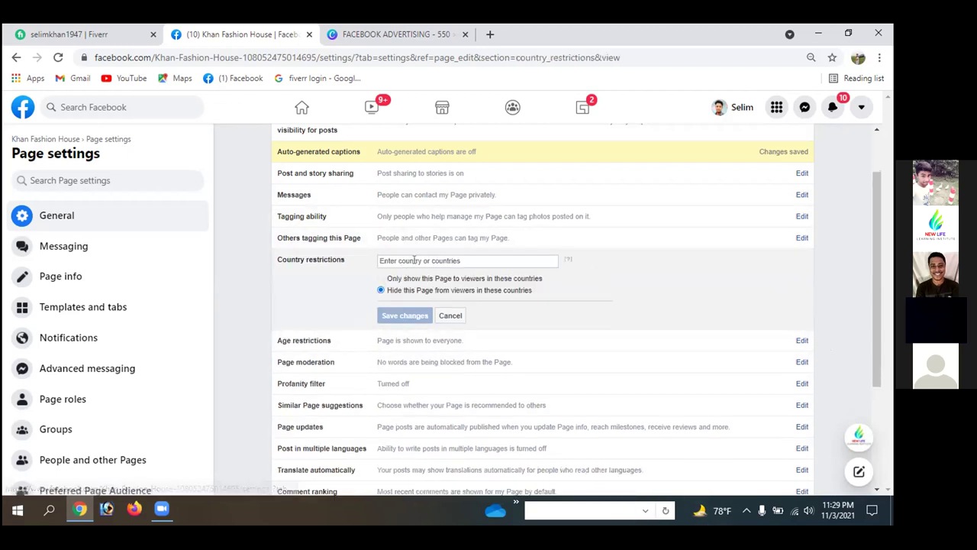
{"action": "left_click", "coordinate": [467, 254]}
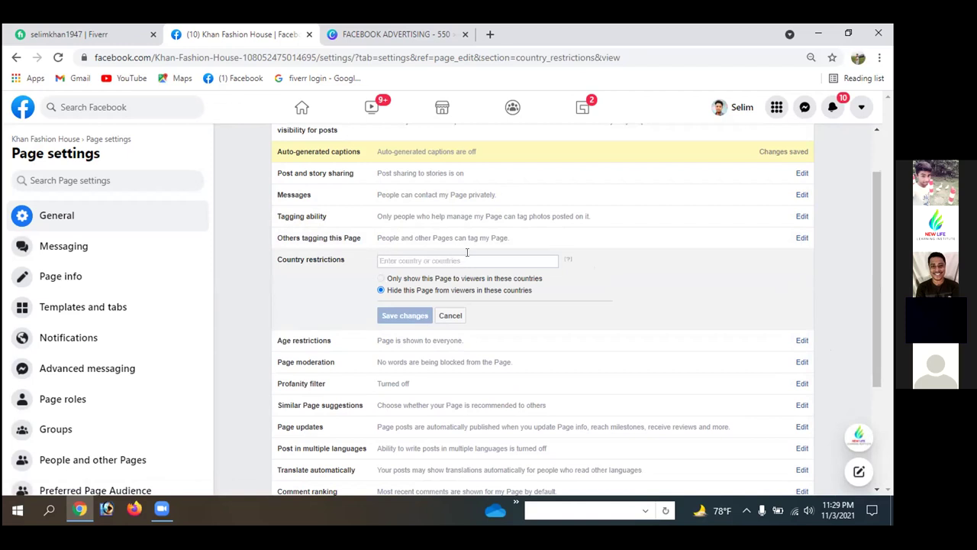
{"action": "type", "text": "usa"}
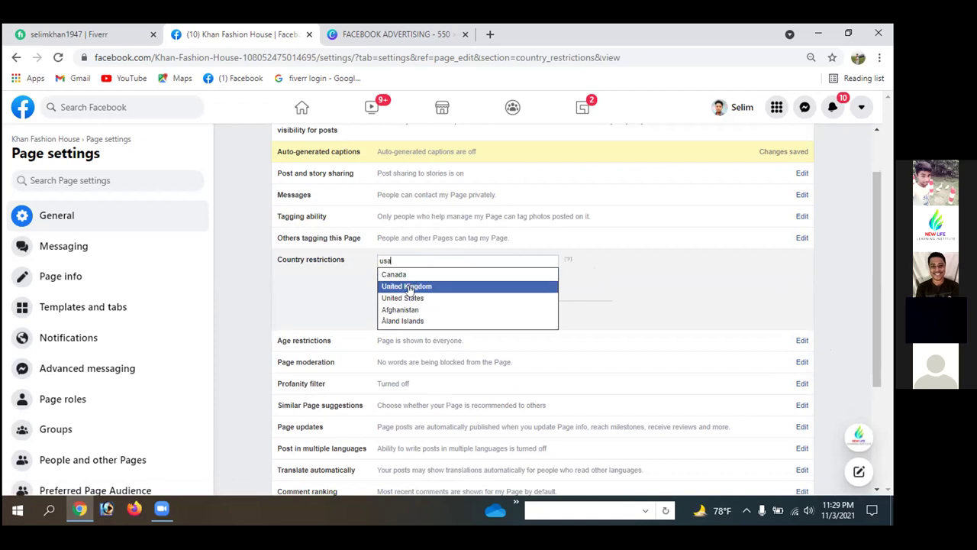
{"action": "left_click", "coordinate": [412, 298]}
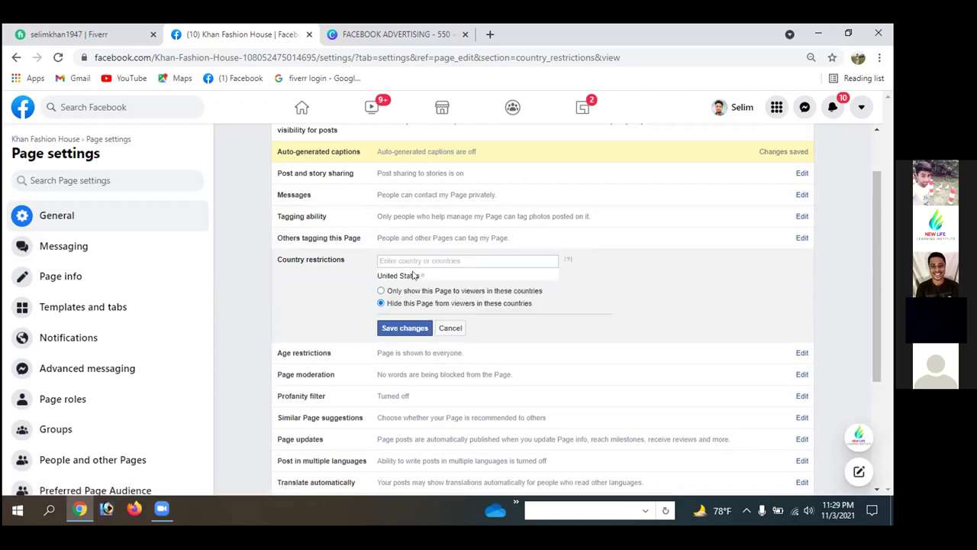
{"action": "left_click", "coordinate": [380, 291]}
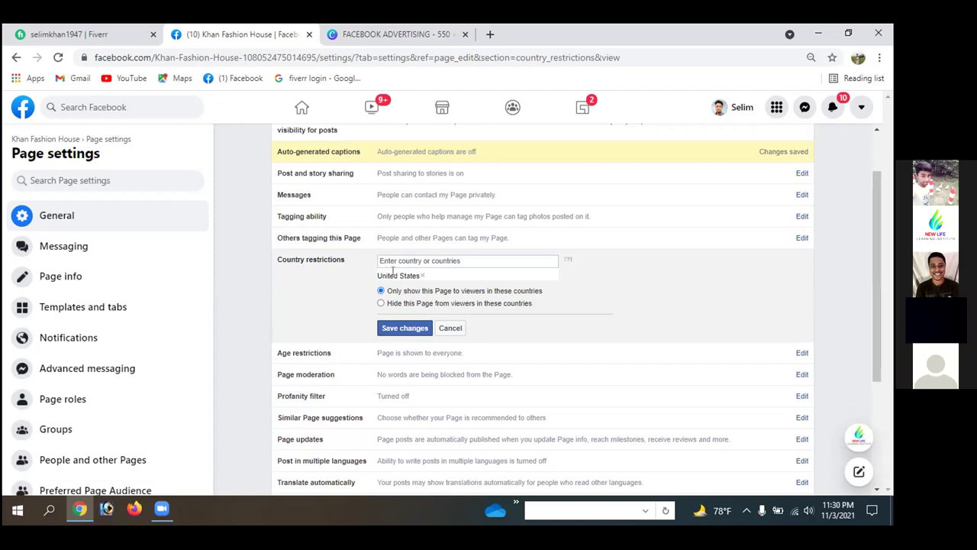
{"action": "left_click", "coordinate": [382, 303]}
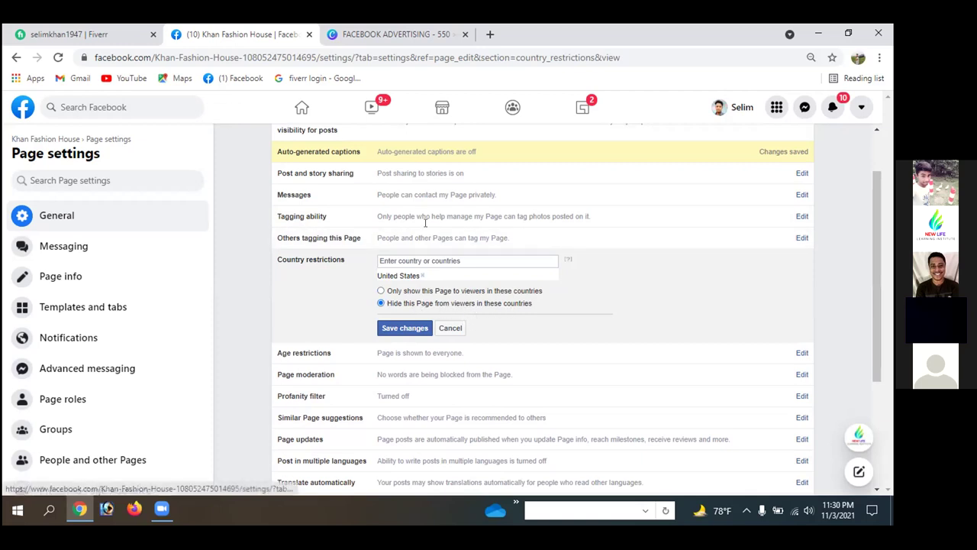
{"action": "left_click_drag", "start_coordinate": [377, 273], "coordinate": [409, 275]}
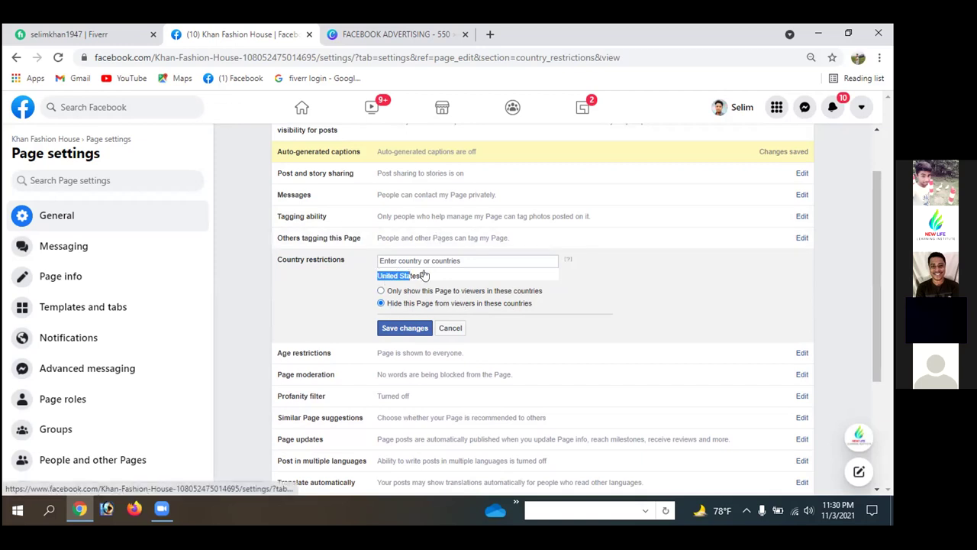
{"action": "left_click", "coordinate": [422, 276]}
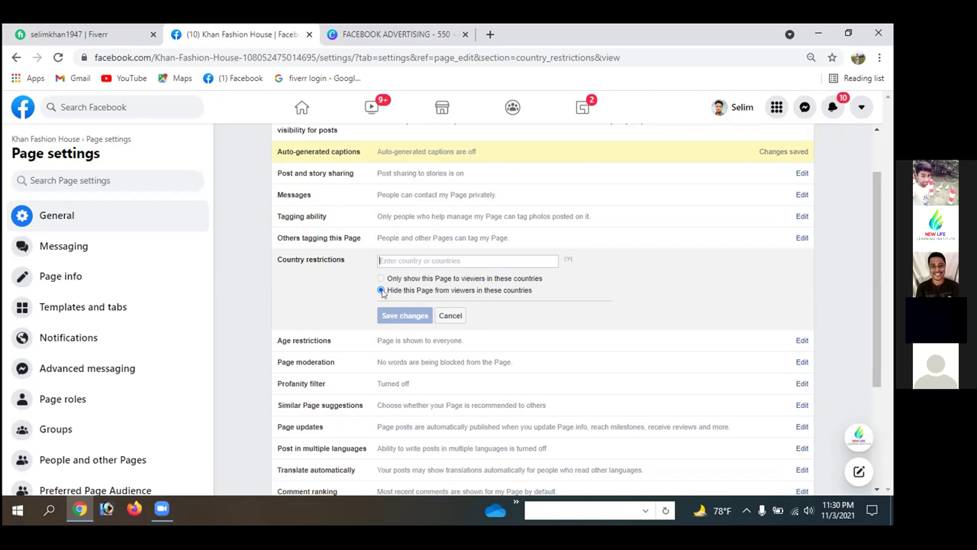
{"action": "scroll", "coordinate": [488, 321], "scroll_direction": "down", "scroll_amount": 1}
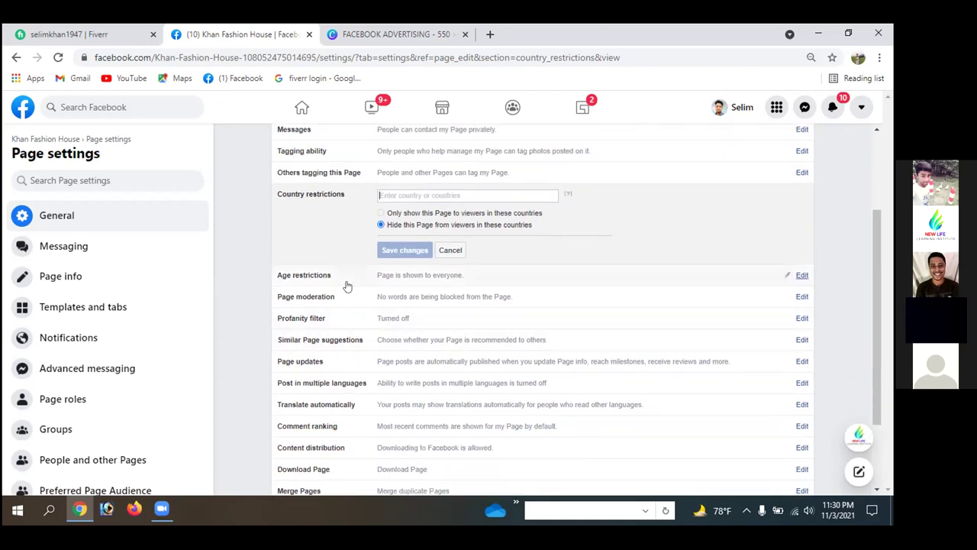
- Set the Page's Age restrictions to People 18 and over and save
{"action": "left_click", "coordinate": [801, 275]}
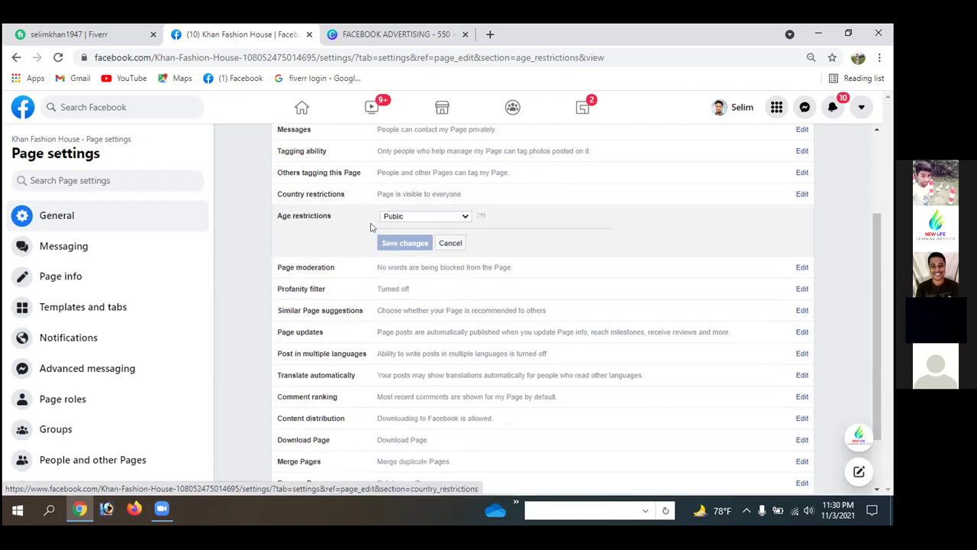
{"action": "left_click", "coordinate": [465, 217]}
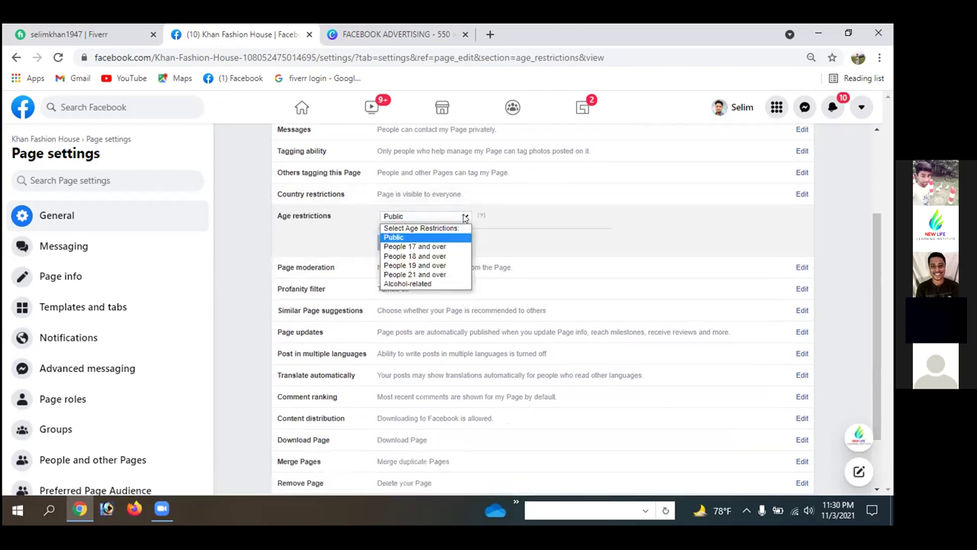
{"action": "left_click", "coordinate": [424, 257]}
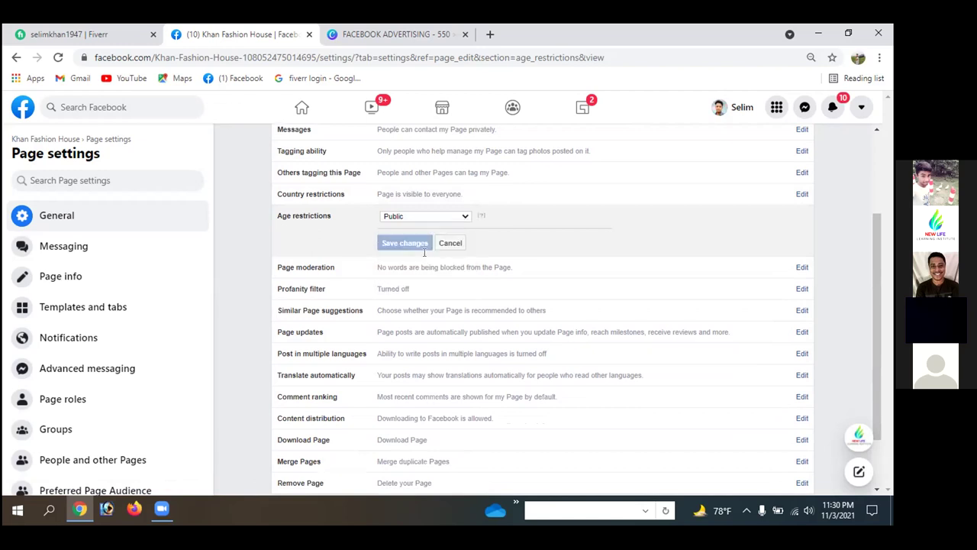
{"action": "left_click", "coordinate": [465, 218]}
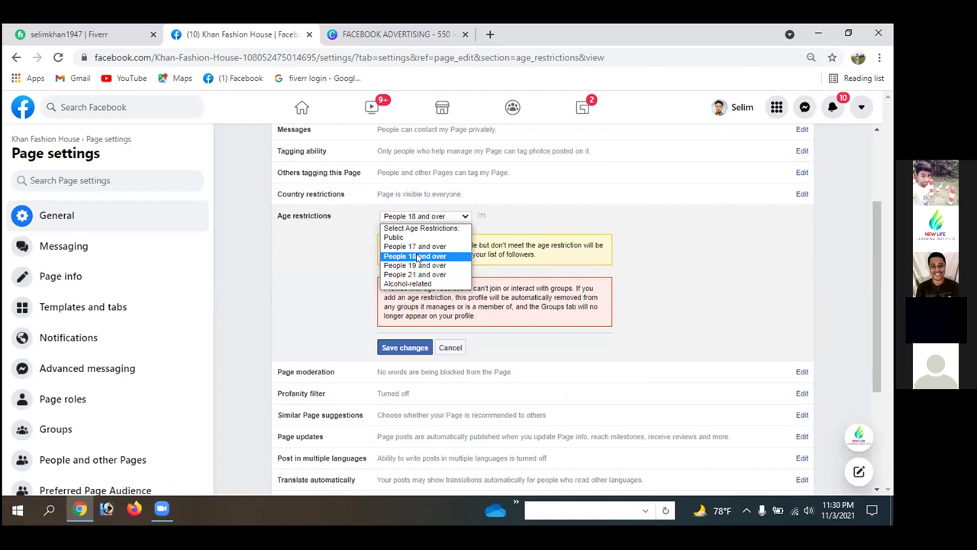
{"action": "left_click", "coordinate": [670, 233]}
{"action": "left_click", "coordinate": [422, 349]}
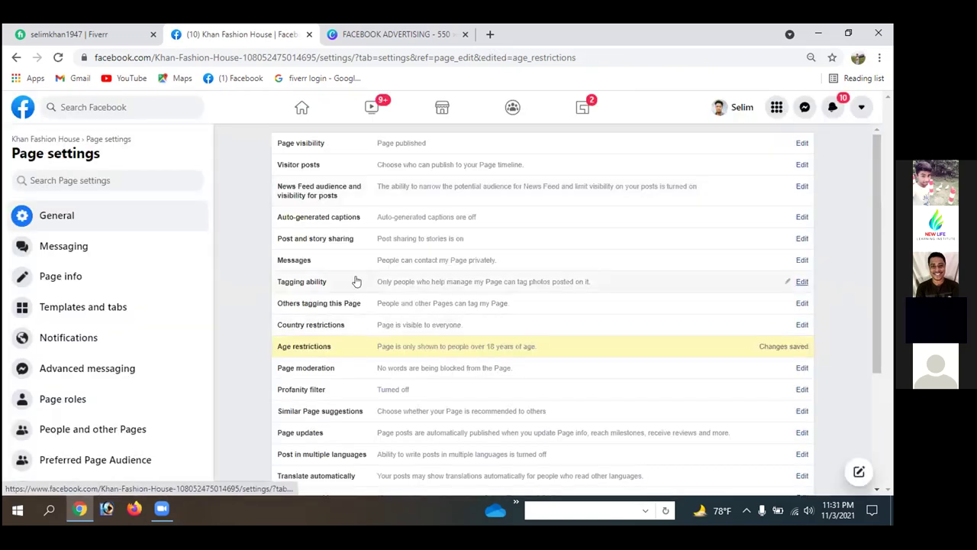
{"action": "scroll", "coordinate": [477, 363], "scroll_direction": "down", "scroll_amount": 1}
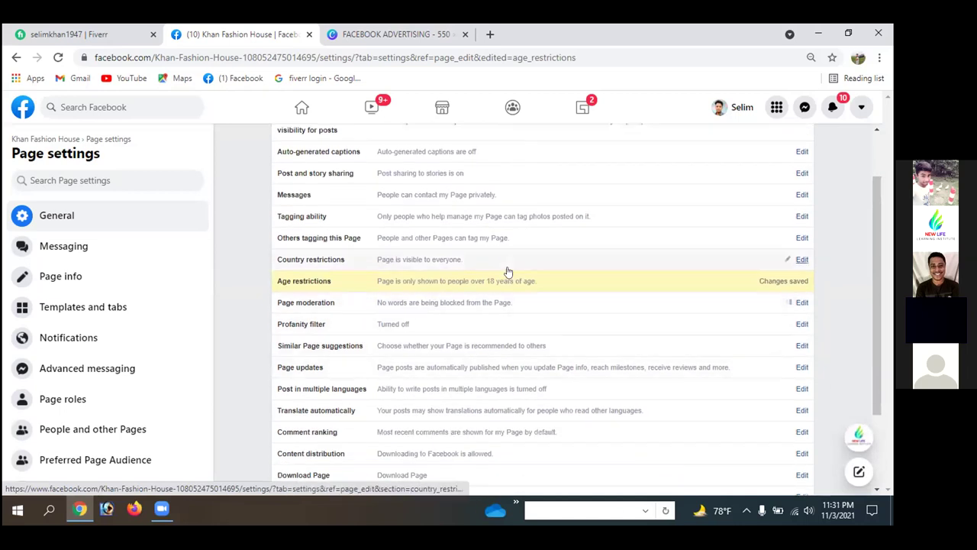
- Add 'stupid' to the Page moderation hidden words and bring up emoji choices for the word field
{"action": "left_click", "coordinate": [504, 302]}
{"action": "scroll", "coordinate": [388, 337], "scroll_direction": "down", "scroll_amount": 2}
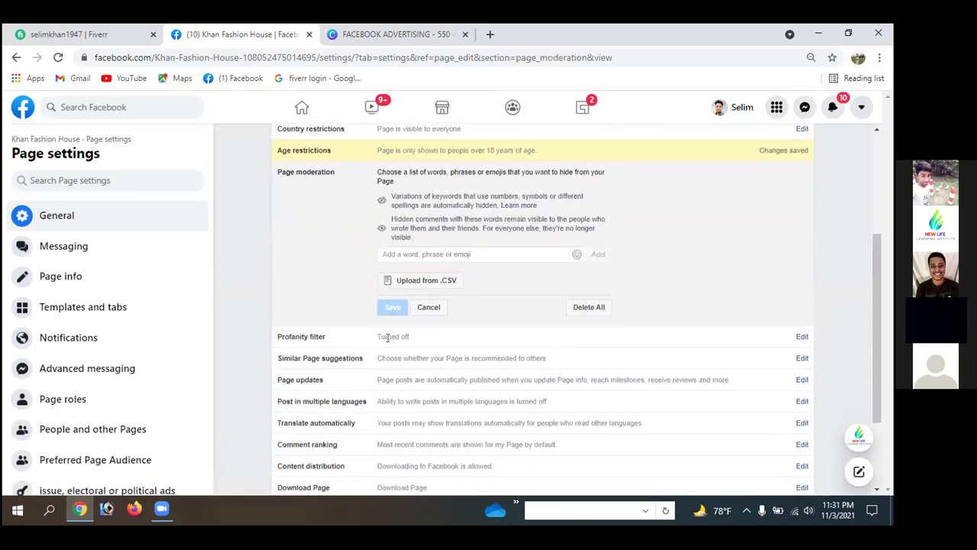
{"action": "left_click", "coordinate": [428, 251]}
{"action": "type", "text": "stu"}
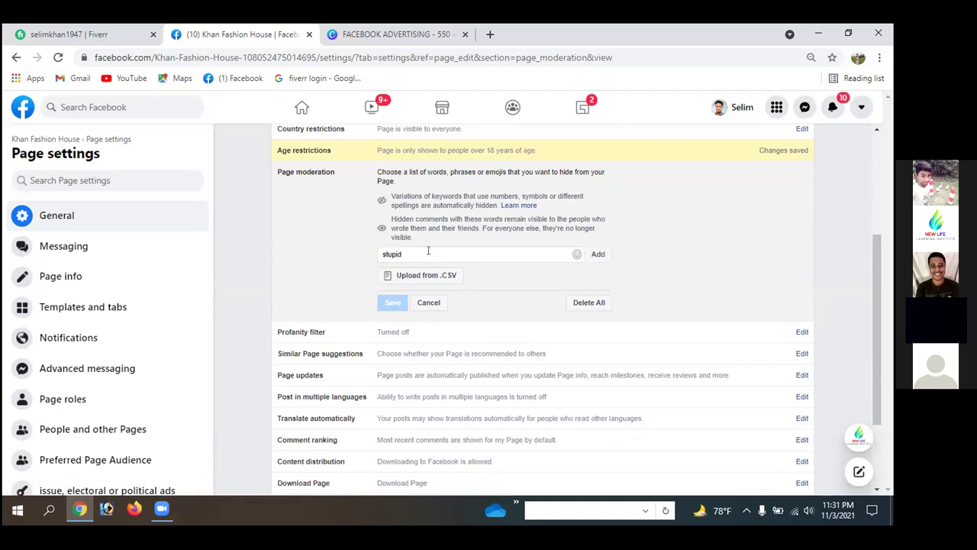
{"action": "type", "text": "pid"}
{"action": "left_click", "coordinate": [599, 253]}
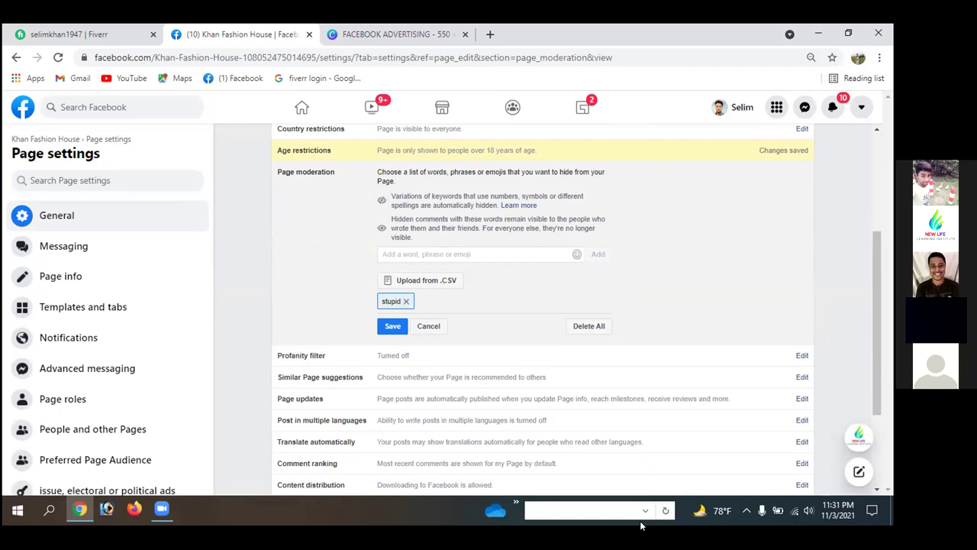
{"action": "left_click", "coordinate": [437, 35]}
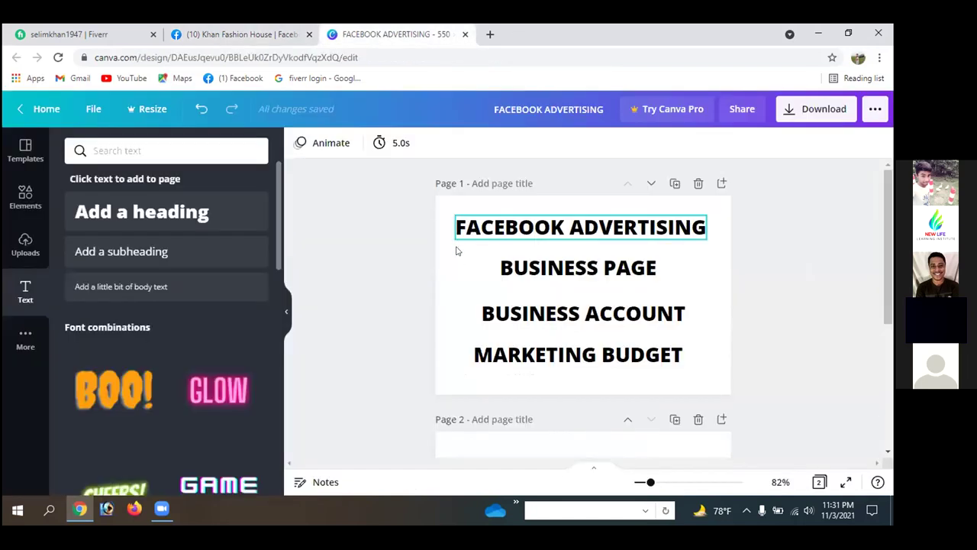
{"action": "left_click", "coordinate": [316, 29]}
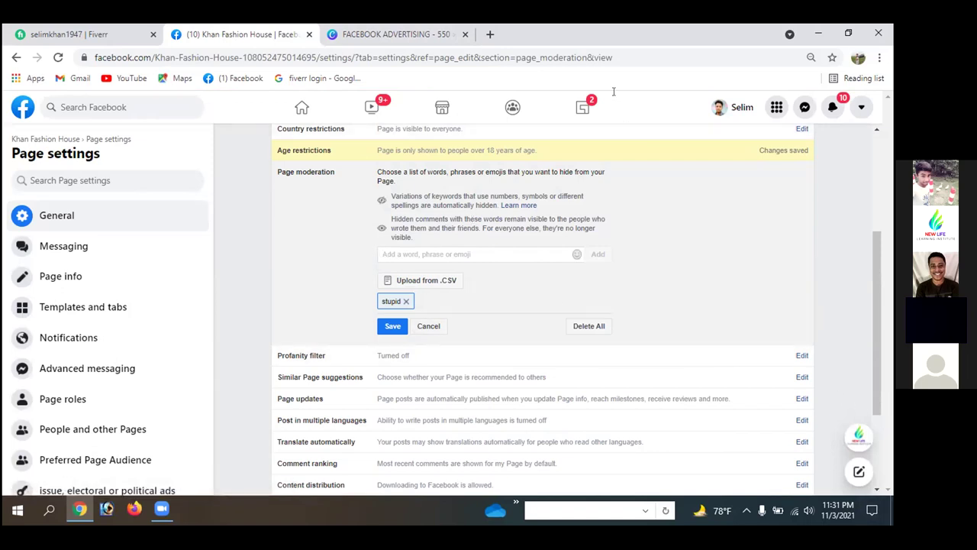
{"action": "left_click", "coordinate": [576, 256]}
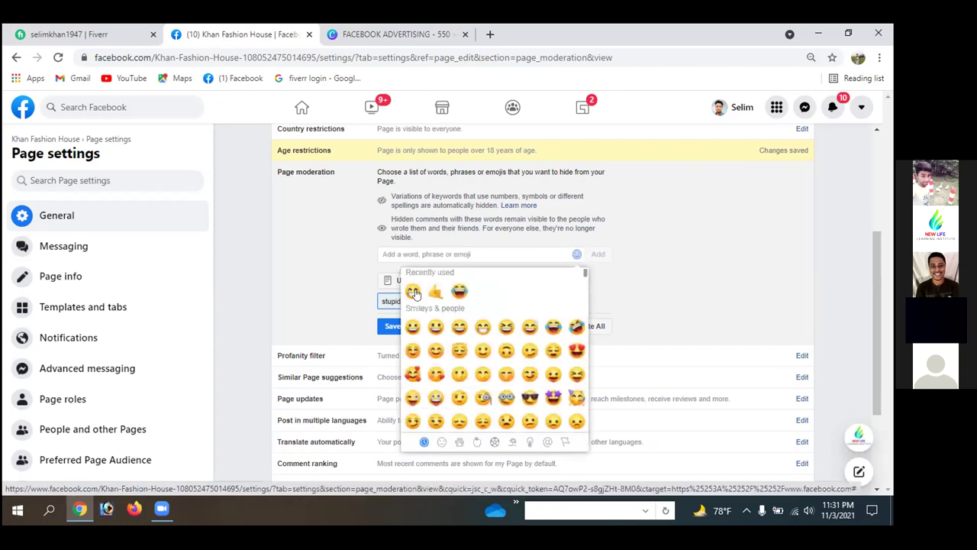
- Add a string of grinning emojis as a hidden-word entry in Page moderation
{"action": "left_click", "coordinate": [412, 292]}
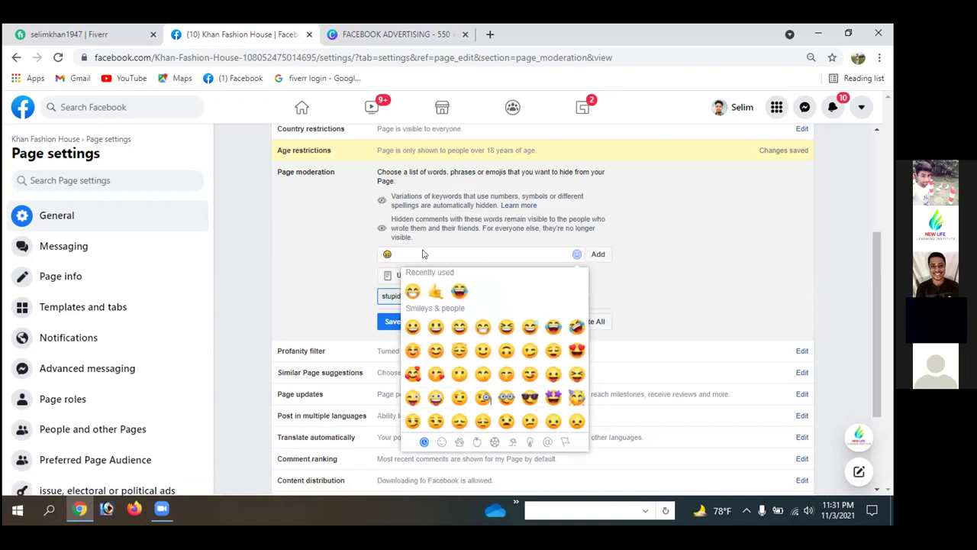
{"action": "left_click", "coordinate": [458, 292]}
{"action": "left_click", "coordinate": [483, 326]}
{"action": "left_click", "coordinate": [482, 327]}
{"action": "left_click", "coordinate": [484, 328]}
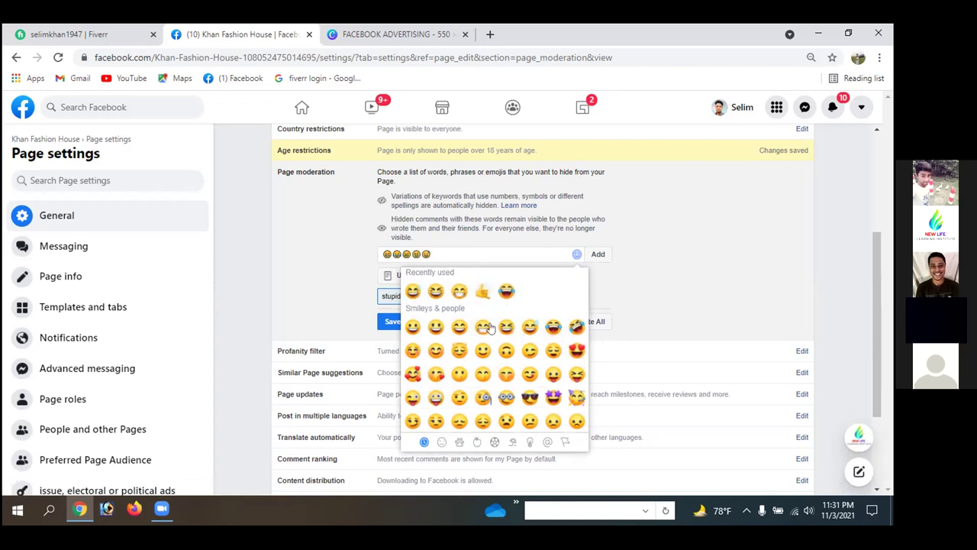
{"action": "left_click", "coordinate": [473, 328]}
{"action": "left_click", "coordinate": [462, 328]}
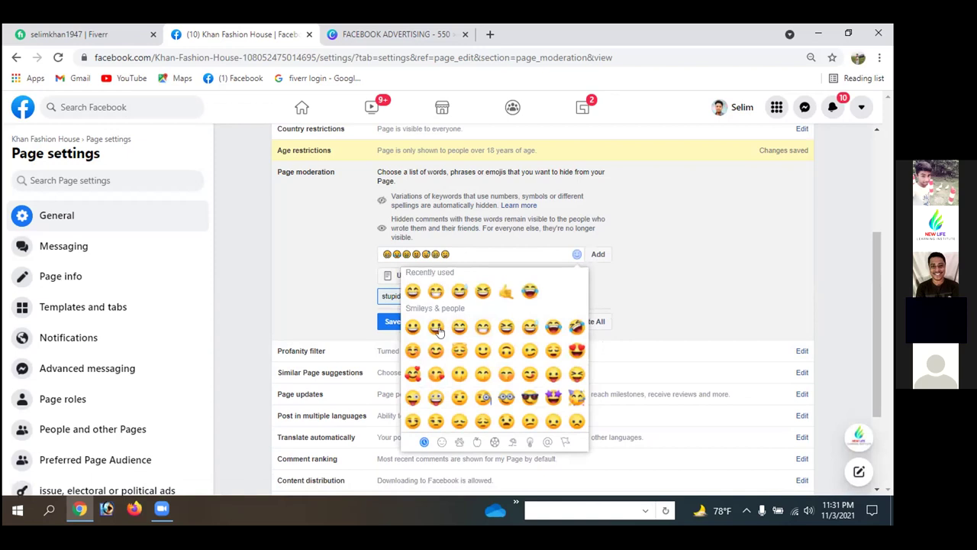
{"action": "left_click", "coordinate": [595, 254]}
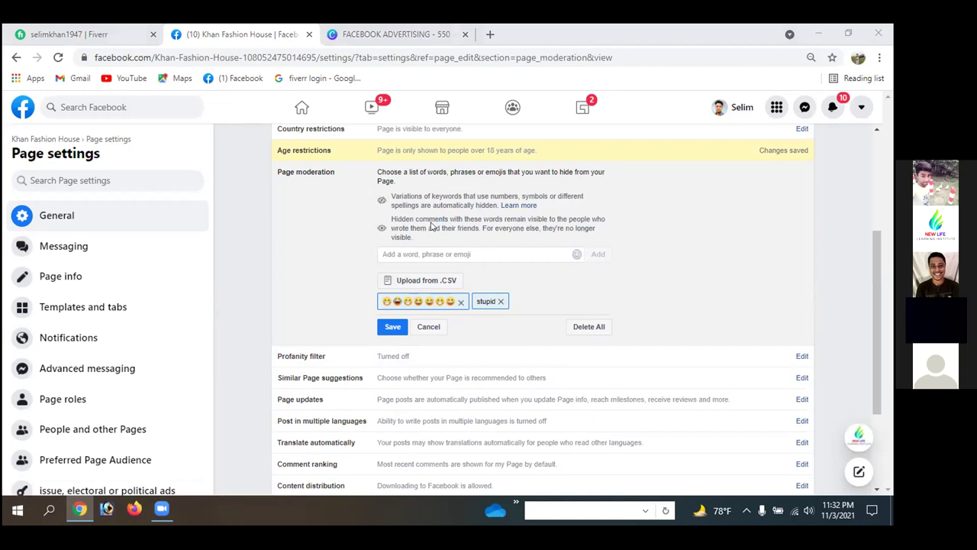
- Cancel the CSV import file picker and remove both the 'stupid' and emoji entries
{"action": "left_click", "coordinate": [441, 283]}
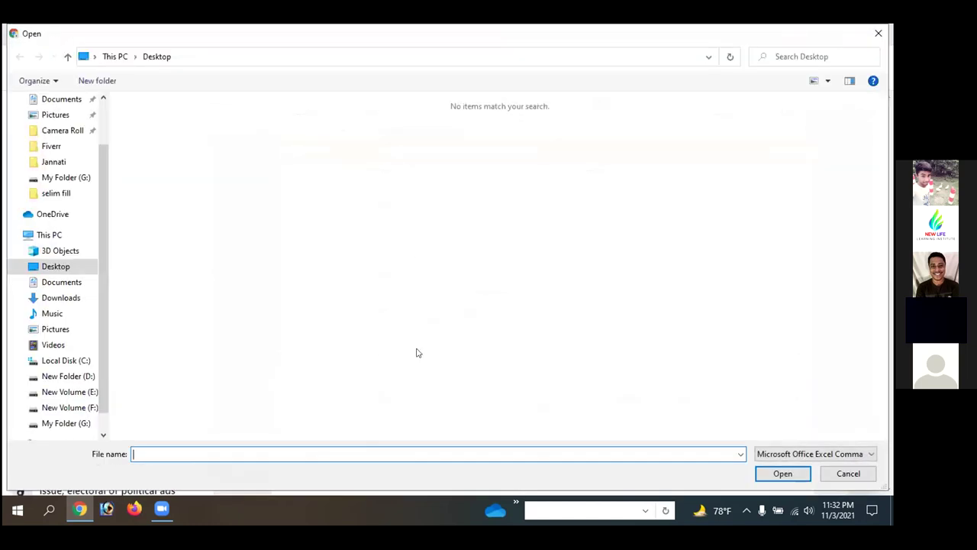
{"action": "left_click", "coordinate": [878, 33]}
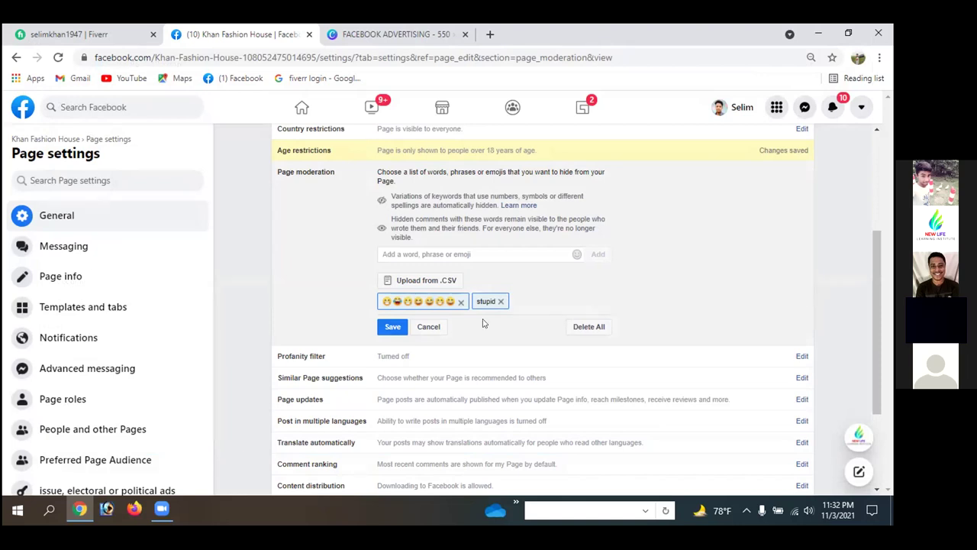
{"action": "left_click", "coordinate": [500, 301]}
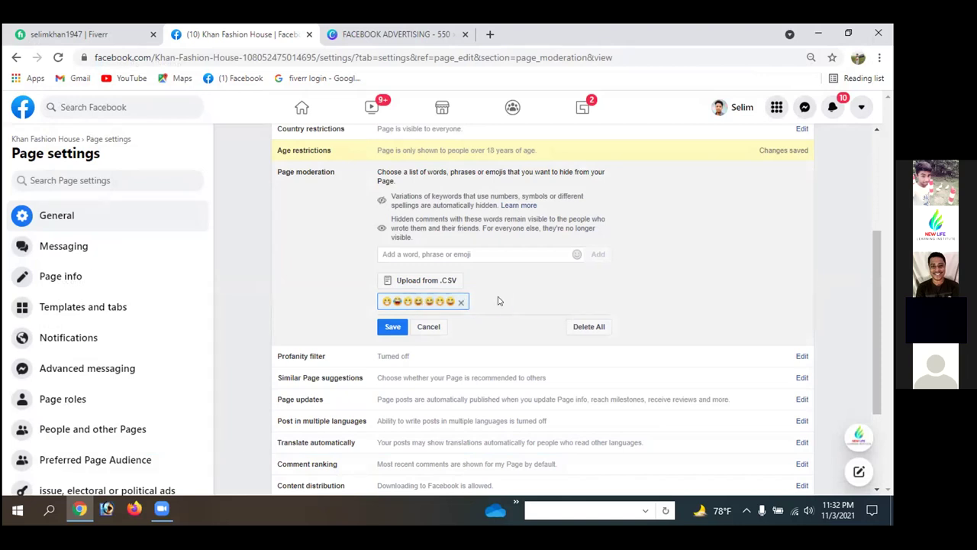
{"action": "left_click", "coordinate": [458, 302]}
{"action": "scroll", "coordinate": [824, 282], "scroll_direction": "down", "scroll_amount": 2}
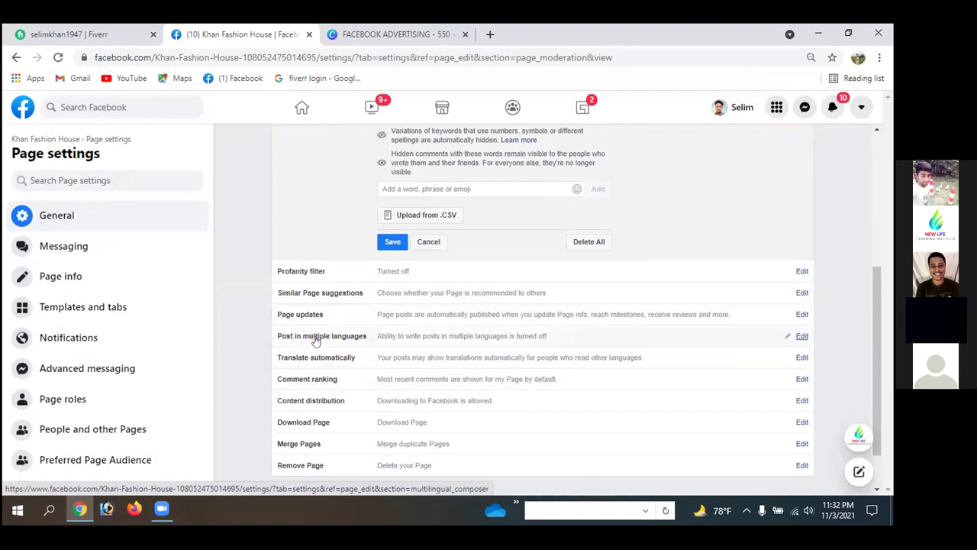
- Turn on posting in multiple languages for the Page and save
{"action": "left_click", "coordinate": [802, 336]}
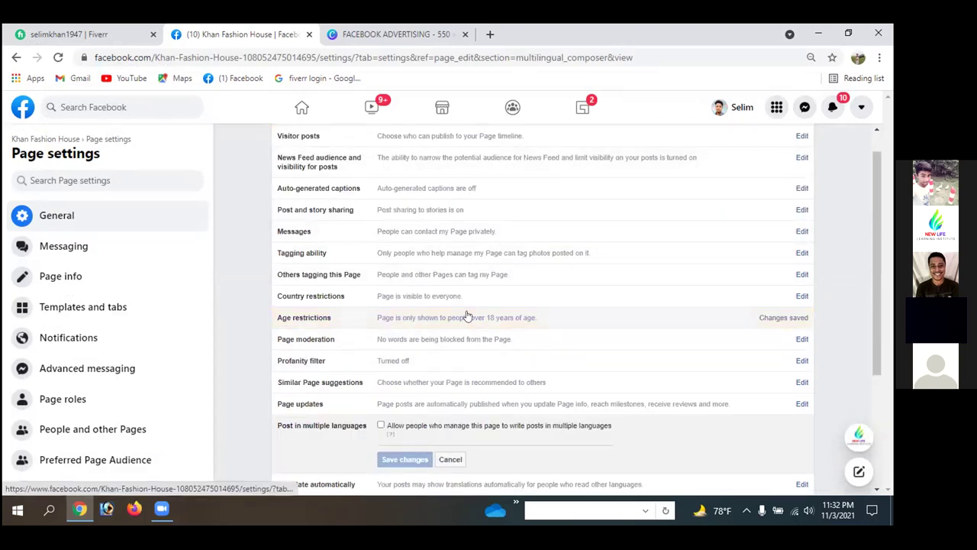
{"action": "scroll", "coordinate": [502, 345], "scroll_direction": "down", "scroll_amount": 2}
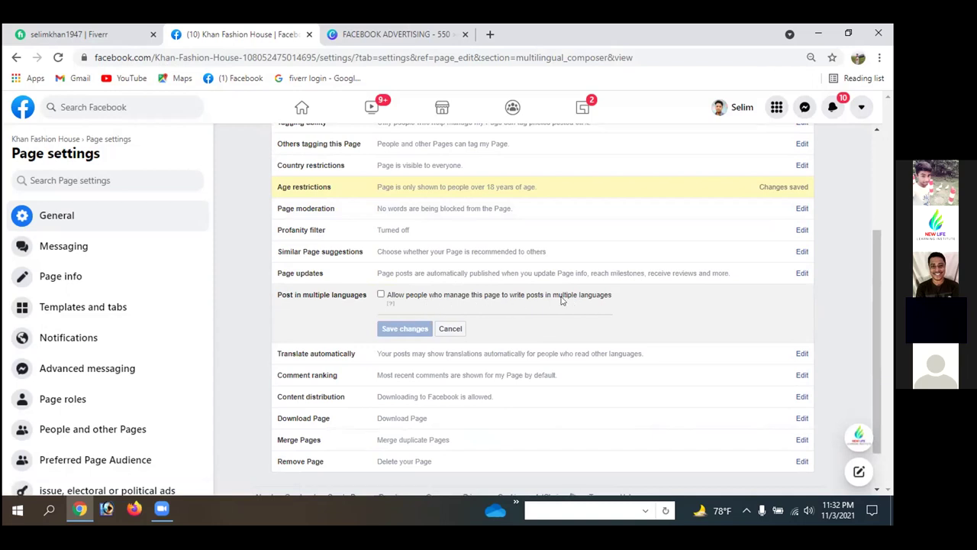
{"action": "left_click", "coordinate": [381, 294]}
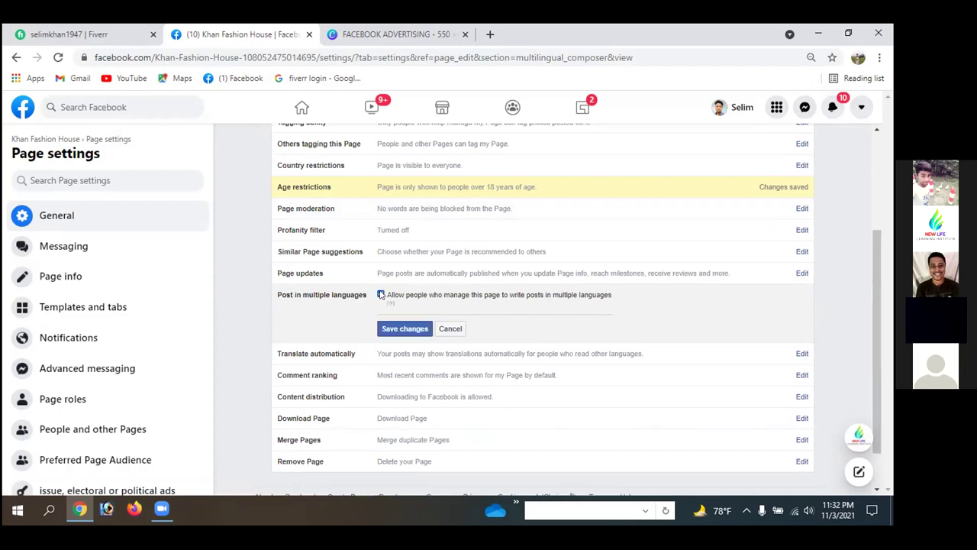
{"action": "left_click", "coordinate": [397, 331]}
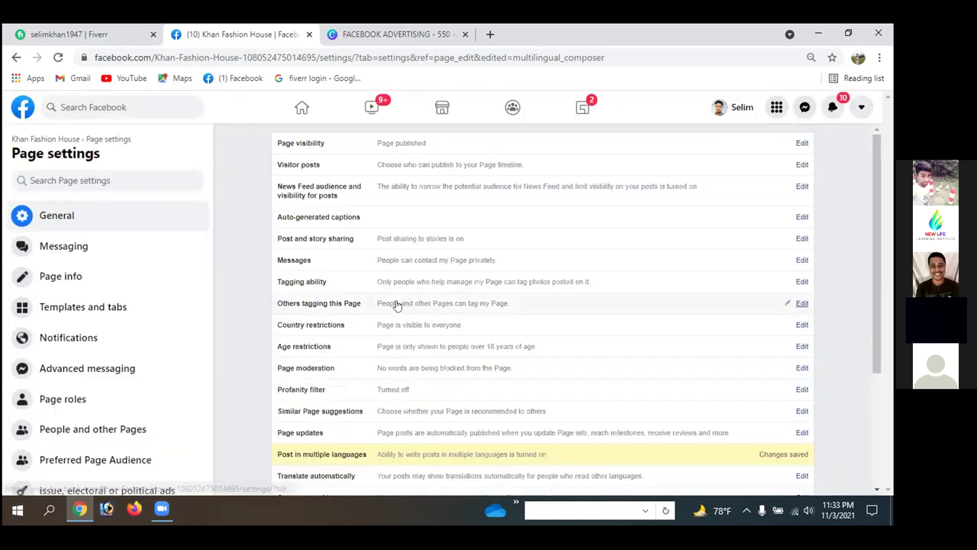
- Switch multi-language posting back off, save, and open Translate automatically
{"action": "scroll", "coordinate": [443, 390], "scroll_direction": "down", "scroll_amount": 3}
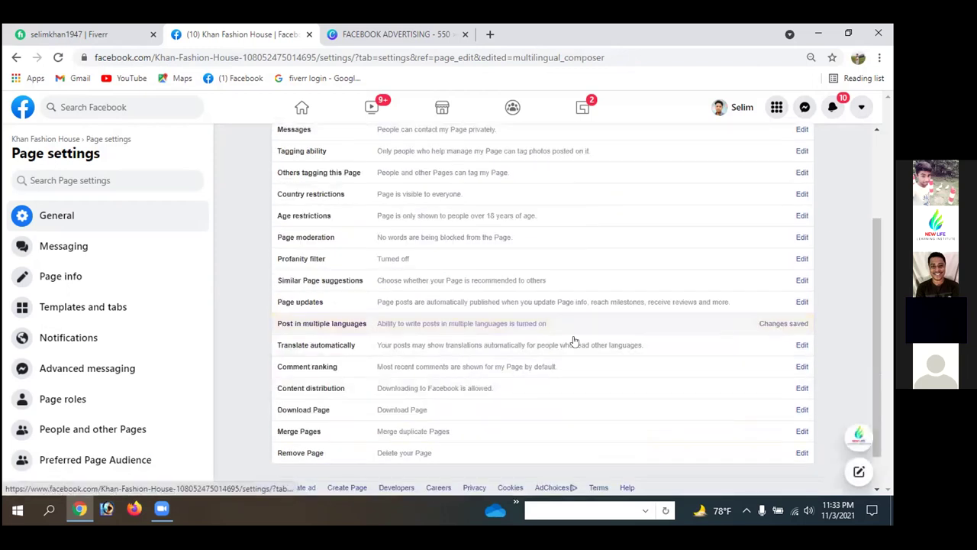
{"action": "left_click", "coordinate": [471, 317]}
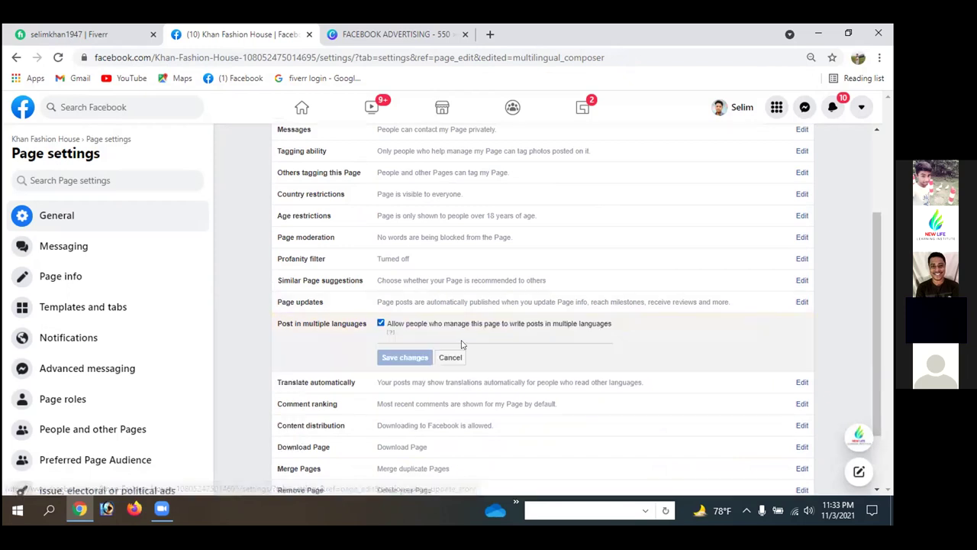
{"action": "left_click", "coordinate": [380, 323]}
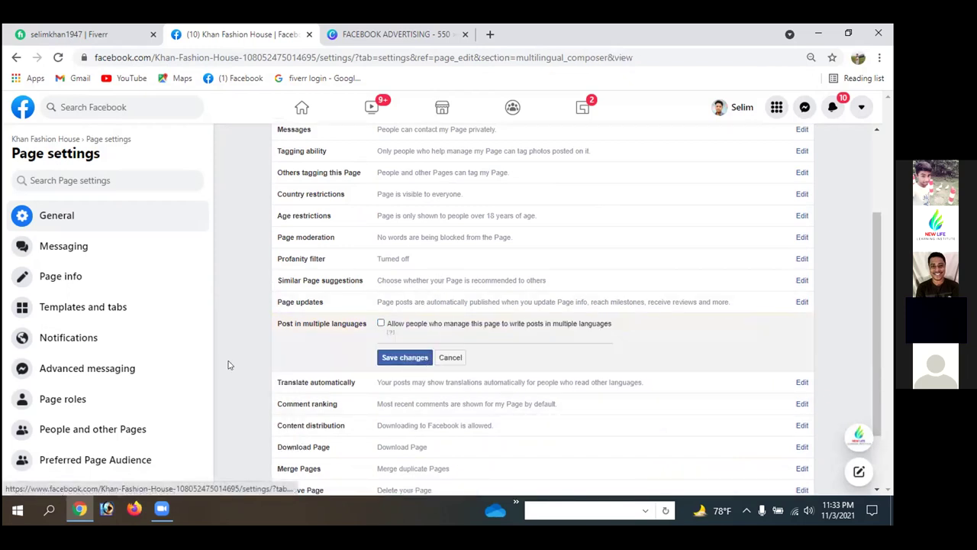
{"action": "left_click", "coordinate": [409, 357]}
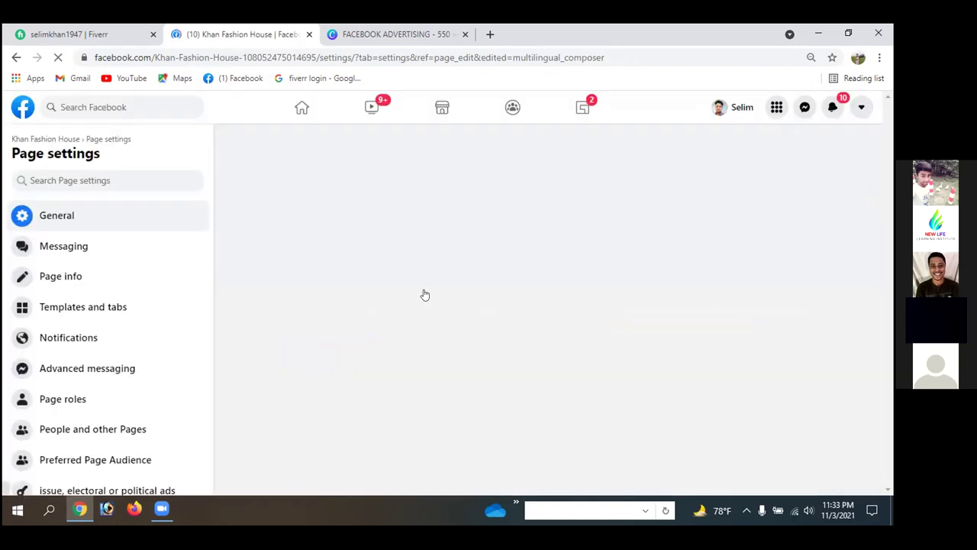
{"action": "scroll", "coordinate": [469, 360], "scroll_direction": "down", "scroll_amount": 2}
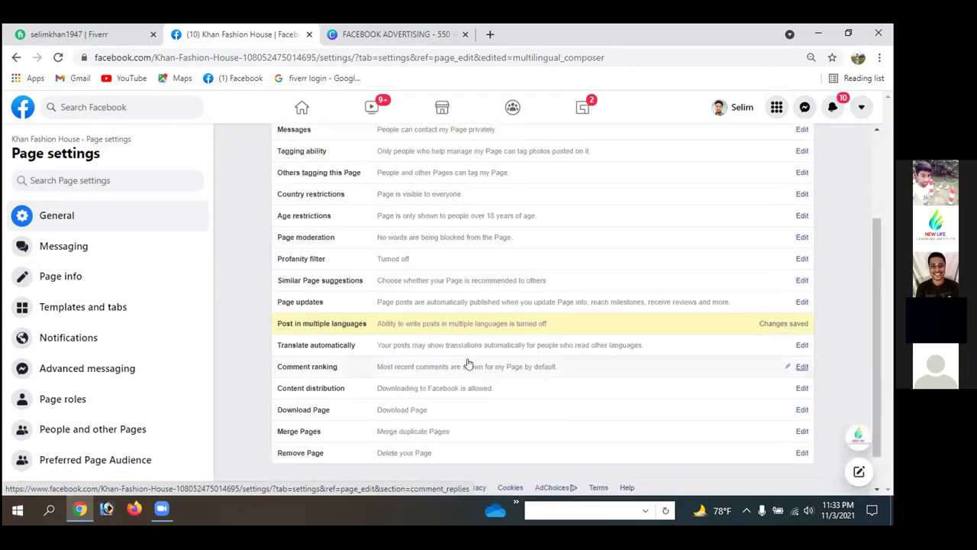
{"action": "left_click", "coordinate": [796, 345]}
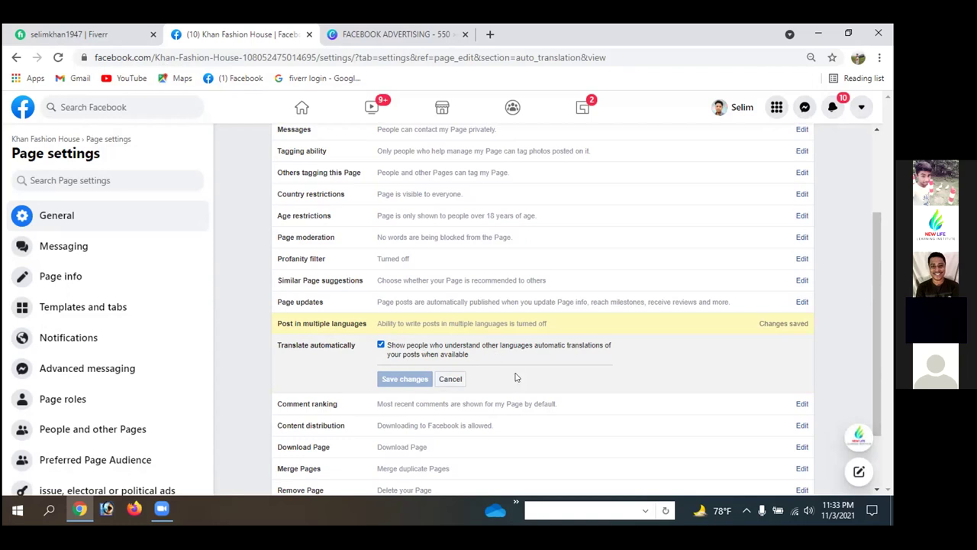
- Save Comment ranking as most relevant comments by default, then expand the Download Page option
{"action": "scroll", "coordinate": [515, 377], "scroll_direction": "down", "scroll_amount": 2}
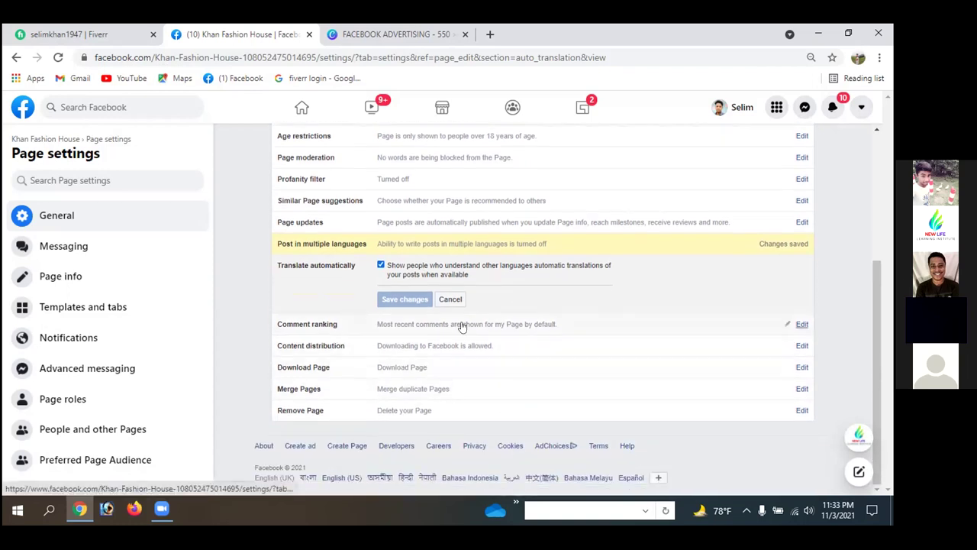
{"action": "left_click", "coordinate": [802, 326]}
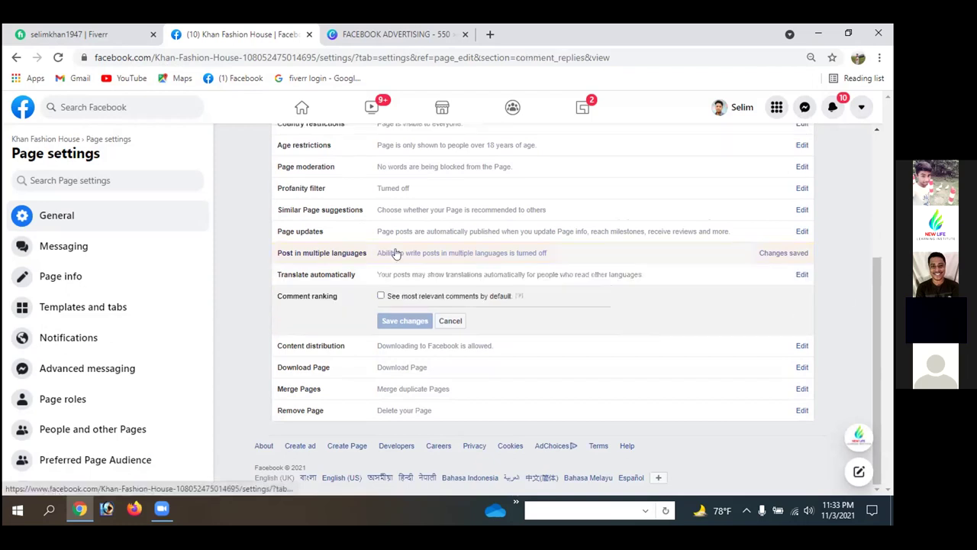
{"action": "left_click", "coordinate": [381, 295]}
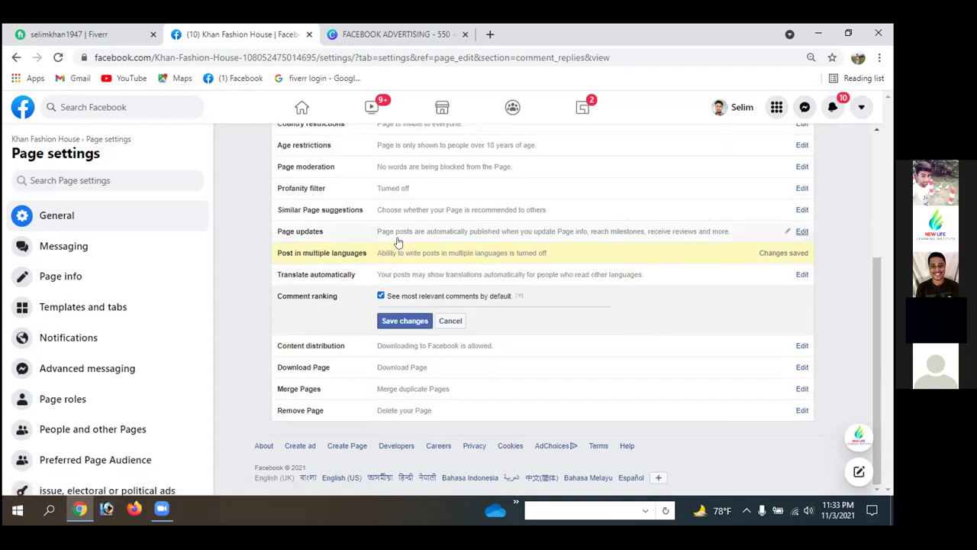
{"action": "left_click", "coordinate": [404, 320]}
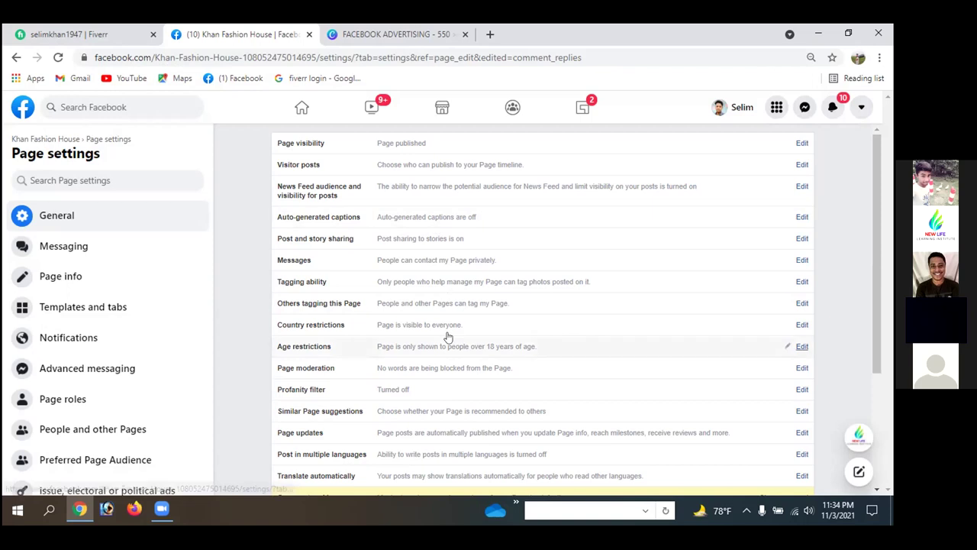
{"action": "scroll", "coordinate": [448, 336], "scroll_direction": "down", "scroll_amount": 2}
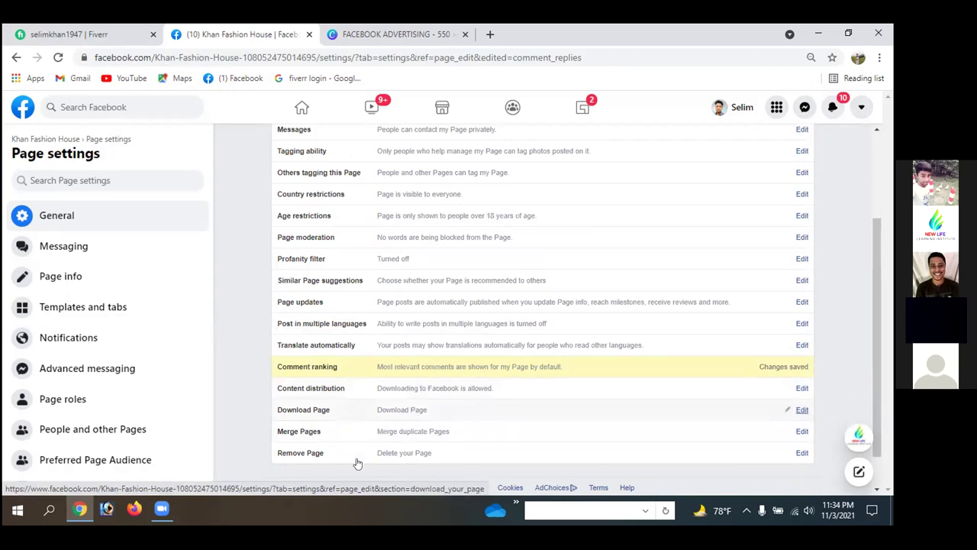
{"action": "left_click", "coordinate": [800, 410]}
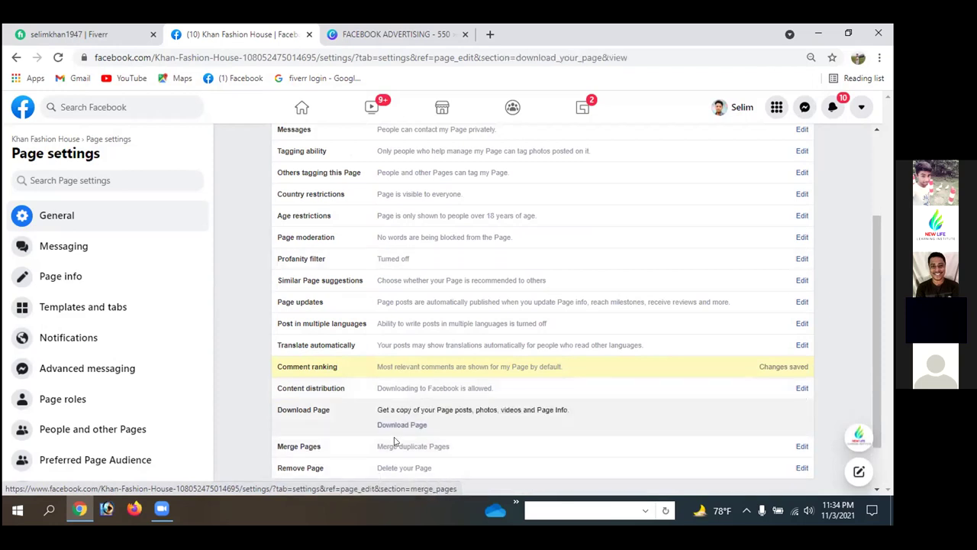
{"action": "scroll", "coordinate": [502, 414], "scroll_direction": "down", "scroll_amount": 1}
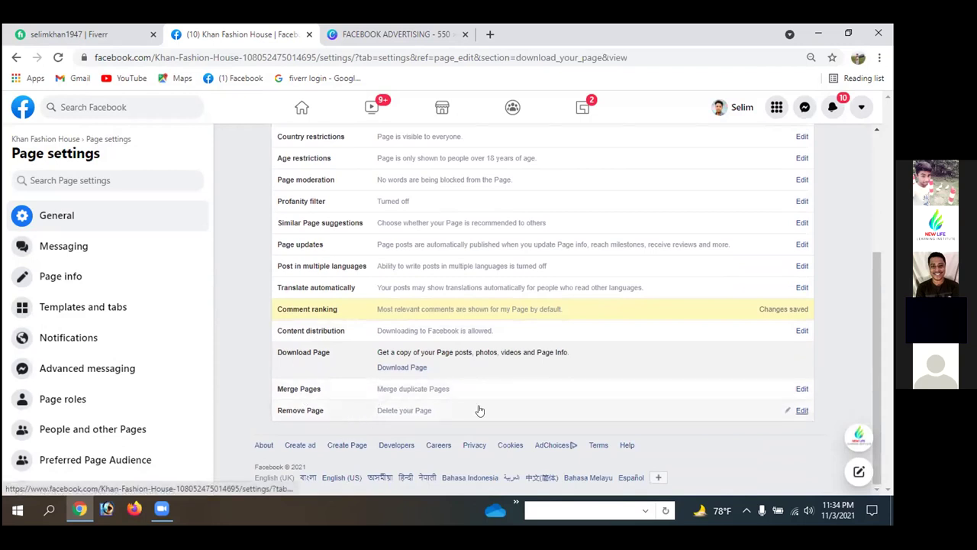
- Open the Remove Page option, look through the settings, then go back without deleting the Page
{"action": "left_click", "coordinate": [801, 411]}
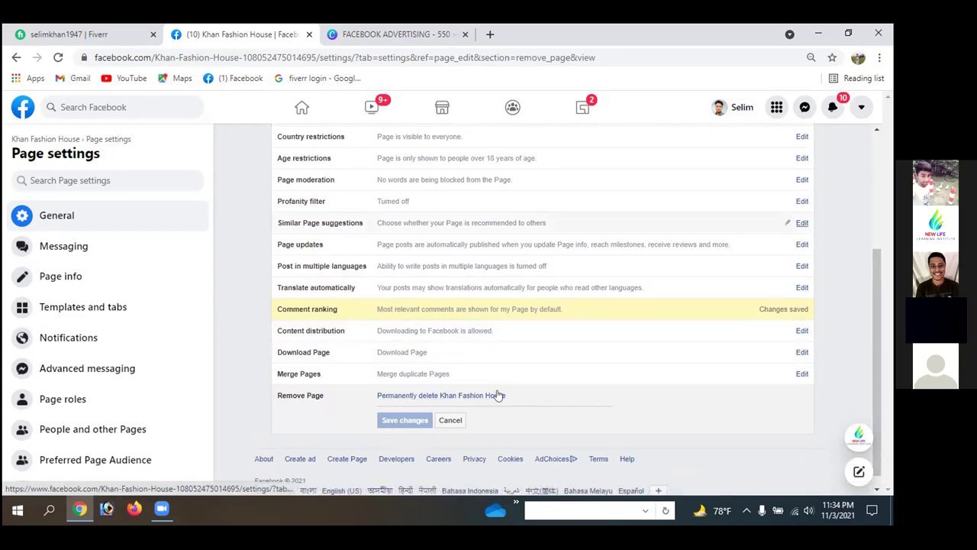
{"action": "scroll", "coordinate": [247, 289], "scroll_direction": "up", "scroll_amount": 1}
{"action": "scroll", "coordinate": [247, 289], "scroll_direction": "up", "scroll_amount": 2}
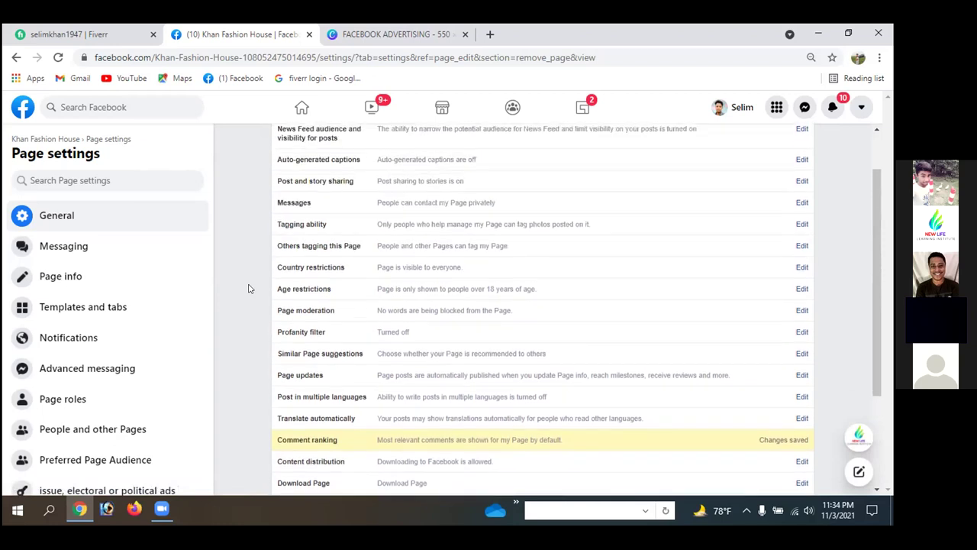
{"action": "scroll", "coordinate": [247, 288], "scroll_direction": "down", "scroll_amount": 3}
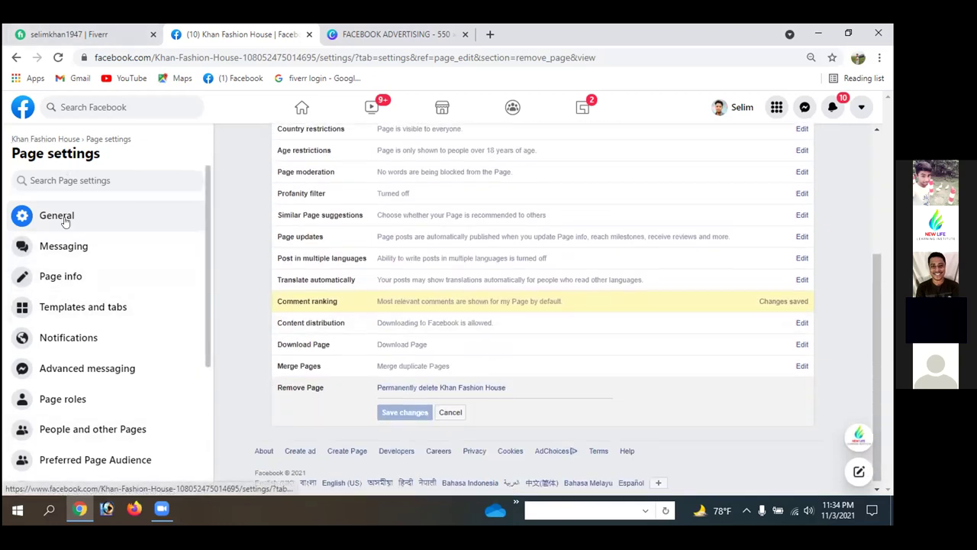
{"action": "scroll", "coordinate": [120, 306], "scroll_direction": "down", "scroll_amount": 2}
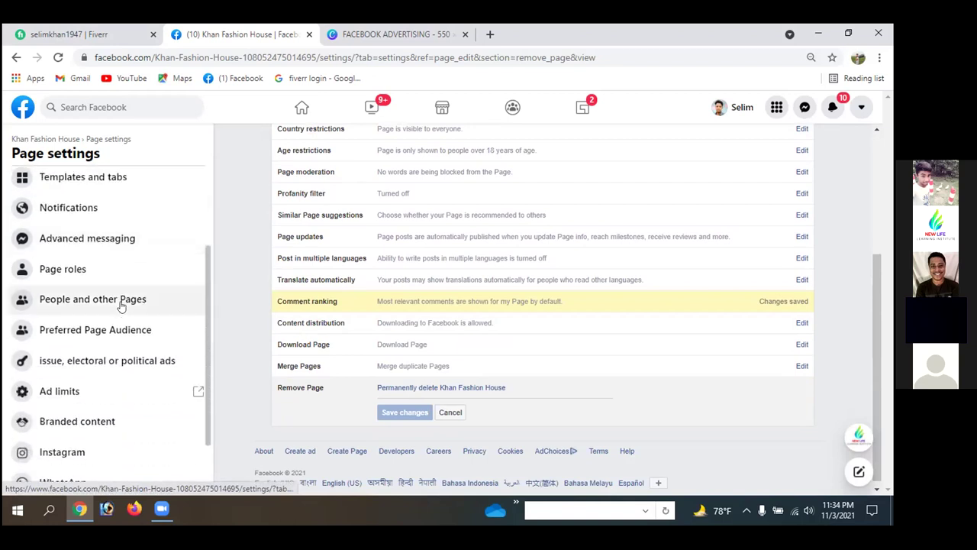
{"action": "scroll", "coordinate": [70, 294], "scroll_direction": "down", "scroll_amount": 2}
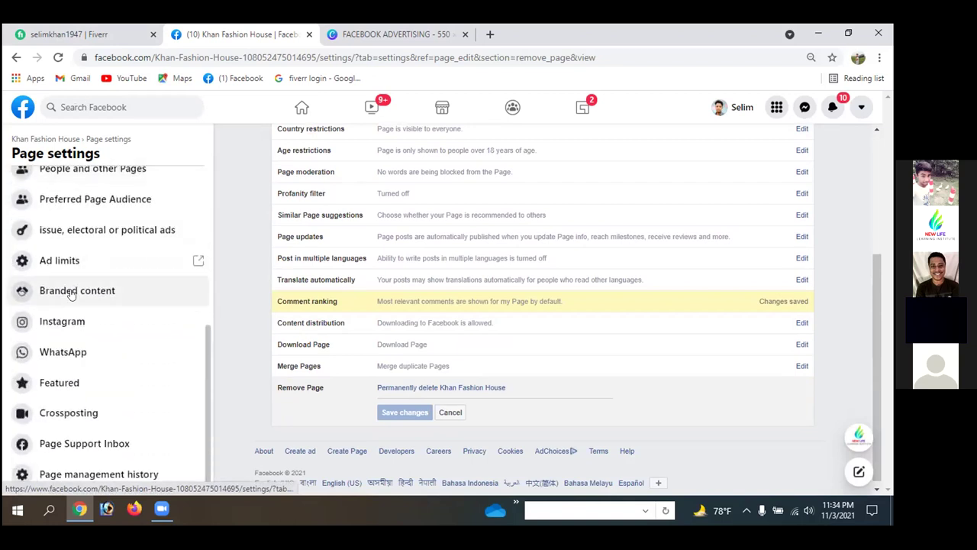
{"action": "scroll", "coordinate": [70, 294], "scroll_direction": "up", "scroll_amount": 4}
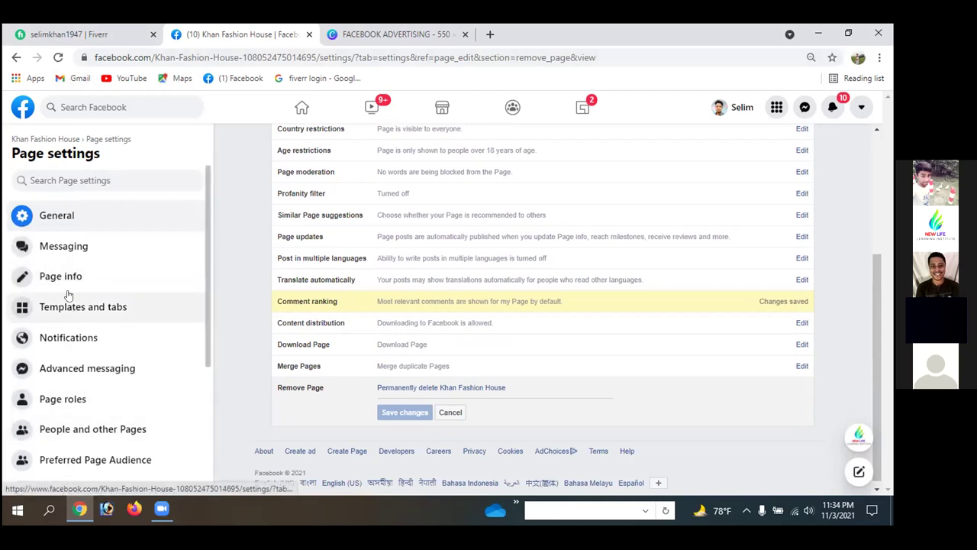
{"action": "scroll", "coordinate": [68, 338], "scroll_direction": "down", "scroll_amount": 2}
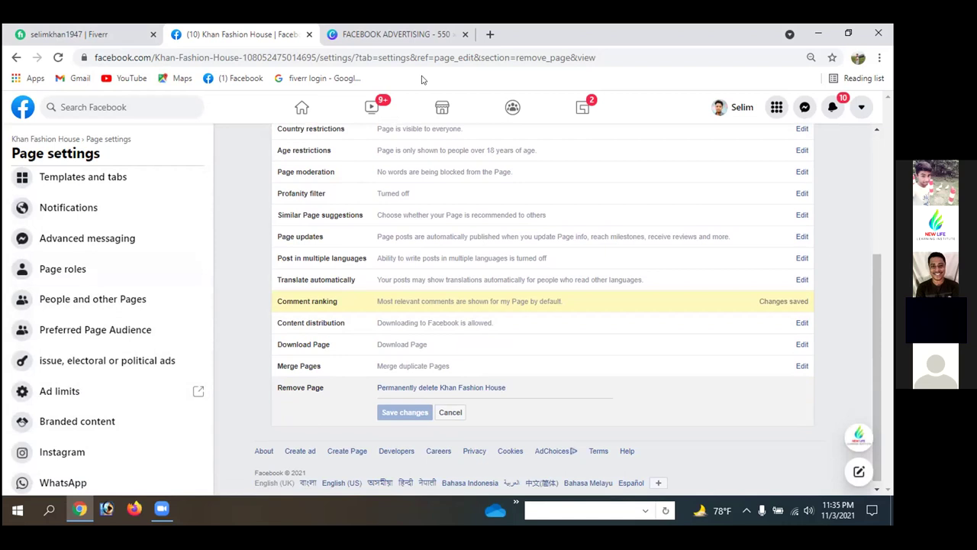
{"action": "left_click", "coordinate": [16, 57]}
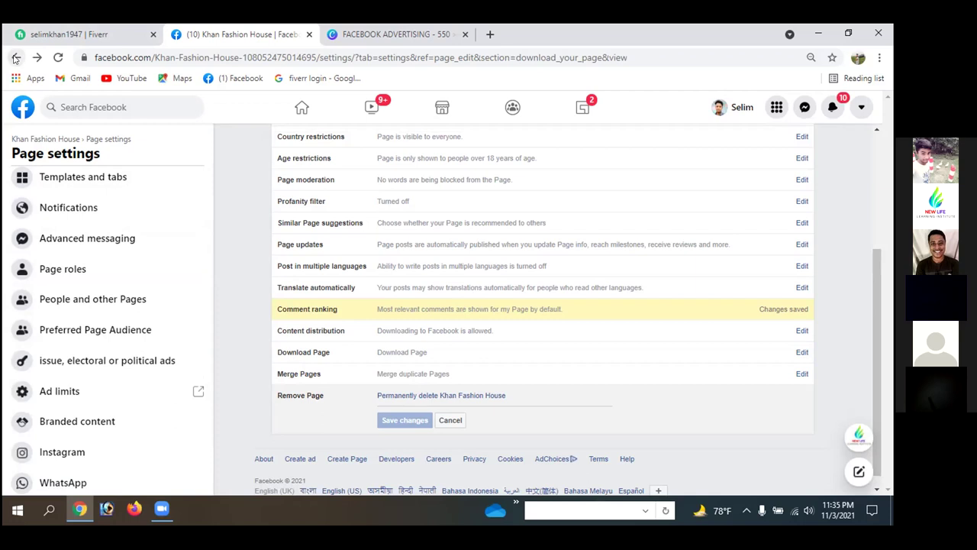
- Go back six times through the settings history to the Age restrictions editor showing People 18 and over
{"action": "left_click", "coordinate": [15, 58]}
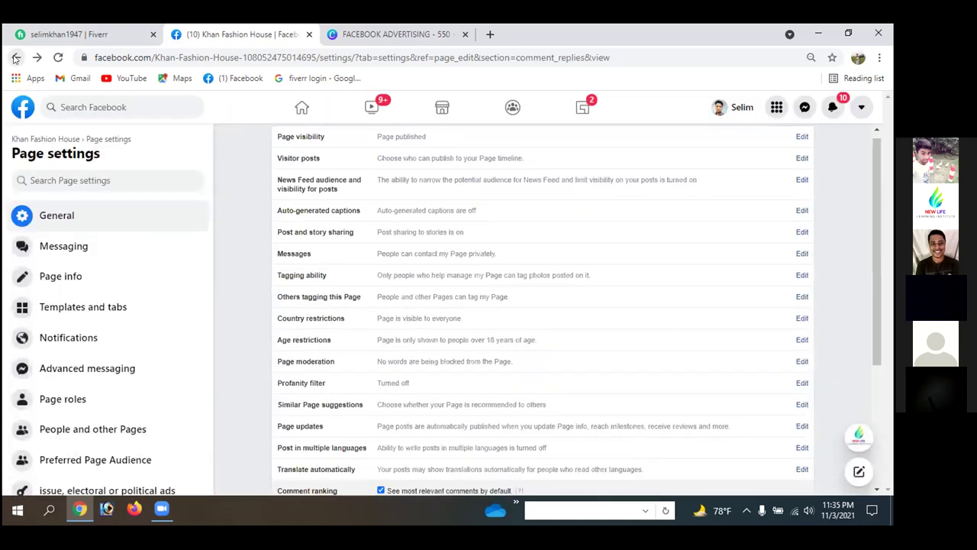
{"action": "left_click", "coordinate": [15, 58]}
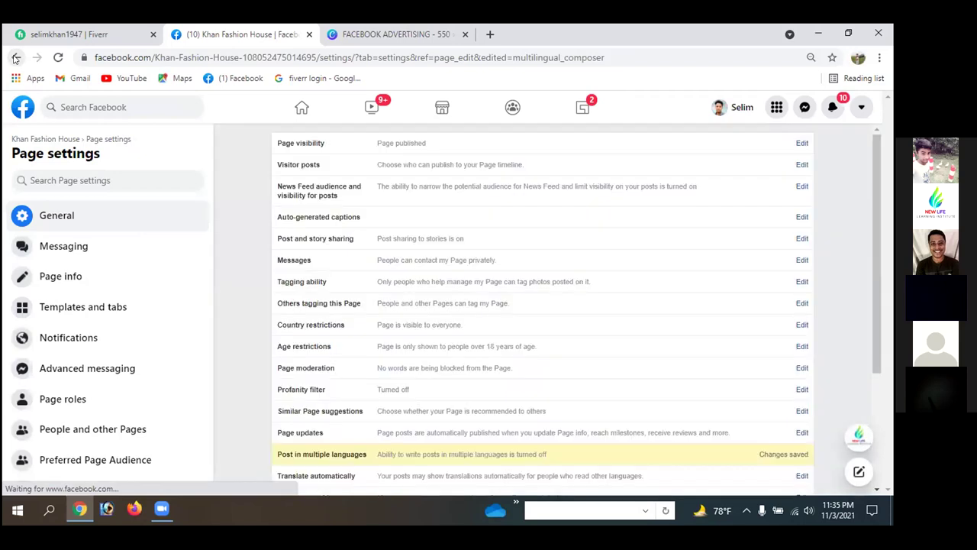
{"action": "left_click", "coordinate": [15, 58]}
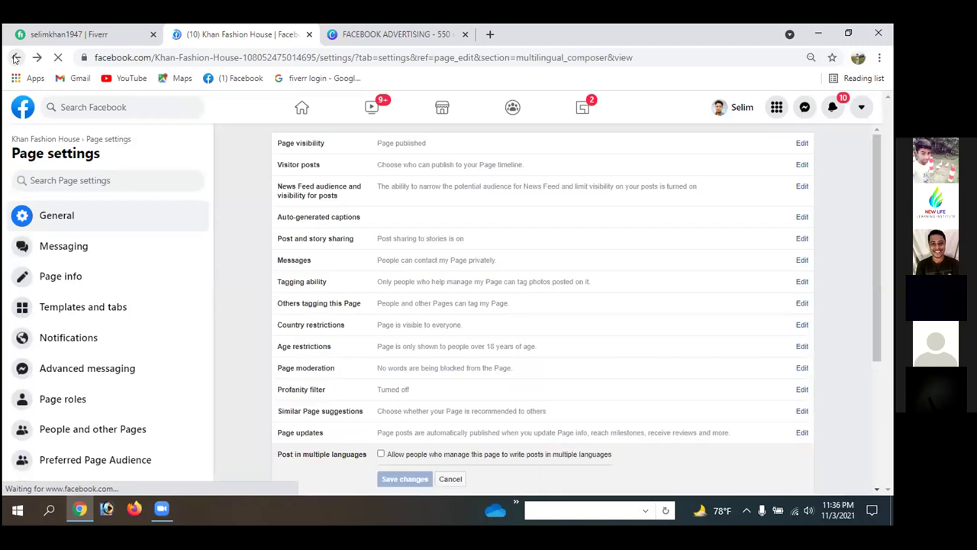
{"action": "left_click", "coordinate": [16, 58]}
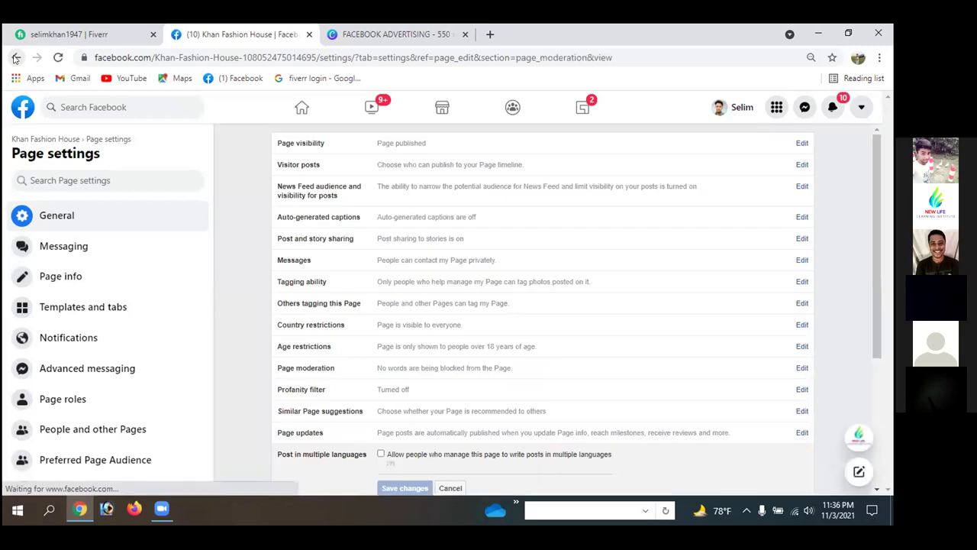
{"action": "left_click", "coordinate": [15, 58]}
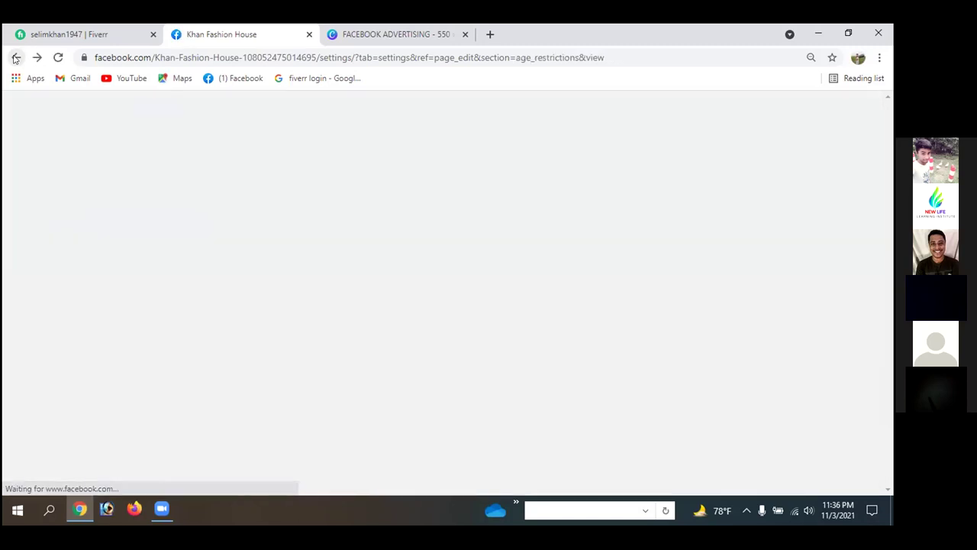
{"action": "left_click", "coordinate": [16, 58]}
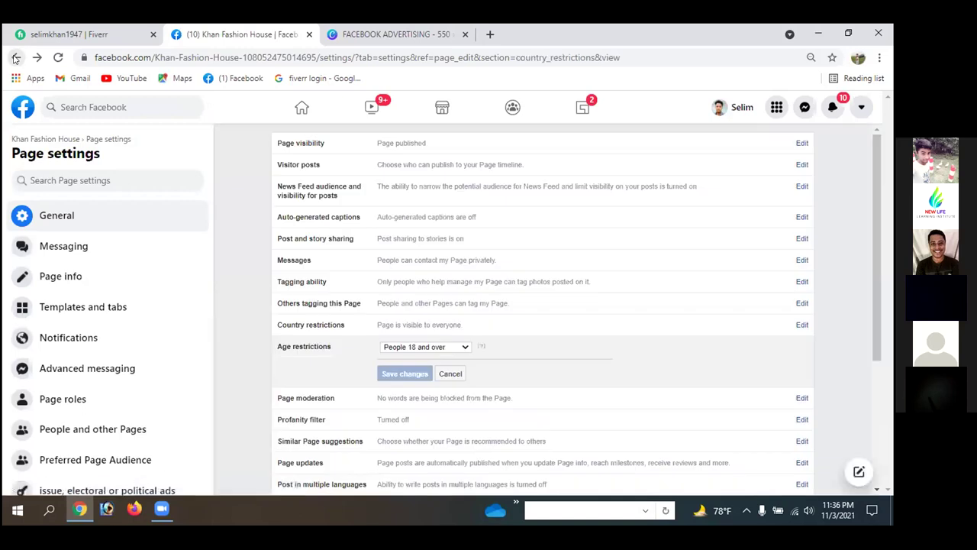
- Search Google for 'facebook' in a new tab, close the Khan Fashion House tab, and open Facebook
{"action": "left_click", "coordinate": [490, 34]}
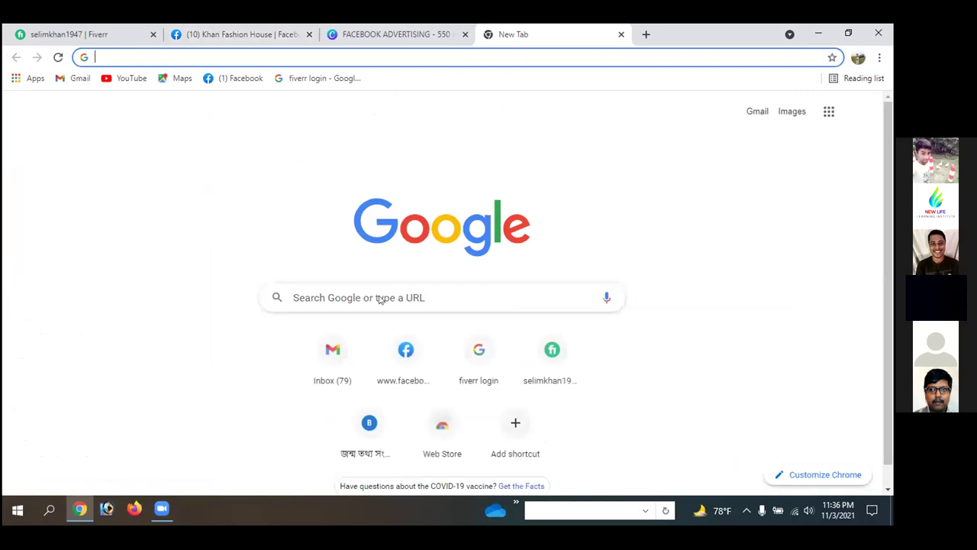
{"action": "left_click", "coordinate": [384, 297]}
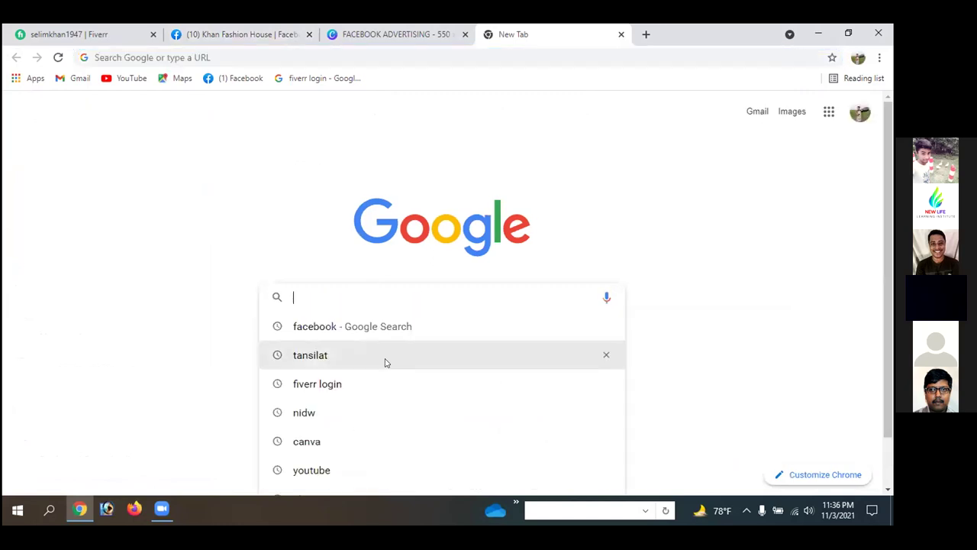
{"action": "left_click", "coordinate": [338, 327]}
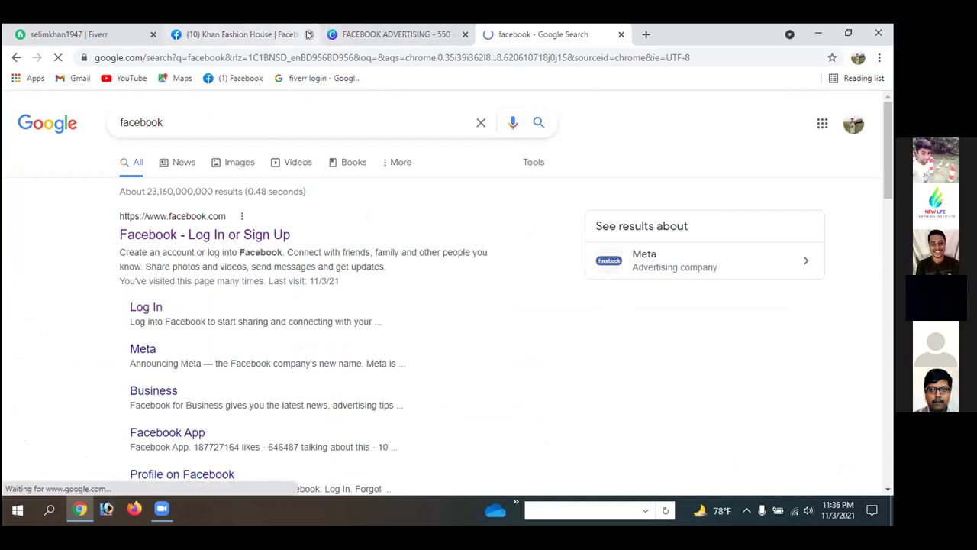
{"action": "left_click", "coordinate": [309, 34]}
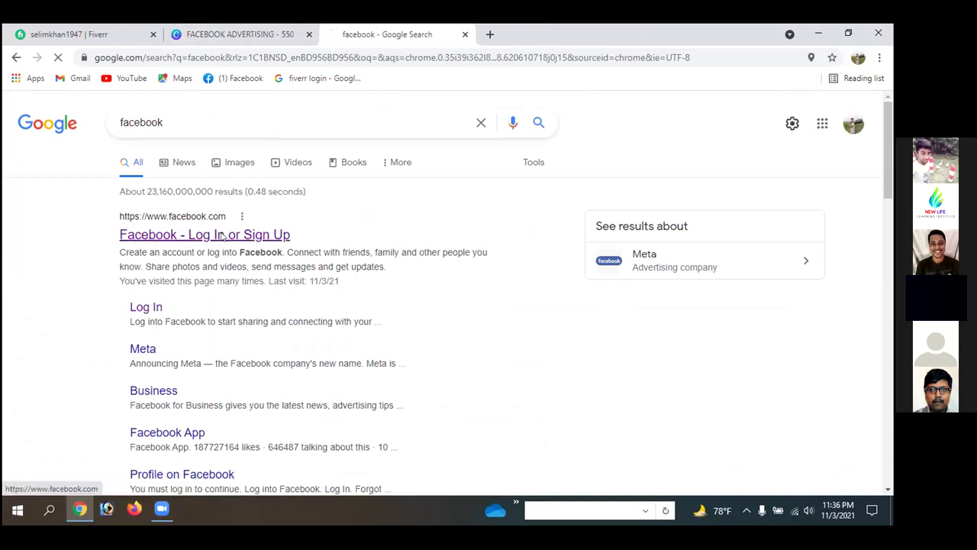
{"action": "left_click", "coordinate": [217, 236]}
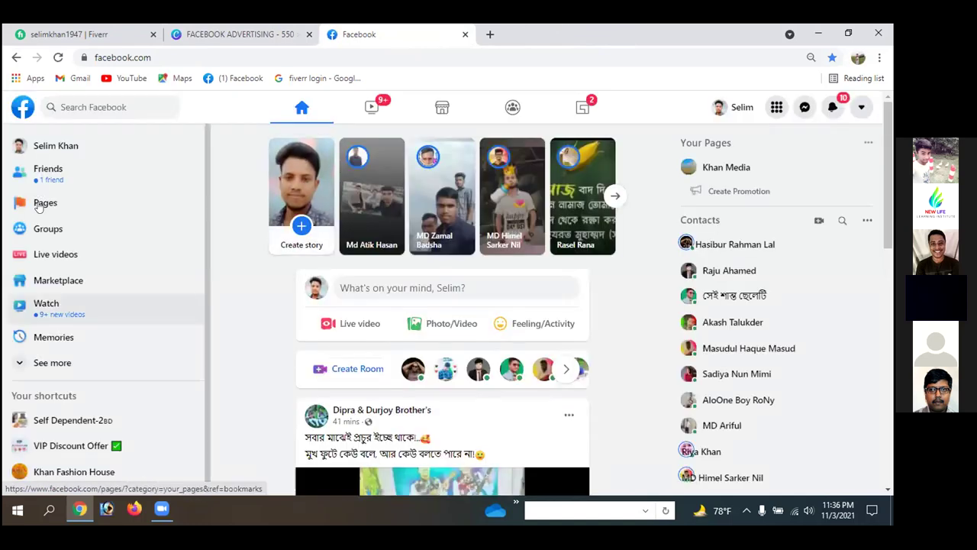
- Open Khan Fashion House from your Pages, dismiss the page notice, and go to its Settings
{"action": "left_click", "coordinate": [41, 205]}
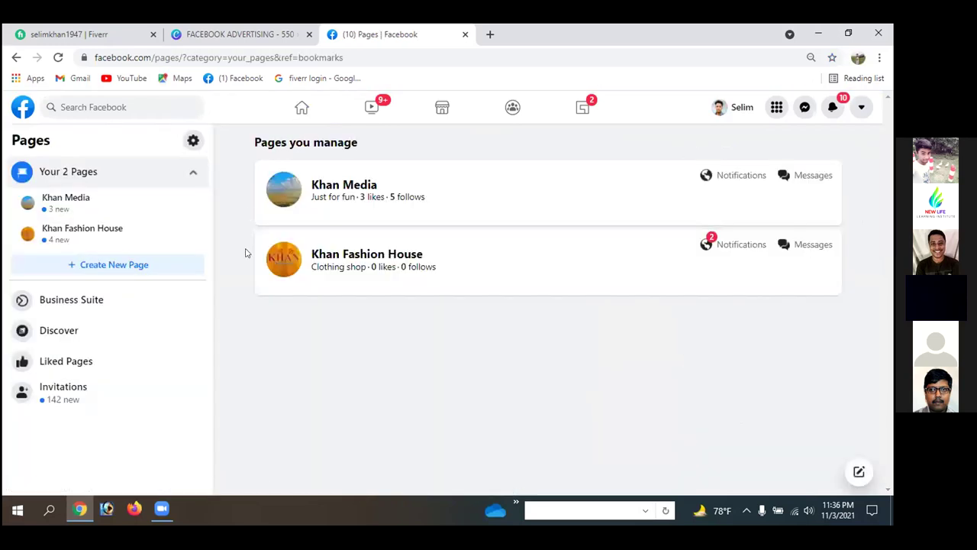
{"action": "left_click", "coordinate": [345, 255]}
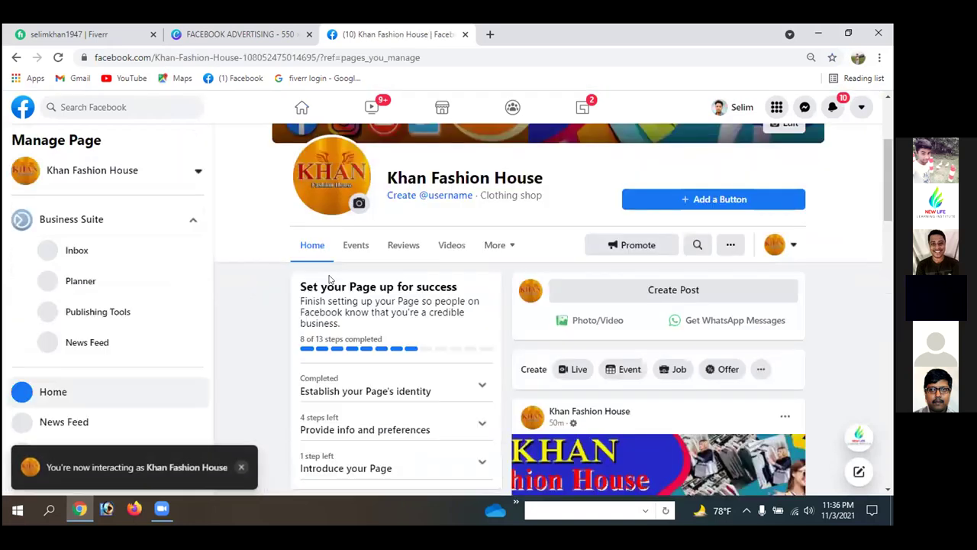
{"action": "left_click", "coordinate": [240, 468]}
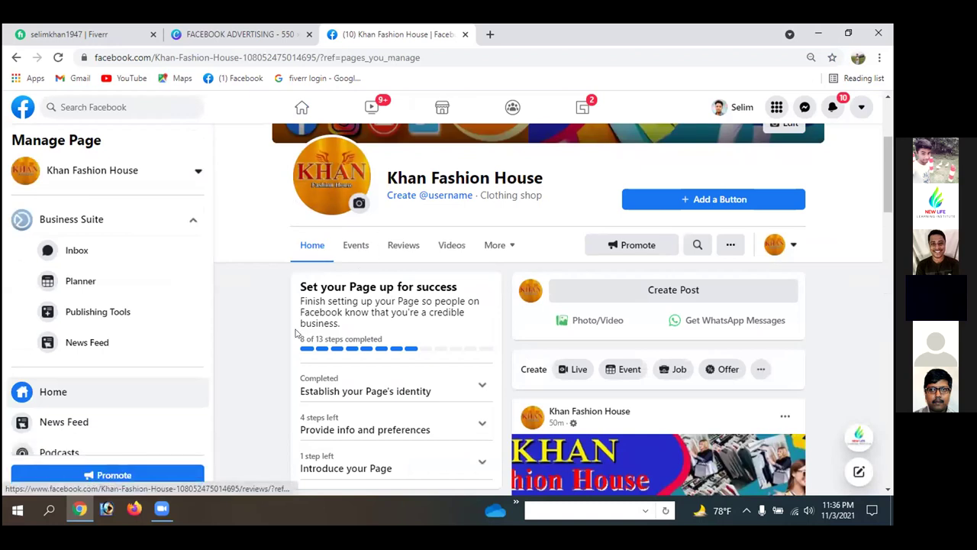
{"action": "scroll", "coordinate": [203, 323], "scroll_direction": "down", "scroll_amount": 3}
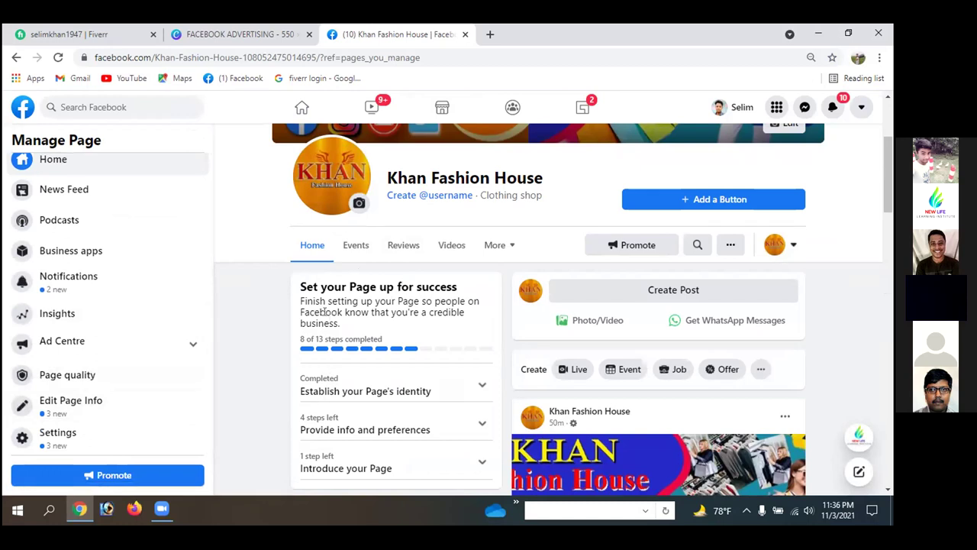
{"action": "left_click", "coordinate": [54, 435]}
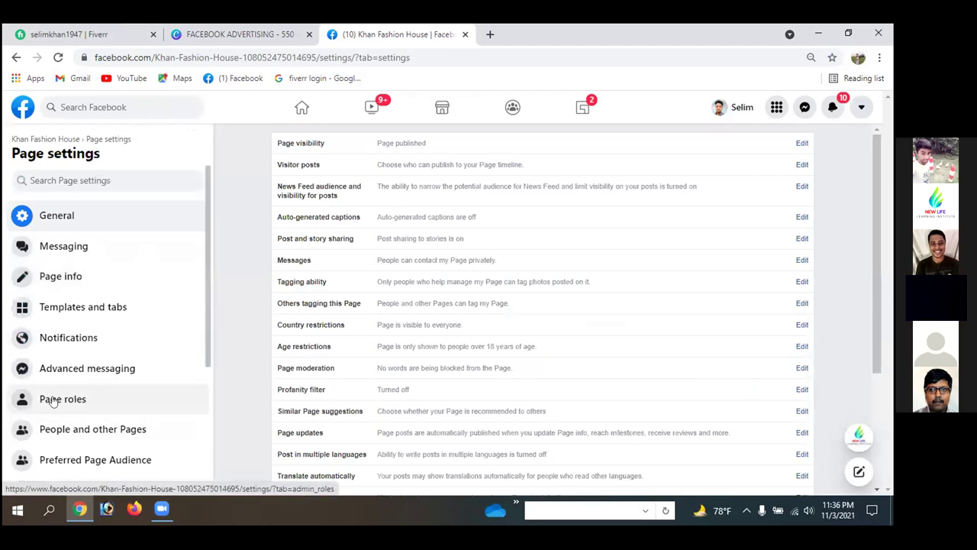
- In Page roles, try names in the new-role field, clear it, and open the Editor role dropdown
{"action": "left_click", "coordinate": [55, 402]}
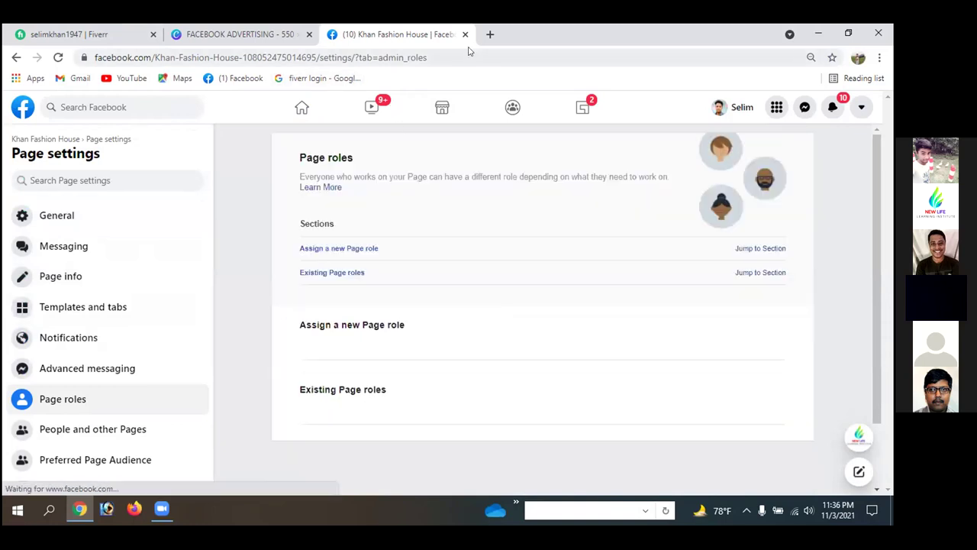
{"action": "scroll", "coordinate": [654, 292], "scroll_direction": "down", "scroll_amount": 2}
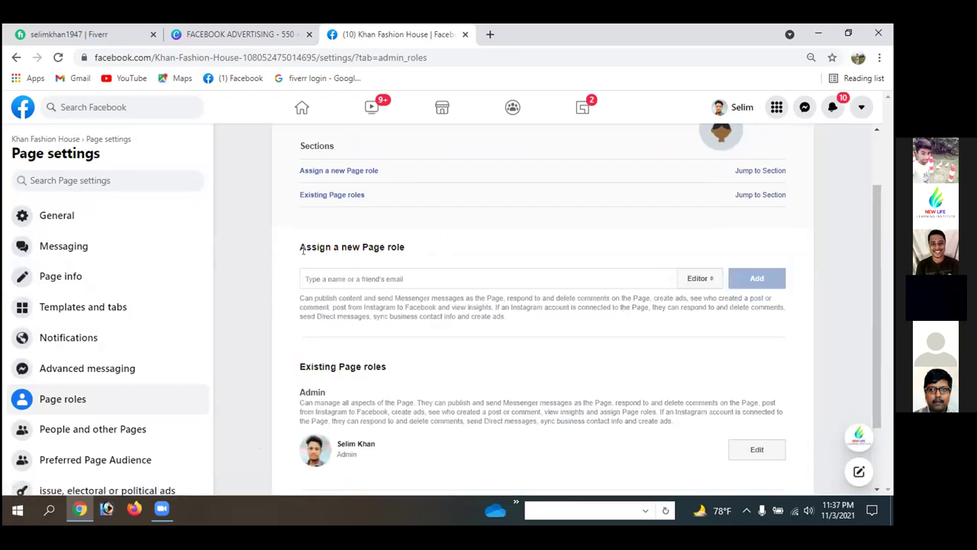
{"action": "left_click", "coordinate": [367, 278]}
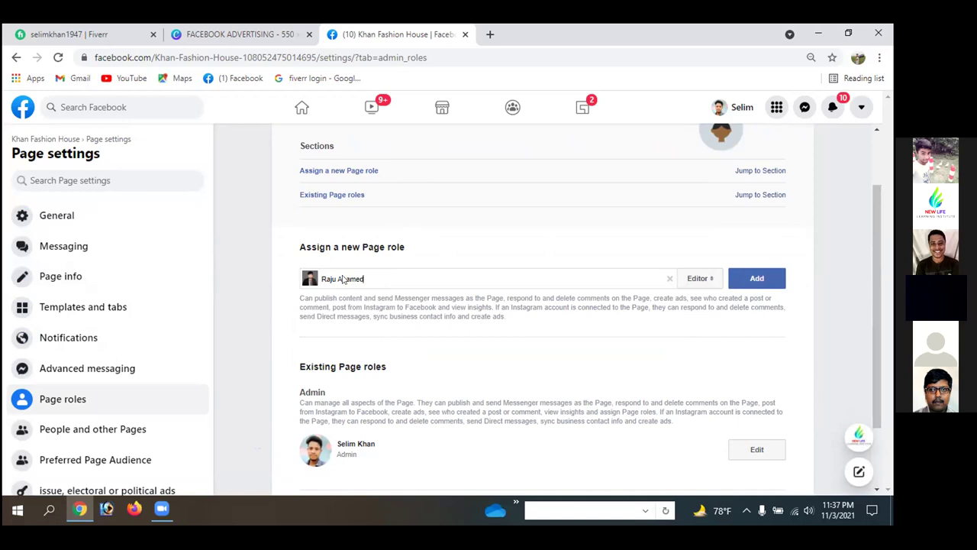
{"action": "type", "text": "h"}
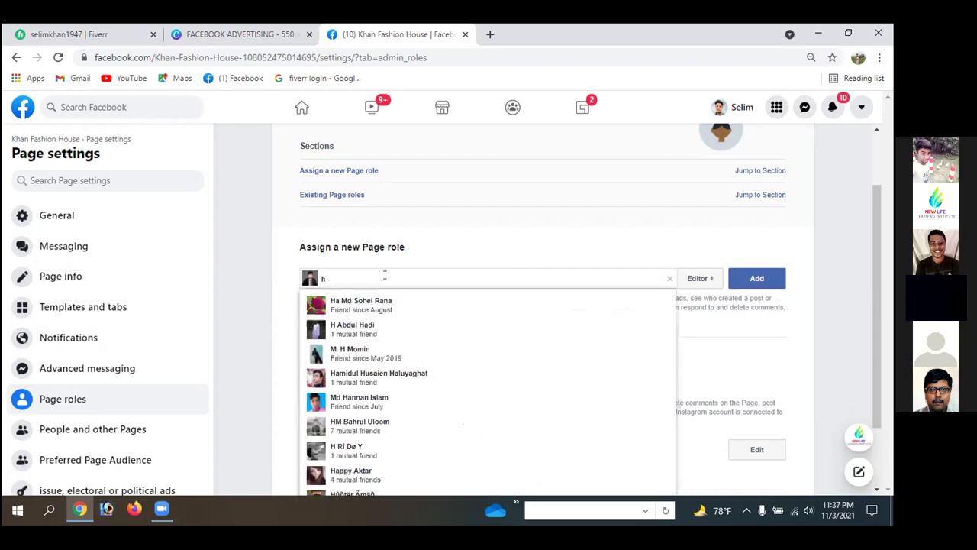
{"action": "type", "text": "a"}
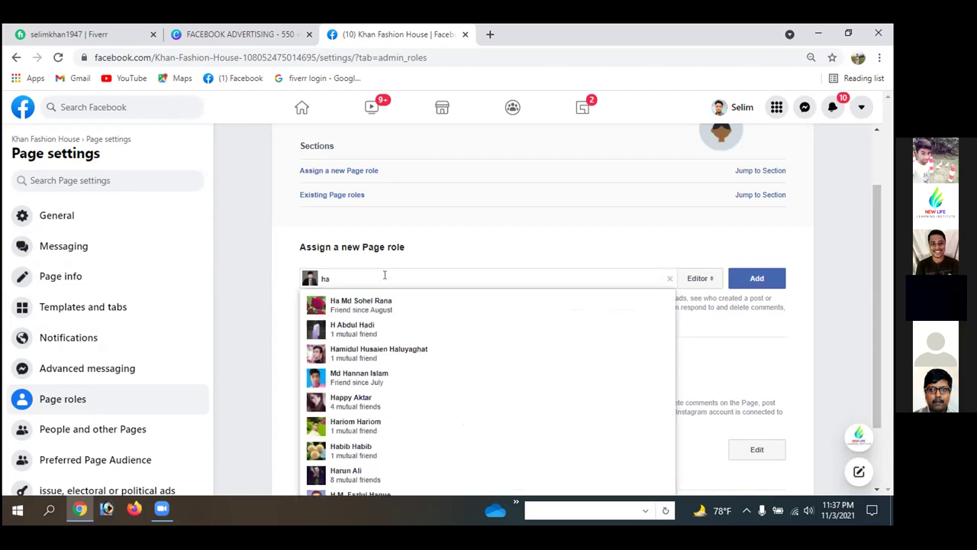
{"action": "key", "text": "BackSpace"}
{"action": "key", "text": "BackSpace"}
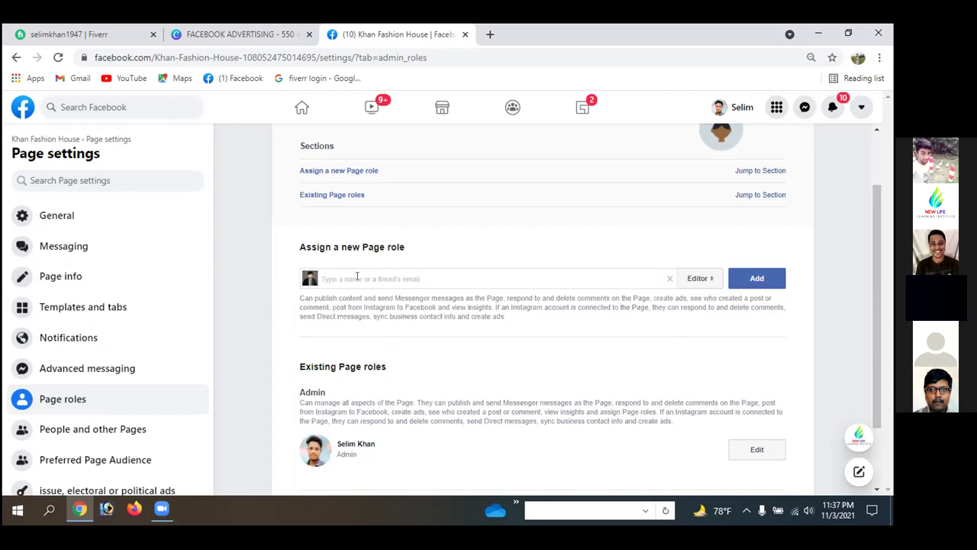
{"action": "left_click", "coordinate": [708, 279]}
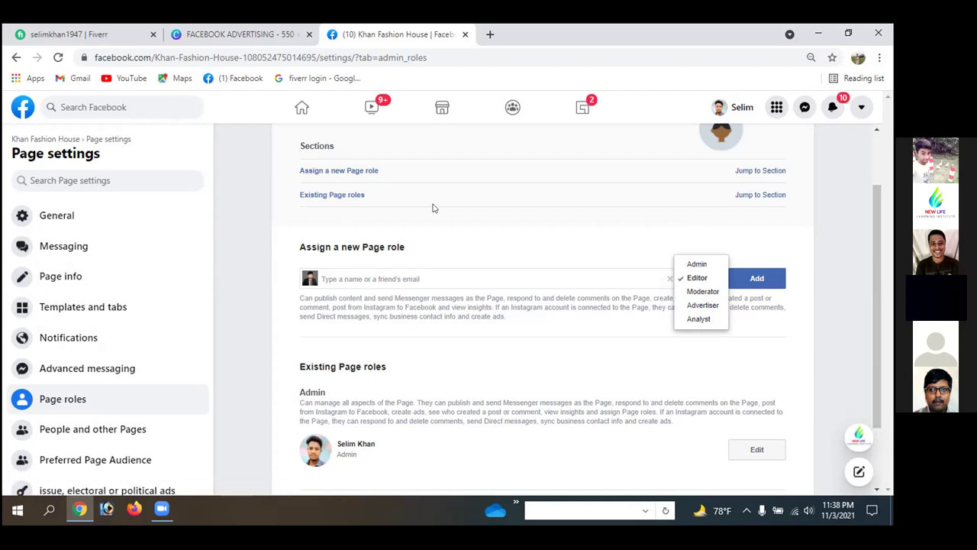
- Choose Advertiser as the new role and select the intended friend from the name suggestions
{"action": "left_click", "coordinate": [698, 305]}
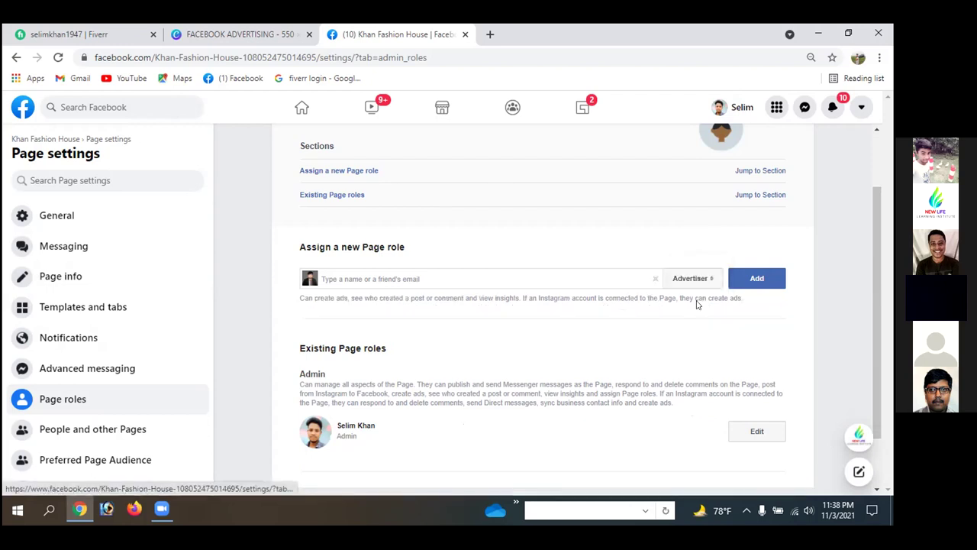
{"action": "left_click", "coordinate": [332, 277]}
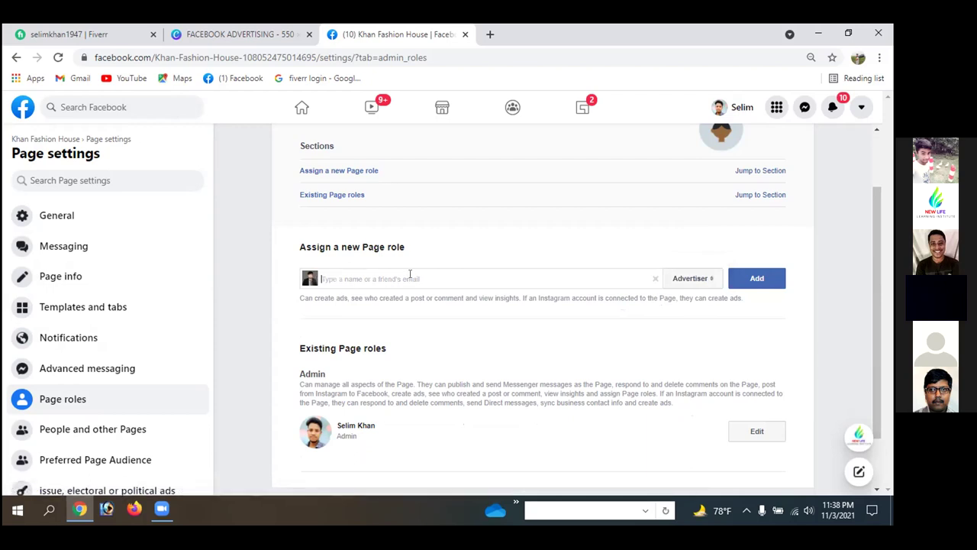
{"action": "type", "text": "m"}
{"action": "key", "text": "BackSpace"}
{"action": "type", "text": "R"}
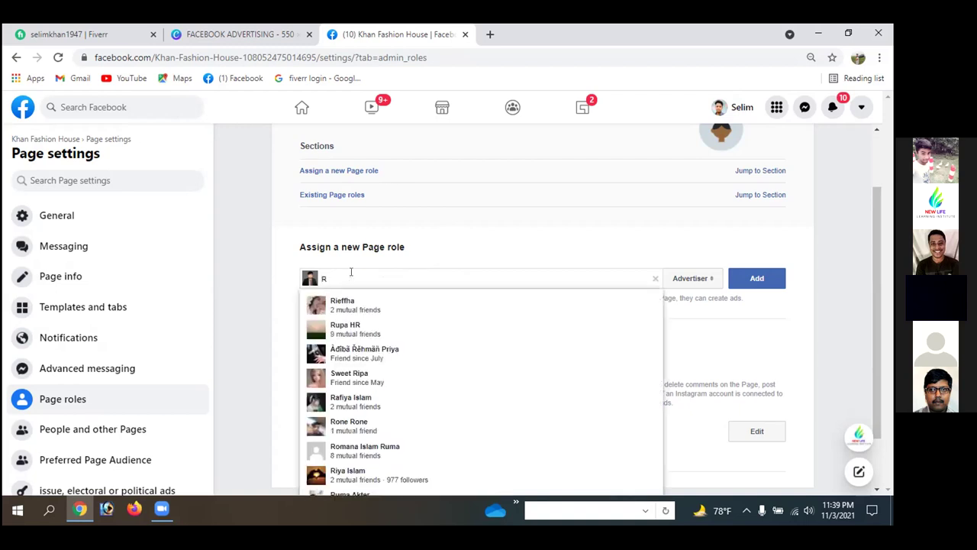
{"action": "type", "text": "aju"}
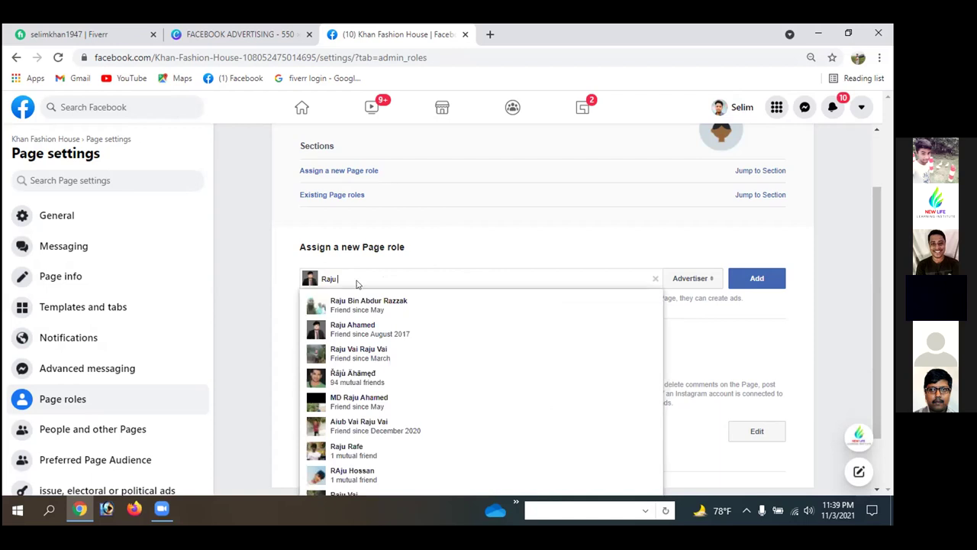
{"action": "left_click", "coordinate": [345, 330]}
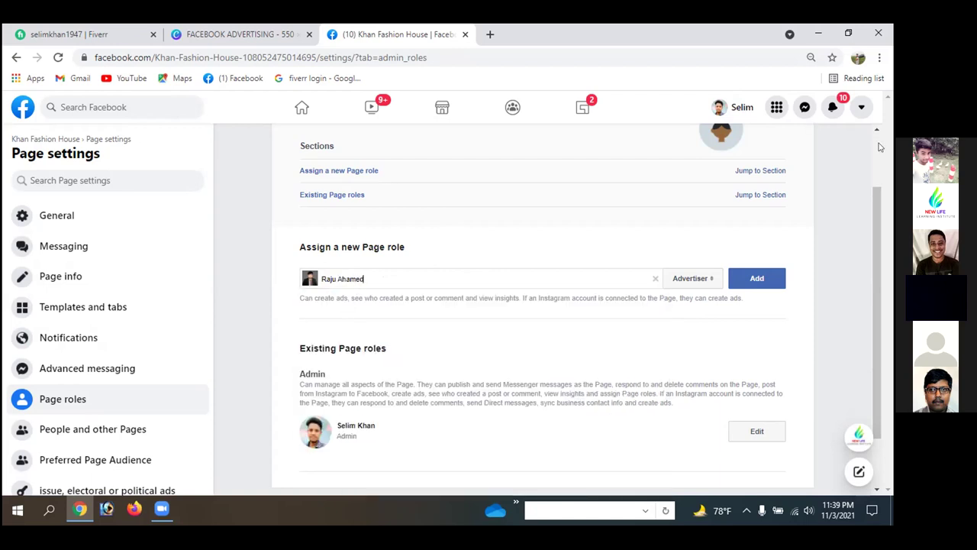
- Try adding the friend as Advertiser, close the password re-entry prompt unsubmitted, and view notifications
{"action": "left_click", "coordinate": [730, 281]}
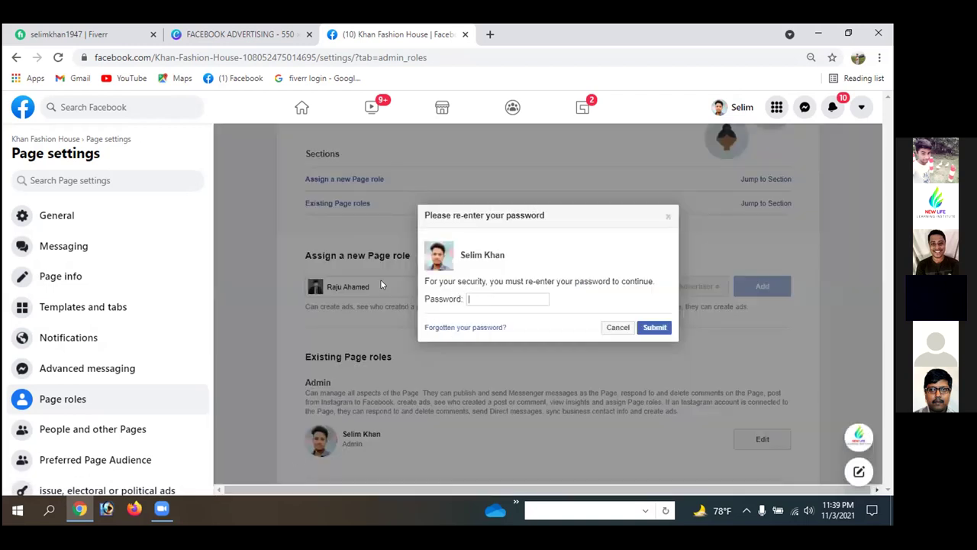
{"action": "left_click", "coordinate": [472, 298]}
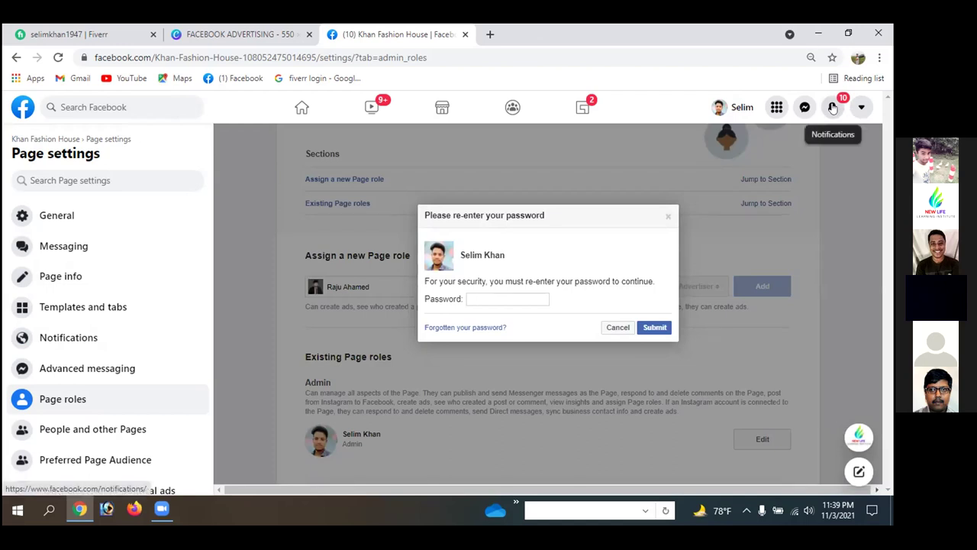
{"action": "left_click", "coordinate": [668, 217]}
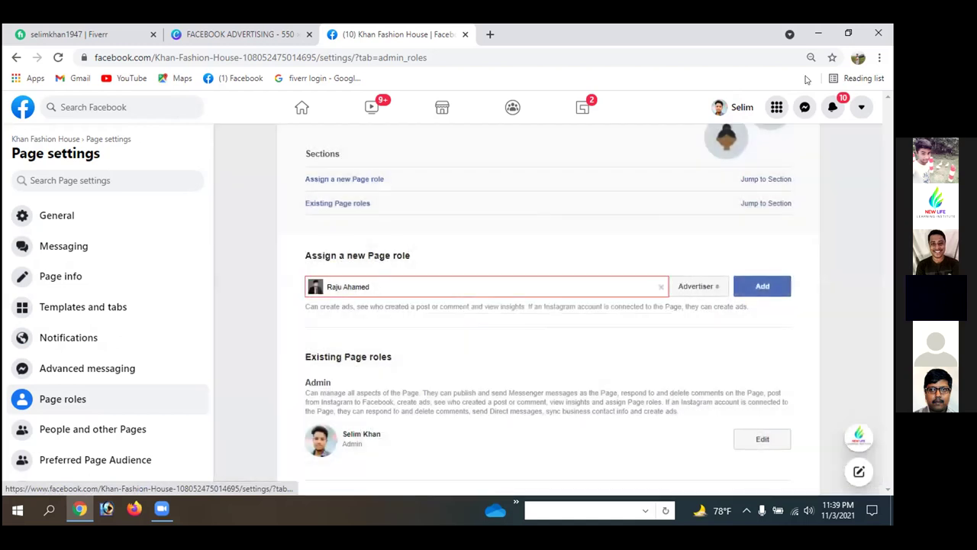
{"action": "left_click", "coordinate": [832, 107]}
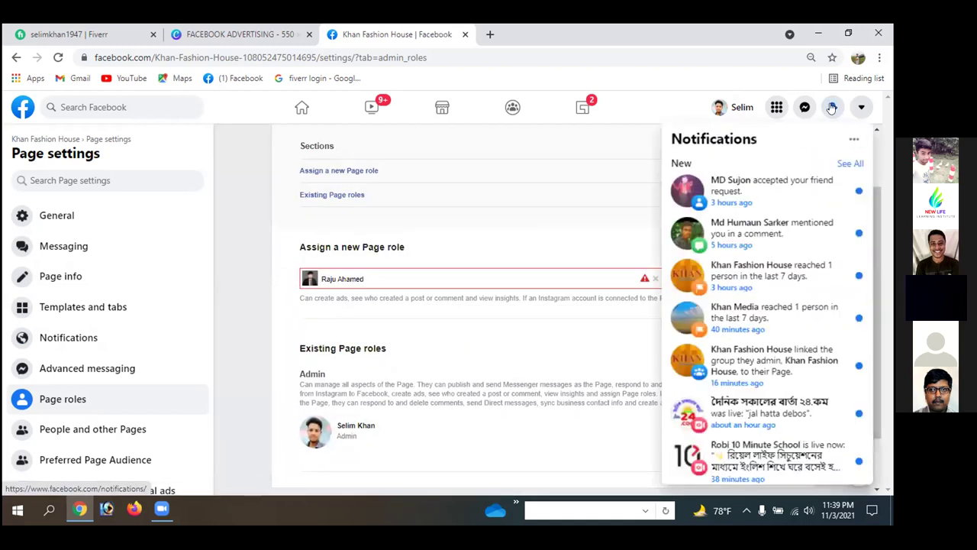
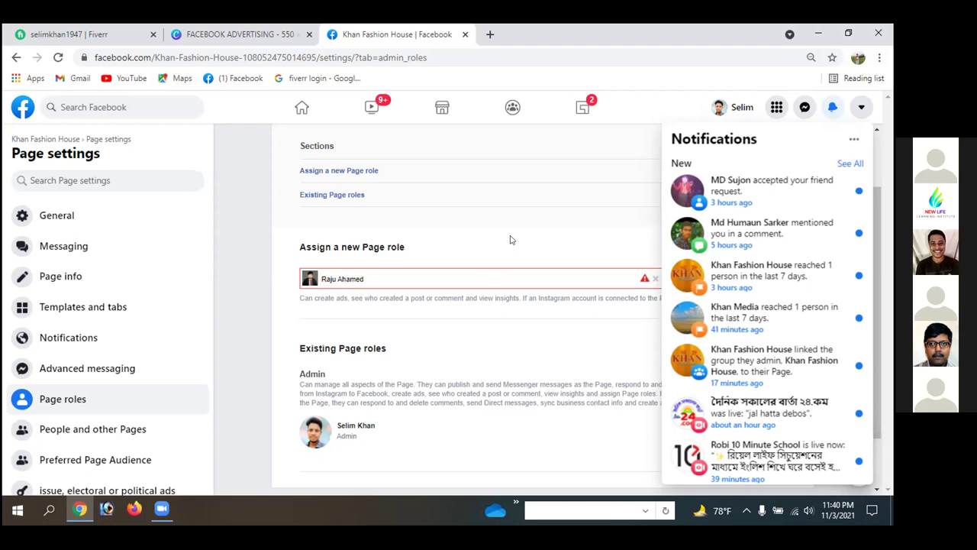
- Select, then deselect, the name entered in the Assign a new Page role box
{"action": "triple_click", "coordinate": [430, 279]}
{"action": "left_click", "coordinate": [376, 277]}
{"action": "left_click", "coordinate": [320, 279]}
- Check the notifications options, then reload the Page roles settings page to clear the form
{"action": "left_click", "coordinate": [853, 139]}
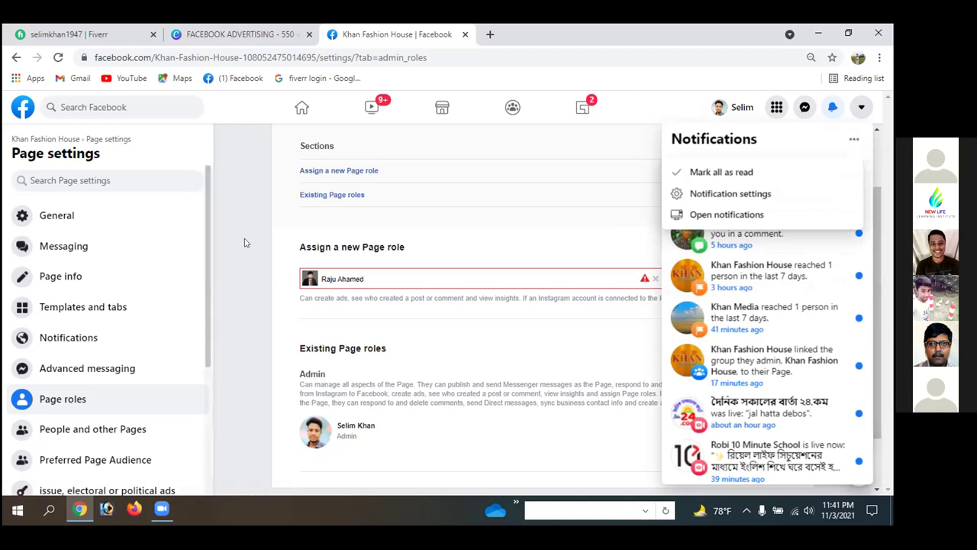
{"action": "left_click_drag", "start_coordinate": [334, 247], "coordinate": [246, 241]}
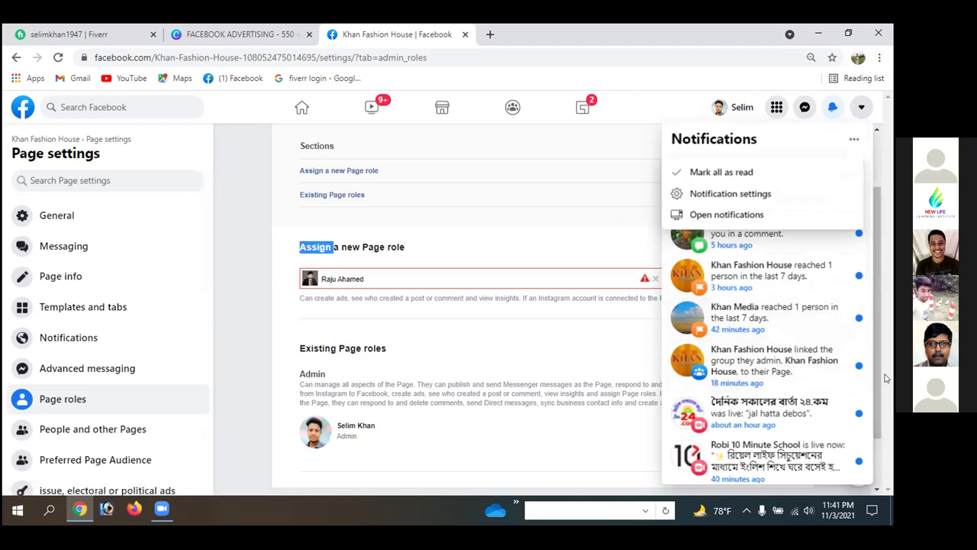
{"action": "scroll", "coordinate": [862, 231], "scroll_direction": "down", "scroll_amount": 3}
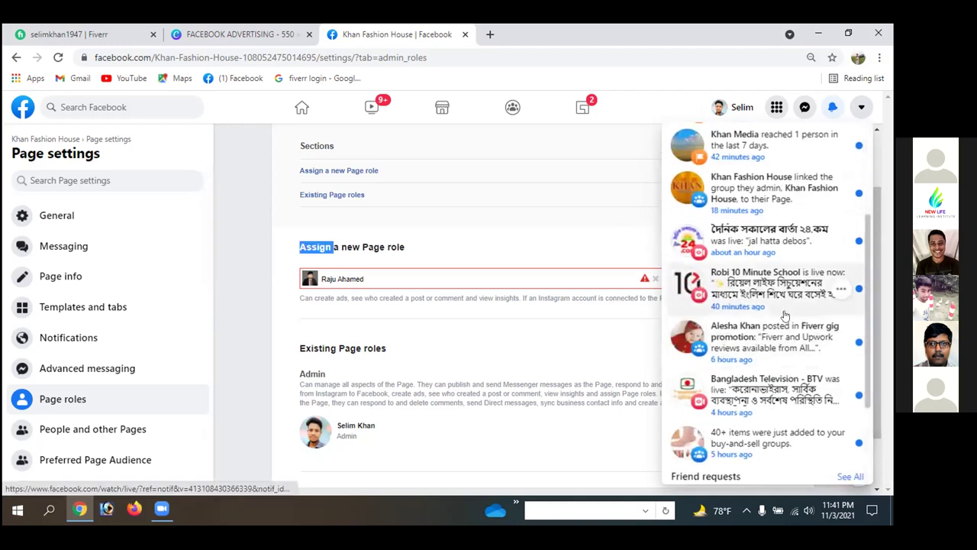
{"action": "left_click", "coordinate": [59, 57]}
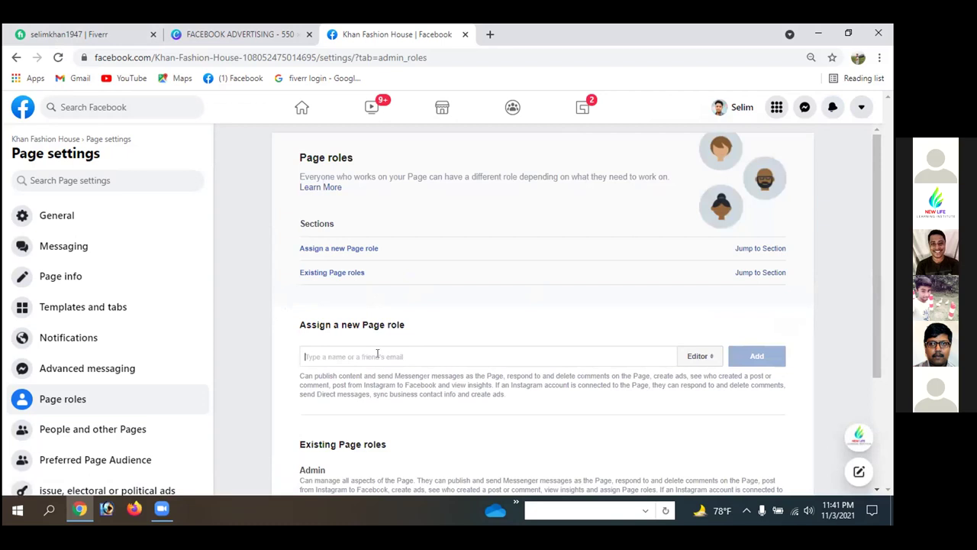
- Change the new Page role from Advertiser to Admin, then return to General settings
{"action": "scroll", "coordinate": [377, 353], "scroll_direction": "down", "scroll_amount": 3}
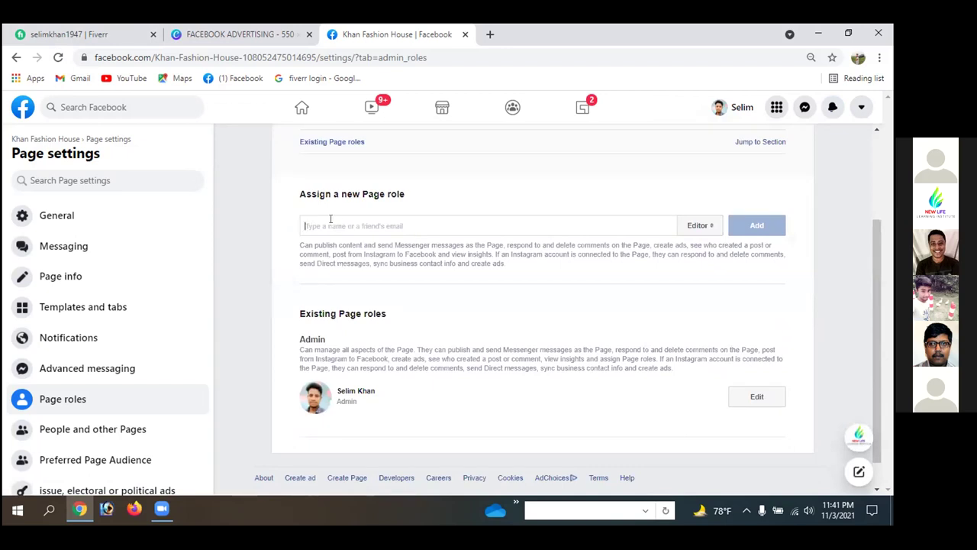
{"action": "left_click", "coordinate": [697, 225]}
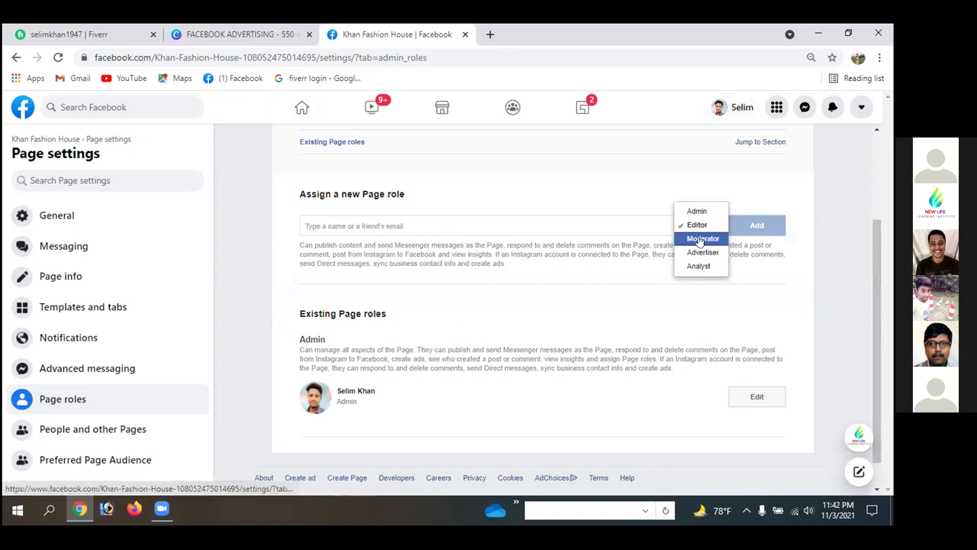
{"action": "left_click", "coordinate": [696, 260]}
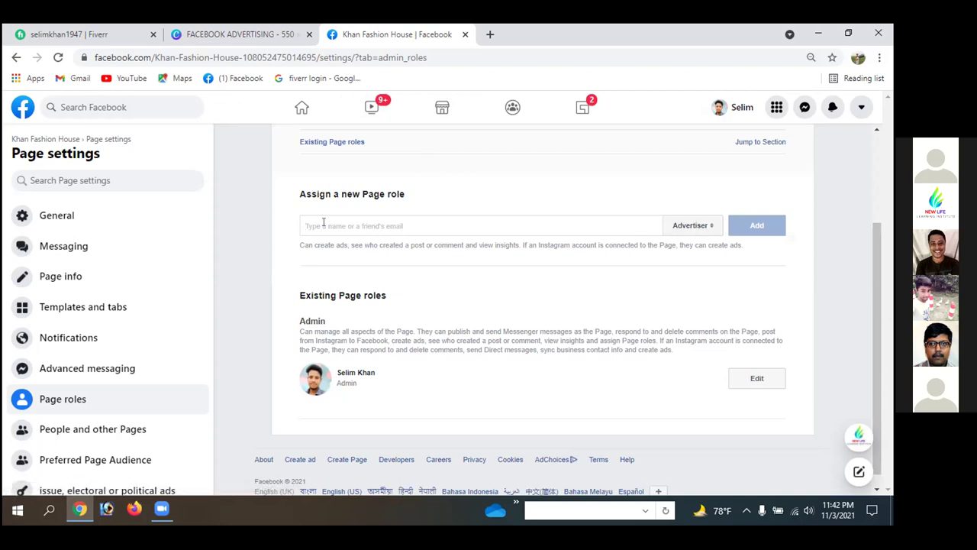
{"action": "left_click", "coordinate": [710, 228]}
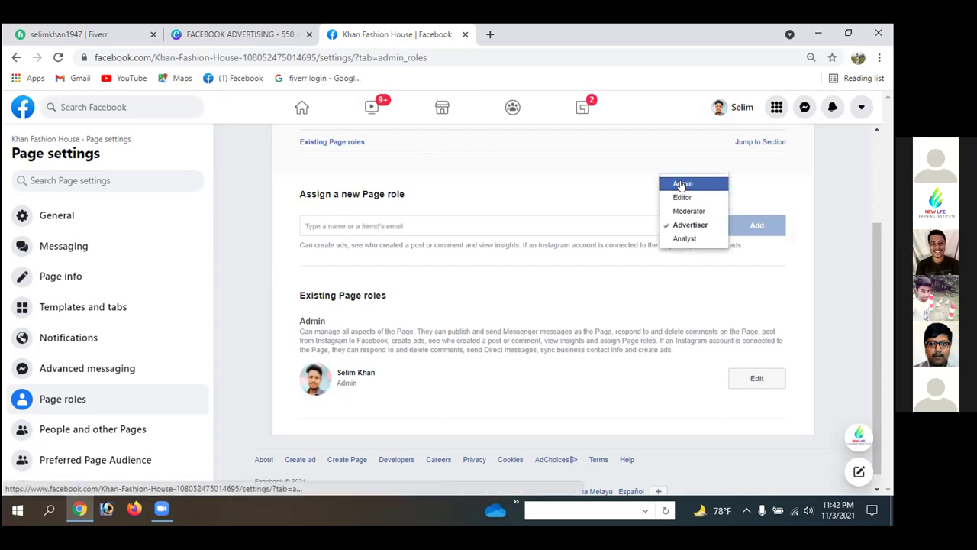
{"action": "left_click", "coordinate": [681, 185]}
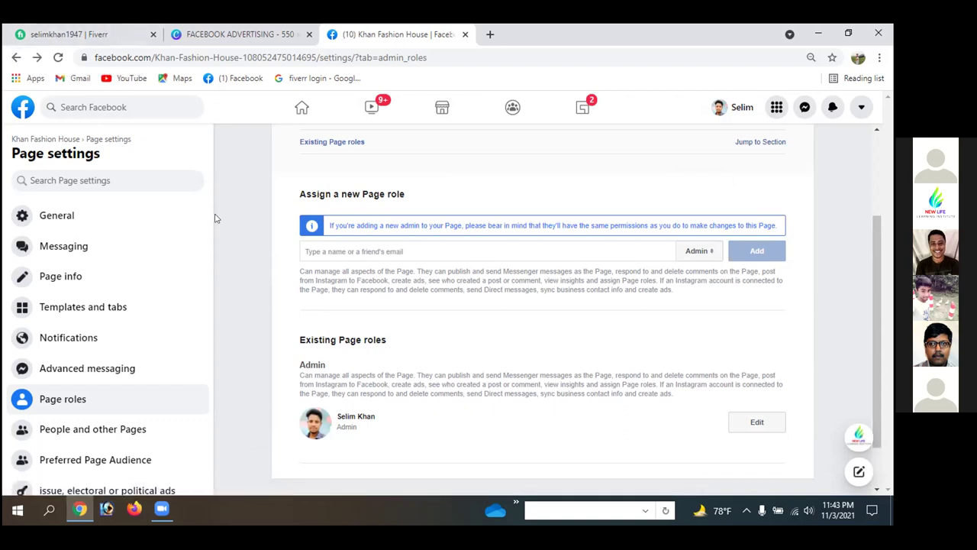
{"action": "left_click", "coordinate": [15, 59]}
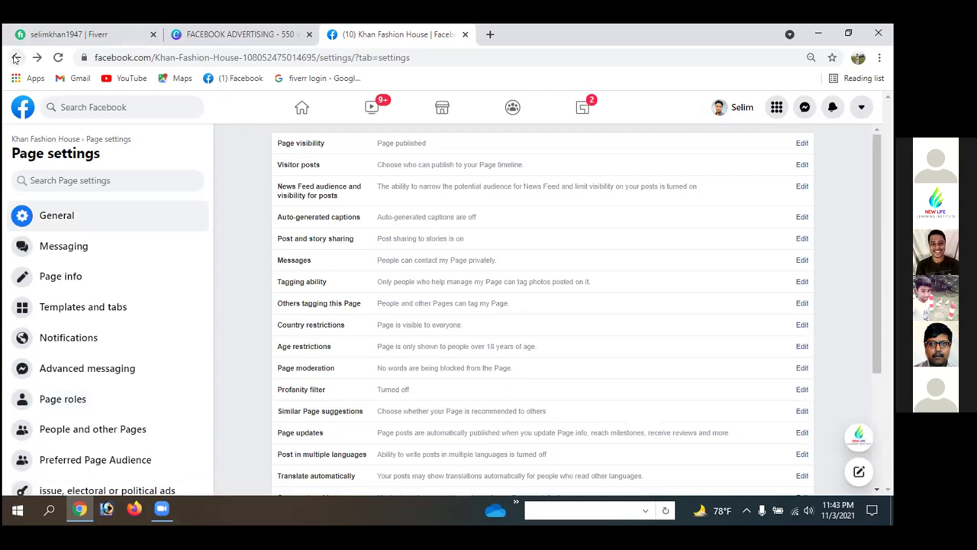
- Back on Khan Fashion House, dismiss the interacting-as notice, review the Page, open Business Suite
{"action": "left_click", "coordinate": [15, 58]}
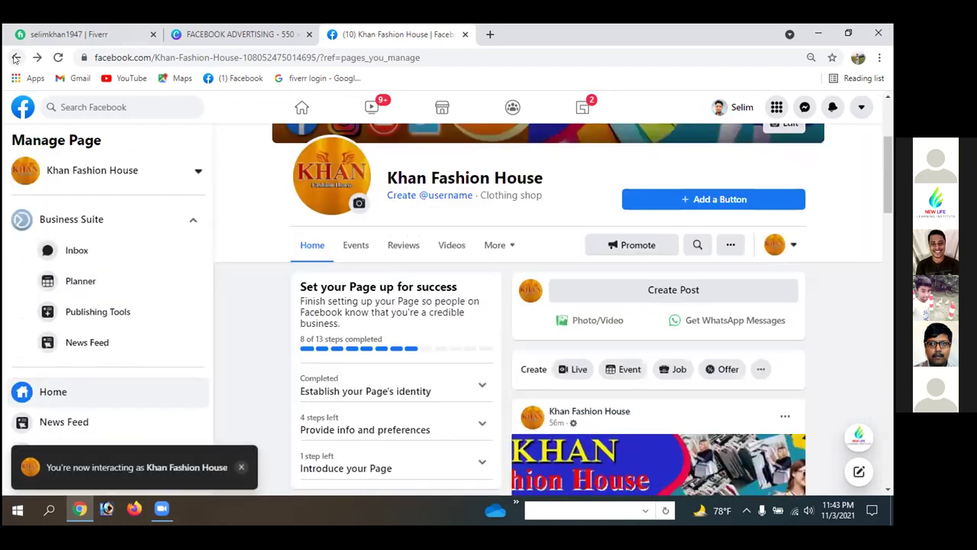
{"action": "left_click", "coordinate": [239, 468]}
{"action": "scroll", "coordinate": [589, 248], "scroll_direction": "down", "scroll_amount": 1}
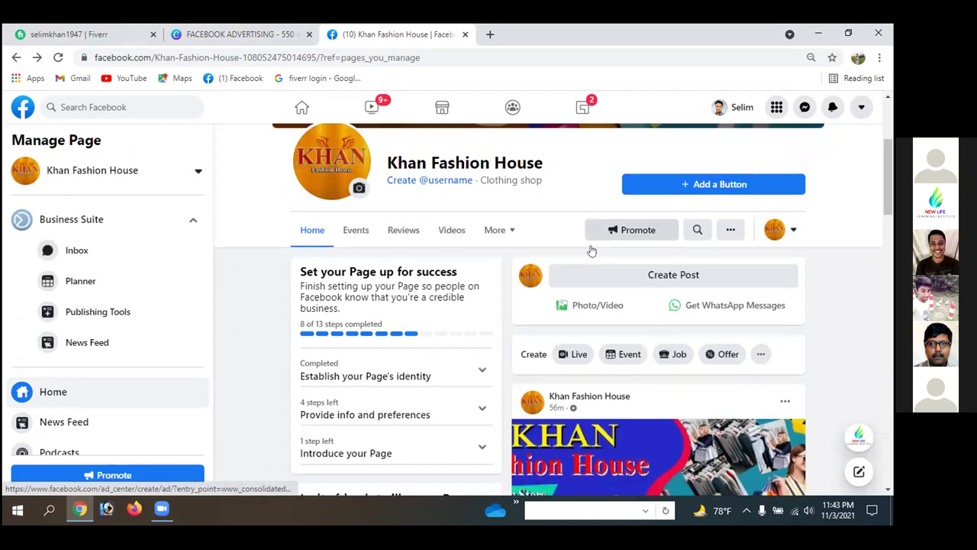
{"action": "scroll", "coordinate": [592, 251], "scroll_direction": "down", "scroll_amount": 2}
{"action": "scroll", "coordinate": [592, 251], "scroll_direction": "down", "scroll_amount": 2}
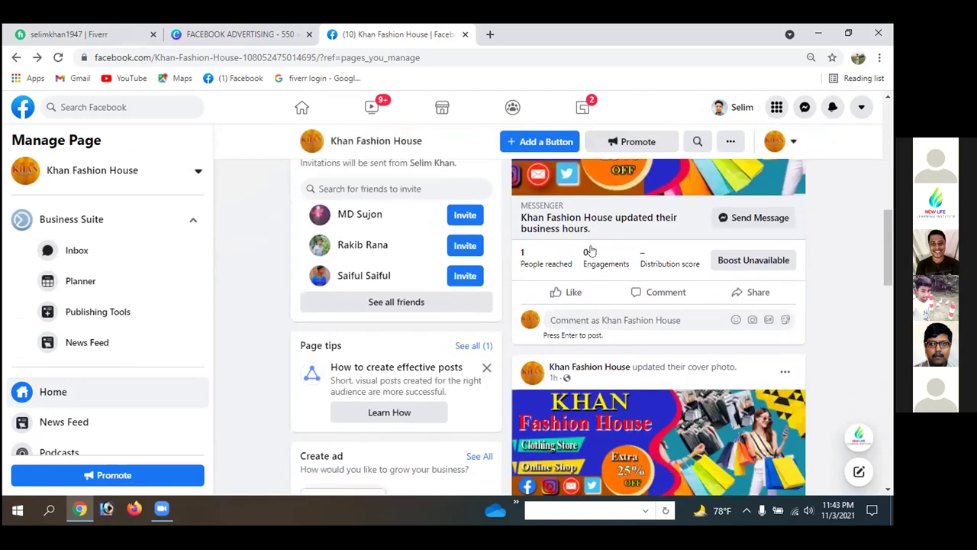
{"action": "scroll", "coordinate": [590, 250], "scroll_direction": "down", "scroll_amount": 2}
{"action": "scroll", "coordinate": [590, 251], "scroll_direction": "down", "scroll_amount": 4}
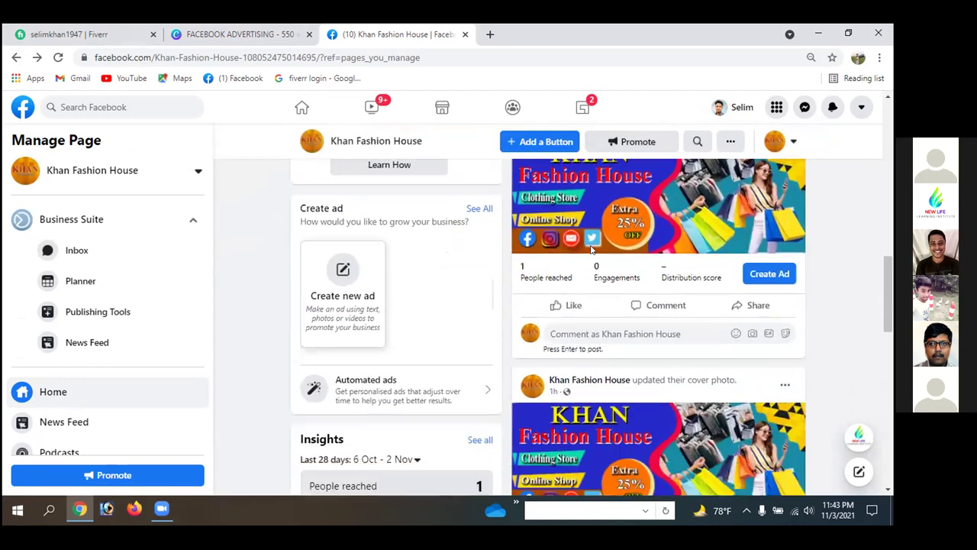
{"action": "scroll", "coordinate": [590, 251], "scroll_direction": "down", "scroll_amount": 3}
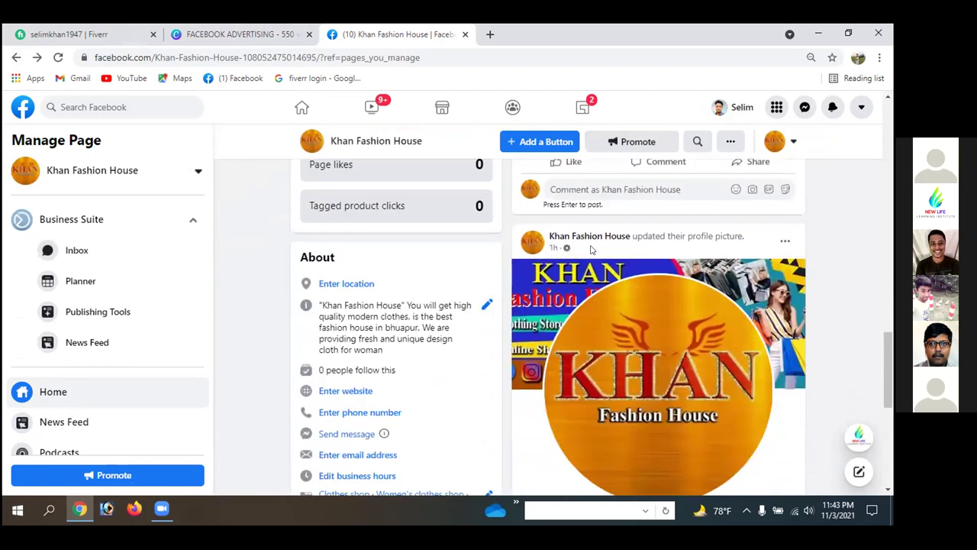
{"action": "scroll", "coordinate": [590, 249], "scroll_direction": "down", "scroll_amount": 2}
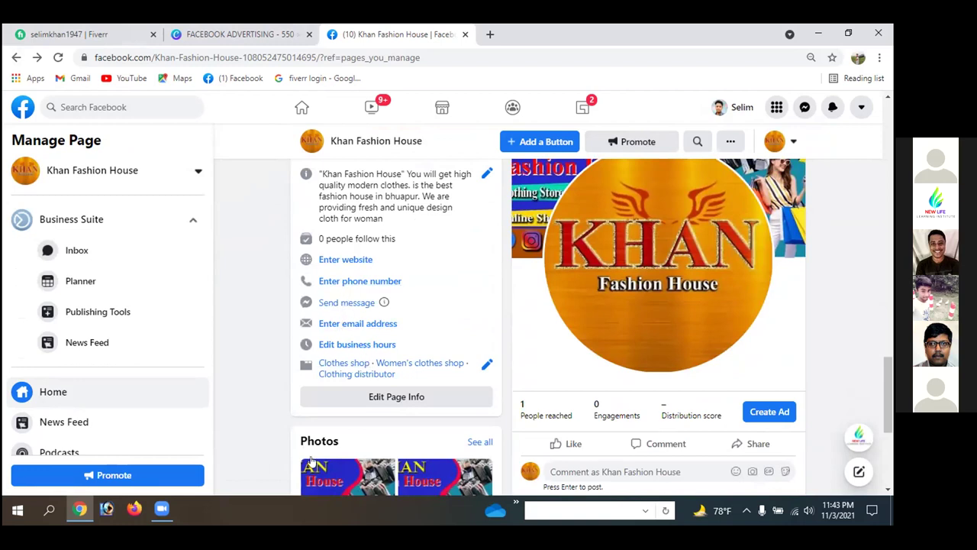
{"action": "scroll", "coordinate": [255, 394], "scroll_direction": "down", "scroll_amount": 2}
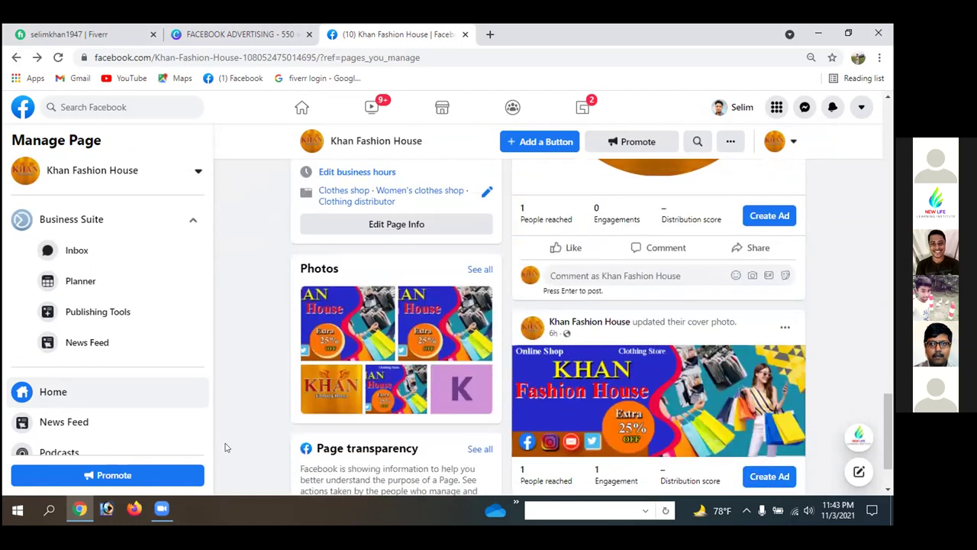
{"action": "left_click", "coordinate": [78, 221]}
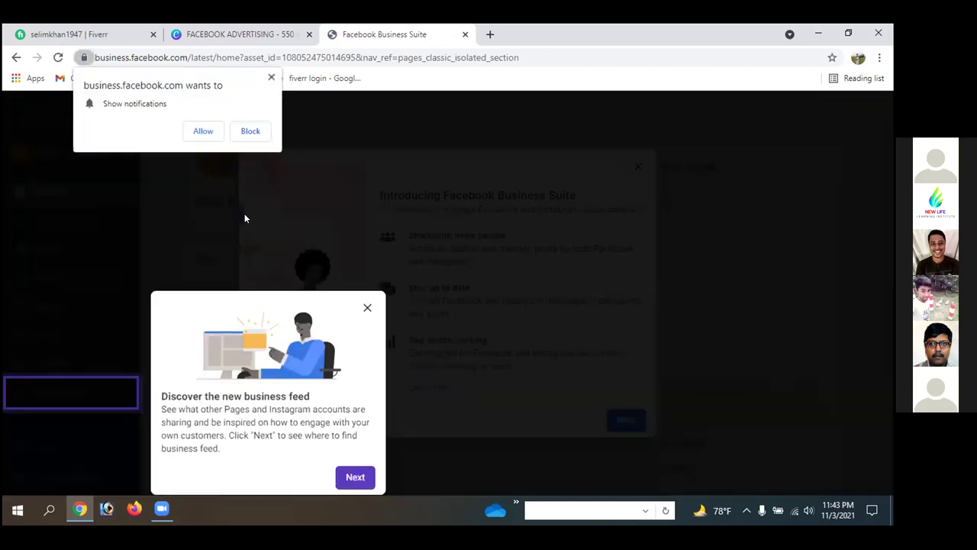
- Allow notifications and dismiss the business feed tip and Business Suite introduction
{"action": "left_click", "coordinate": [203, 132]}
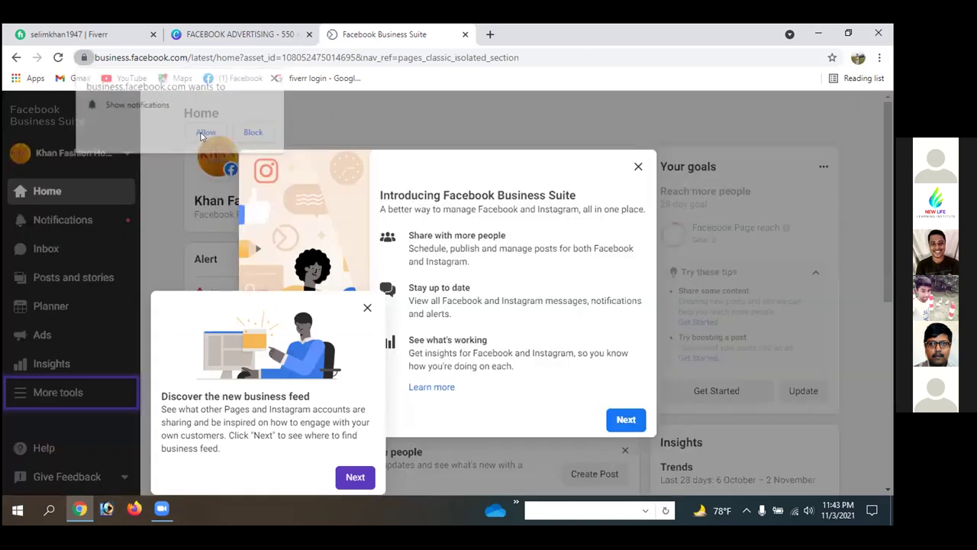
{"action": "left_click", "coordinate": [366, 308]}
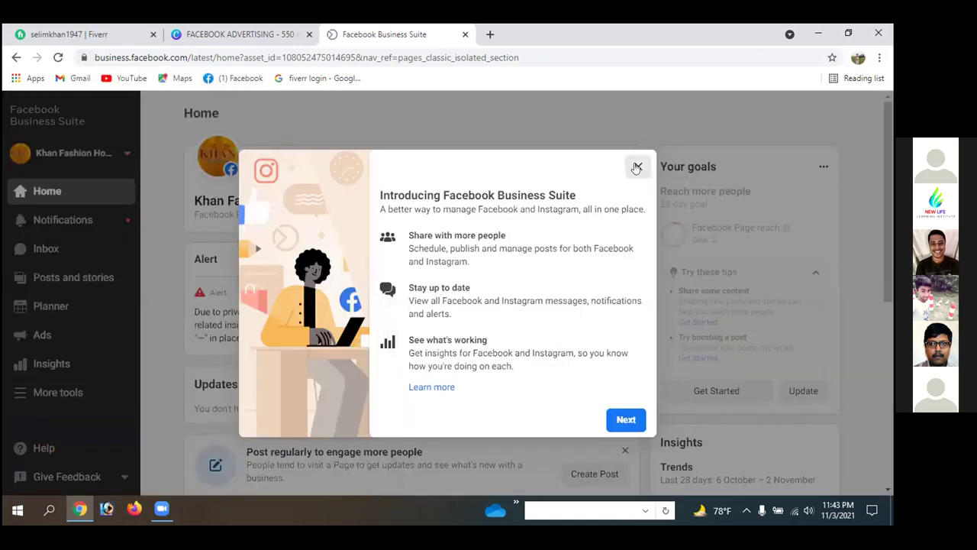
{"action": "left_click", "coordinate": [637, 167]}
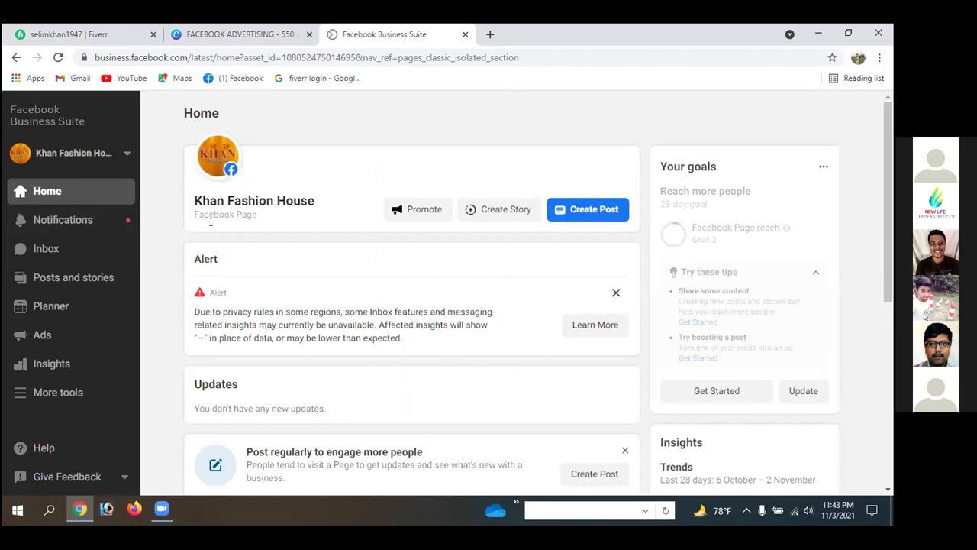
- Review recent posts on Home, then go to Posts and stories
{"action": "scroll", "coordinate": [211, 222], "scroll_direction": "down", "scroll_amount": 1}
{"action": "scroll", "coordinate": [221, 220], "scroll_direction": "down", "scroll_amount": 3}
{"action": "scroll", "coordinate": [236, 218], "scroll_direction": "down", "scroll_amount": 3}
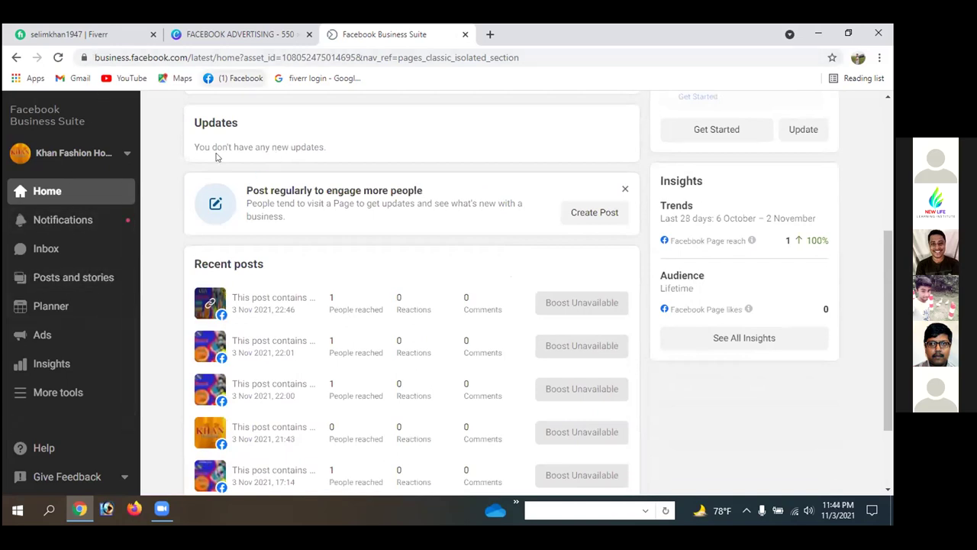
{"action": "scroll", "coordinate": [462, 221], "scroll_direction": "down", "scroll_amount": 1}
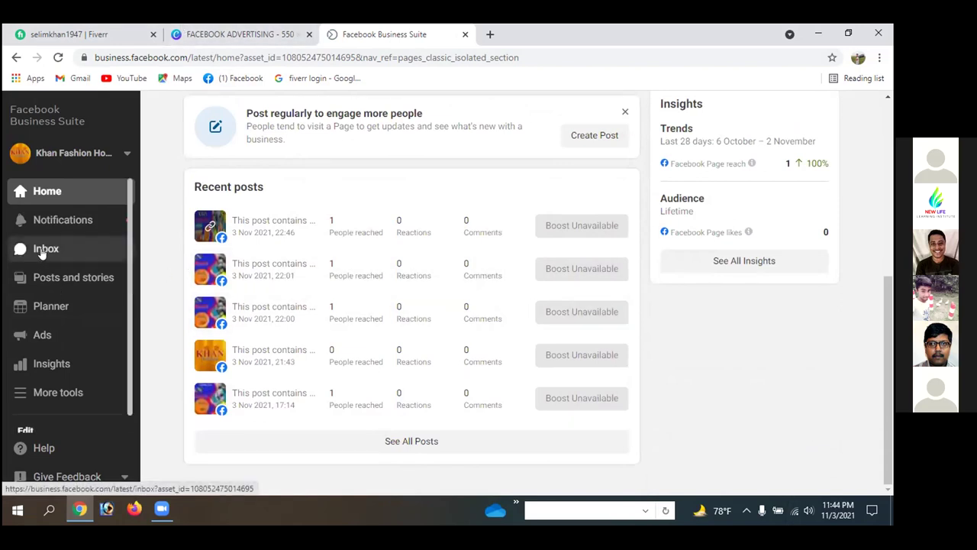
{"action": "left_click", "coordinate": [48, 280]}
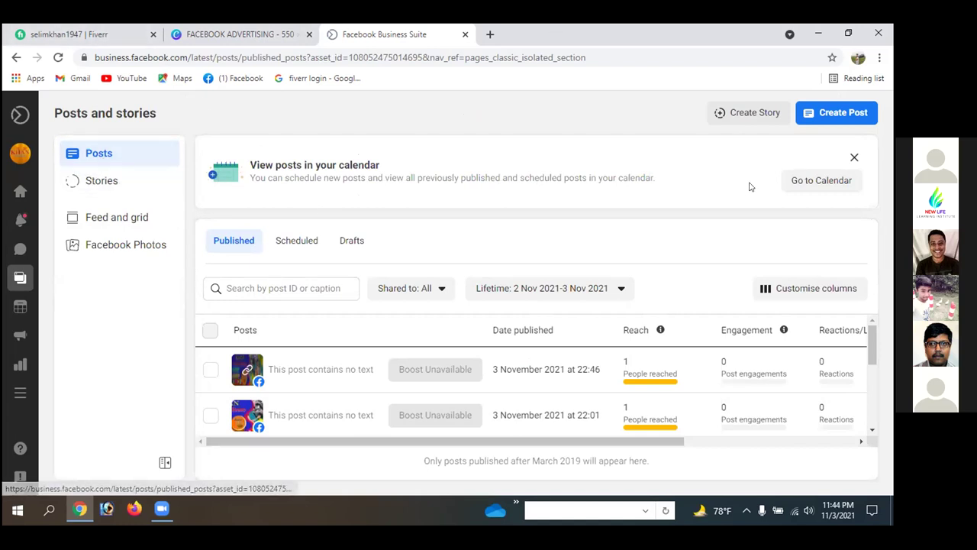
- Open the Khan Fashion House Page from Facebook's Pages list in a new tab
{"action": "left_click", "coordinate": [489, 33]}
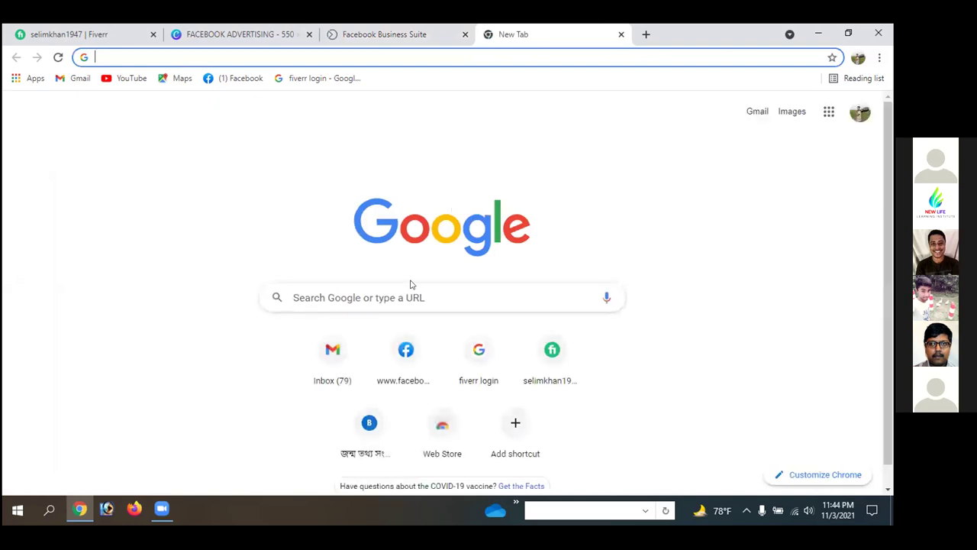
{"action": "left_click", "coordinate": [405, 351]}
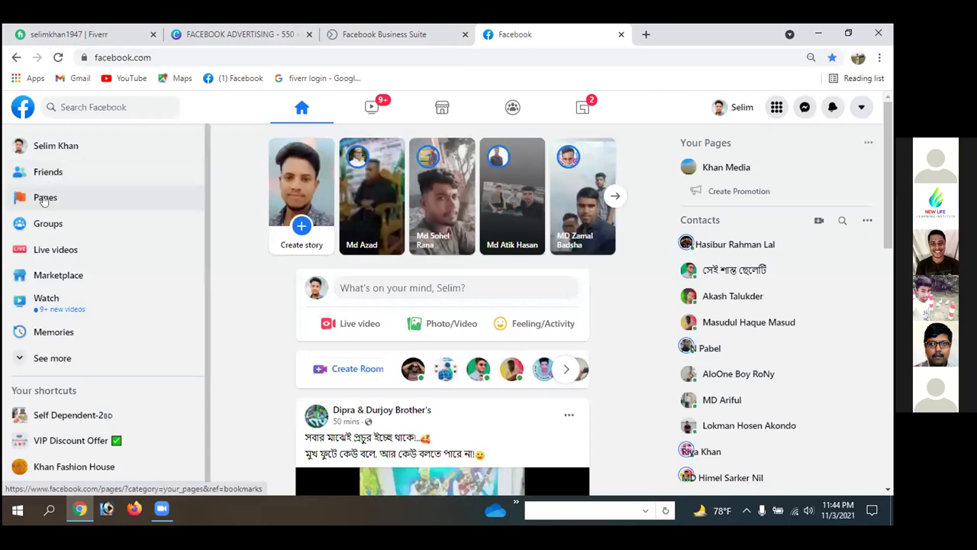
{"action": "left_click", "coordinate": [46, 198]}
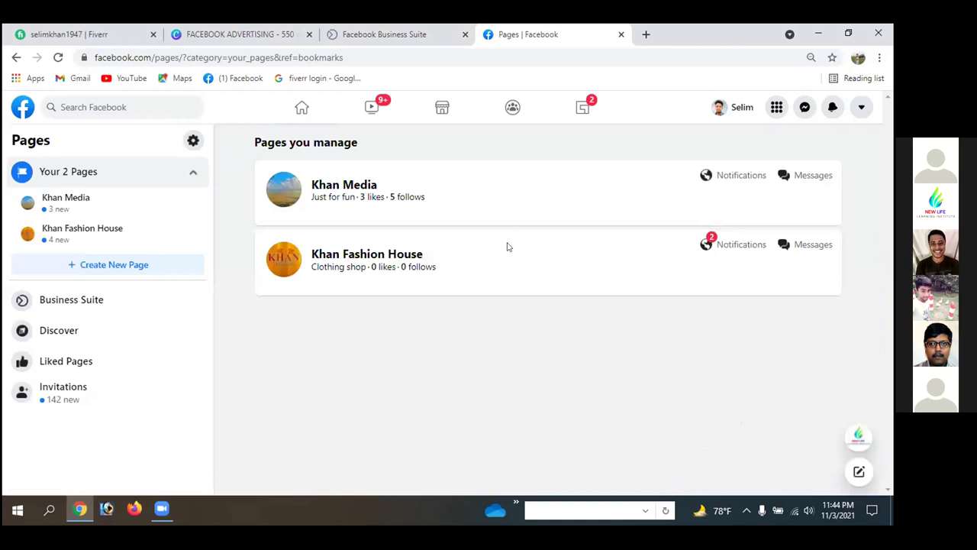
{"action": "left_click", "coordinate": [390, 254]}
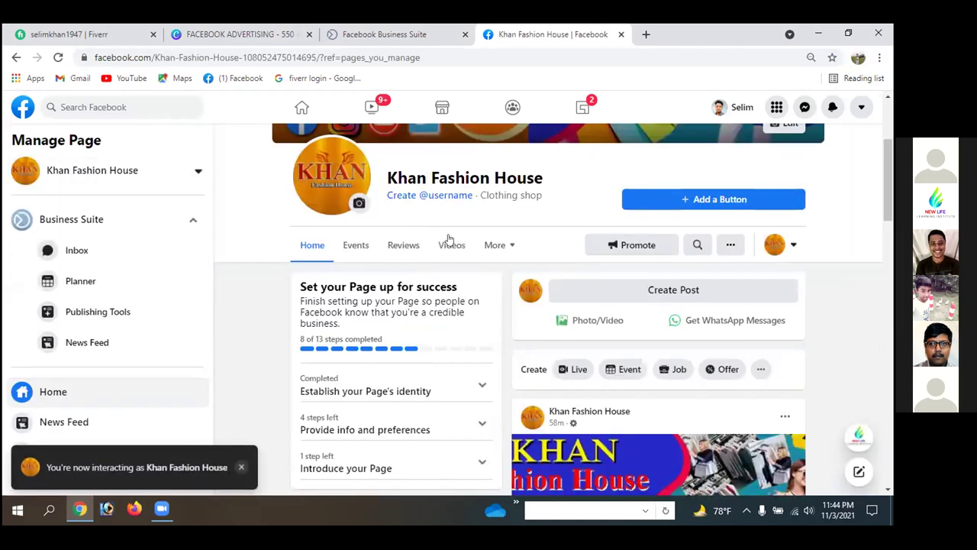
- Start a Page post, discard it, and return to the Business Suite posts list
{"action": "left_click", "coordinate": [659, 293]}
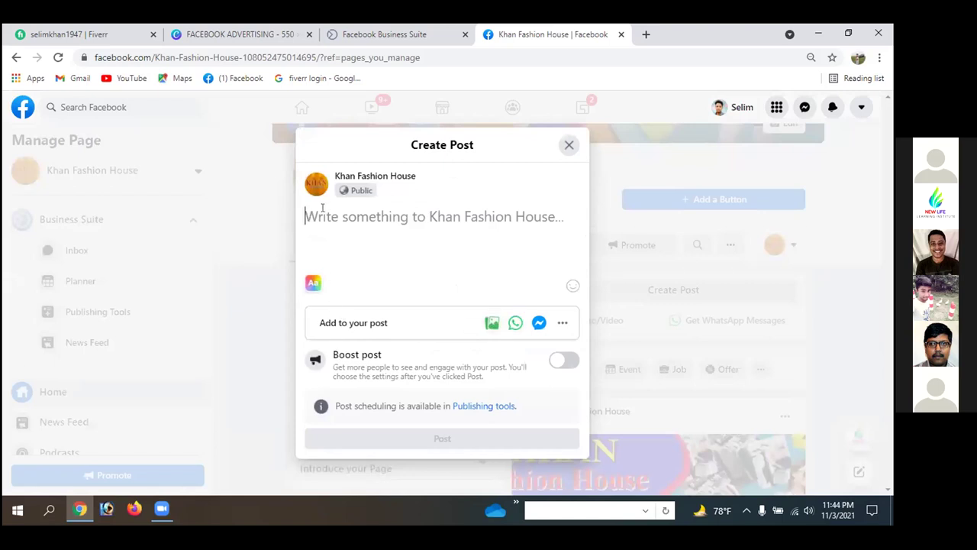
{"action": "left_click", "coordinate": [566, 143]}
{"action": "scroll", "coordinate": [558, 283], "scroll_direction": "up", "scroll_amount": 3}
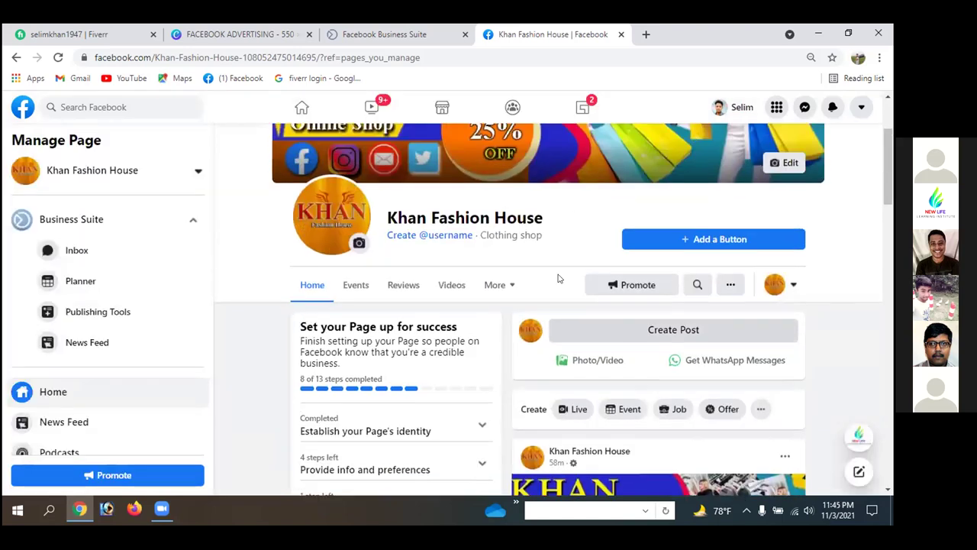
{"action": "left_click", "coordinate": [394, 42]}
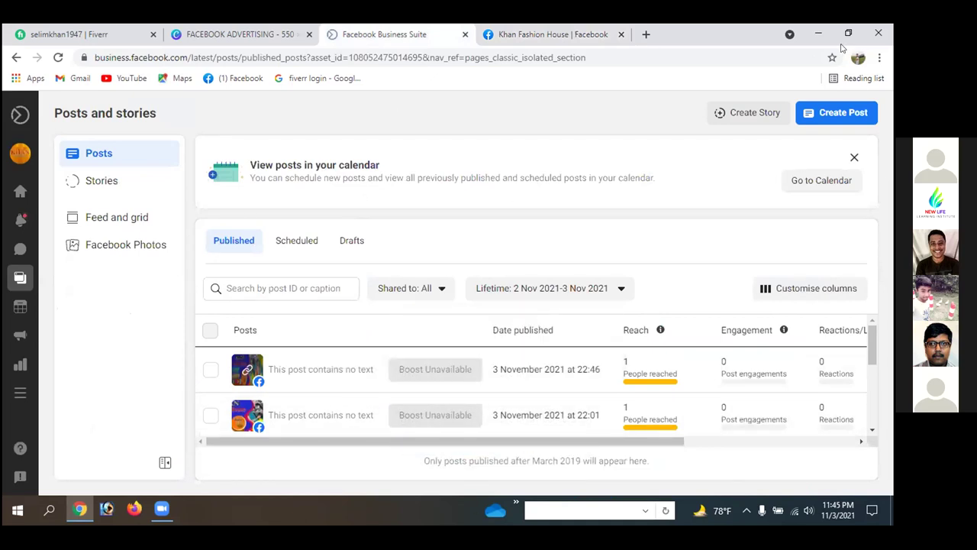
- Start a Create Post draft and open Connect Instagram settings in a separate tab
{"action": "left_click", "coordinate": [834, 114]}
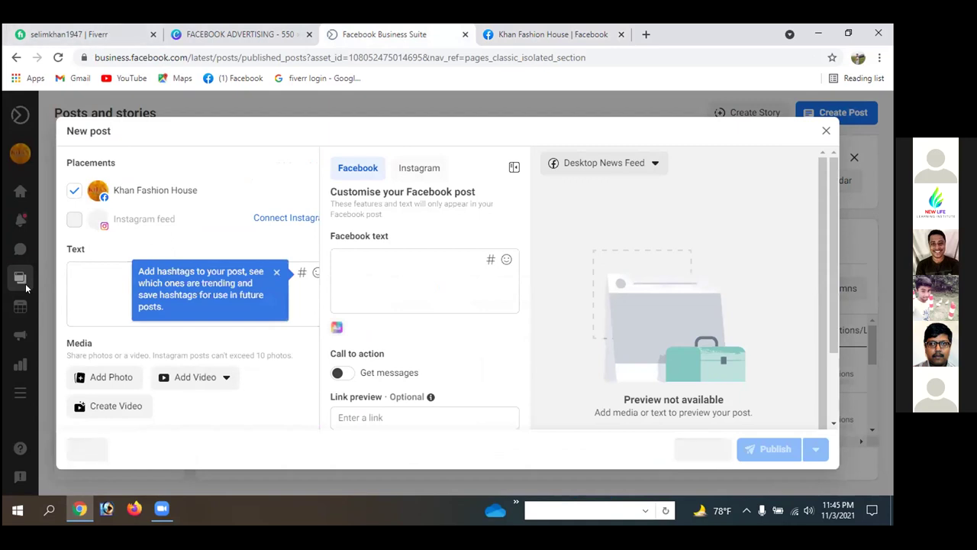
{"action": "mouse_move", "coordinate": [120, 227]}
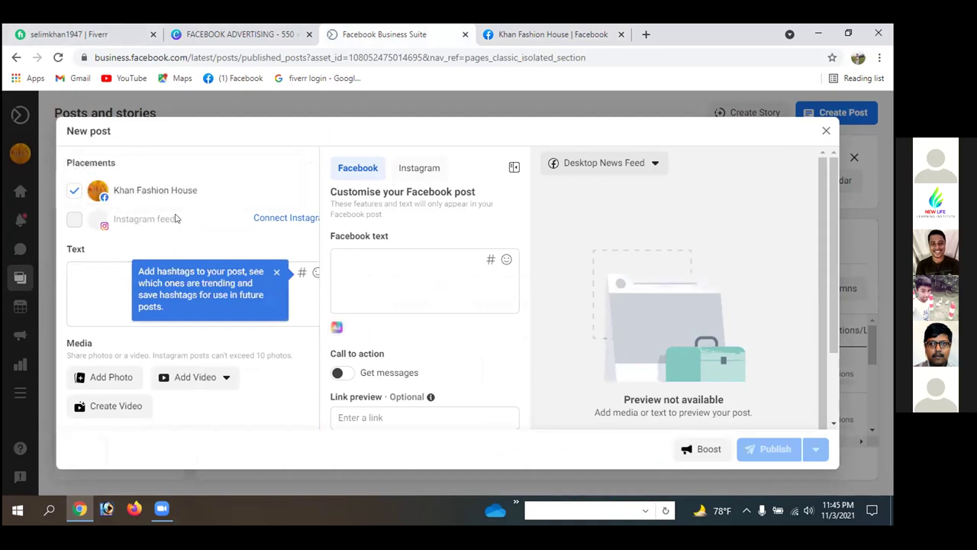
{"action": "left_click", "coordinate": [269, 220]}
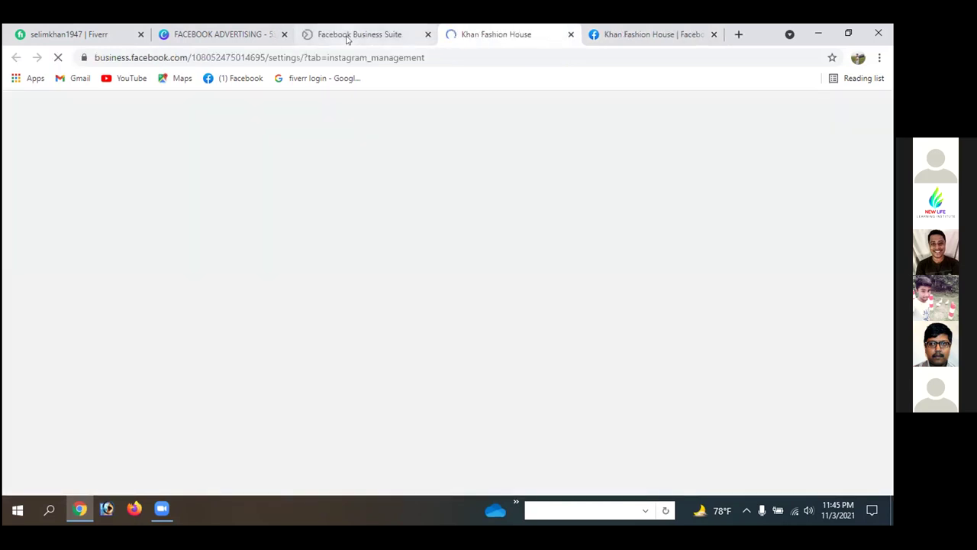
{"action": "left_click", "coordinate": [345, 36]}
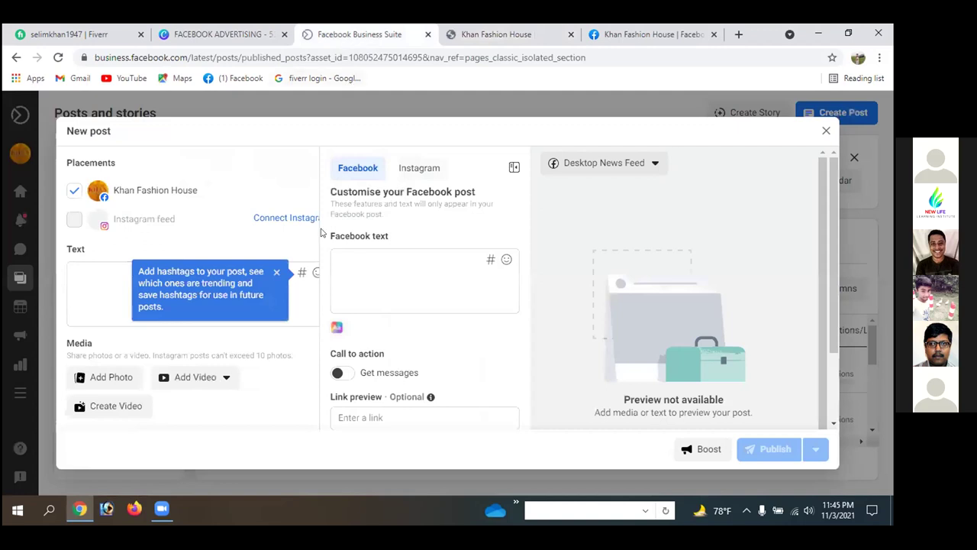
{"action": "left_click", "coordinate": [618, 34]}
- Try Connect Account, Continue, and the offered Instagram account, ending at the refused-to-connect error
{"action": "left_click", "coordinate": [485, 36]}
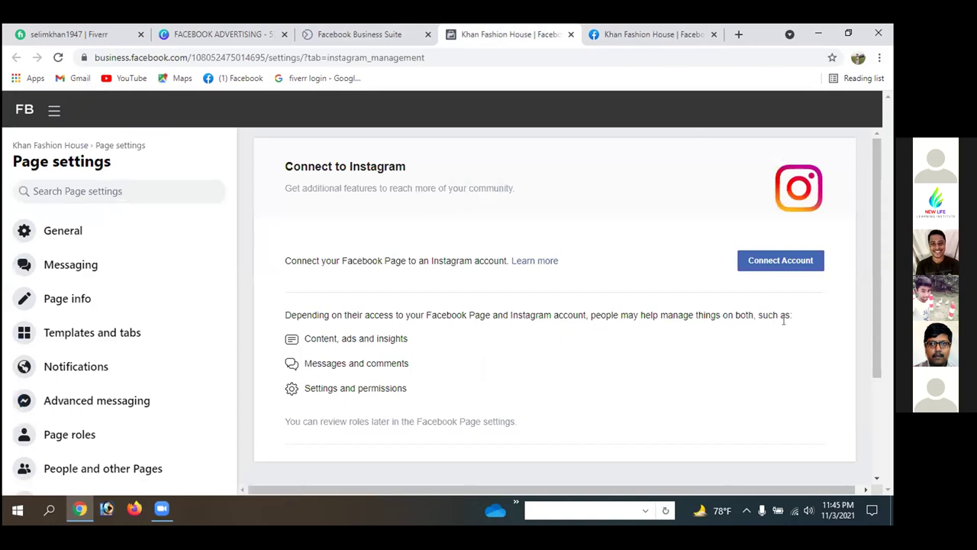
{"action": "left_click", "coordinate": [760, 262]}
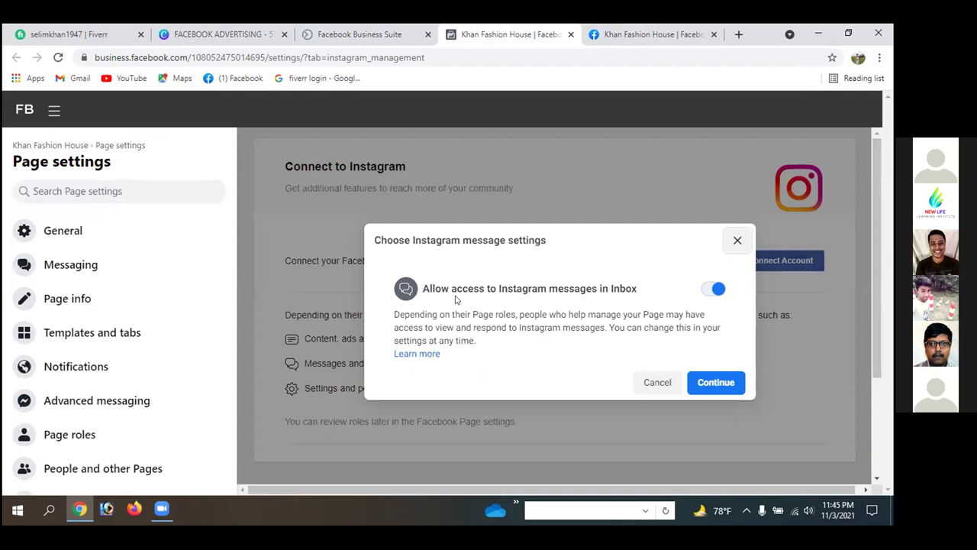
{"action": "left_click", "coordinate": [699, 382]}
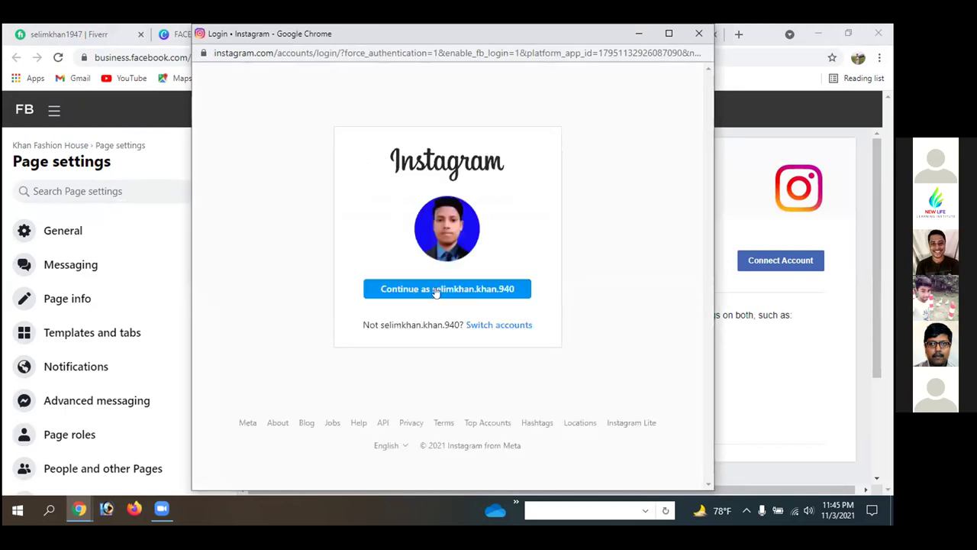
{"action": "left_click", "coordinate": [468, 291]}
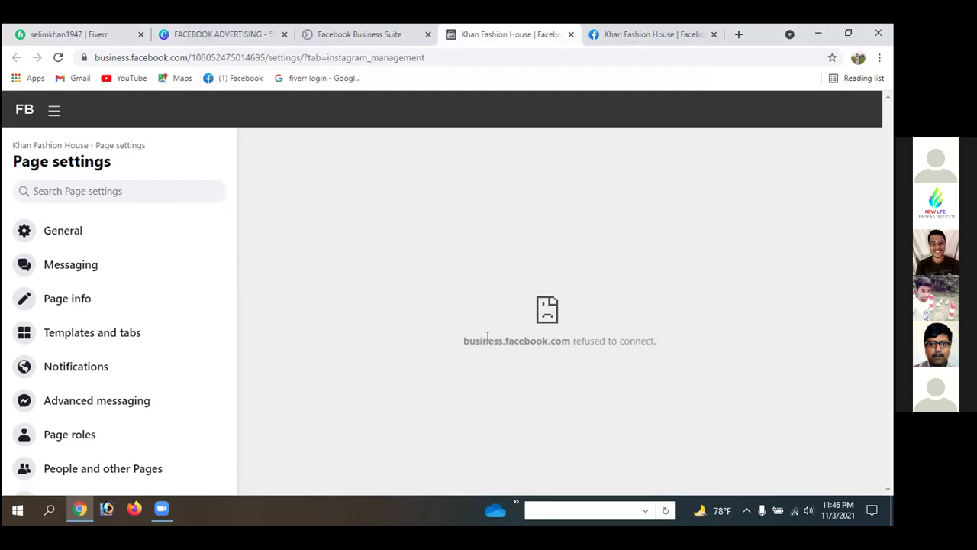
{"action": "left_click_drag", "start_coordinate": [469, 337], "coordinate": [493, 337]}
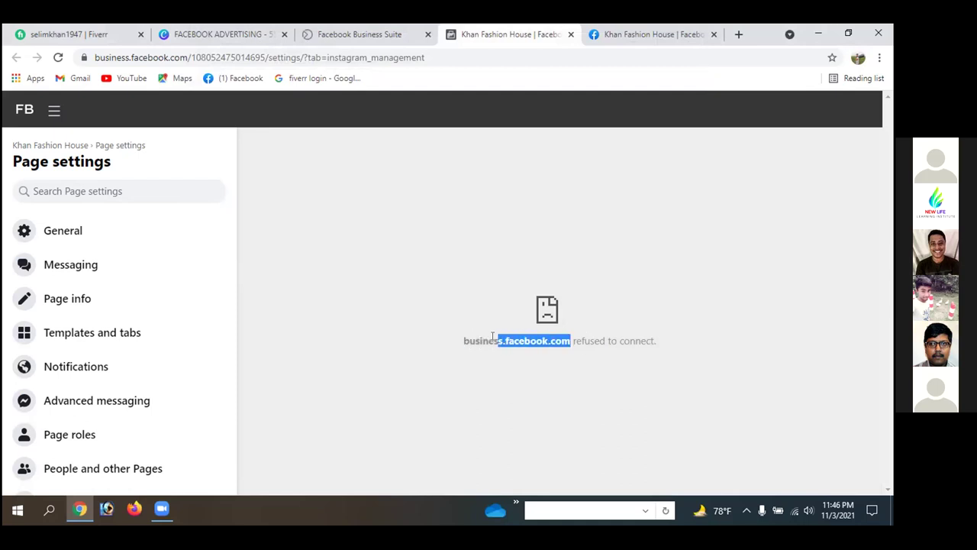
{"action": "left_click", "coordinate": [487, 253]}
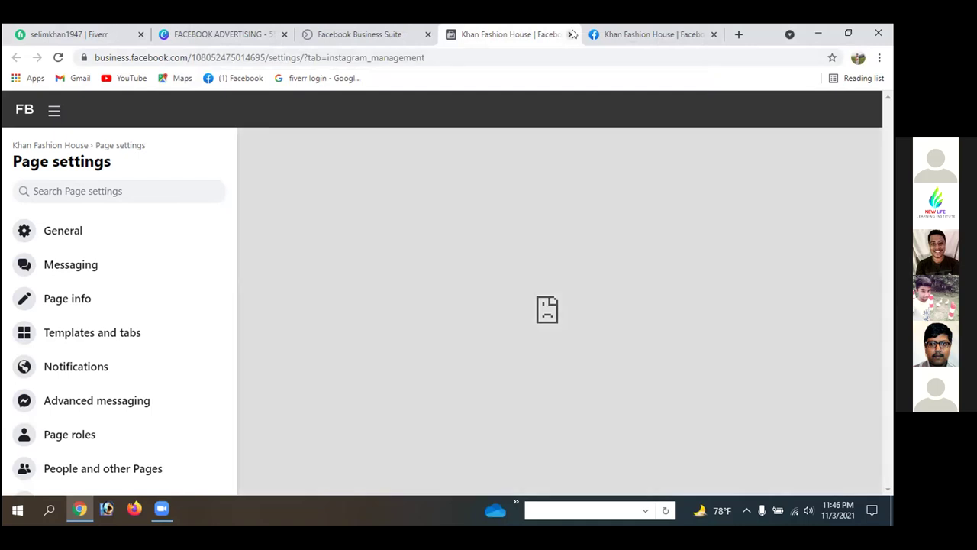
- Close the failed Instagram settings tab and dismiss the hashtag tip in the composer
{"action": "left_click", "coordinate": [569, 35]}
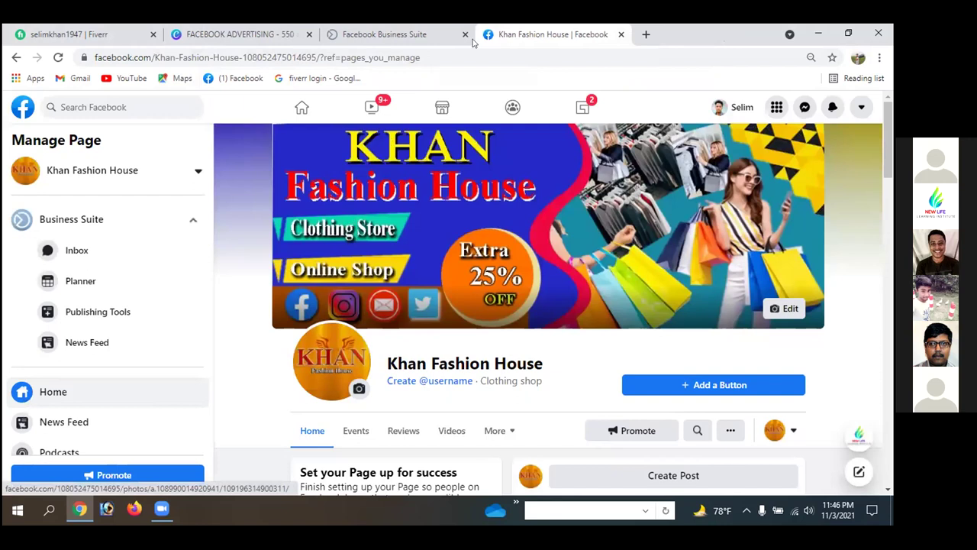
{"action": "left_click", "coordinate": [455, 38]}
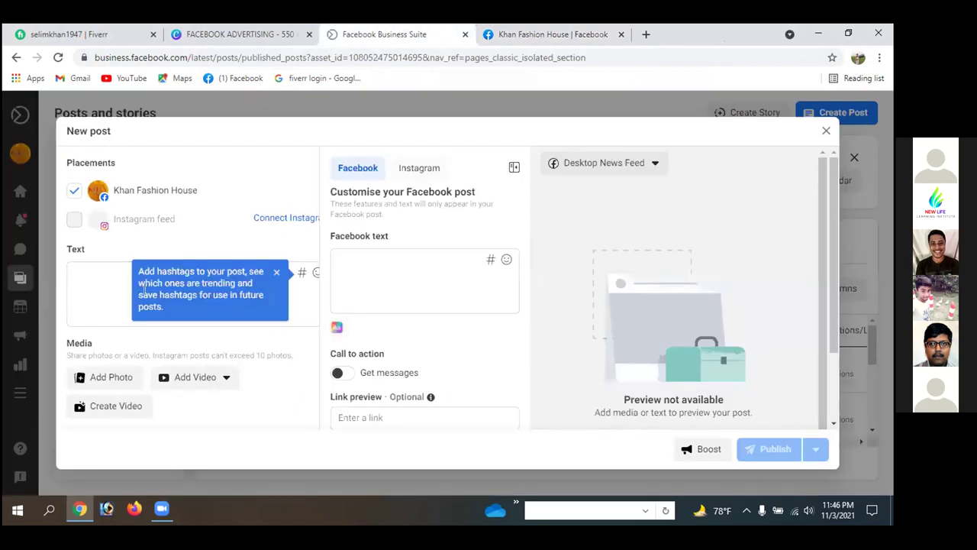
{"action": "mouse_move", "coordinate": [282, 219]}
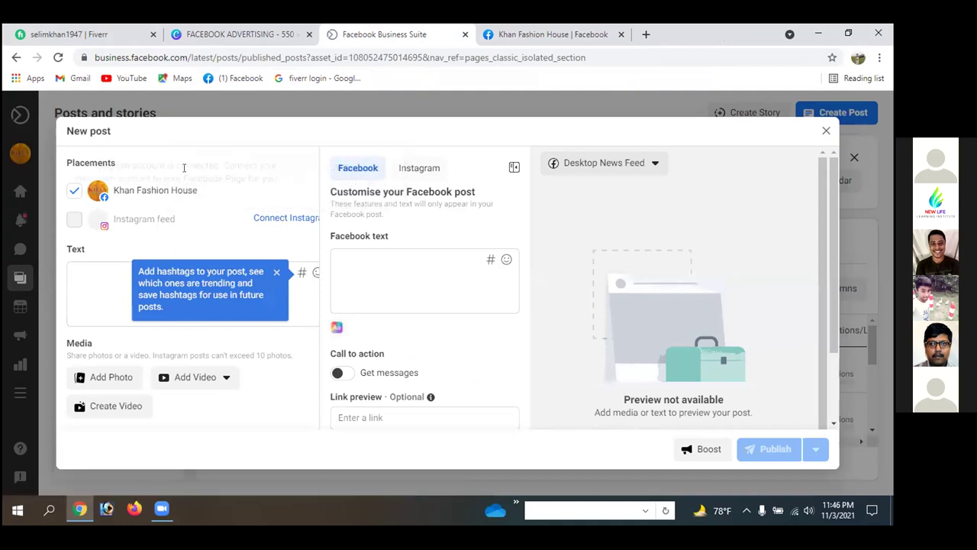
{"action": "left_click", "coordinate": [275, 273]}
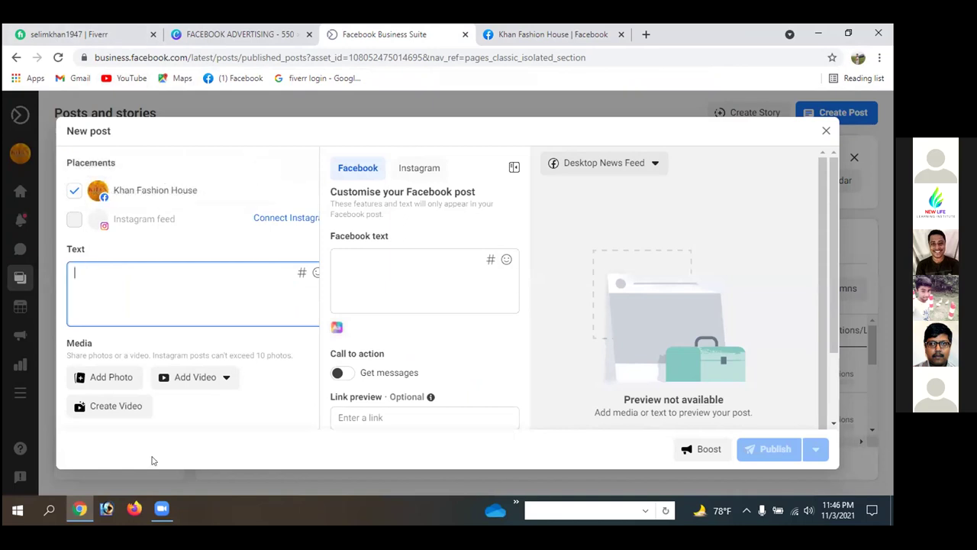
- Try a photo post from the Page itself, cancel it, and return to the Business Suite composer
{"action": "left_click", "coordinate": [550, 35]}
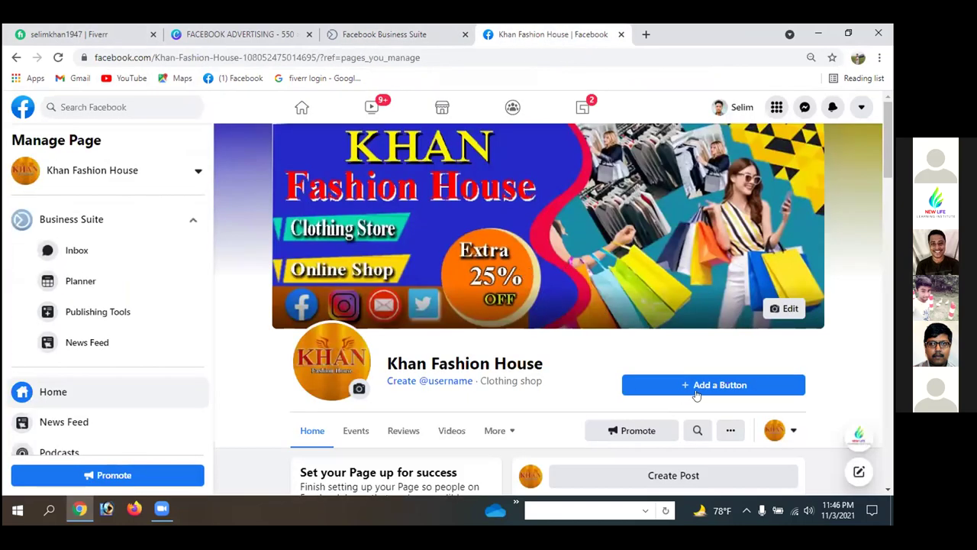
{"action": "left_click", "coordinate": [664, 475]}
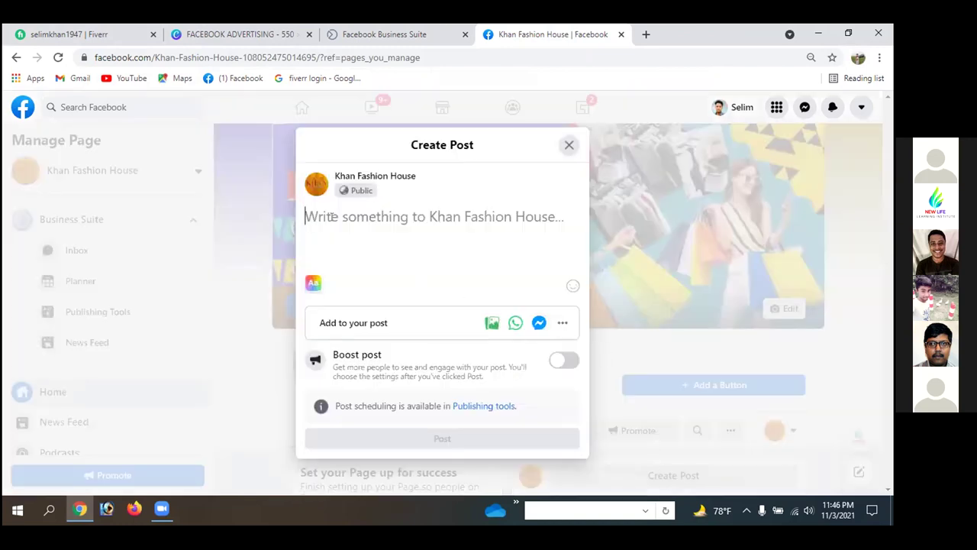
{"action": "key", "text": "ctrl+shift+Tab"}
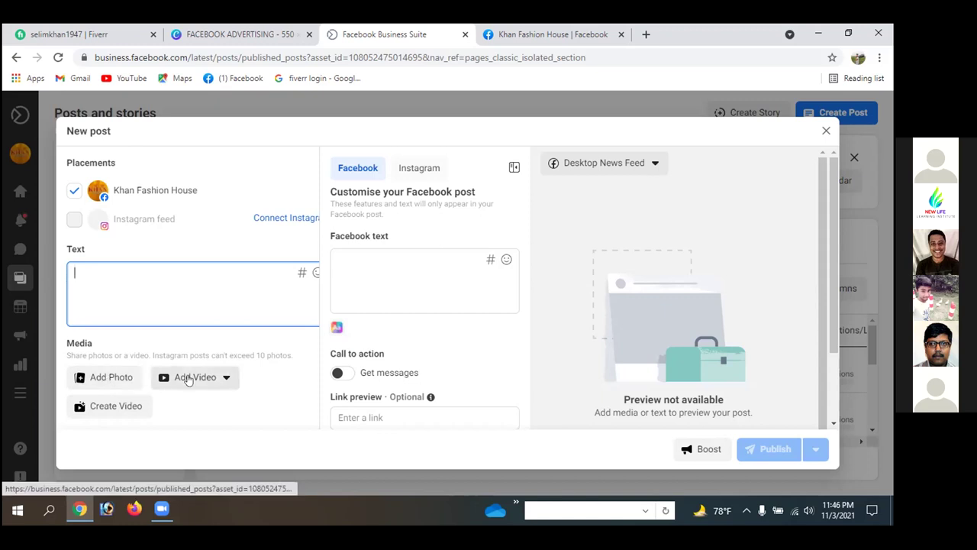
{"action": "left_click", "coordinate": [546, 35]}
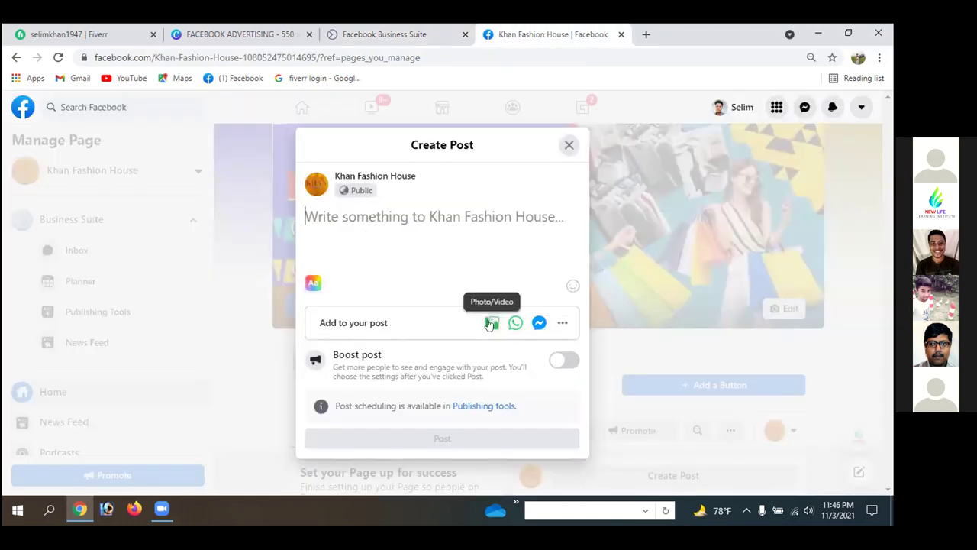
{"action": "left_click", "coordinate": [489, 325]}
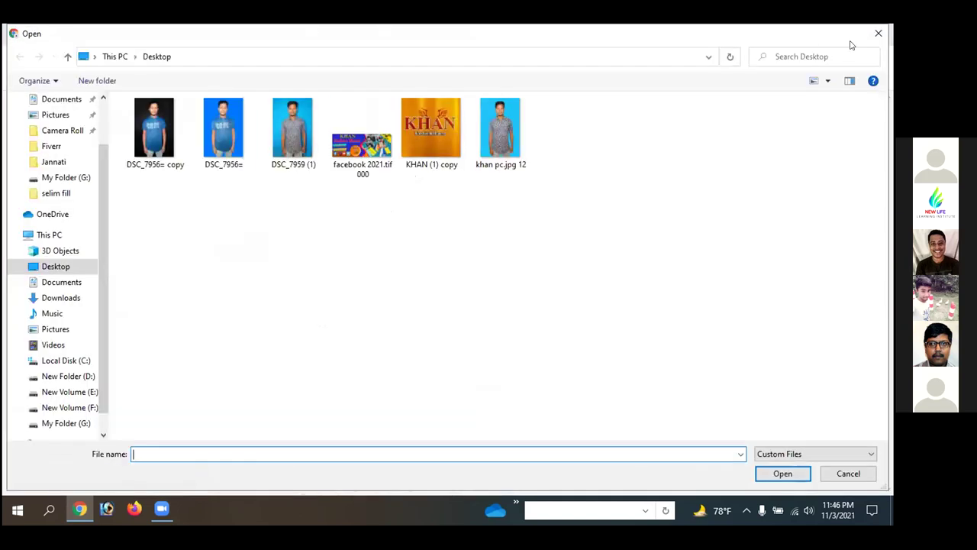
{"action": "left_click", "coordinate": [878, 33]}
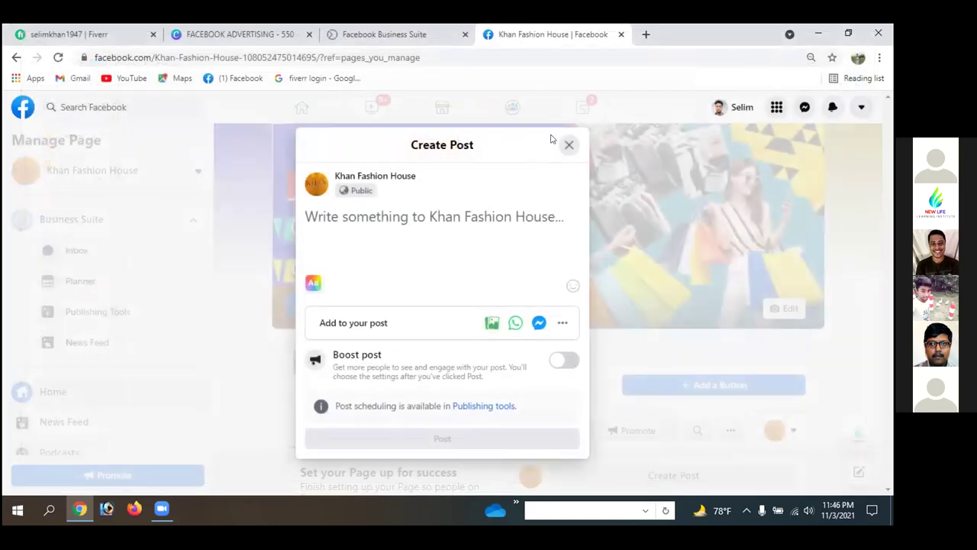
{"action": "left_click", "coordinate": [568, 145]}
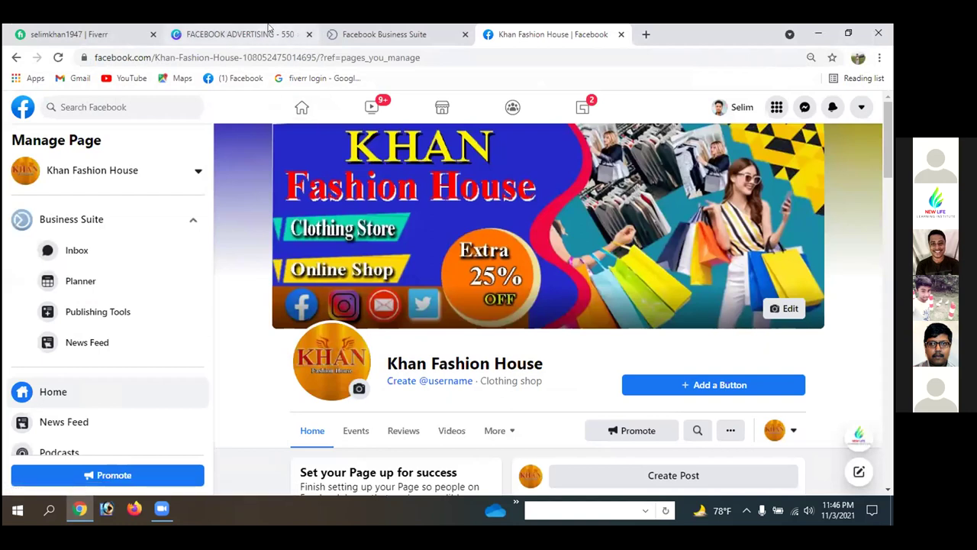
{"action": "left_click", "coordinate": [416, 32]}
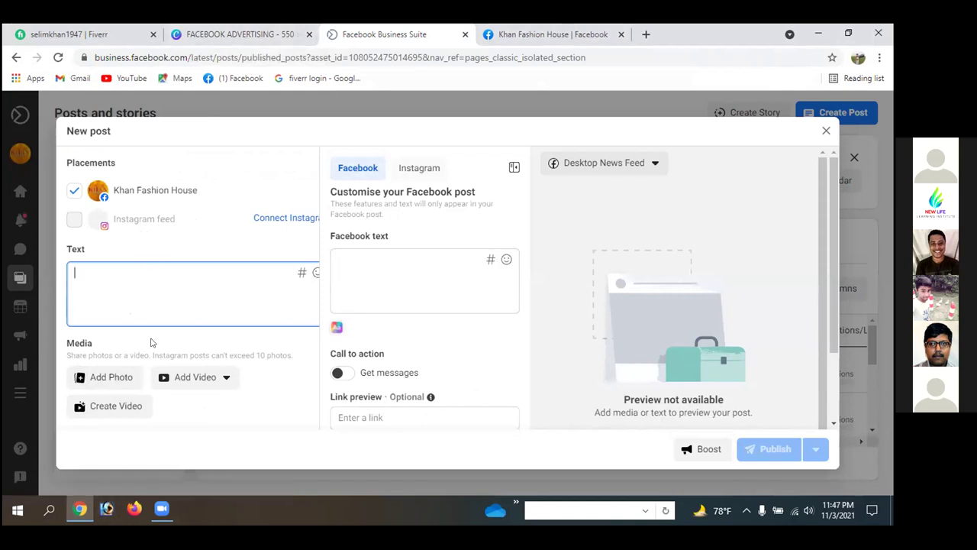
{"action": "left_click", "coordinate": [519, 34]}
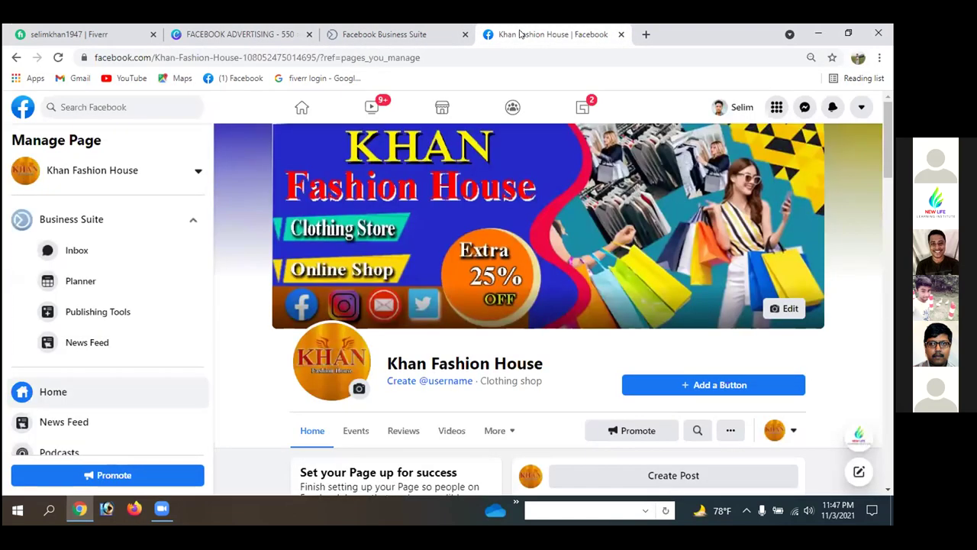
{"action": "left_click", "coordinate": [424, 36]}
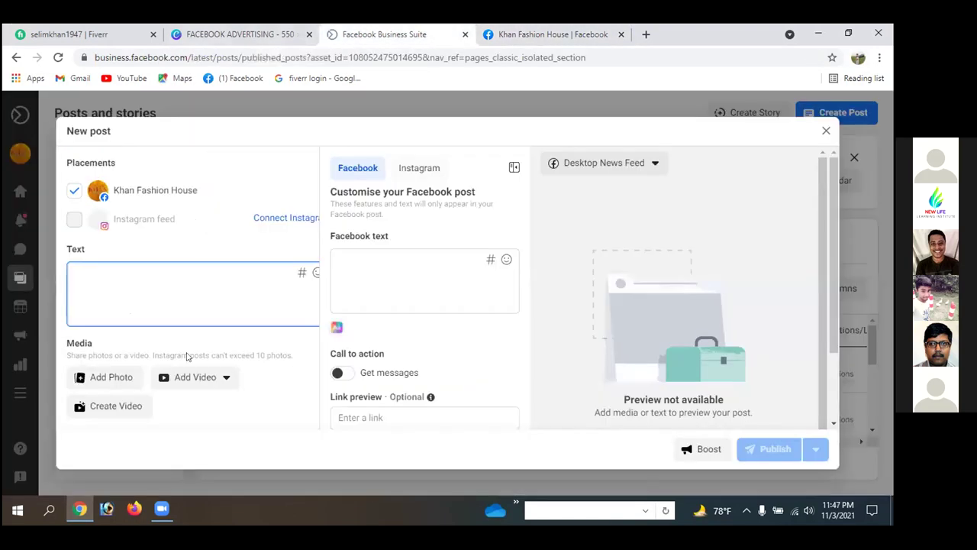
- Attach the KHAN (1) copy logo image to the new post, then move to the Page tab
{"action": "left_click", "coordinate": [457, 305]}
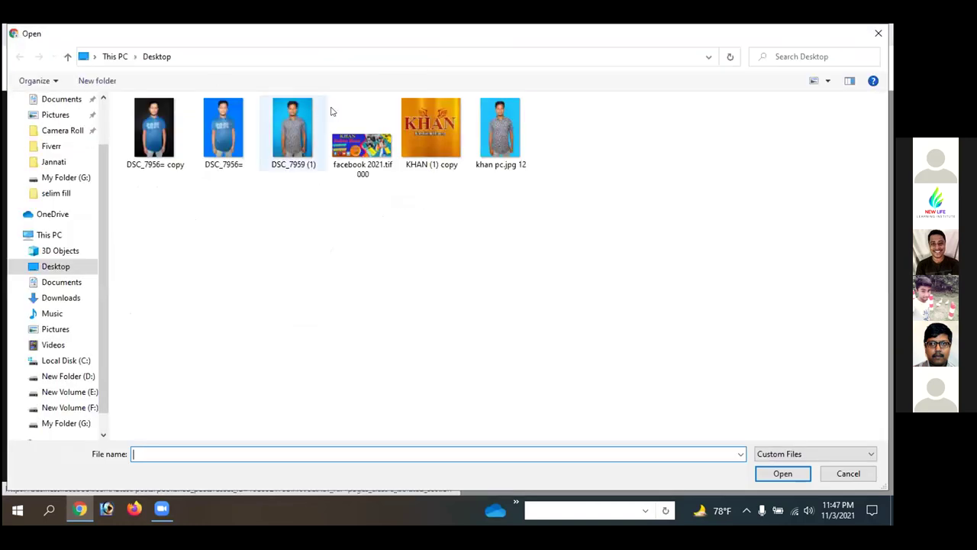
{"action": "left_click", "coordinate": [426, 106]}
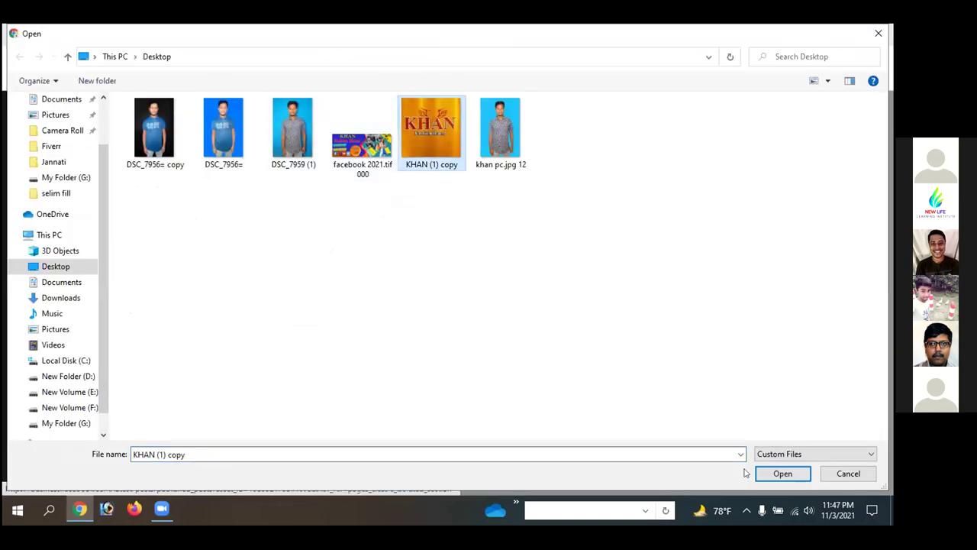
{"action": "left_click", "coordinate": [780, 473]}
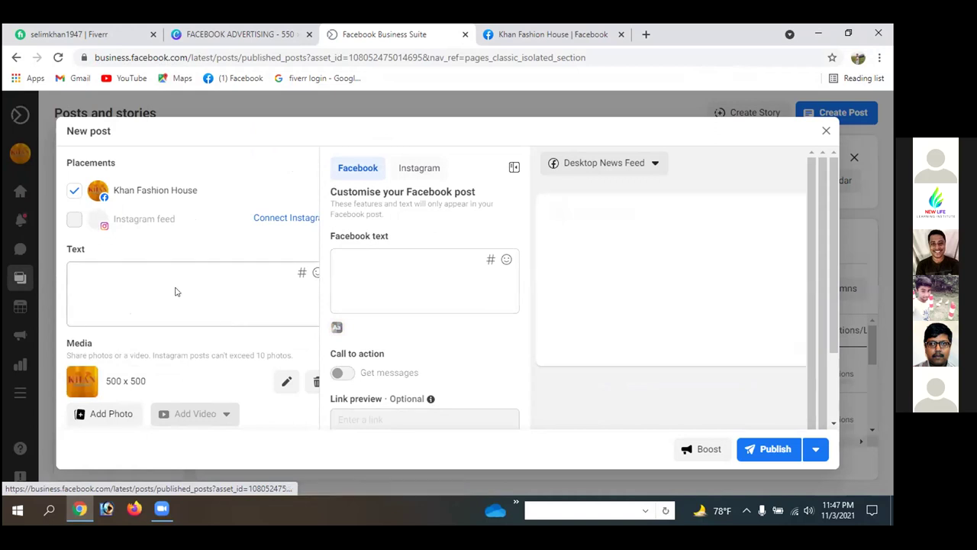
{"action": "left_click", "coordinate": [148, 276]}
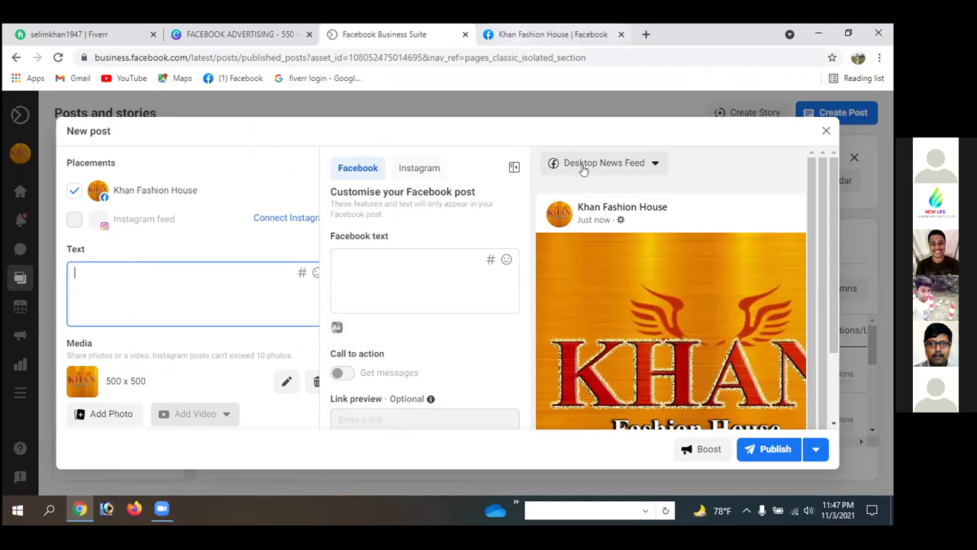
{"action": "key", "text": "ctrl+Tab"}
{"action": "scroll", "coordinate": [495, 316], "scroll_direction": "down", "scroll_amount": 5}
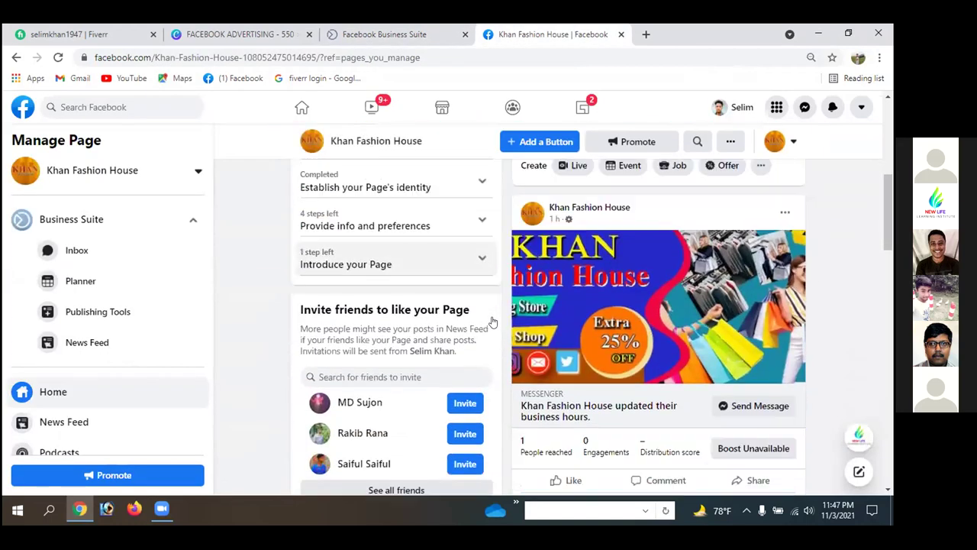
- Attempt to select the business hours update text, then close the Messenger chat that opened
{"action": "scroll", "coordinate": [493, 321], "scroll_direction": "down", "scroll_amount": 2}
{"action": "left_click_drag", "start_coordinate": [518, 273], "coordinate": [599, 288]}
{"action": "left_click", "coordinate": [584, 269]}
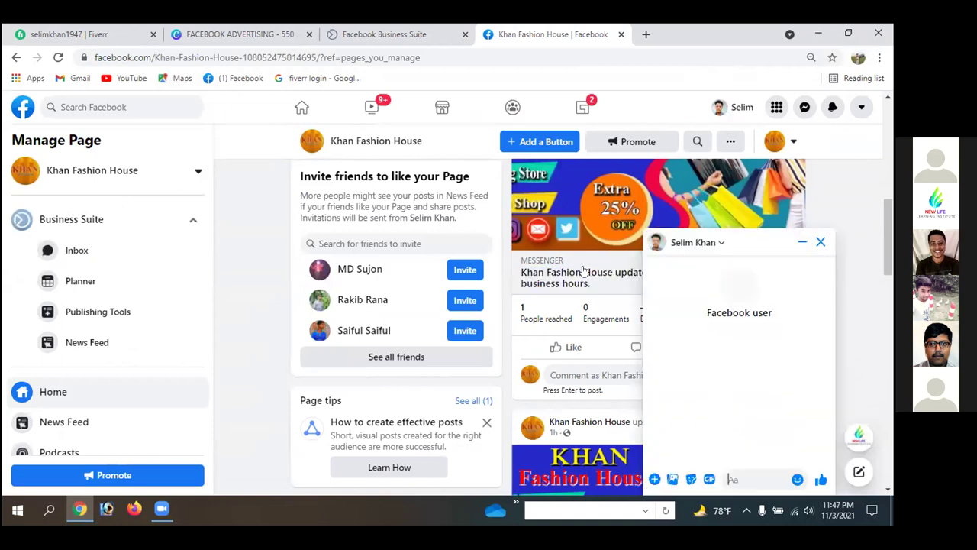
{"action": "right_click", "coordinate": [580, 273]}
{"action": "left_click", "coordinate": [821, 242]}
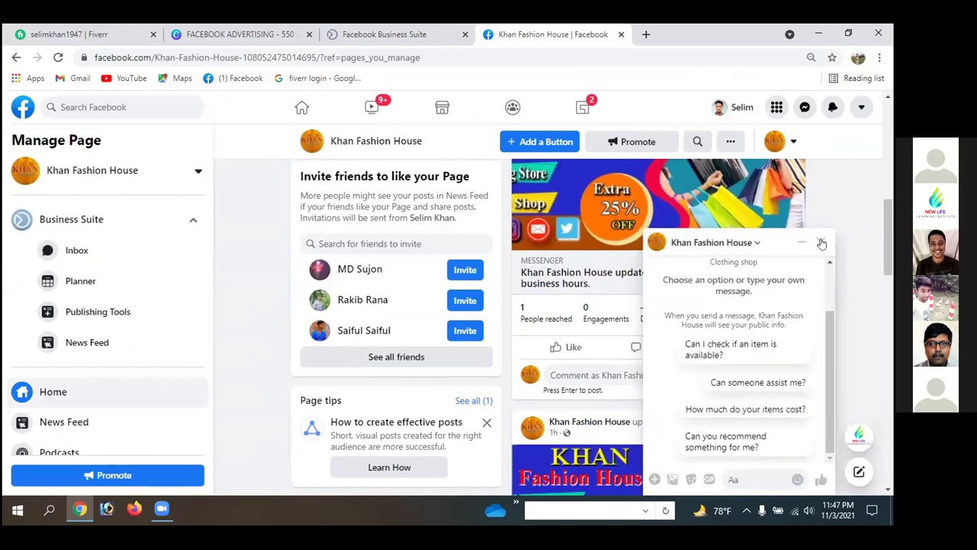
{"action": "left_click", "coordinate": [821, 242]}
{"action": "left_click_drag", "start_coordinate": [520, 269], "coordinate": [585, 288]}
{"action": "left_click", "coordinate": [585, 287]}
{"action": "right_click", "coordinate": [561, 273]}
{"action": "left_click", "coordinate": [858, 242]}
{"action": "left_click", "coordinate": [821, 242]}
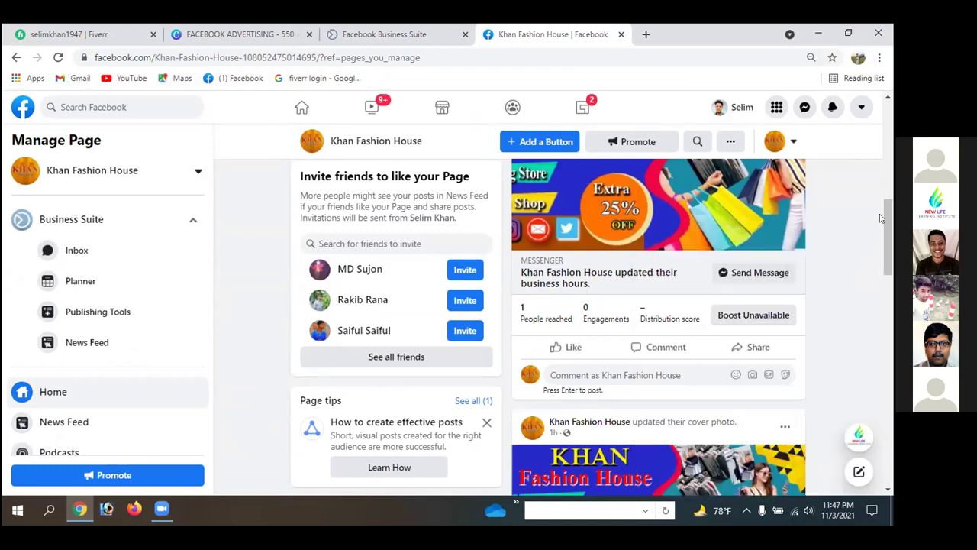
- Select the Page's whole About description and copy it
{"action": "scroll", "coordinate": [880, 236], "scroll_direction": "down", "scroll_amount": 2}
{"action": "scroll", "coordinate": [880, 236], "scroll_direction": "down", "scroll_amount": 8}
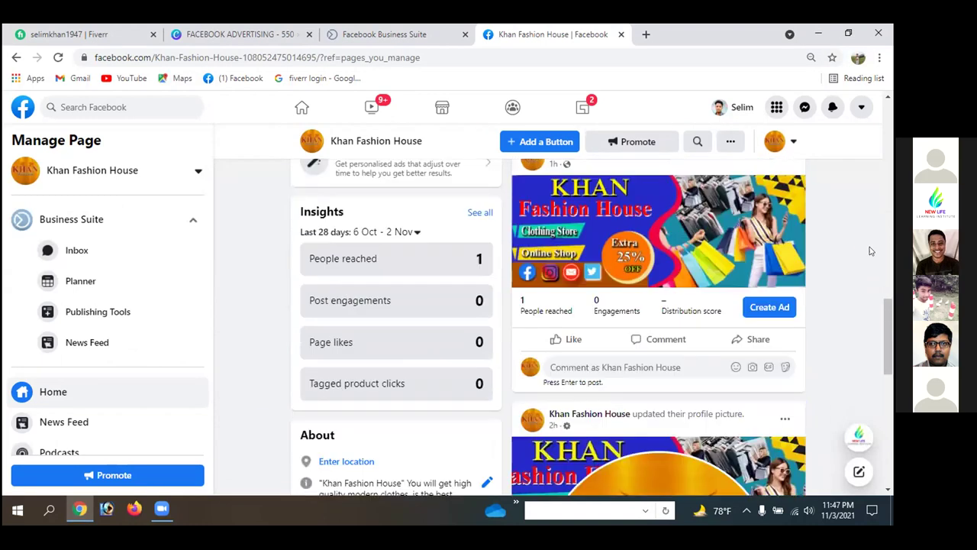
{"action": "scroll", "coordinate": [870, 250], "scroll_direction": "down", "scroll_amount": 3}
{"action": "scroll", "coordinate": [870, 250], "scroll_direction": "up", "scroll_amount": 3}
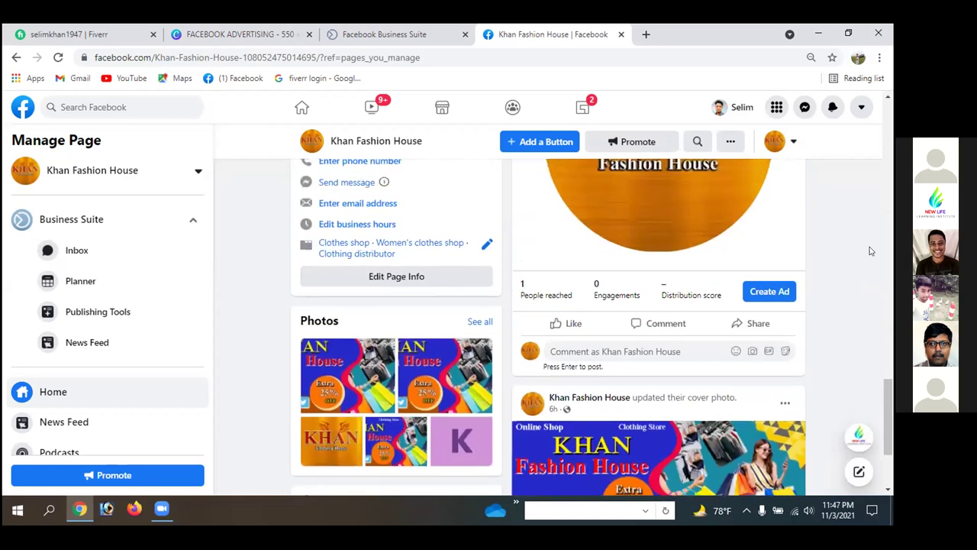
{"action": "left_click_drag", "start_coordinate": [316, 289], "coordinate": [448, 346]}
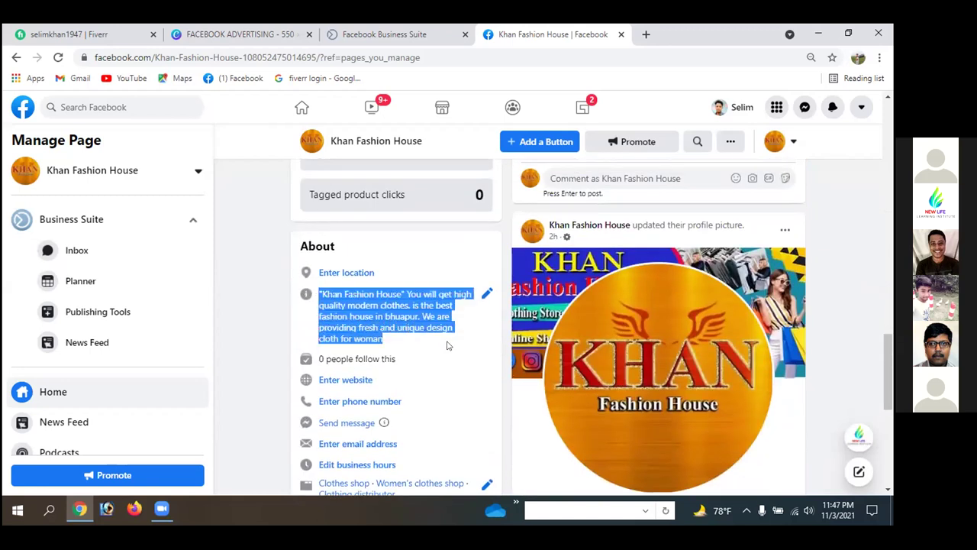
{"action": "right_click", "coordinate": [401, 308]}
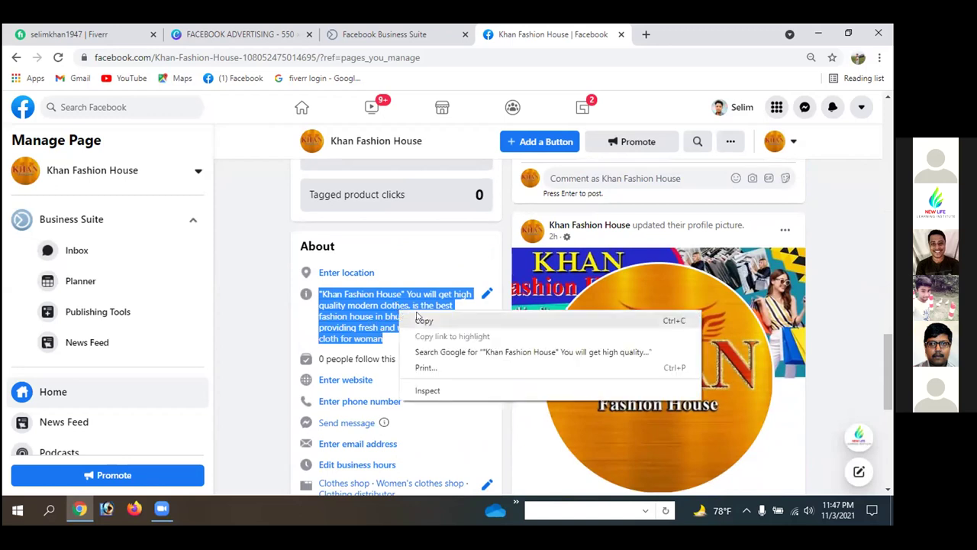
{"action": "left_click", "coordinate": [414, 320]}
- Back in the post draft, paste the About description as the logo post's text
{"action": "left_click", "coordinate": [384, 34]}
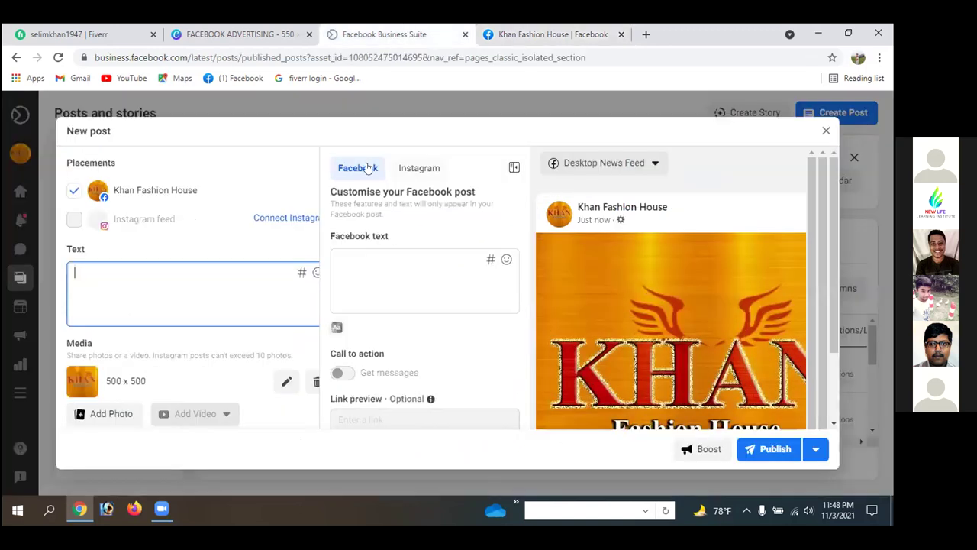
{"action": "left_click", "coordinate": [139, 271]}
{"action": "right_click", "coordinate": [140, 273]}
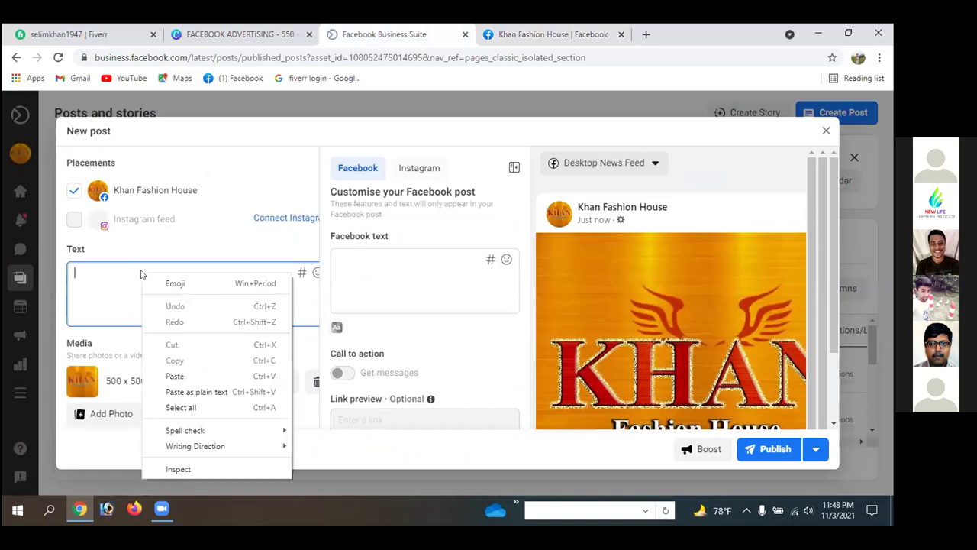
{"action": "left_click", "coordinate": [175, 376]}
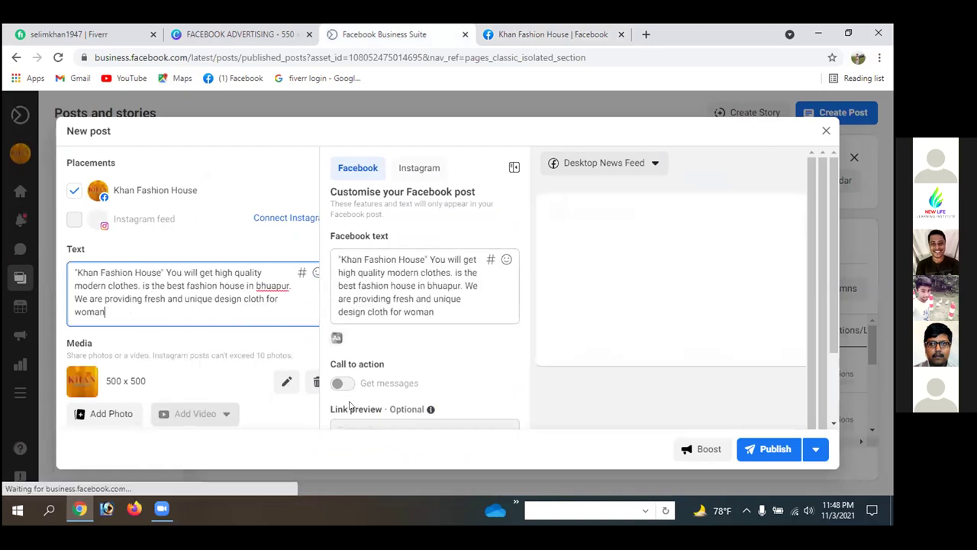
{"action": "left_click", "coordinate": [345, 384]}
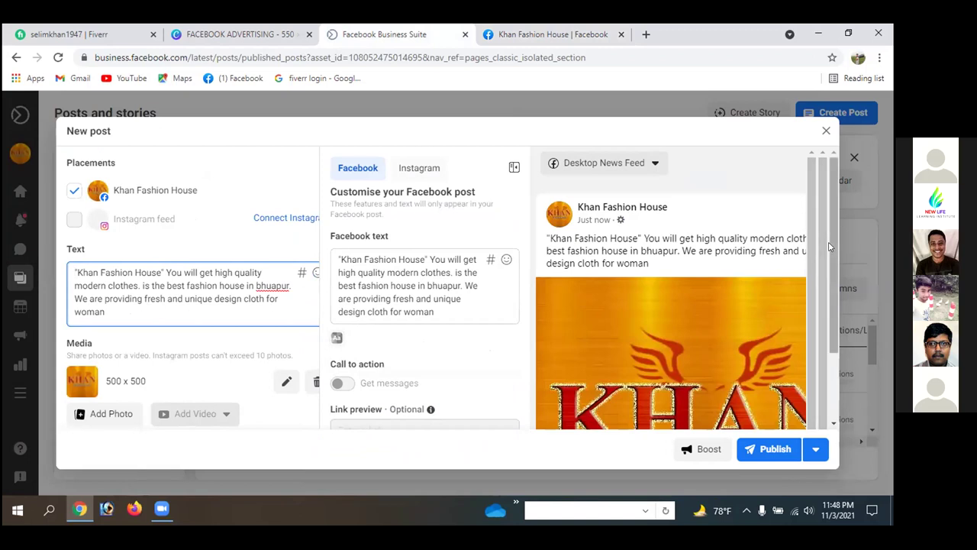
- Set the post location to Bhuapur and publish the post
{"action": "left_click_drag", "start_coordinate": [833, 243], "coordinate": [834, 323]}
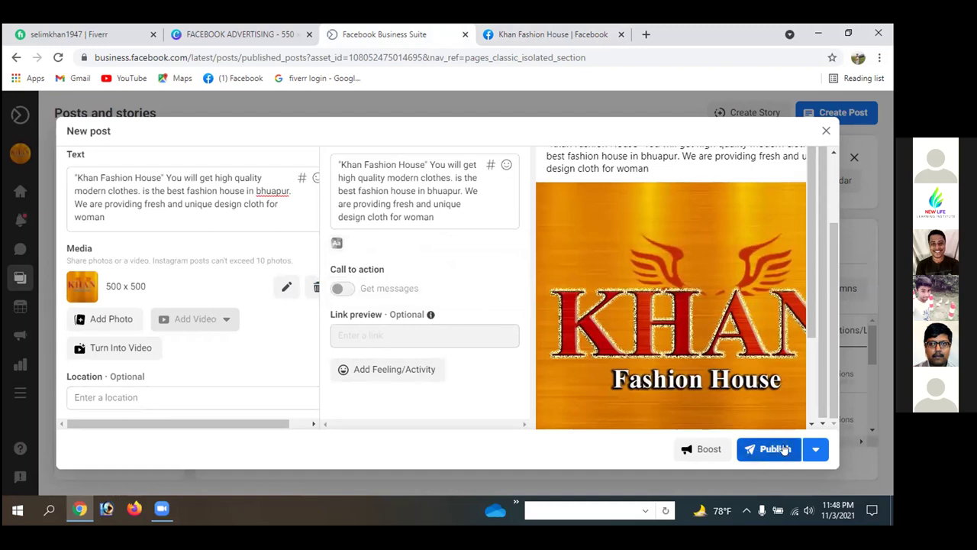
{"action": "left_click", "coordinate": [113, 397]}
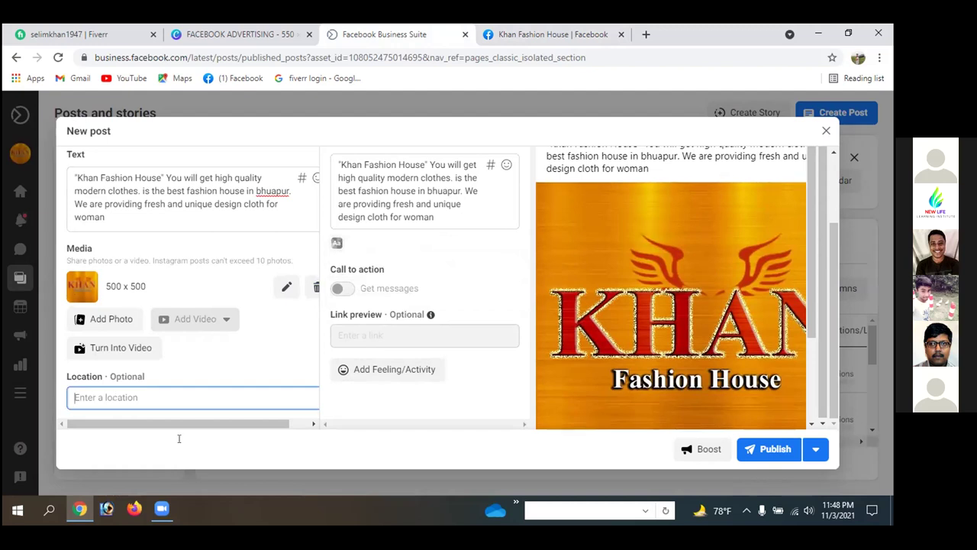
{"action": "type", "text": "Bhua"}
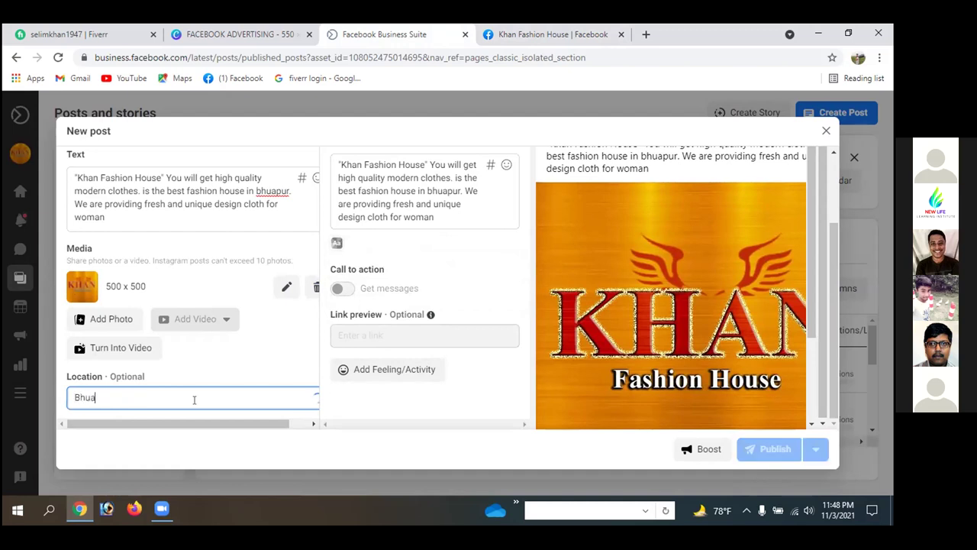
{"action": "type", "text": "pur"}
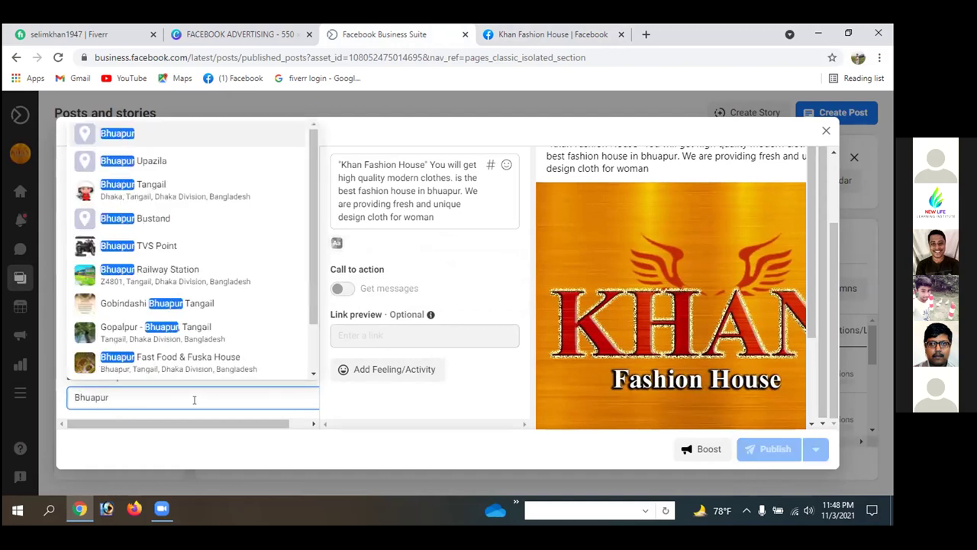
{"action": "key", "text": "Escape"}
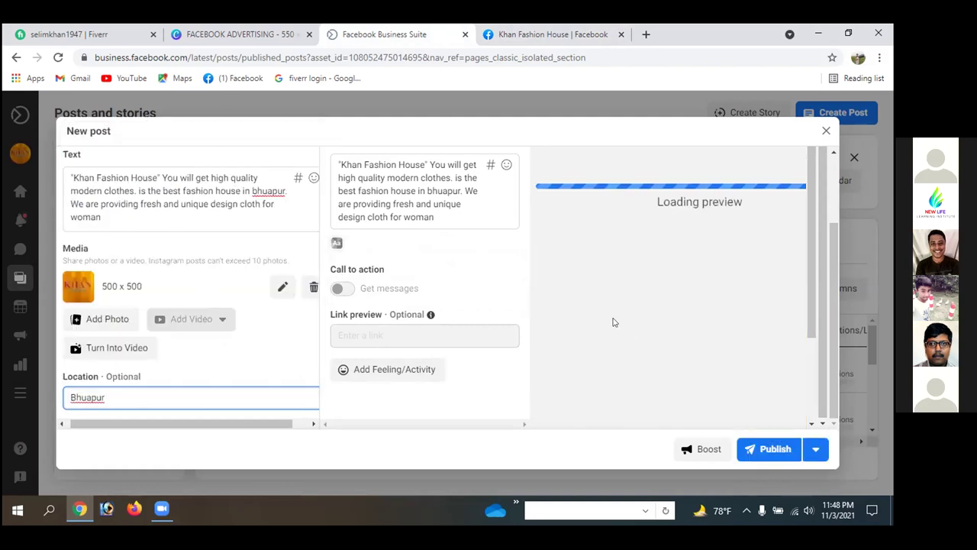
{"action": "left_click", "coordinate": [768, 449]}
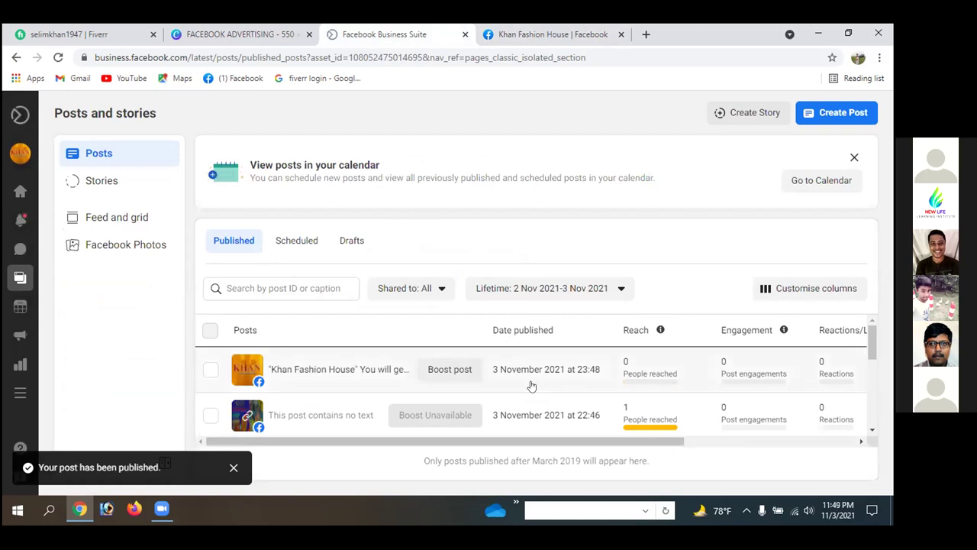
- Scroll across the Published posts table to inspect reach, engagement and other columns
{"action": "left_click_drag", "start_coordinate": [468, 442], "coordinate": [426, 451]}
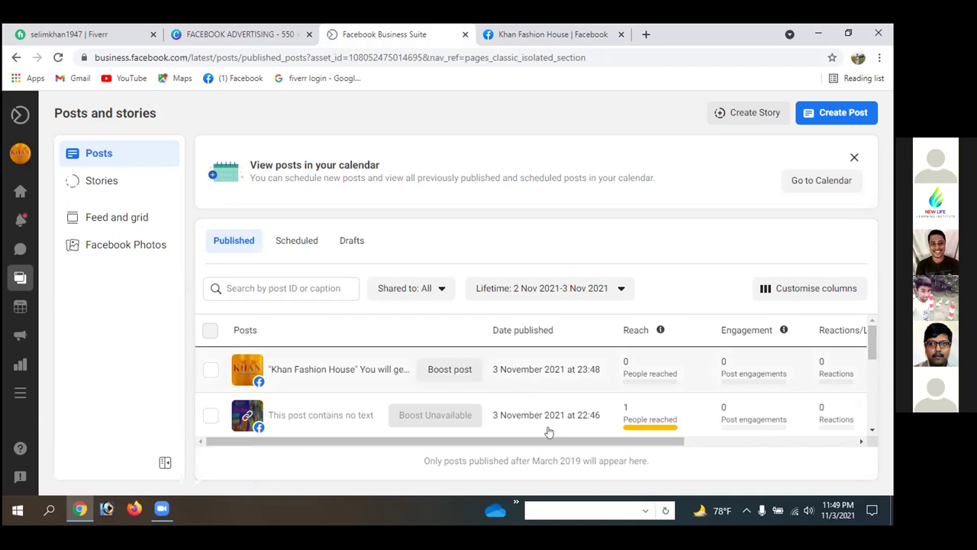
{"action": "left_click_drag", "start_coordinate": [534, 441], "coordinate": [606, 442]}
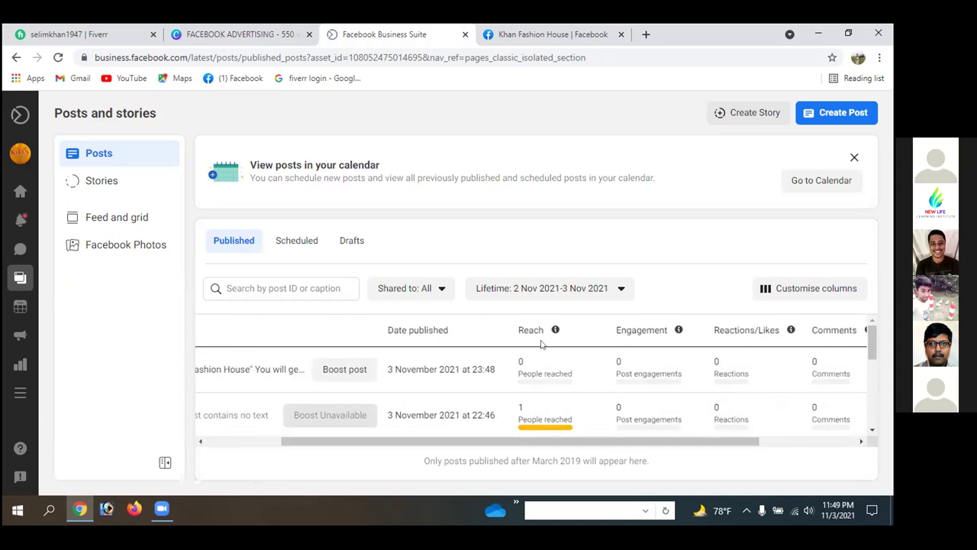
{"action": "left_click_drag", "start_coordinate": [365, 441], "coordinate": [290, 441]}
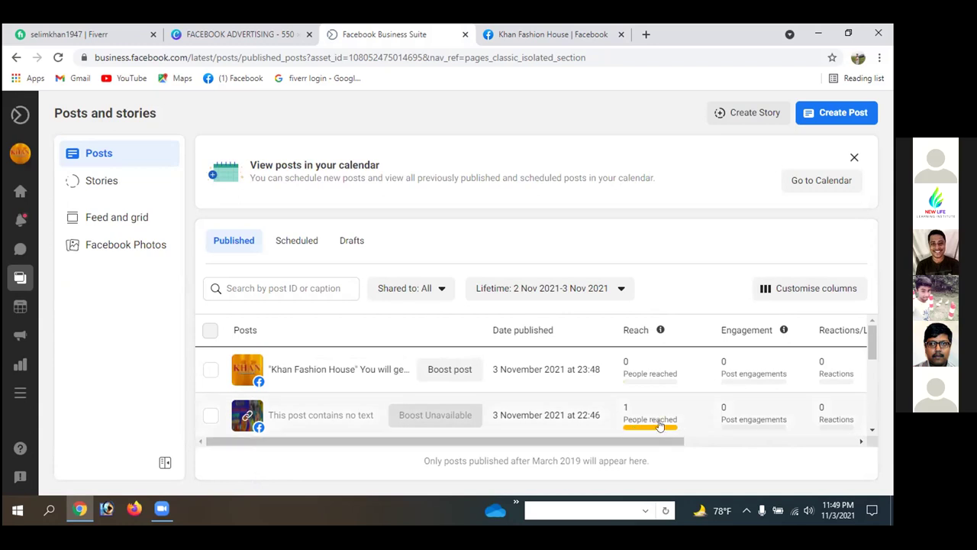
{"action": "scroll", "coordinate": [580, 413], "scroll_direction": "right", "scroll_amount": 3}
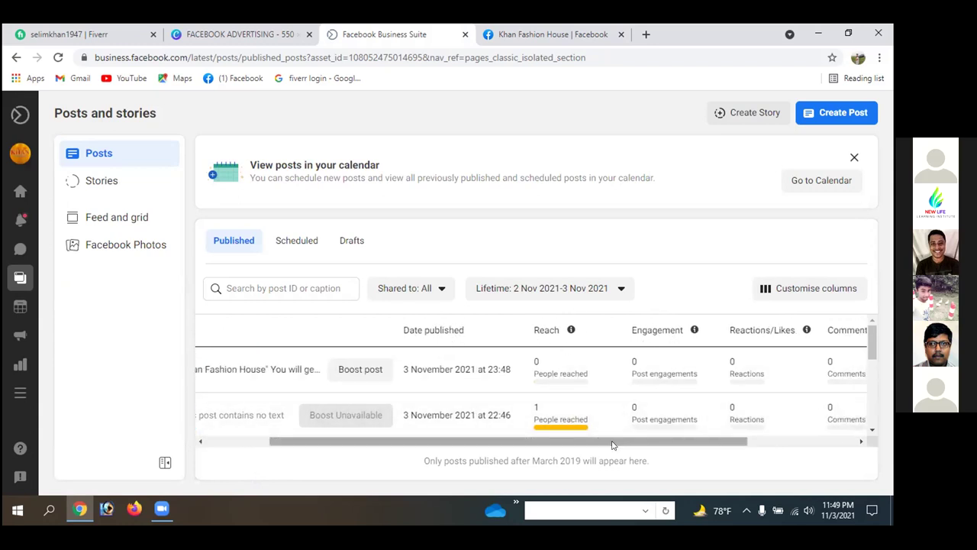
{"action": "scroll", "coordinate": [665, 441], "scroll_direction": "right", "scroll_amount": 1}
{"action": "scroll", "coordinate": [665, 441], "scroll_direction": "right", "scroll_amount": 1}
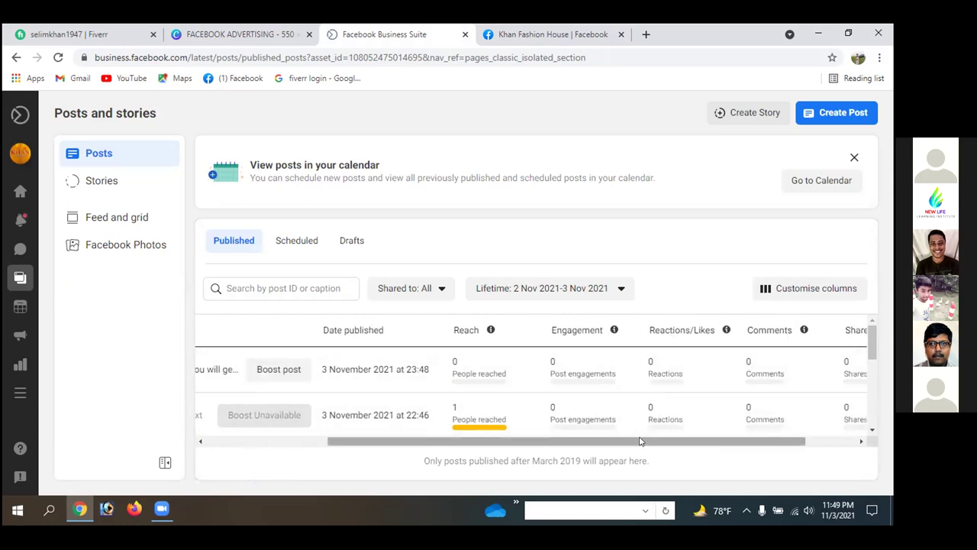
{"action": "scroll", "coordinate": [687, 441], "scroll_direction": "right", "scroll_amount": 2}
{"action": "scroll", "coordinate": [738, 442], "scroll_direction": "right", "scroll_amount": 1}
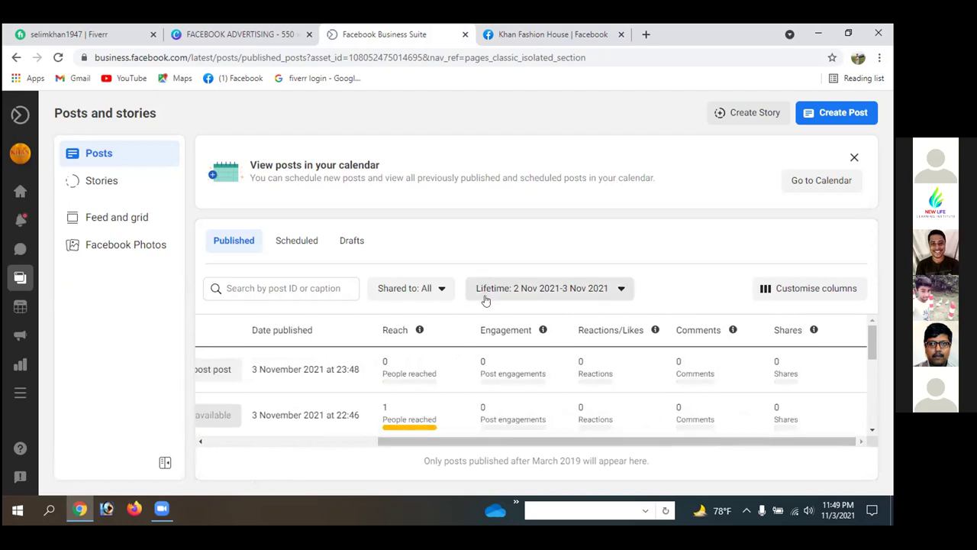
{"action": "scroll", "coordinate": [868, 334], "scroll_direction": "down", "scroll_amount": 3}
{"action": "scroll", "coordinate": [868, 336], "scroll_direction": "down", "scroll_amount": 1}
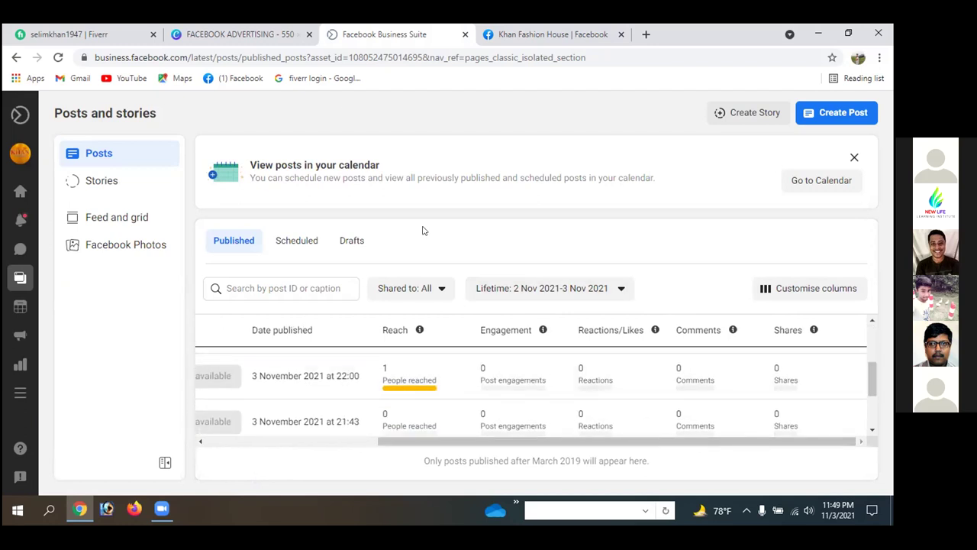
- Scroll down the posts list and switch to the Scheduled posts tab
{"action": "left_click", "coordinate": [319, 440]}
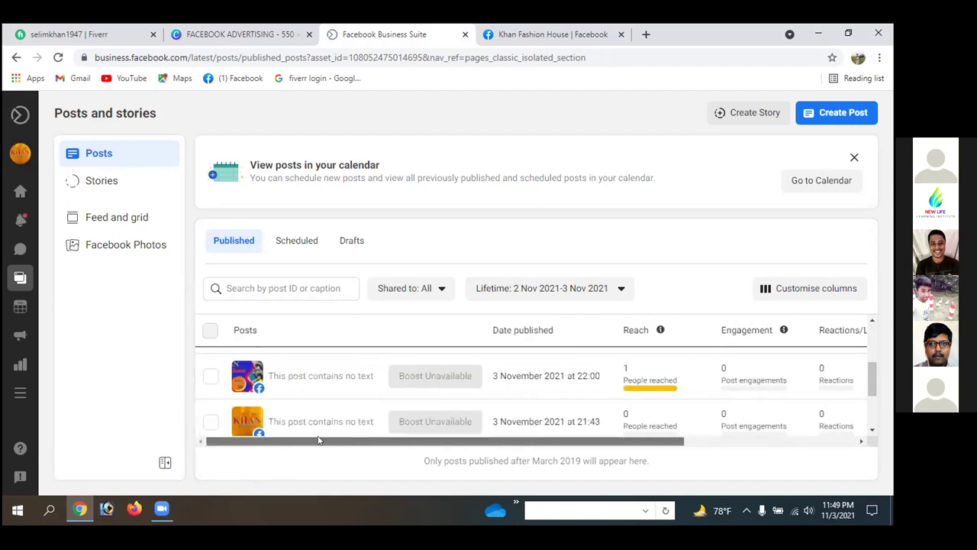
{"action": "scroll", "coordinate": [861, 386], "scroll_direction": "down", "scroll_amount": 2}
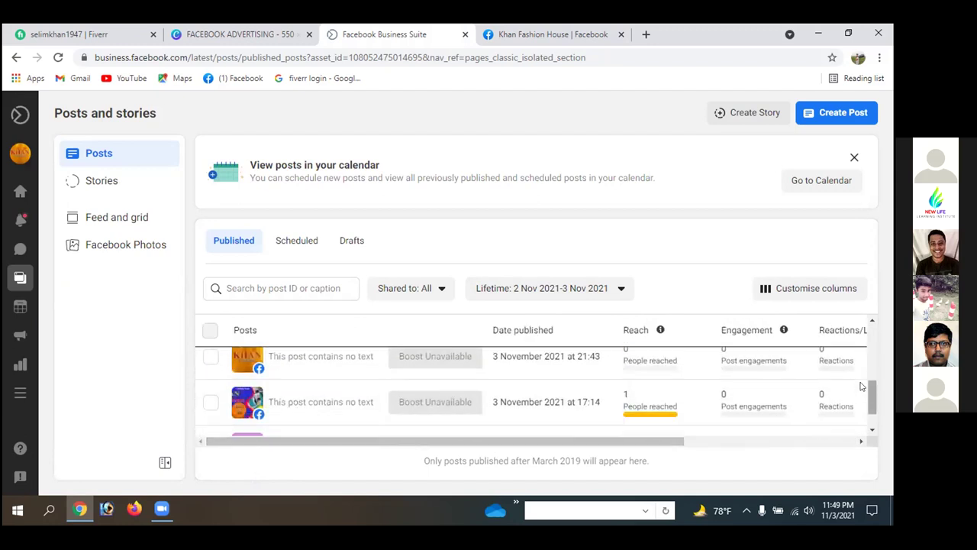
{"action": "scroll", "coordinate": [861, 386], "scroll_direction": "down", "scroll_amount": 1}
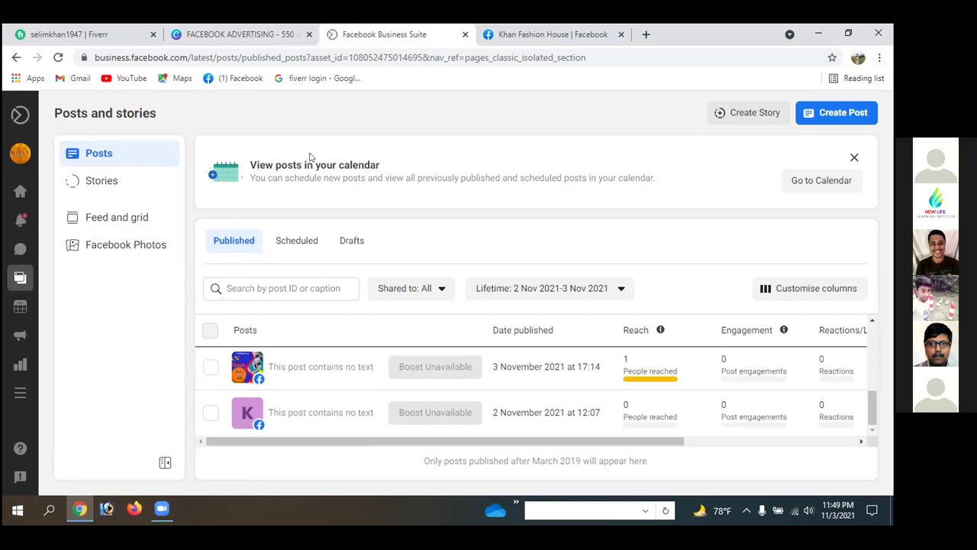
{"action": "left_click", "coordinate": [299, 252]}
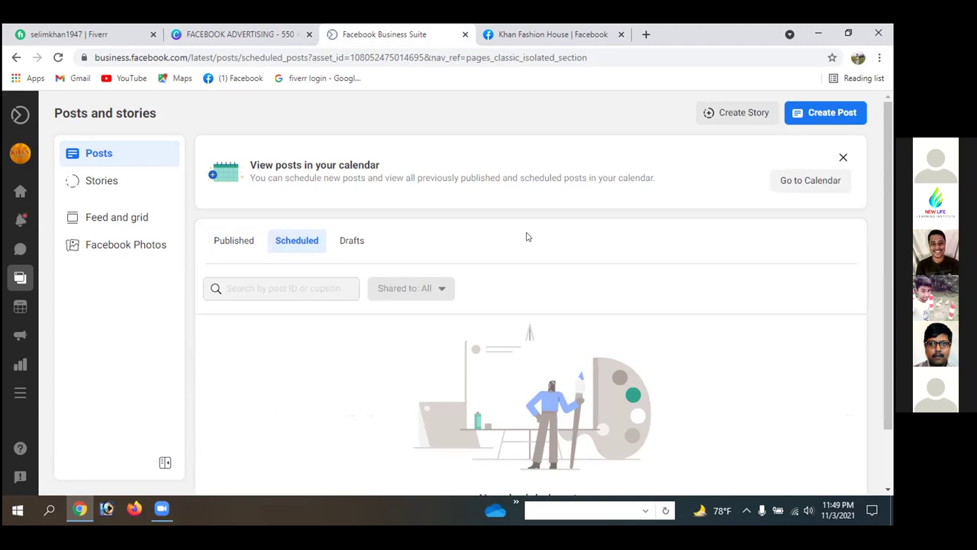
- From the empty Scheduled tab, start a scheduled post to reach its date and time settings
{"action": "scroll", "coordinate": [527, 237], "scroll_direction": "down", "scroll_amount": 1}
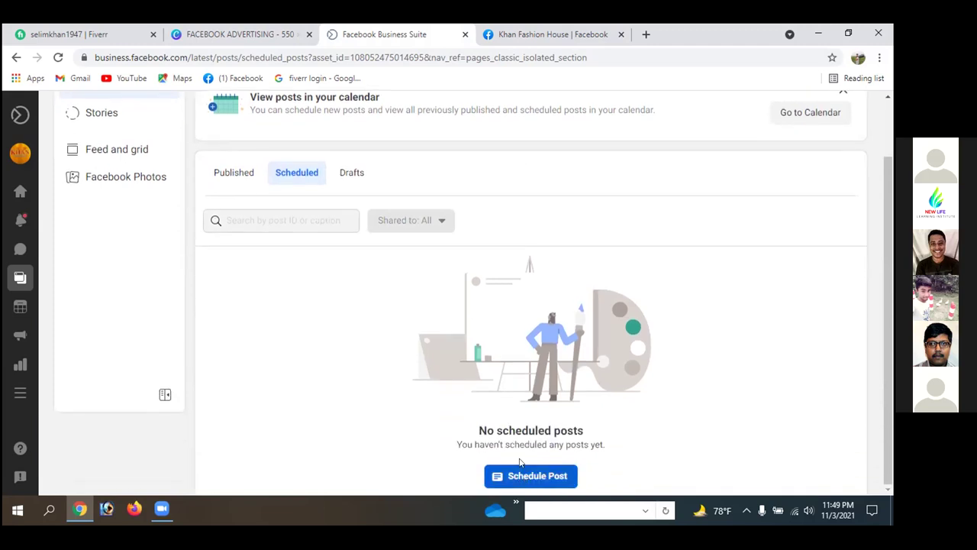
{"action": "left_click", "coordinate": [527, 474]}
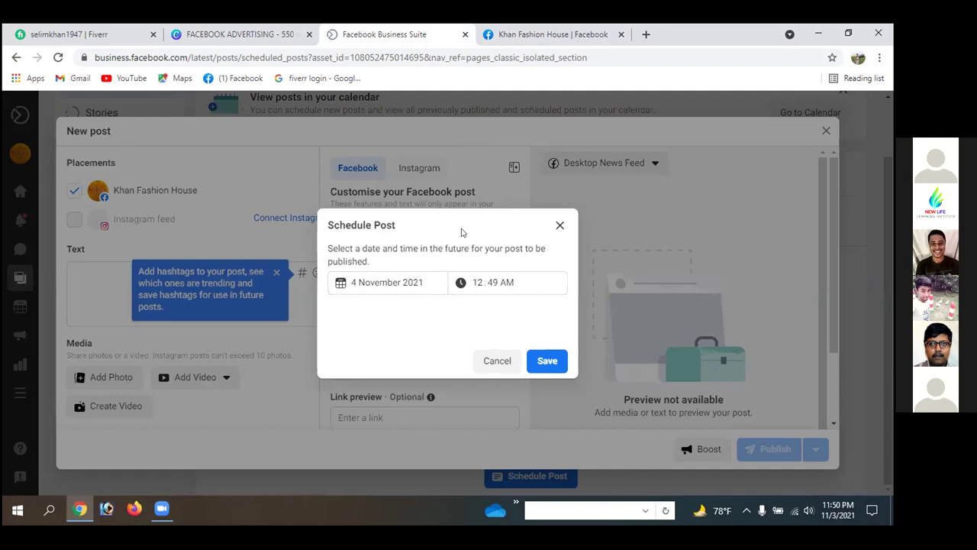
- Set the schedule time to 4 November 2021 at 10:00 AM and save it
{"action": "left_click", "coordinate": [492, 281]}
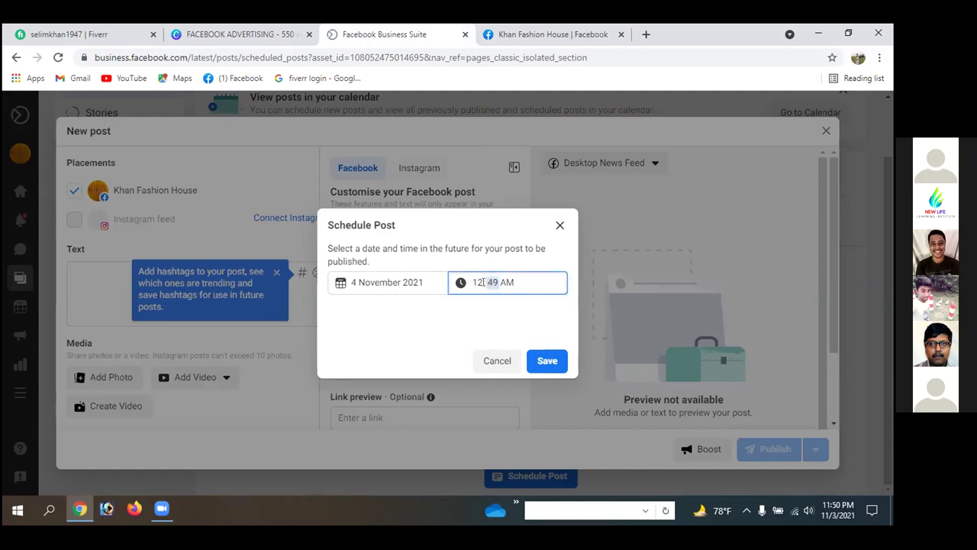
{"action": "type", "text": "00"}
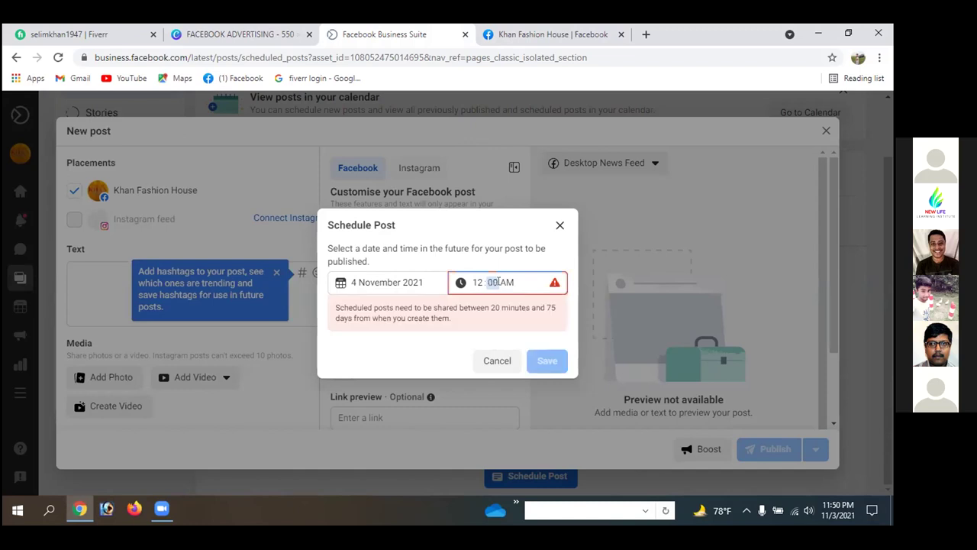
{"action": "left_click", "coordinate": [476, 281]}
{"action": "type", "text": "10"}
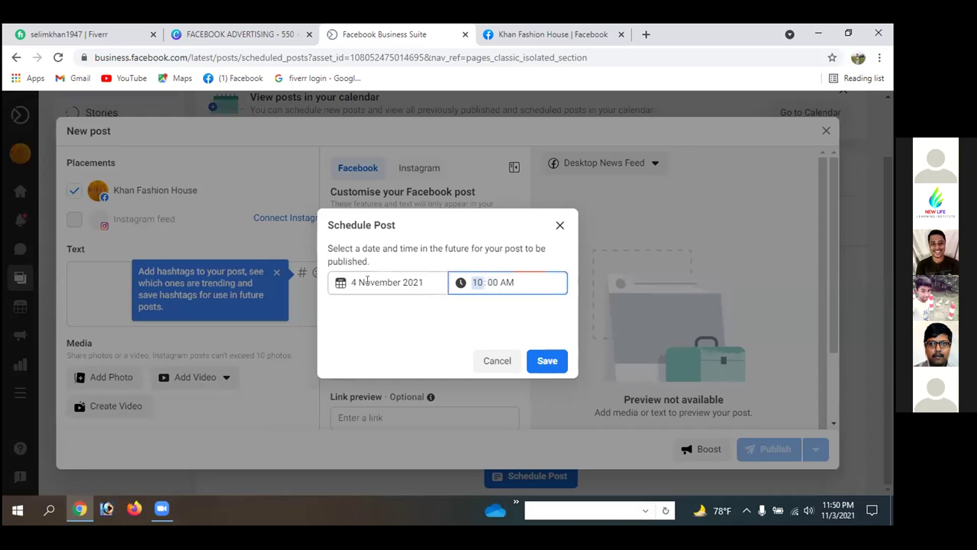
{"action": "left_click", "coordinate": [545, 361]}
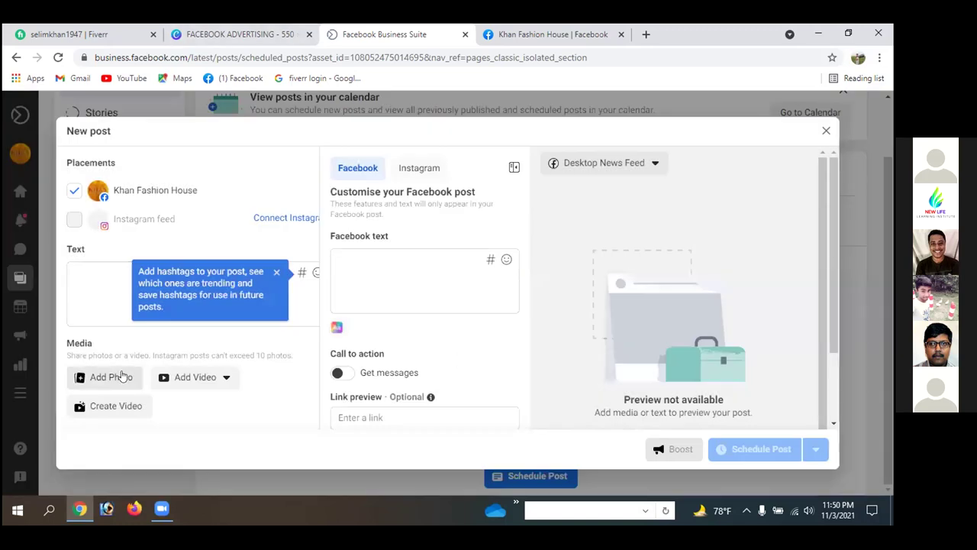
- Paste the Khan Fashion House About description as the post caption
{"action": "left_click", "coordinate": [275, 273]}
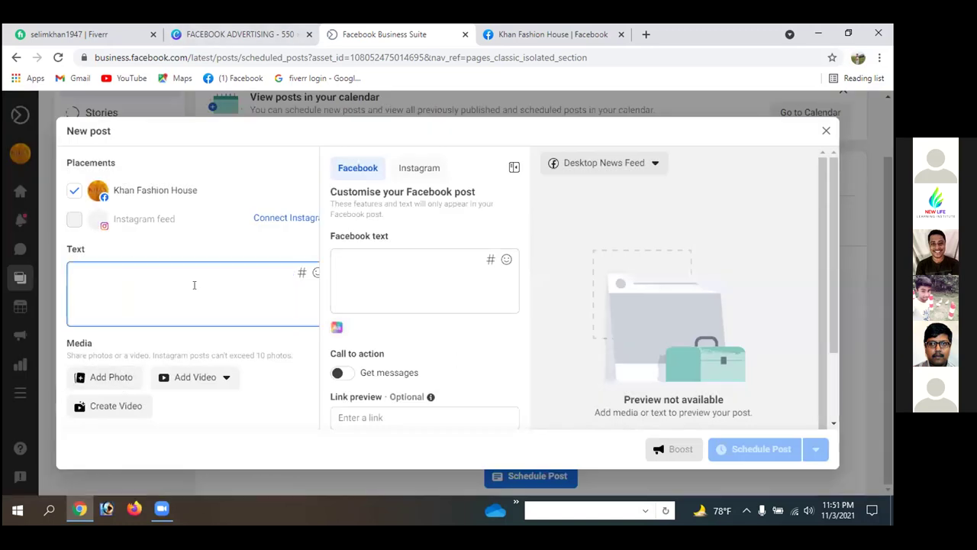
{"action": "right_click", "coordinate": [101, 277]}
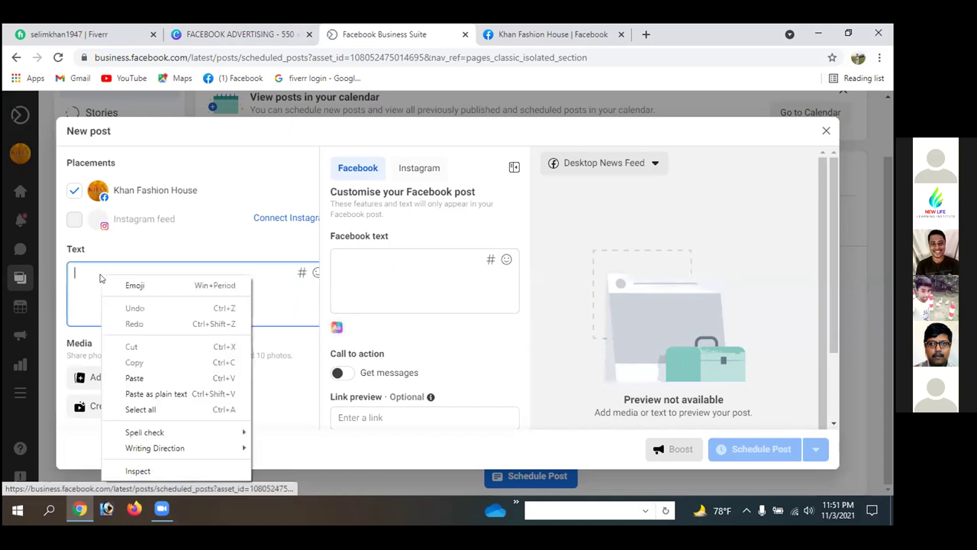
{"action": "left_click", "coordinate": [131, 378]}
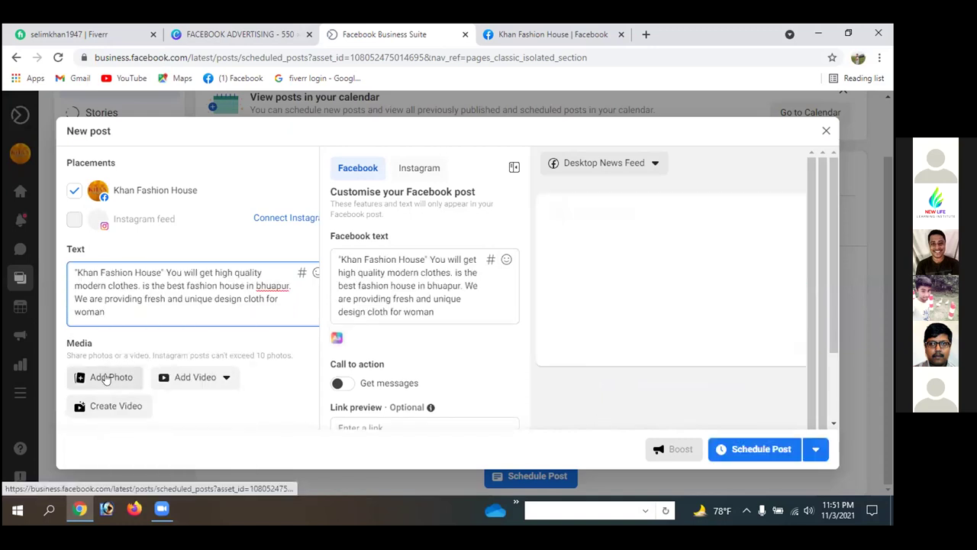
- Attach the KHAN (1) copy logo image to the post
{"action": "left_click", "coordinate": [102, 376]}
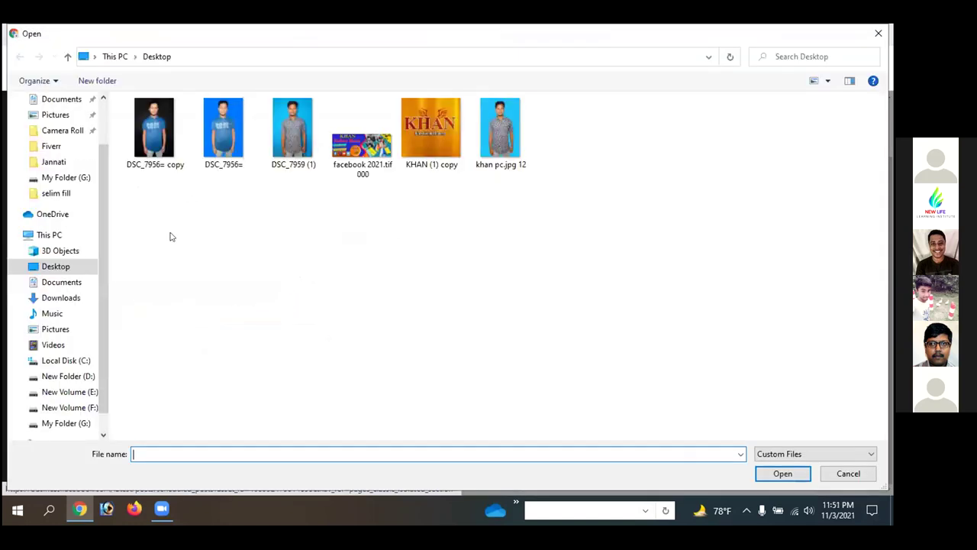
{"action": "left_click", "coordinate": [431, 142]}
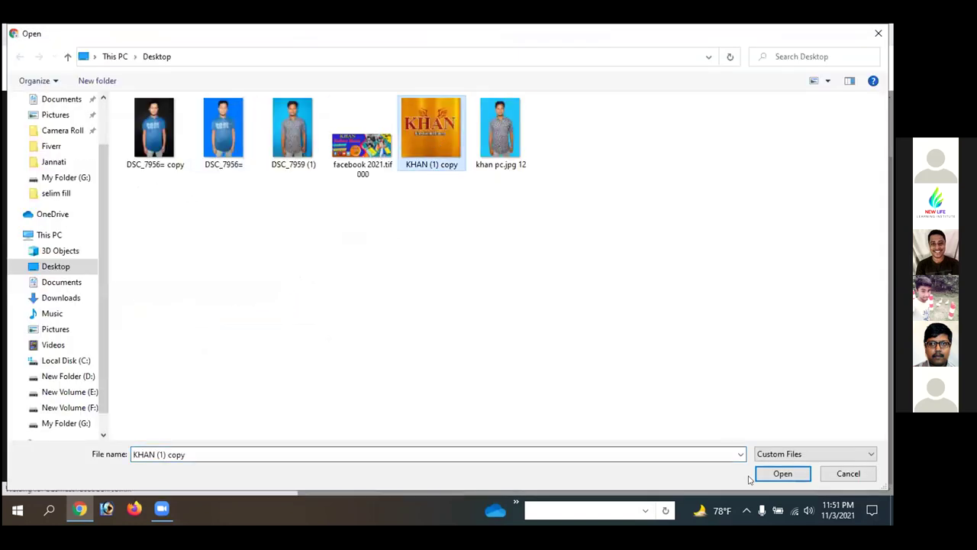
{"action": "left_click", "coordinate": [780, 473]}
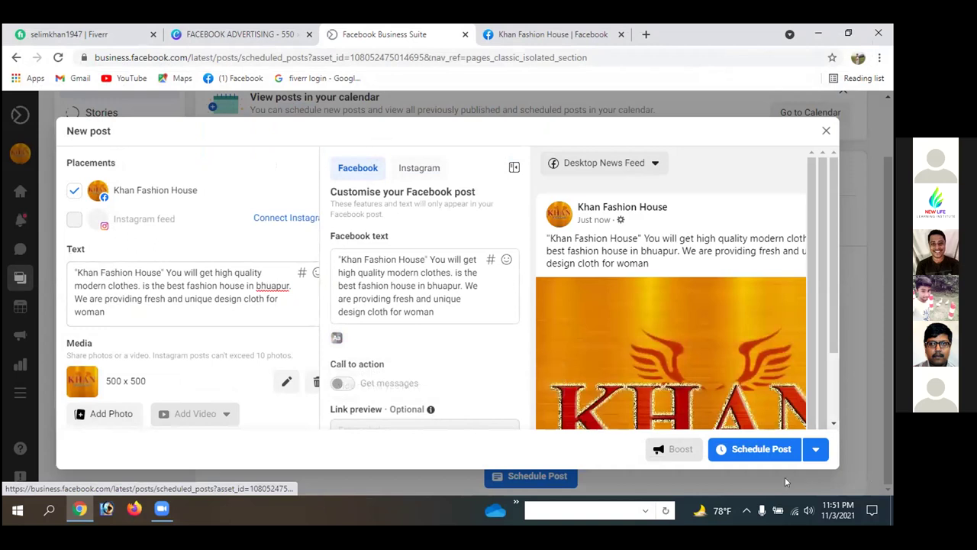
- Confirm scheduling of the Khan Fashion House logo post for 4 November, 10:00
{"action": "left_click", "coordinate": [745, 451]}
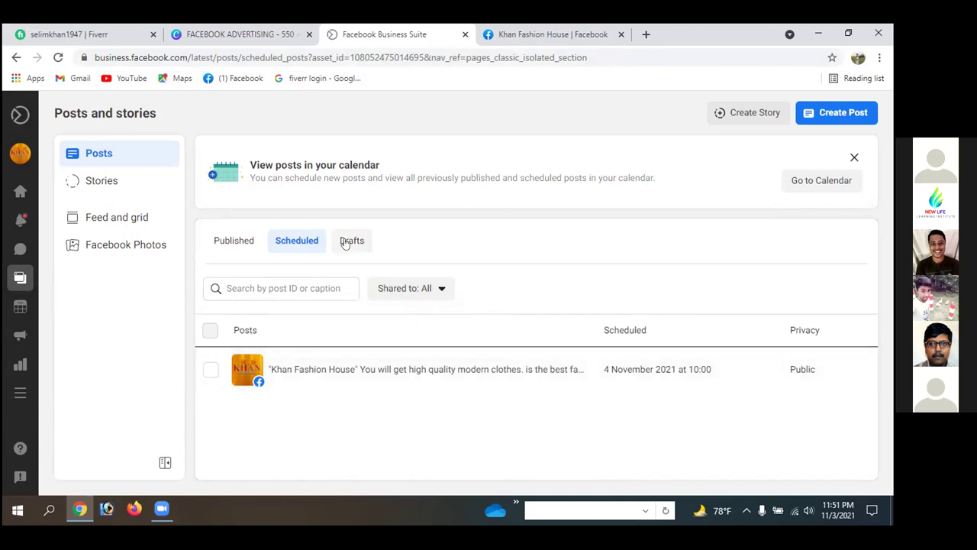
- Switch to the Published tab to see posts with their reach and engagement
{"action": "left_click", "coordinate": [236, 241]}
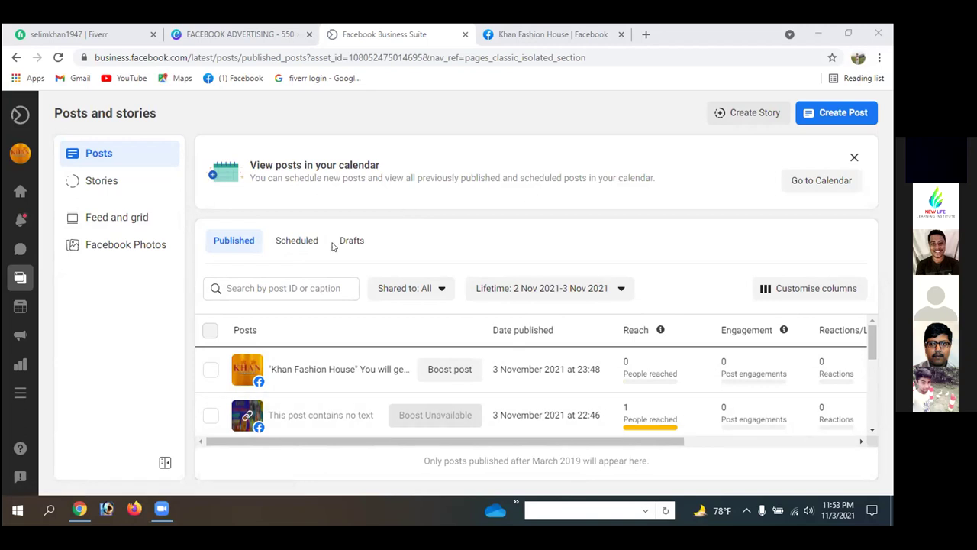
- Go back to the Home overview and dismiss the goals introduction with Done
{"action": "left_click", "coordinate": [15, 56]}
{"action": "left_click", "coordinate": [15, 55]}
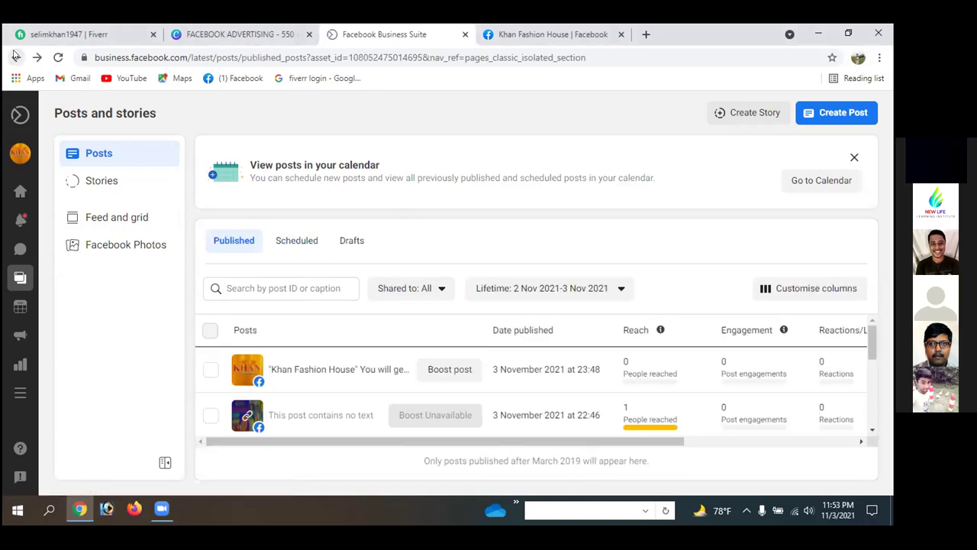
{"action": "left_click", "coordinate": [15, 56]}
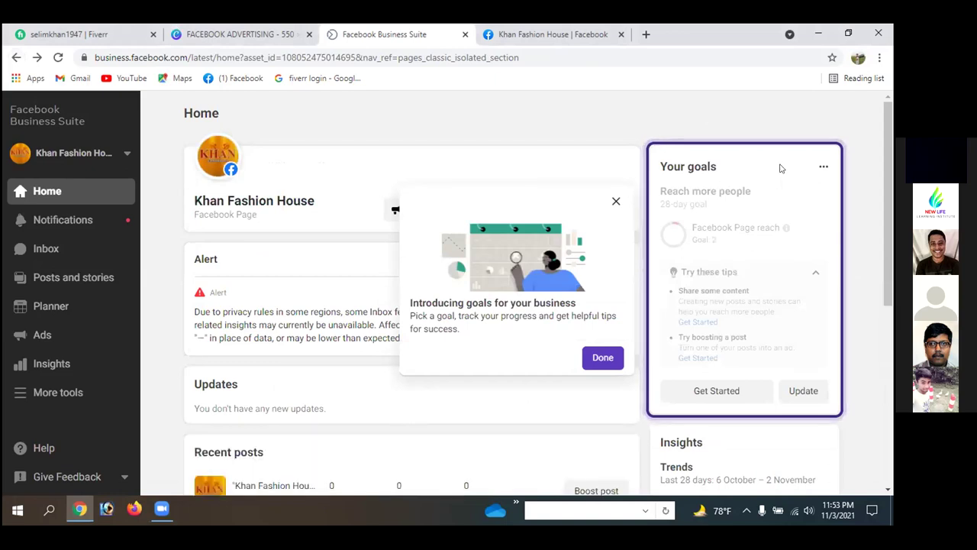
{"action": "left_click", "coordinate": [579, 112]}
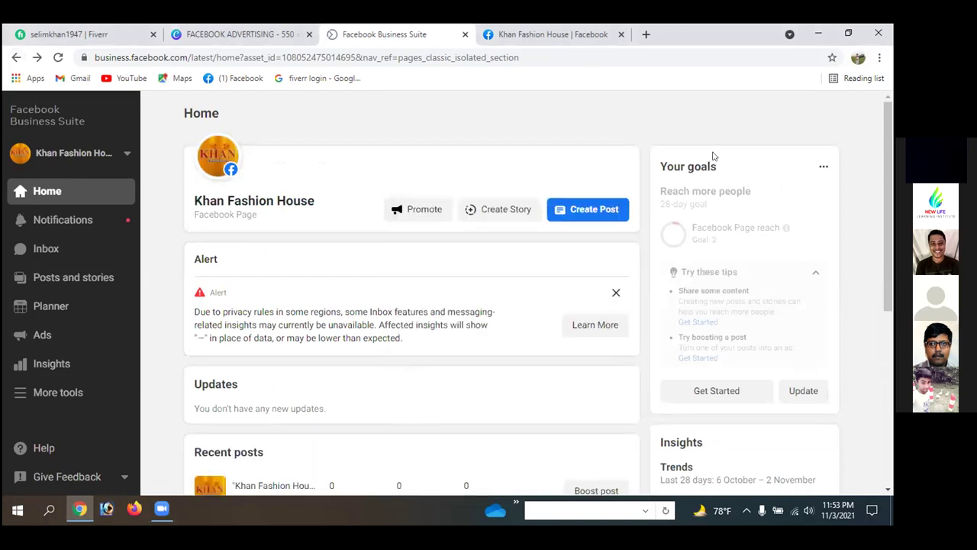
- Scroll down Home, view all posts, then return to the Home overview
{"action": "scroll", "coordinate": [643, 273], "scroll_direction": "down", "scroll_amount": 1}
{"action": "scroll", "coordinate": [643, 273], "scroll_direction": "down", "scroll_amount": 2}
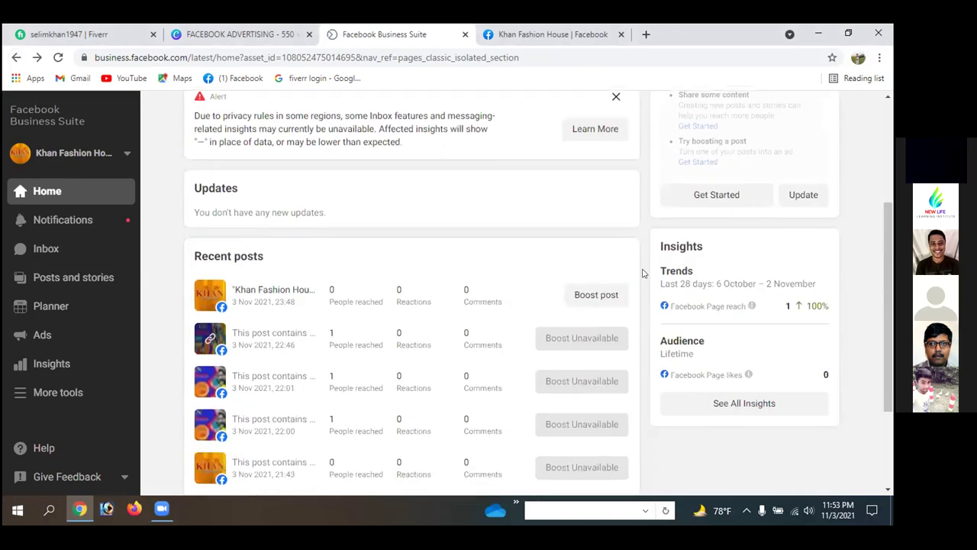
{"action": "scroll", "coordinate": [611, 290], "scroll_direction": "down", "scroll_amount": 2}
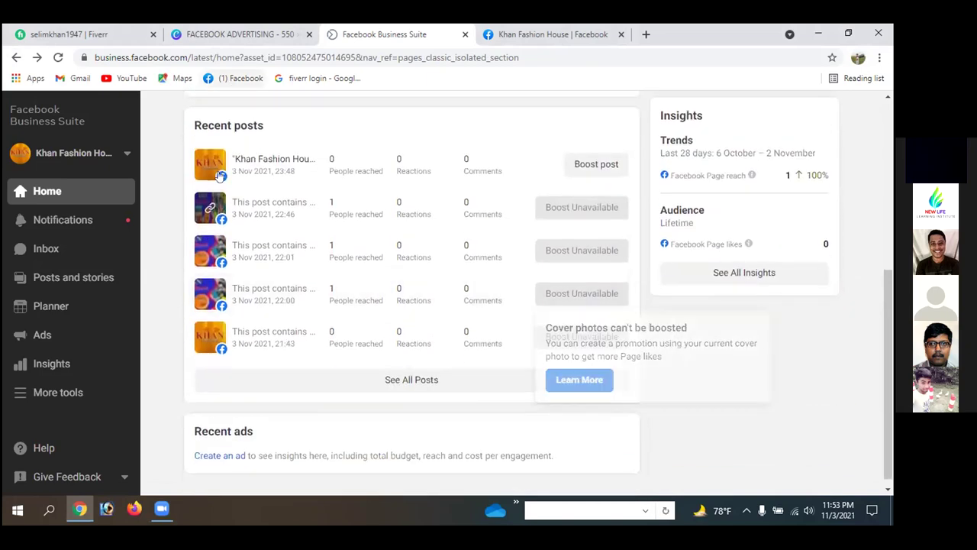
{"action": "left_click", "coordinate": [387, 379]}
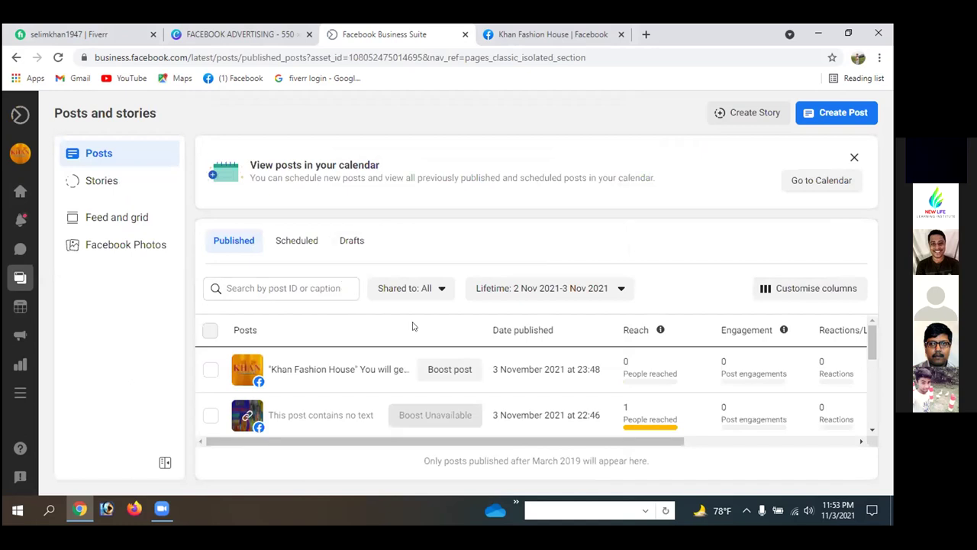
{"action": "left_click", "coordinate": [15, 58]}
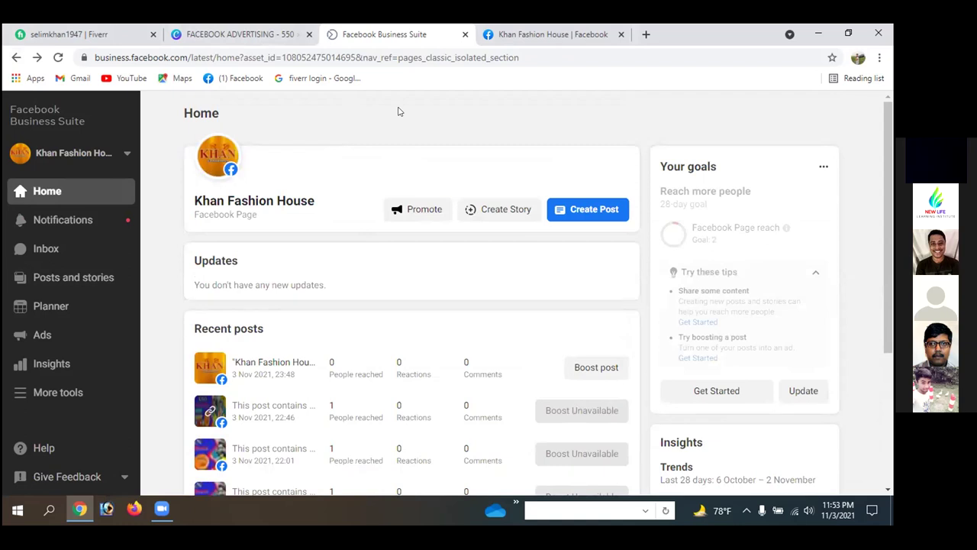
{"action": "left_click", "coordinate": [46, 249]}
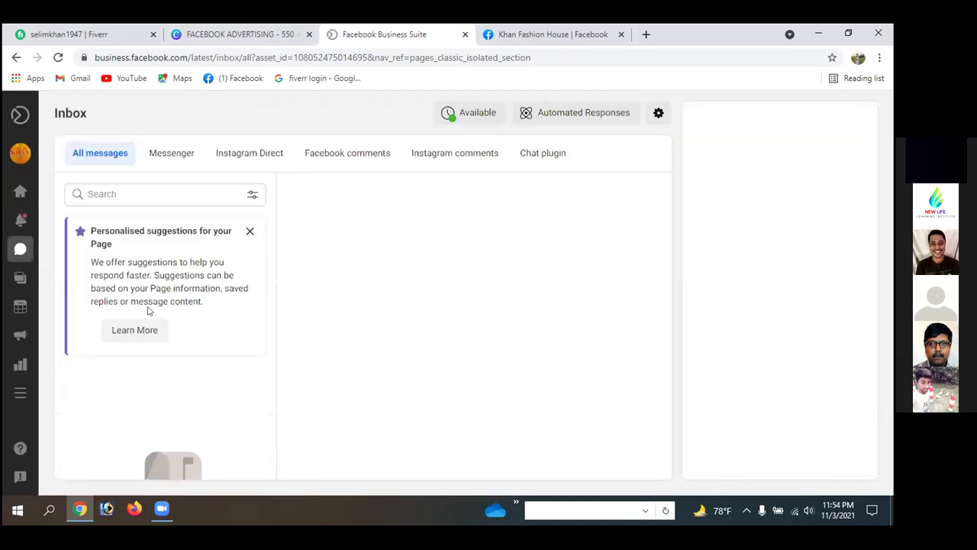
{"action": "left_click", "coordinate": [250, 231]}
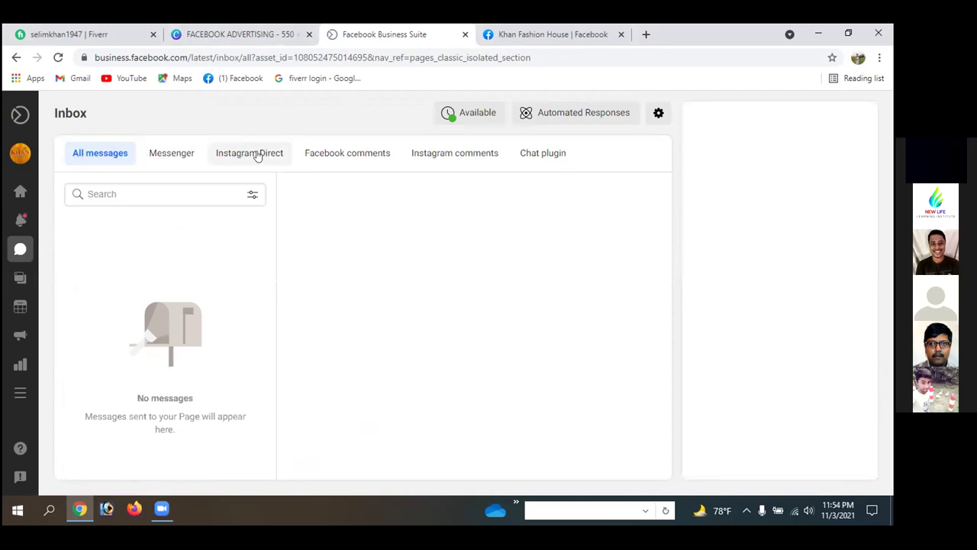
{"action": "left_click", "coordinate": [356, 155]}
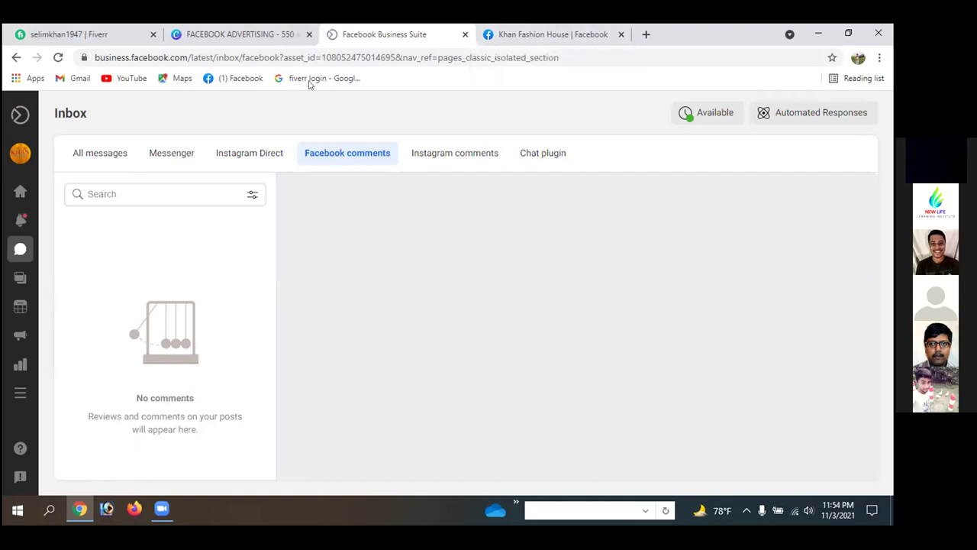
{"action": "left_click", "coordinate": [16, 57]}
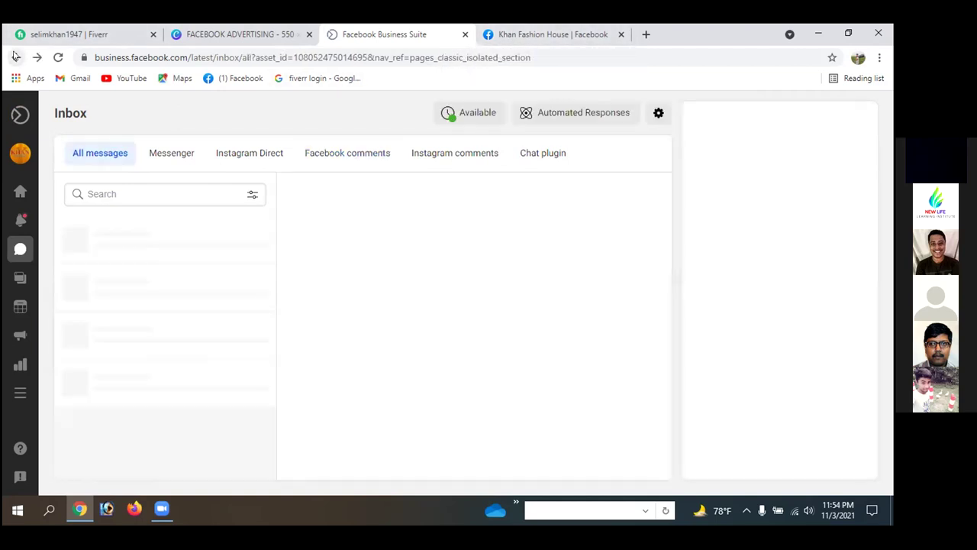
{"action": "left_click", "coordinate": [16, 58]}
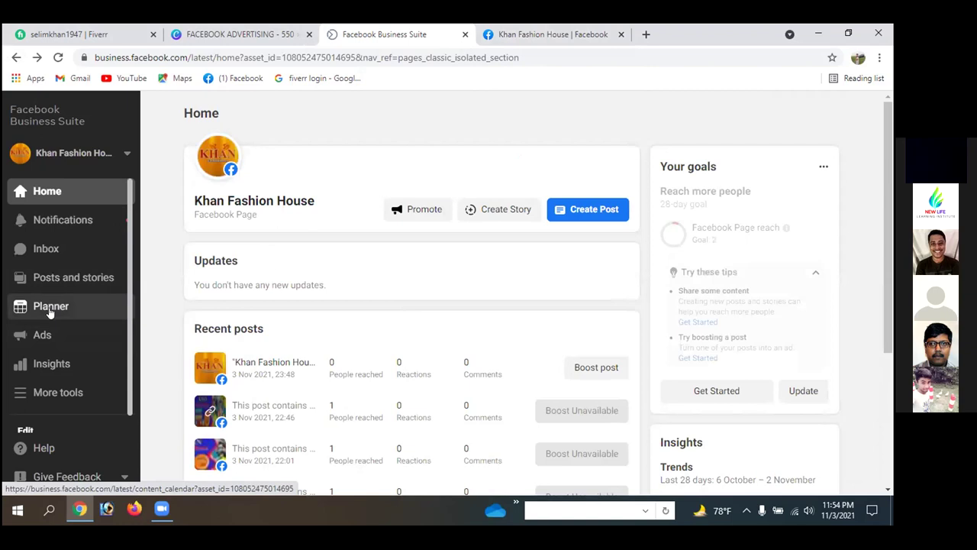
- Open the Planner and scroll its November 2021 week view to find the 4 November post
{"action": "left_click", "coordinate": [81, 284]}
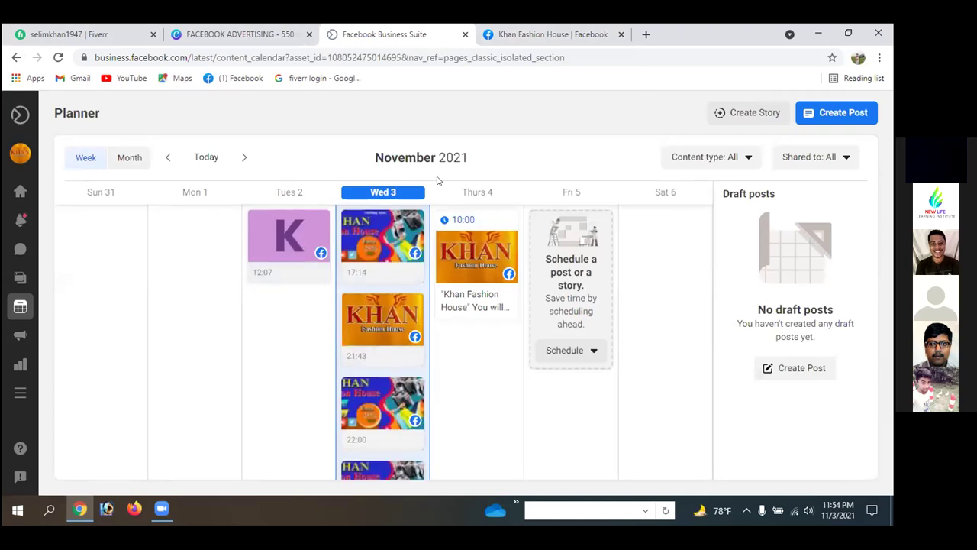
{"action": "scroll", "coordinate": [698, 247], "scroll_direction": "down", "scroll_amount": 1}
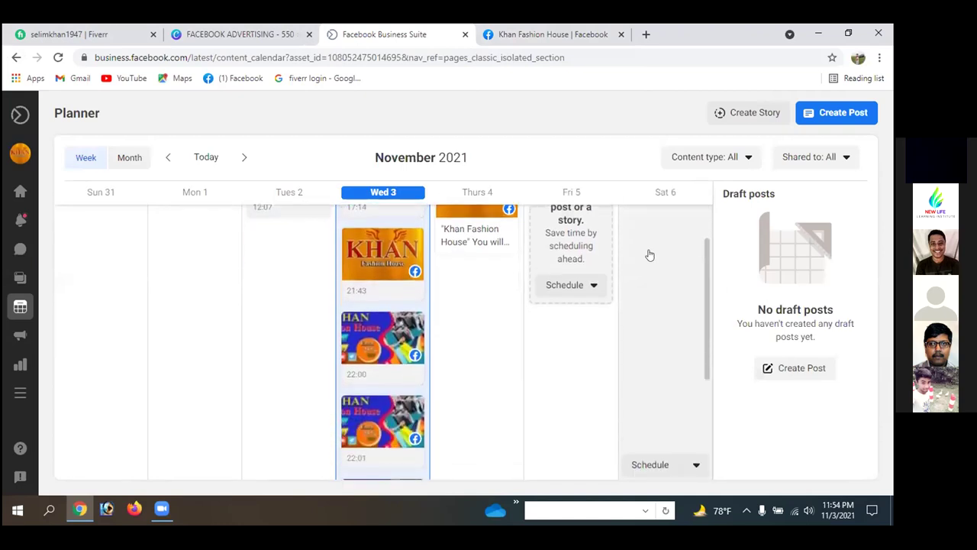
{"action": "scroll", "coordinate": [499, 300], "scroll_direction": "up", "scroll_amount": 1}
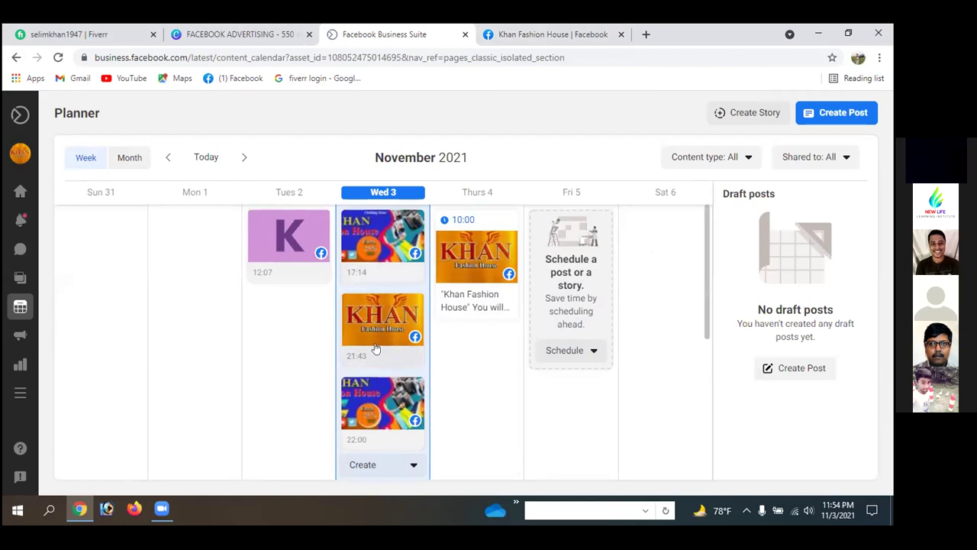
{"action": "scroll", "coordinate": [377, 394], "scroll_direction": "down", "scroll_amount": 3}
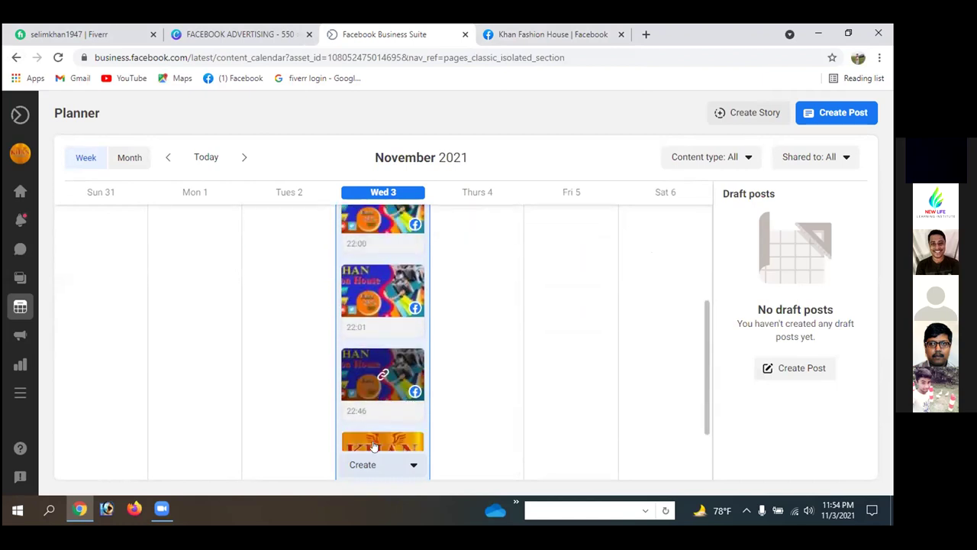
{"action": "scroll", "coordinate": [385, 370], "scroll_direction": "down", "scroll_amount": 1}
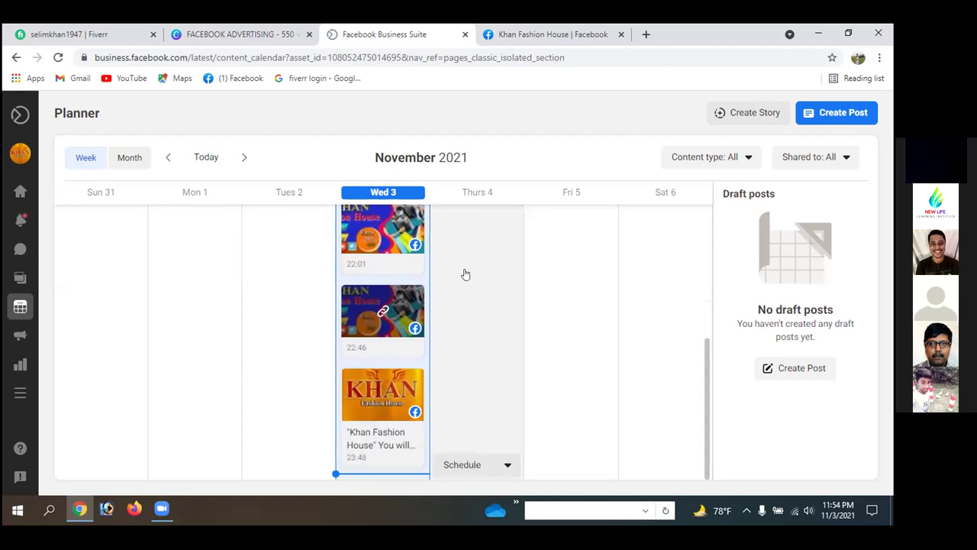
{"action": "scroll", "coordinate": [464, 272], "scroll_direction": "up", "scroll_amount": 5}
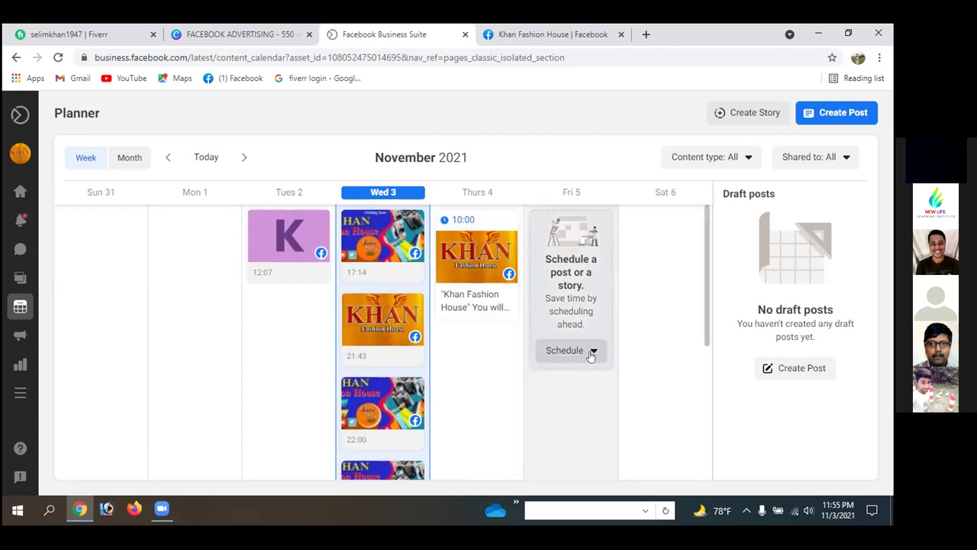
- Start a post for Friday 5 November, then close it without saving
{"action": "left_click", "coordinate": [593, 351]}
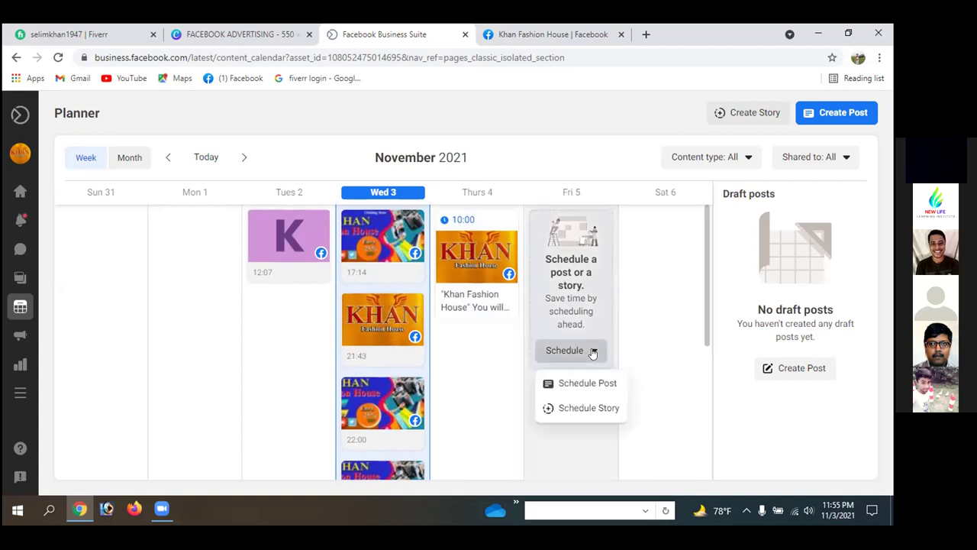
{"action": "left_click", "coordinate": [575, 385]}
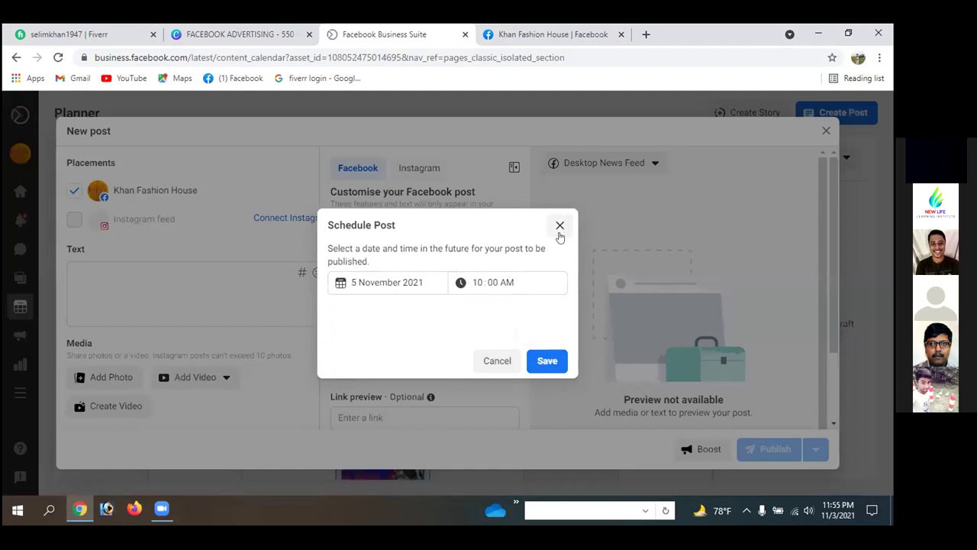
{"action": "left_click", "coordinate": [558, 227]}
{"action": "left_click", "coordinate": [826, 131]}
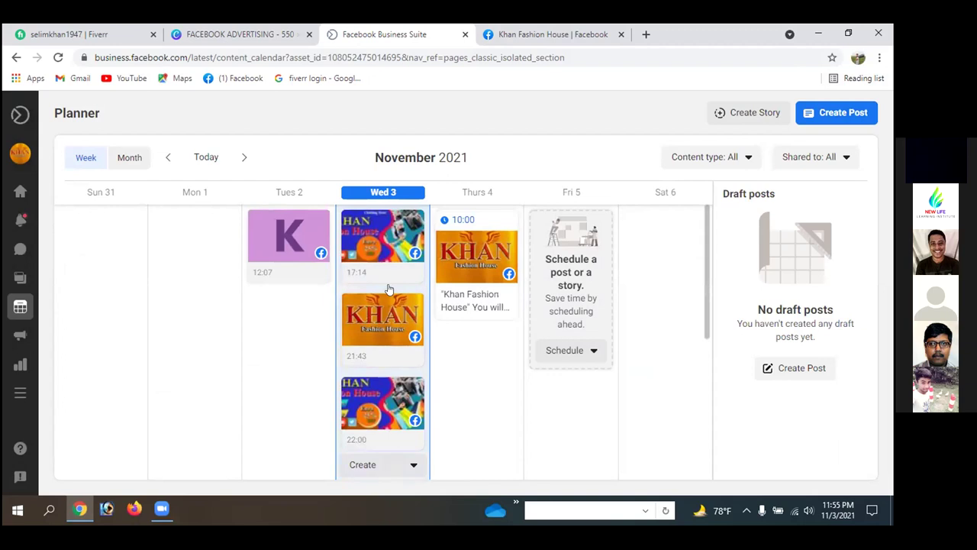
- Scroll the calendar and go back to the Khan Fashion House Home page
{"action": "scroll", "coordinate": [393, 378], "scroll_direction": "down", "scroll_amount": 2}
{"action": "scroll", "coordinate": [393, 378], "scroll_direction": "down", "scroll_amount": 1}
{"action": "scroll", "coordinate": [393, 378], "scroll_direction": "up", "scroll_amount": 4}
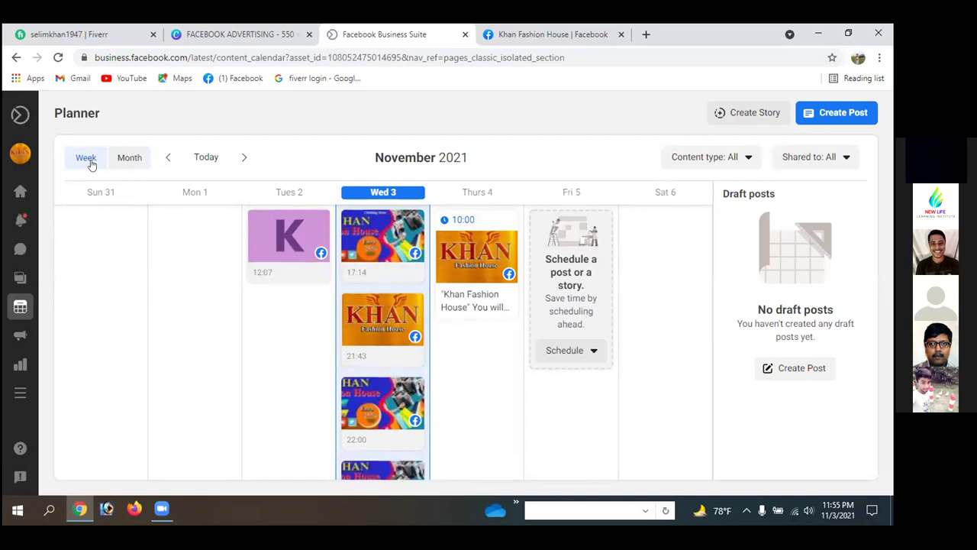
{"action": "left_click", "coordinate": [16, 57]}
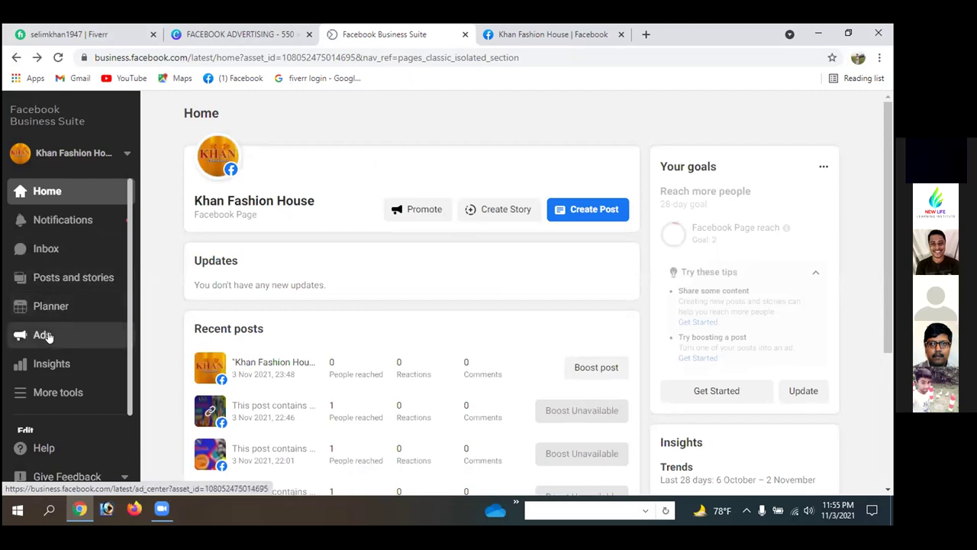
{"action": "left_click", "coordinate": [46, 364]}
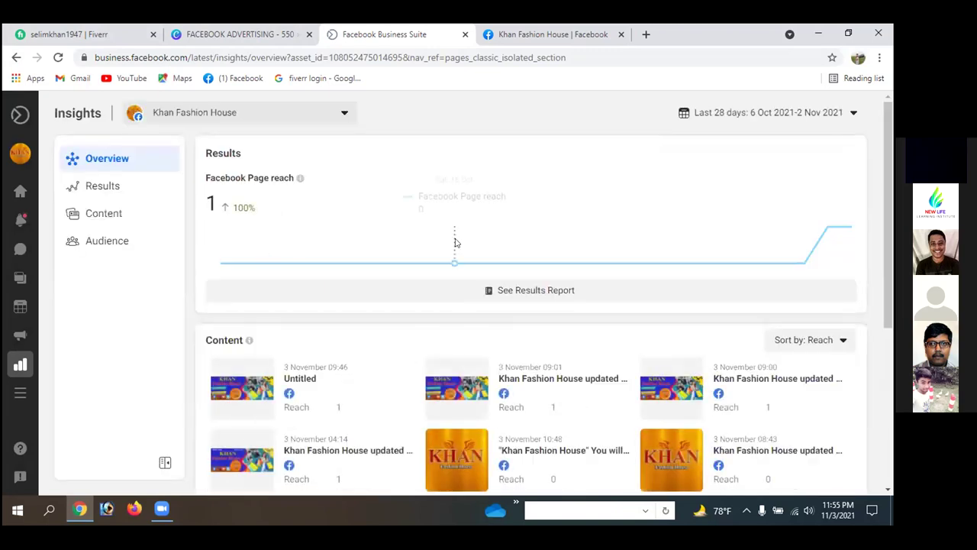
{"action": "scroll", "coordinate": [454, 240], "scroll_direction": "down", "scroll_amount": 2}
{"action": "scroll", "coordinate": [391, 229], "scroll_direction": "up", "scroll_amount": 2}
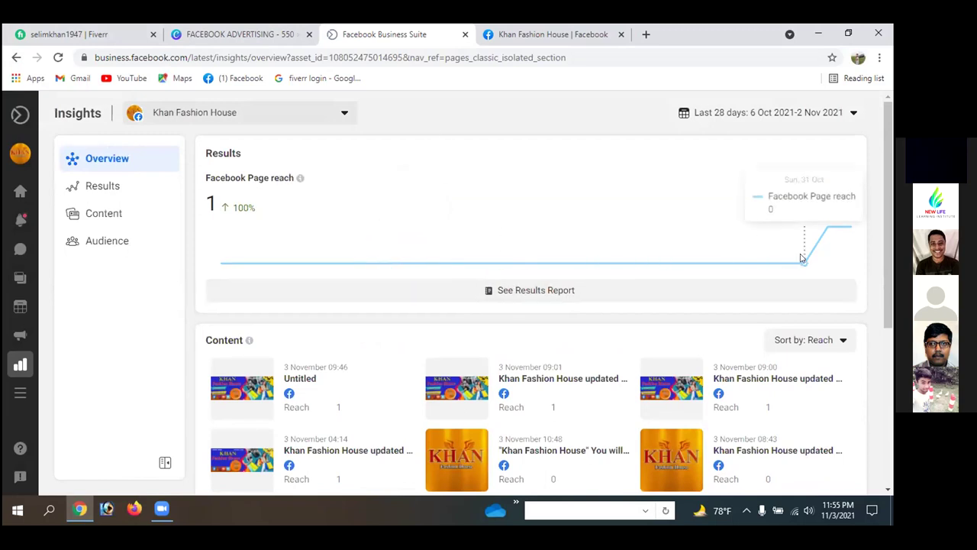
{"action": "scroll", "coordinate": [486, 305], "scroll_direction": "down", "scroll_amount": 4}
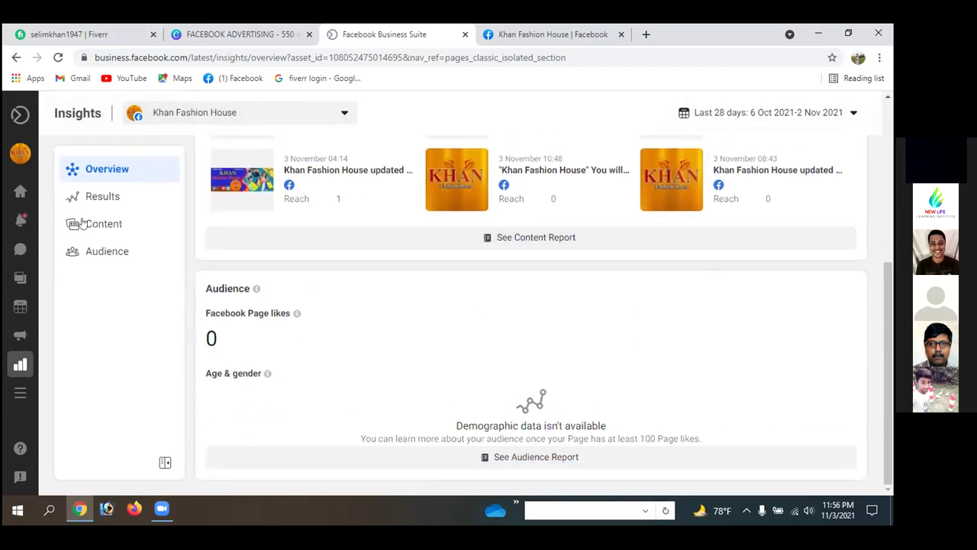
{"action": "left_click", "coordinate": [104, 252]}
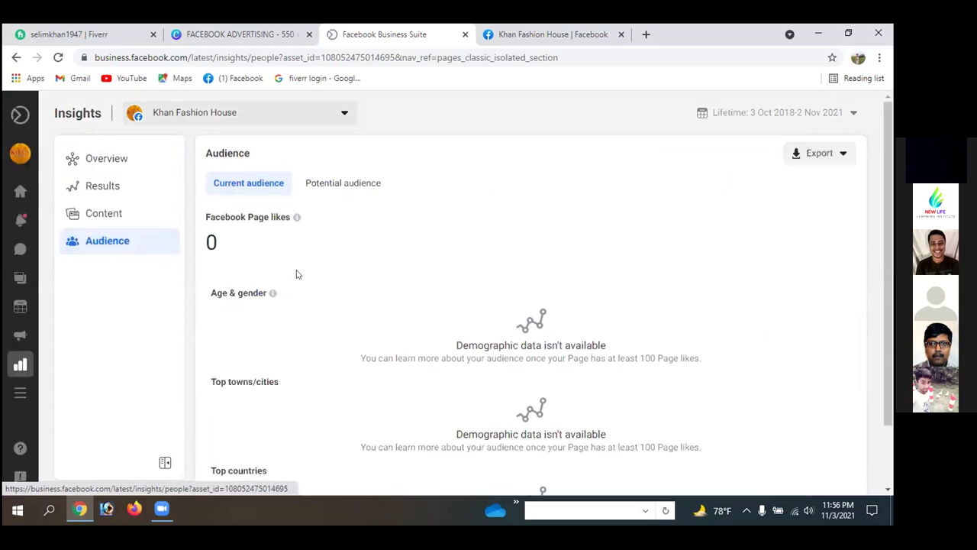
{"action": "mouse_move", "coordinate": [269, 294]}
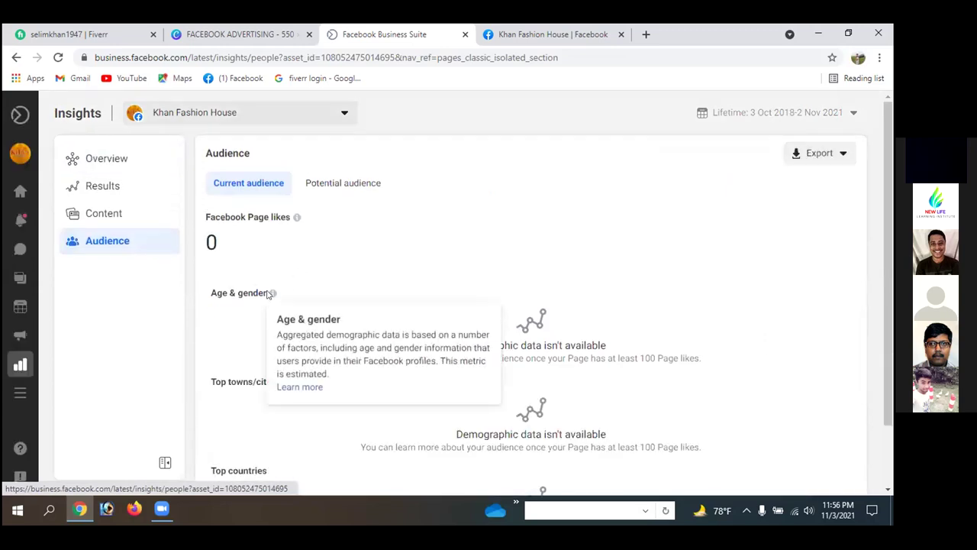
{"action": "mouse_move", "coordinate": [30, 447]}
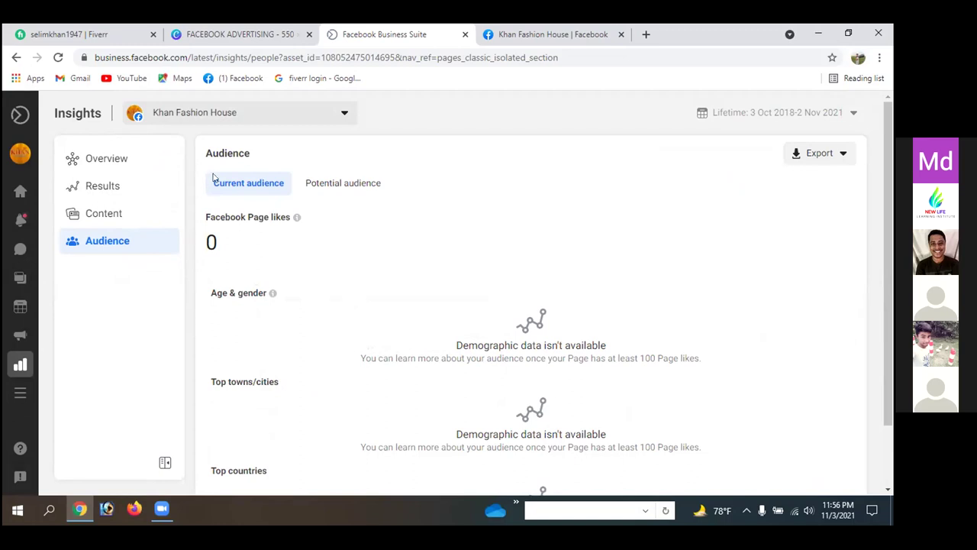
{"action": "scroll", "coordinate": [386, 296], "scroll_direction": "down", "scroll_amount": 1}
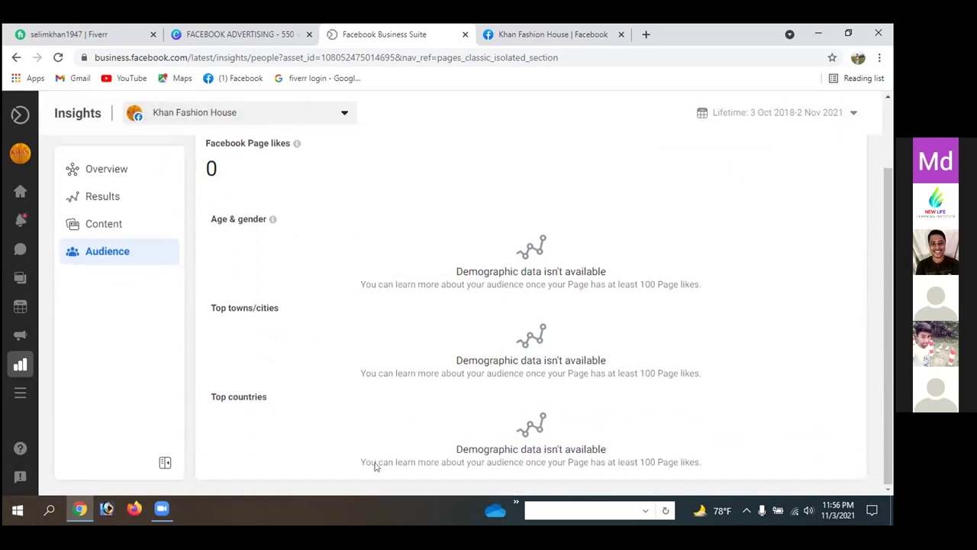
{"action": "left_click", "coordinate": [16, 57]}
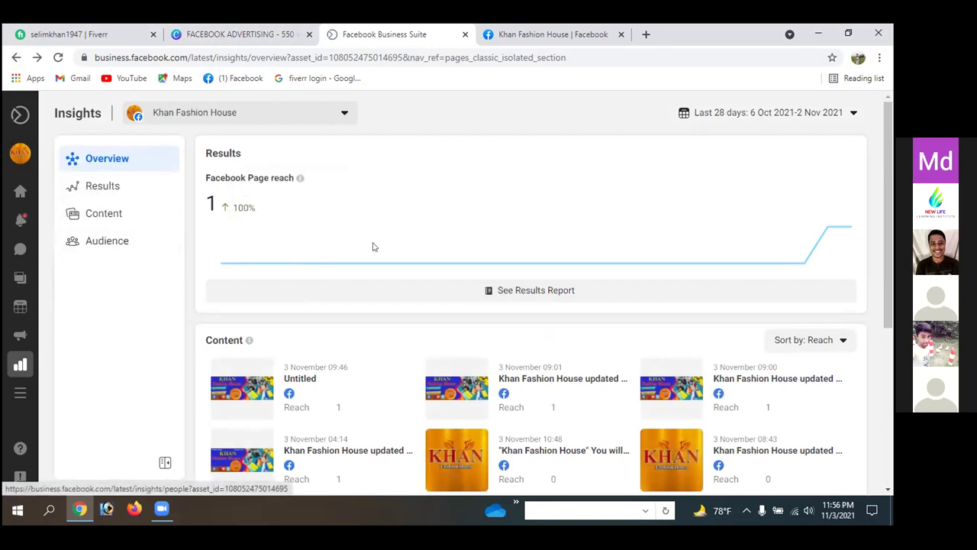
{"action": "left_click", "coordinate": [16, 57]}
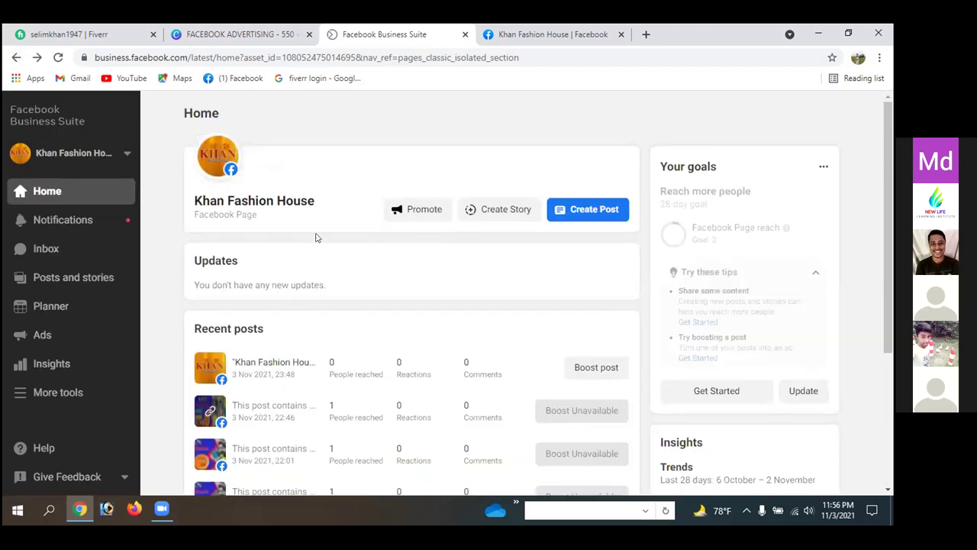
- Open the More tools list from the Home sidebar, then go to the Khan Fashion House Page
{"action": "scroll", "coordinate": [371, 277], "scroll_direction": "down", "scroll_amount": 2}
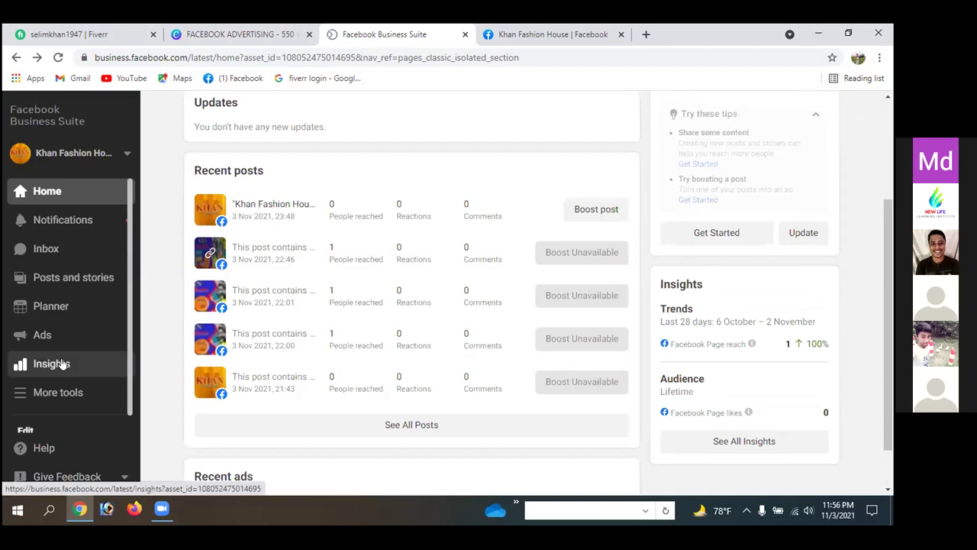
{"action": "scroll", "coordinate": [45, 373], "scroll_direction": "down", "scroll_amount": 1}
{"action": "left_click", "coordinate": [40, 377]}
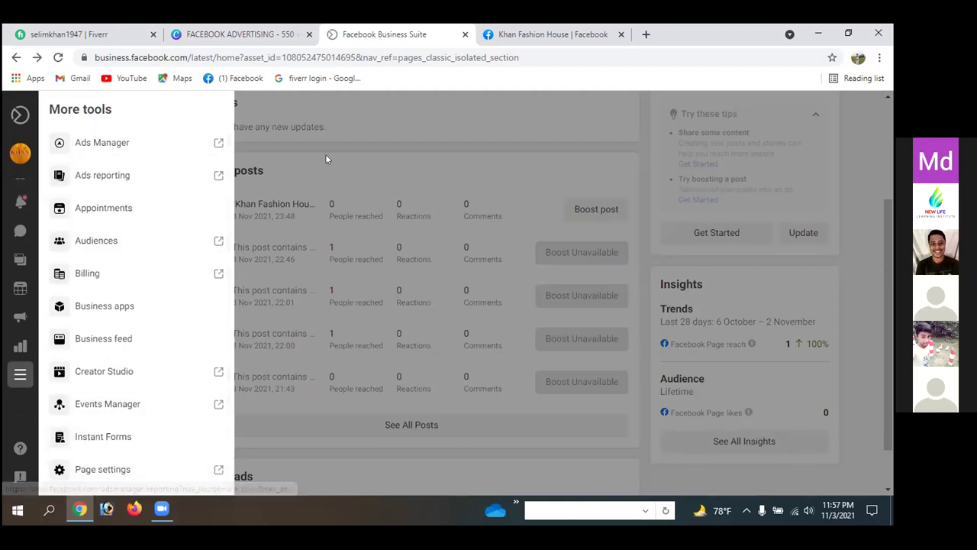
{"action": "left_click", "coordinate": [15, 56]}
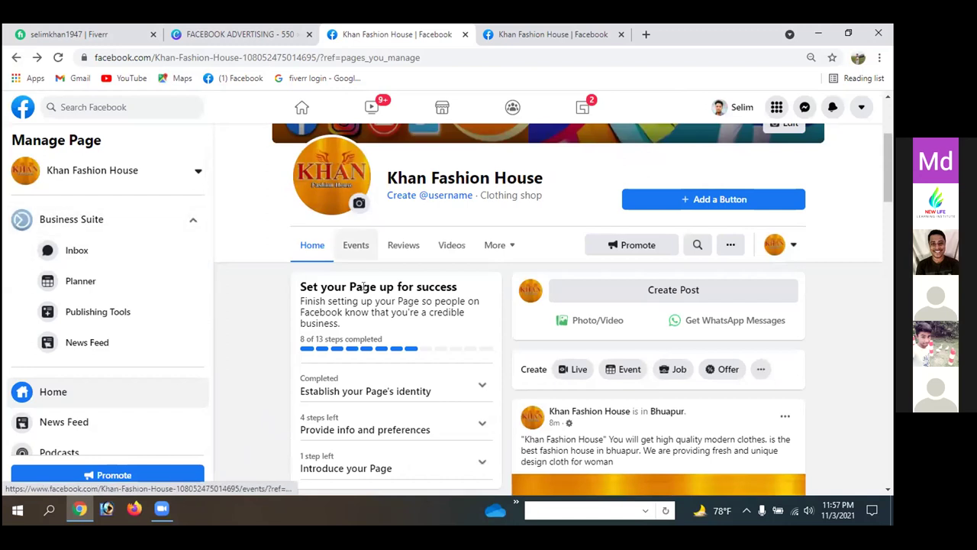
- Scroll through the Khan Fashion House page's setup checklist, photos and About details
{"action": "scroll", "coordinate": [518, 275], "scroll_direction": "down", "scroll_amount": 3}
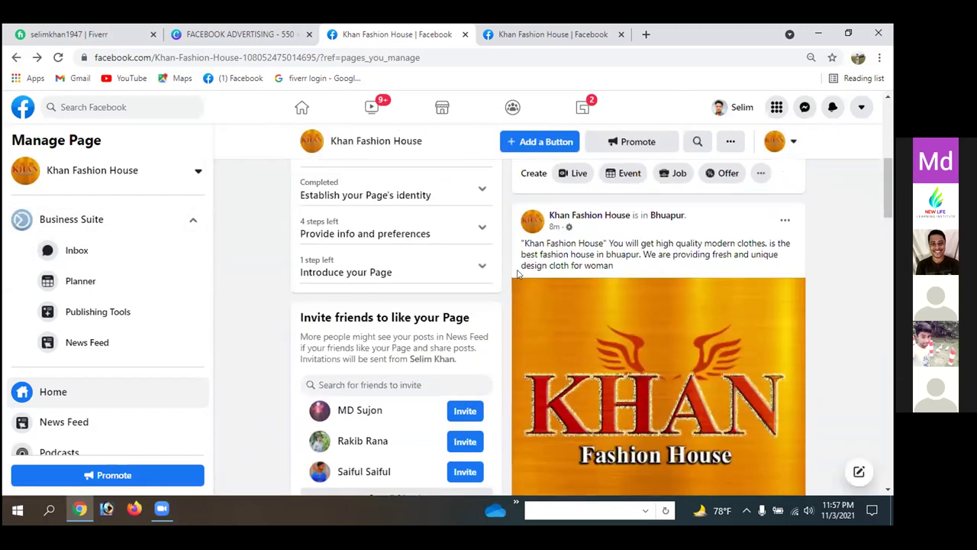
{"action": "scroll", "coordinate": [517, 275], "scroll_direction": "up", "scroll_amount": 3}
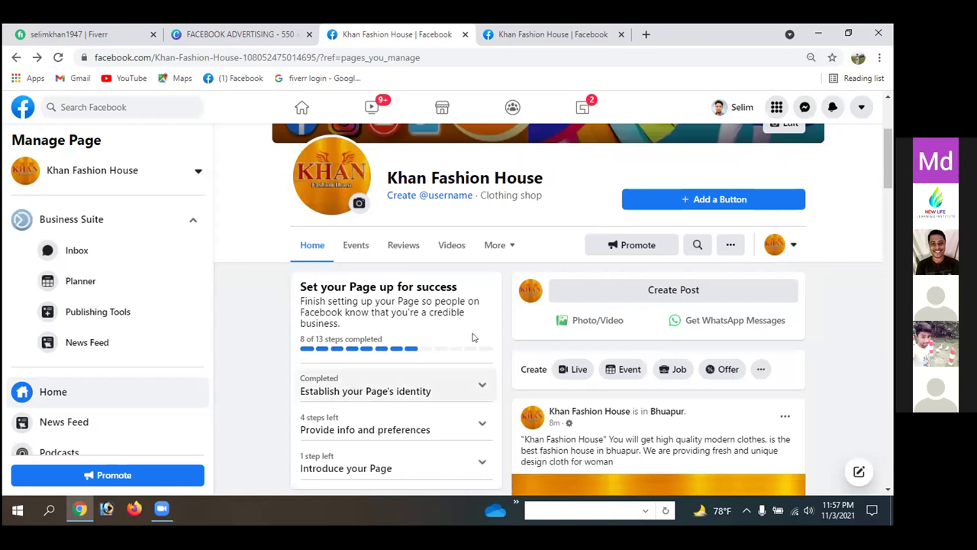
{"action": "scroll", "coordinate": [435, 349], "scroll_direction": "down", "scroll_amount": 6}
{"action": "scroll", "coordinate": [468, 348], "scroll_direction": "down", "scroll_amount": 10}
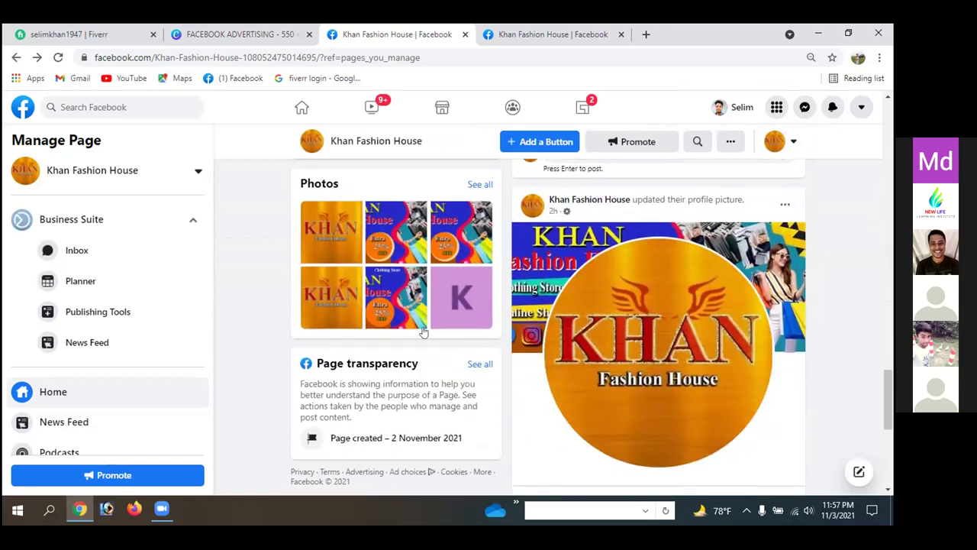
{"action": "scroll", "coordinate": [443, 340], "scroll_direction": "up", "scroll_amount": 3}
{"action": "scroll", "coordinate": [364, 296], "scroll_direction": "up", "scroll_amount": 2}
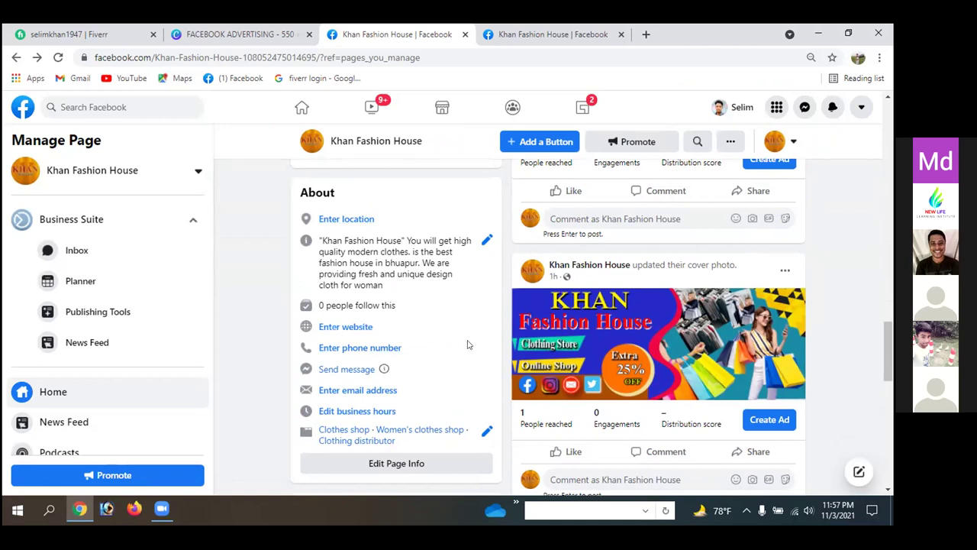
- Return to the page top, then switch to the other page copy's Business Suite Home
{"action": "scroll", "coordinate": [497, 281], "scroll_direction": "up", "scroll_amount": 3}
{"action": "scroll", "coordinate": [497, 281], "scroll_direction": "up", "scroll_amount": 4}
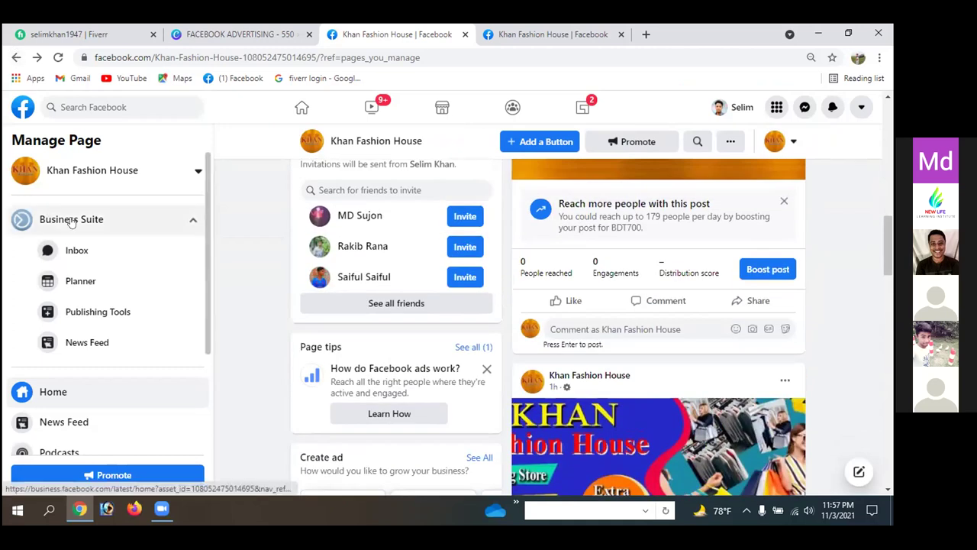
{"action": "left_click", "coordinate": [561, 30]}
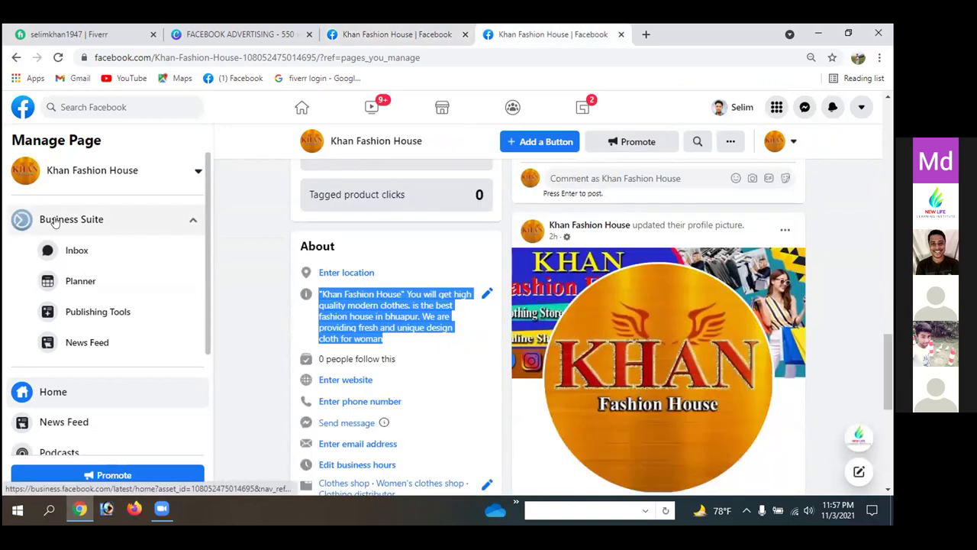
{"action": "left_click", "coordinate": [84, 221]}
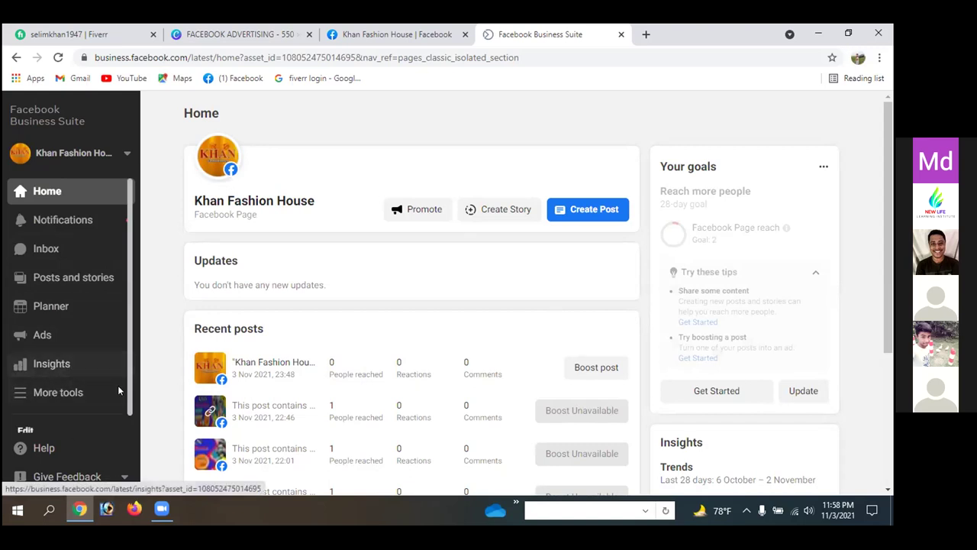
- Look over the Home page's recent posts, then close the Business Suite tab
{"action": "scroll", "coordinate": [239, 328], "scroll_direction": "down", "scroll_amount": 2}
{"action": "scroll", "coordinate": [239, 329], "scroll_direction": "down", "scroll_amount": 1}
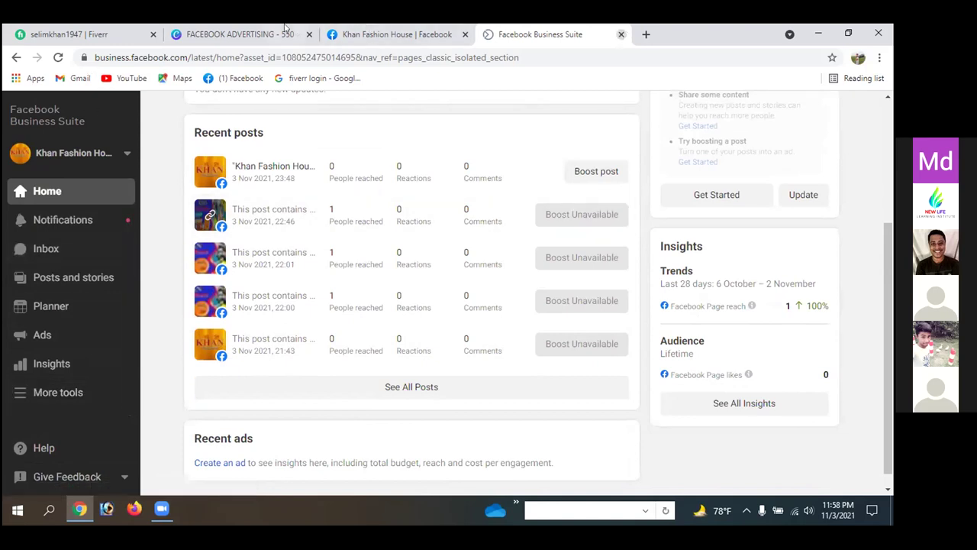
{"action": "left_click", "coordinate": [621, 35]}
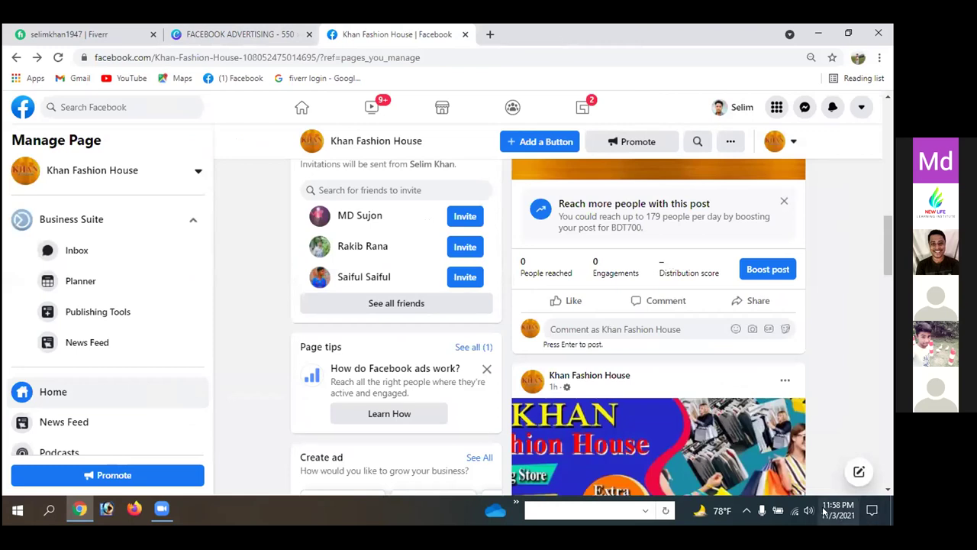
{"action": "scroll", "coordinate": [259, 305], "scroll_direction": "down", "scroll_amount": 1}
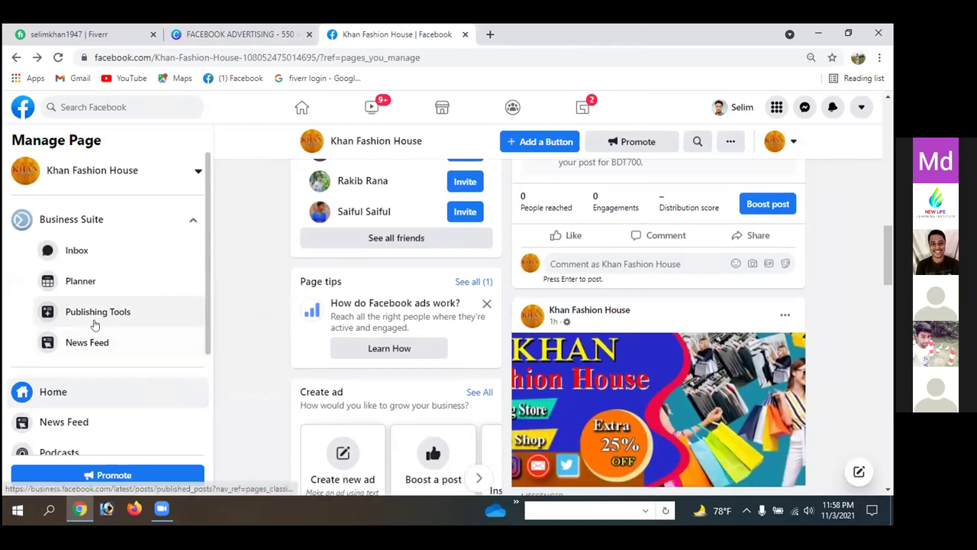
{"action": "scroll", "coordinate": [65, 324], "scroll_direction": "down", "scroll_amount": 3}
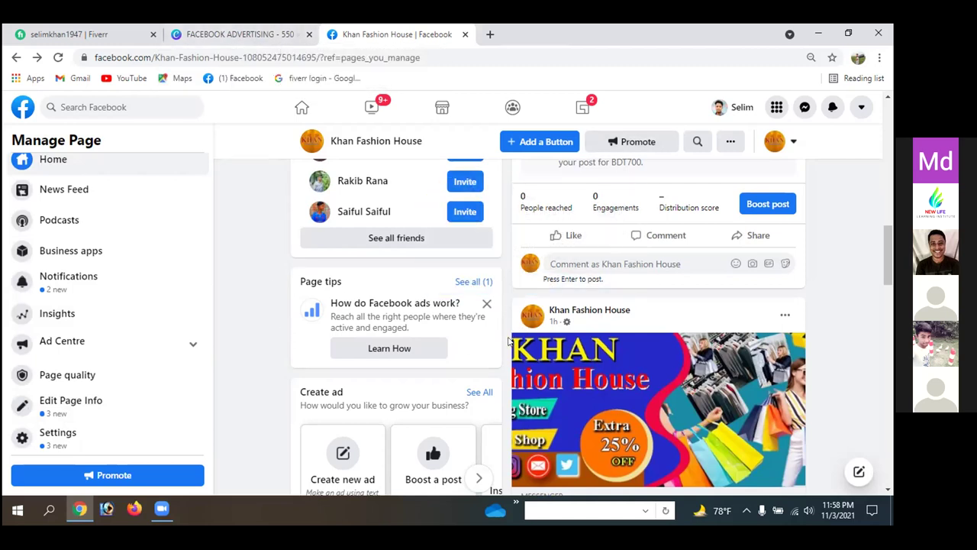
{"action": "scroll", "coordinate": [508, 341], "scroll_direction": "up", "scroll_amount": 3}
{"action": "scroll", "coordinate": [509, 342], "scroll_direction": "up", "scroll_amount": 1}
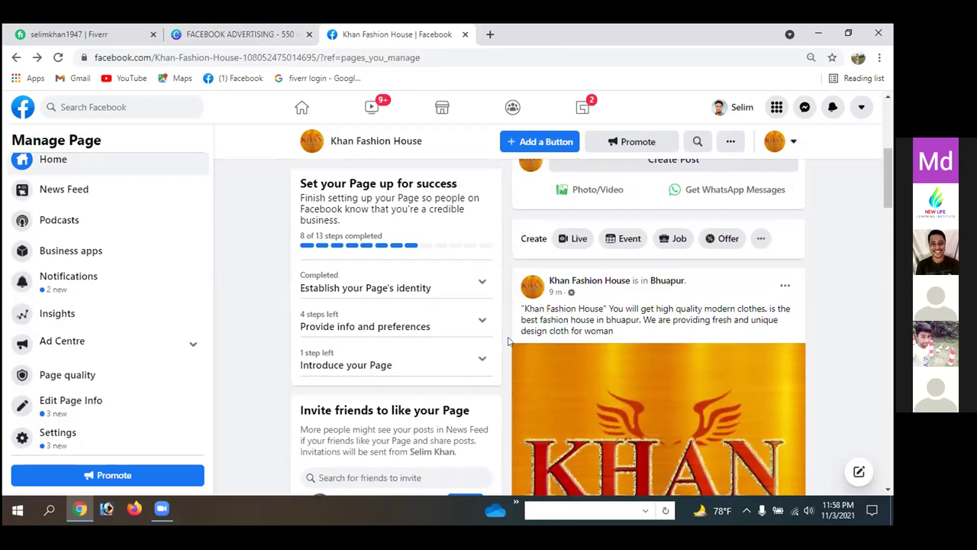
{"action": "scroll", "coordinate": [508, 342], "scroll_direction": "up", "scroll_amount": 3}
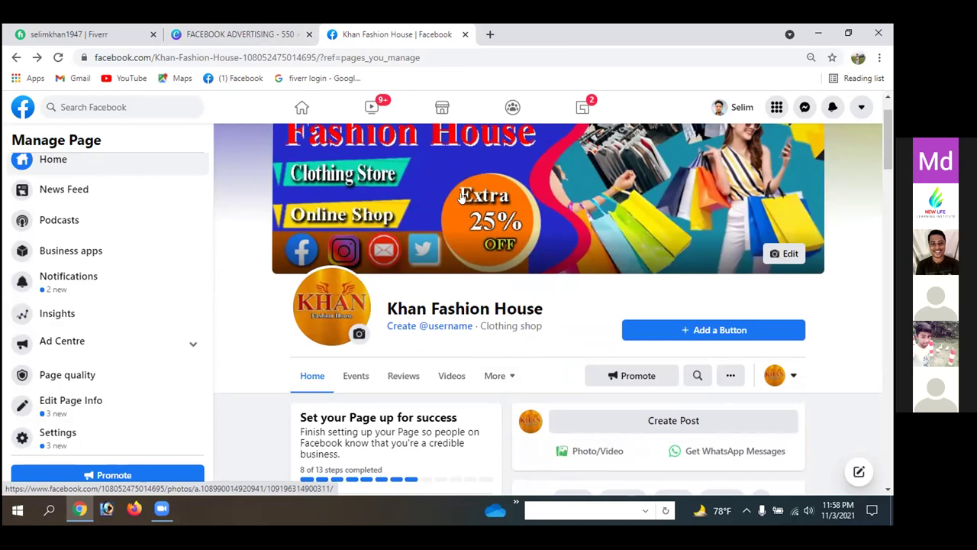
{"action": "scroll", "coordinate": [461, 197], "scroll_direction": "down", "scroll_amount": 6}
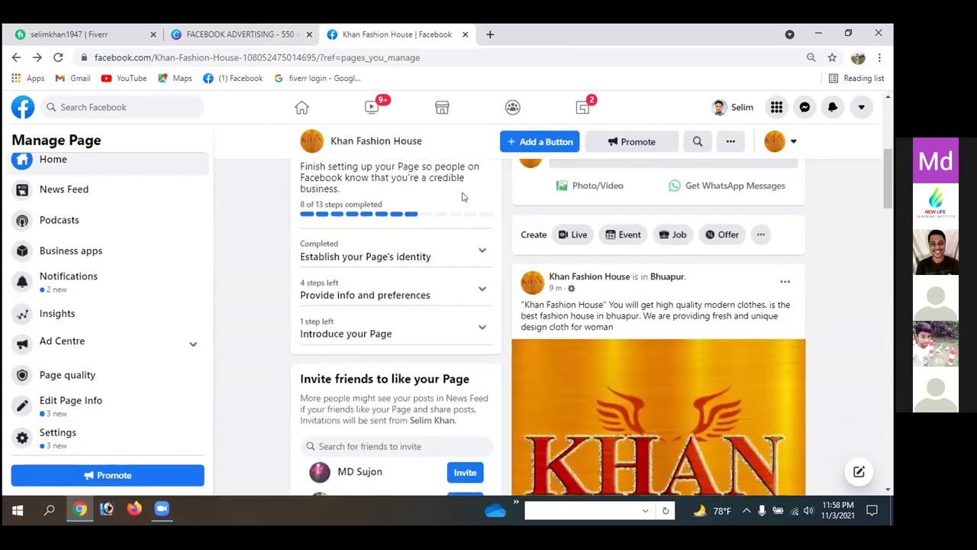
{"action": "scroll", "coordinate": [461, 197], "scroll_direction": "down", "scroll_amount": 7}
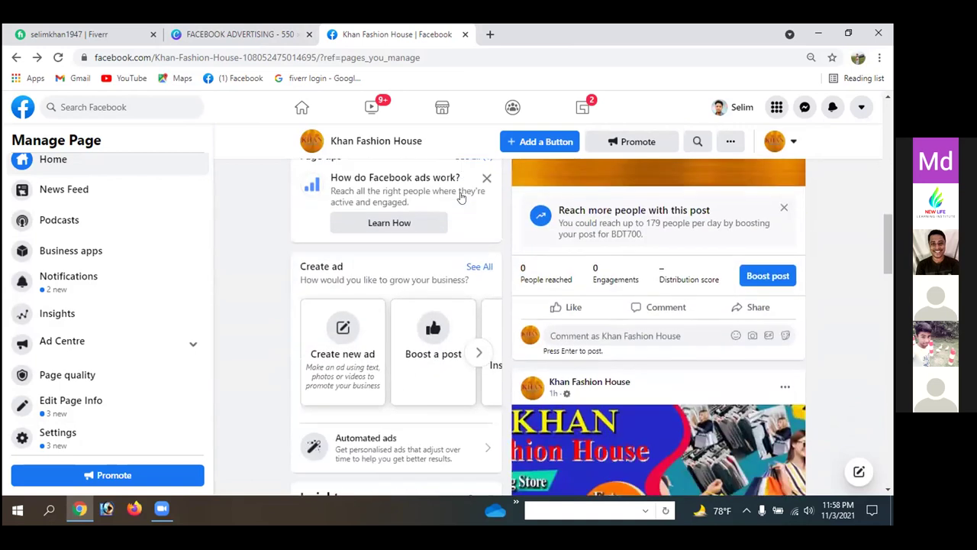
{"action": "scroll", "coordinate": [462, 197], "scroll_direction": "down", "scroll_amount": 5}
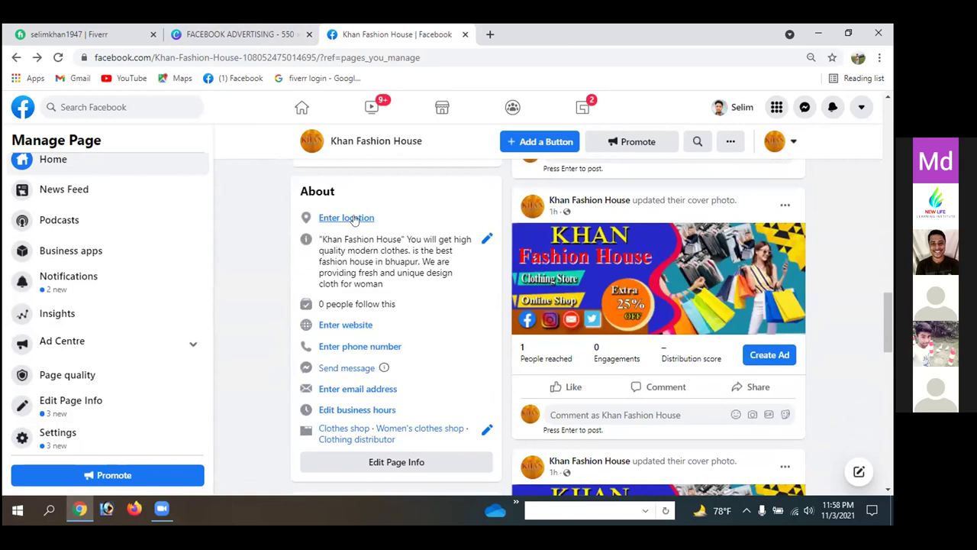
{"action": "scroll", "coordinate": [355, 216], "scroll_direction": "up", "scroll_amount": 3}
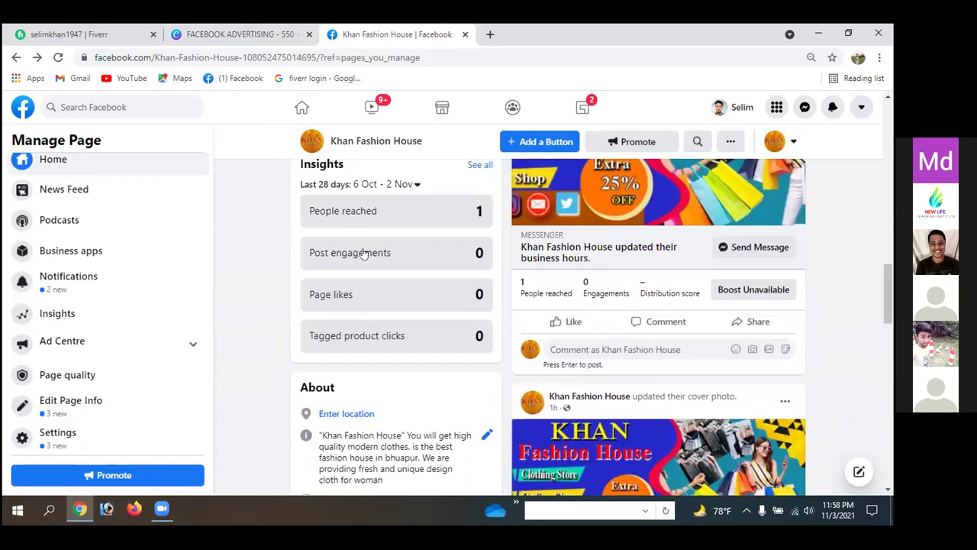
{"action": "scroll", "coordinate": [363, 253], "scroll_direction": "up", "scroll_amount": 12}
{"action": "scroll", "coordinate": [364, 253], "scroll_direction": "down", "scroll_amount": 3}
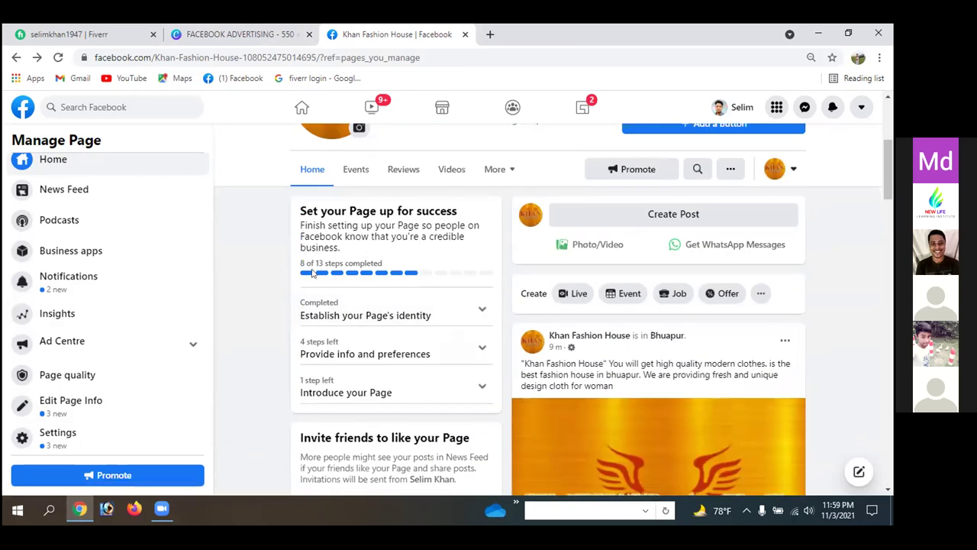
- Expand the checklist's 'Establish your Page's identity' and 'Provide info and preferences' sections to review them
{"action": "left_click", "coordinate": [481, 310]}
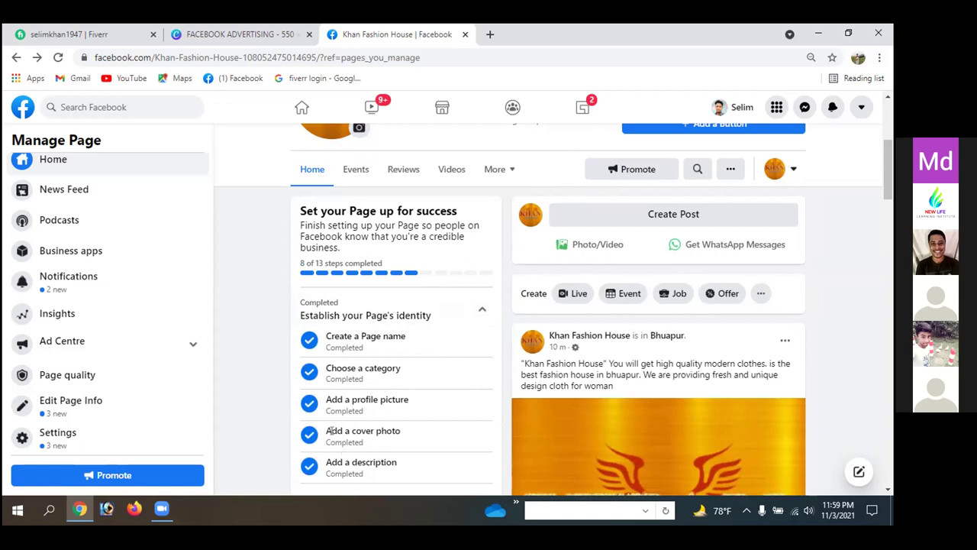
{"action": "scroll", "coordinate": [424, 429], "scroll_direction": "down", "scroll_amount": 2}
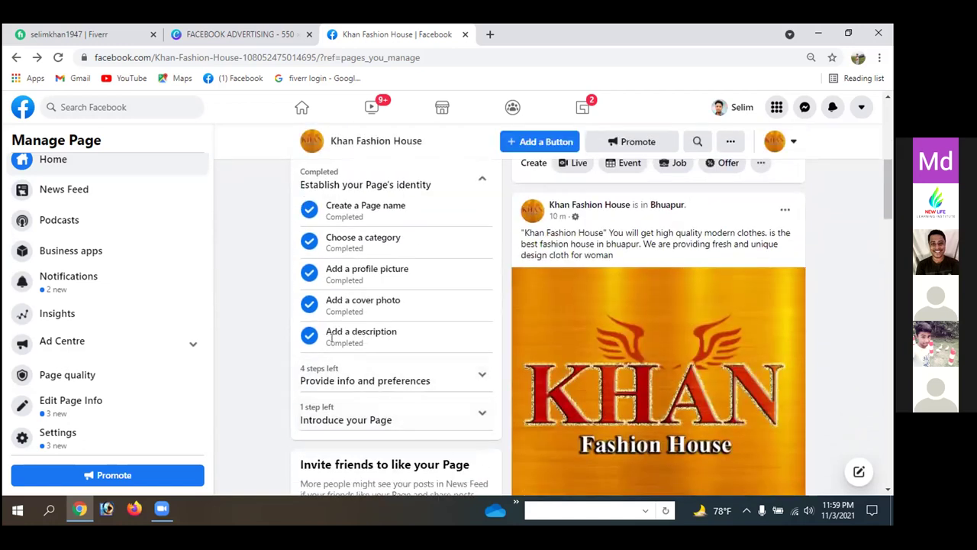
{"action": "left_click", "coordinate": [479, 375]}
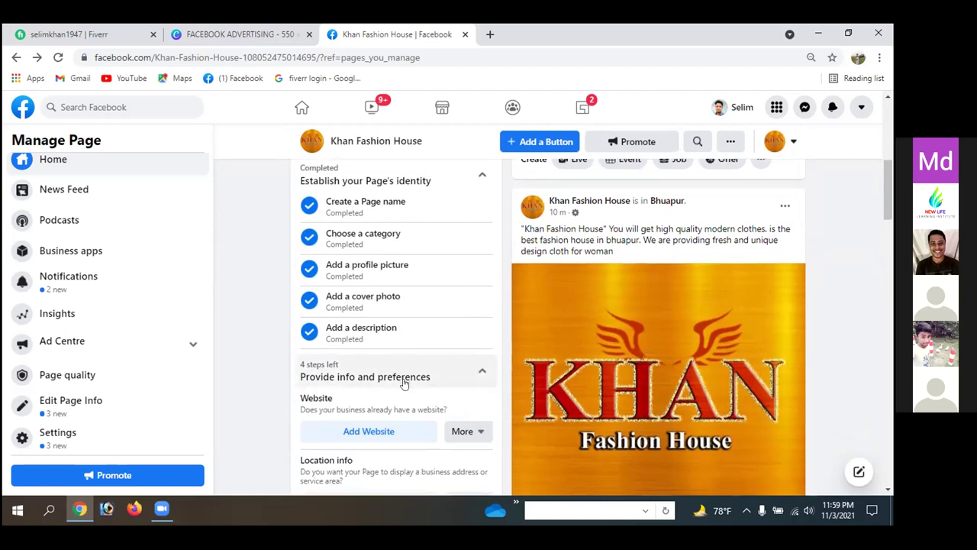
{"action": "scroll", "coordinate": [404, 381], "scroll_direction": "down", "scroll_amount": 2}
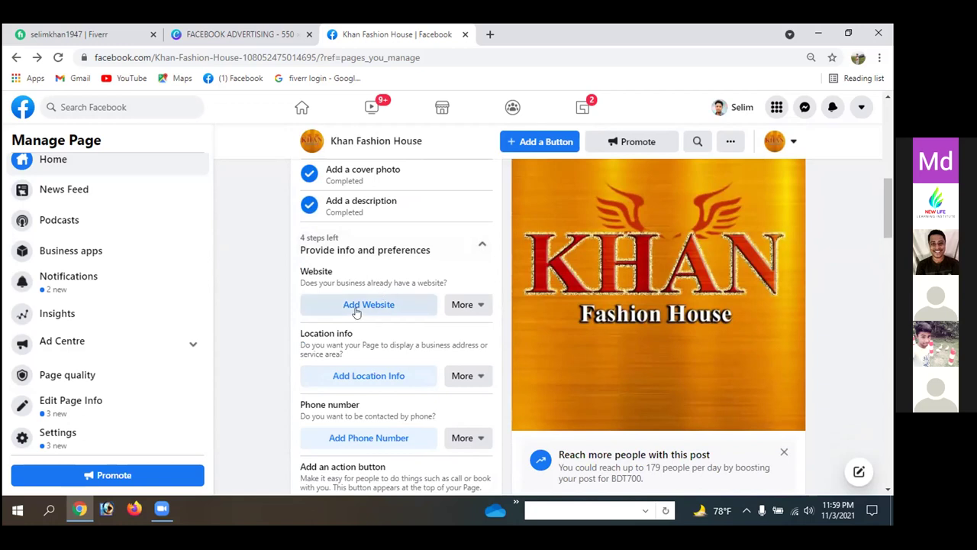
{"action": "scroll", "coordinate": [332, 333], "scroll_direction": "down", "scroll_amount": 1}
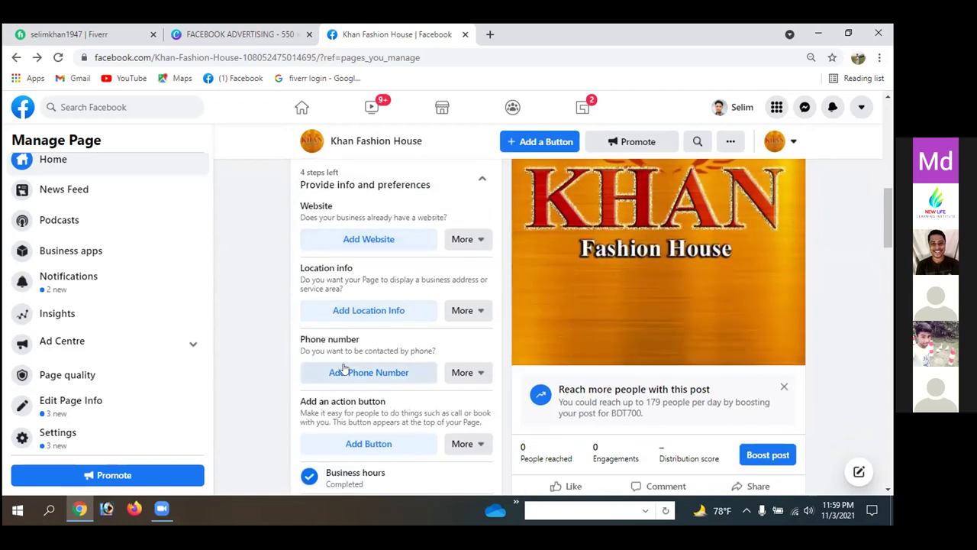
{"action": "scroll", "coordinate": [372, 364], "scroll_direction": "down", "scroll_amount": 2}
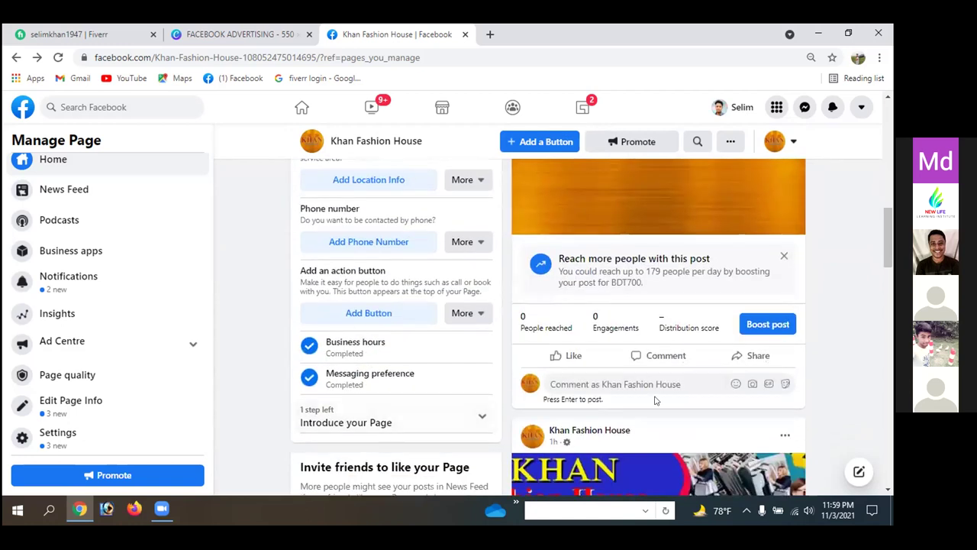
{"action": "scroll", "coordinate": [801, 364], "scroll_direction": "up", "scroll_amount": 10}
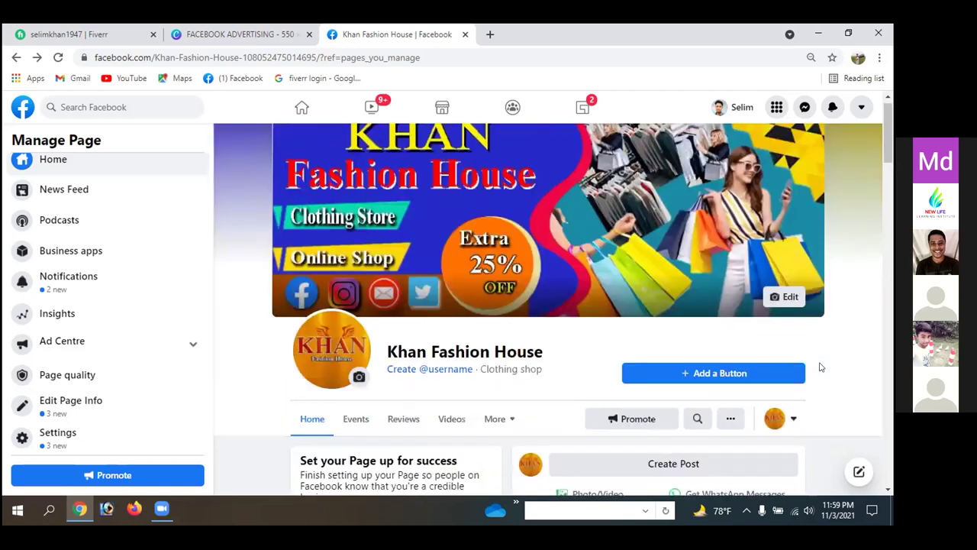
{"action": "scroll", "coordinate": [820, 367], "scroll_direction": "down", "scroll_amount": 1}
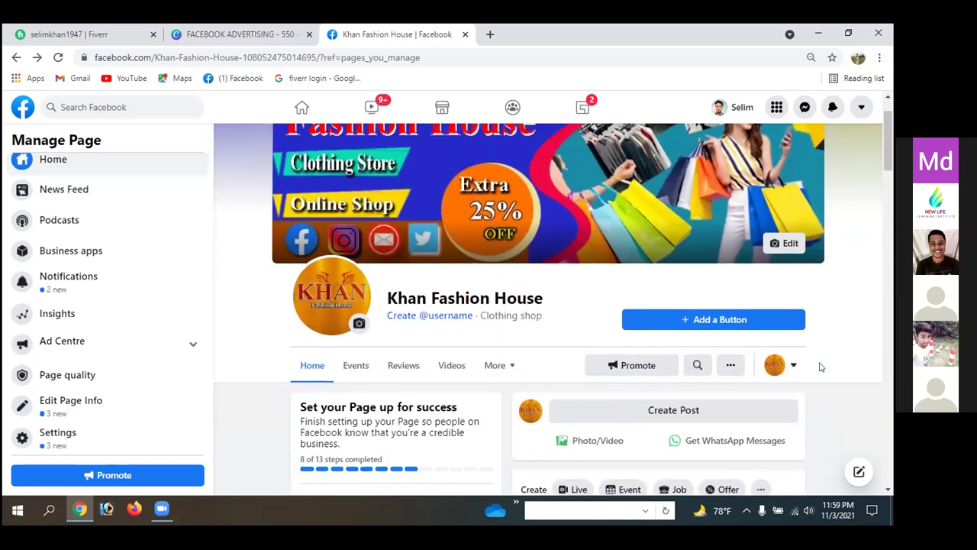
- Bring up the Edit action button list and browse the available button choices
{"action": "left_click", "coordinate": [700, 319]}
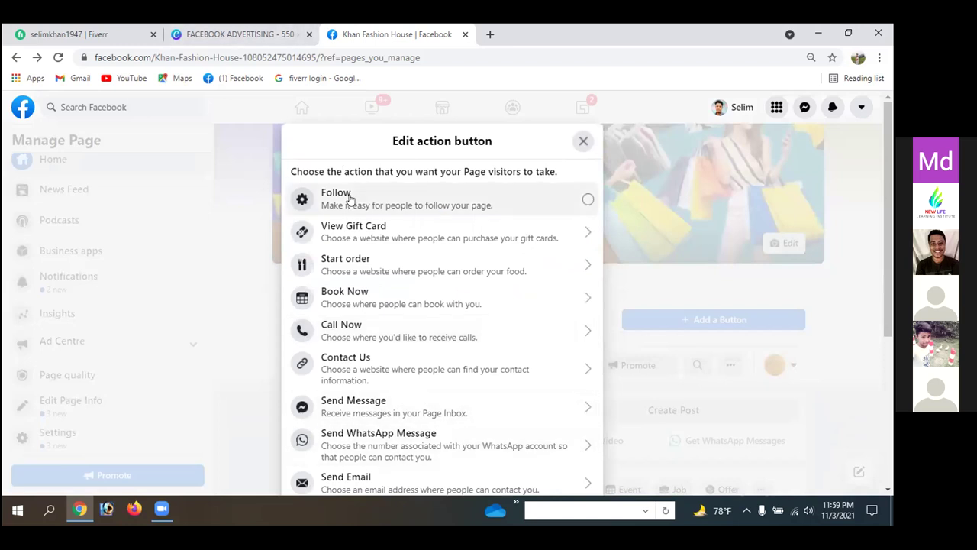
{"action": "scroll", "coordinate": [523, 211], "scroll_direction": "down", "scroll_amount": 2}
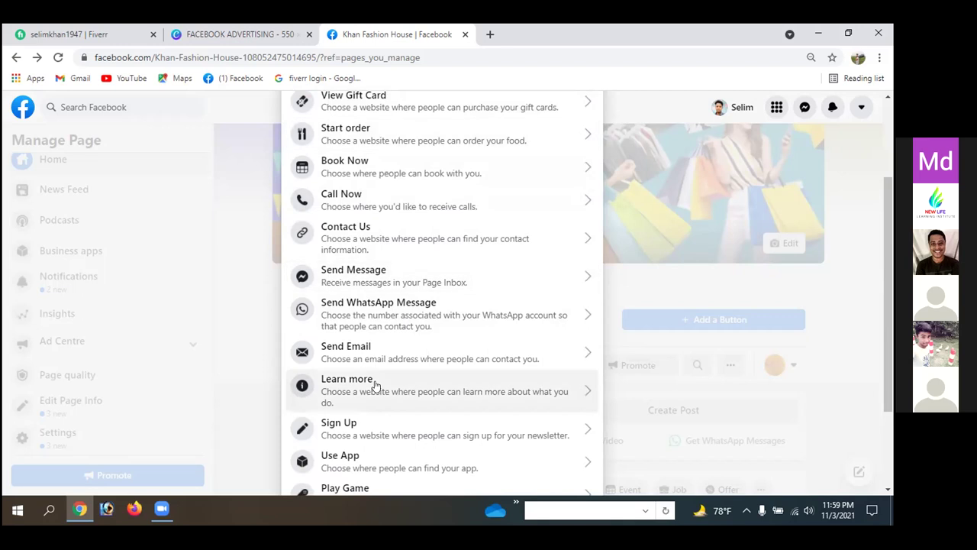
{"action": "scroll", "coordinate": [374, 389], "scroll_direction": "up", "scroll_amount": 2}
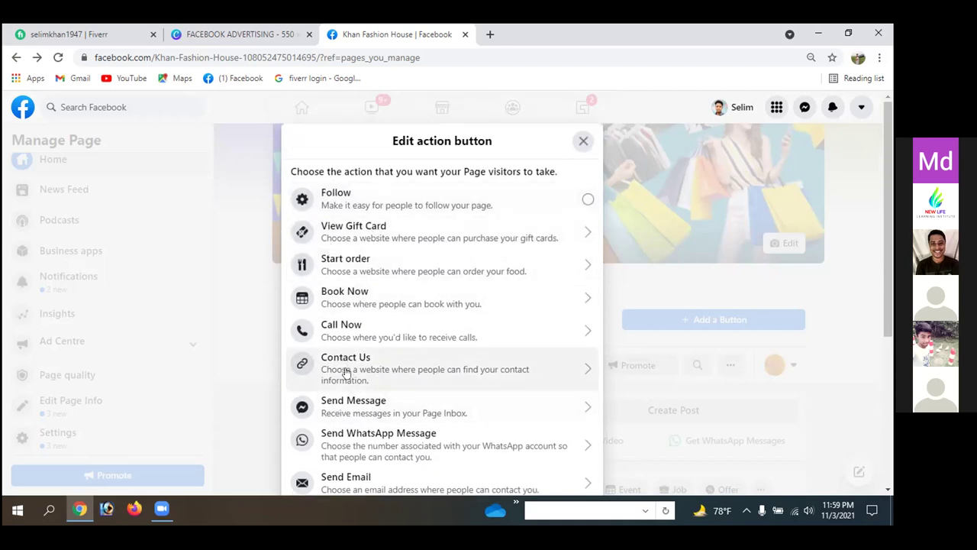
{"action": "scroll", "coordinate": [420, 328], "scroll_direction": "down", "scroll_amount": 2}
{"action": "scroll", "coordinate": [420, 328], "scroll_direction": "down", "scroll_amount": 2}
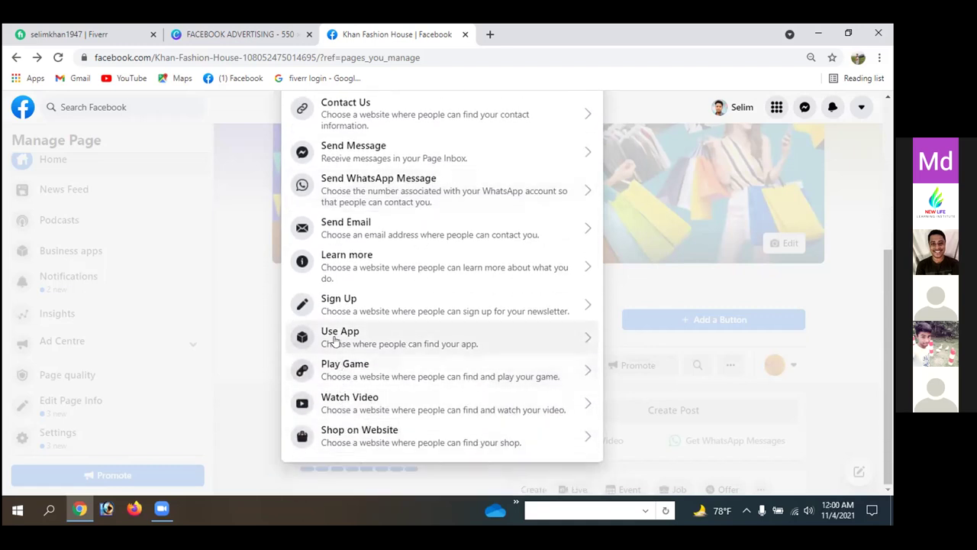
{"action": "scroll", "coordinate": [343, 255], "scroll_direction": "up", "scroll_amount": 2}
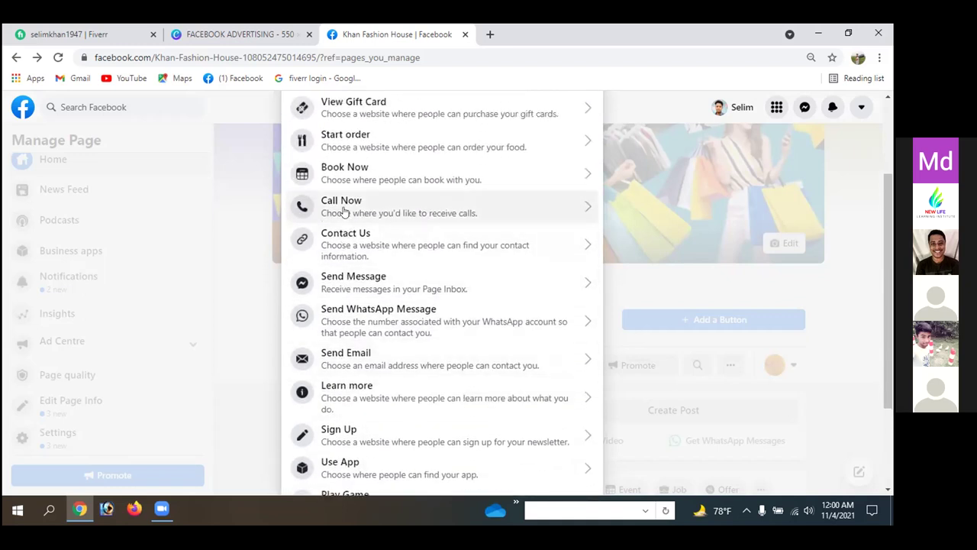
{"action": "scroll", "coordinate": [343, 213], "scroll_direction": "up", "scroll_amount": 2}
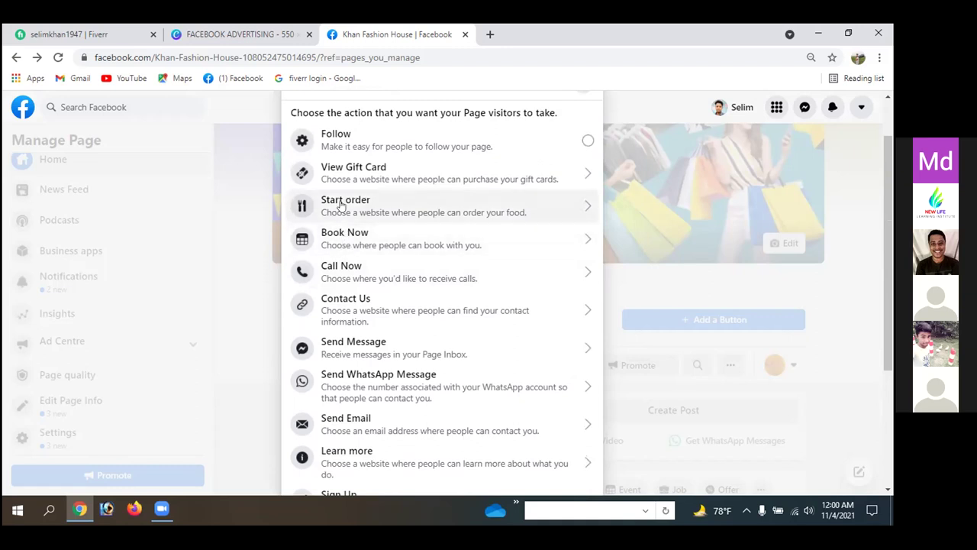
{"action": "scroll", "coordinate": [343, 210], "scroll_direction": "up", "scroll_amount": 2}
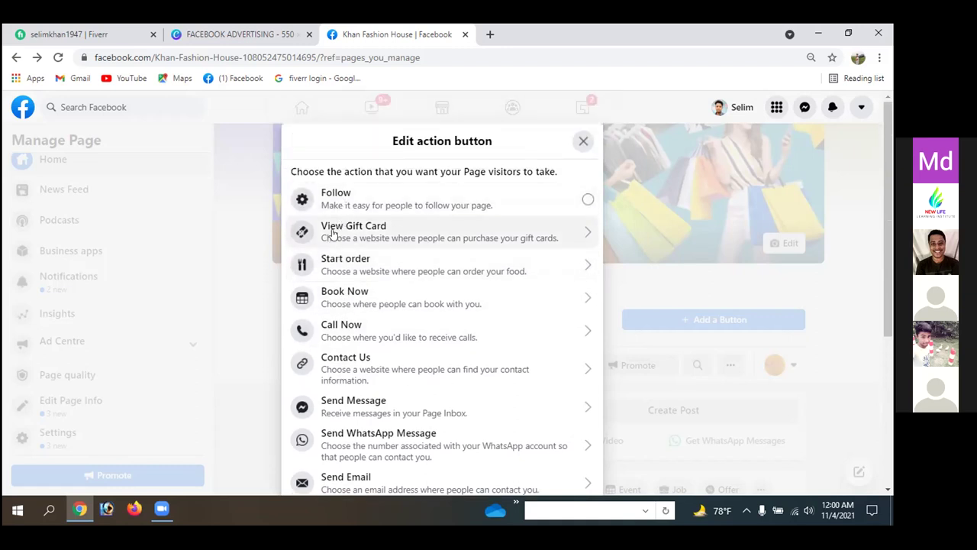
- Choose Shop on Website as the action and move into the empty Website field
{"action": "scroll", "coordinate": [342, 292], "scroll_direction": "down", "scroll_amount": 1}
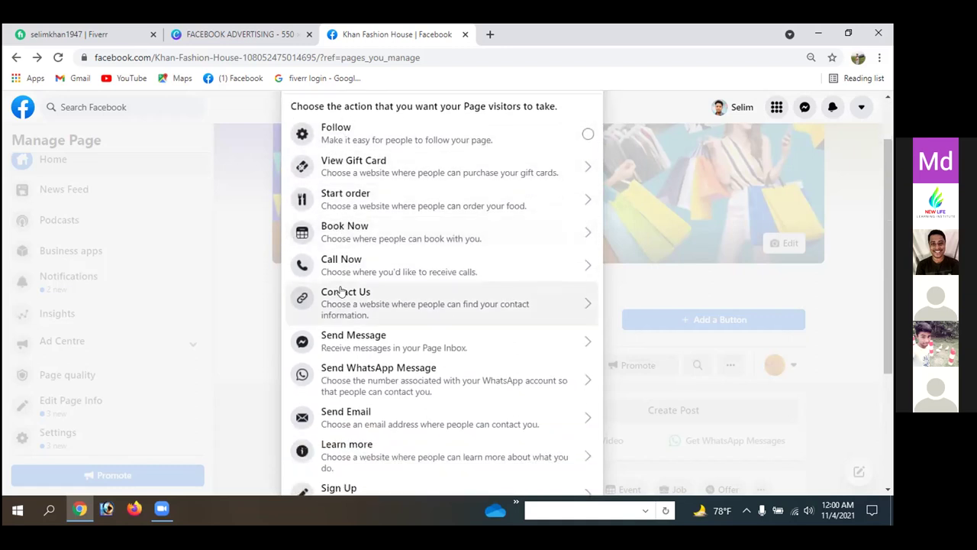
{"action": "scroll", "coordinate": [342, 291], "scroll_direction": "down", "scroll_amount": 1}
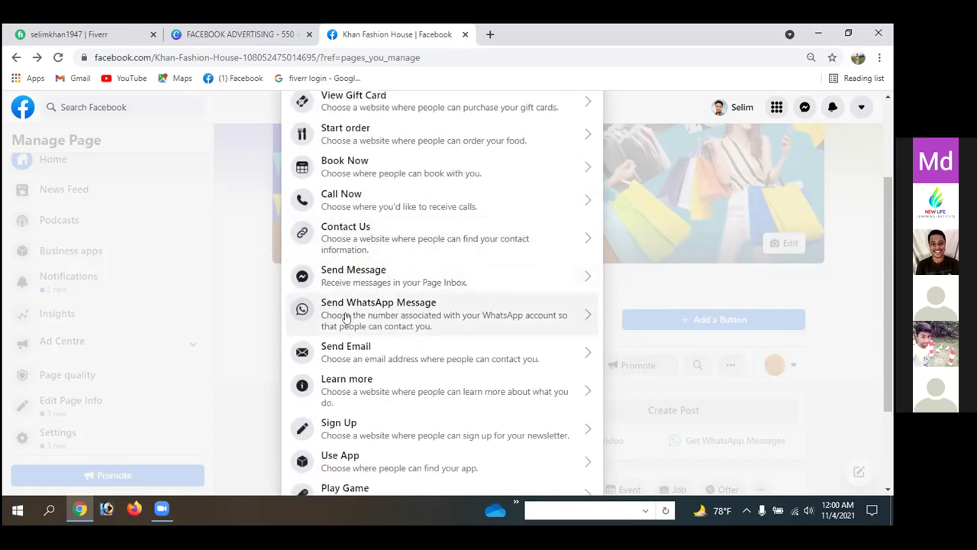
{"action": "scroll", "coordinate": [344, 319], "scroll_direction": "down", "scroll_amount": 1}
{"action": "scroll", "coordinate": [345, 317], "scroll_direction": "down", "scroll_amount": 1}
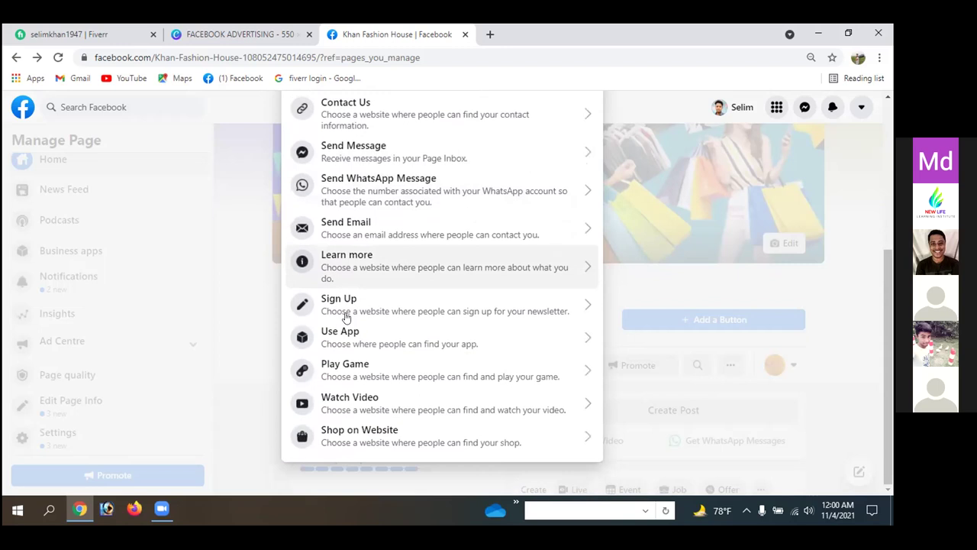
{"action": "left_click", "coordinate": [361, 432]}
{"action": "left_click", "coordinate": [325, 273]}
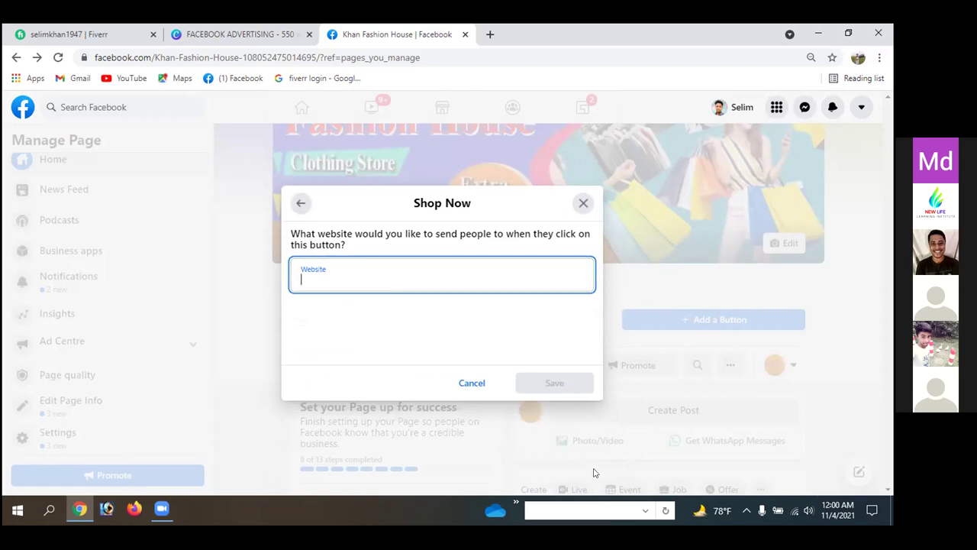
- Discard the Shop Now setup and return to the Edit action button choices
{"action": "left_click", "coordinate": [583, 202]}
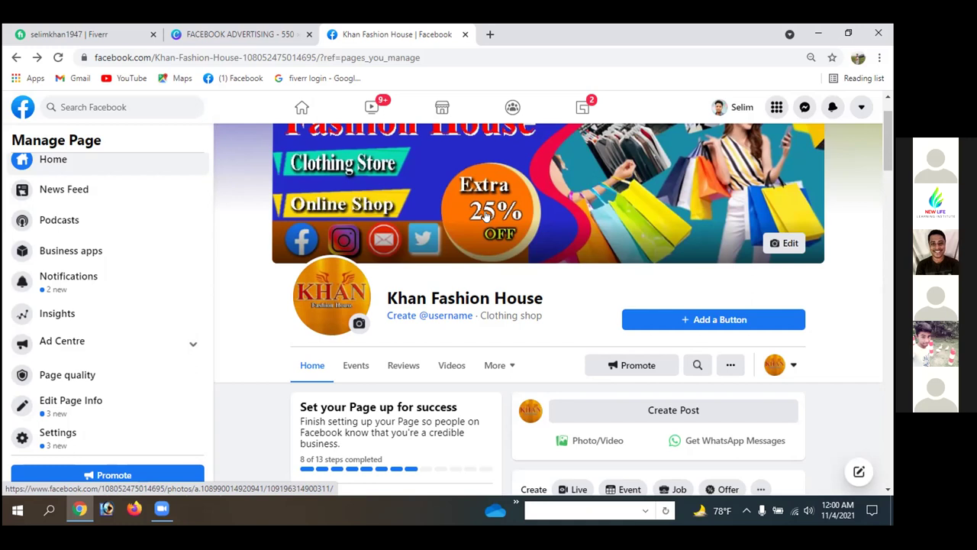
{"action": "left_click", "coordinate": [694, 320]}
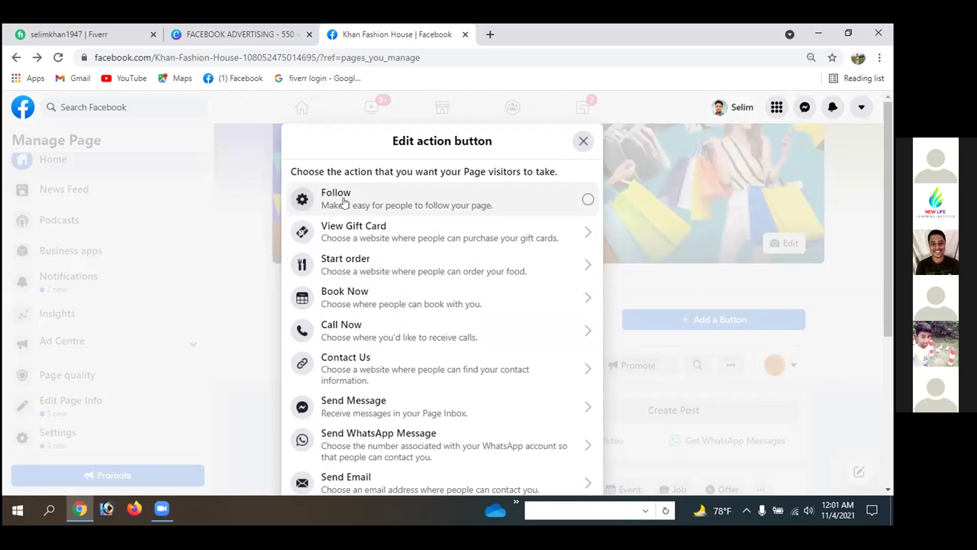
- Set Follow as the page's action button, then reopen the button choices to change it
{"action": "left_click", "coordinate": [364, 208]}
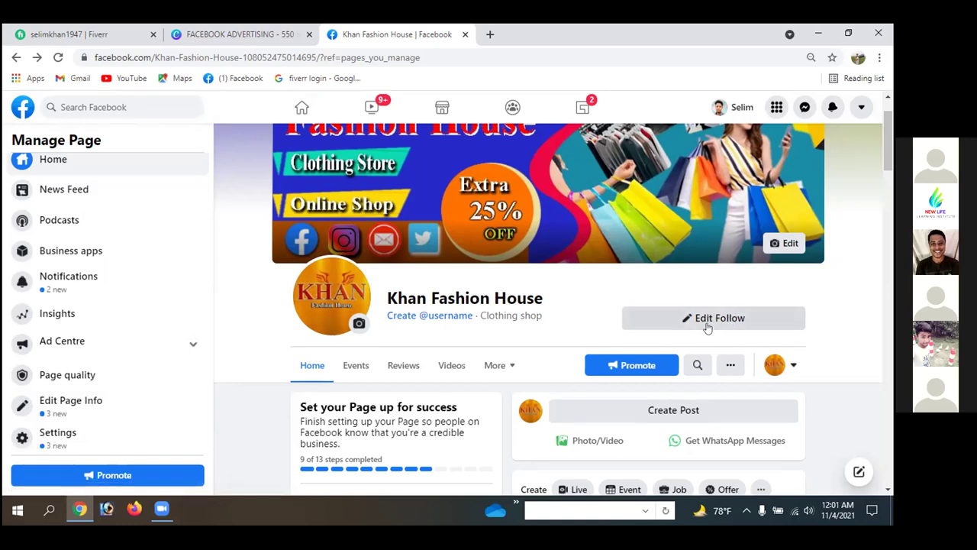
{"action": "left_click", "coordinate": [703, 324]}
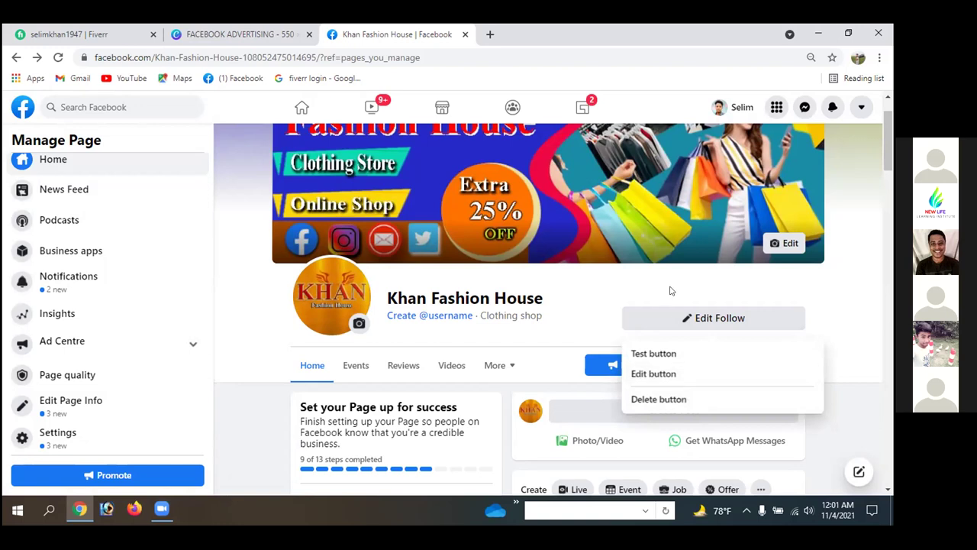
{"action": "left_click", "coordinate": [656, 374]}
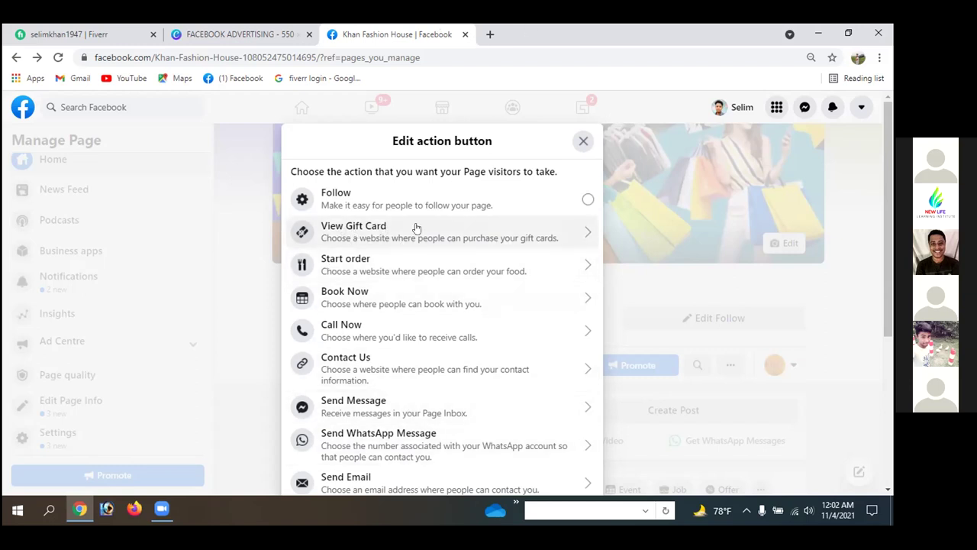
{"action": "left_click", "coordinate": [373, 230]}
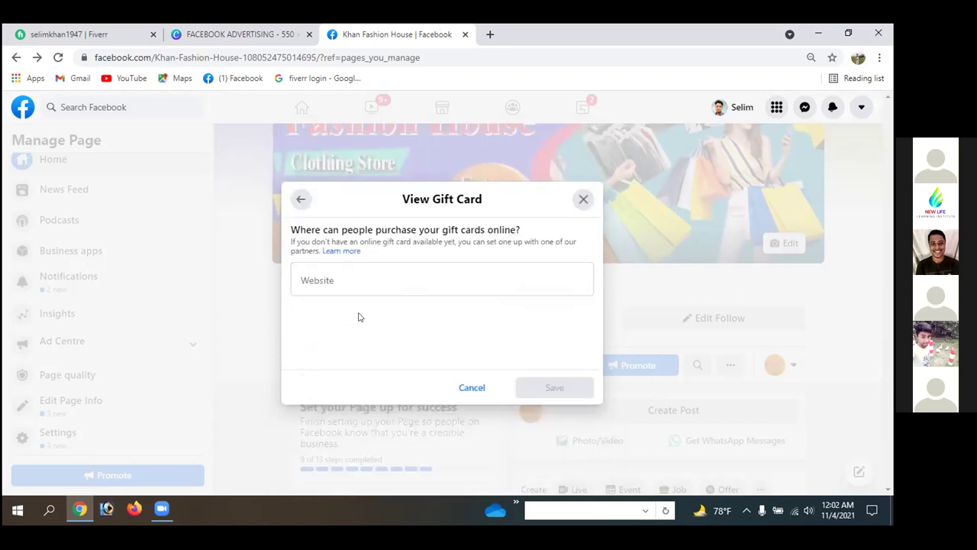
{"action": "left_click", "coordinate": [332, 279]}
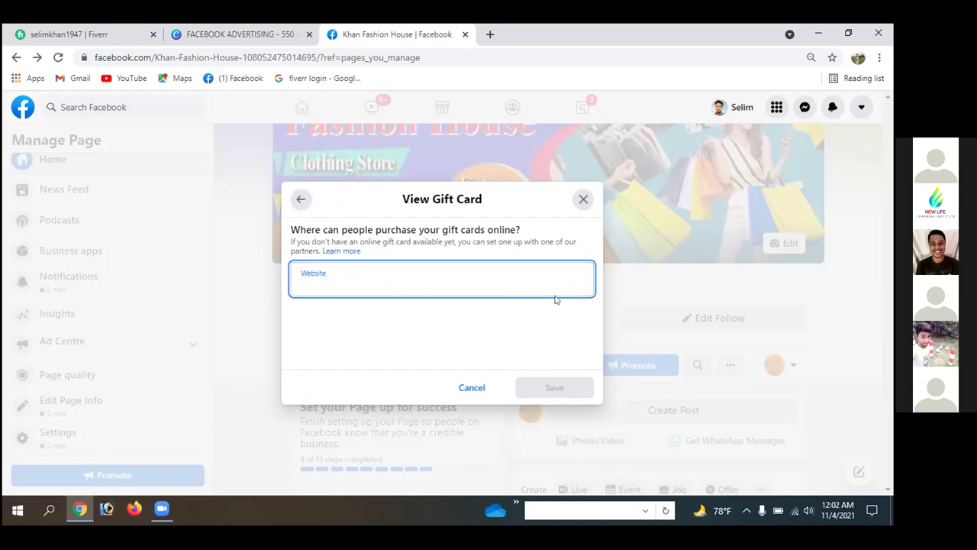
{"action": "left_click", "coordinate": [584, 200]}
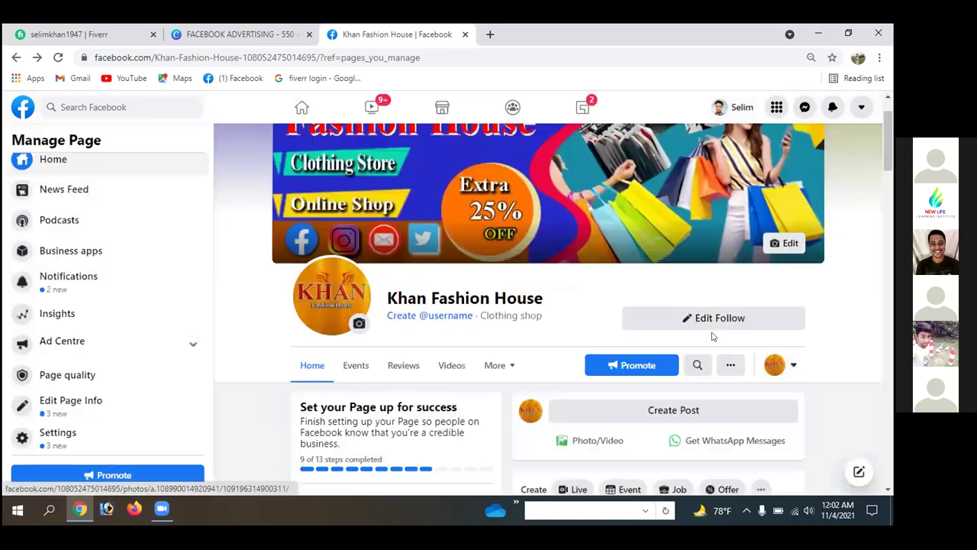
{"action": "left_click", "coordinate": [699, 320]}
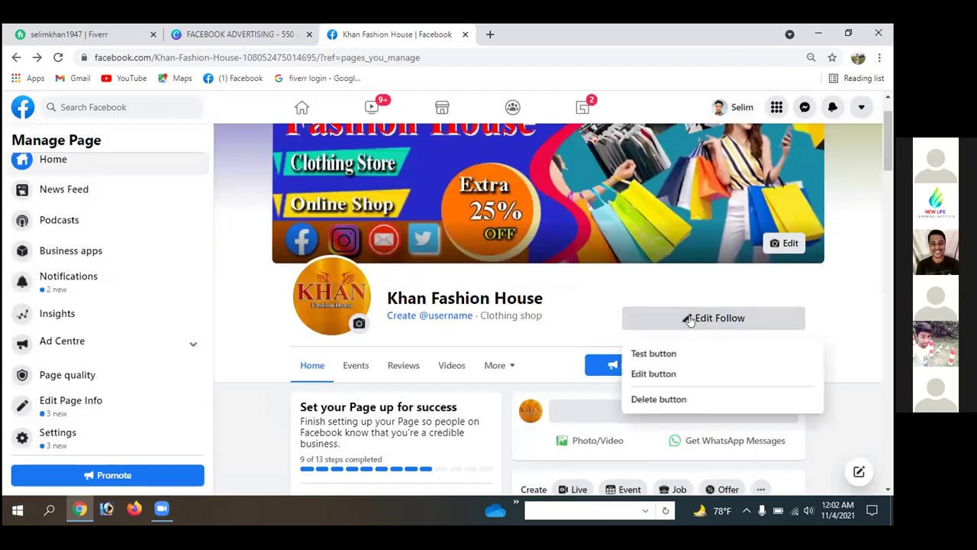
{"action": "left_click", "coordinate": [655, 373]}
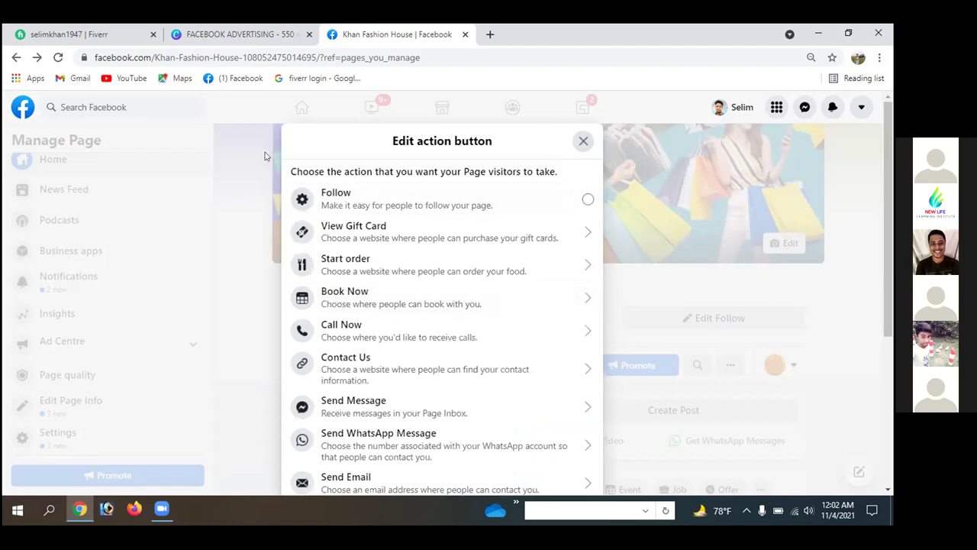